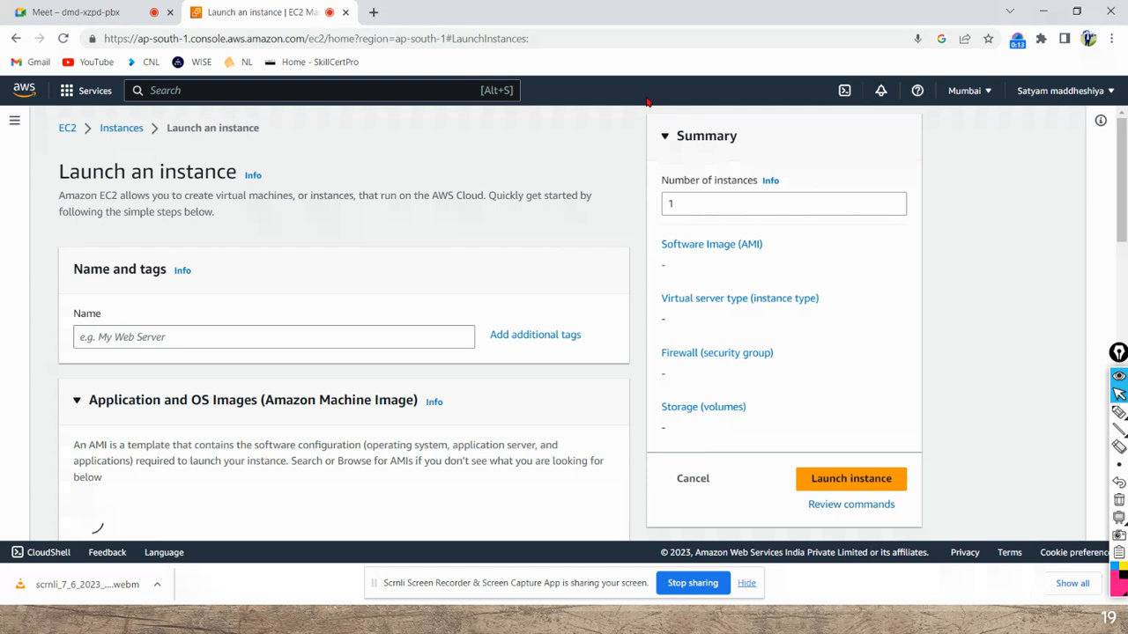
Name the new EC2 instance Window_Server.
left_click(254, 337)
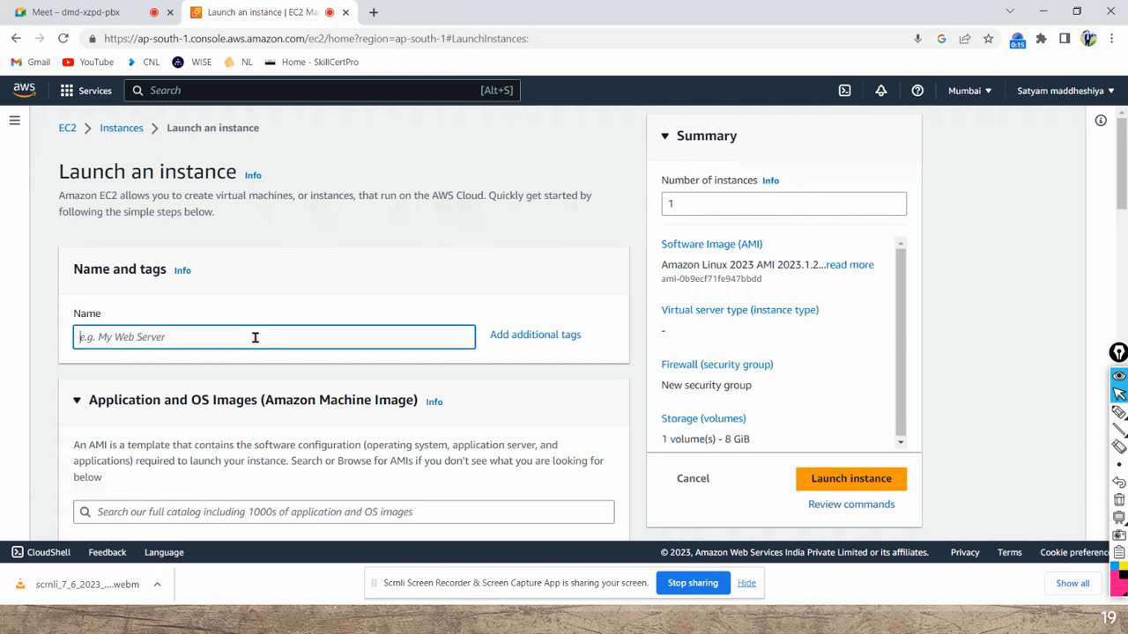
type("Window_Server")
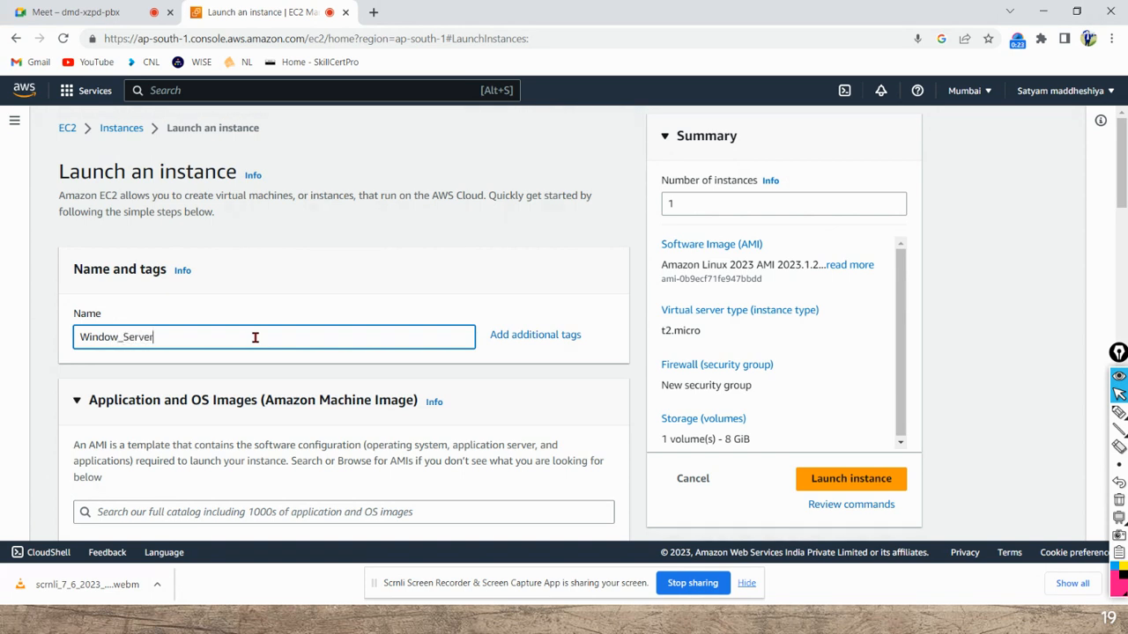
left_click(533, 466)
Browse the full AMI catalog and select Microsoft Windows Server 2022 Base (64-bit x86) as the instance's image.
scroll(533, 465, "down", 2)
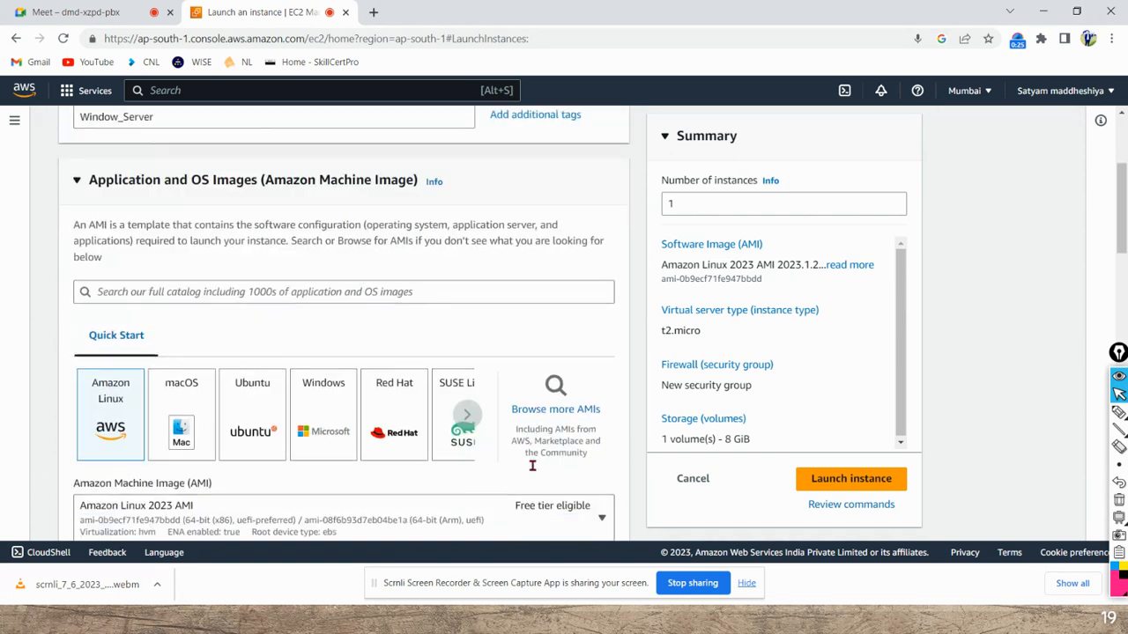
left_click(555, 409)
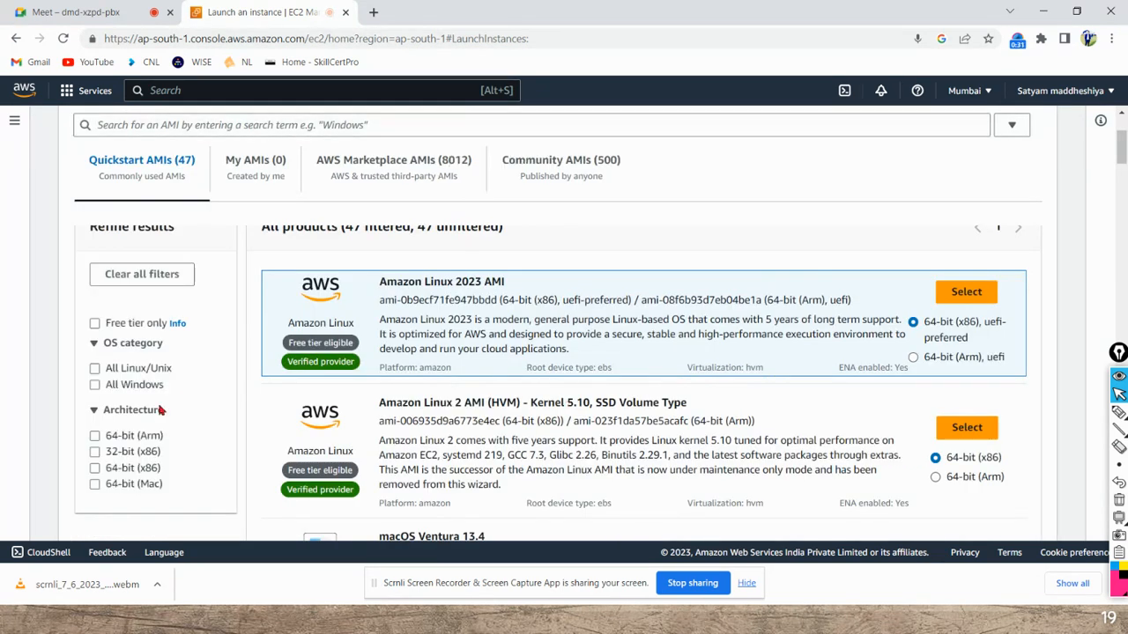
scroll(793, 401, "down", 4)
scroll(811, 403, "down", 9)
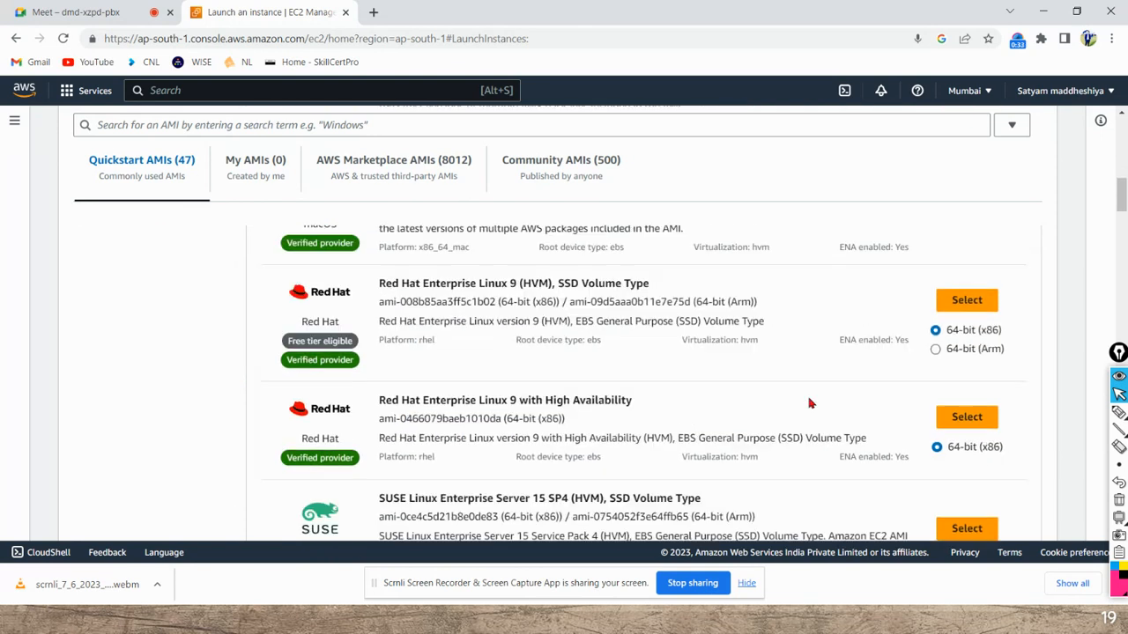
scroll(811, 402, "up", 1)
scroll(811, 403, "up", 1)
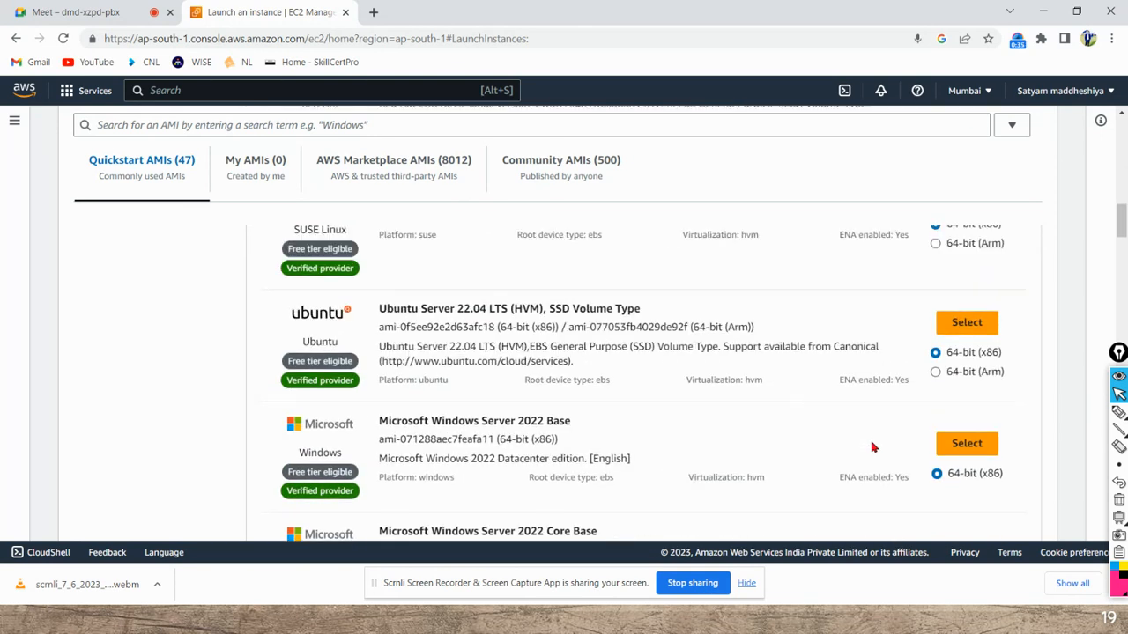
left_click(968, 444)
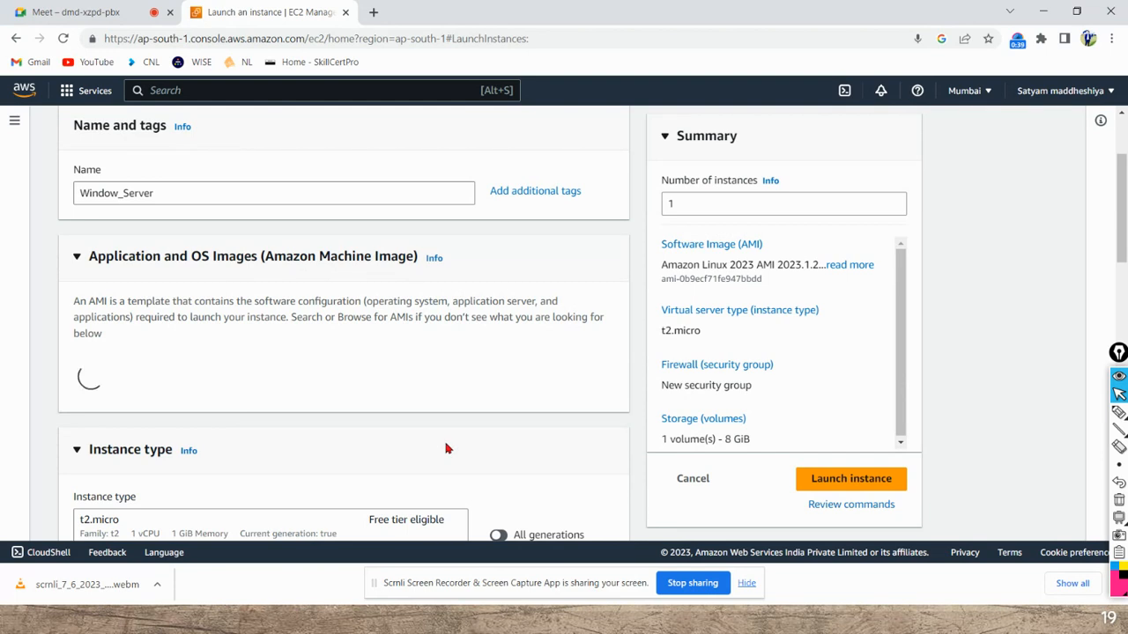
scroll(453, 451, "down", 3)
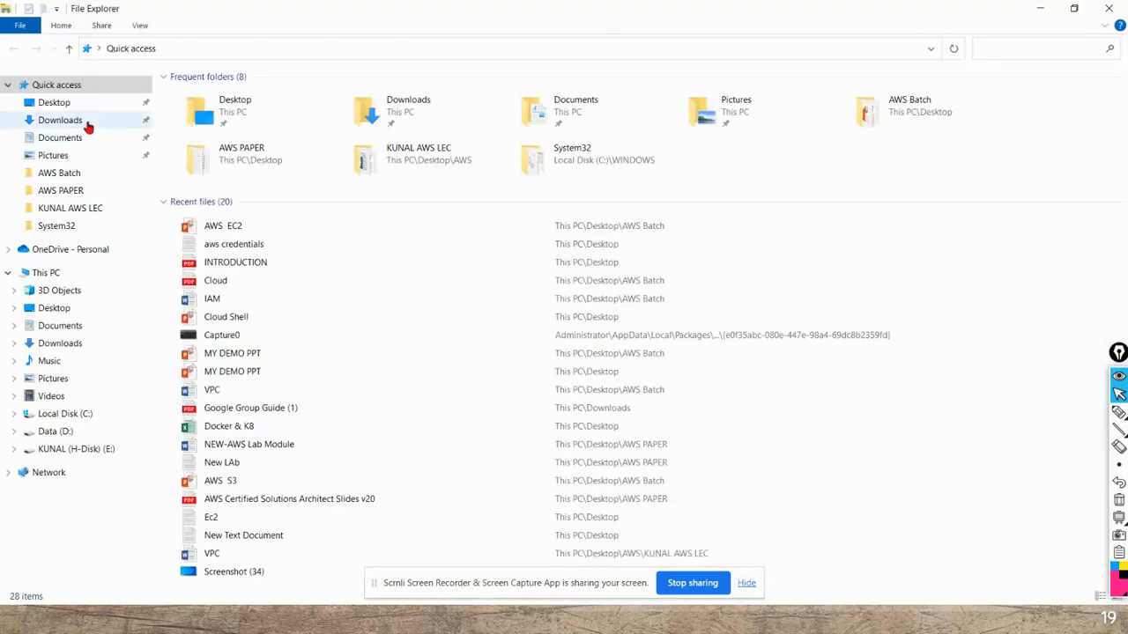
Look through the Downloads folder in File Explorer and return to the instance launch page in Chrome.
left_click(87, 125)
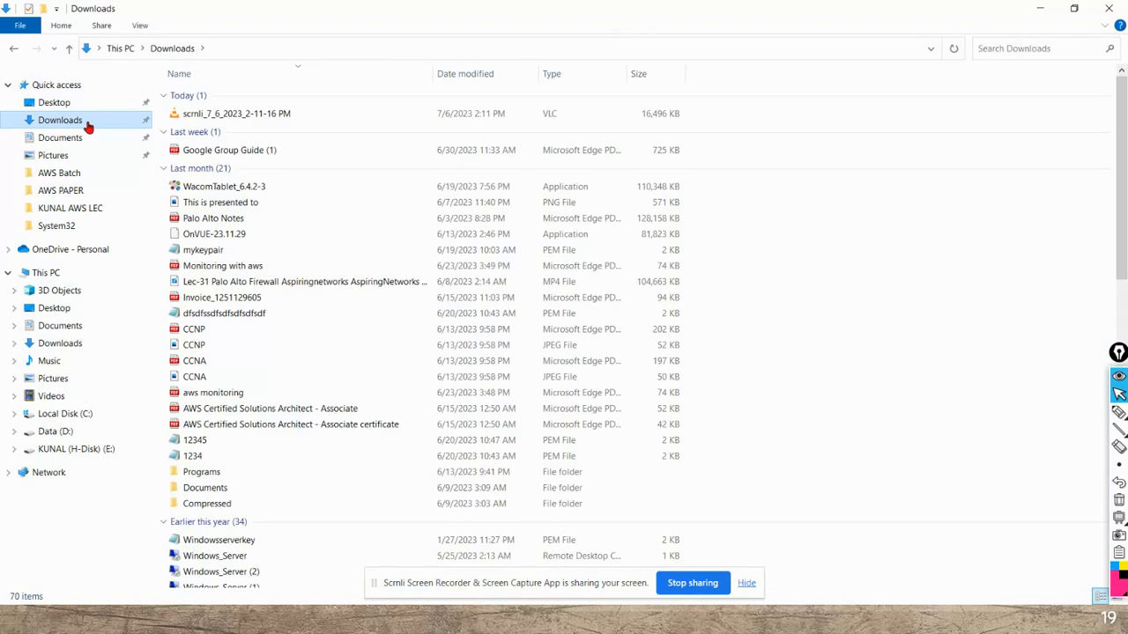
left_click(1039, 8)
key("super+d")
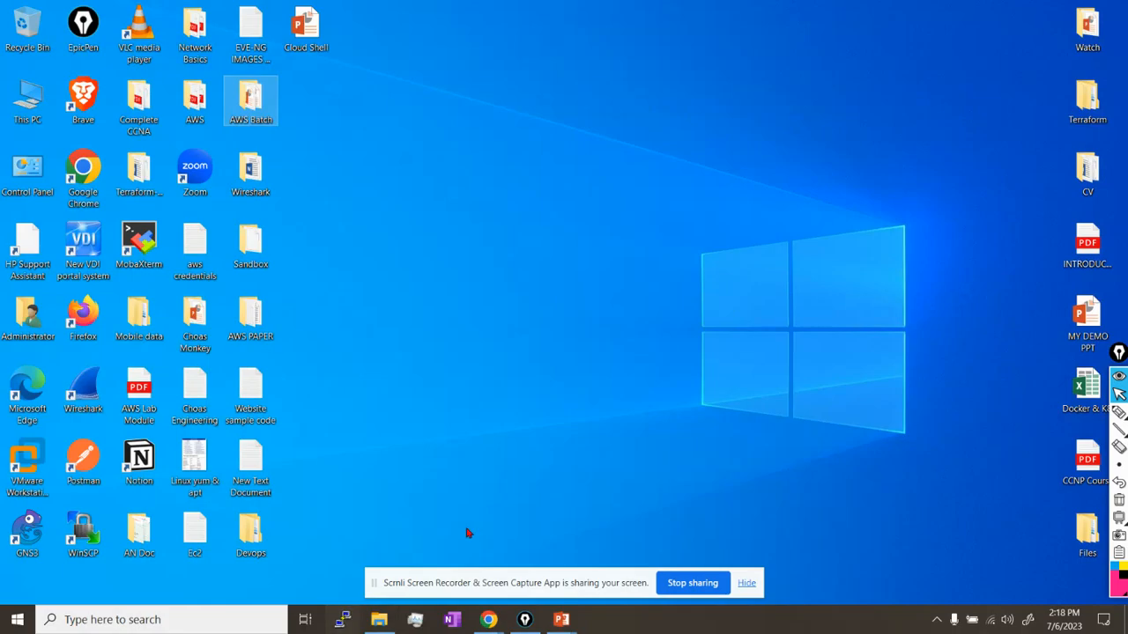
left_click(490, 620)
left_click(368, 585)
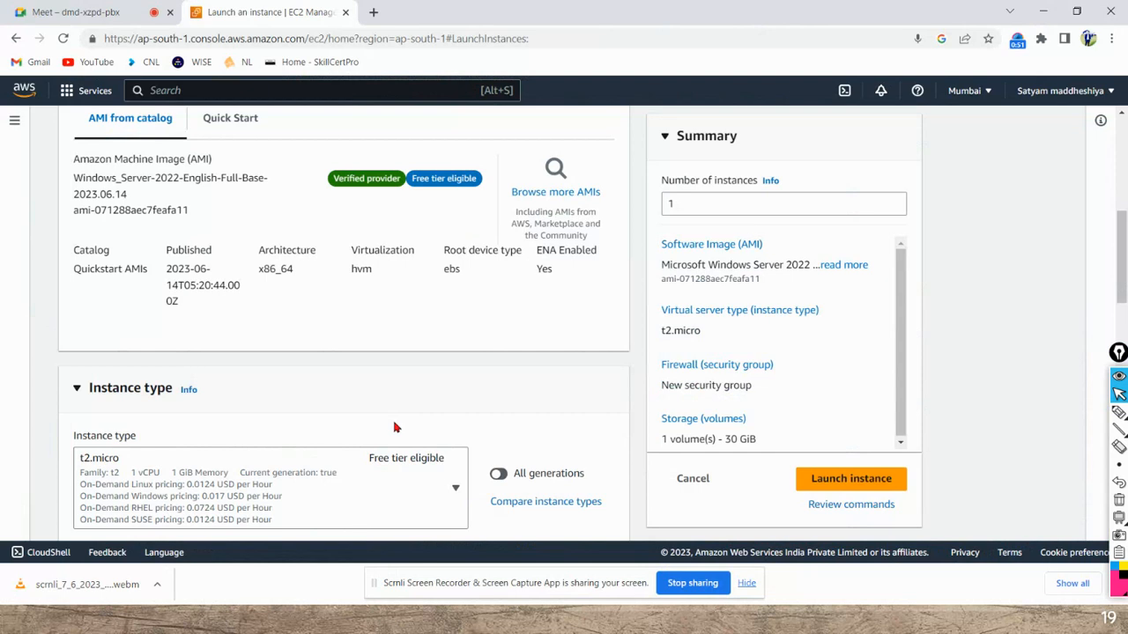
Create a new RSA key pair named Windows_server with the .pem private key file format.
scroll(477, 518, "down", 2)
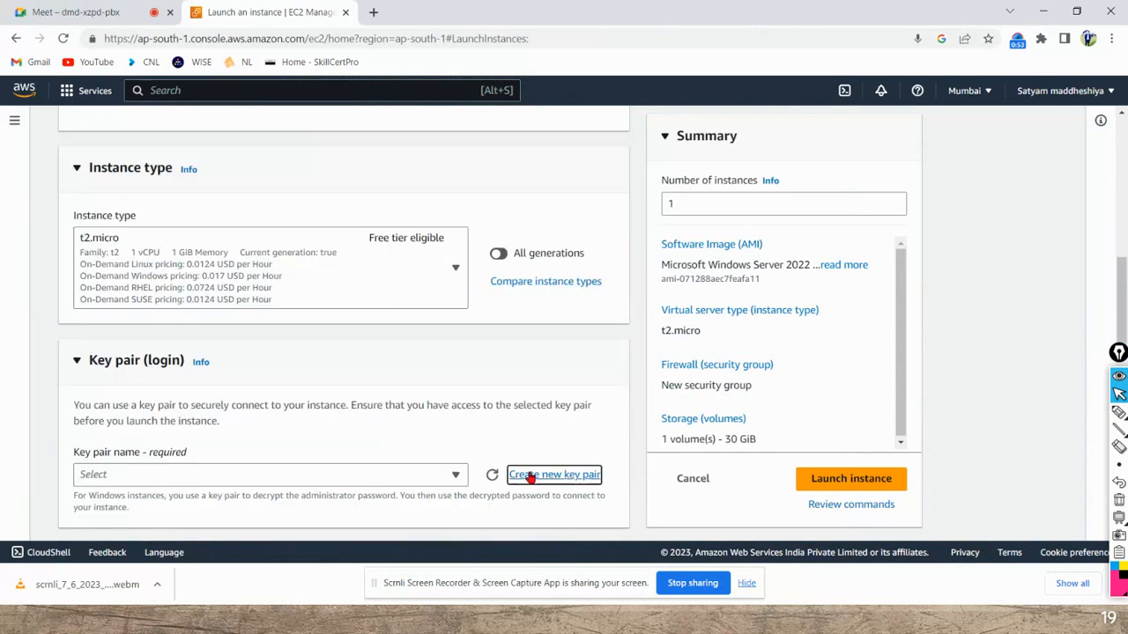
left_click(533, 474)
left_click(461, 216)
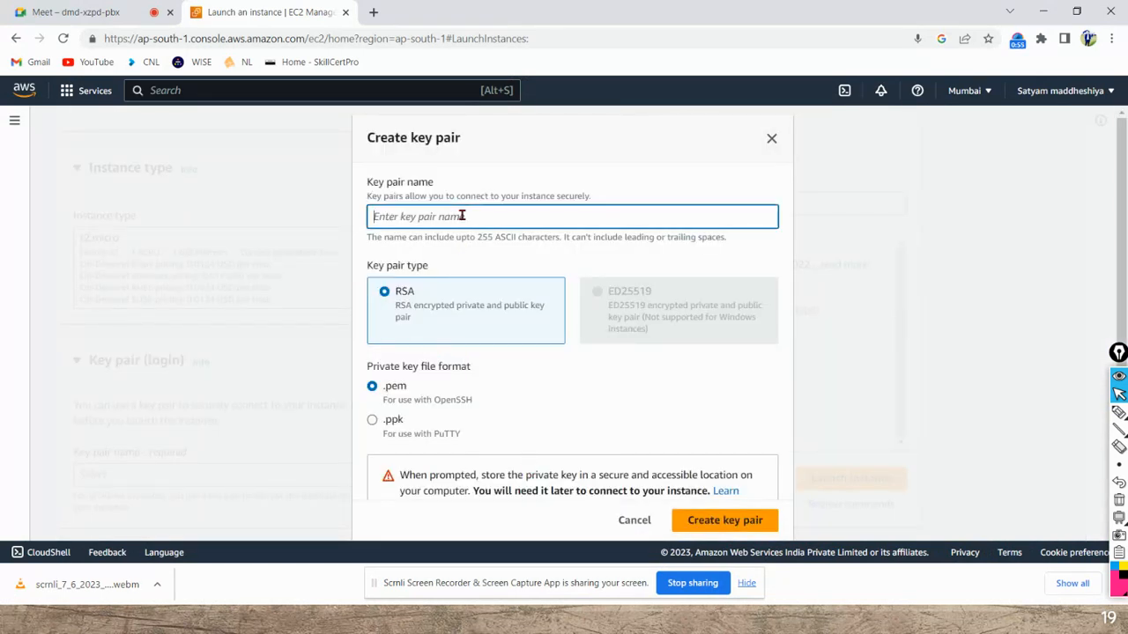
type("Windows_server")
scroll(189, 360, "down", 1)
left_click(745, 518)
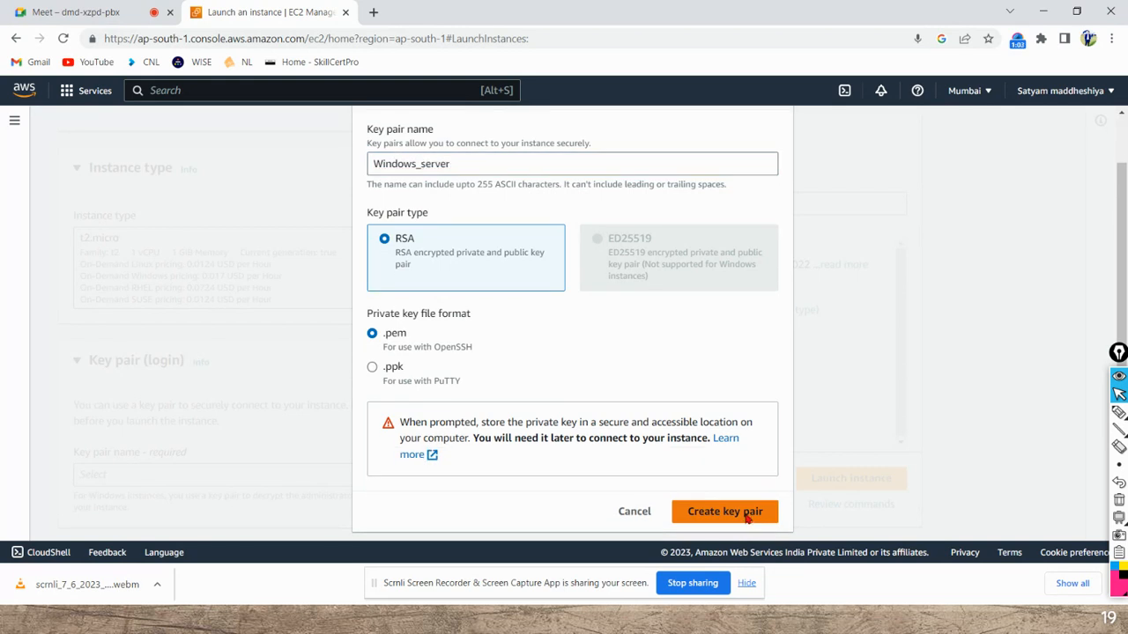
Edit the network settings and choose the subnet in availability zone ap-south-1a (172.31.32.0/20).
scroll(271, 350, "down", 2)
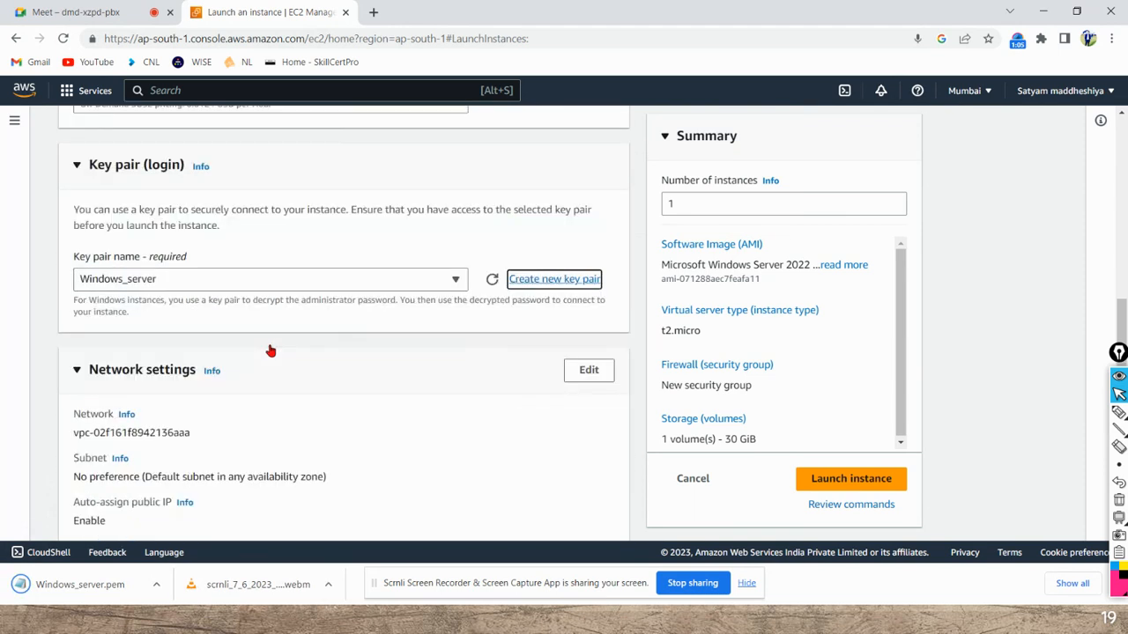
scroll(96, 367, "down", 1)
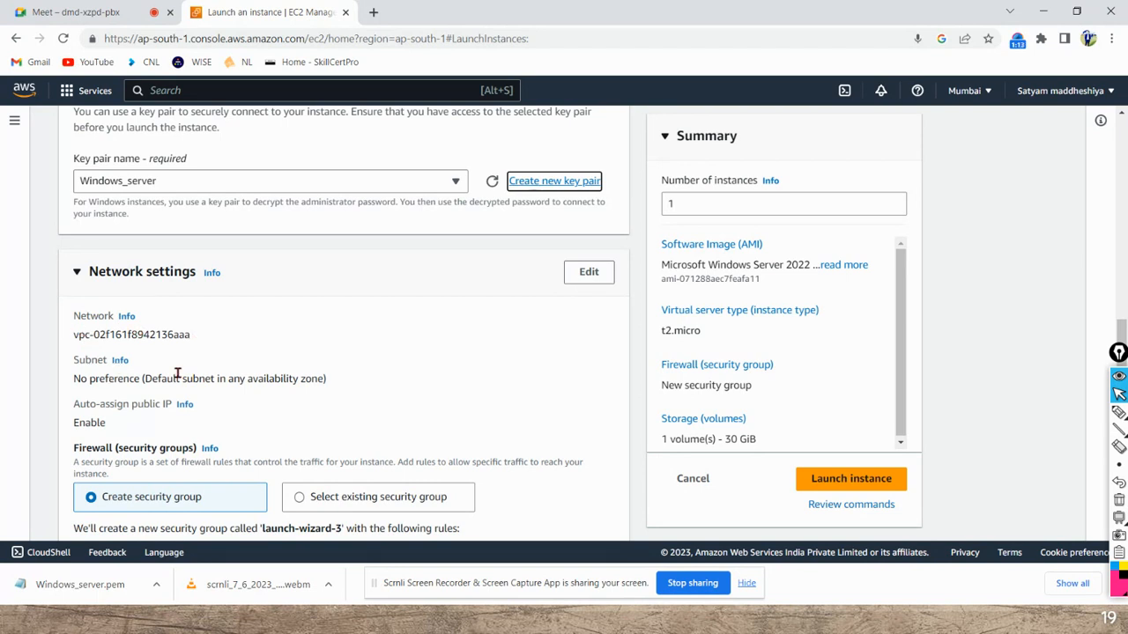
left_click(592, 275)
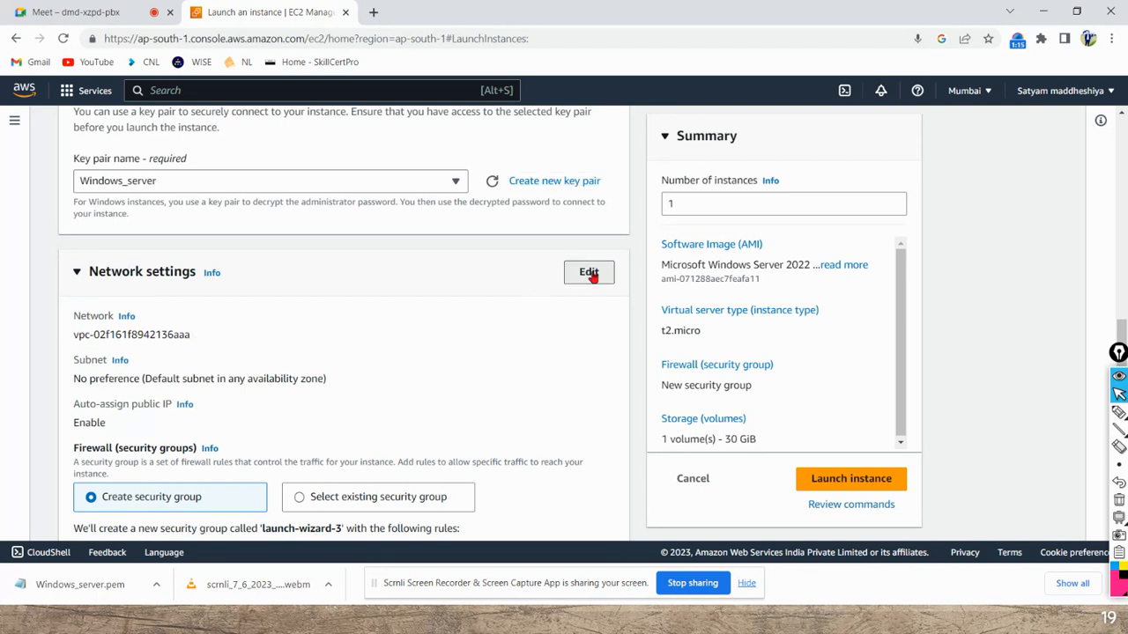
left_click(167, 397)
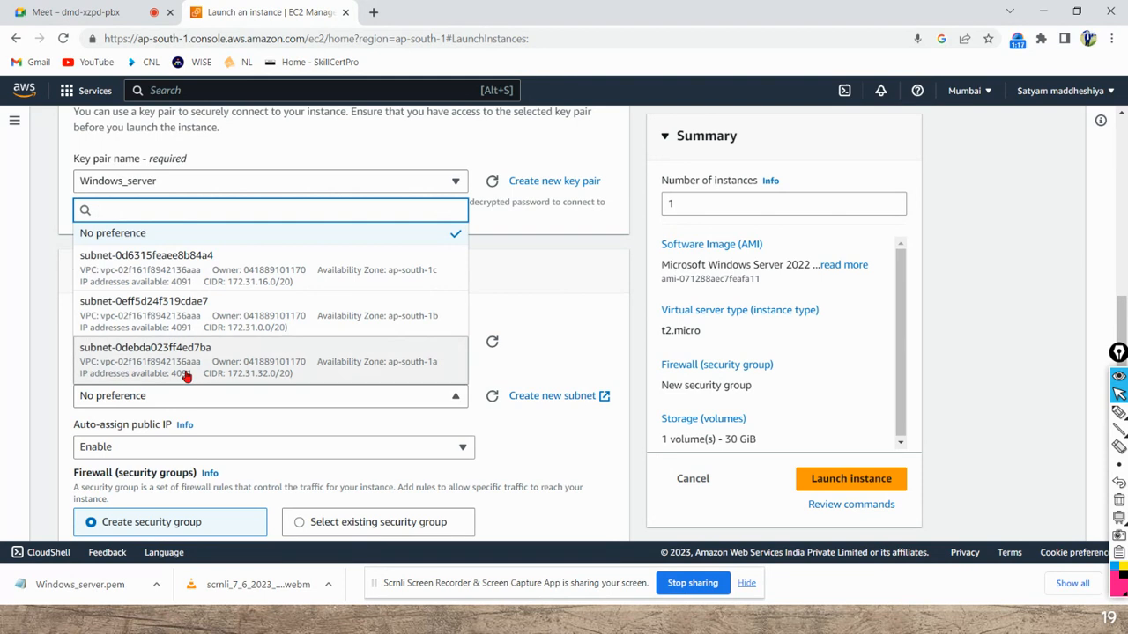
left_click(322, 374)
Add a second inbound security group rule of type HTTP.
scroll(306, 388, "down", 2)
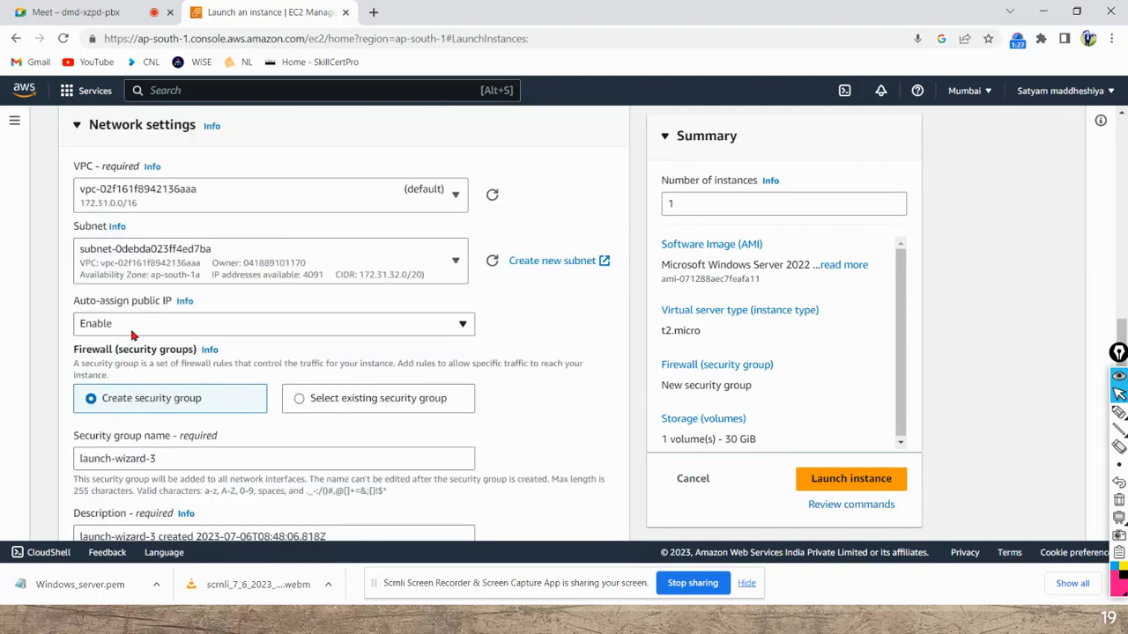
scroll(360, 398, "down", 6)
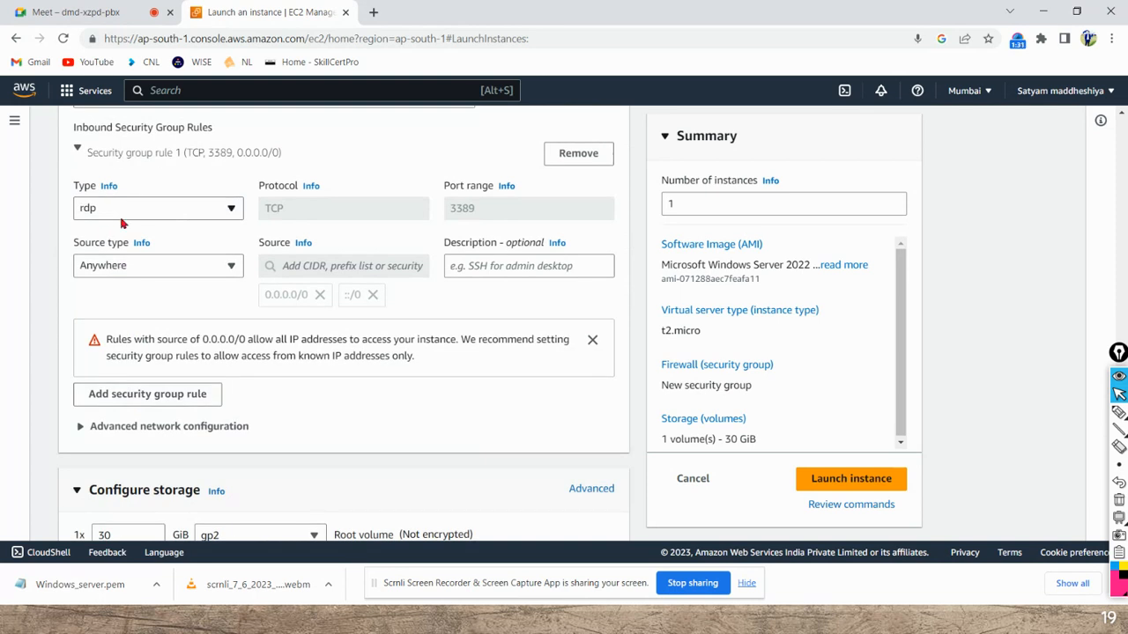
left_click(147, 398)
left_click(150, 393)
scroll(163, 315, "down", 5)
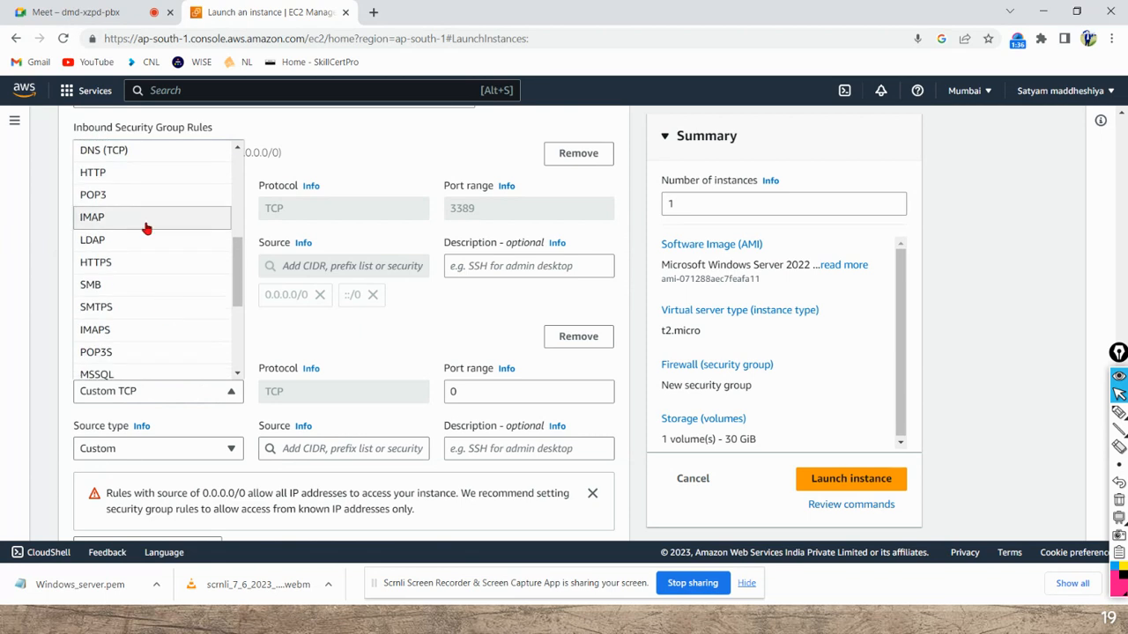
left_click(150, 174)
Add a third inbound security group rule of type HTTPS.
scroll(139, 378, "down", 2)
left_click(135, 407)
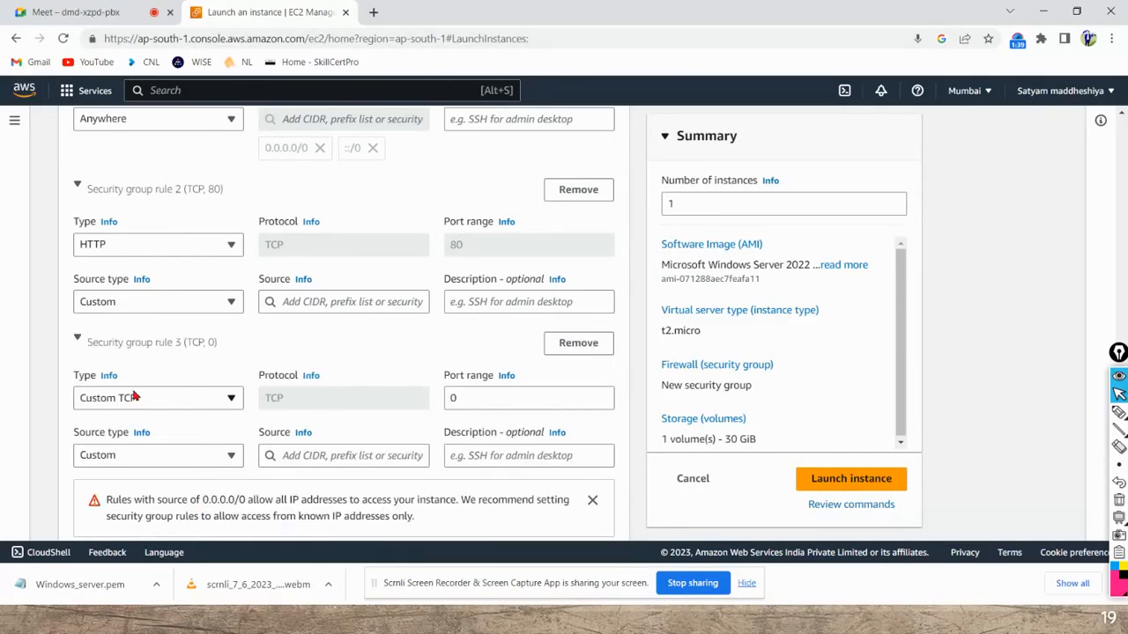
left_click(139, 396)
scroll(128, 362, "down", 3)
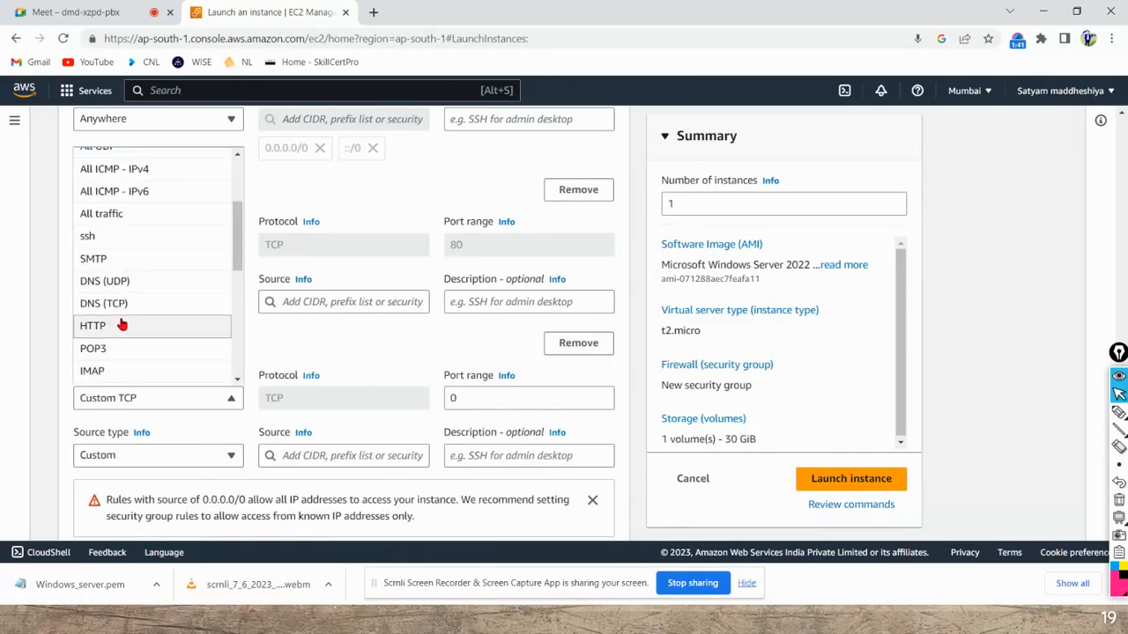
scroll(128, 342, "down", 3)
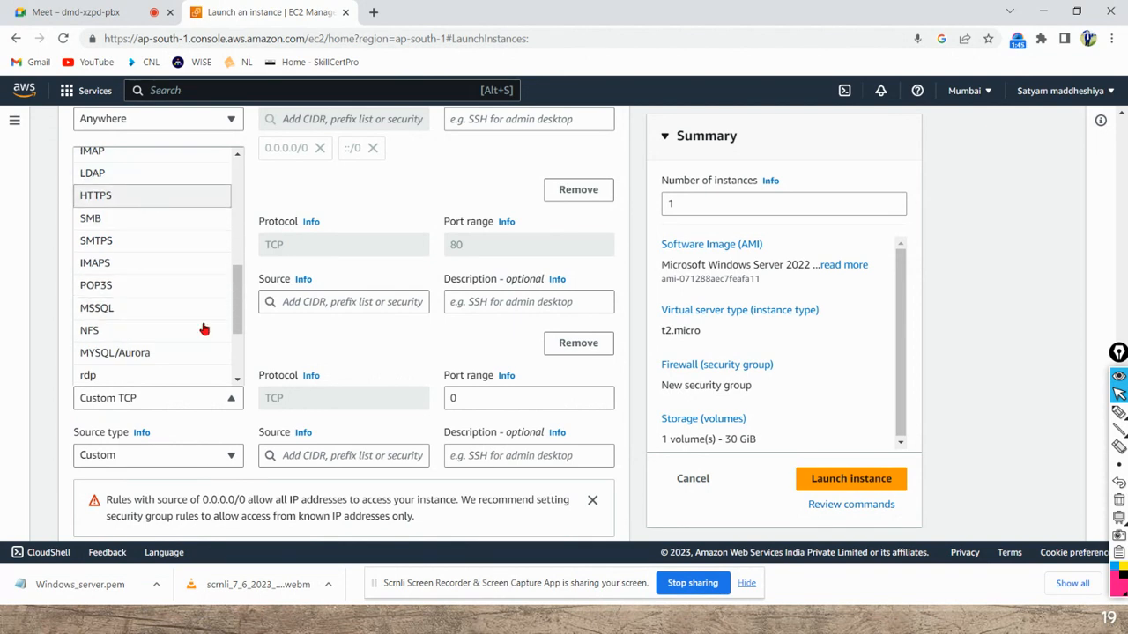
left_click(148, 195)
Set the source type of both the HTTPS and HTTP rules to Anywhere.
scroll(126, 400, "down", 1)
scroll(126, 399, "down", 1)
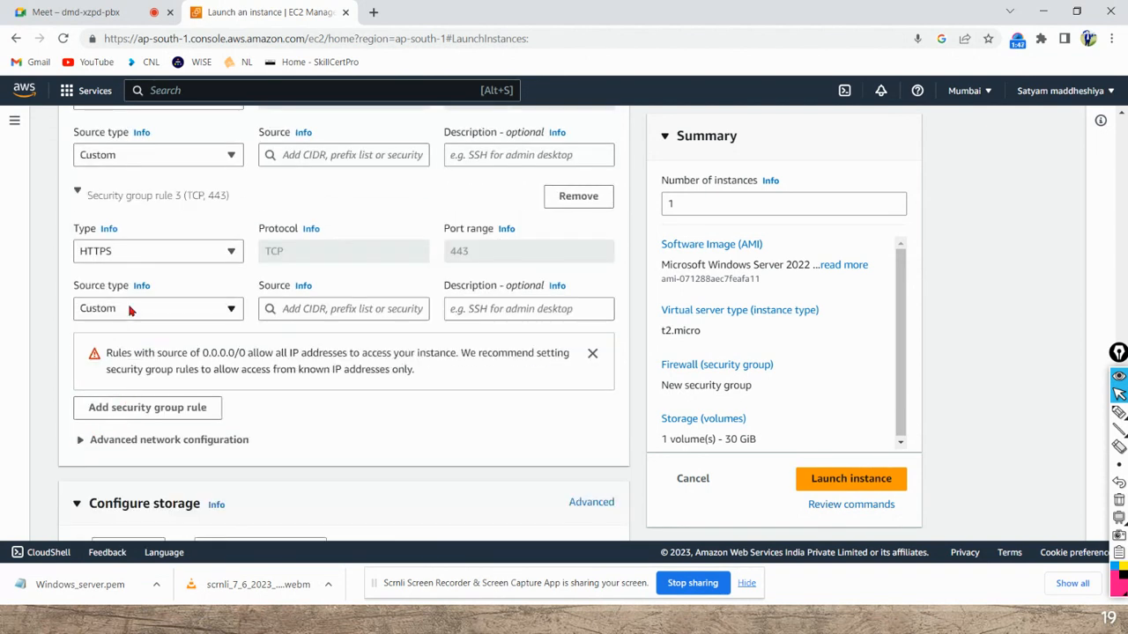
left_click(131, 312)
left_click(141, 331)
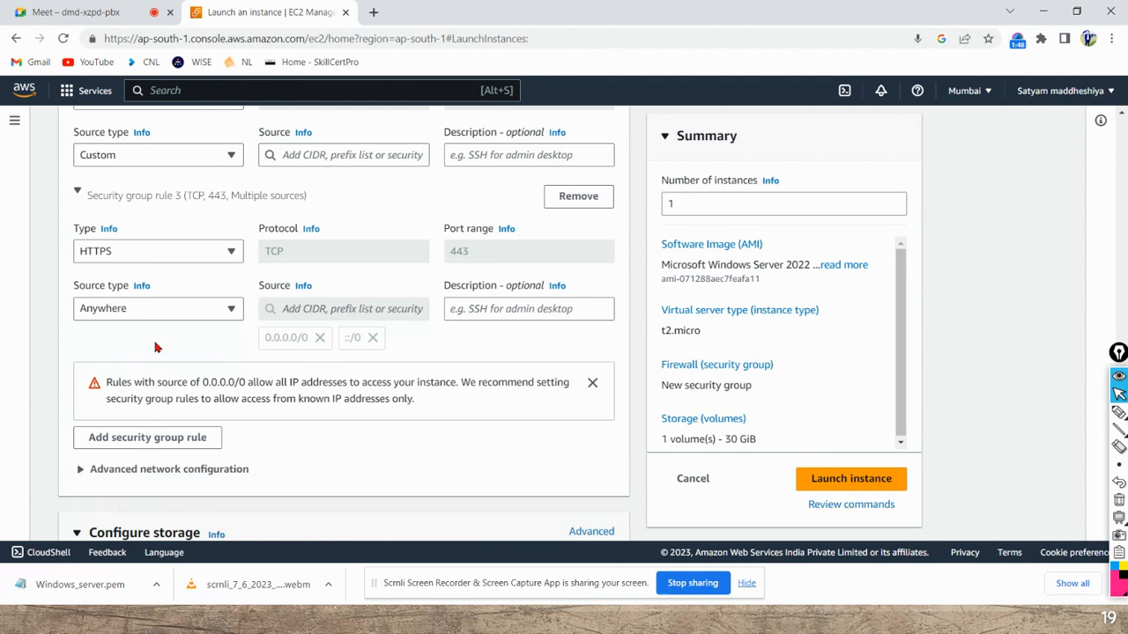
left_click(159, 154)
left_click(144, 177)
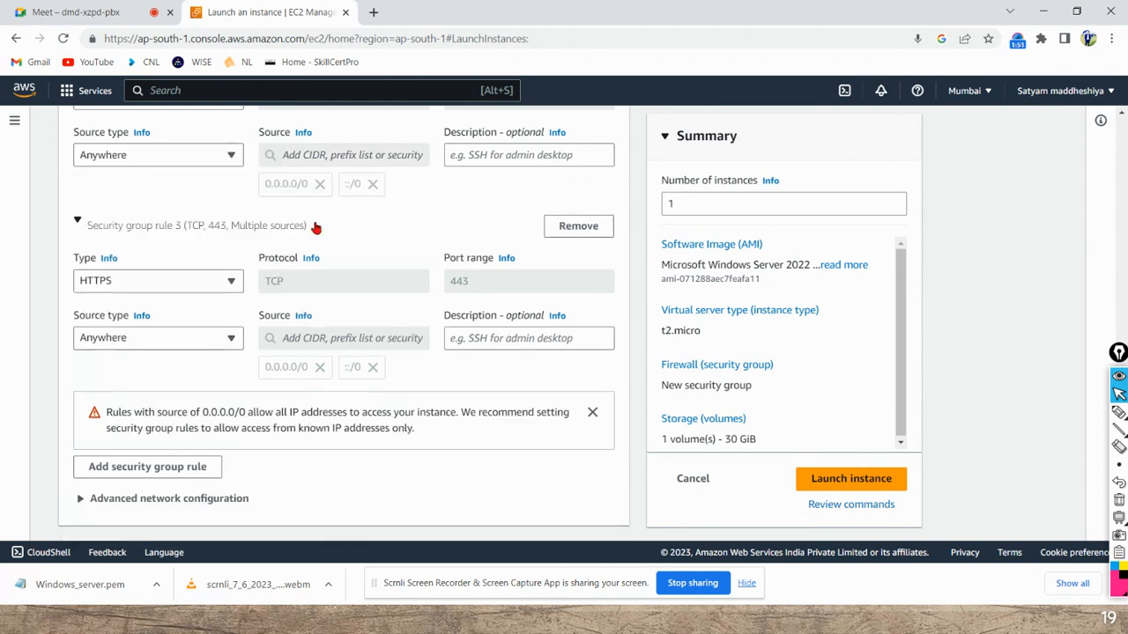
Add an extra 8 GiB EBS volume to the instance's storage with the General purpose SSD (gp3) type.
scroll(330, 264, "down", 4)
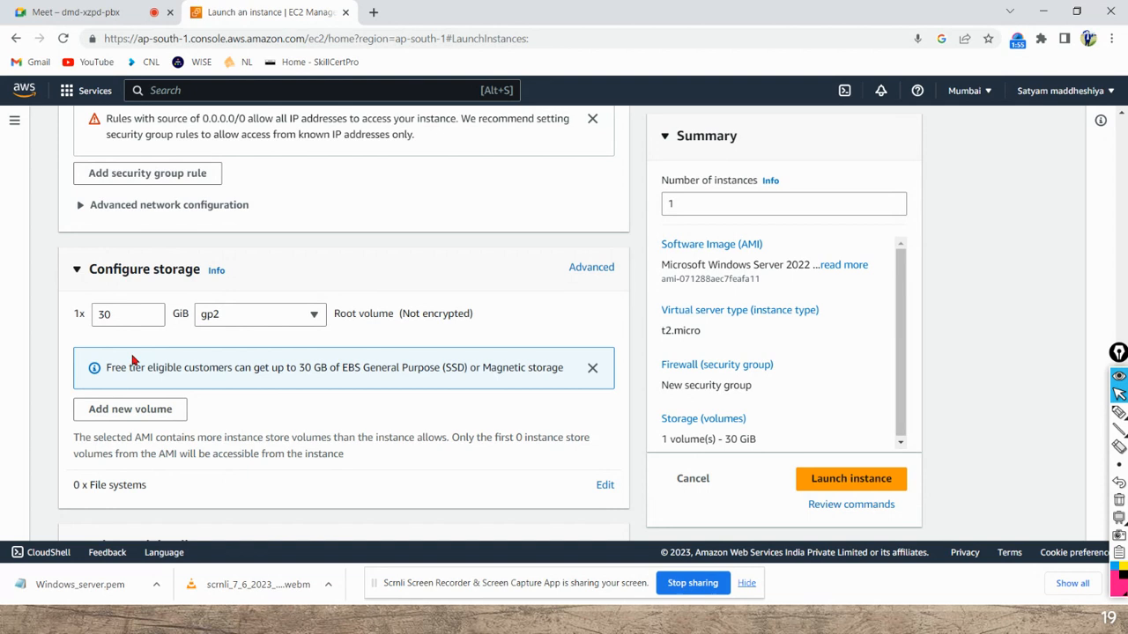
double_click(122, 317)
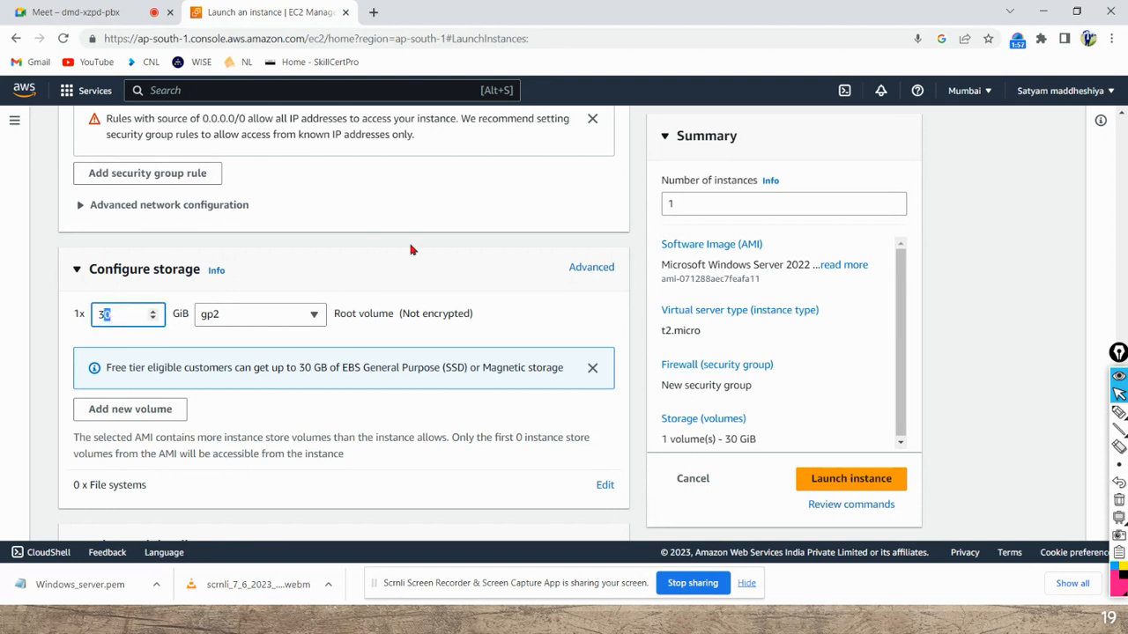
left_click(144, 270)
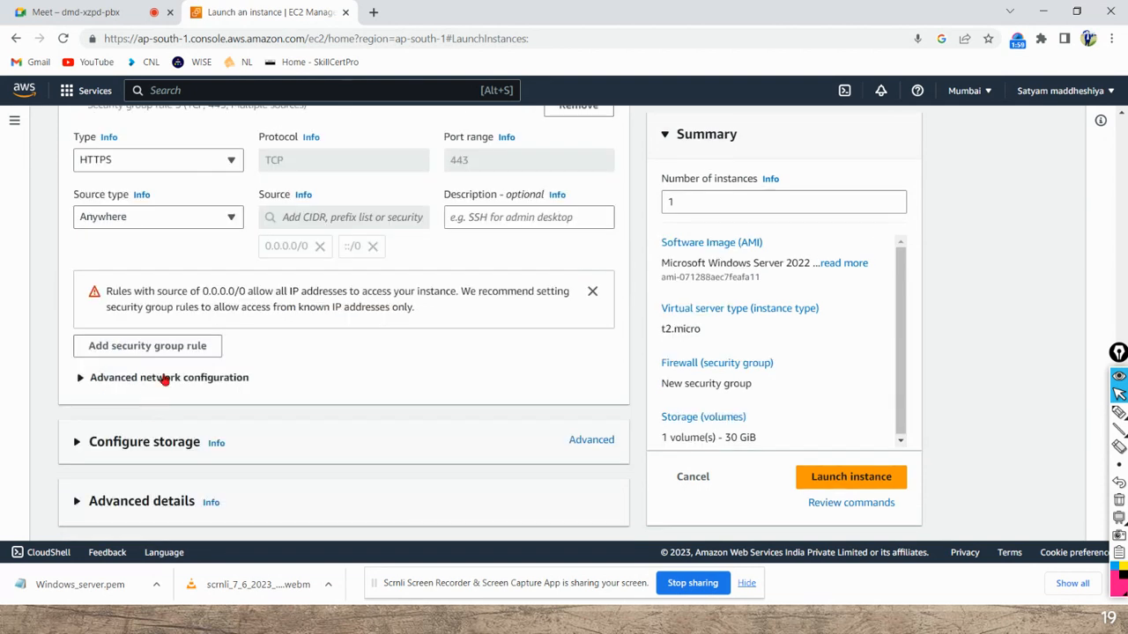
left_click(79, 441)
scroll(82, 443, "down", 3)
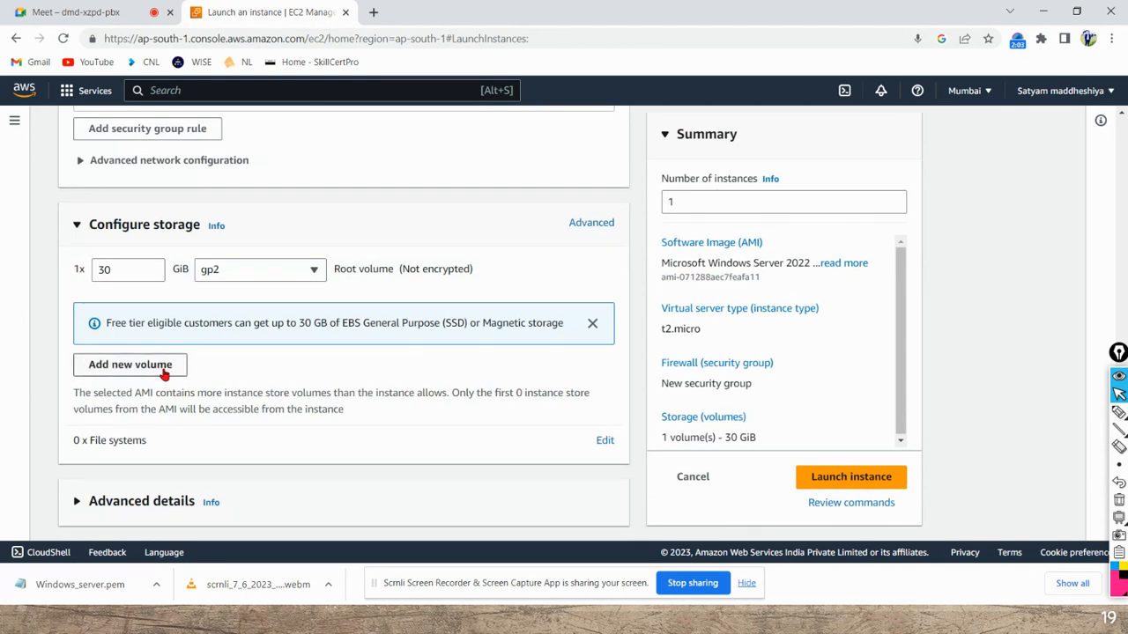
left_click(164, 372)
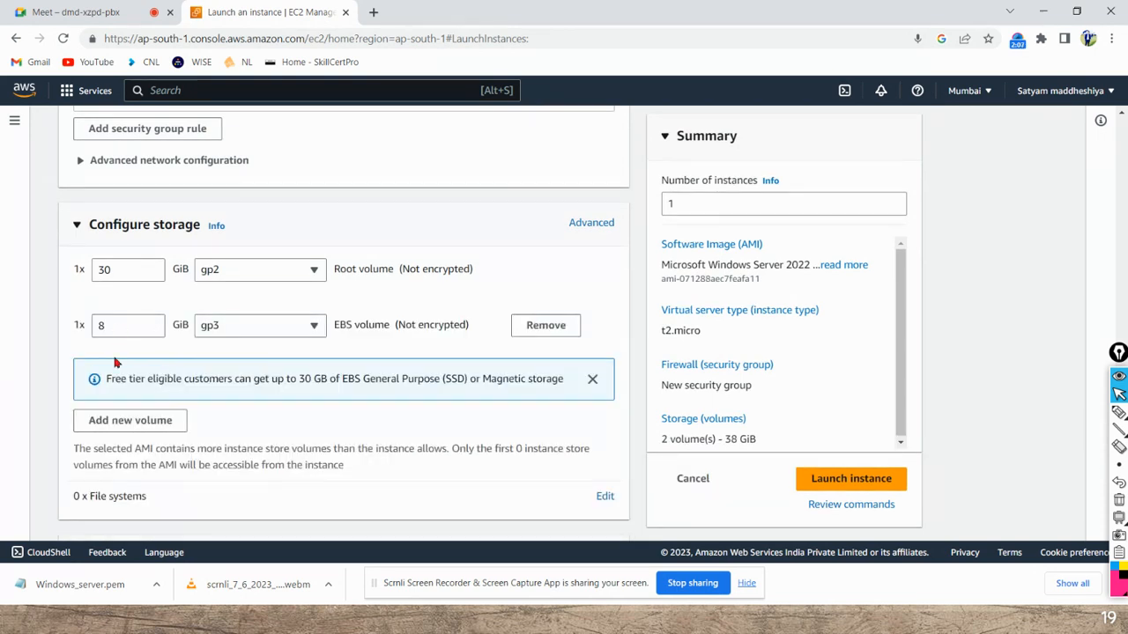
left_click(313, 326)
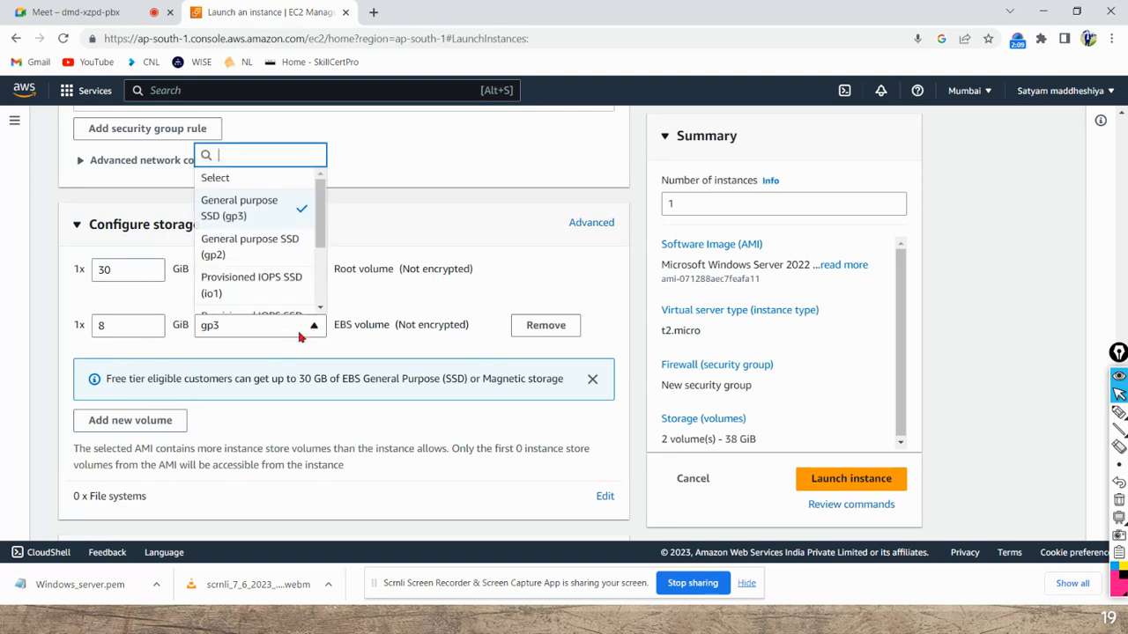
left_click(248, 206)
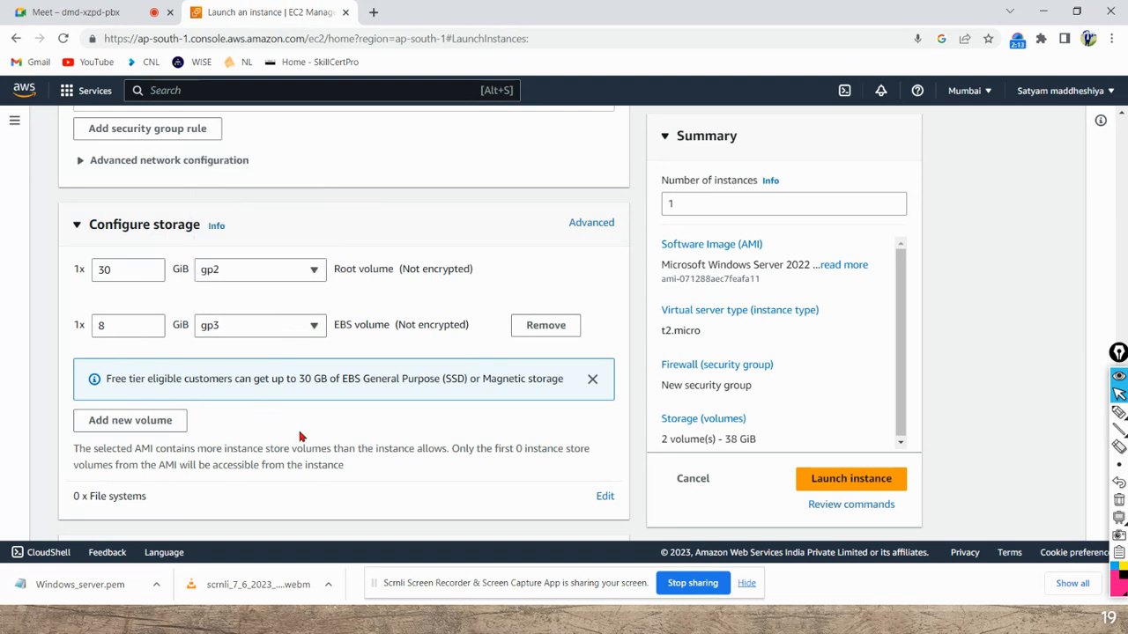
scroll(323, 437, "down", 1)
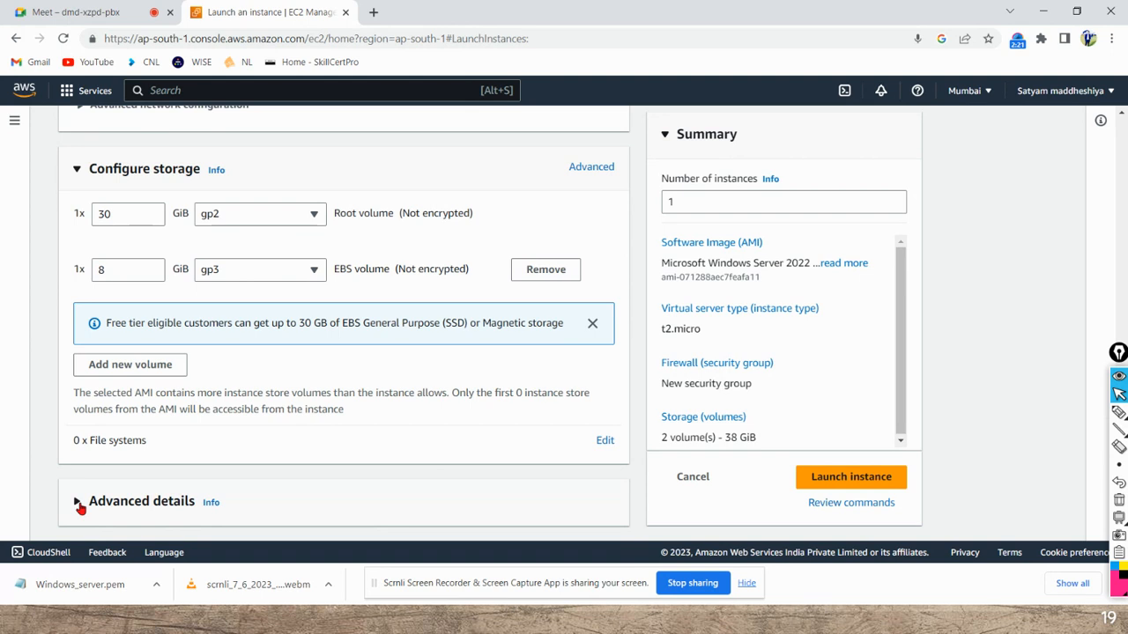
Expand the advanced details and examine the options from purchasing and placement through metadata to the user data field.
left_click(141, 501)
scroll(385, 434, "down", 1)
scroll(385, 434, "down", 3)
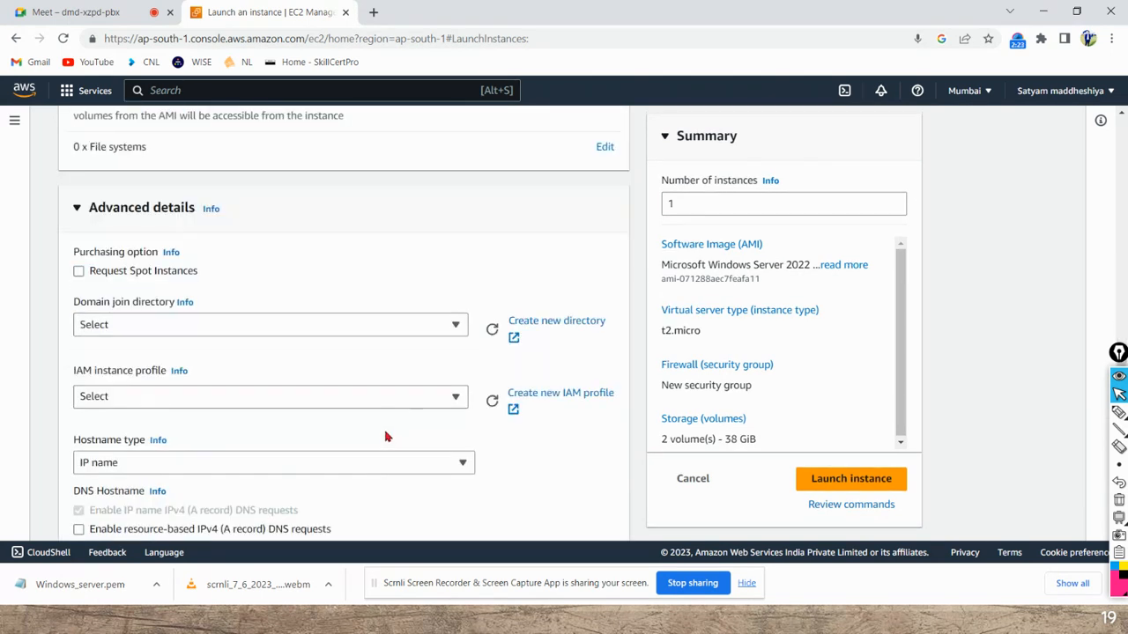
scroll(394, 447, "down", 8)
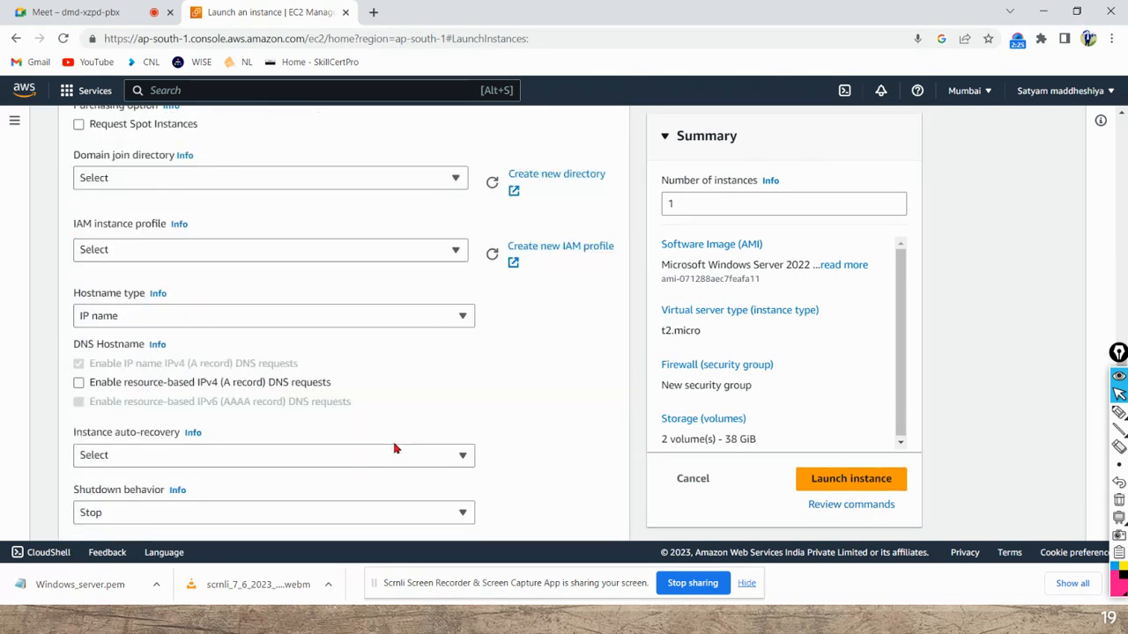
scroll(395, 449, "down", 4)
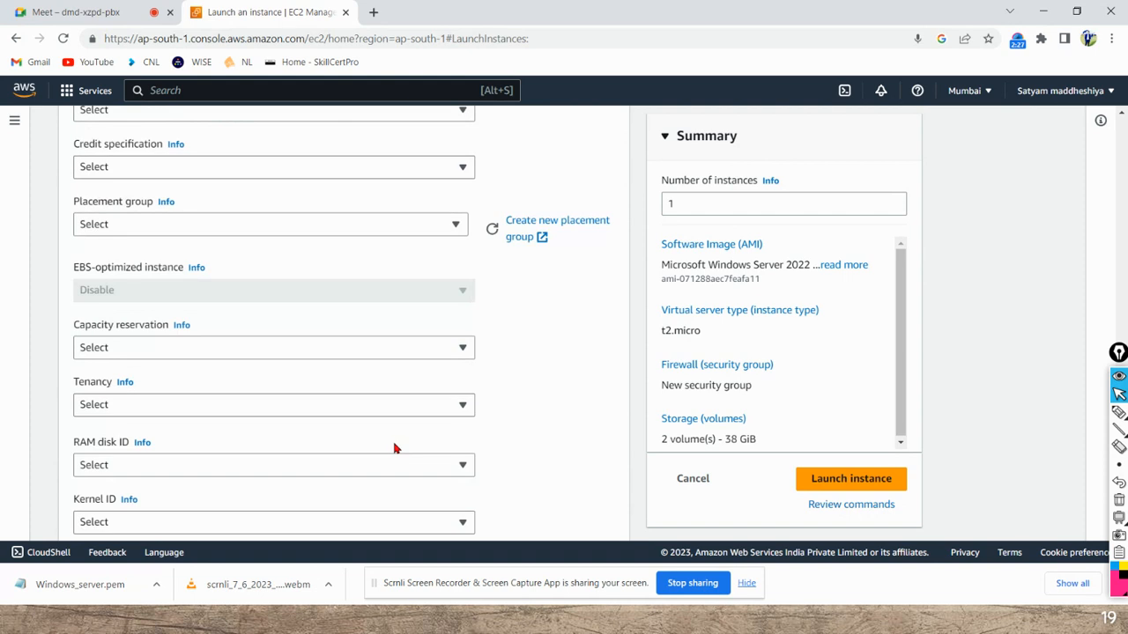
scroll(395, 449, "down", 2)
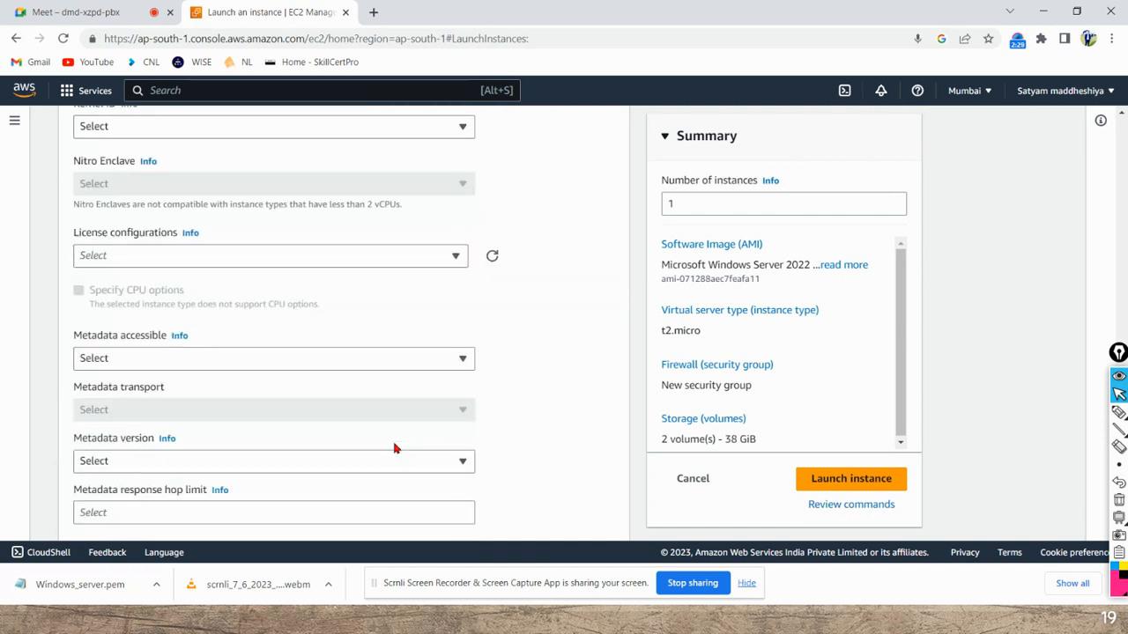
scroll(394, 449, "up", 3)
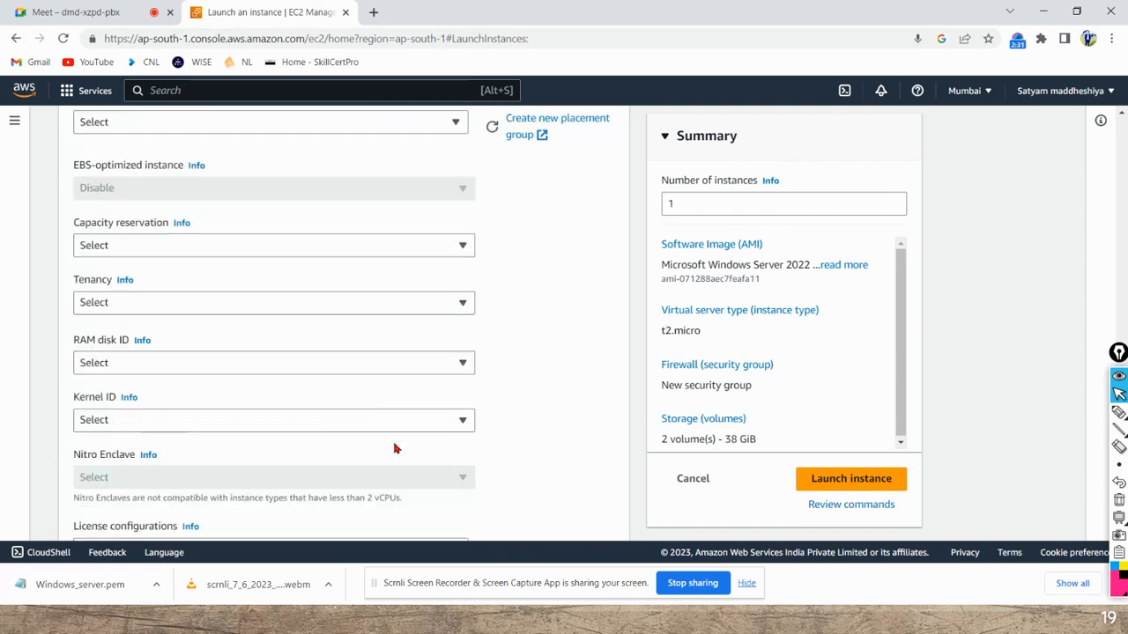
left_click(101, 241)
left_click(569, 231)
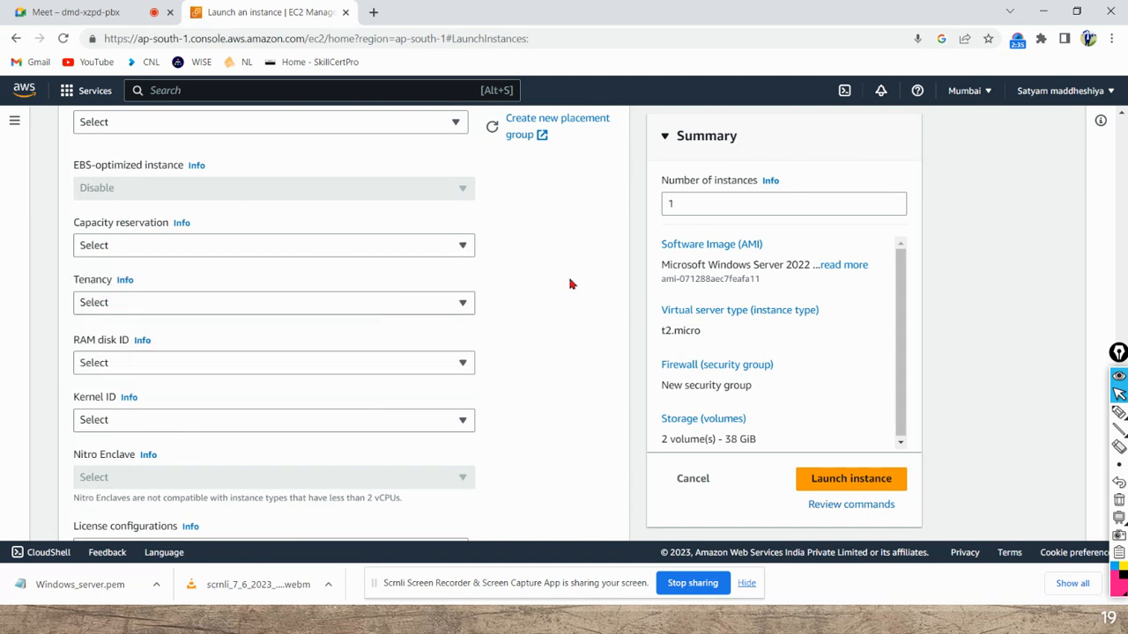
scroll(577, 341, "down", 2)
scroll(579, 342, "down", 5)
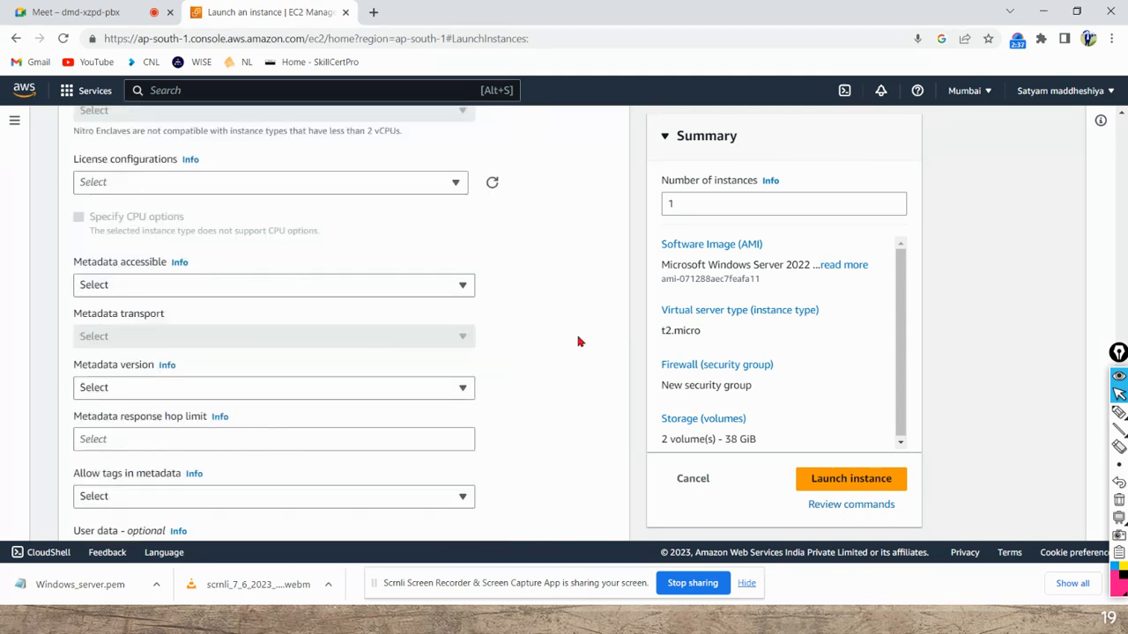
scroll(579, 342, "down", 1)
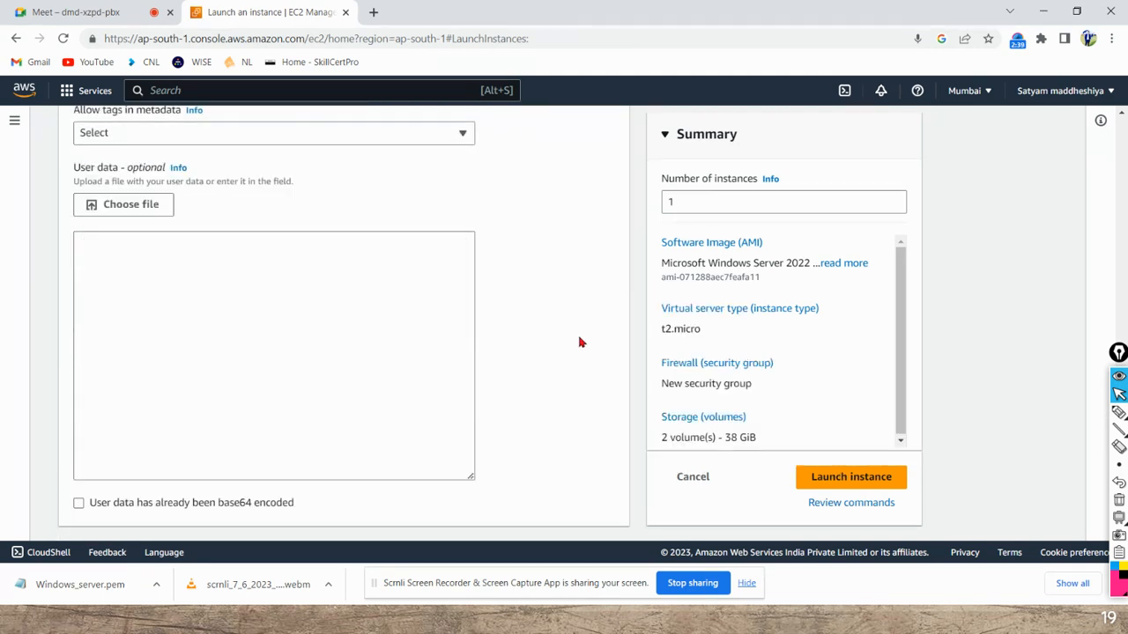
left_click(179, 304)
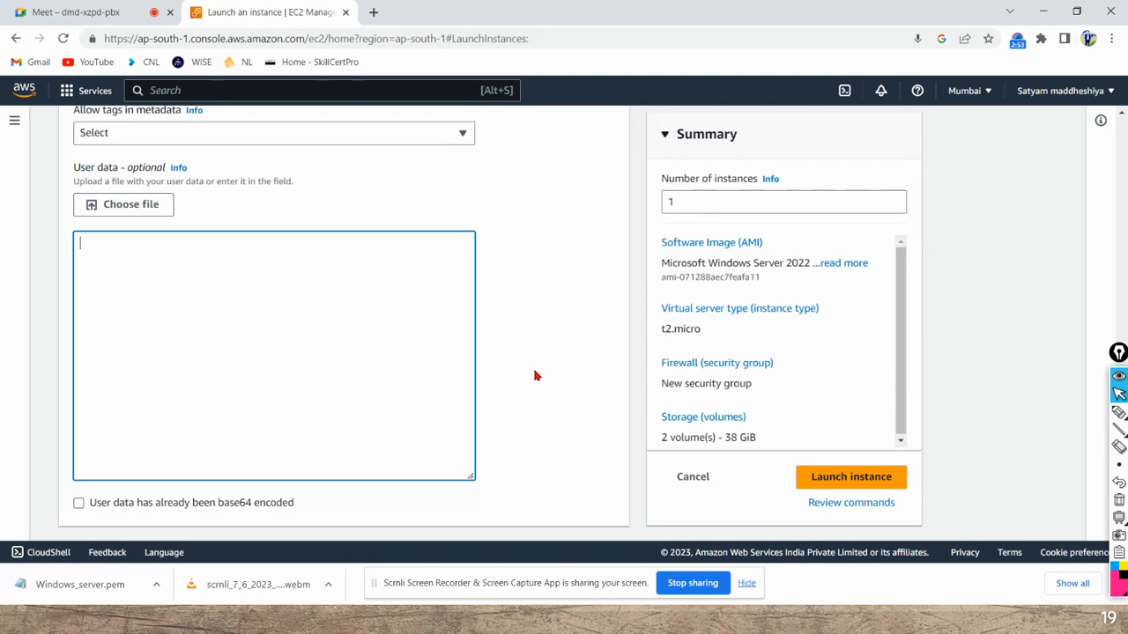
Launch the configured Windows instance and refresh the list of instances.
left_click(883, 481)
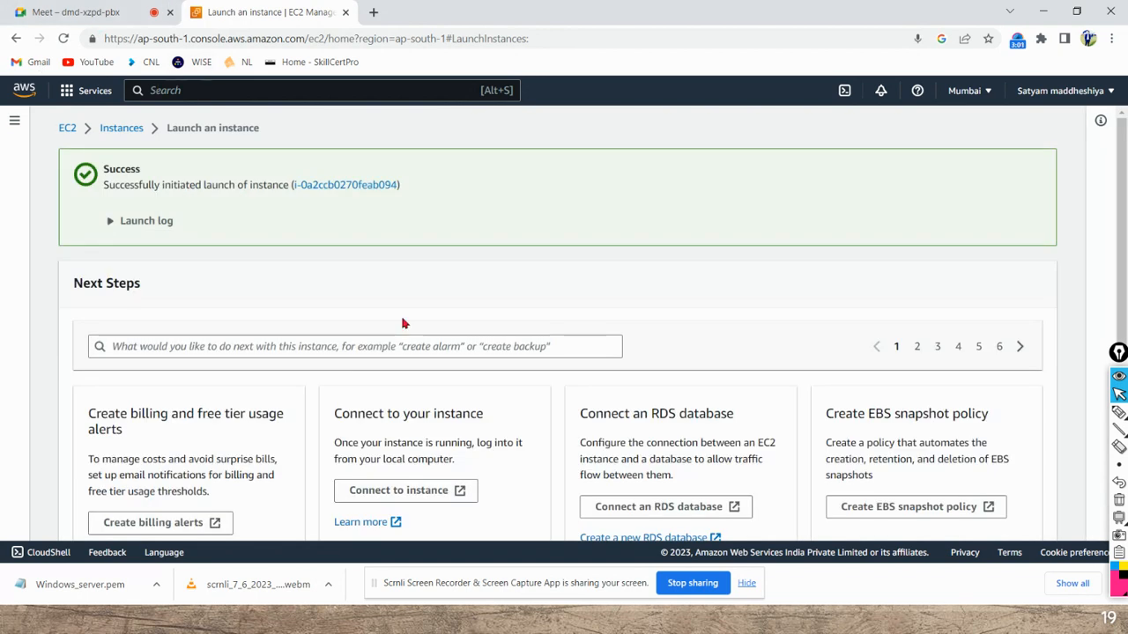
left_click(133, 130)
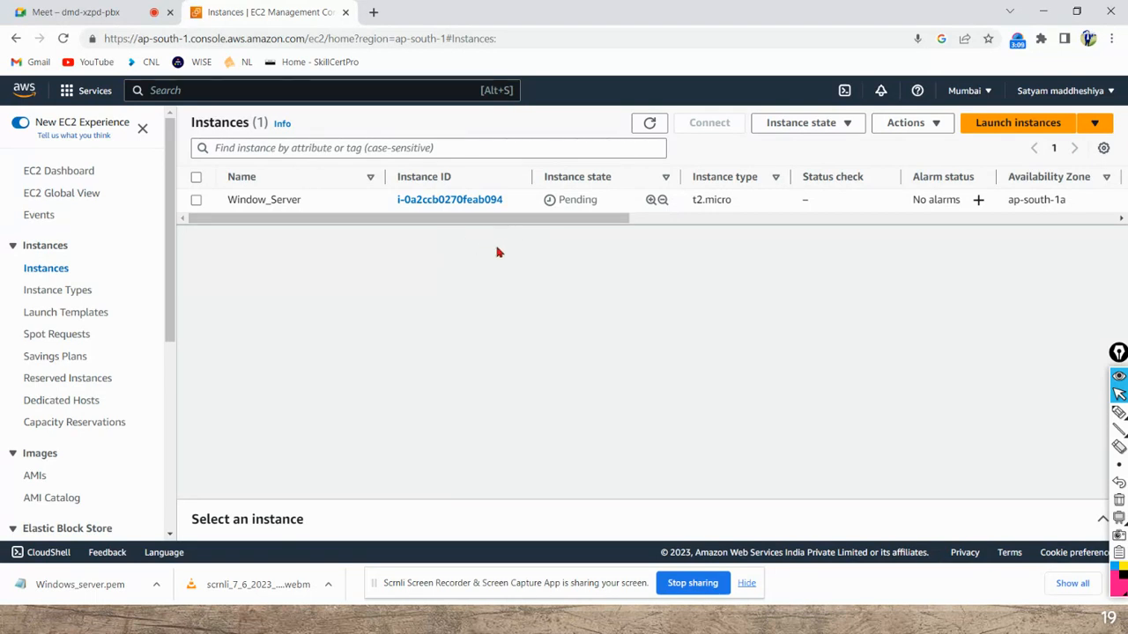
left_click(652, 126)
left_click(1043, 10)
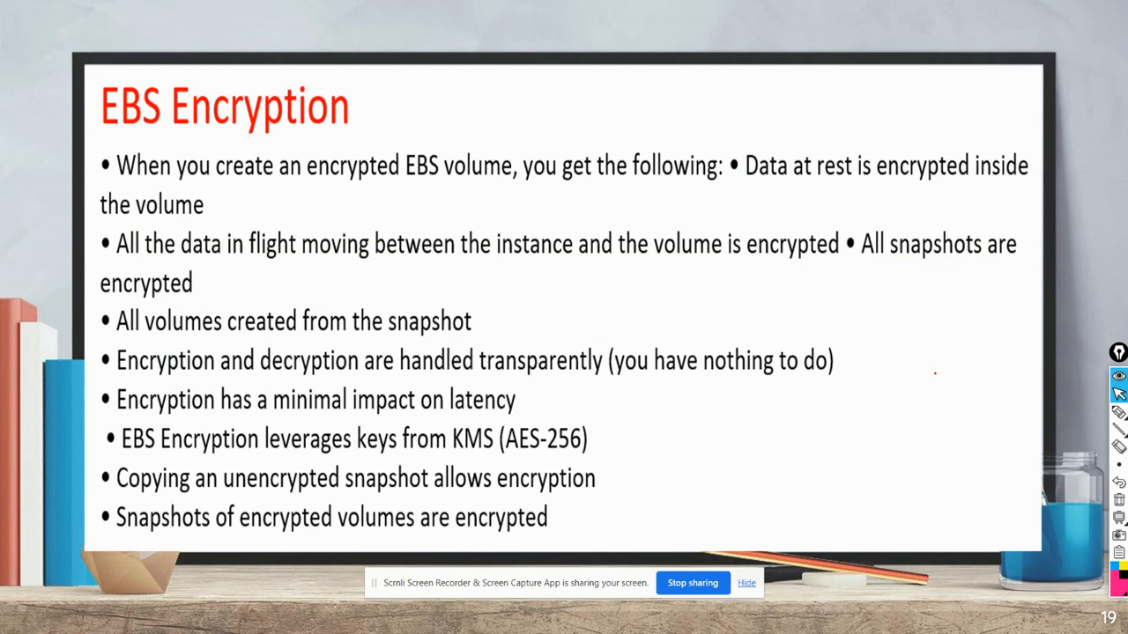
left_click(1117, 411)
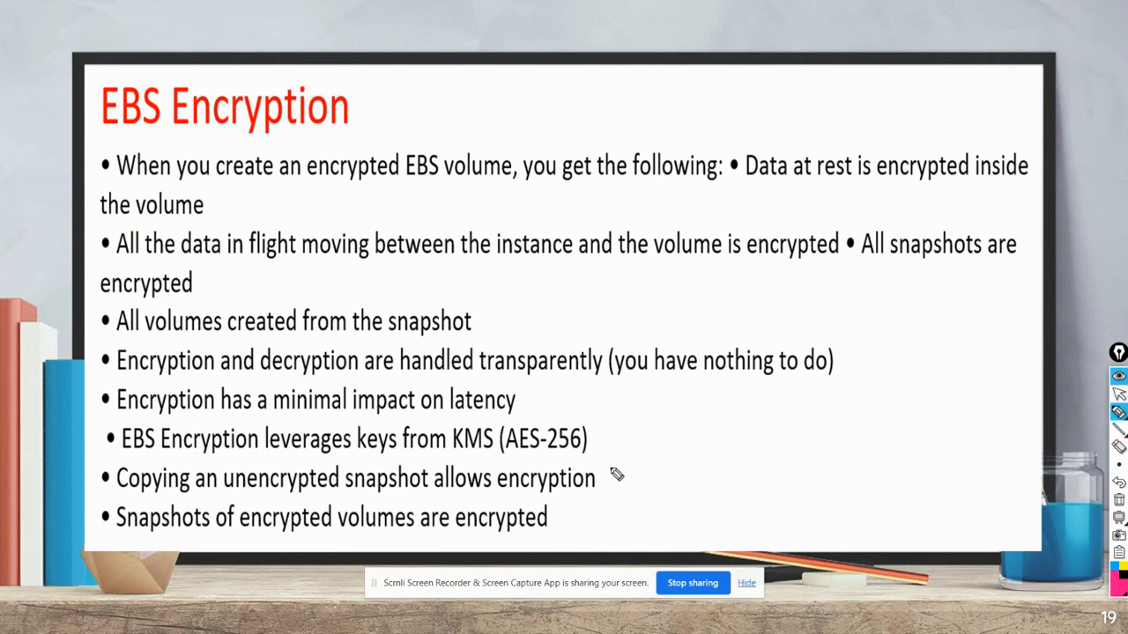
left_click_drag(152, 460, 245, 450)
left_click_drag(532, 457, 687, 431)
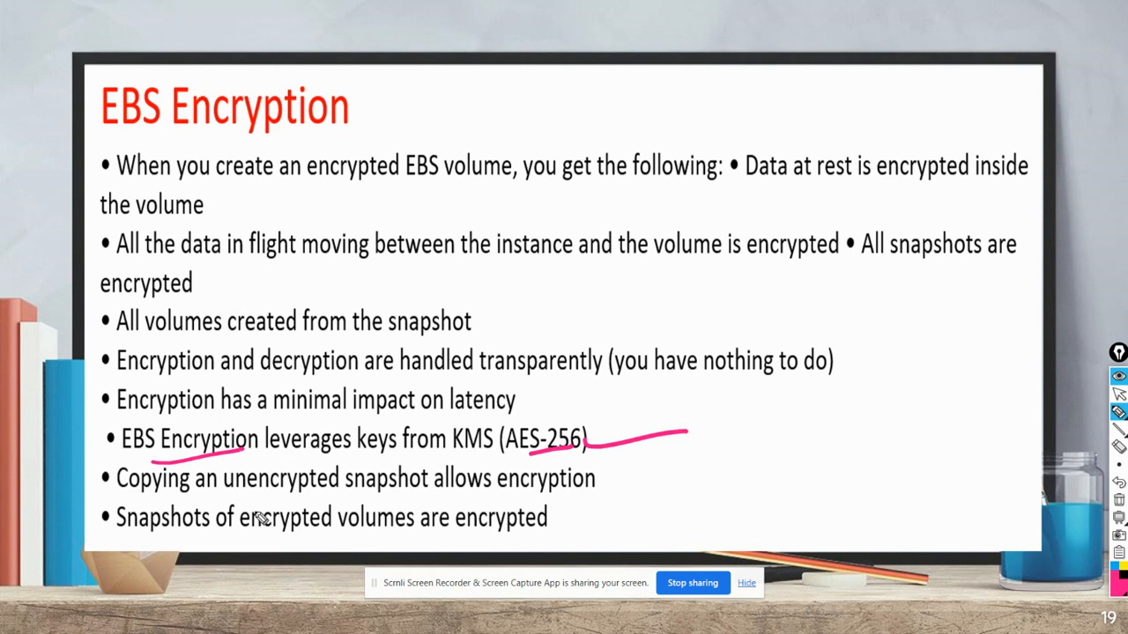
left_click_drag(128, 502, 182, 495)
left_click_drag(252, 499, 337, 492)
left_click_drag(435, 499, 595, 484)
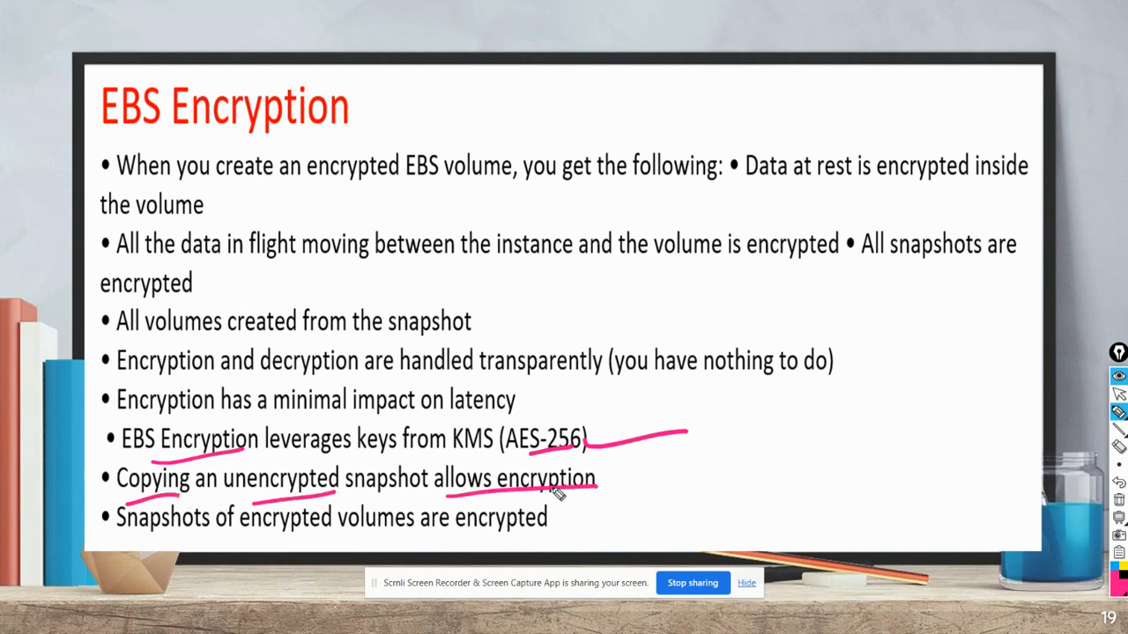
mouse_move(227, 502)
left_mouse_down()
mouse_move(337, 493)
mouse_move(236, 473)
left_mouse_up()
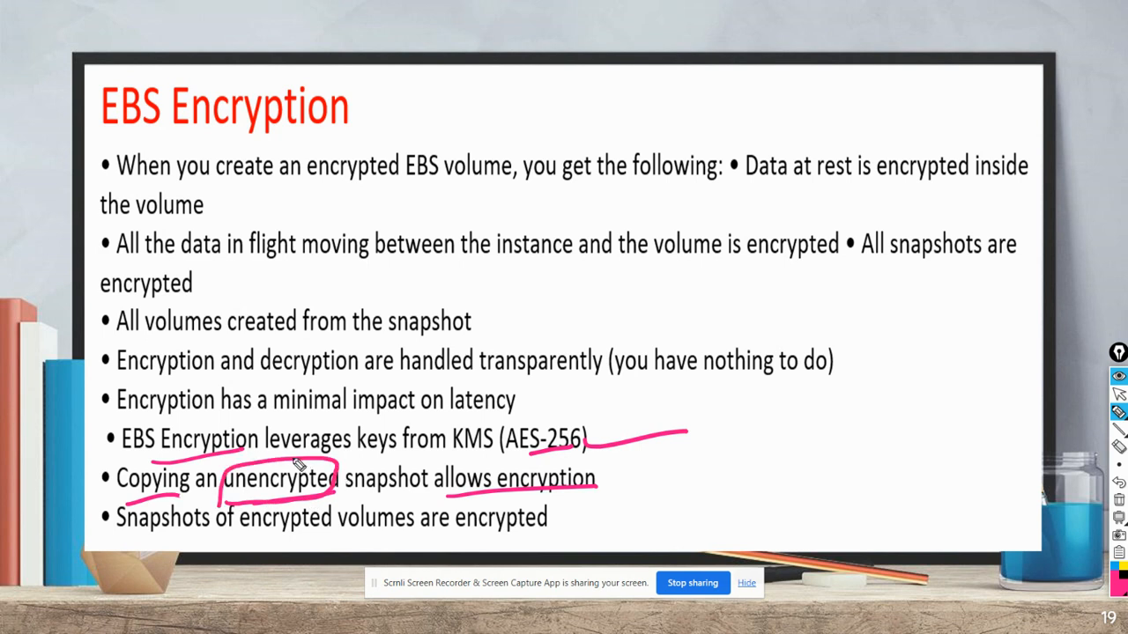
mouse_move(297, 465)
left_mouse_down()
mouse_move(414, 411)
mouse_move(454, 445)
left_mouse_up()
left_click_drag(590, 467, 608, 469)
mouse_move(343, 537)
left_mouse_down()
mouse_move(305, 496)
mouse_move(361, 476)
mouse_move(445, 533)
mouse_move(494, 510)
left_mouse_up()
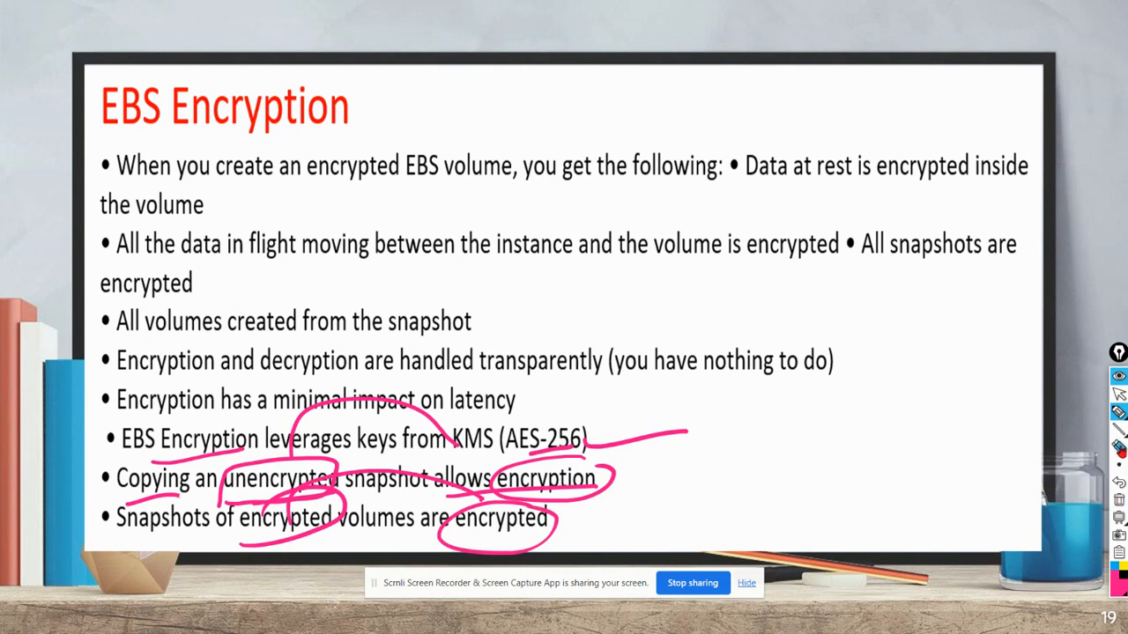
left_click(1118, 499)
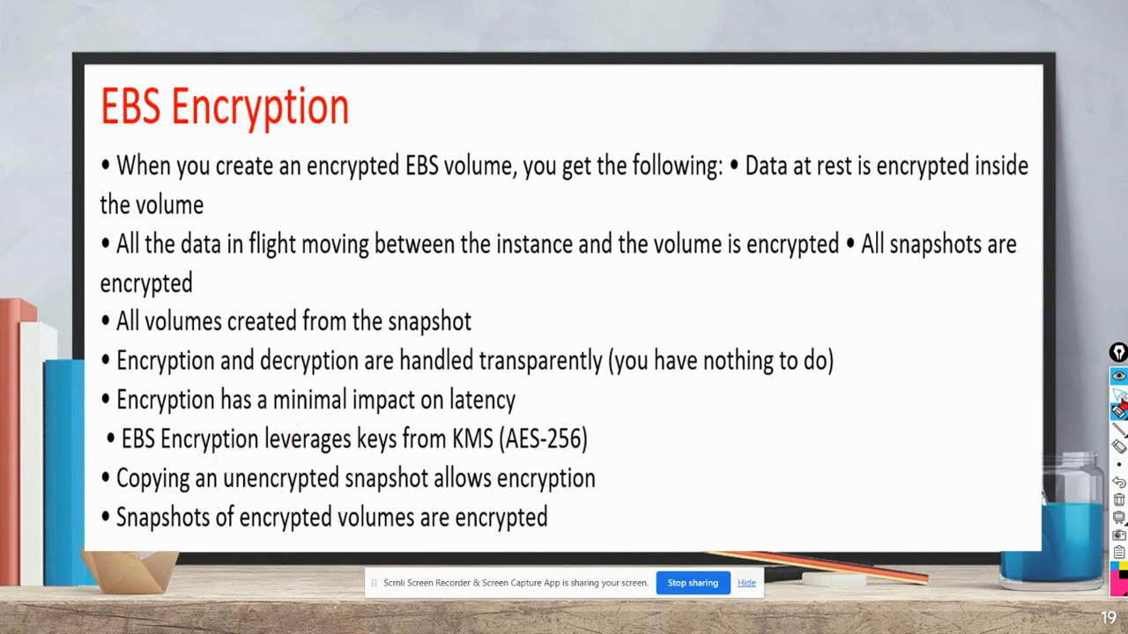
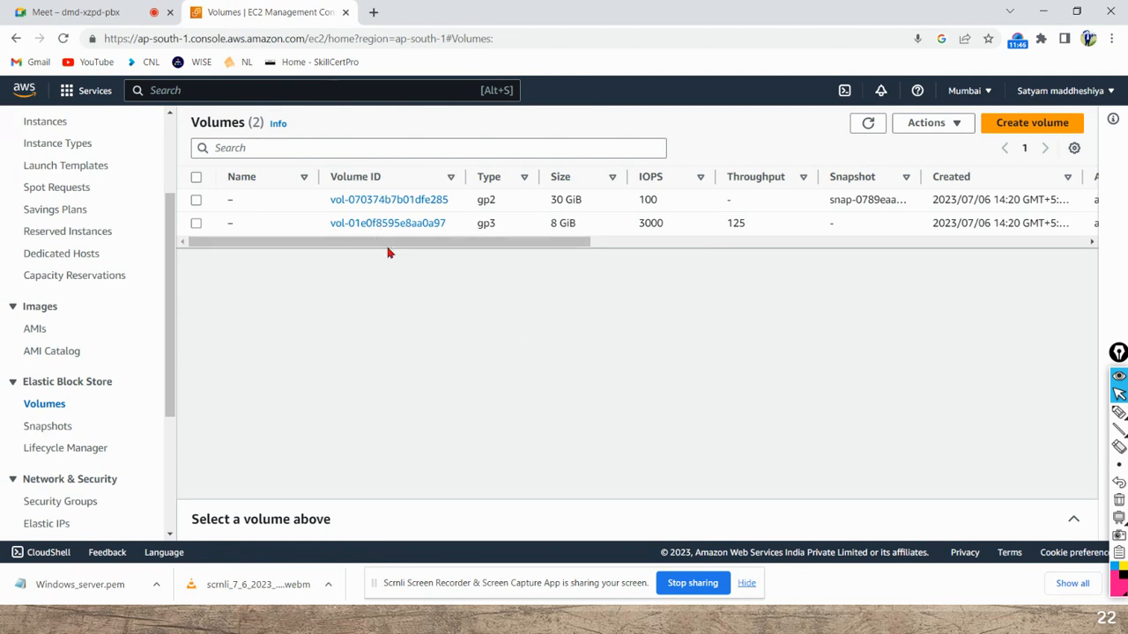
Examine the sizes of the gp2 and gp3 EBS volumes and view the details of the gp3 volume.
left_click_drag(548, 200, 595, 203)
left_click_drag(532, 227, 484, 263)
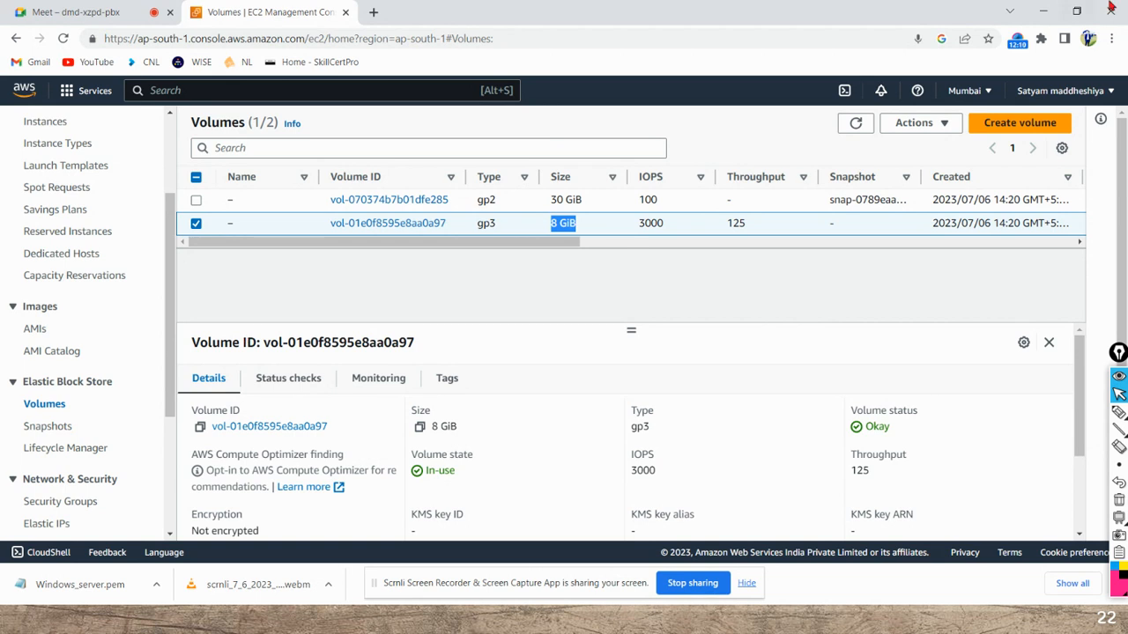
left_click(1045, 12)
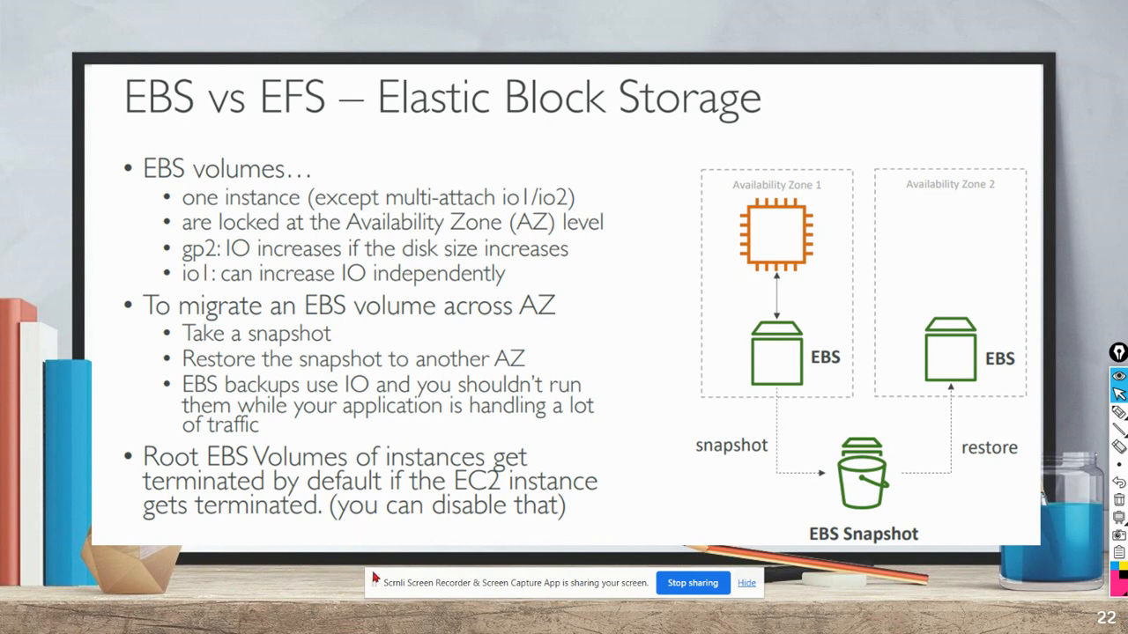
Switch back to the EC2 console in Chrome and refresh the list of volumes.
key("super+d")
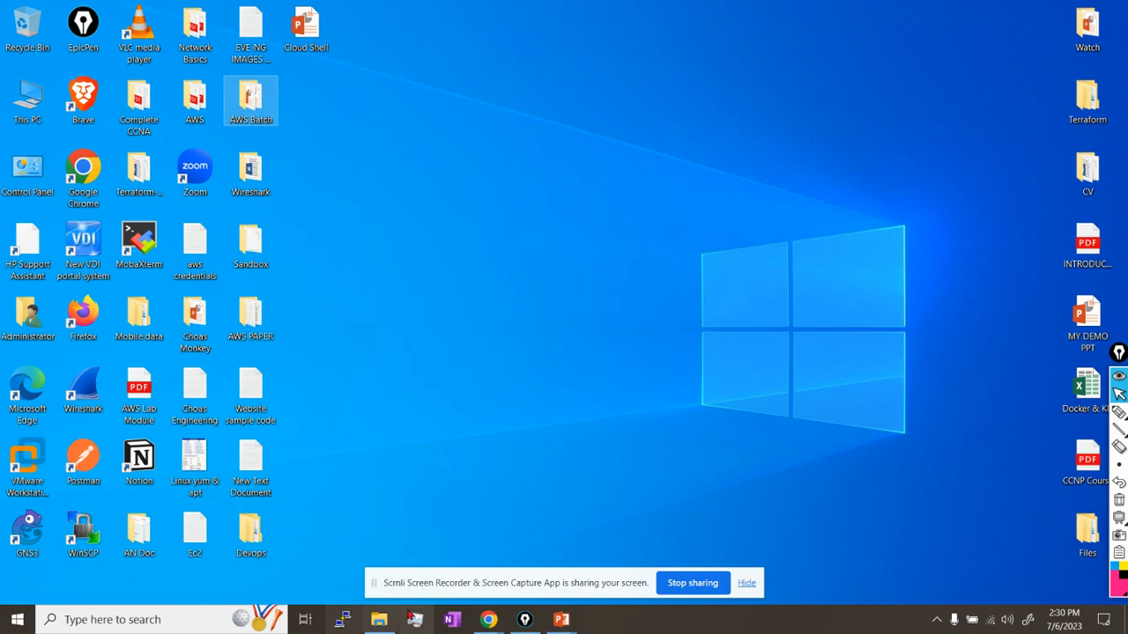
left_click(492, 624)
left_click(366, 586)
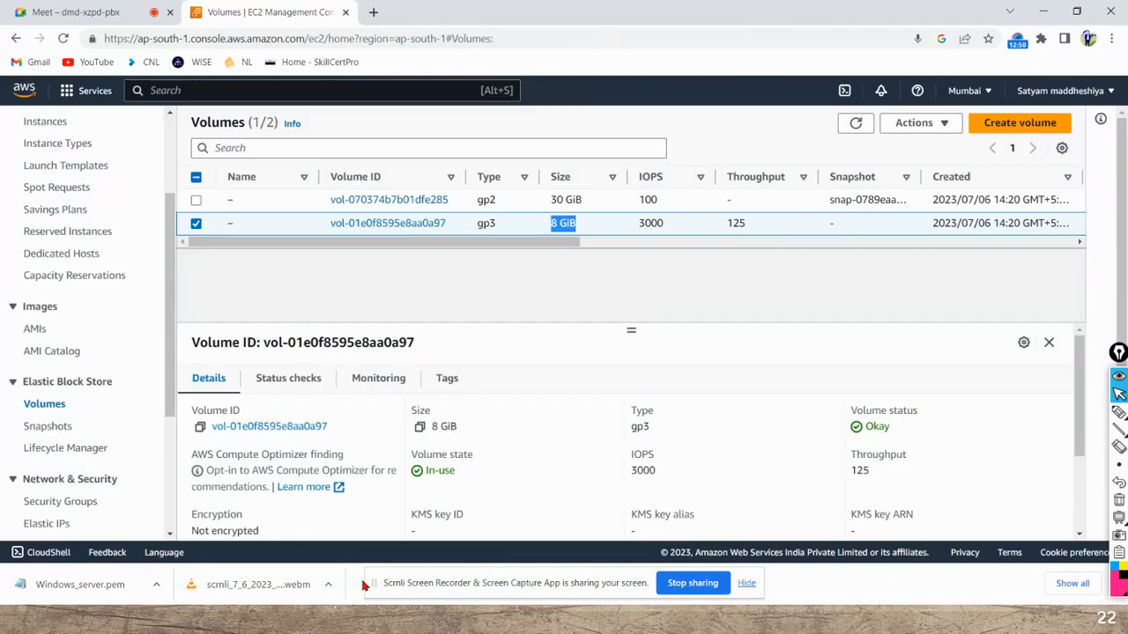
left_click(857, 123)
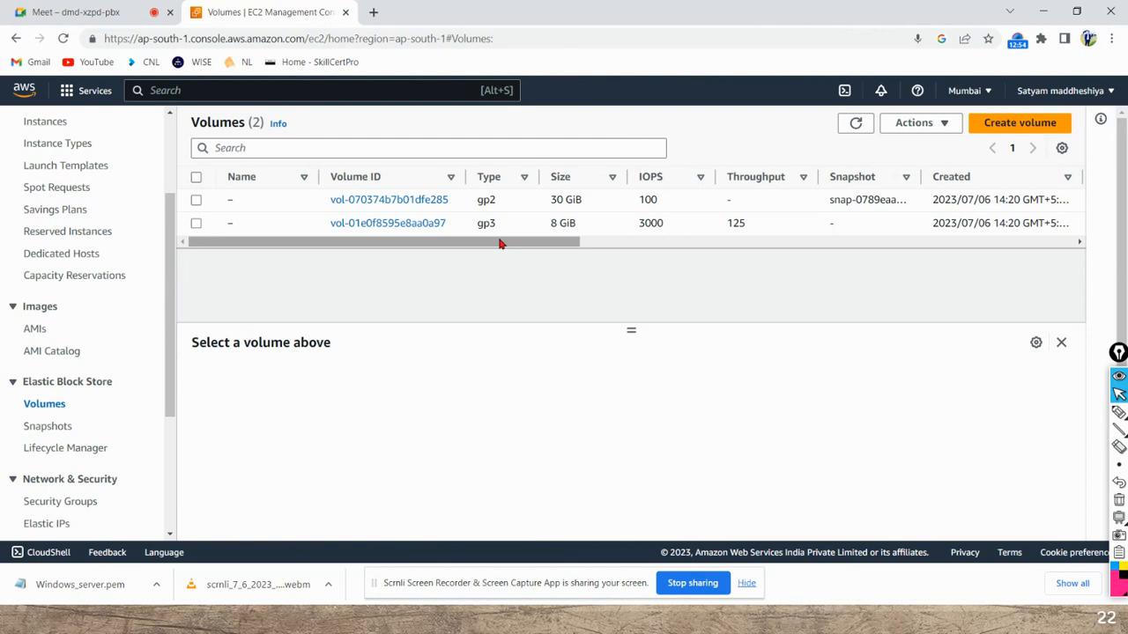
Open the list of EC2 instances and refresh it to check the Window_Server status.
scroll(44, 282, "up", 5)
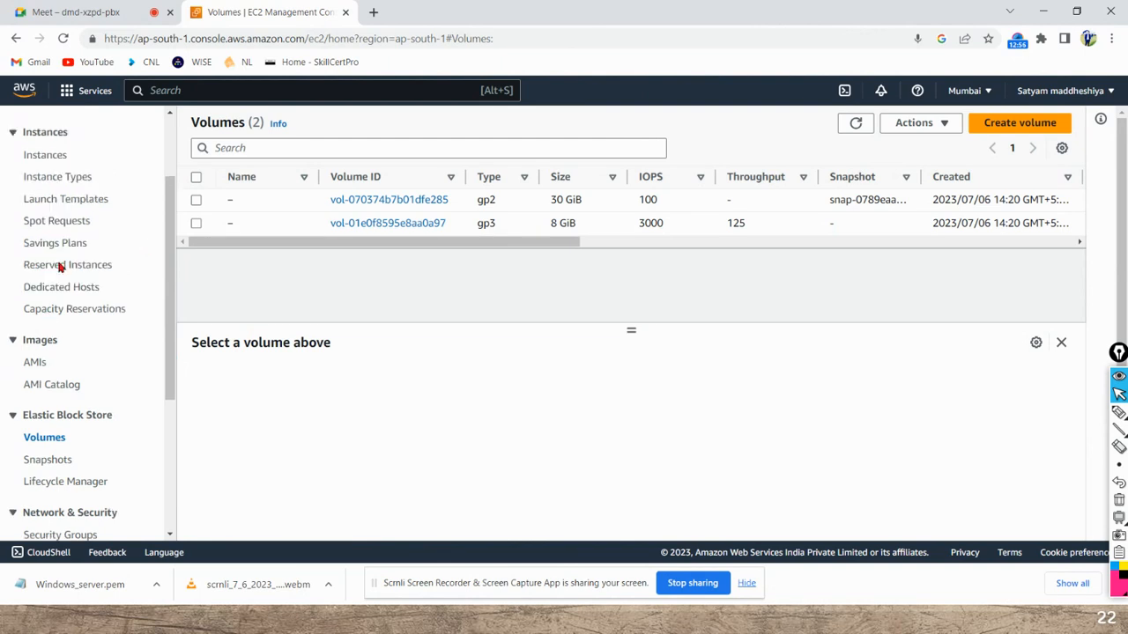
left_click(44, 269)
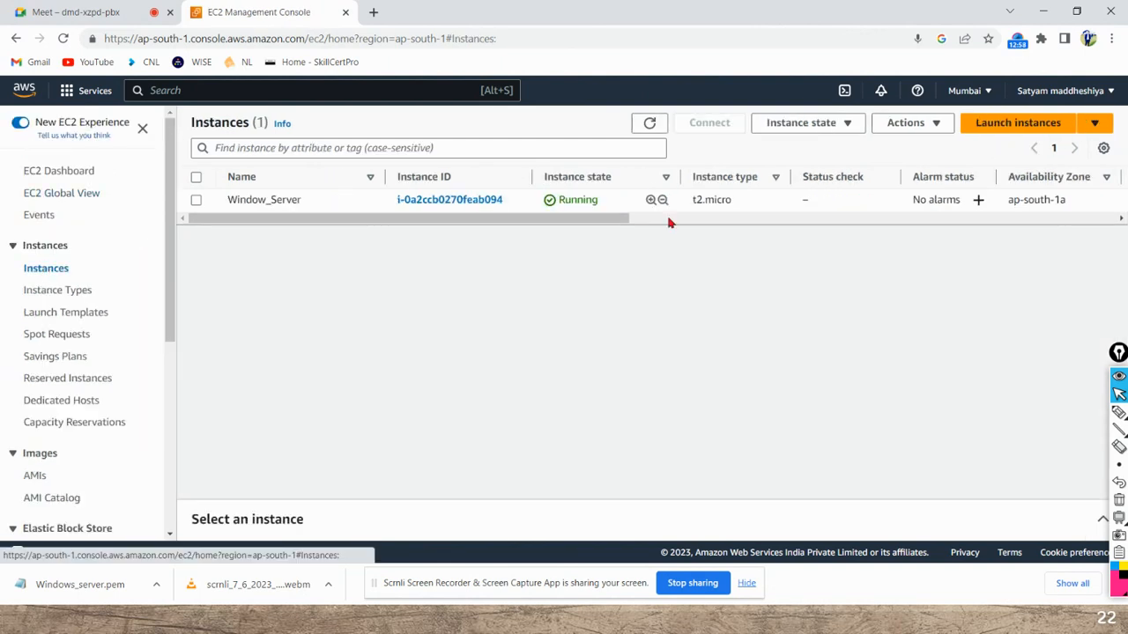
left_click(648, 128)
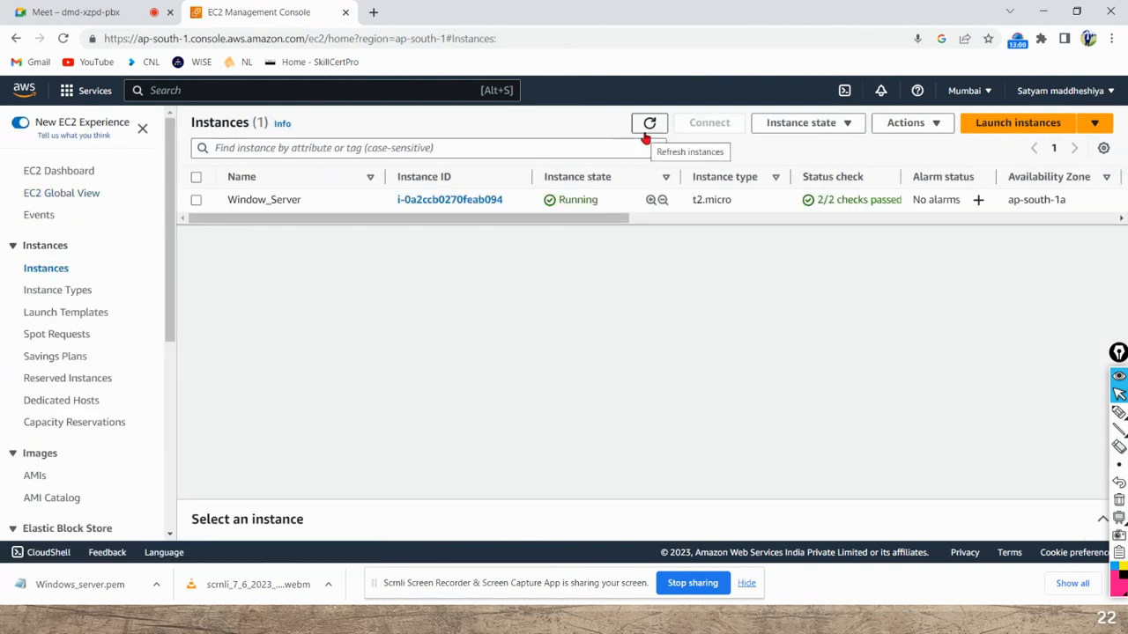
Open the RDP client connection details for the Window_Server instance.
left_click(196, 200)
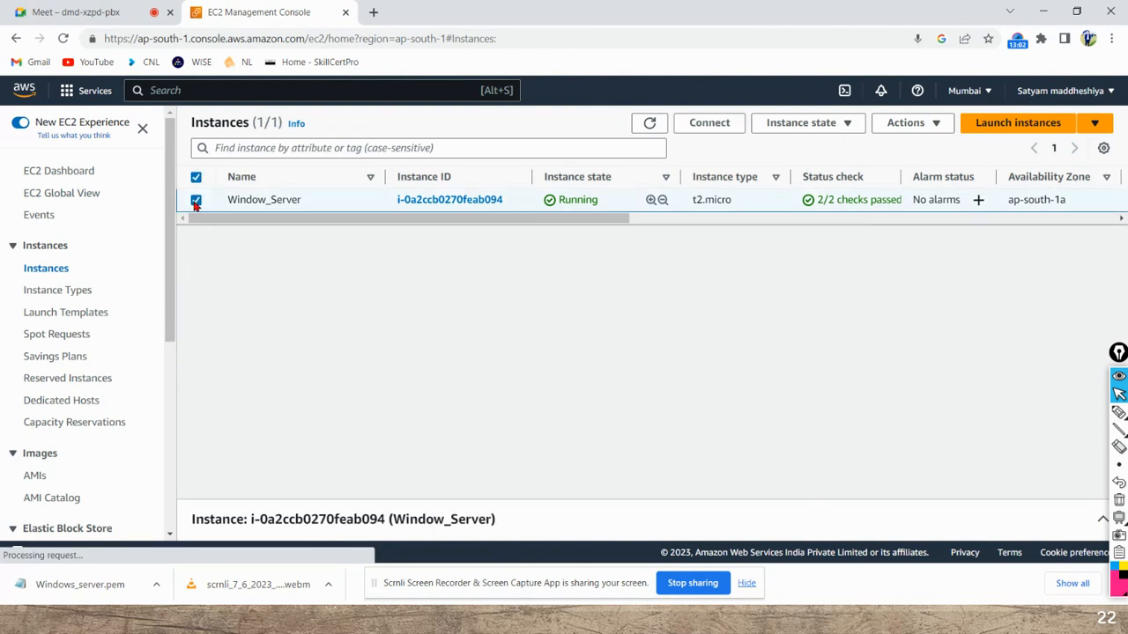
left_click(707, 119)
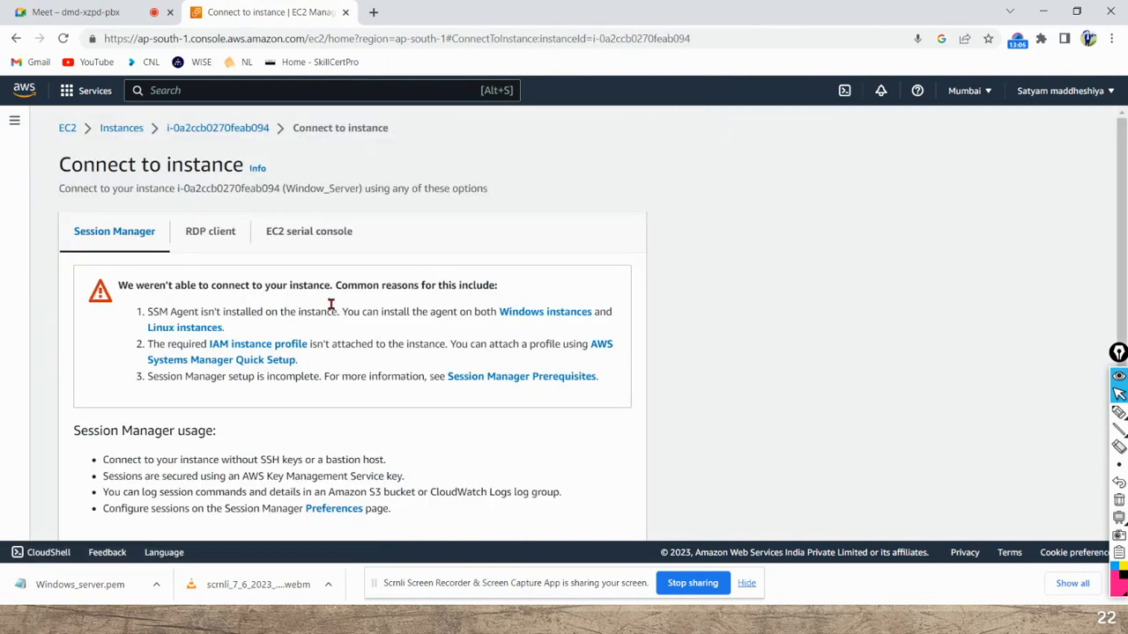
left_click(209, 231)
scroll(176, 370, "down", 5)
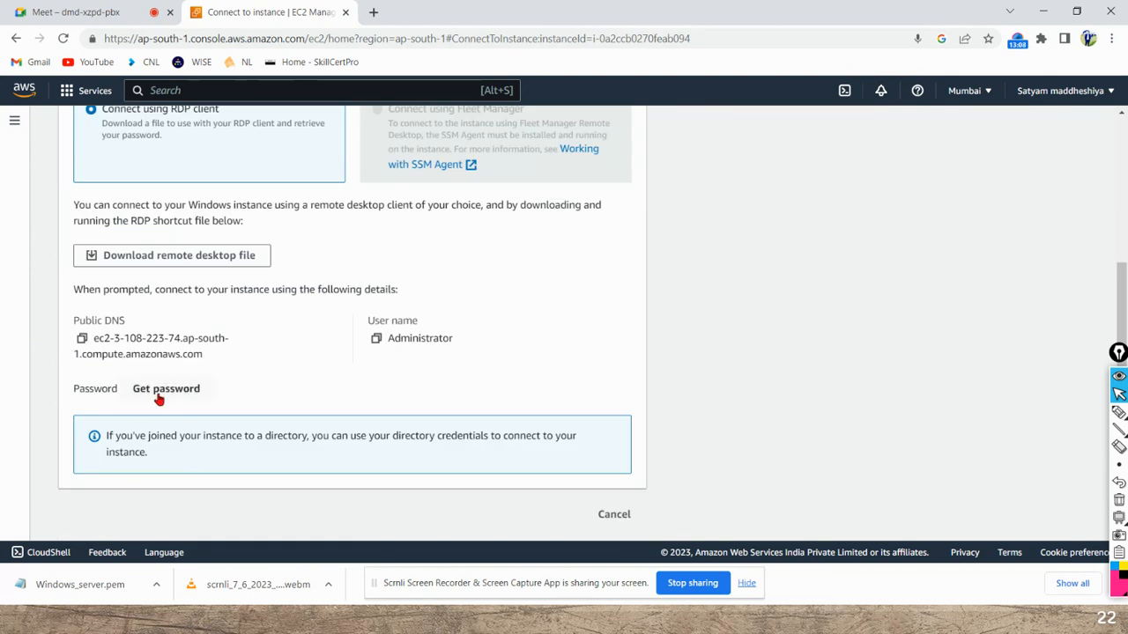
Request the instance's Windows password and upload the Windows_server.pem file as the private key.
left_click(163, 390)
left_click(175, 360)
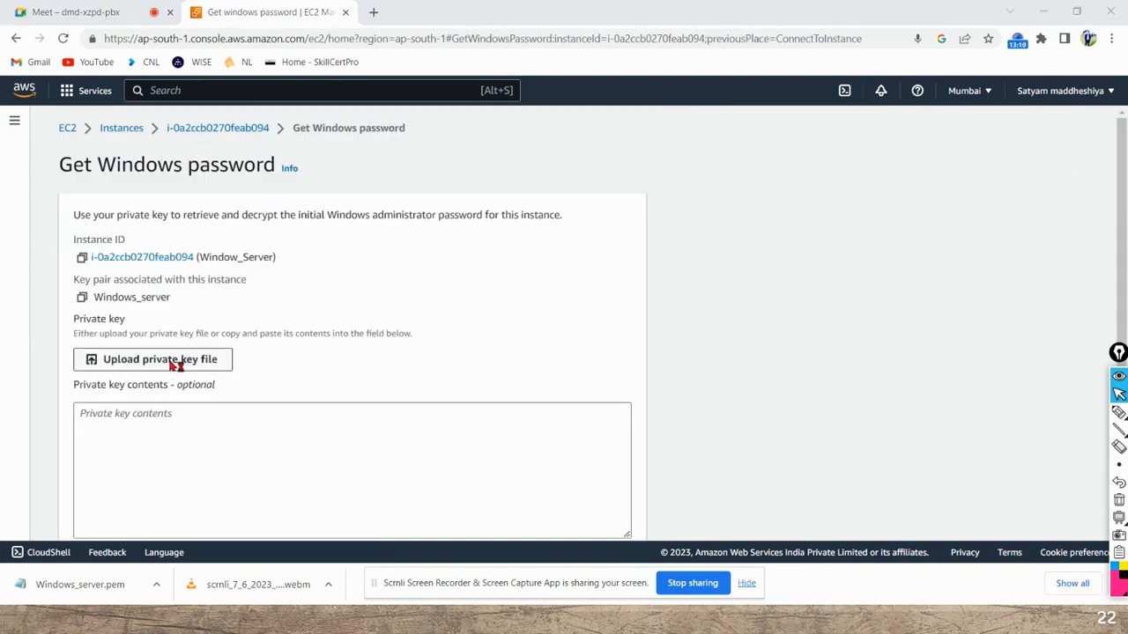
double_click(181, 124)
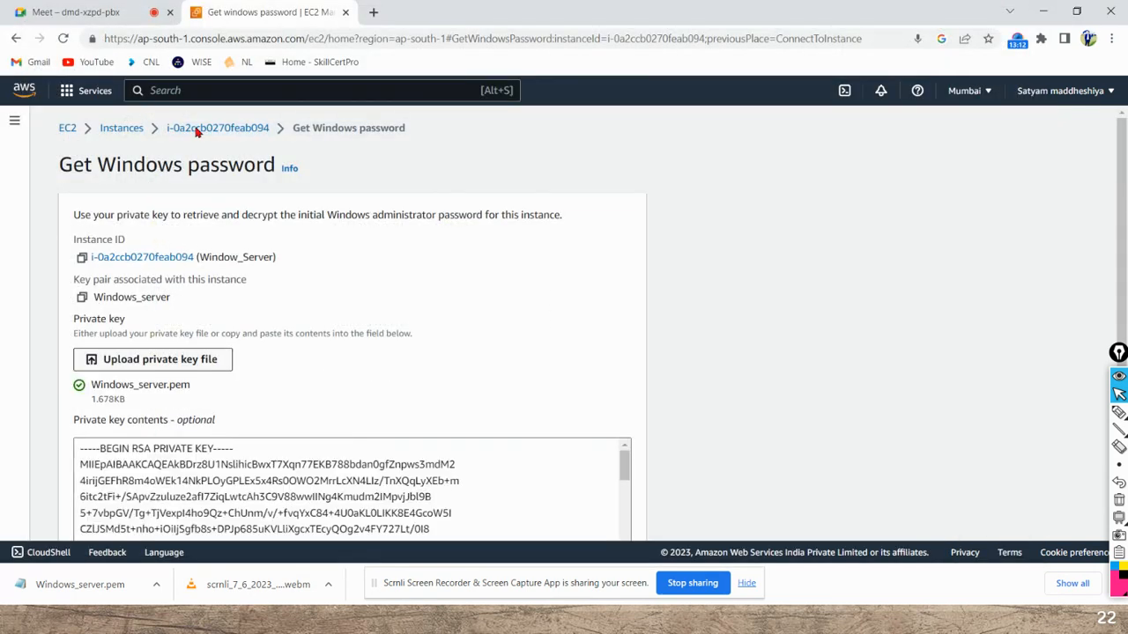
Decrypt the Windows administrator password with the uploaded key and copy it.
scroll(653, 466, "down", 2)
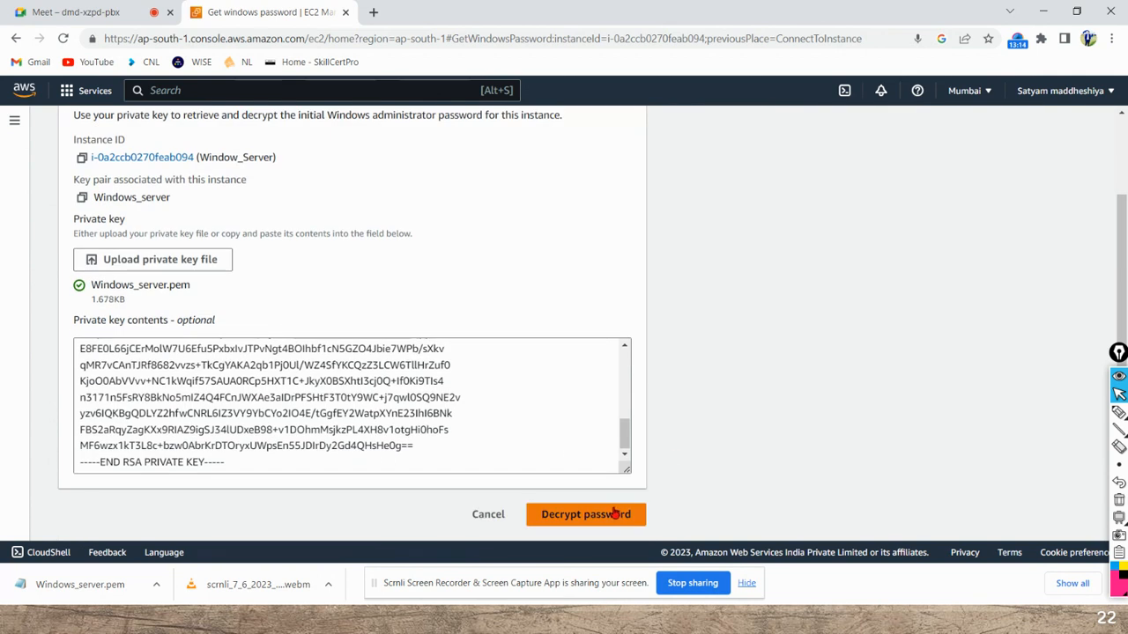
left_click(562, 518)
scroll(99, 451, "down", 2)
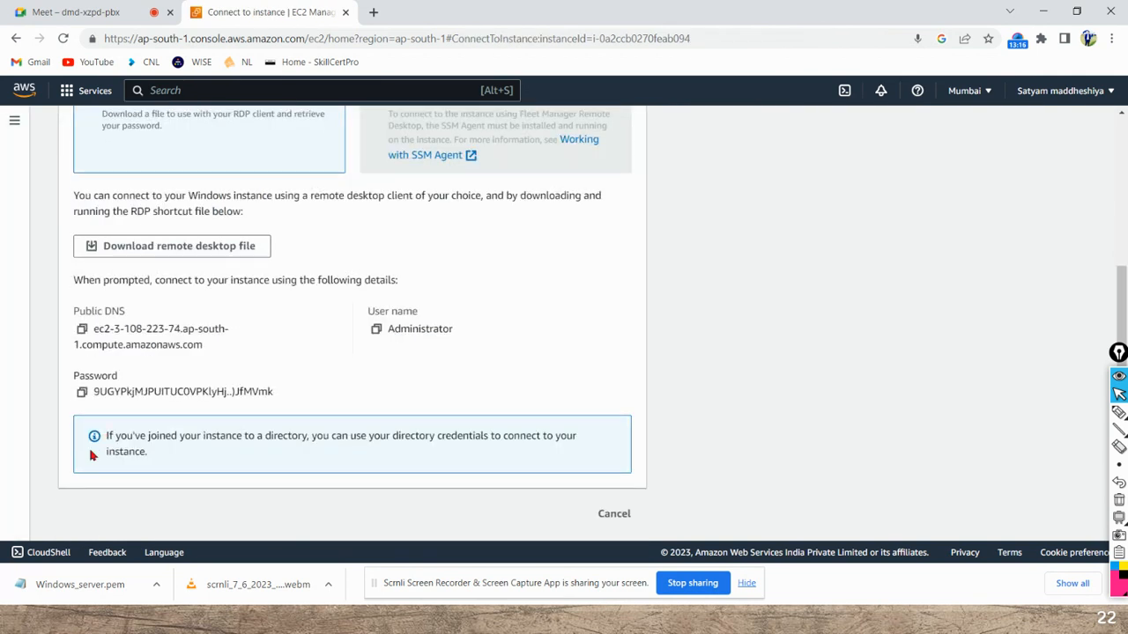
left_click(83, 393)
Launch Remote Desktop Connection with the mstsc command and minimize its window.
key("super+r")
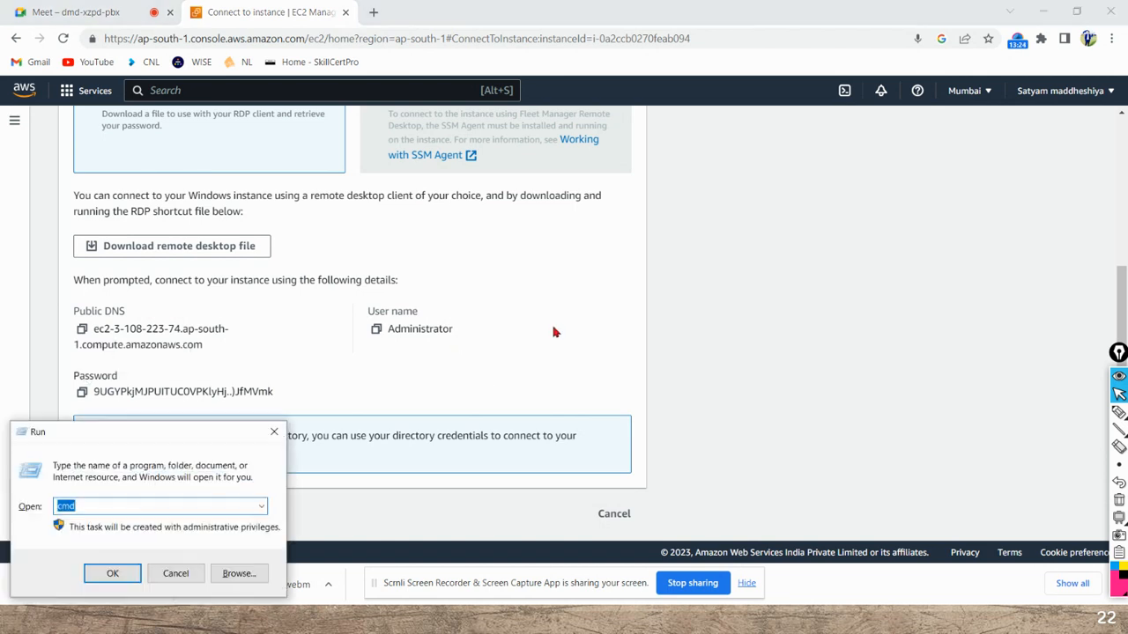
key("BackSpace")
type("mstsc")
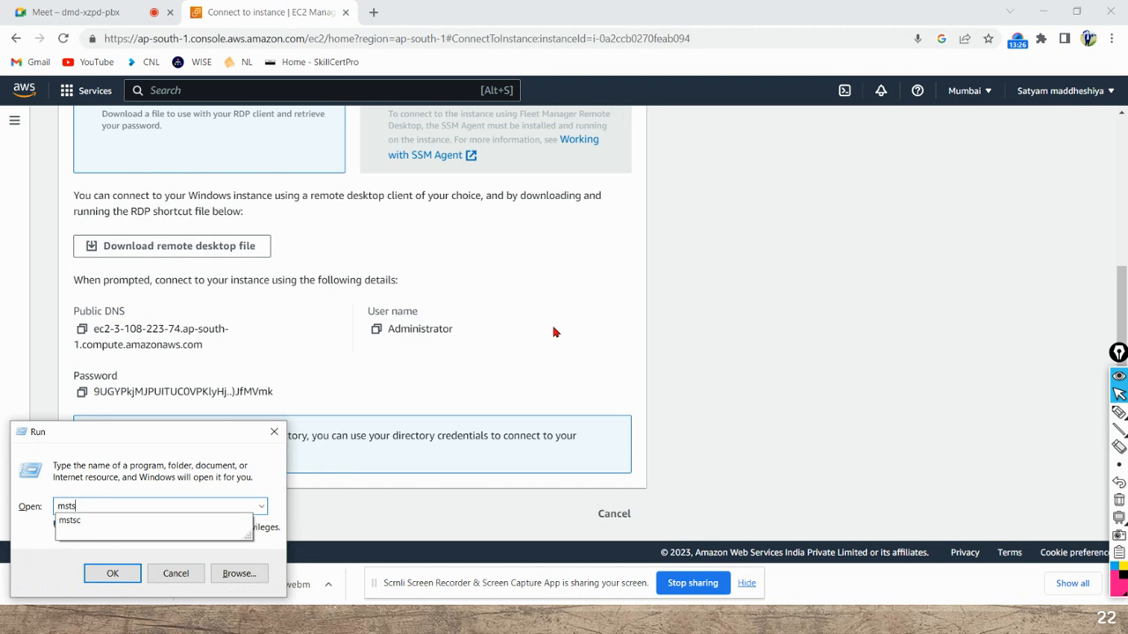
key("Return")
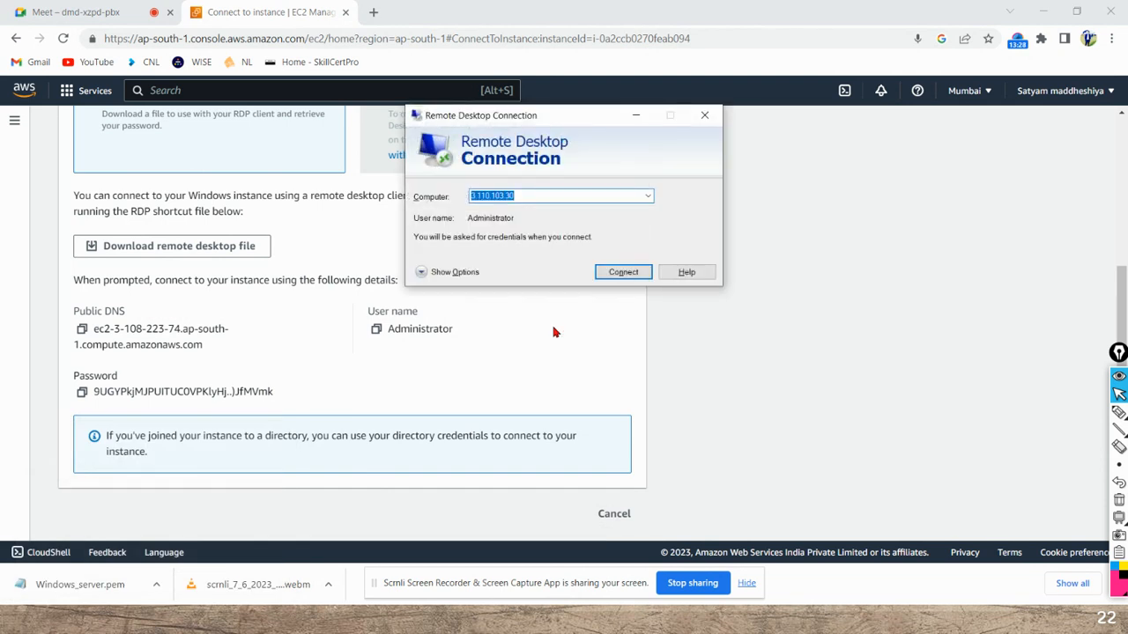
left_click(635, 115)
Paste the copied administrator password into a new Notepad document and minimize it.
scroll(298, 380, "up", 1)
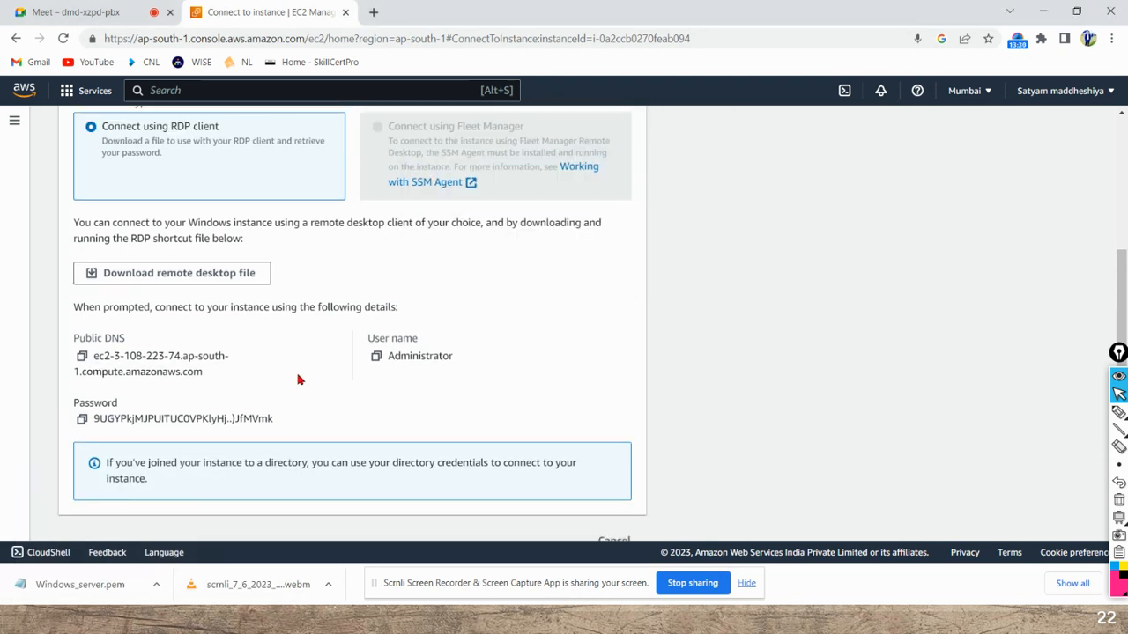
scroll(298, 379, "up", 3)
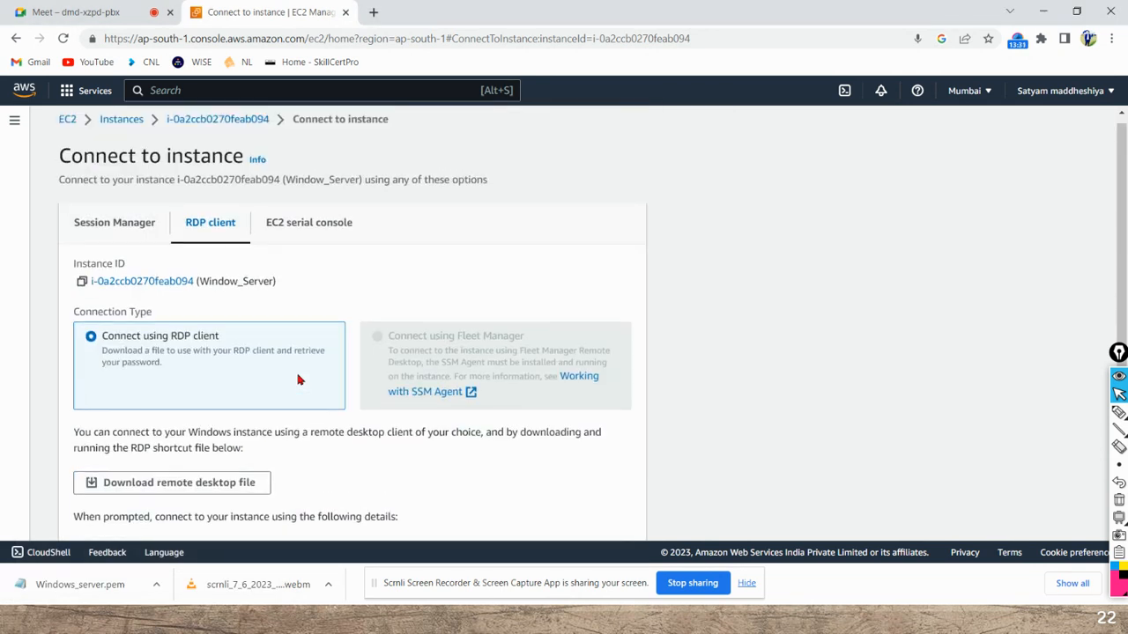
left_click(1041, 11)
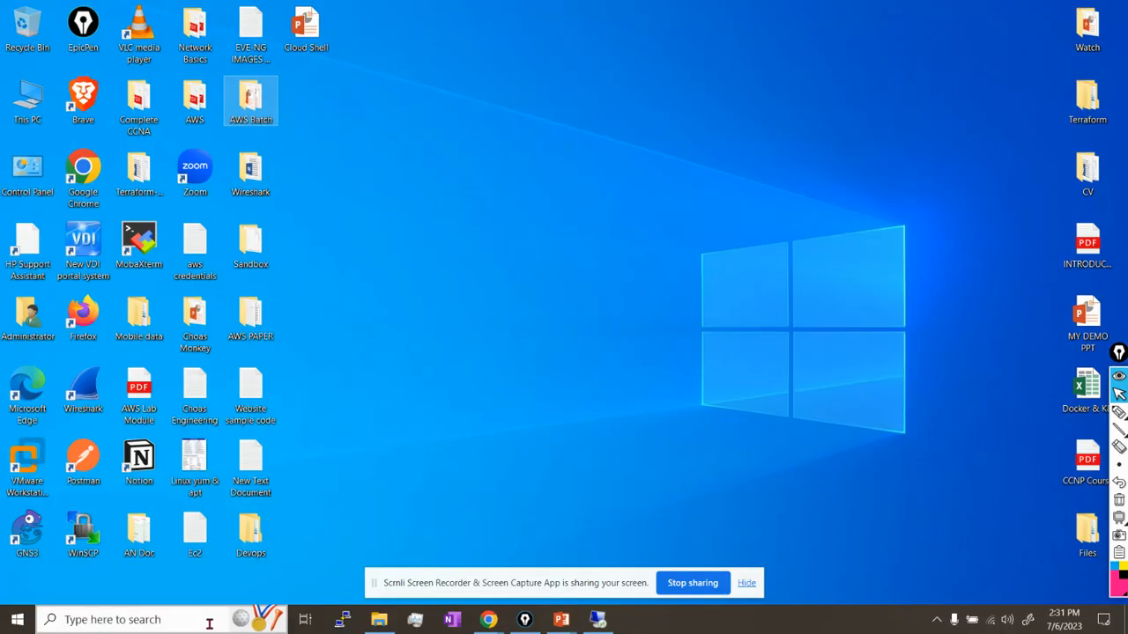
left_click(211, 627)
type("notepad")
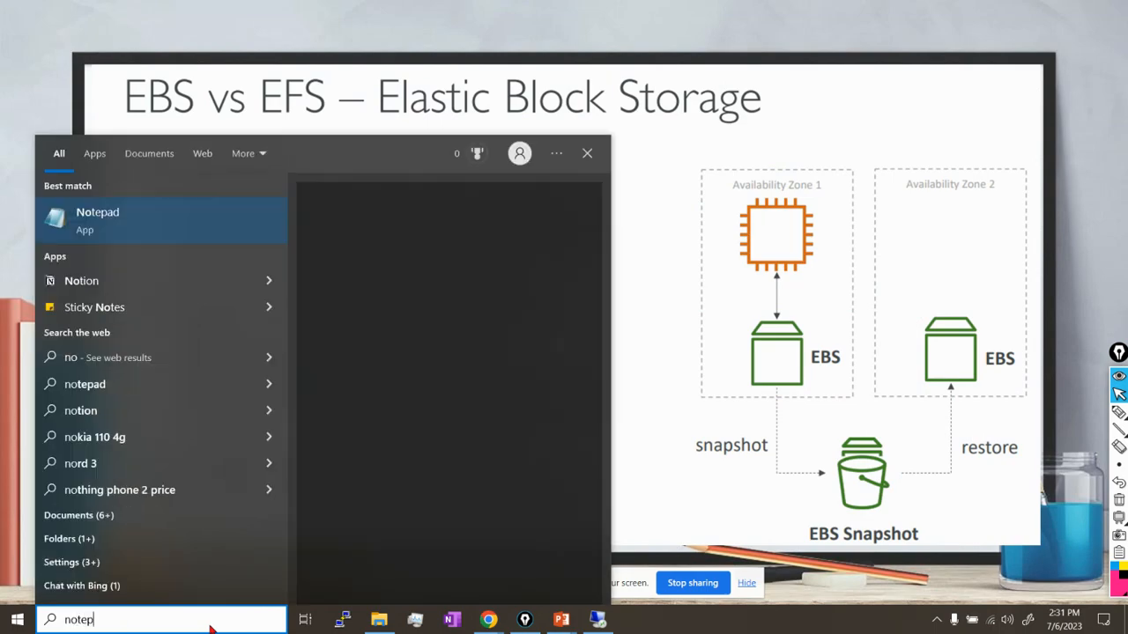
key("Return")
key("ctrl+v")
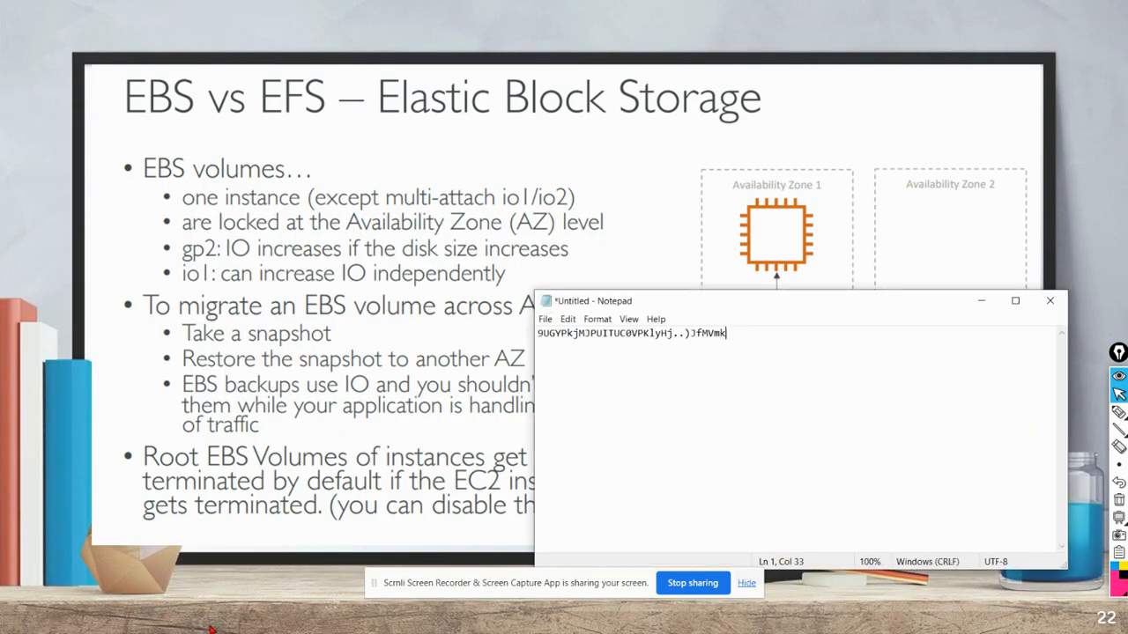
left_click(984, 305)
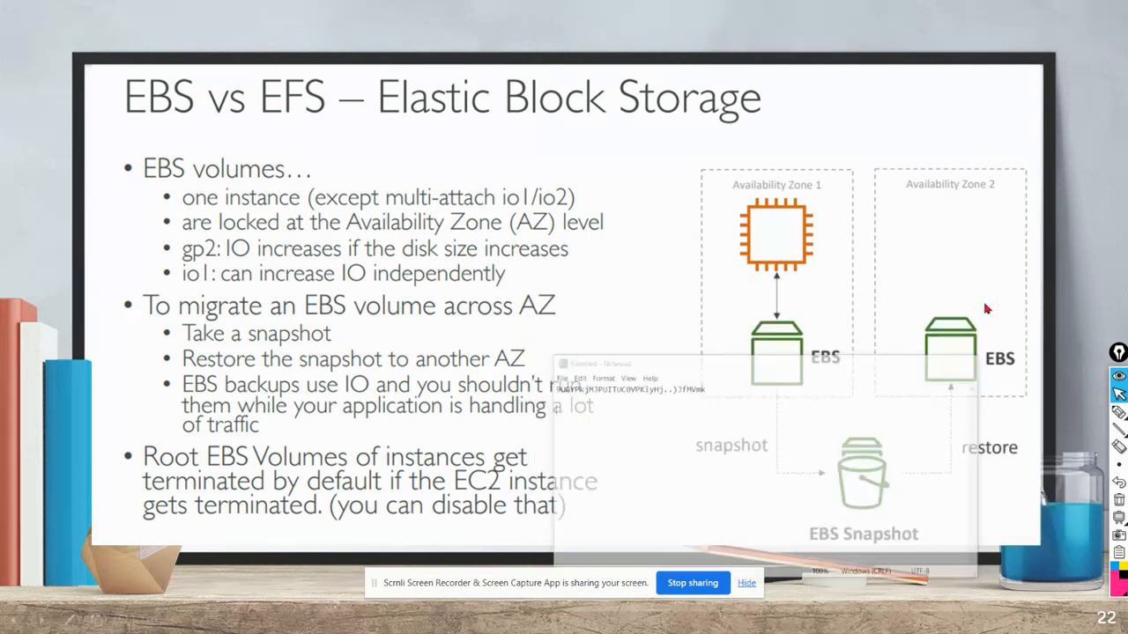
Return to the EC2 console in the browser, open the Window_Server instance summary and copy its public IPv4 address.
key("super+d")
mouse_move(488, 620)
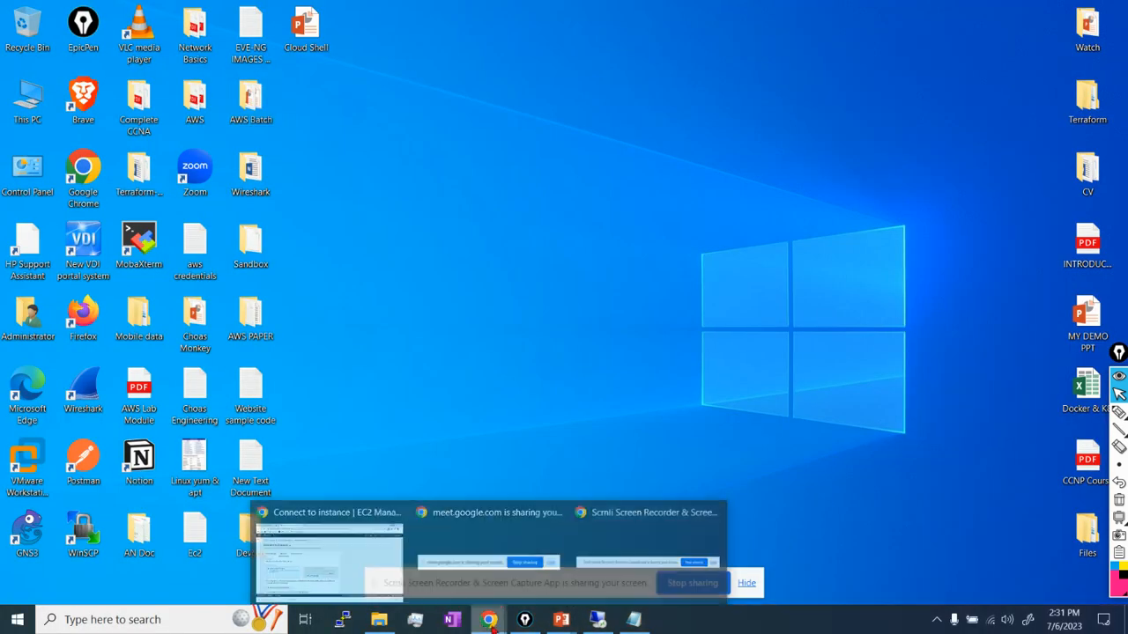
left_click(370, 569)
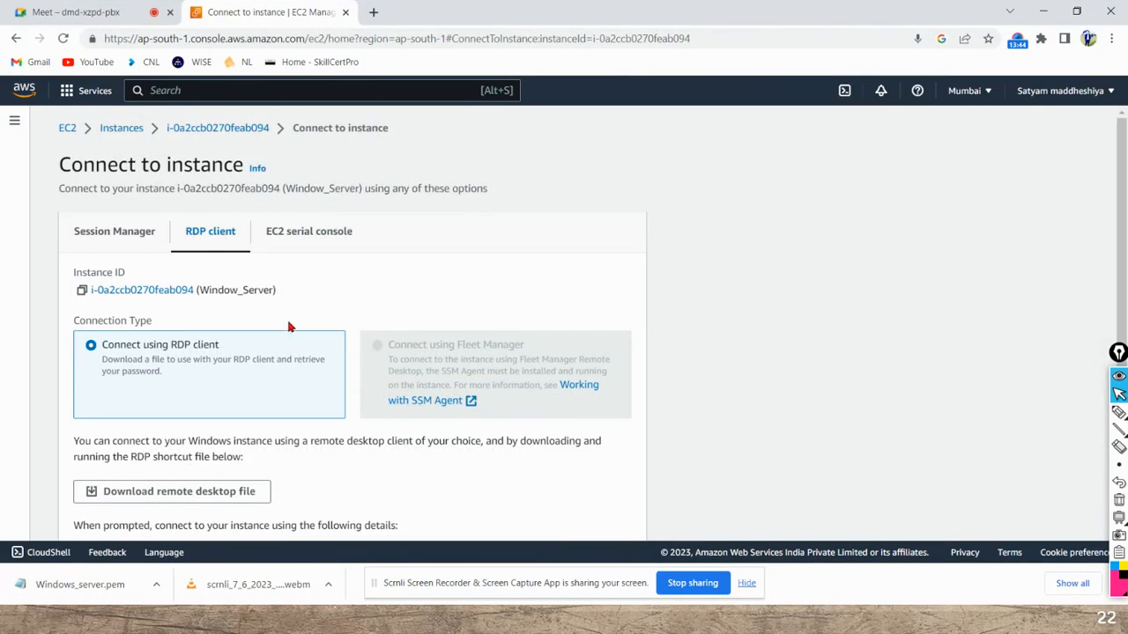
scroll(245, 307, "down", 2)
scroll(245, 306, "up", 2)
left_click(132, 138)
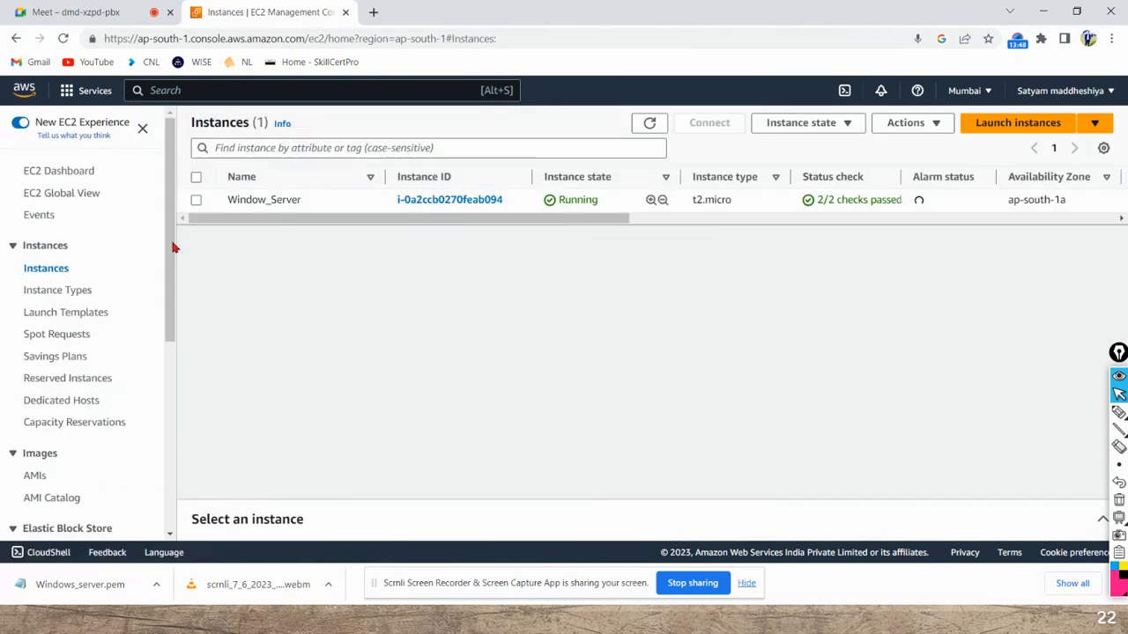
left_click(445, 201)
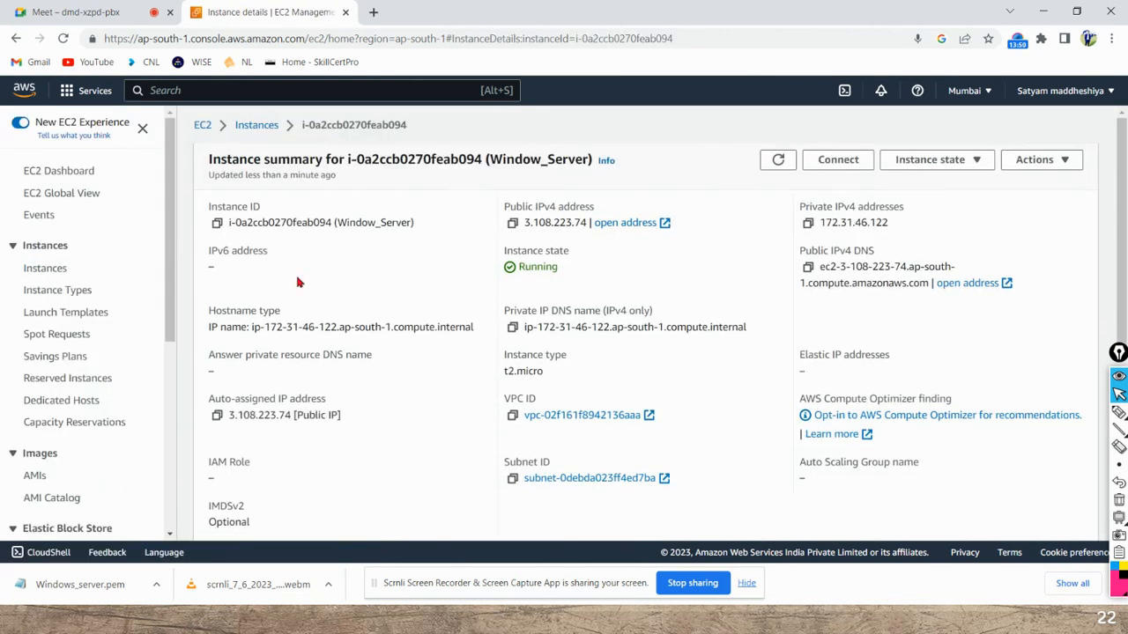
left_click(513, 225)
Examine the Window_Server instance's host details, security group rules and networking details.
scroll(352, 387, "down", 4)
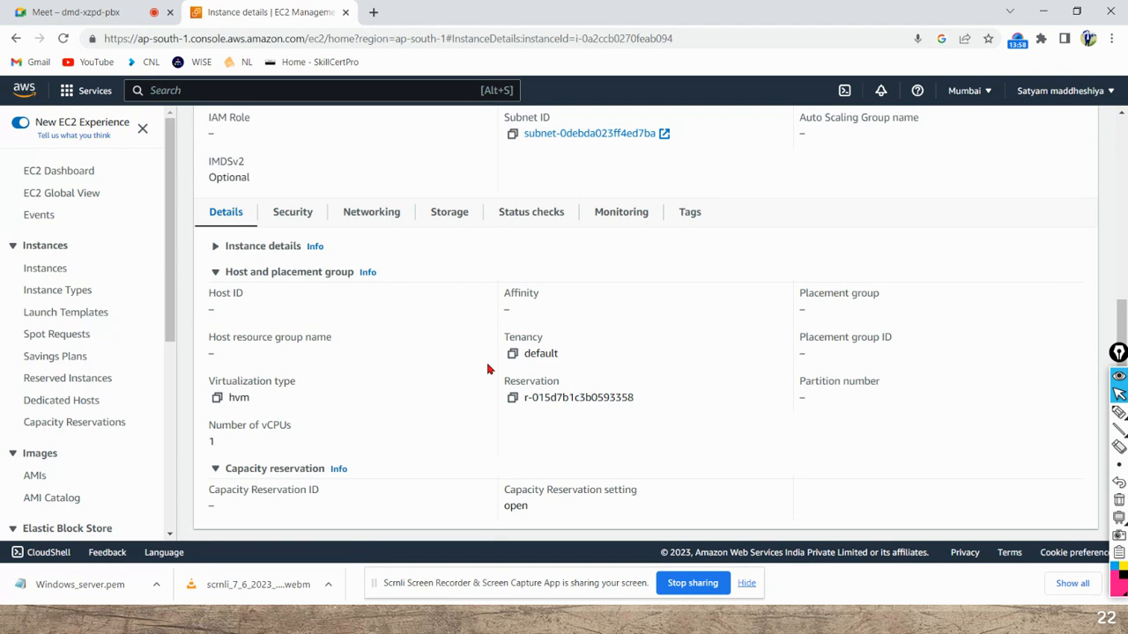
scroll(488, 367, "up", 2)
scroll(493, 377, "down", 2)
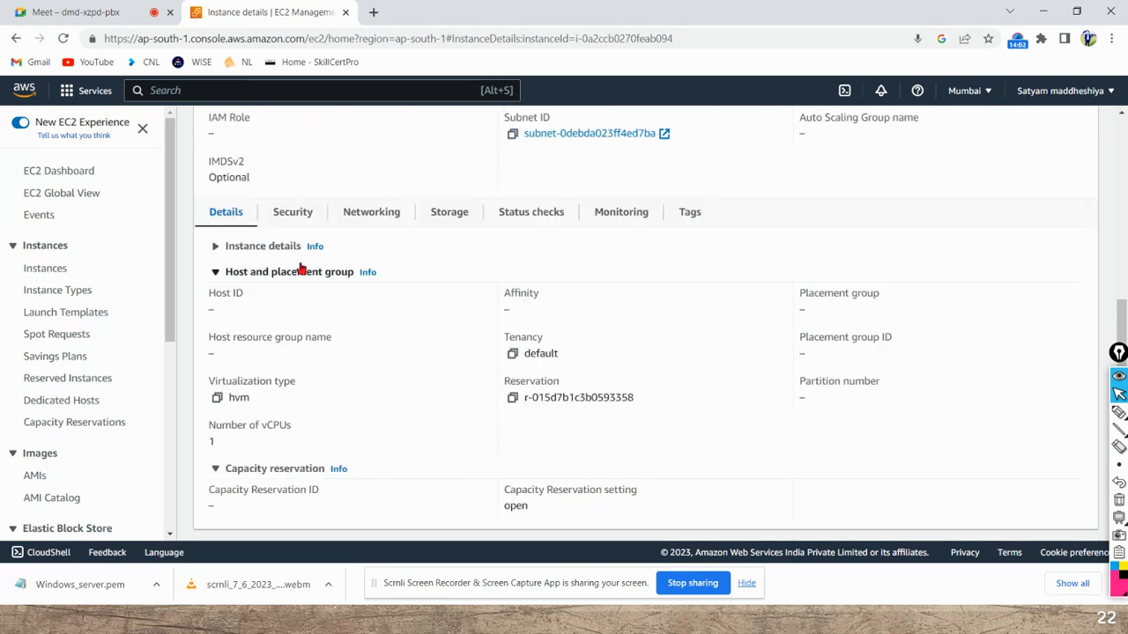
left_click(292, 212)
scroll(382, 474, "down", 3)
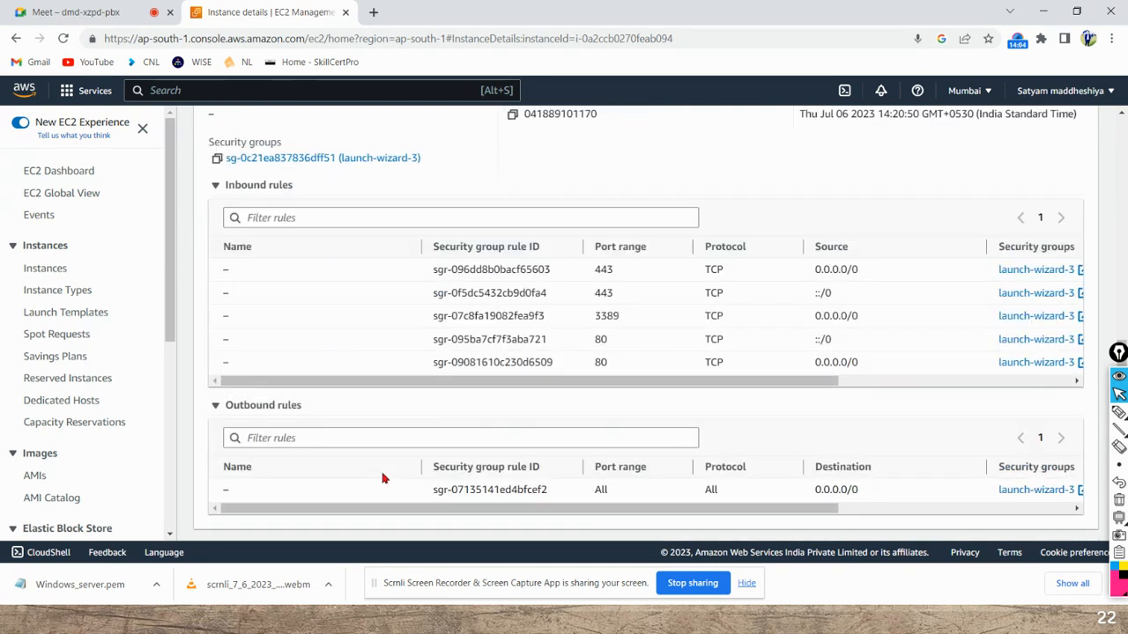
scroll(382, 467, "up", 4)
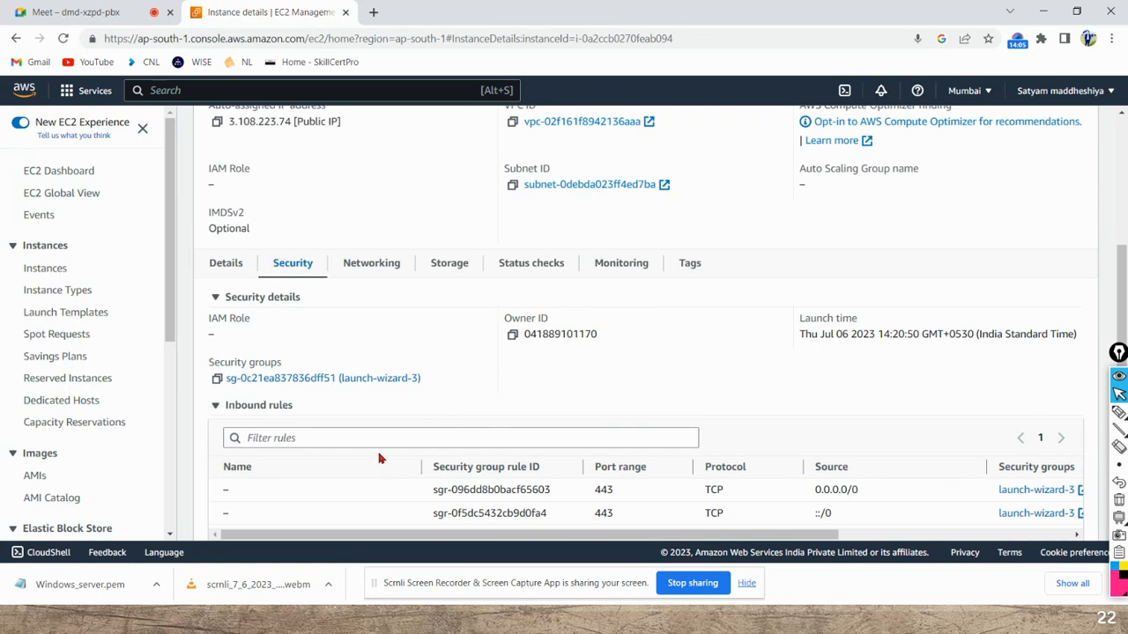
left_click(374, 266)
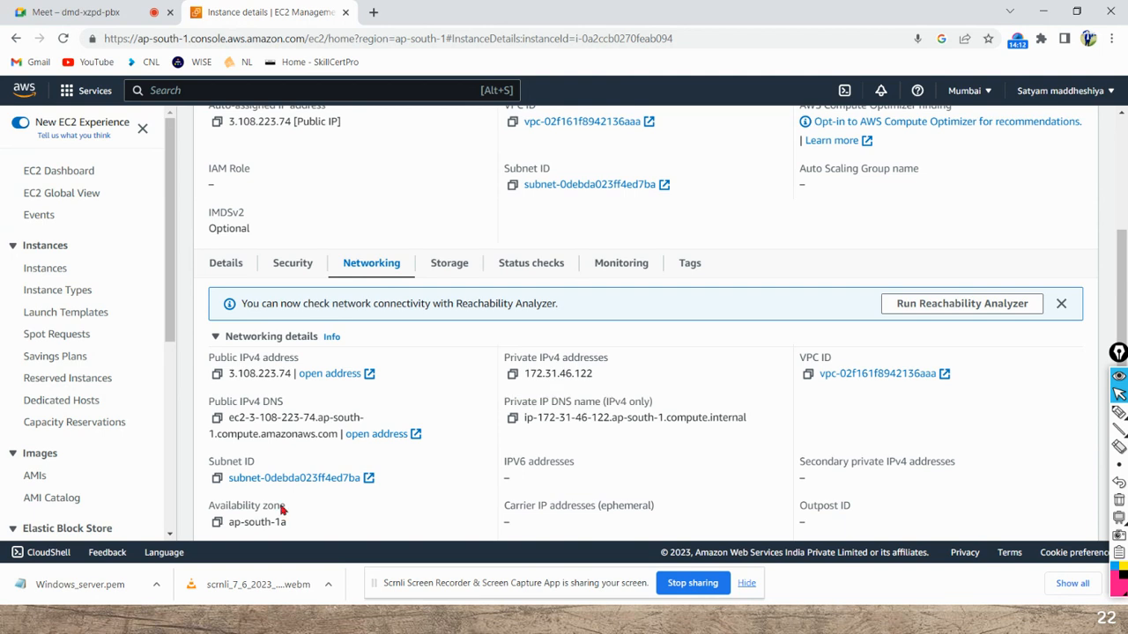
Examine the instance's block devices, comparing the device names and delete-on-termination settings of the root and additional volumes.
left_click(446, 265)
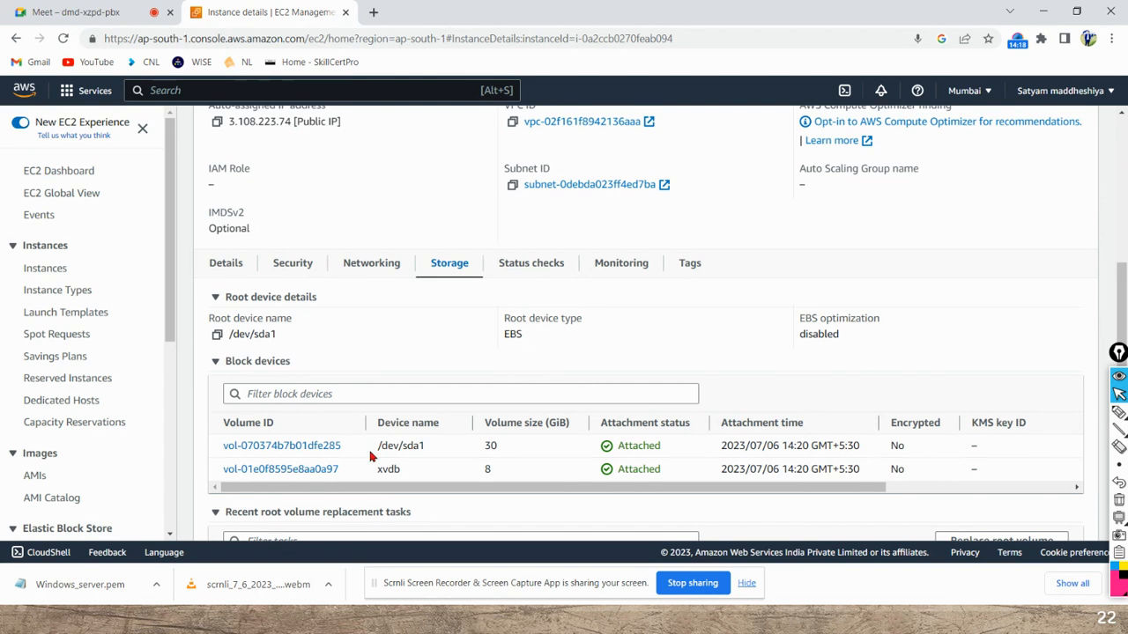
left_click_drag(373, 453, 434, 451)
left_click_drag(359, 480, 443, 476)
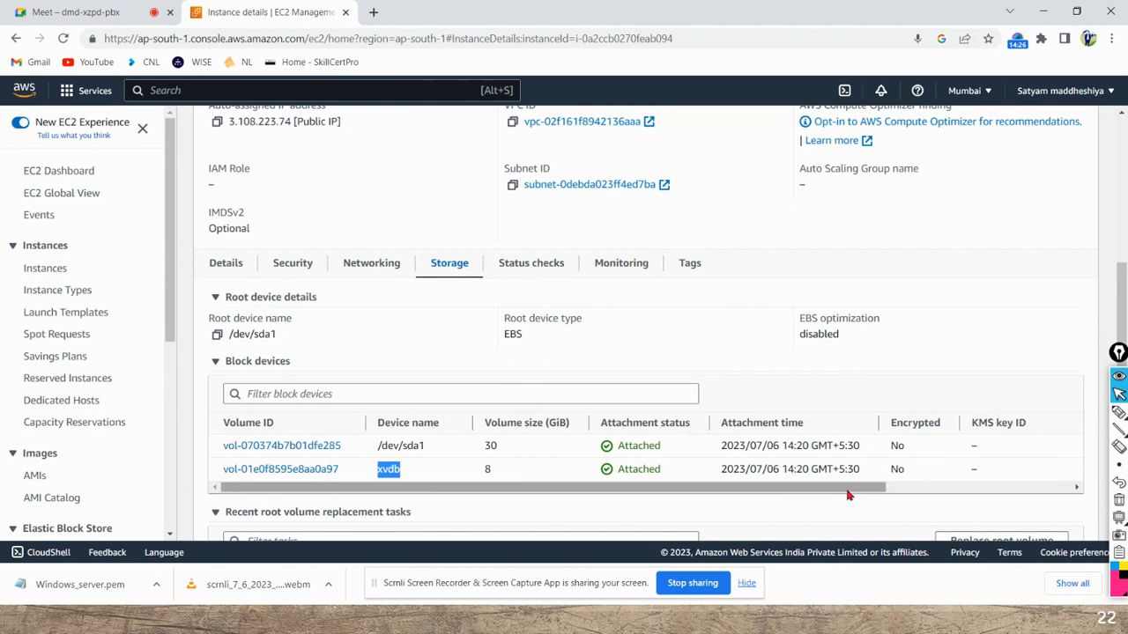
left_click_drag(849, 489, 1076, 484)
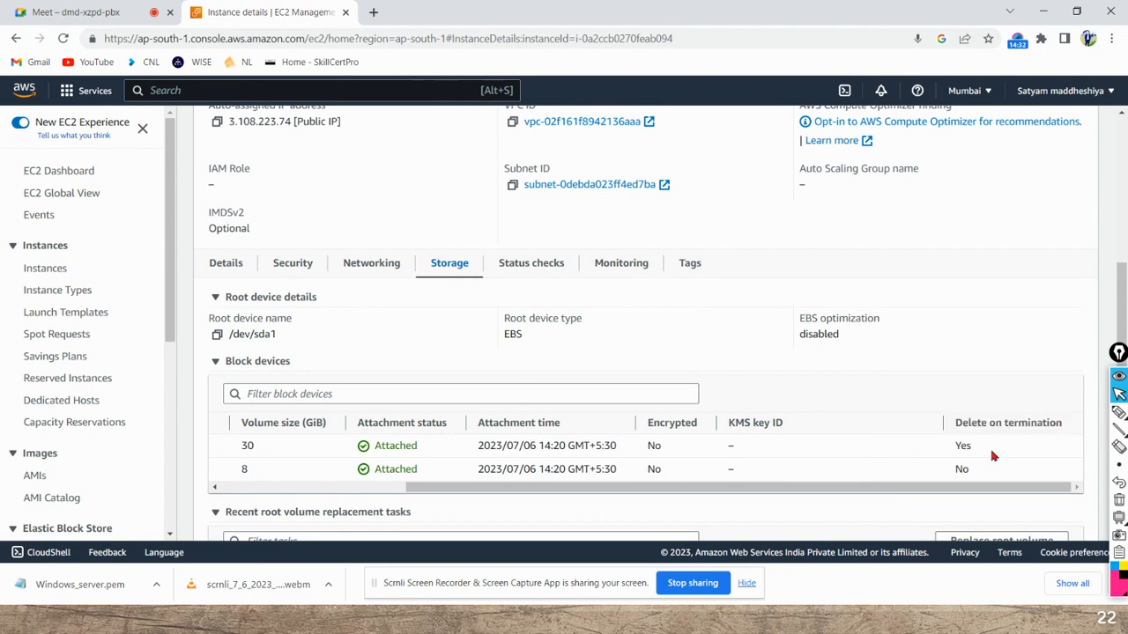
left_click_drag(932, 491, 746, 494)
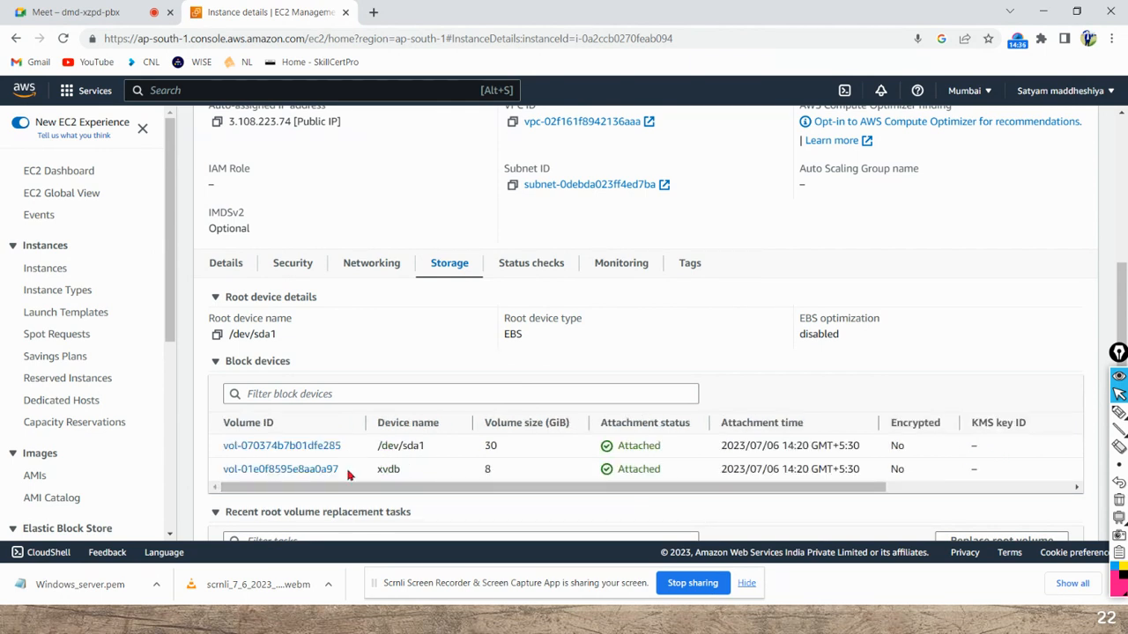
left_click_drag(363, 490, 805, 496)
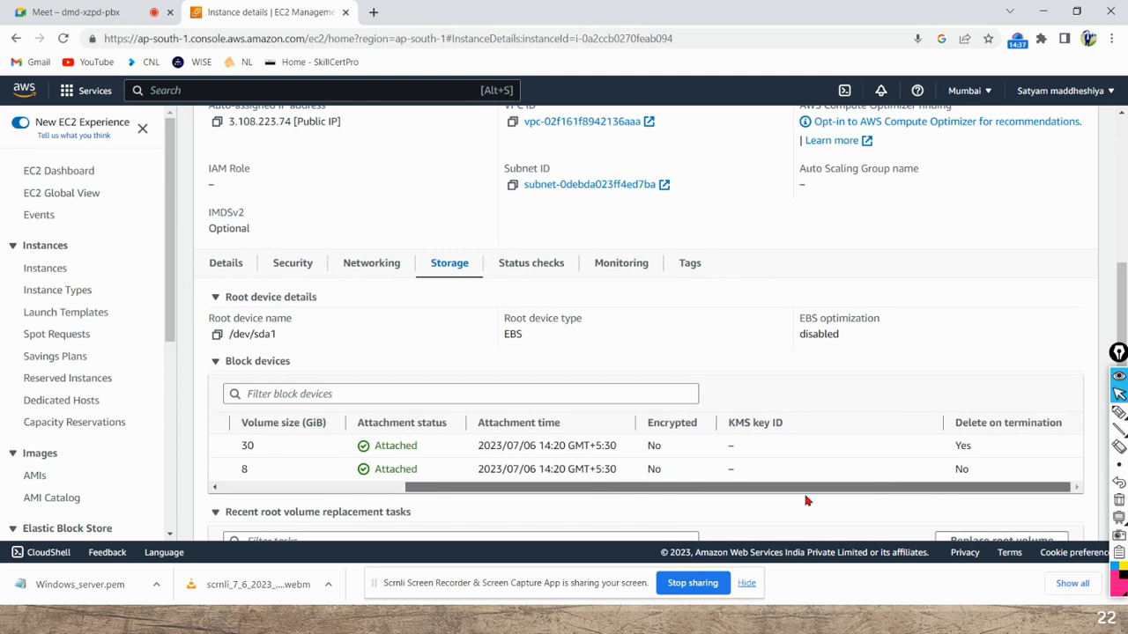
left_click_drag(966, 469, 936, 483)
left_click(983, 480)
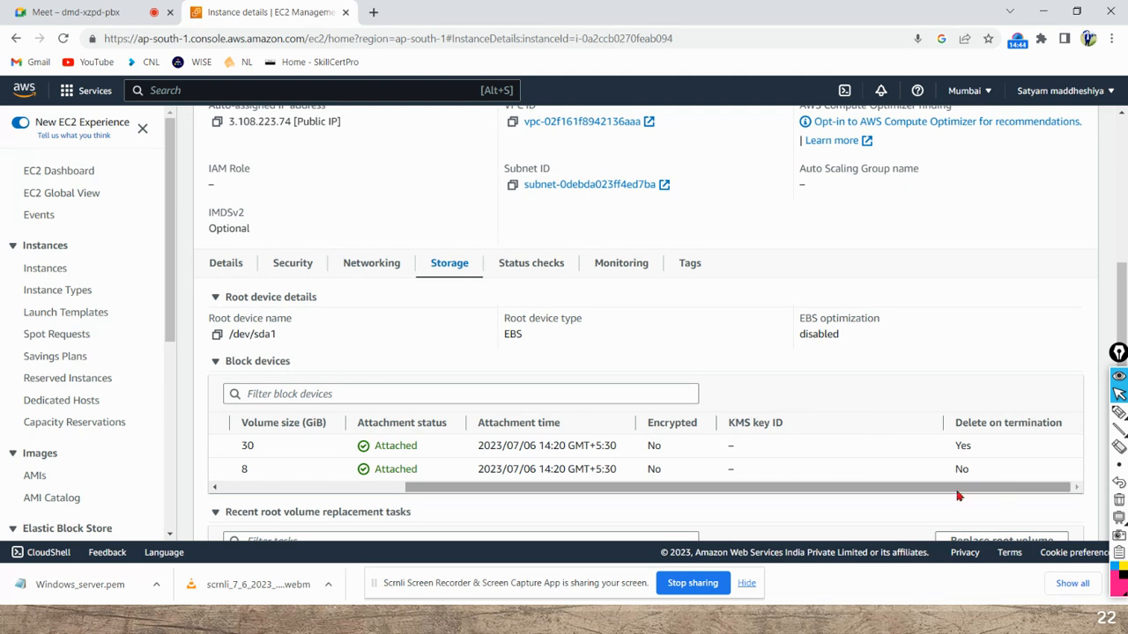
left_click_drag(959, 496, 773, 492)
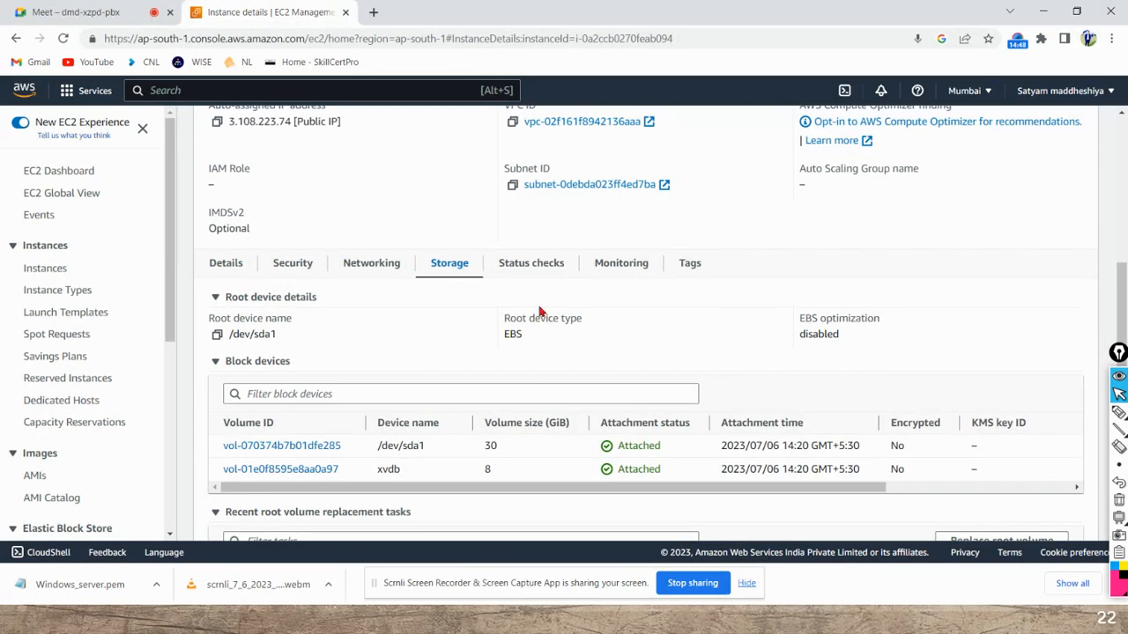
Check the system and instance status checks of the Window_Server instance.
left_click(543, 273)
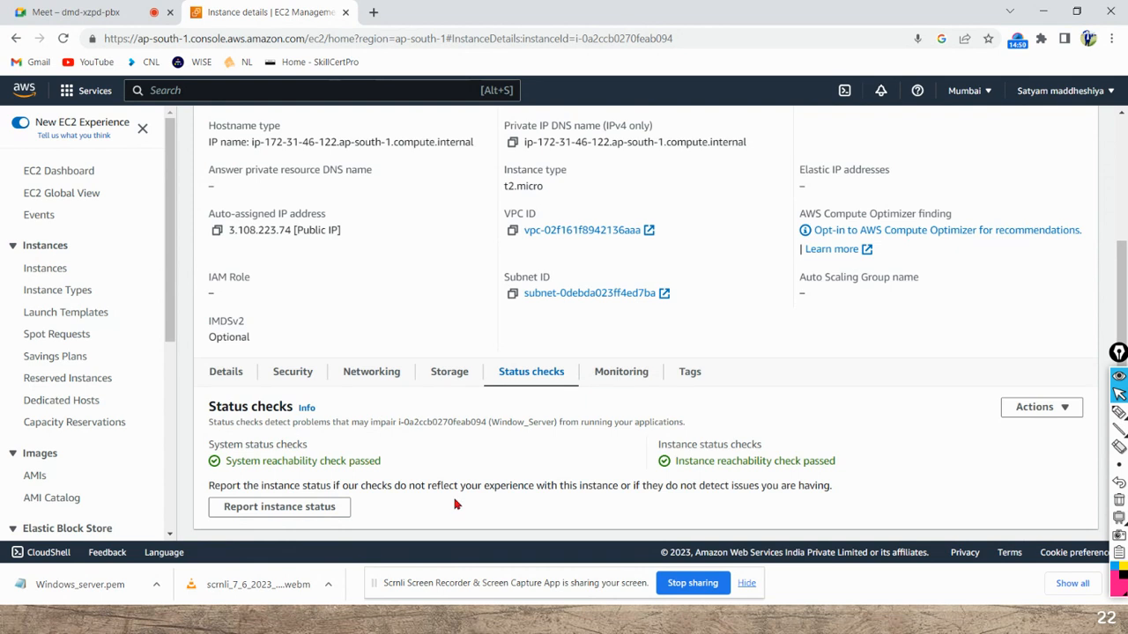
left_click_drag(384, 461, 223, 461)
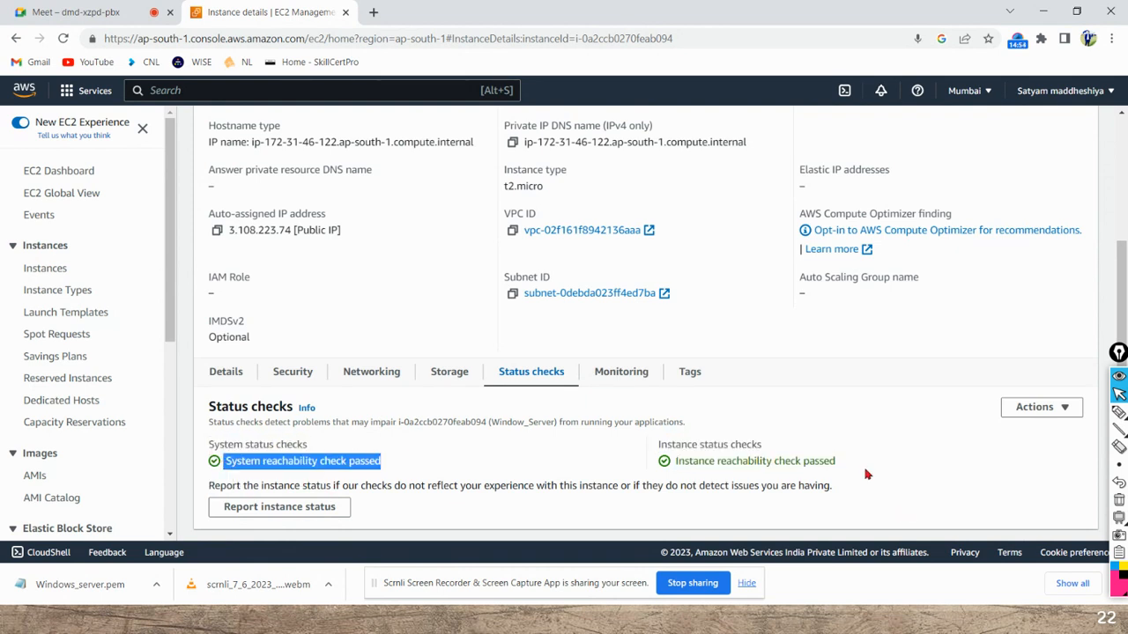
left_click_drag(865, 475, 693, 462)
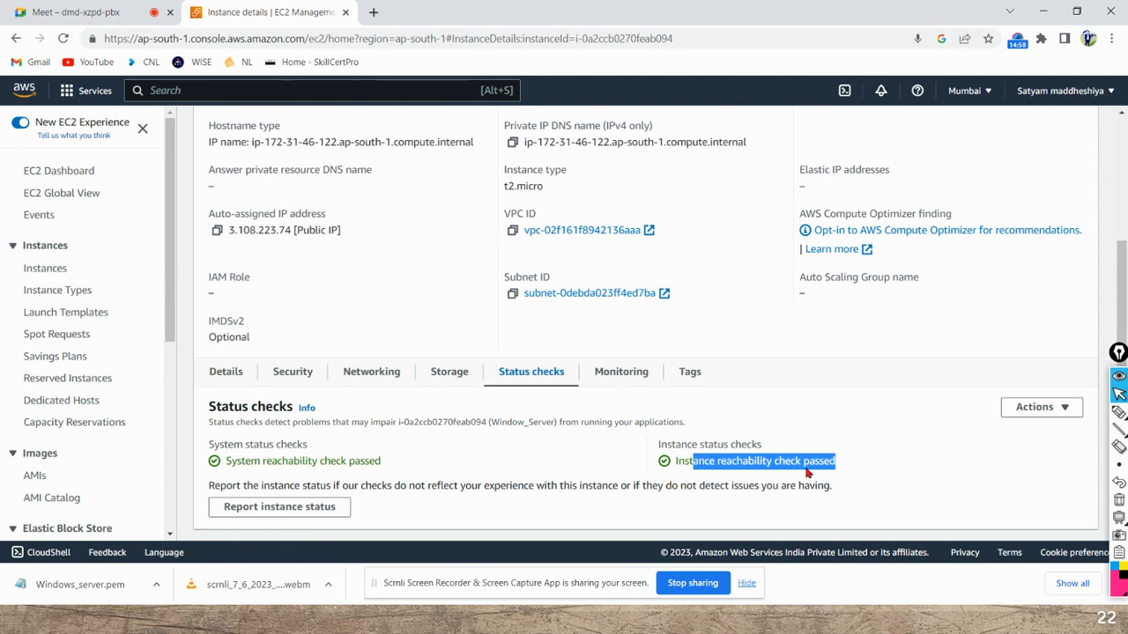
Look through the instance's monitoring graphs for CPU, network and disk activity.
left_click(622, 381)
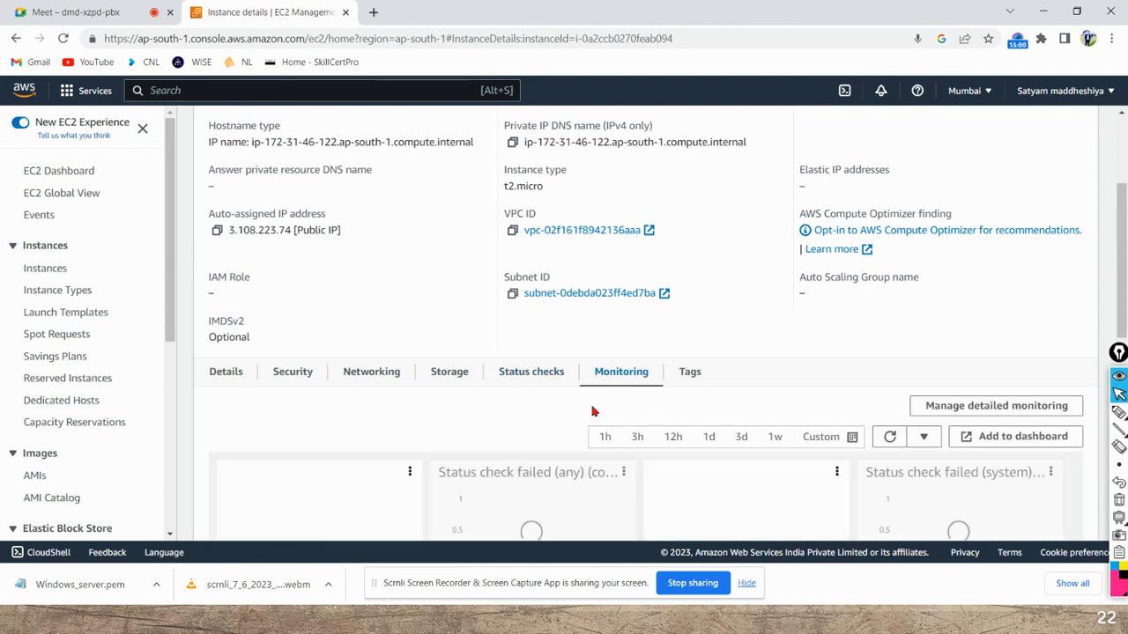
scroll(493, 460, "down", 3)
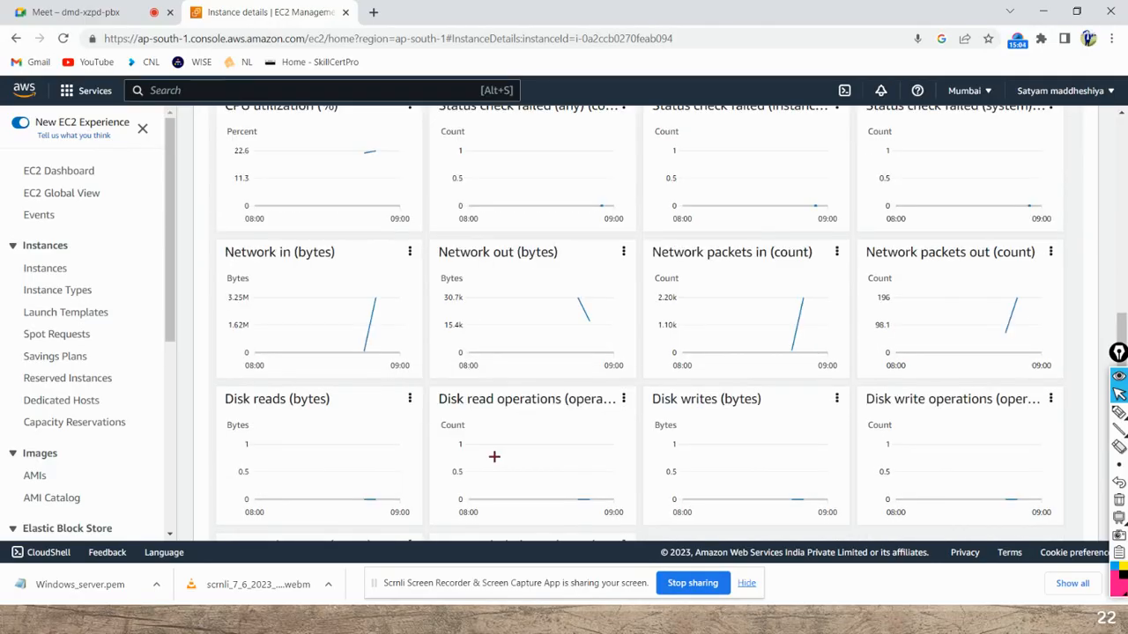
scroll(494, 457, "down", 2)
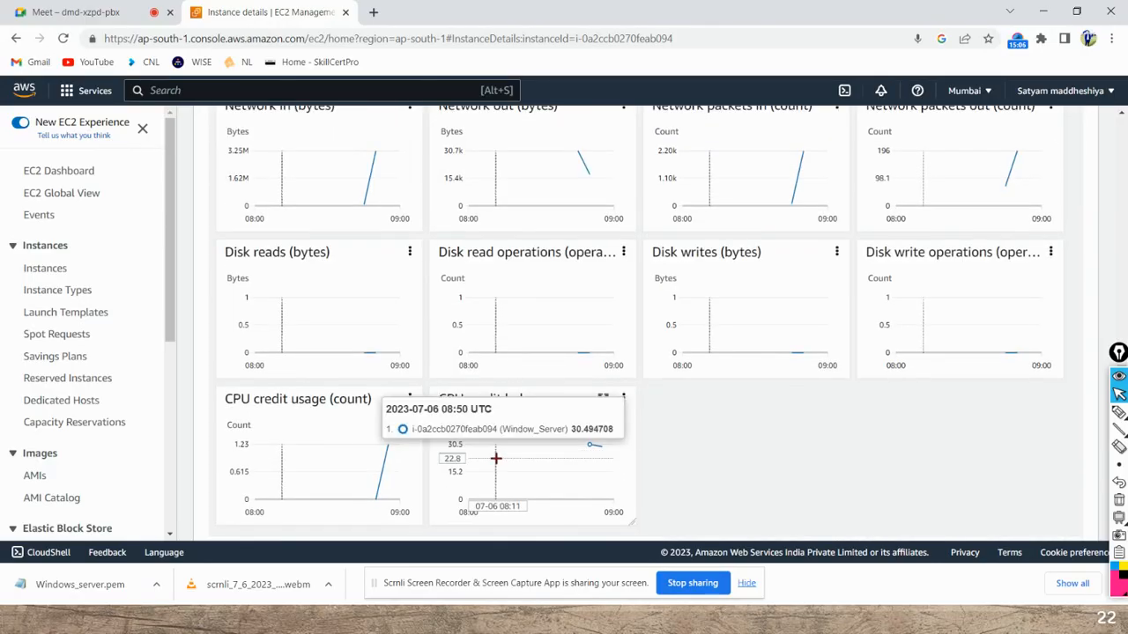
scroll(779, 434, "down", 1)
scroll(779, 435, "up", 6)
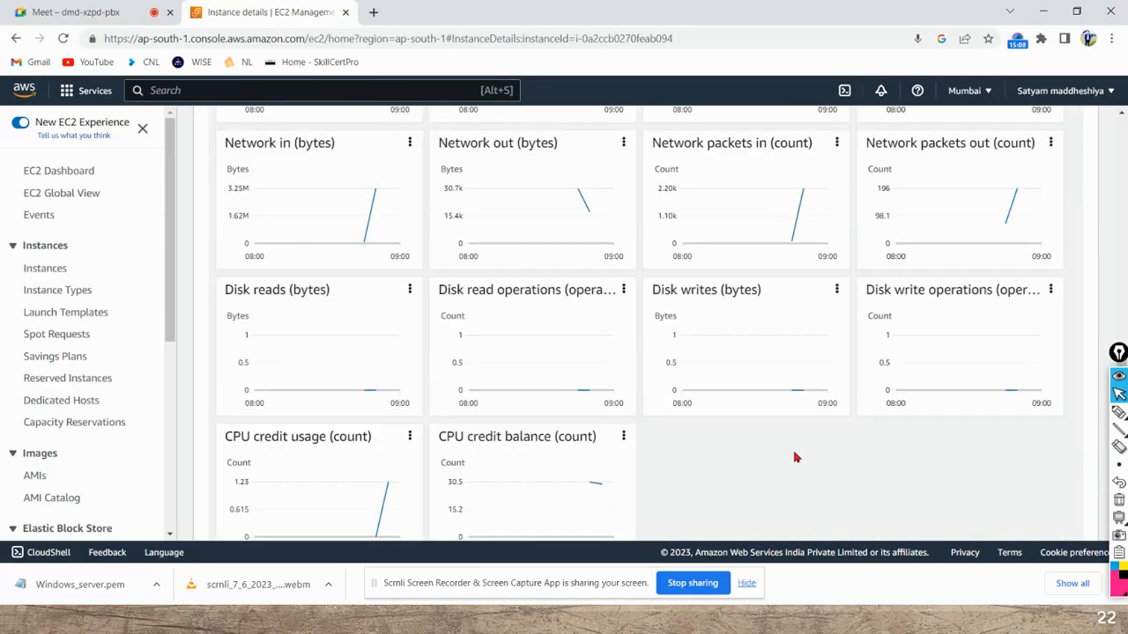
View the Window_Server instance's tags and return to the instance summary details.
left_click(690, 349)
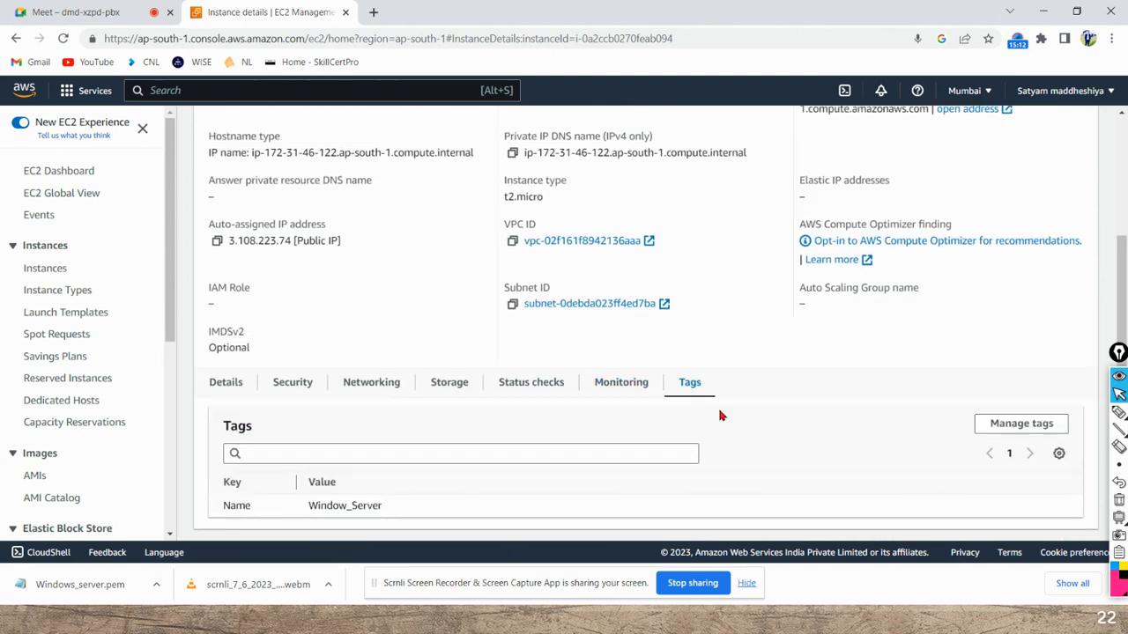
left_click_drag(250, 507, 224, 481)
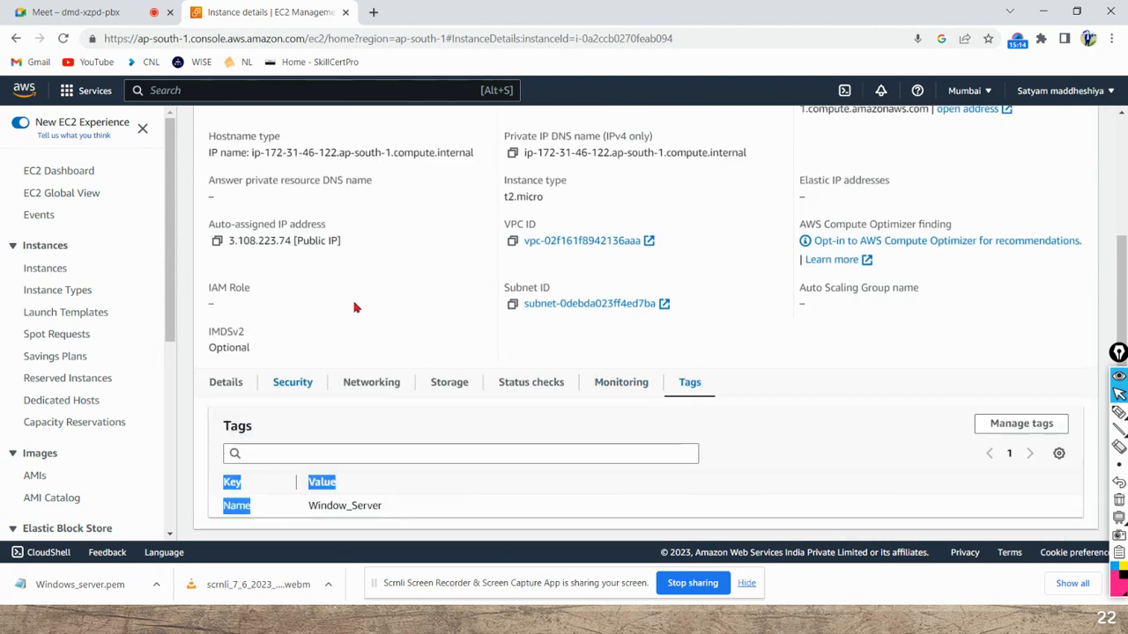
scroll(607, 440, "up", 2)
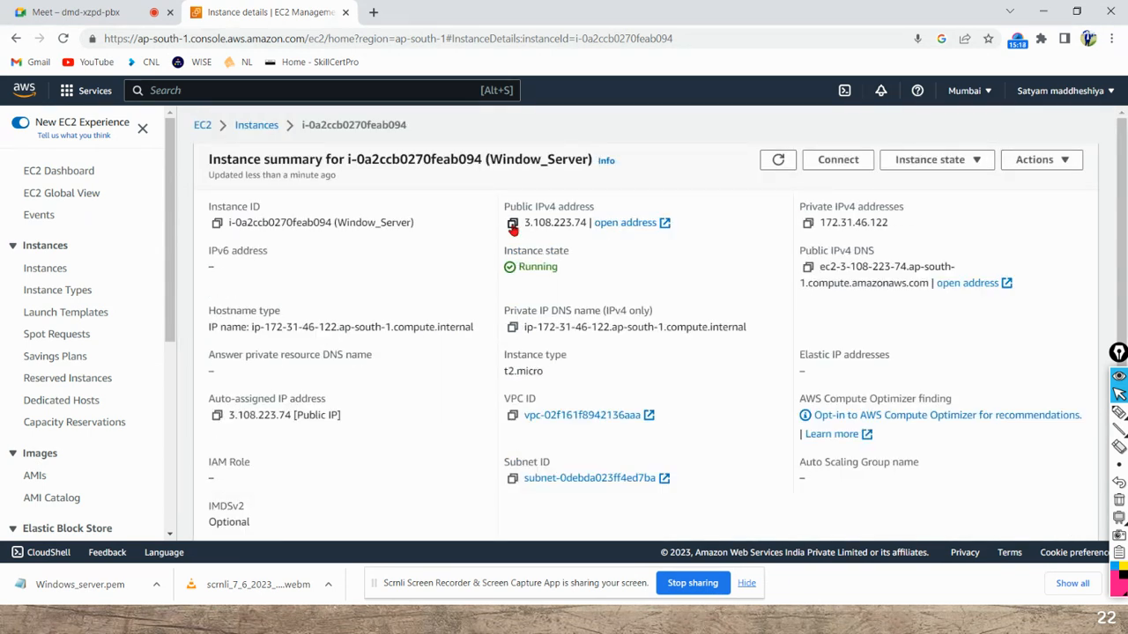
Copy the Window_Server instance's public IPv4 address and start a Remote Desktop connection to 3.108.223.74.
left_click(513, 227)
key("super+d")
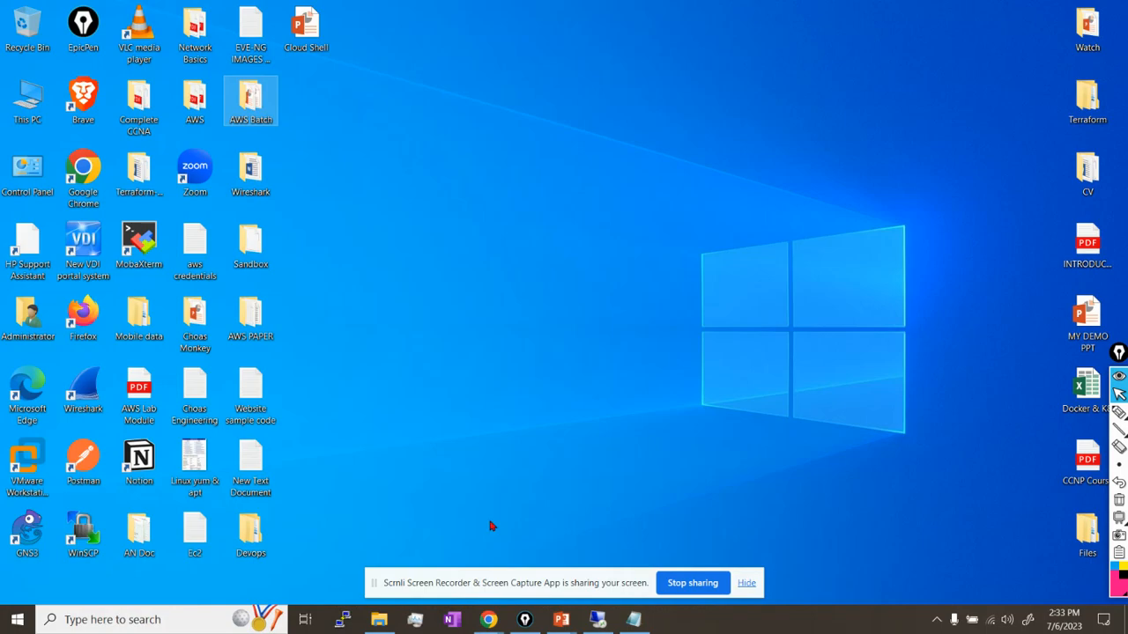
left_click(597, 623)
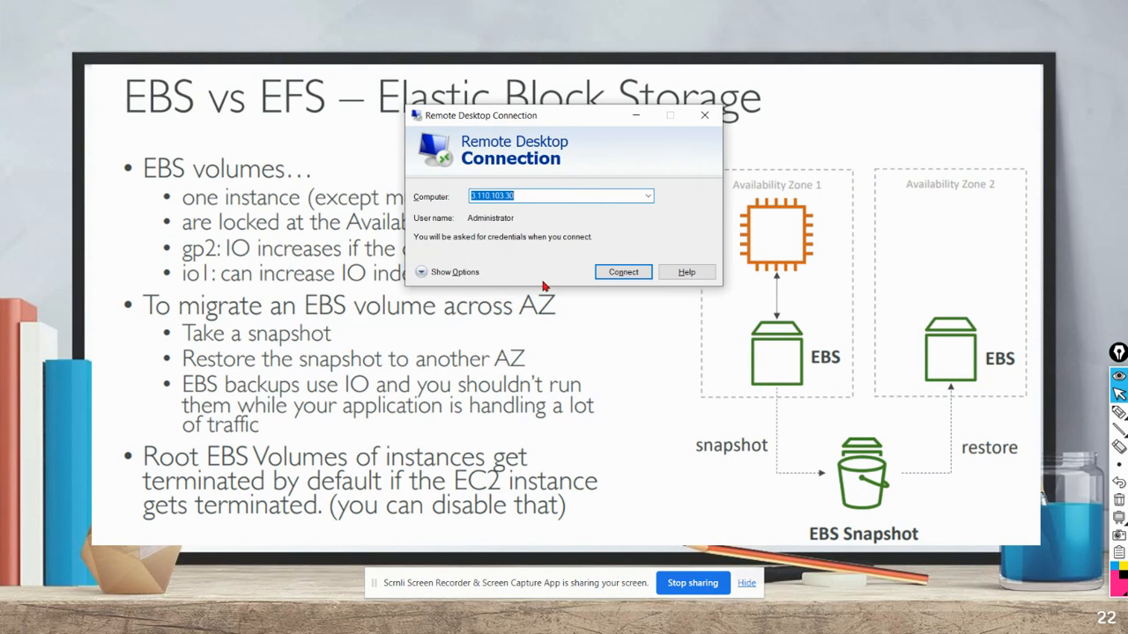
key("BackSpace")
key("ctrl+v")
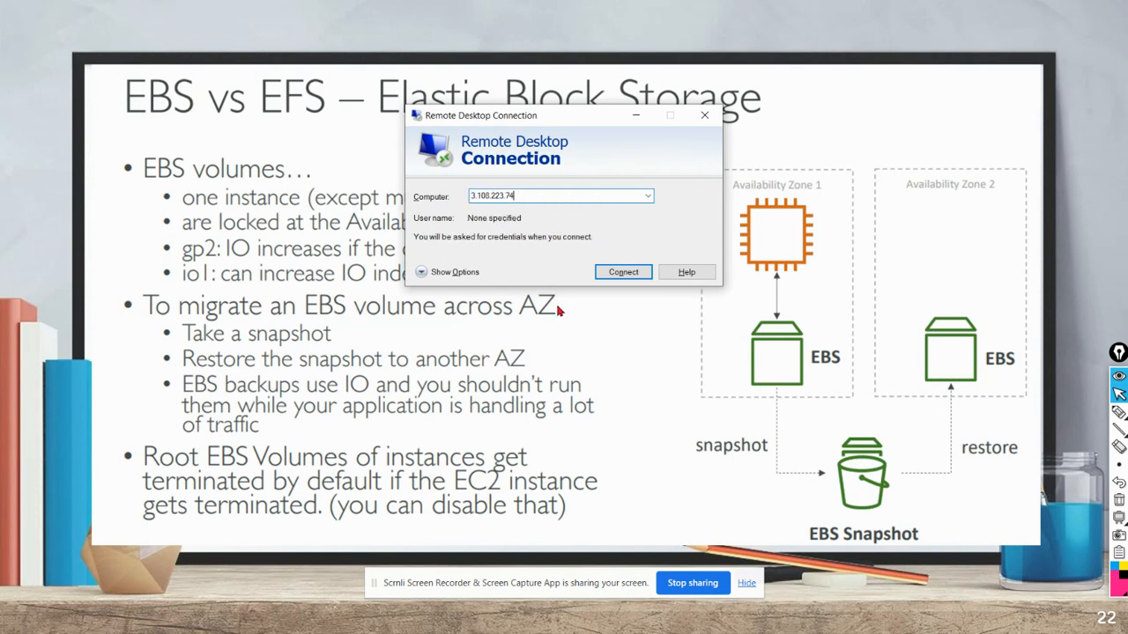
key("Return")
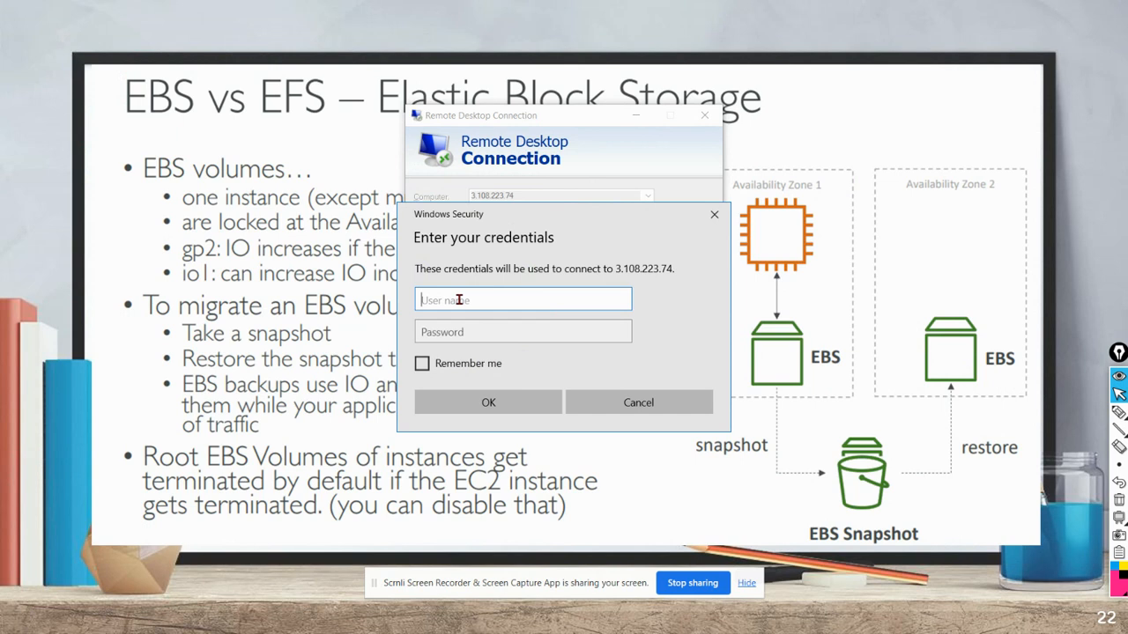
type("an")
key("BackSpace")
key("BackSpace")
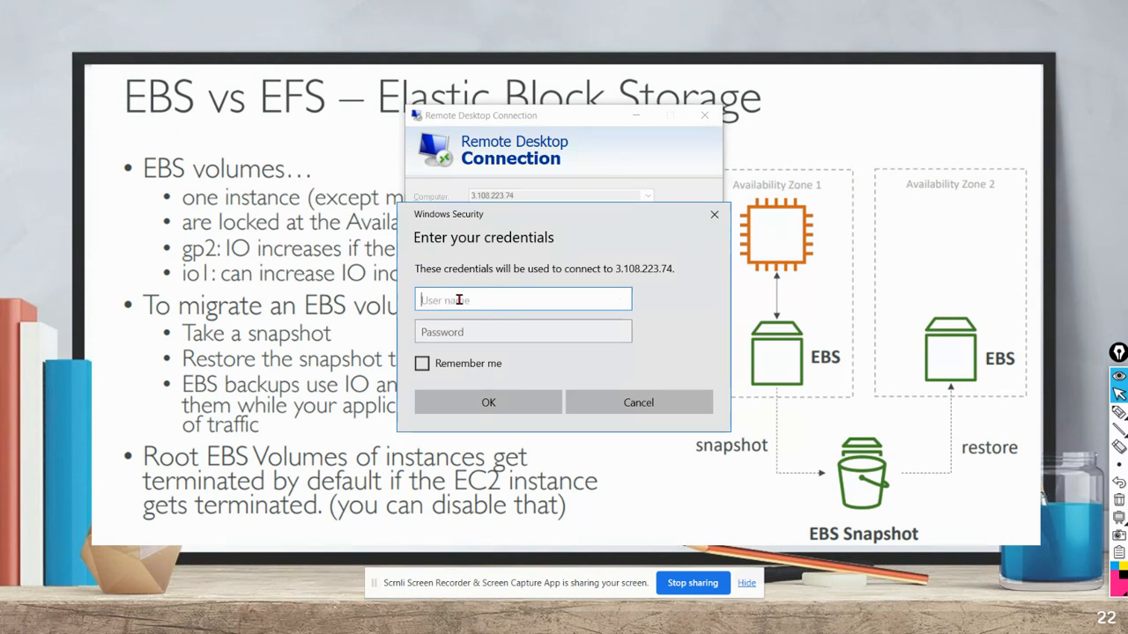
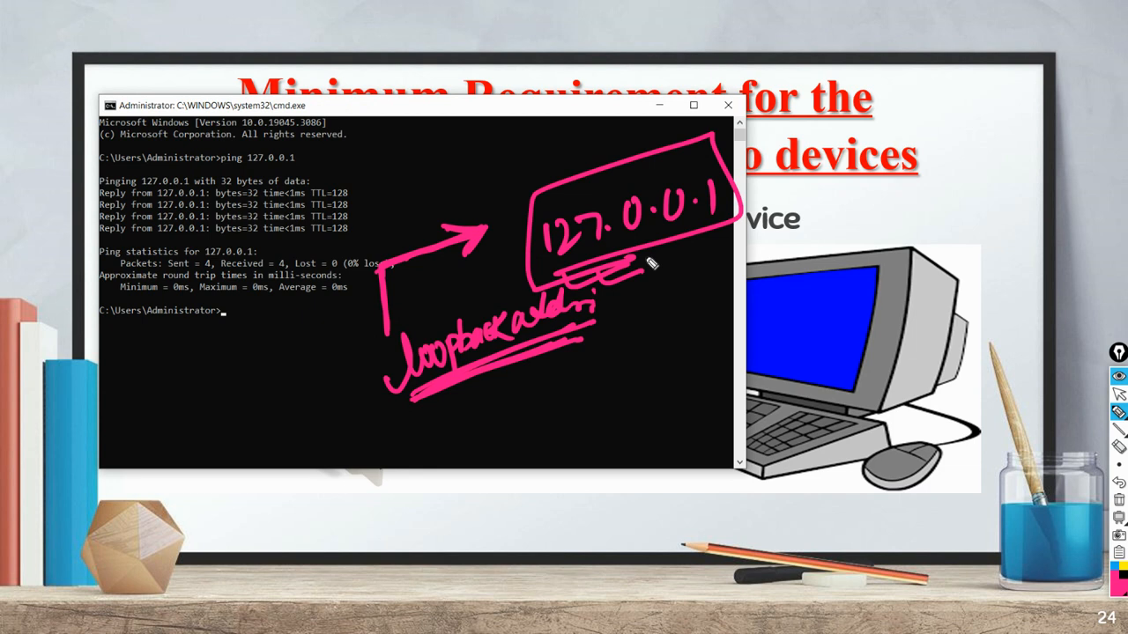
Ping google.com in the Command Prompt, then repeat the ping to 127.0.0.1.
type("ping google.com")
key("Return")
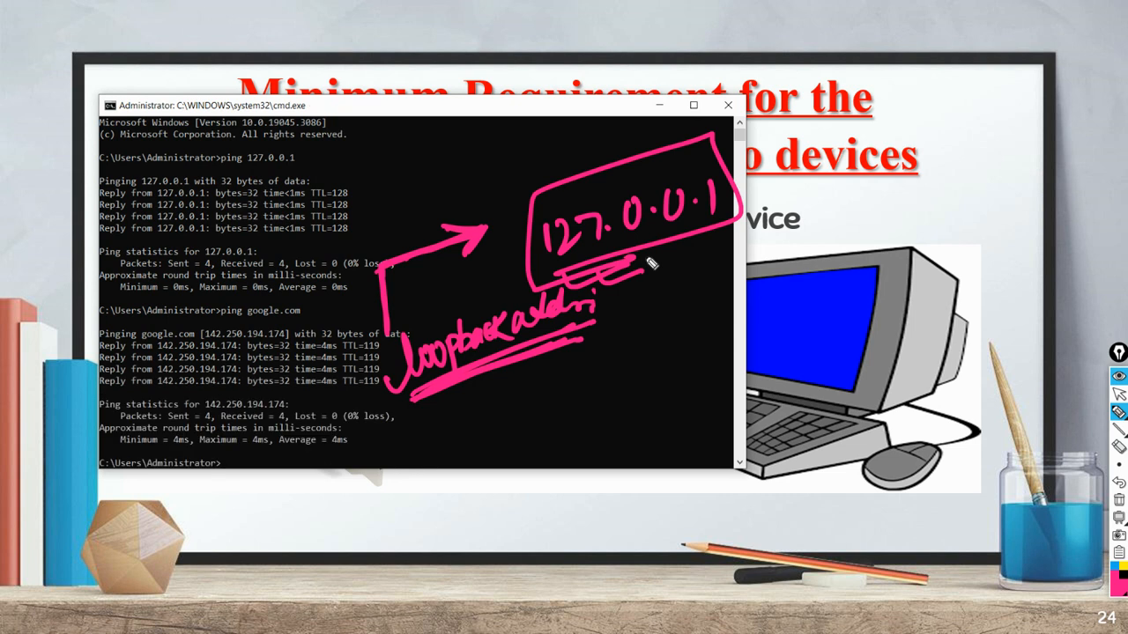
key("Up")
key("Up")
key("Return")
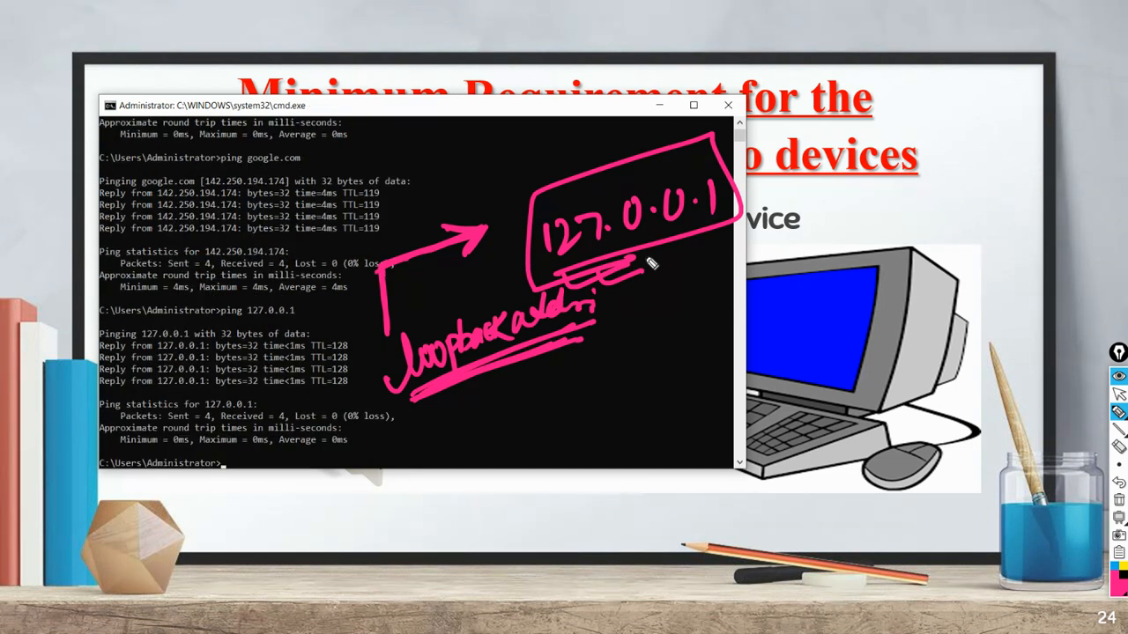
Close the Command Prompt and clear all pen annotations from the slide.
left_click(1118, 393)
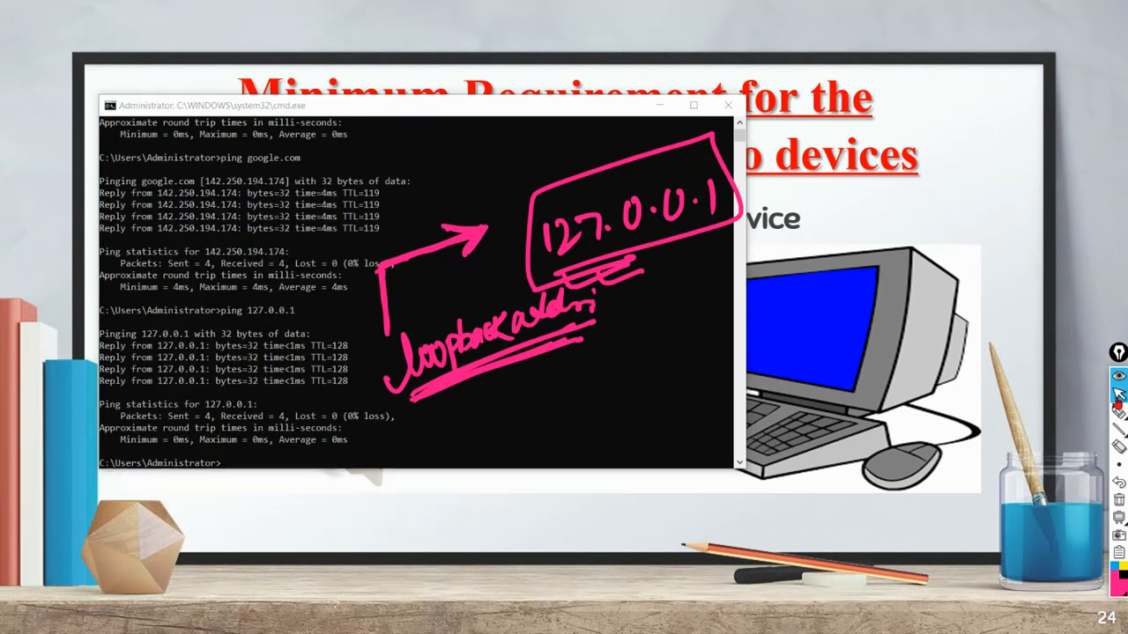
left_click(726, 105)
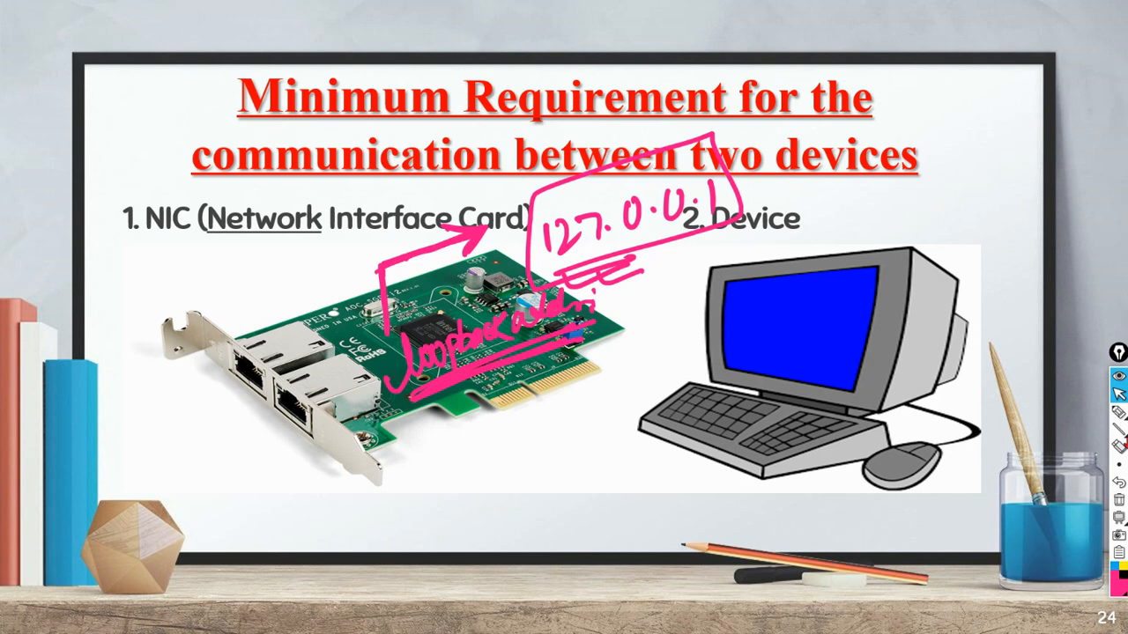
left_click(1118, 499)
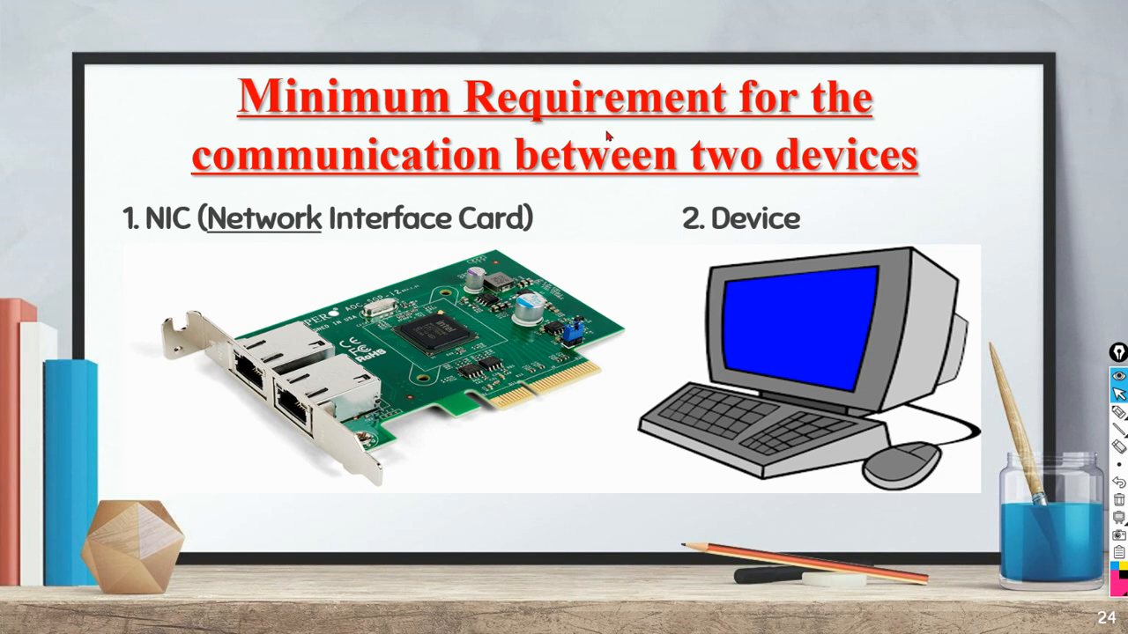
Switch to the remote desktop session, check the drives listed under This PC, close File Explorer and refresh the desktop.
key("super+d")
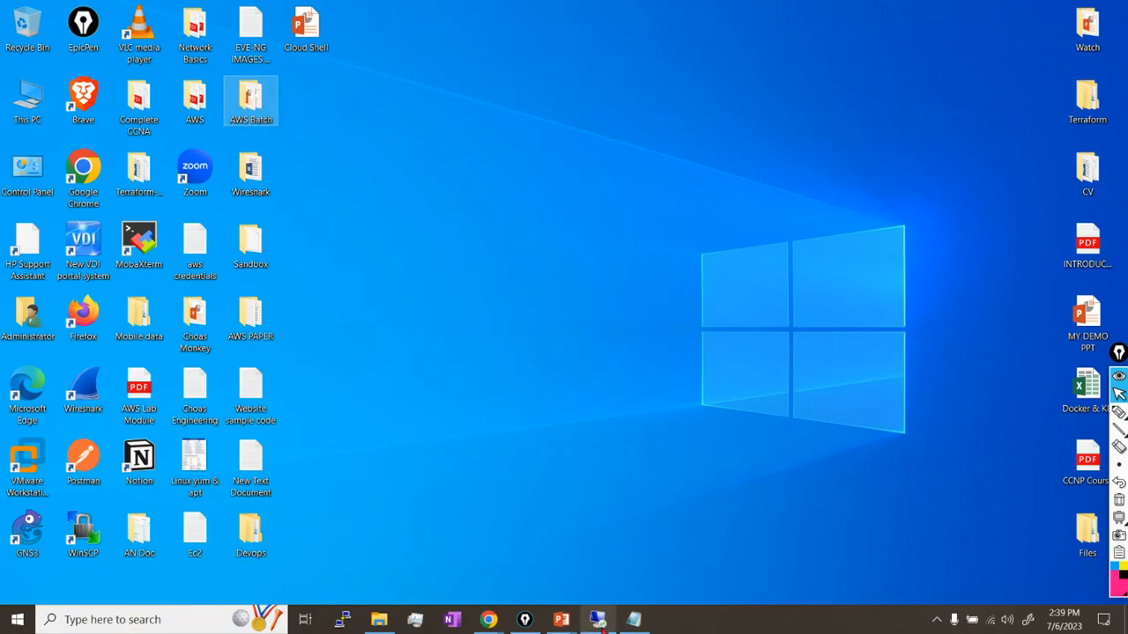
left_click(598, 620)
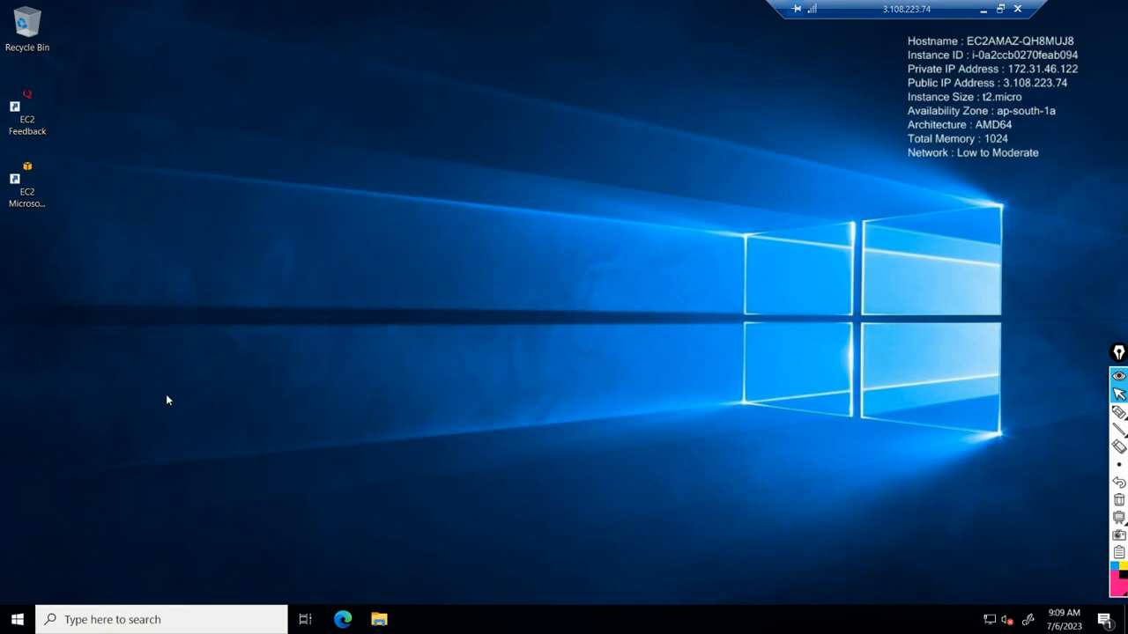
left_click(376, 621)
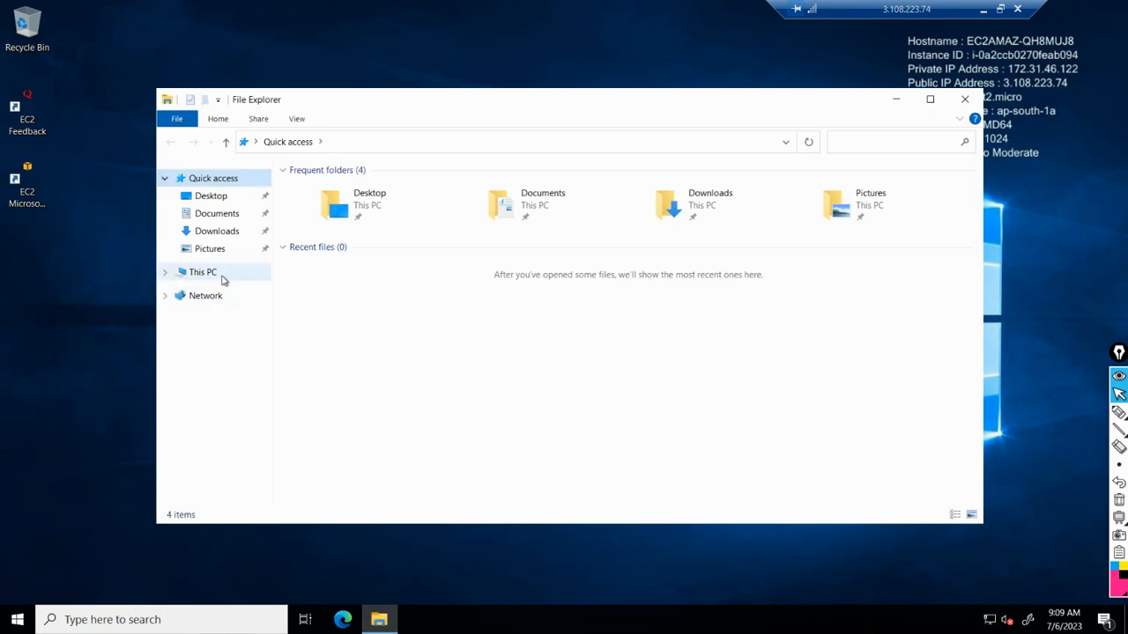
left_click(223, 280)
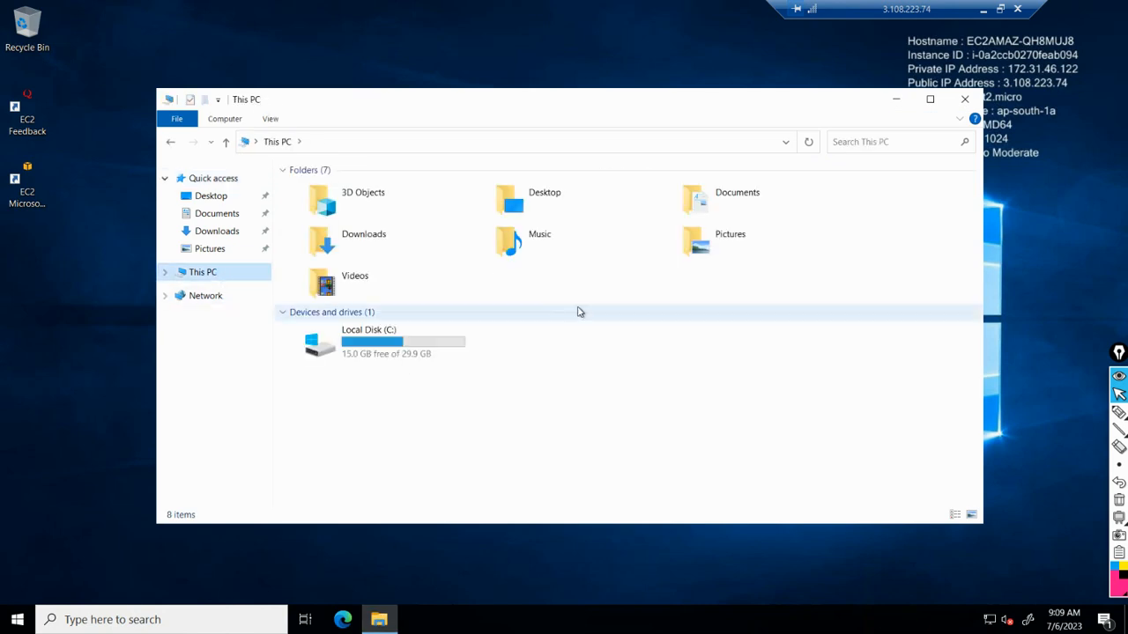
right_click(653, 364)
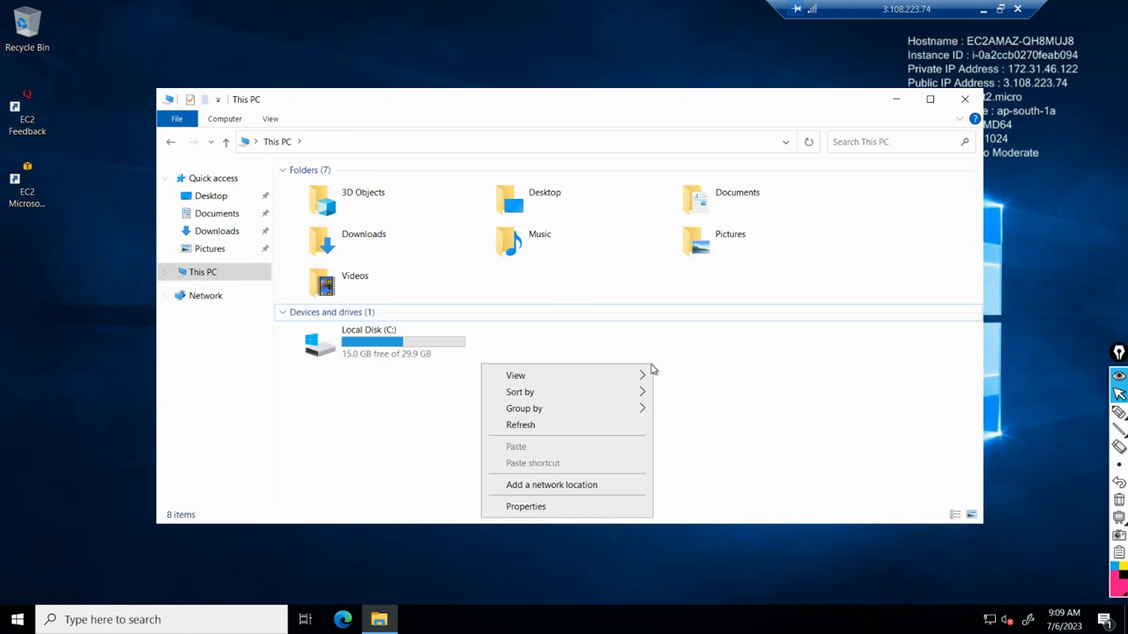
left_click(547, 432)
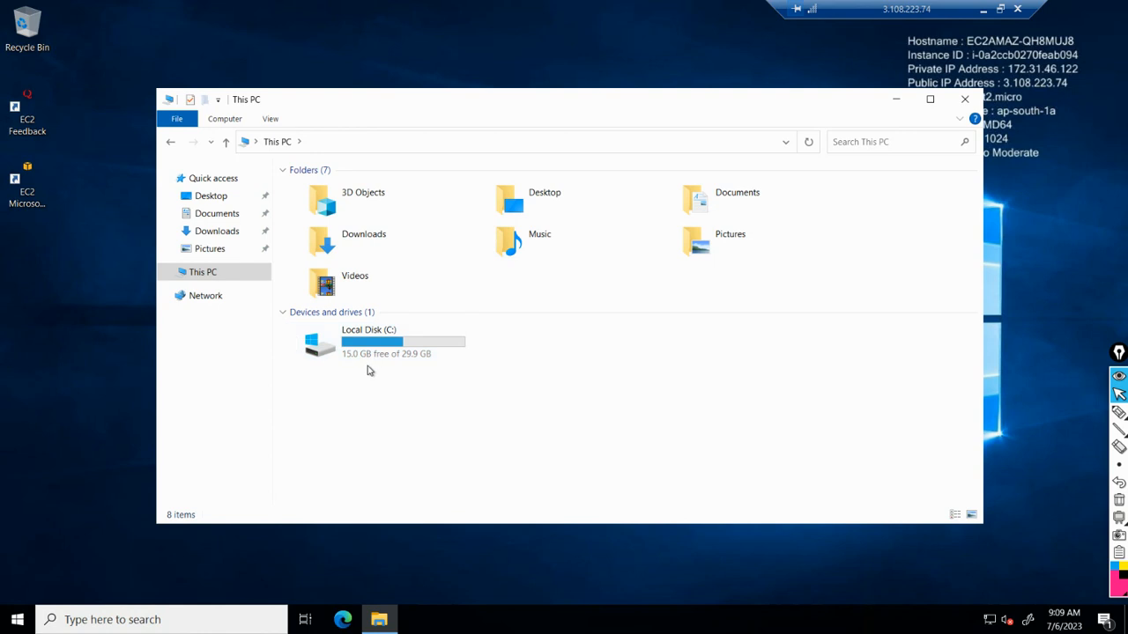
left_click(964, 103)
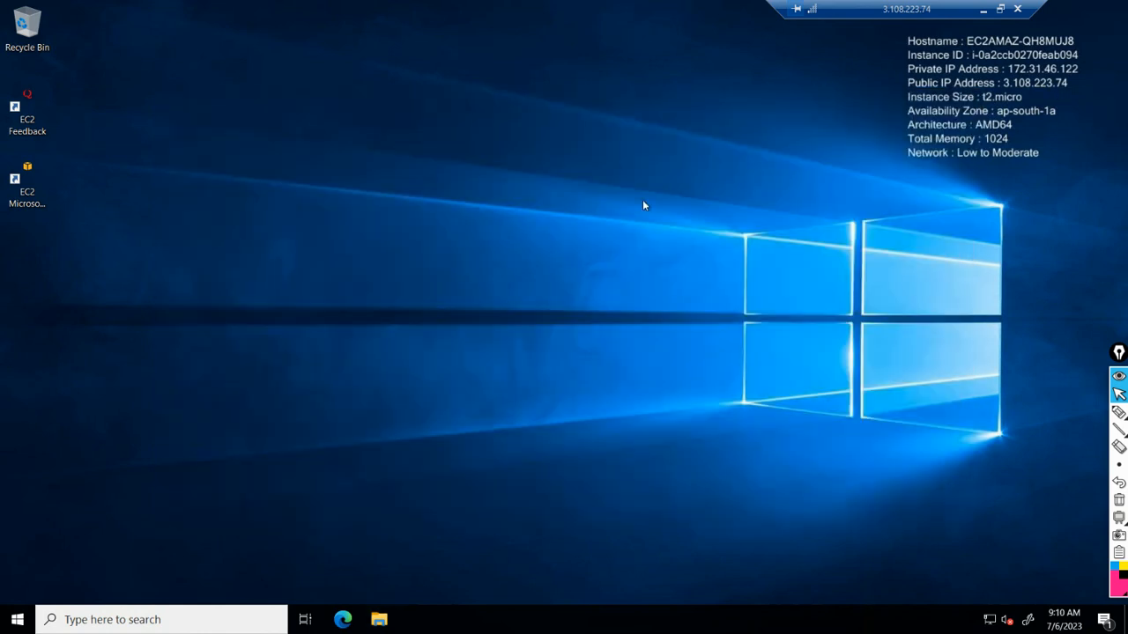
right_click(566, 200)
left_click(511, 247)
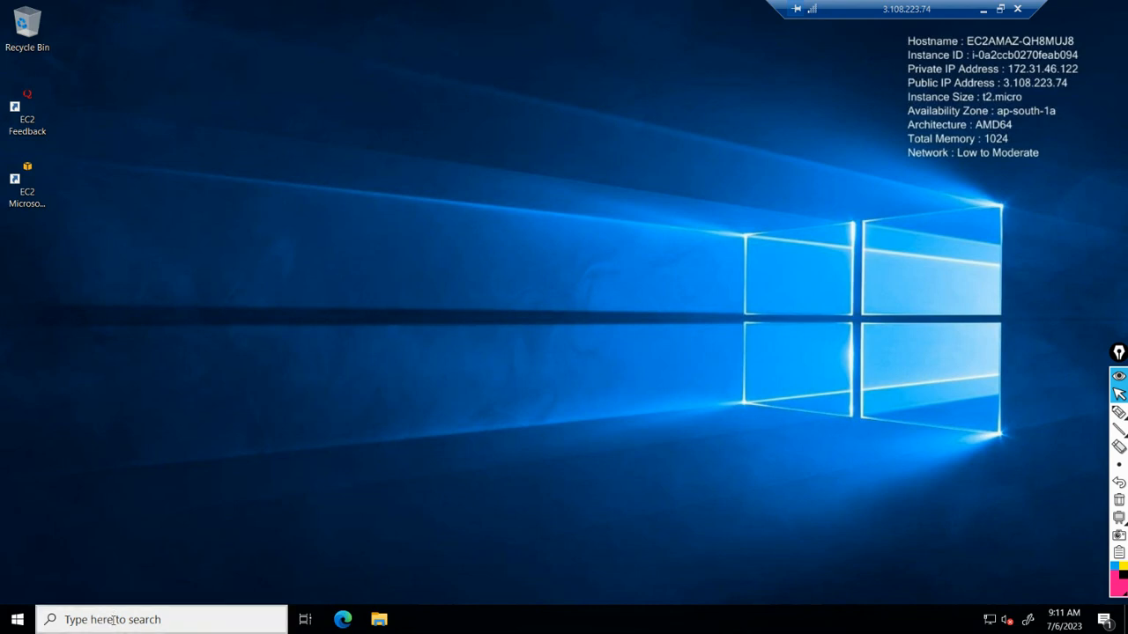
Search the remote server for "server", open Server Manager and dismiss the Windows Admin Center notice.
left_click(113, 619)
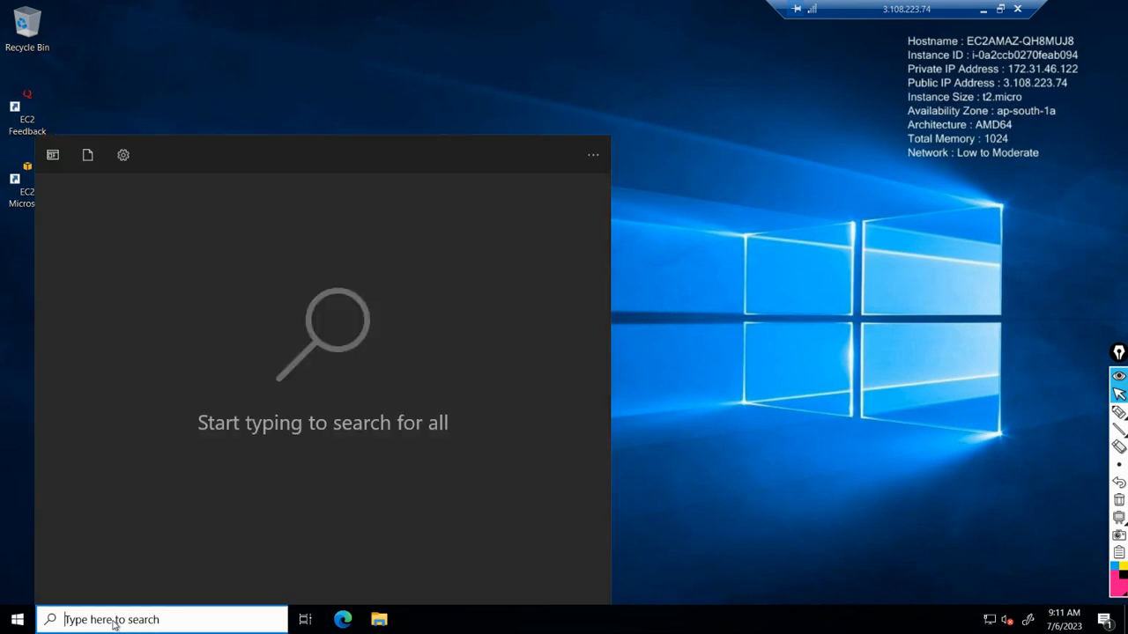
type("server")
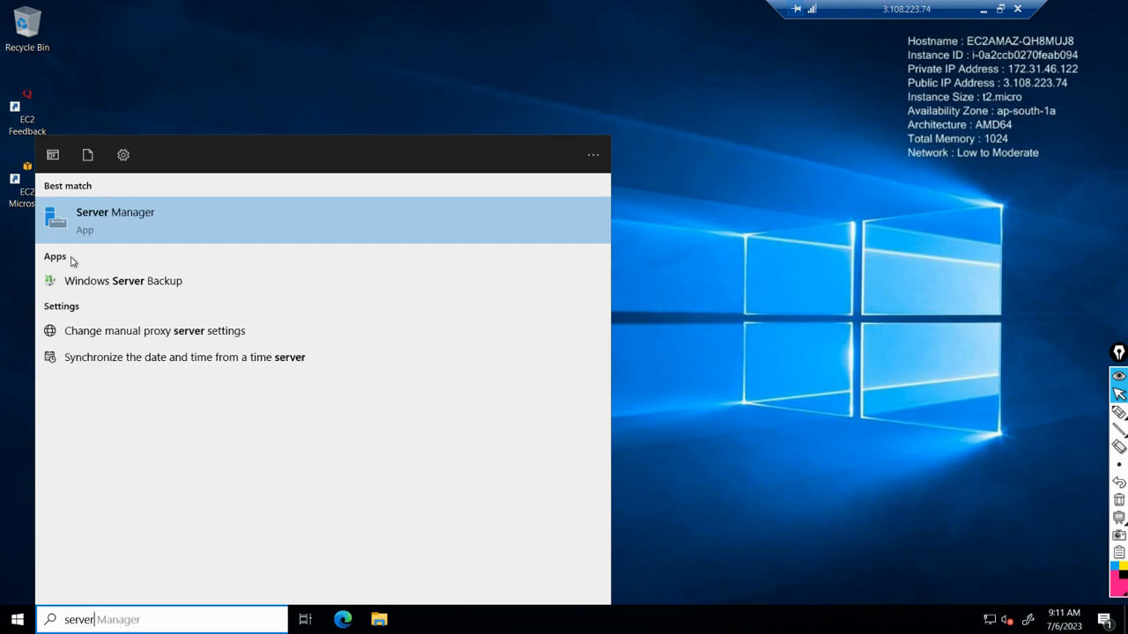
left_click(92, 218)
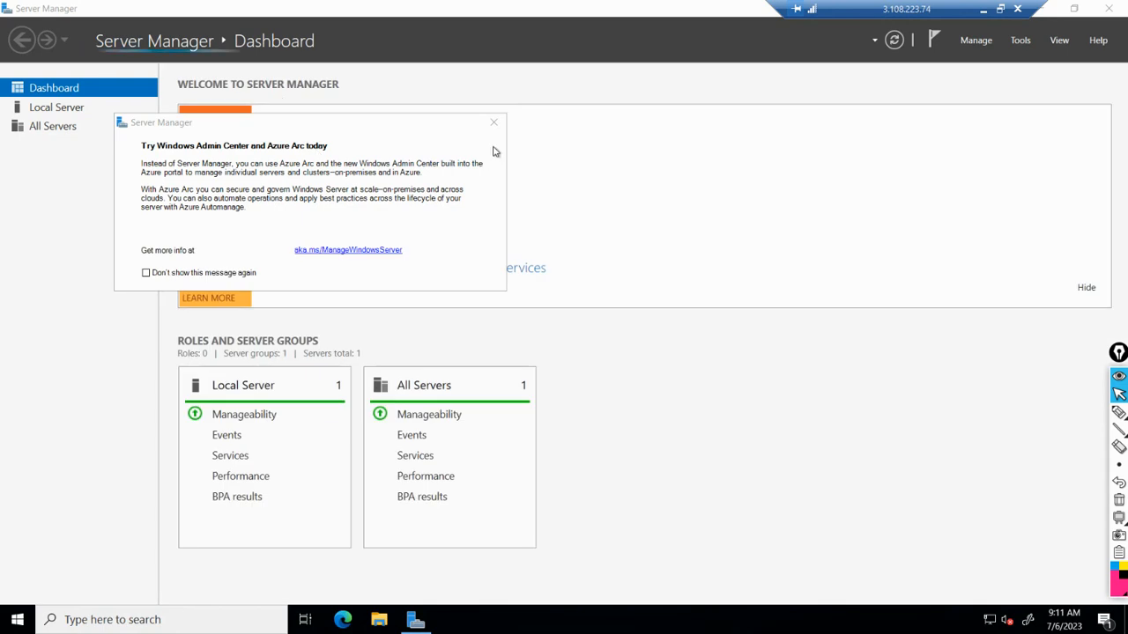
left_click(494, 123)
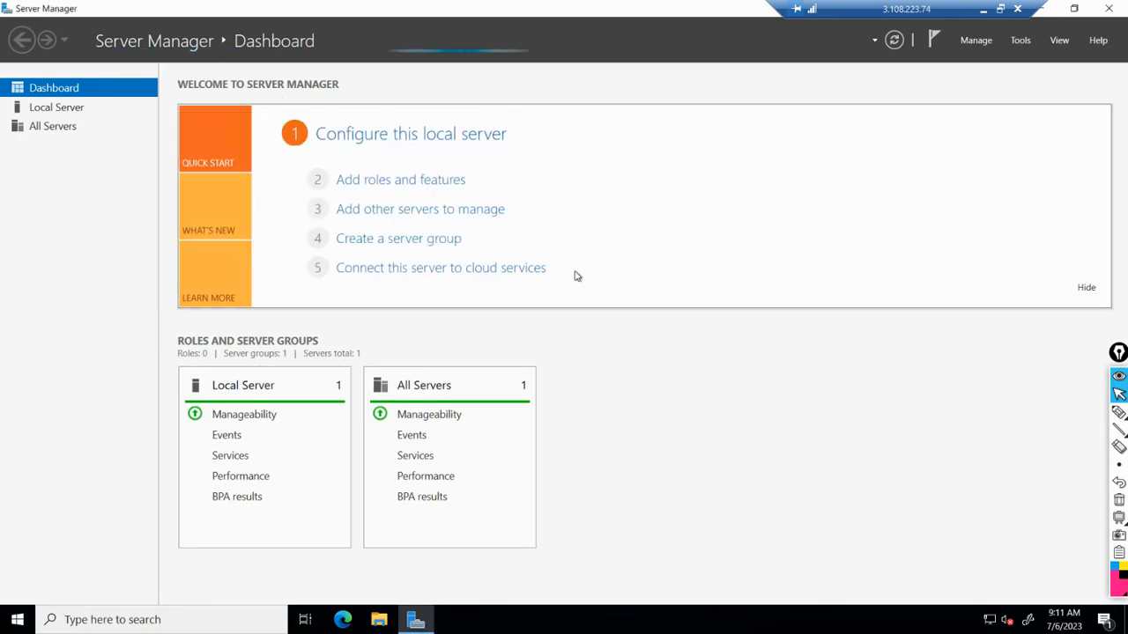
Refresh the Server Manager dashboard and shift the remote connection bar aside.
left_click(894, 40)
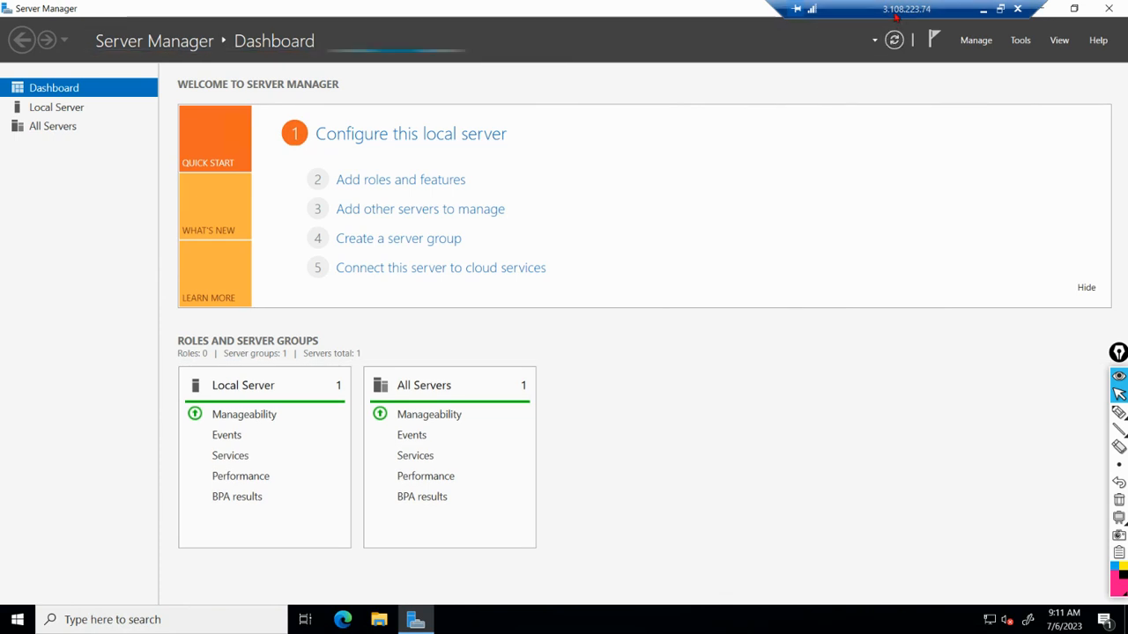
left_click_drag(896, 15, 940, 5)
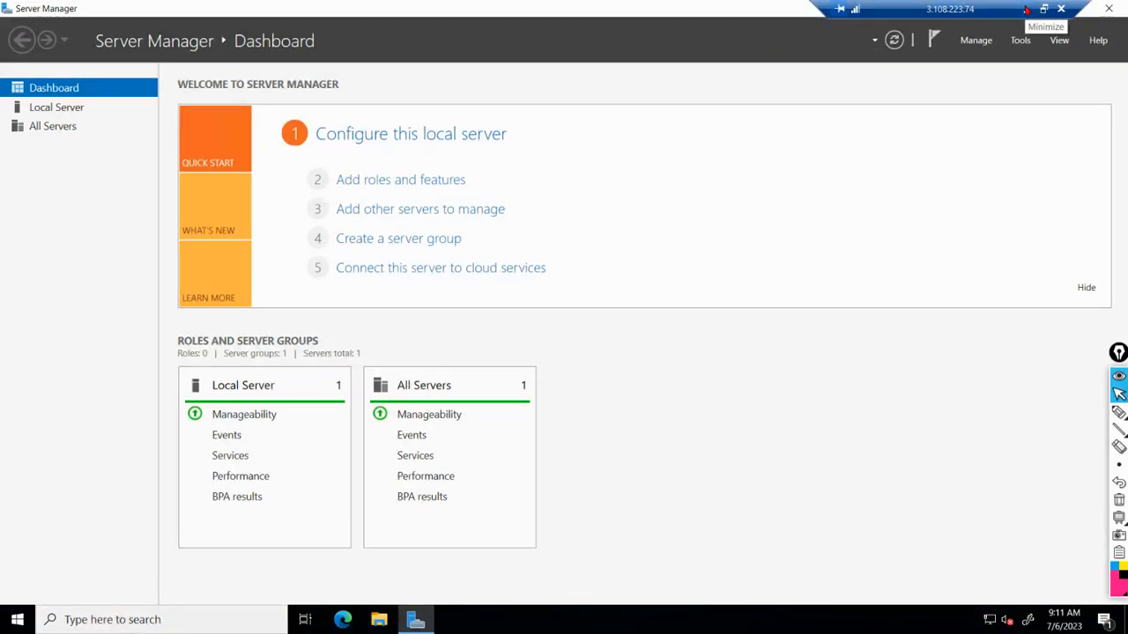
left_click(895, 39)
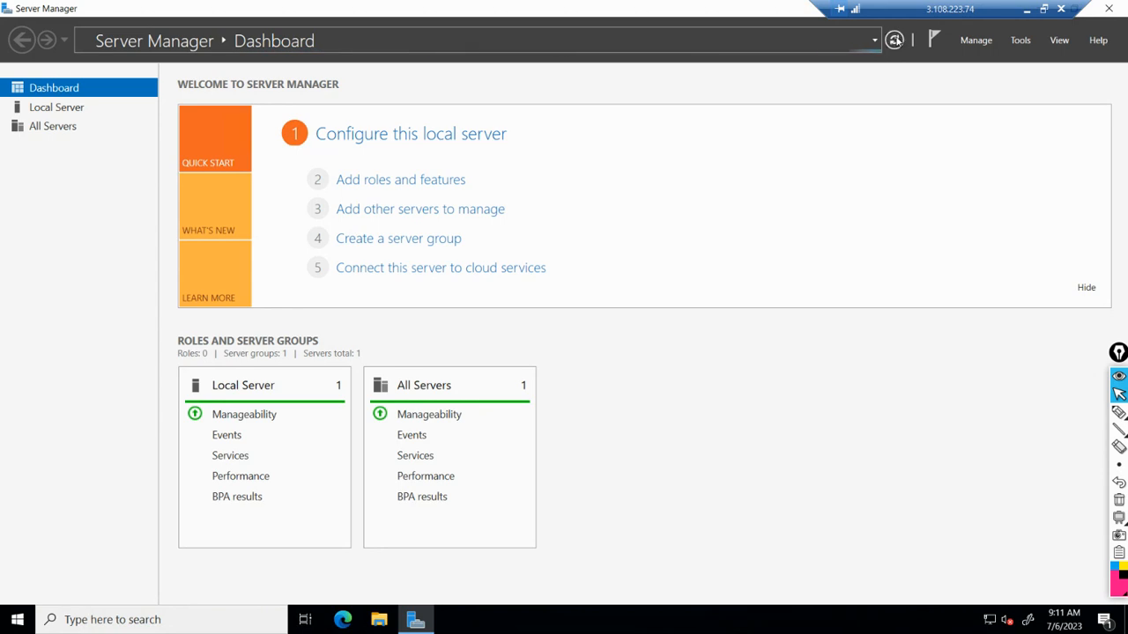
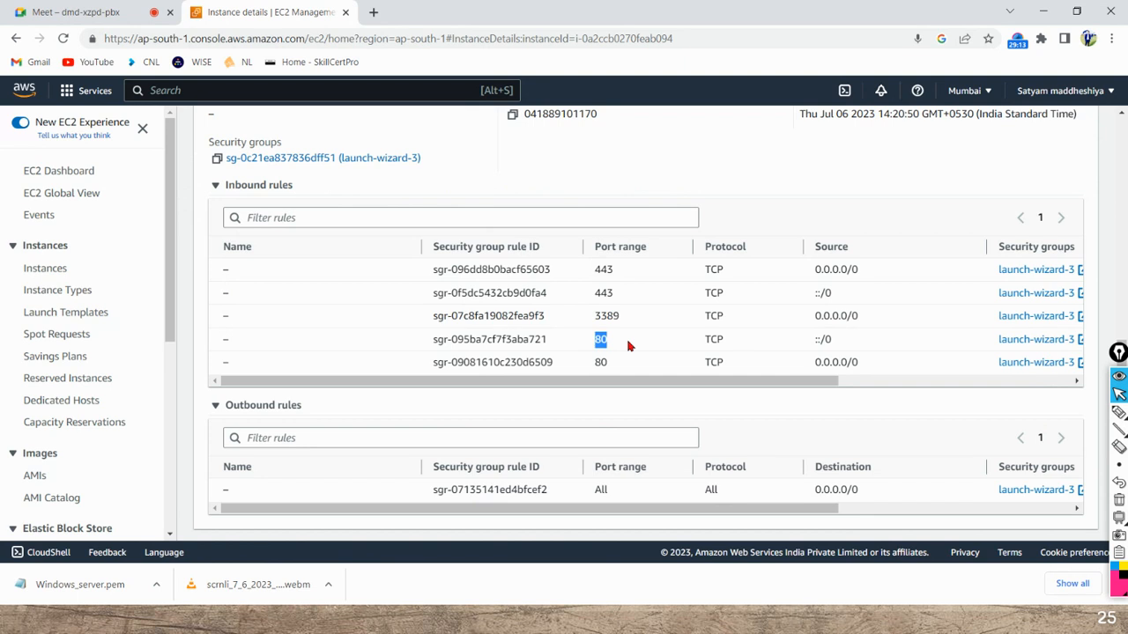
Examine the port ranges in the instance's inbound security rules and collapse and re-expand the outbound rules.
left_click_drag(587, 295, 625, 300)
left_click(337, 407)
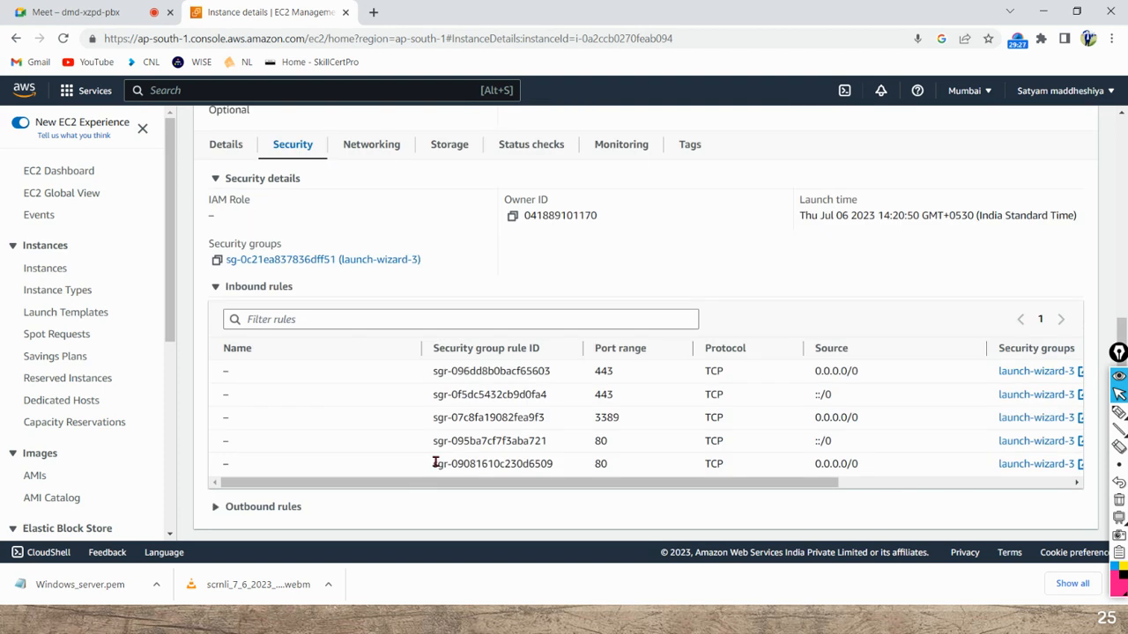
left_click(224, 507)
scroll(337, 438, "down", 2)
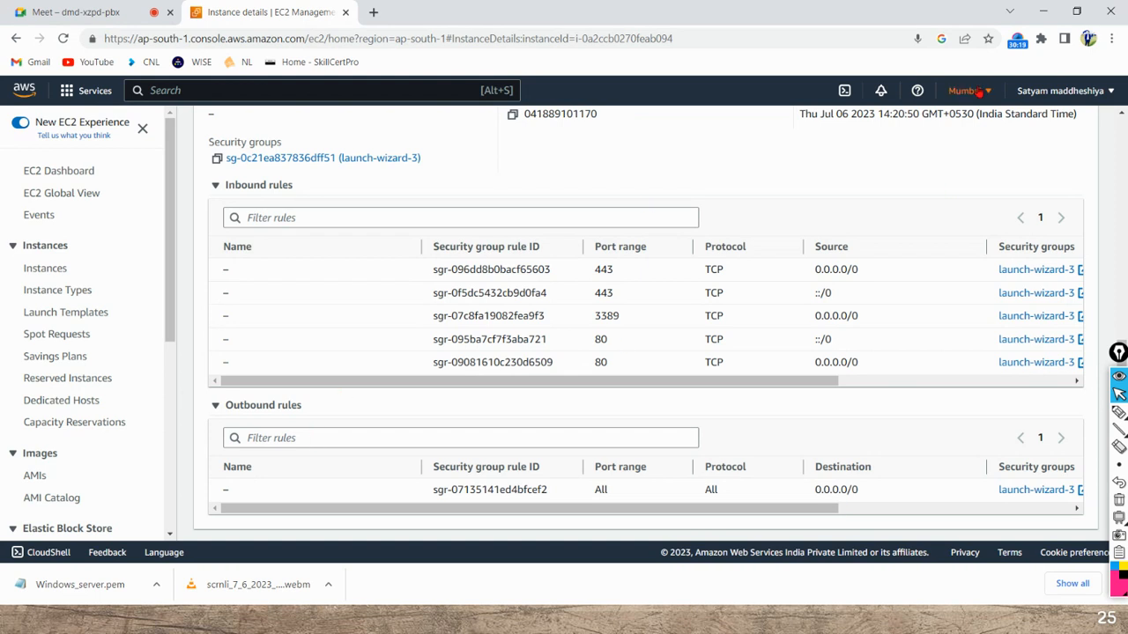
left_click(1043, 10)
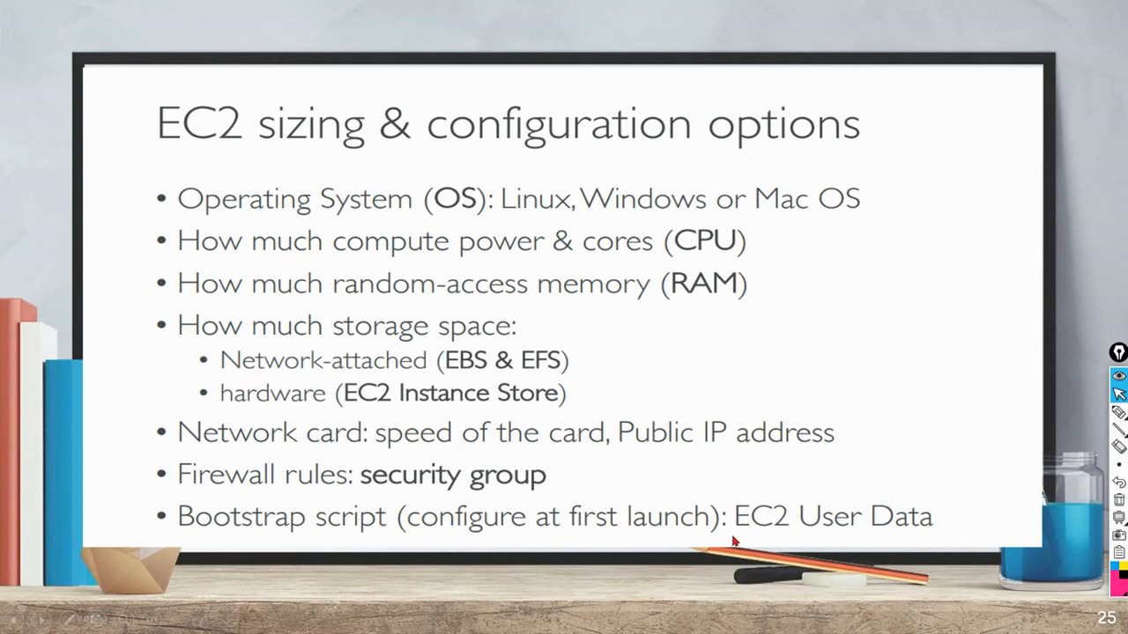
key("Right")
key("Left")
Switch to the remote desktop session and open the Disks page of File and Storage Services in Server Manager.
key("super+d")
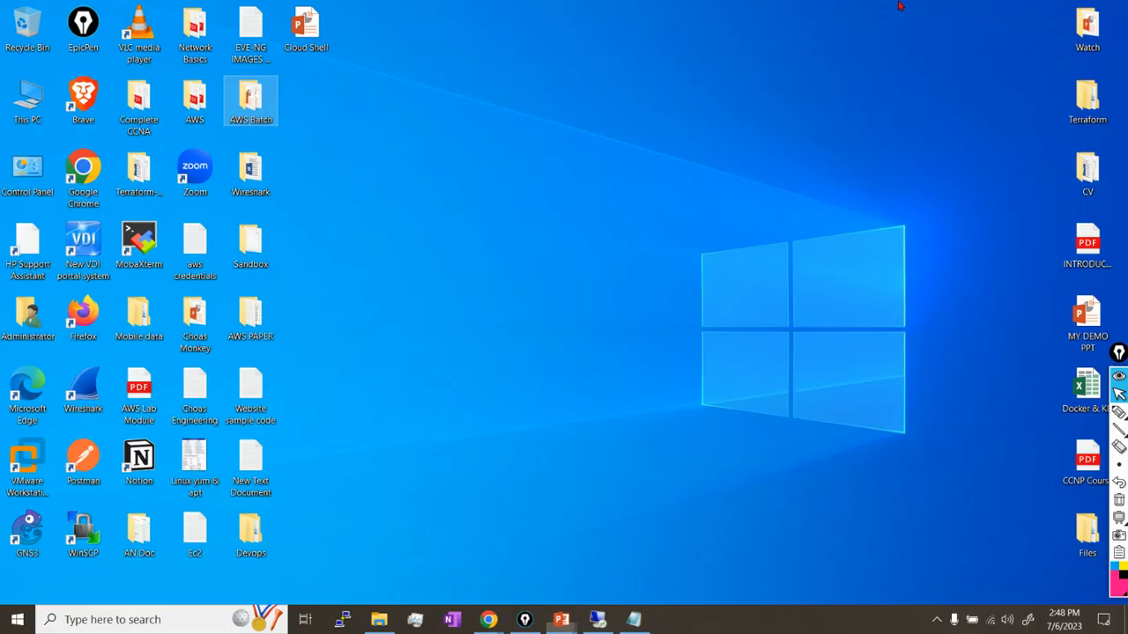
left_click(605, 624)
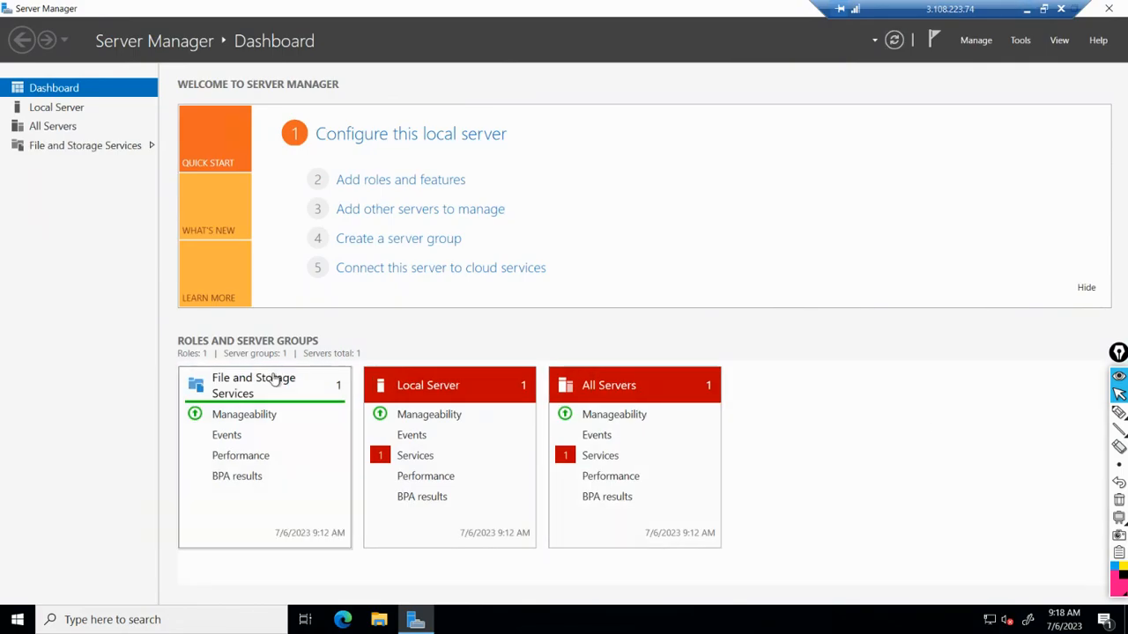
left_click(258, 386)
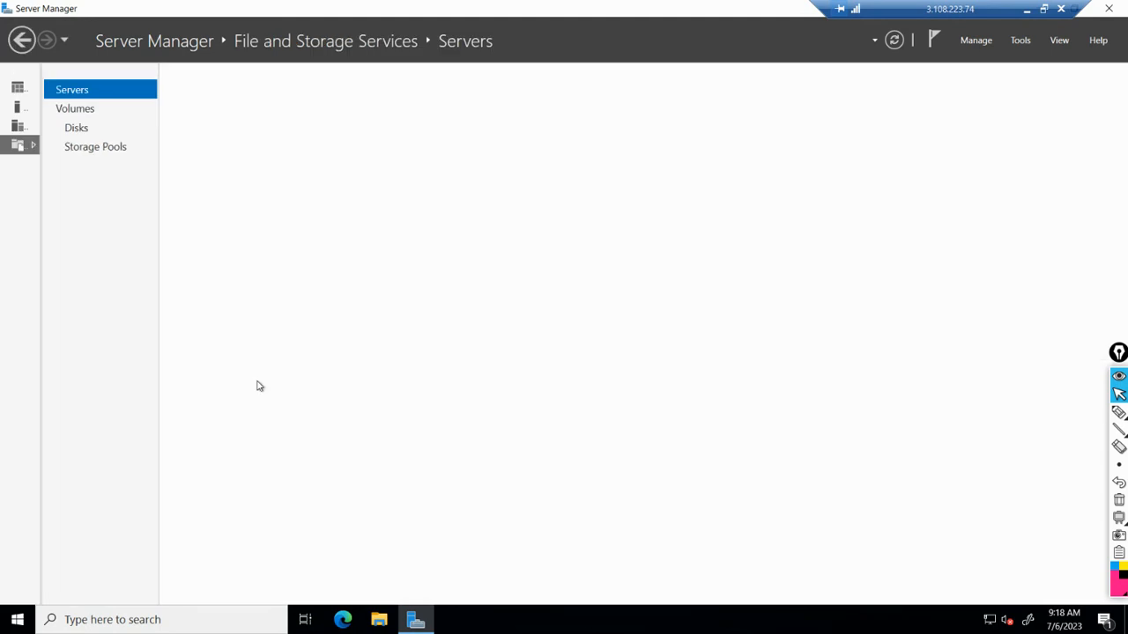
left_click(78, 131)
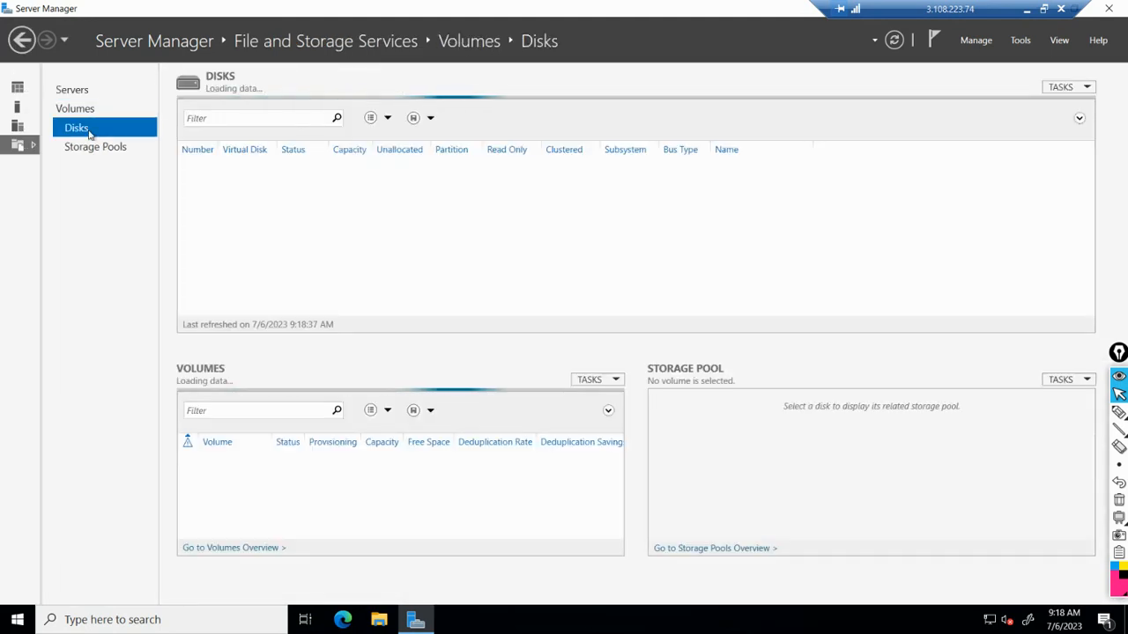
right_click(467, 238)
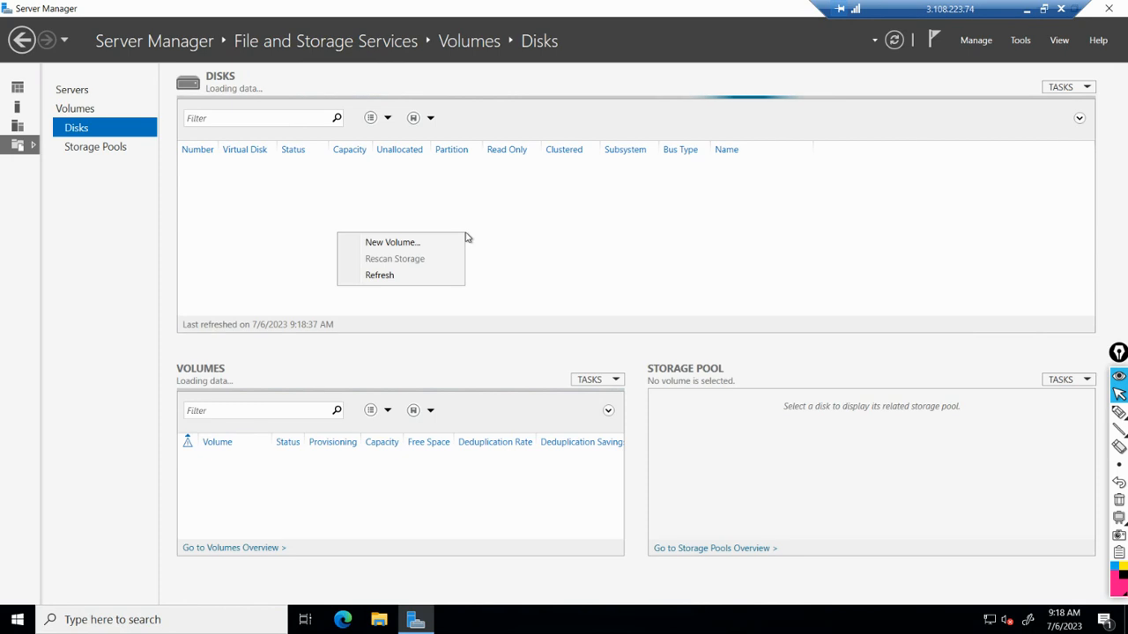
left_click(286, 266)
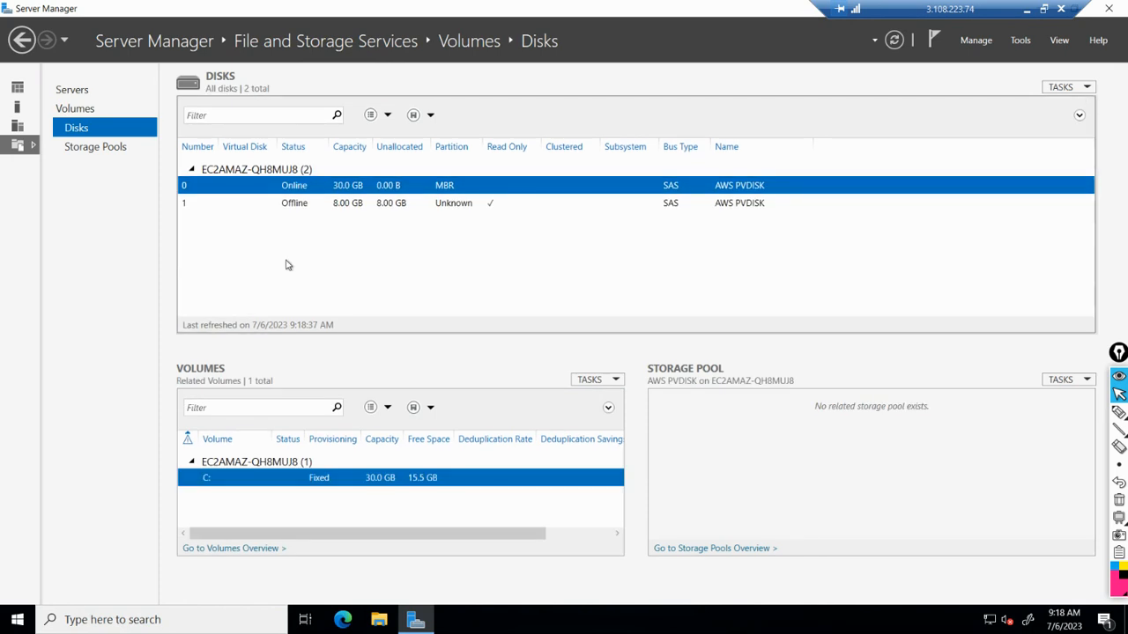
Bring the offline 8 GB disk online and accept the data-loss warning.
left_click(297, 203)
right_click(301, 204)
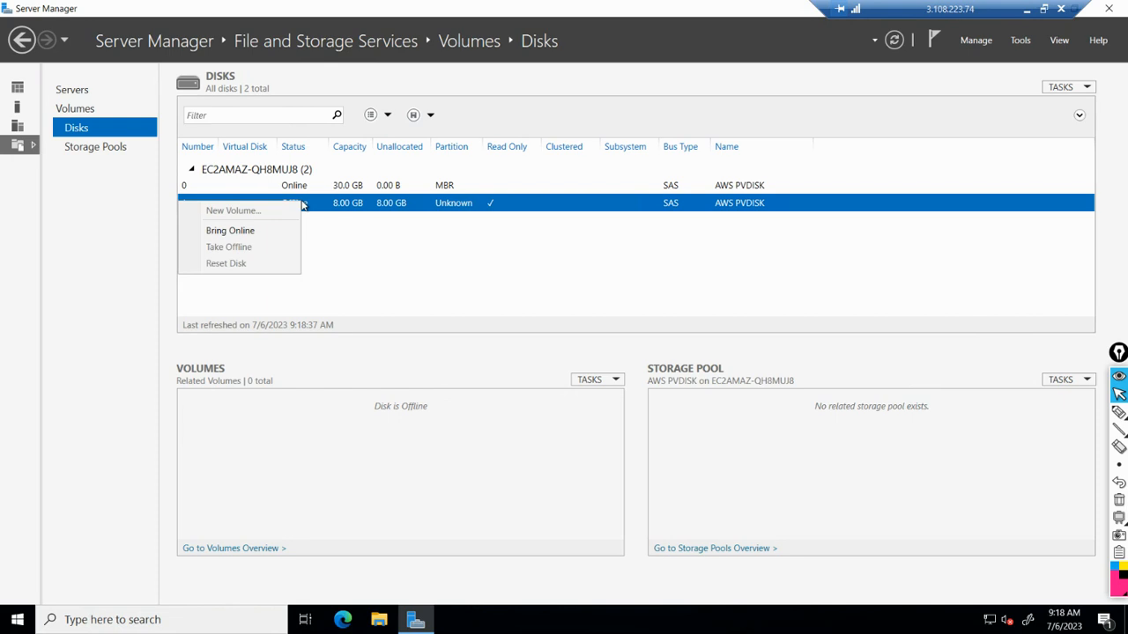
left_click(269, 233)
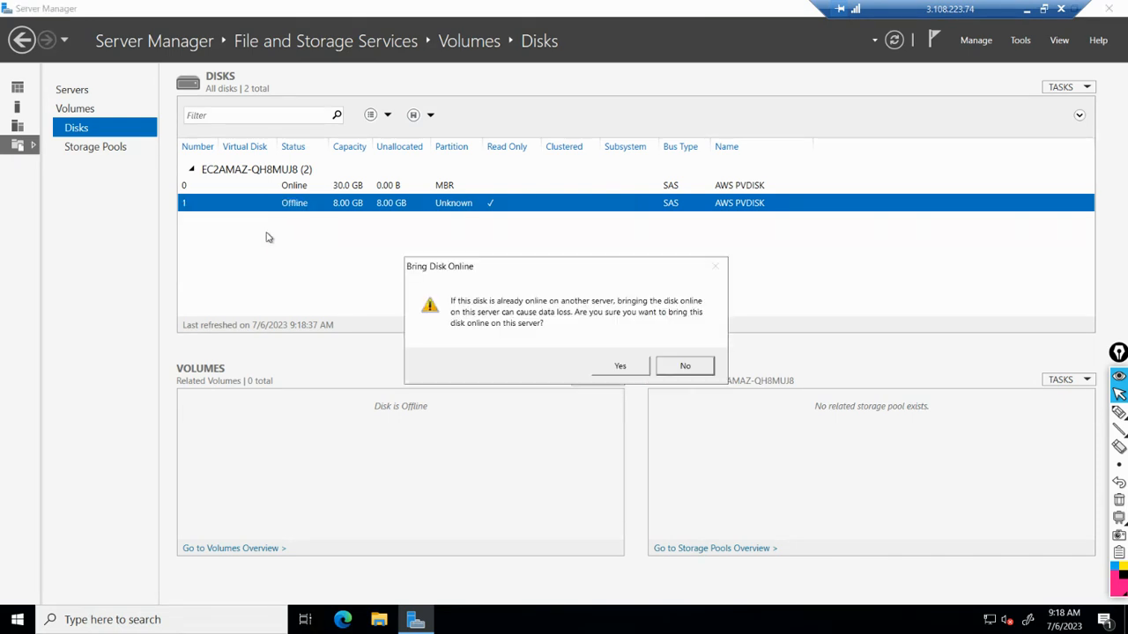
left_click(640, 373)
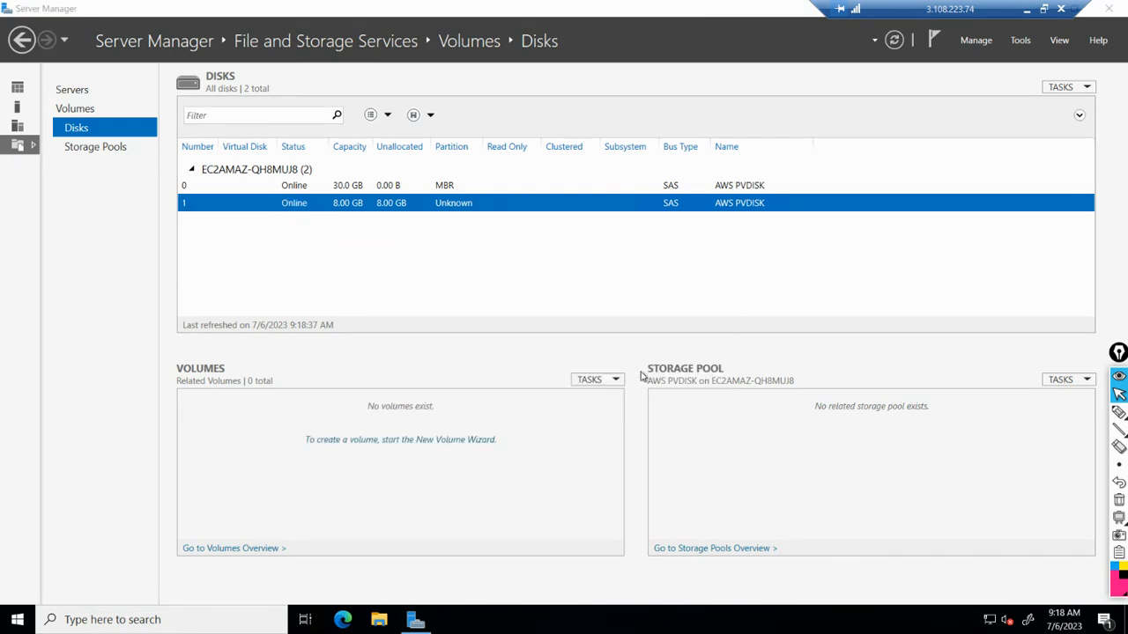
Start the New Volume Wizard for the 8 GB disk, select Disk 1 and agree to initialize it as GPT.
right_click(353, 202)
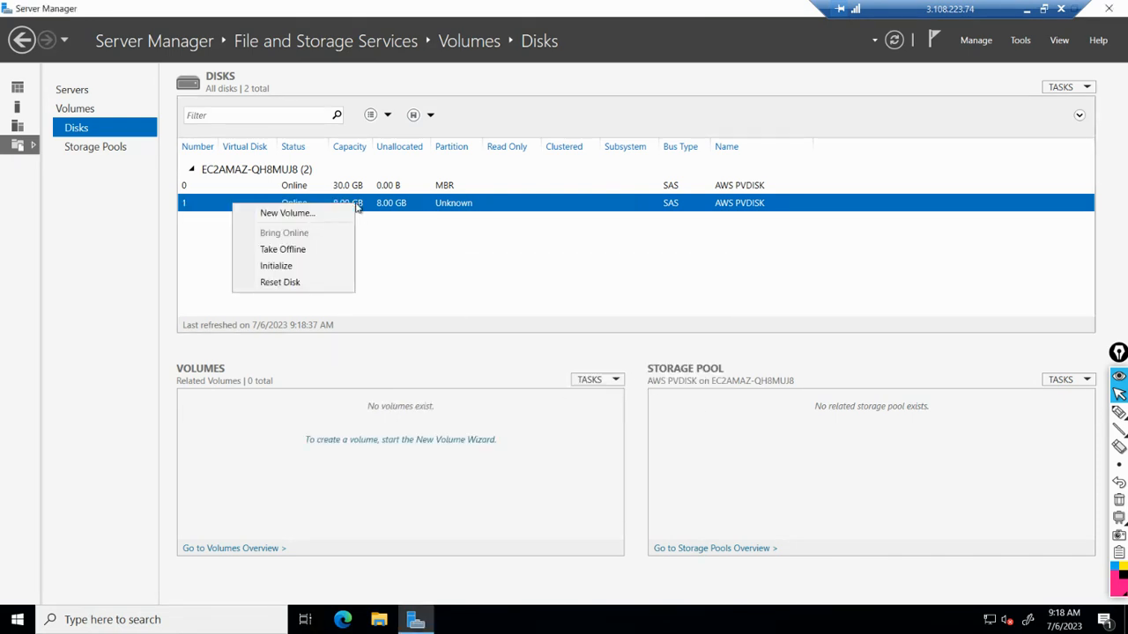
left_click(476, 254)
right_click(362, 206)
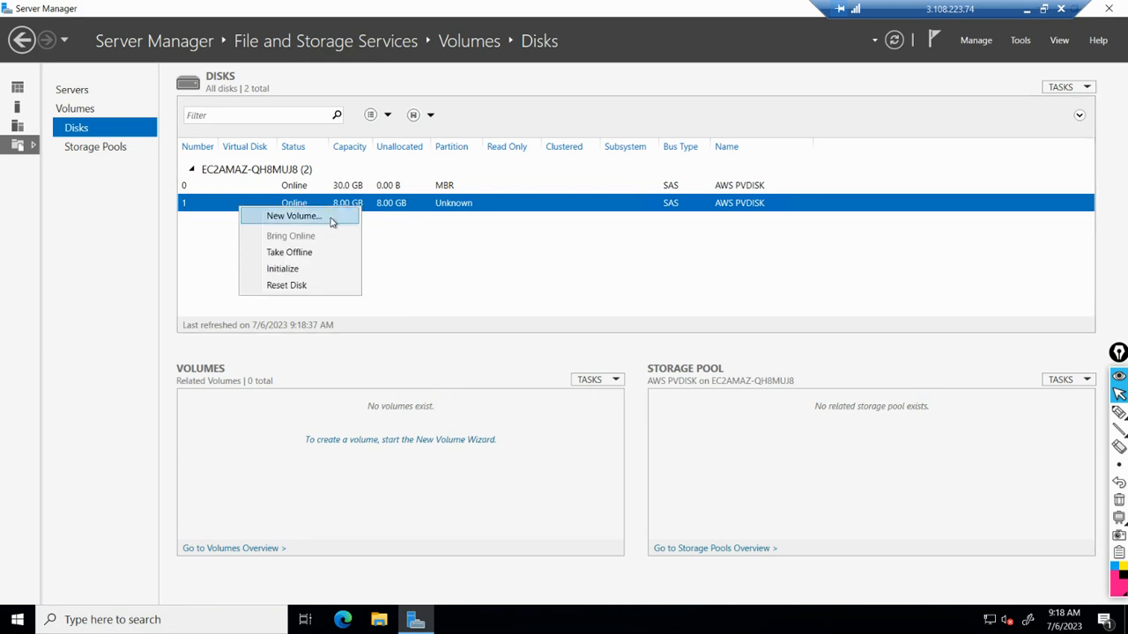
left_click(294, 216)
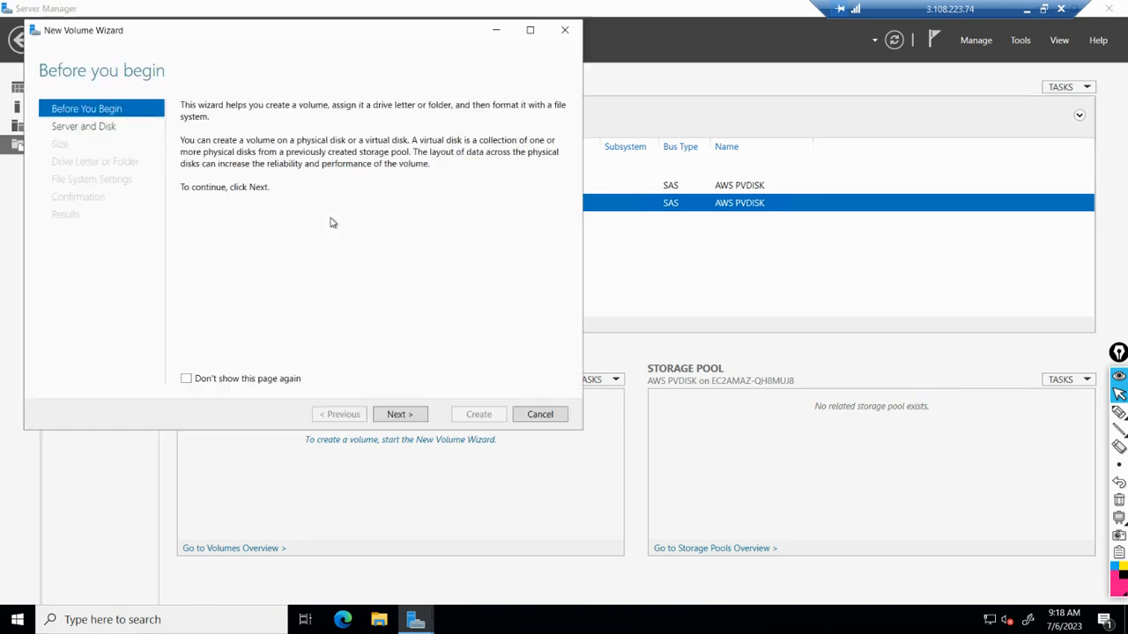
left_click(402, 423)
left_click(402, 422)
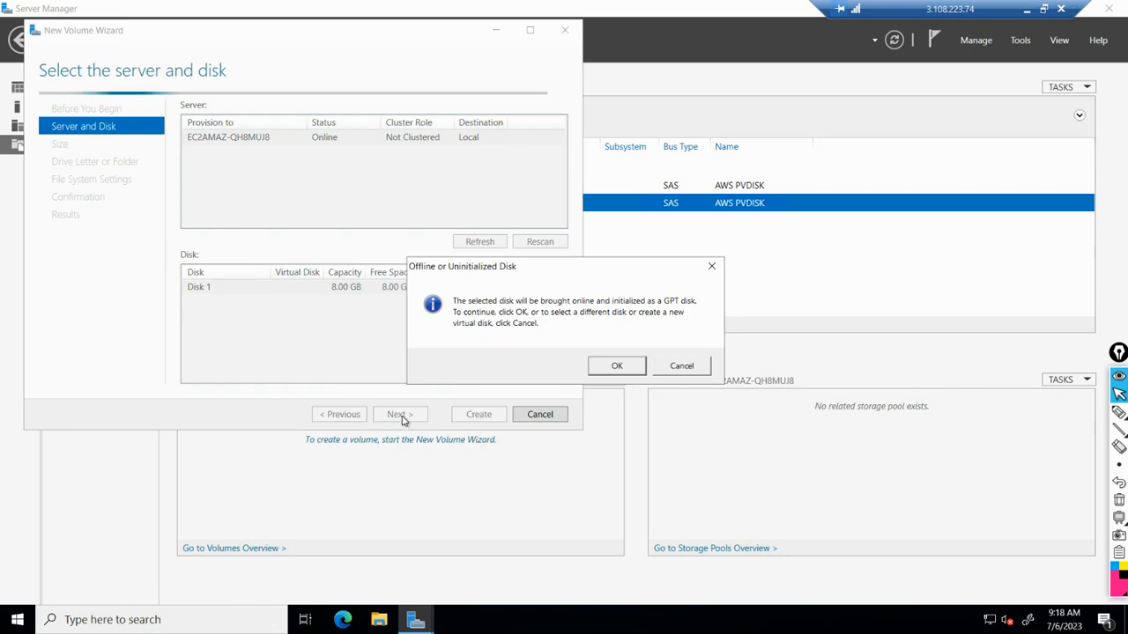
left_click(617, 366)
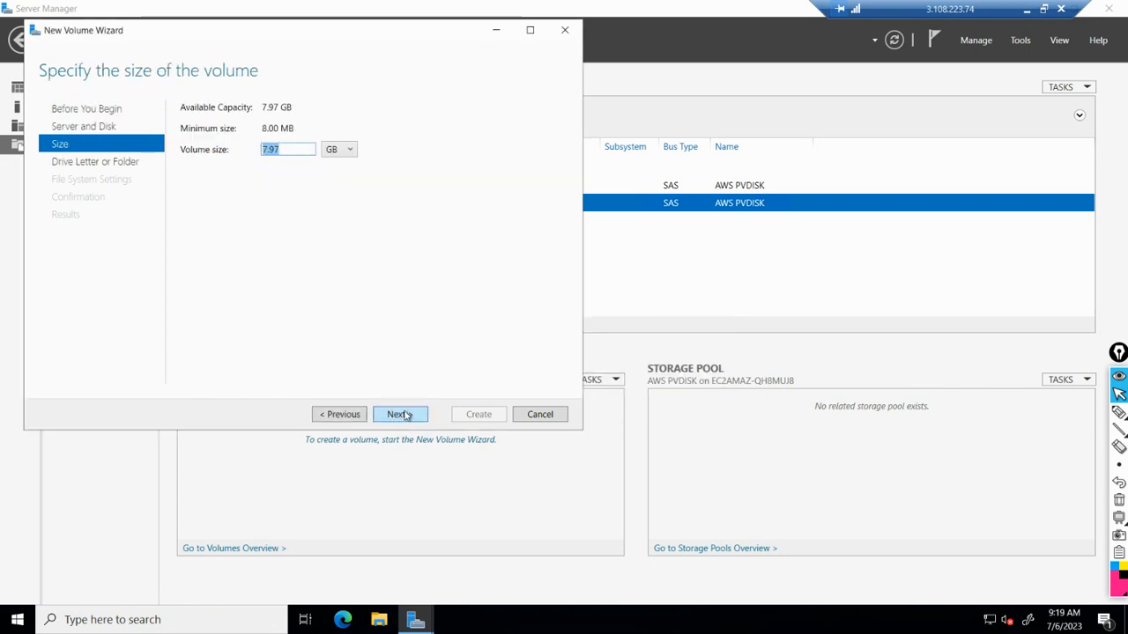
Create a 7.97 GB NTFS volume with drive letter D and the label New Volume, and close the wizard.
left_click(402, 414)
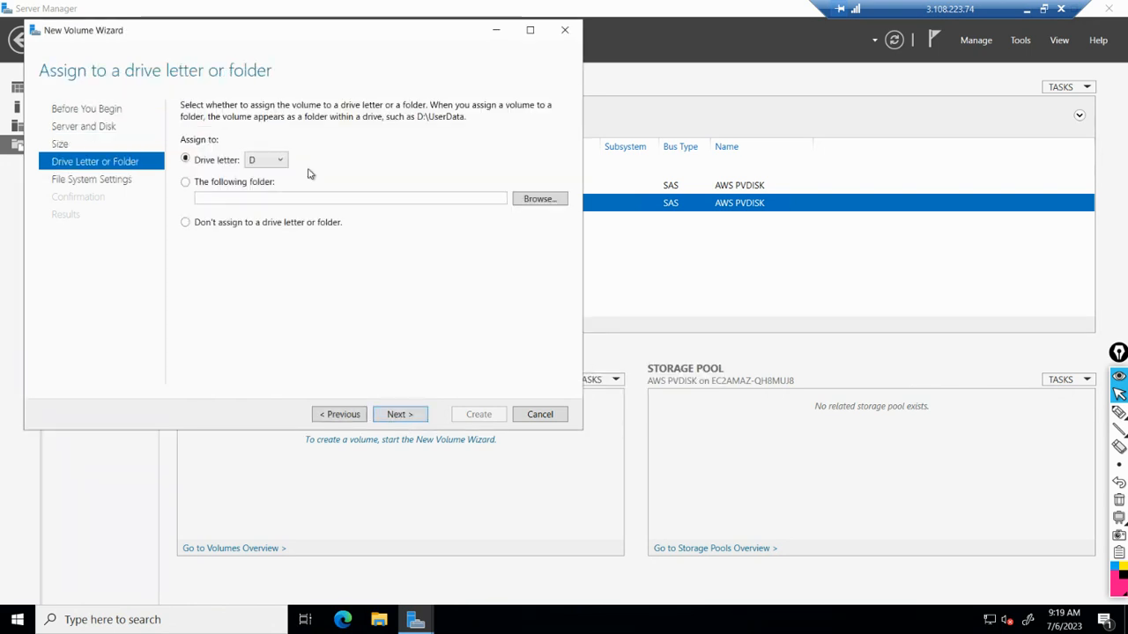
left_click(400, 420)
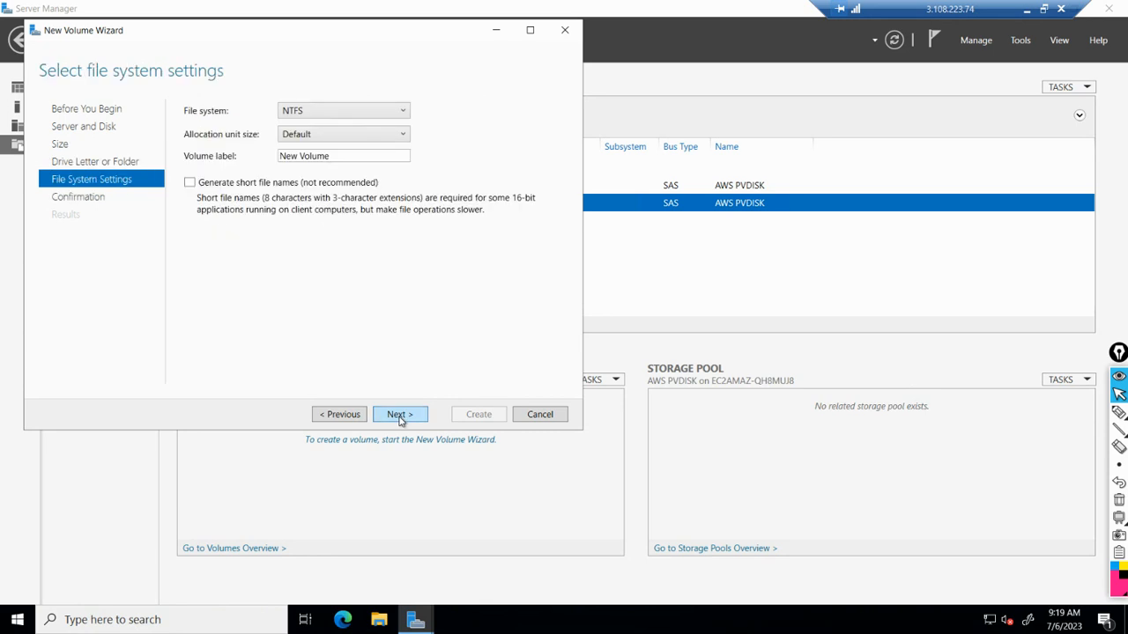
left_click(401, 417)
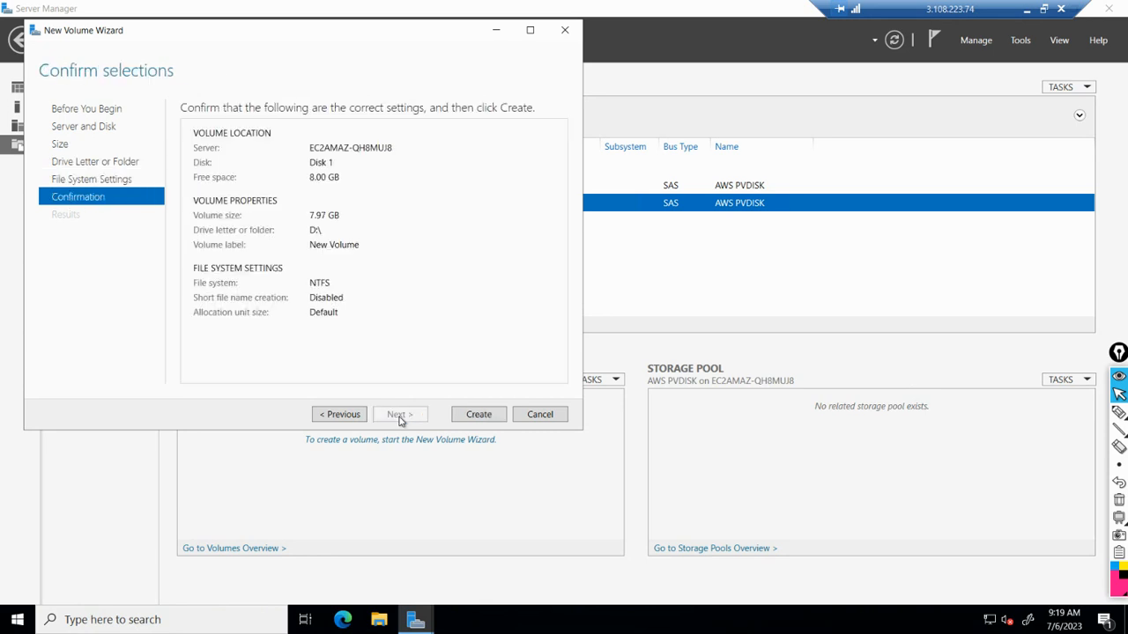
left_click(480, 416)
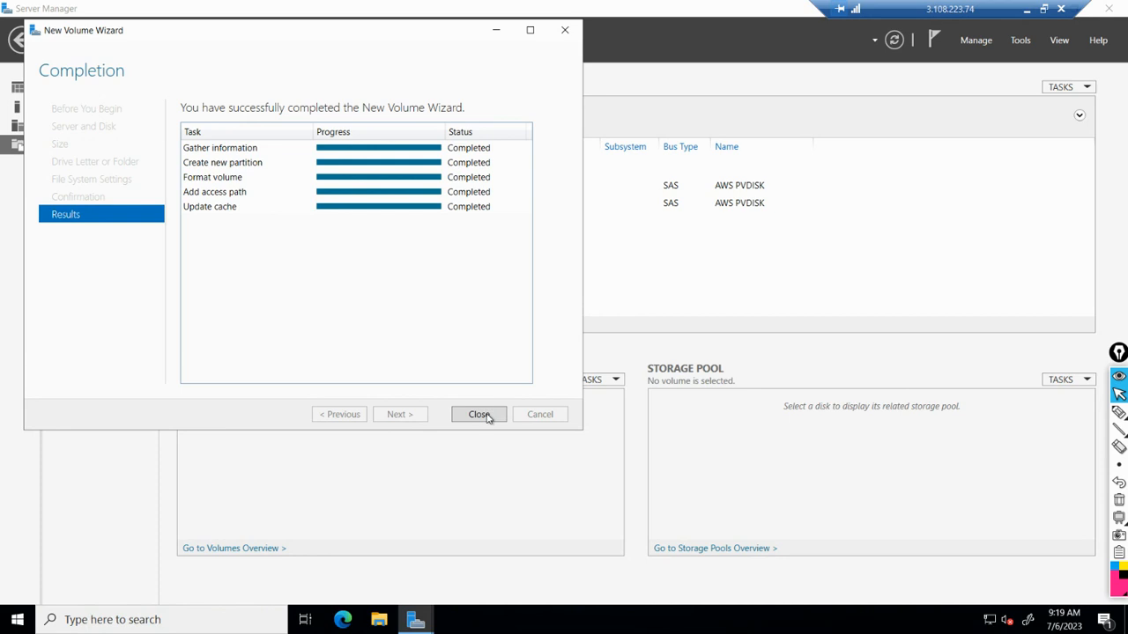
left_click(486, 416)
Minimize Server Manager, check the drives under This PC in File Explorer, and minimize the remote desktop session.
left_click_drag(908, 9, 693, 9)
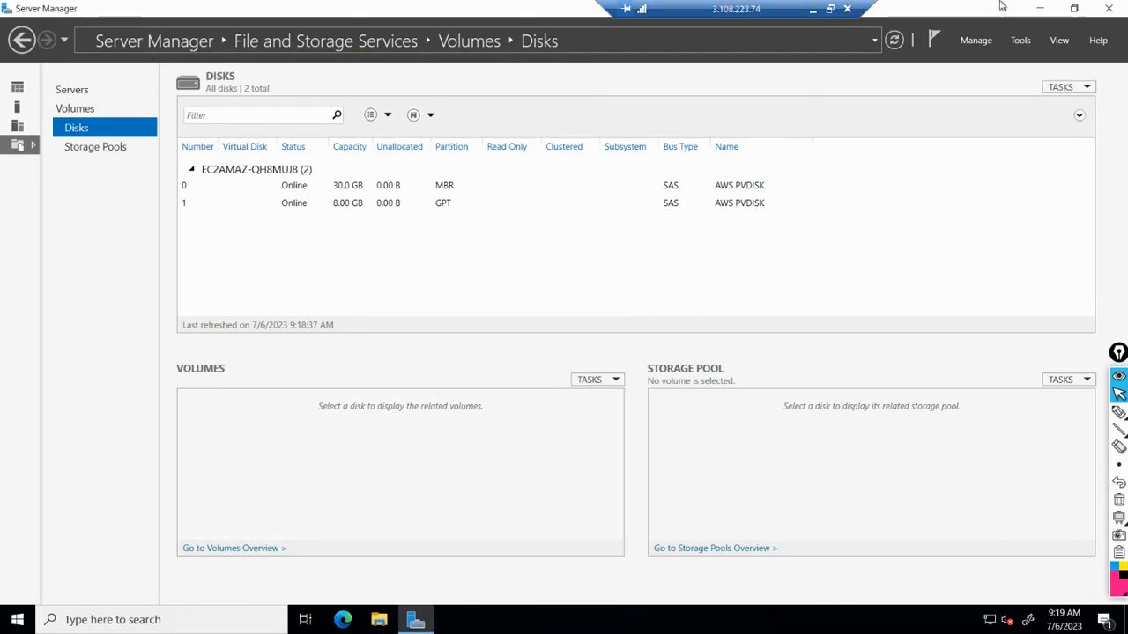
left_click(1039, 7)
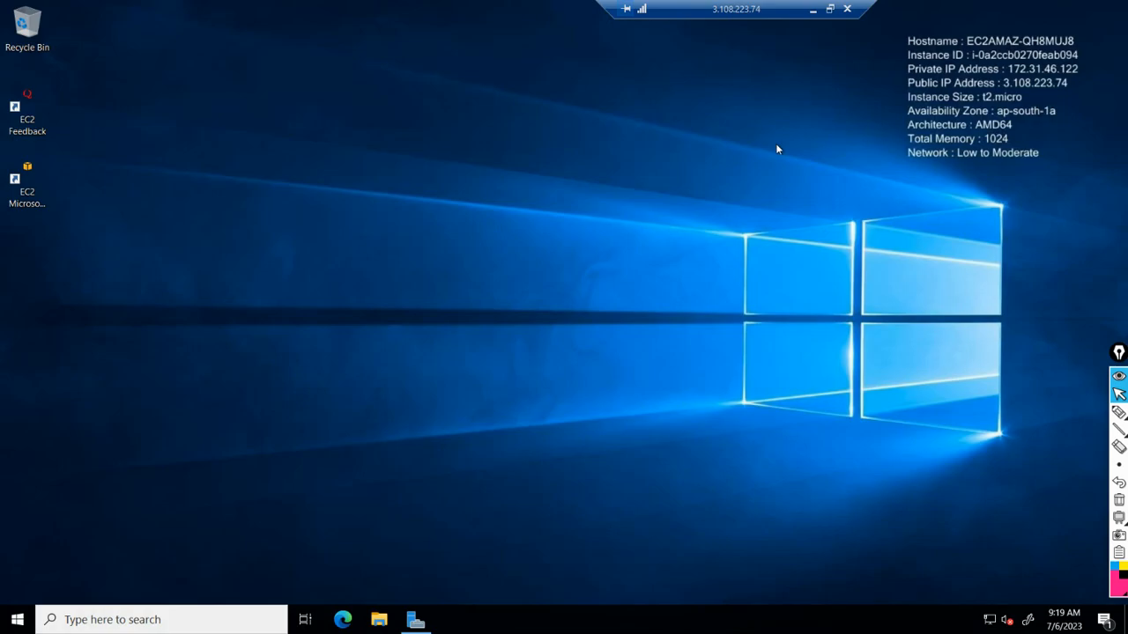
left_click(377, 619)
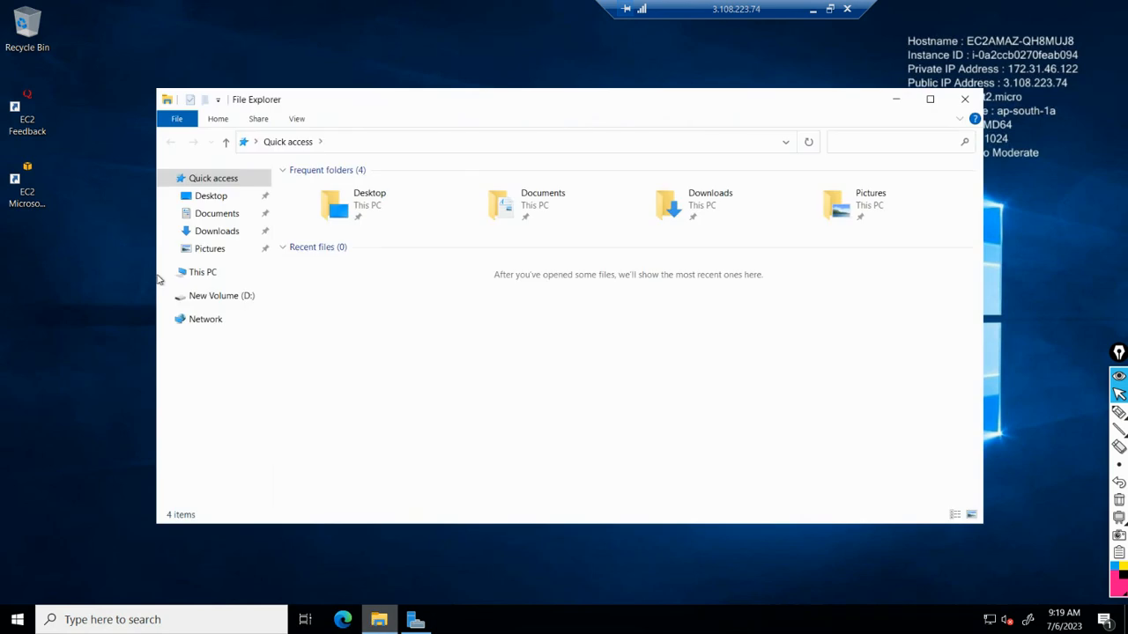
left_click(212, 275)
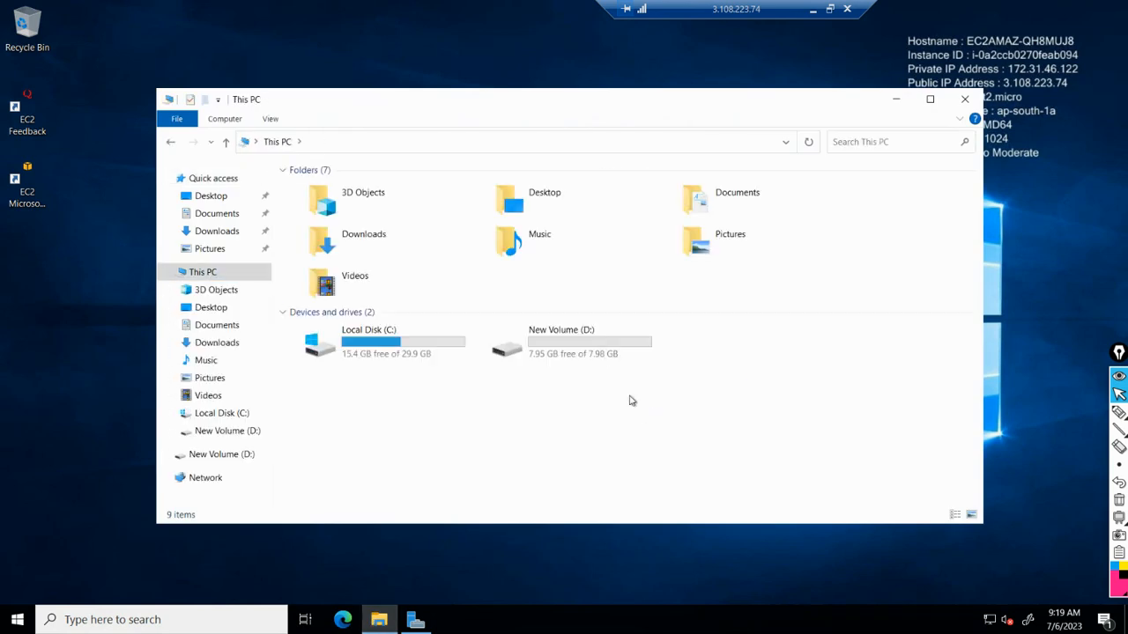
right_click(583, 386)
left_click(642, 446)
left_click(815, 11)
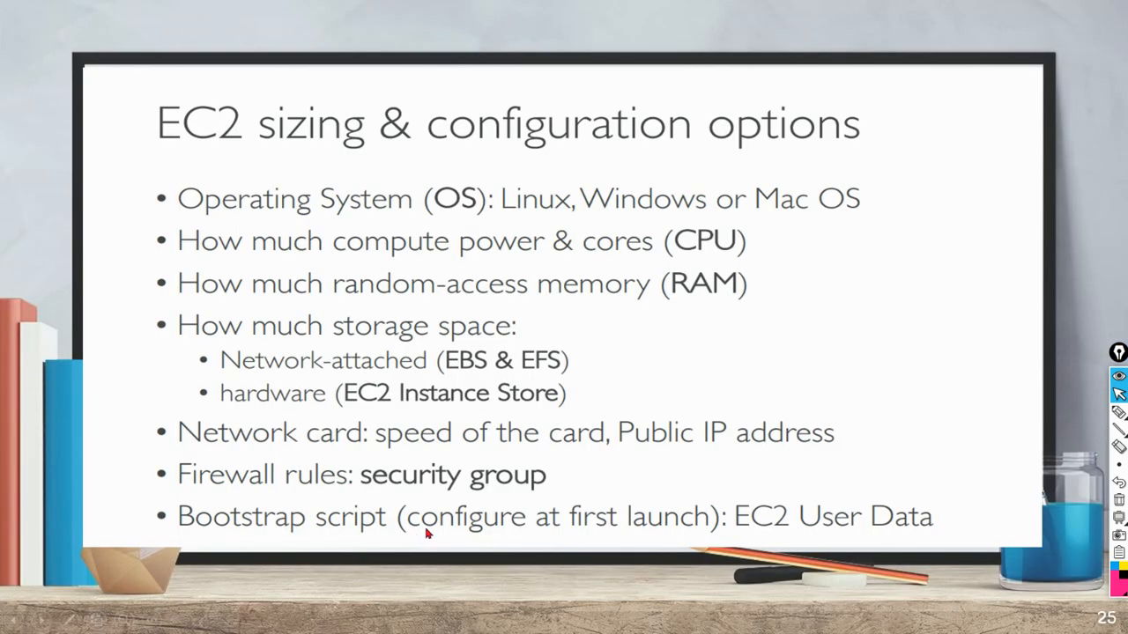
Switch to the AWS console in Chrome, view the EC2 instances list and open the Elastic Block Store volumes list.
key("super+d")
left_click(484, 617)
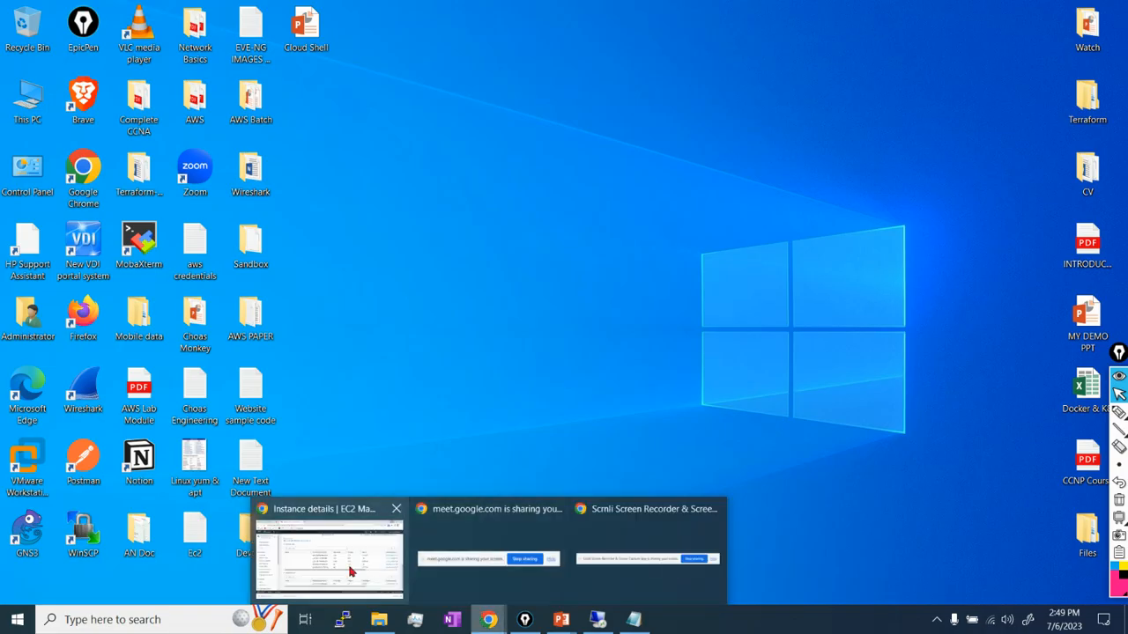
left_click(349, 573)
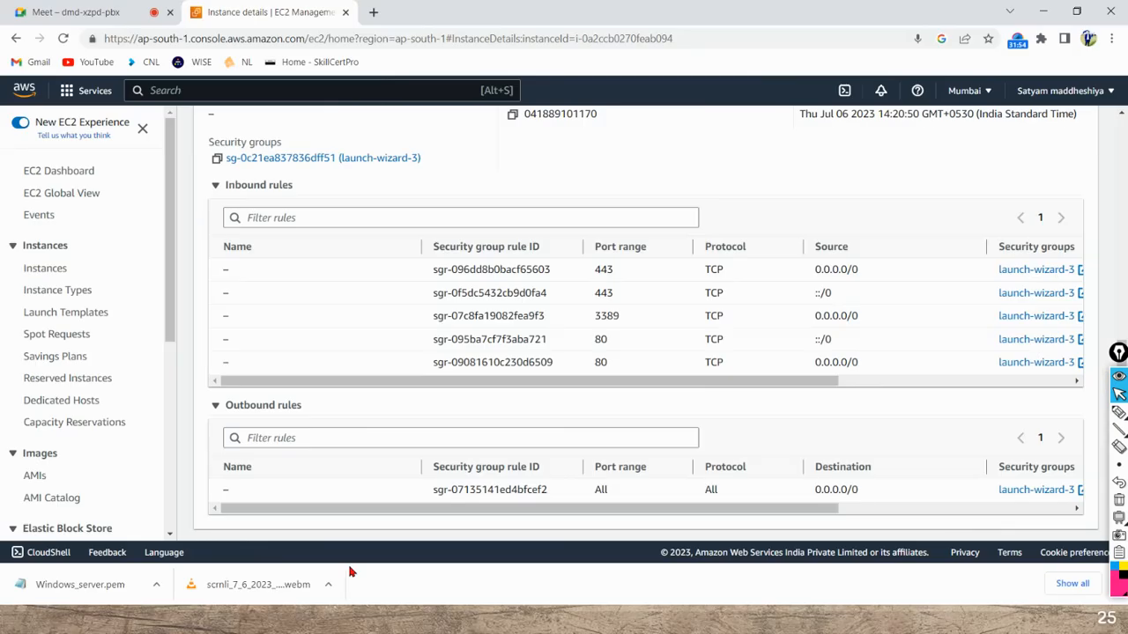
left_click(46, 270)
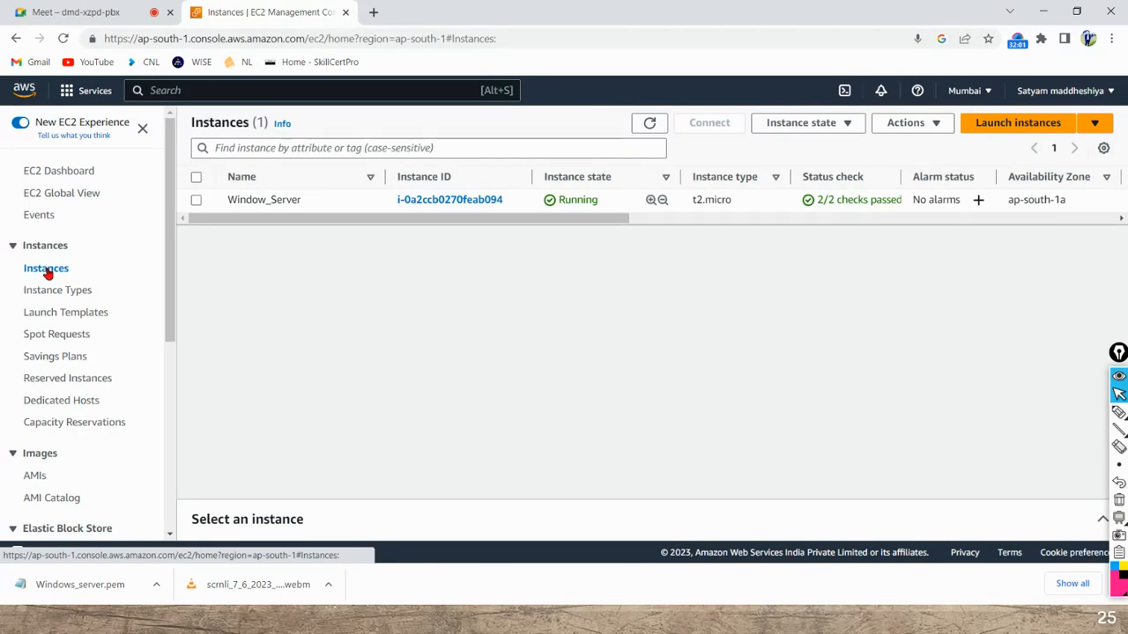
scroll(74, 300, "down", 1)
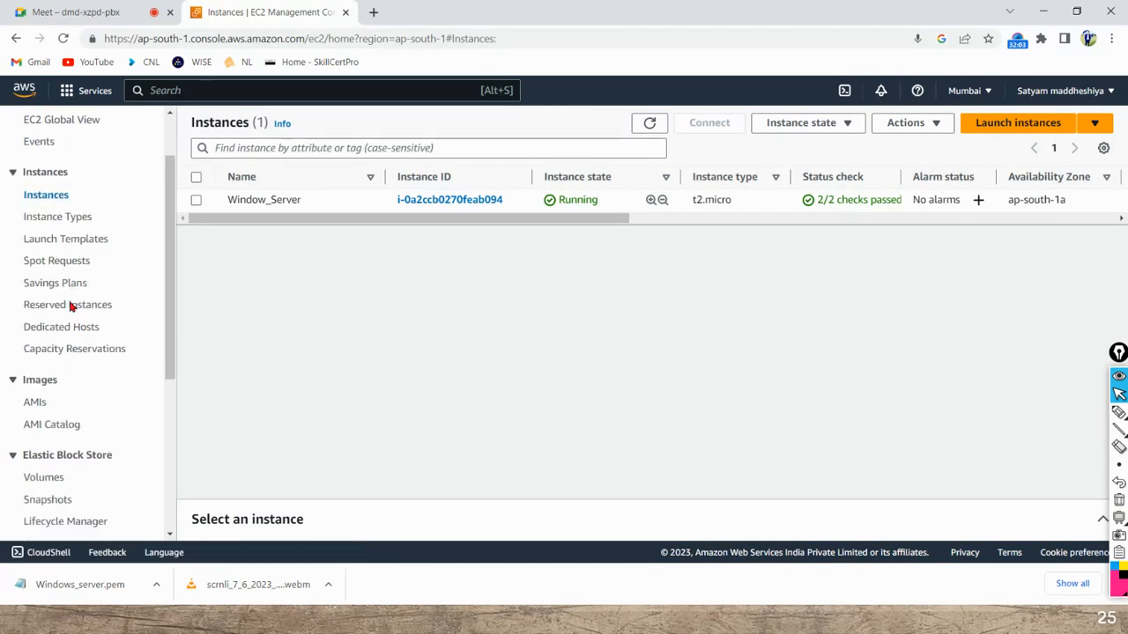
left_click(44, 477)
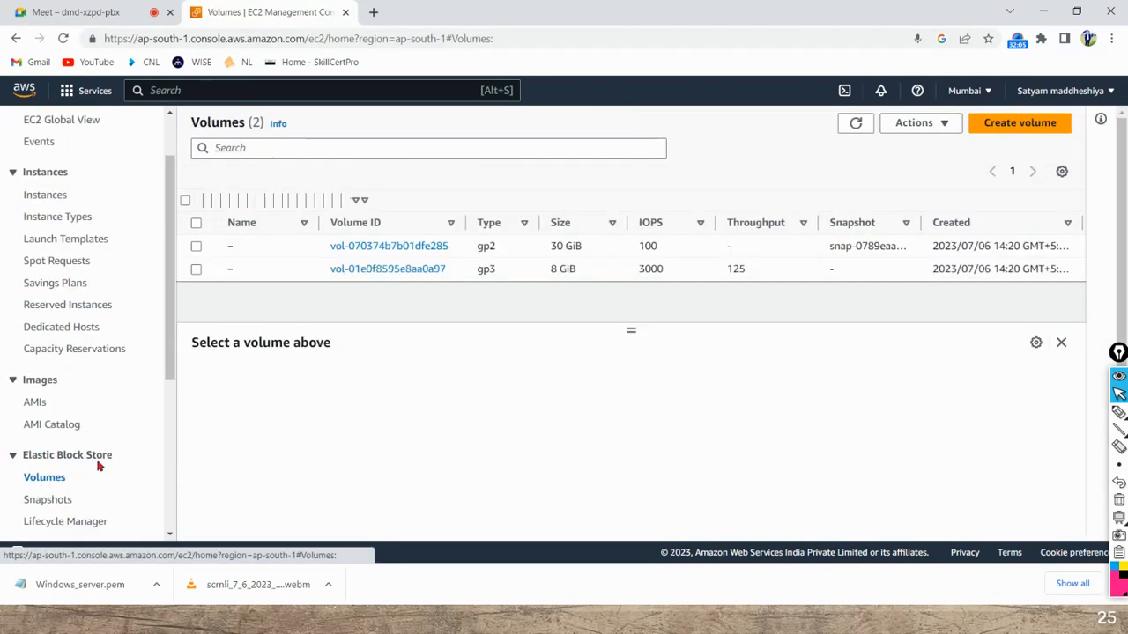
left_click(998, 129)
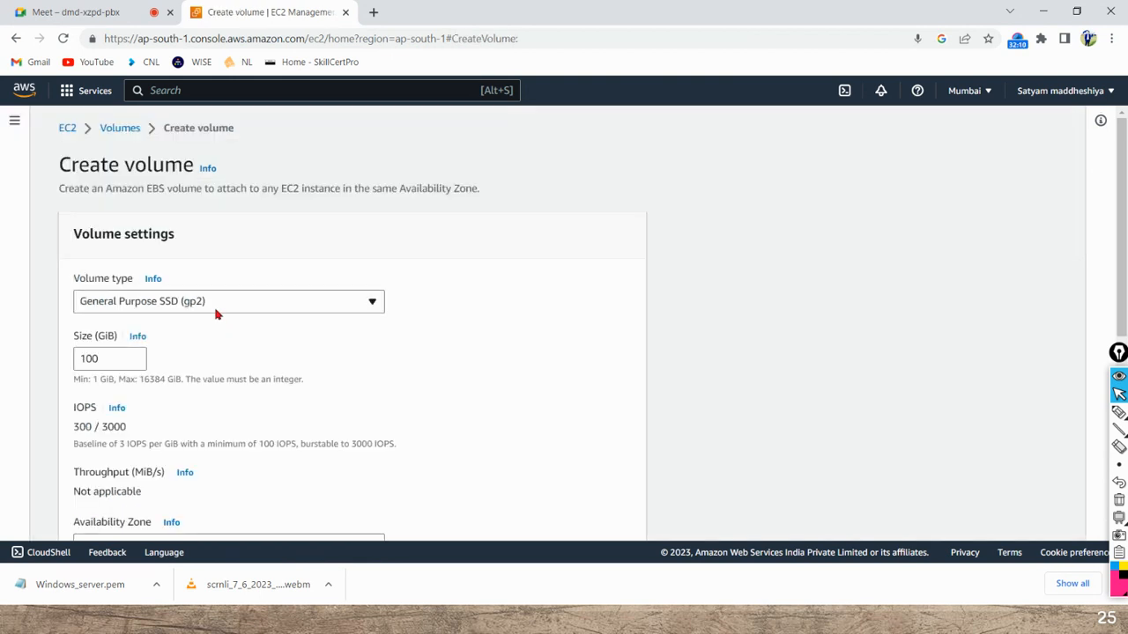
left_click(139, 360)
left_click(338, 361)
scroll(359, 402, "down", 2)
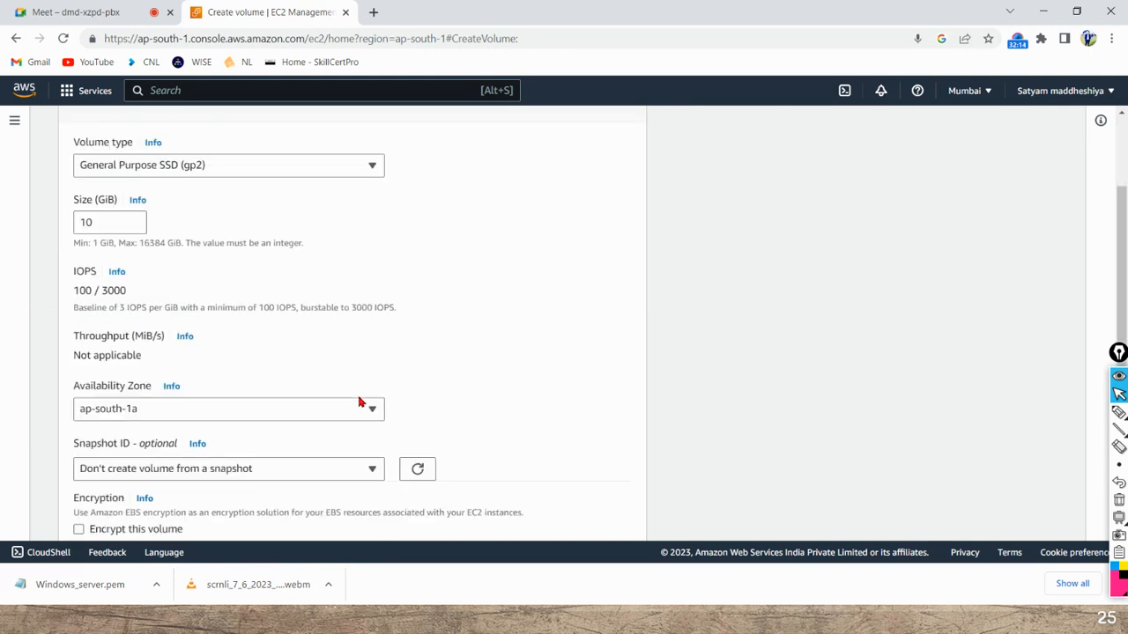
scroll(359, 402, "down", 2)
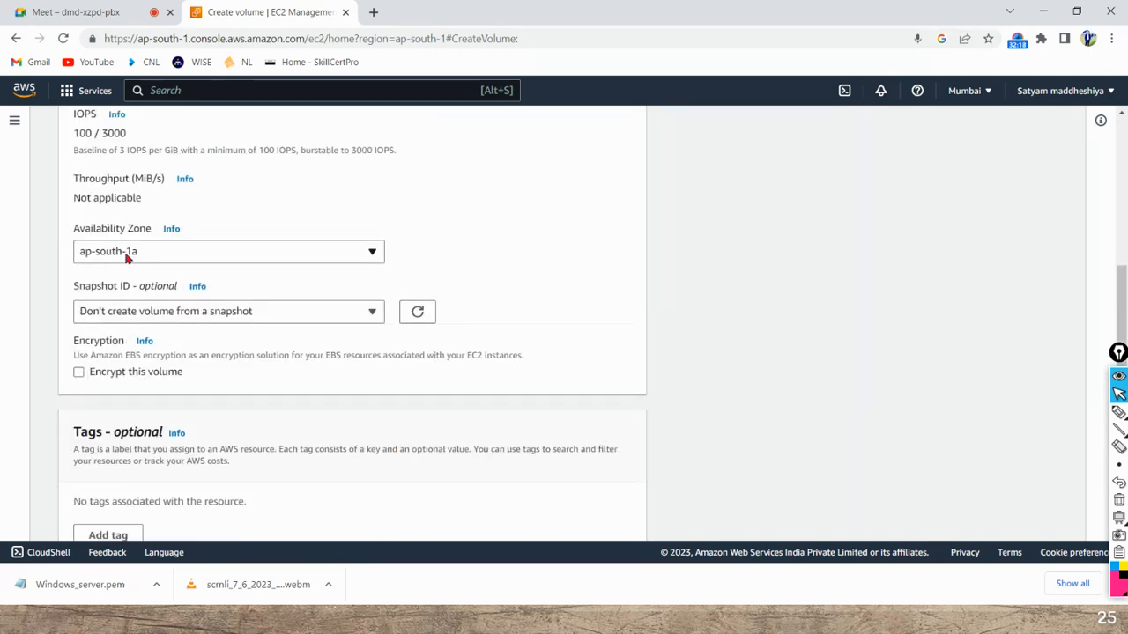
scroll(126, 256, "up", 3)
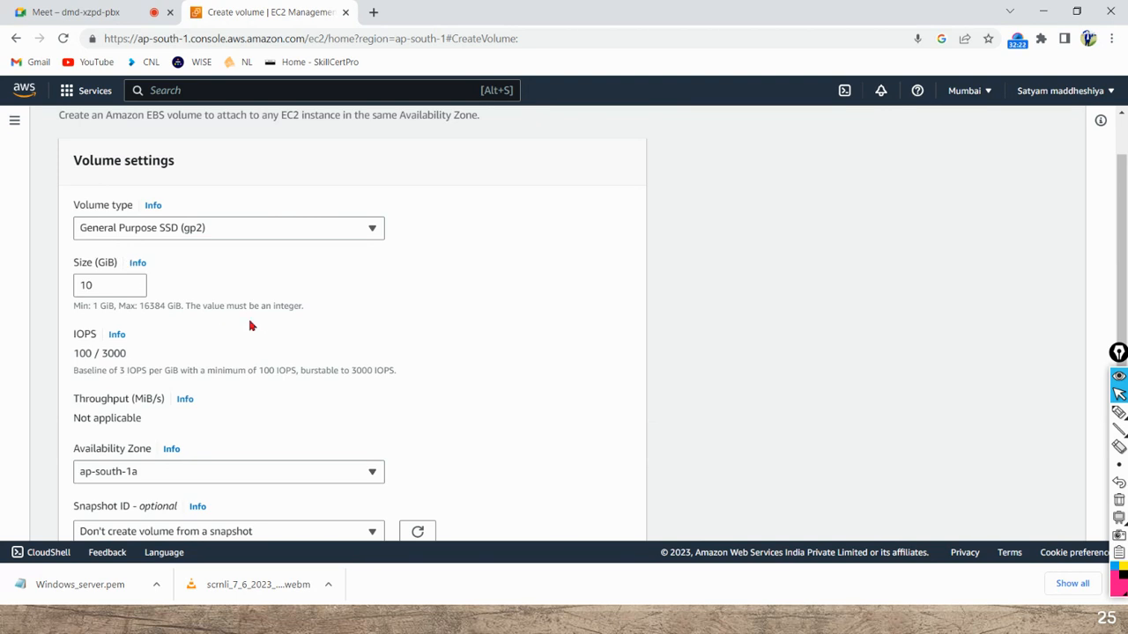
left_click_drag(147, 116, 222, 121)
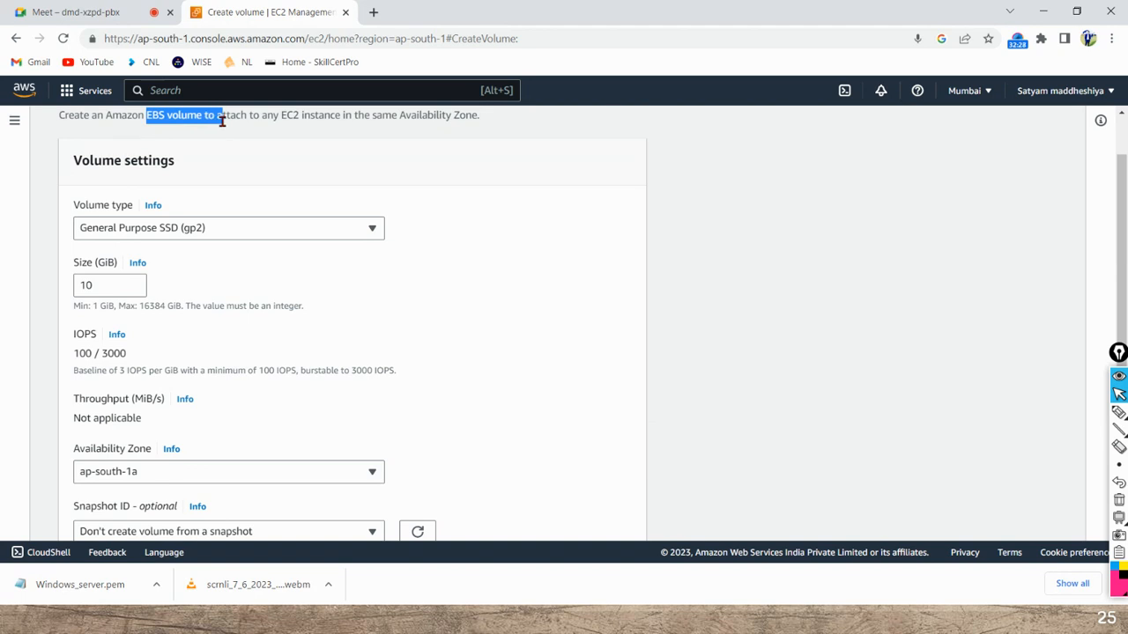
scroll(251, 202, "up", 1)
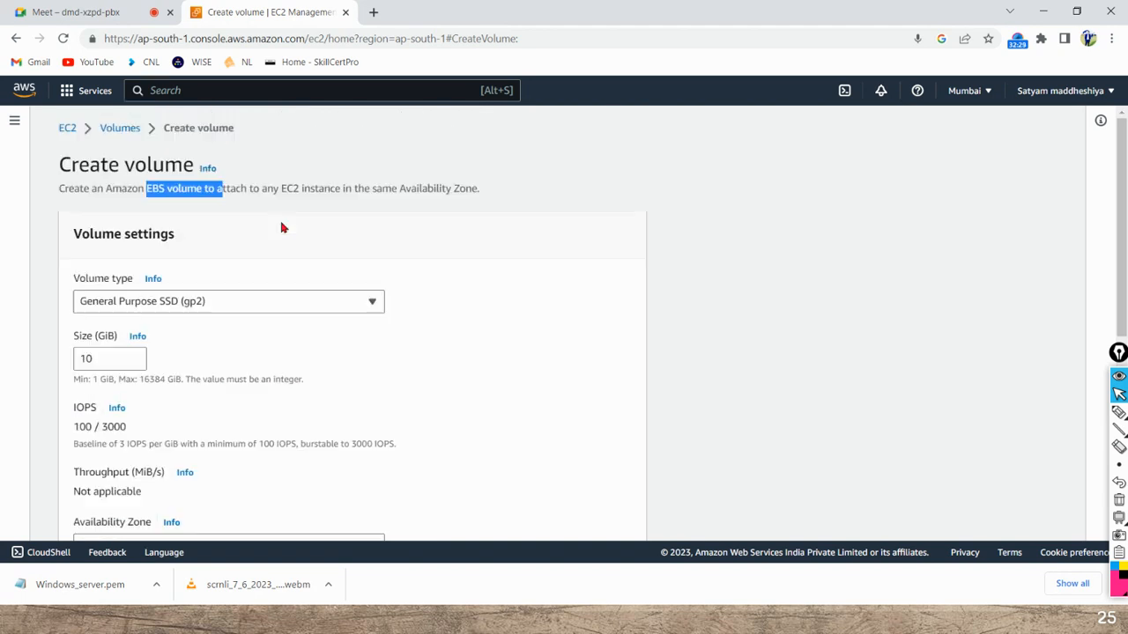
left_click(117, 130)
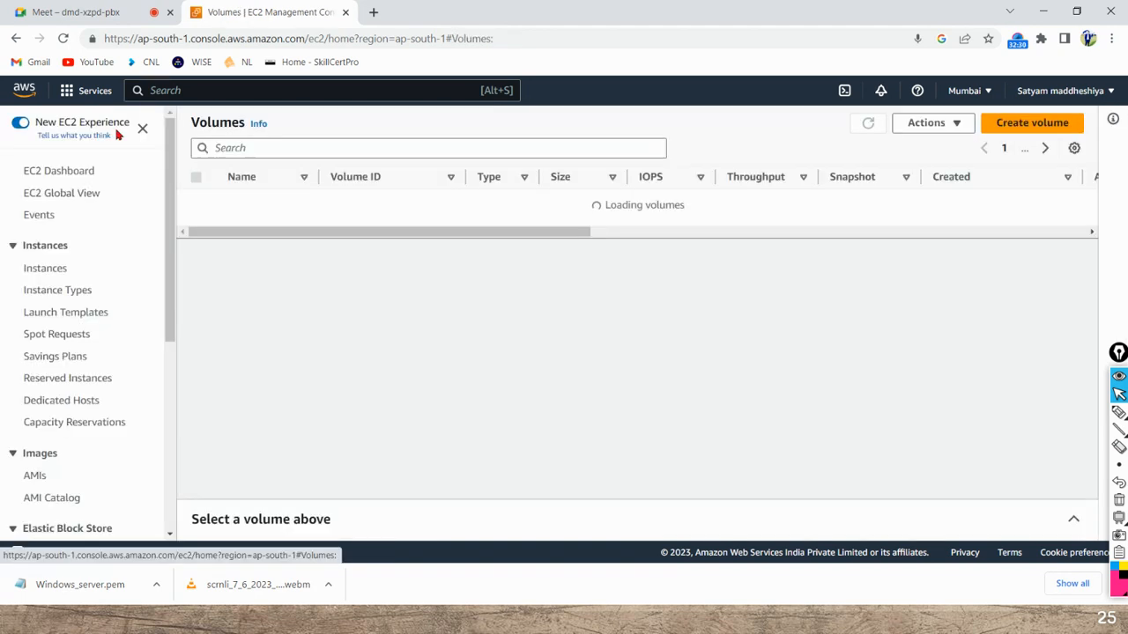
Check the Window_Server instance's Availability Zone in the EC2 instances list and return to the Elastic Block Store volumes list.
left_click(45, 270)
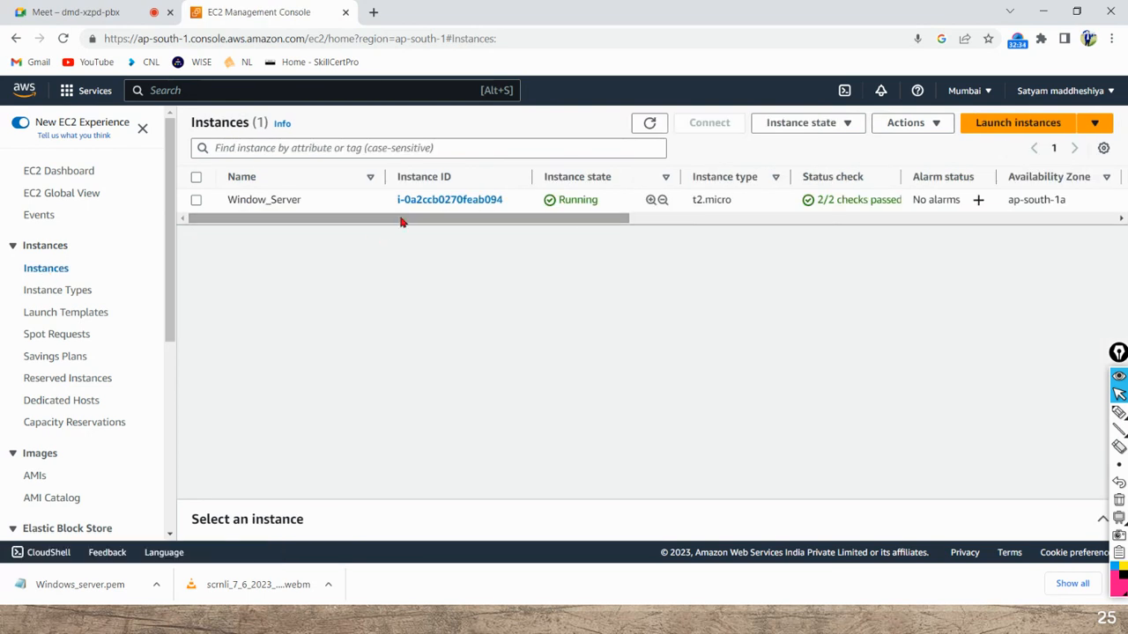
left_click_drag(400, 218, 603, 218)
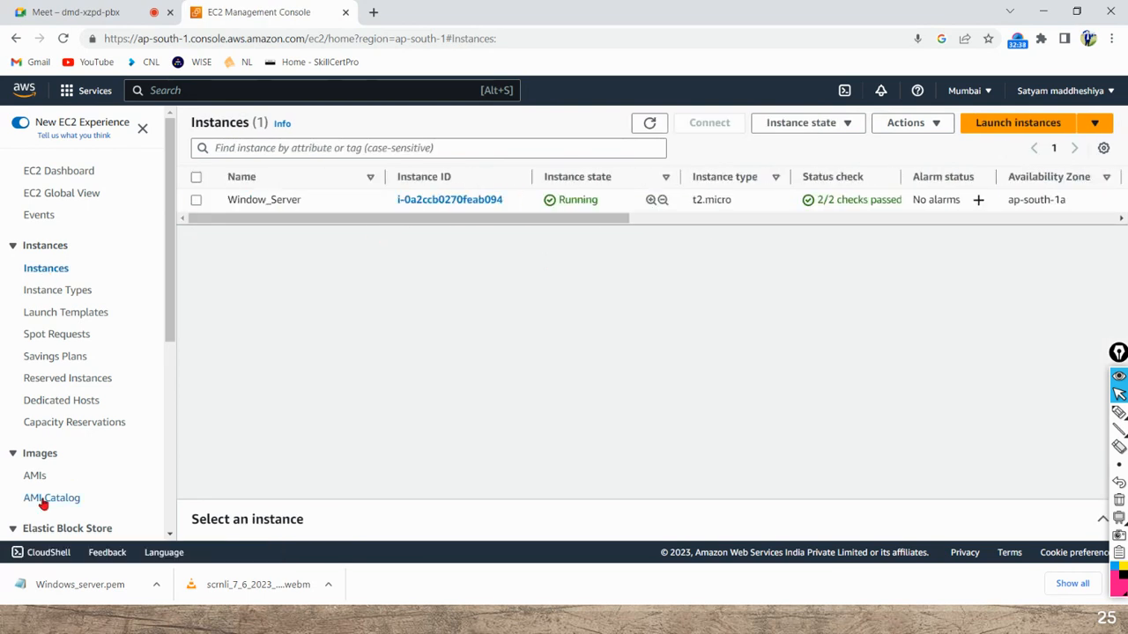
scroll(66, 438, "down", 2)
left_click(55, 414)
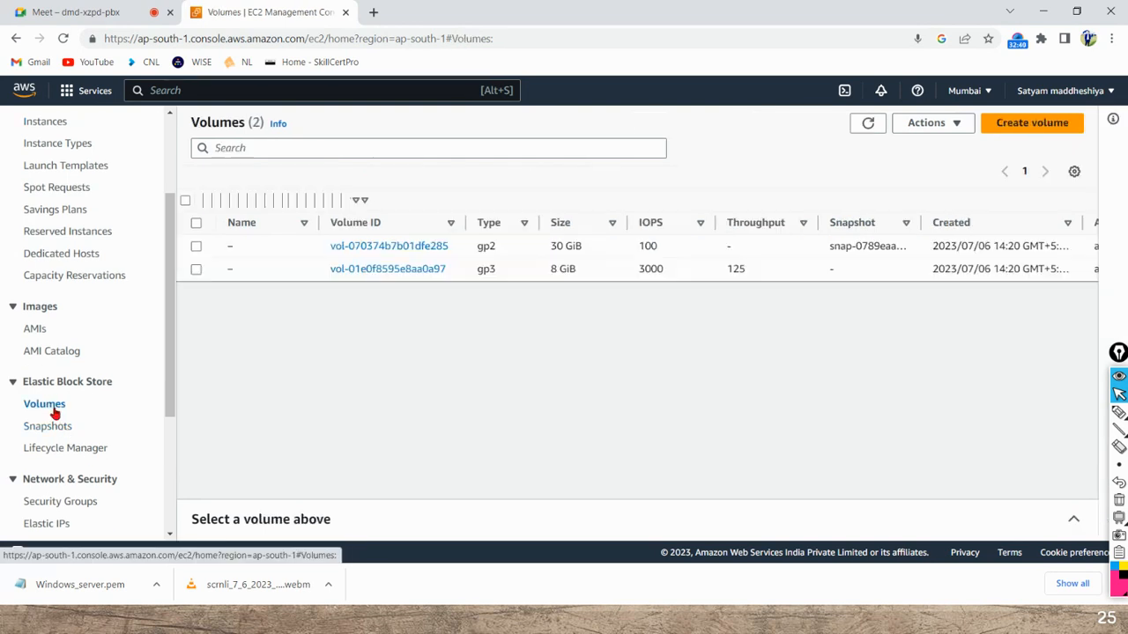
Start creating a new EBS volume of type General Purpose SSD (gp2) and set its size to 10 GiB.
left_click(1040, 128)
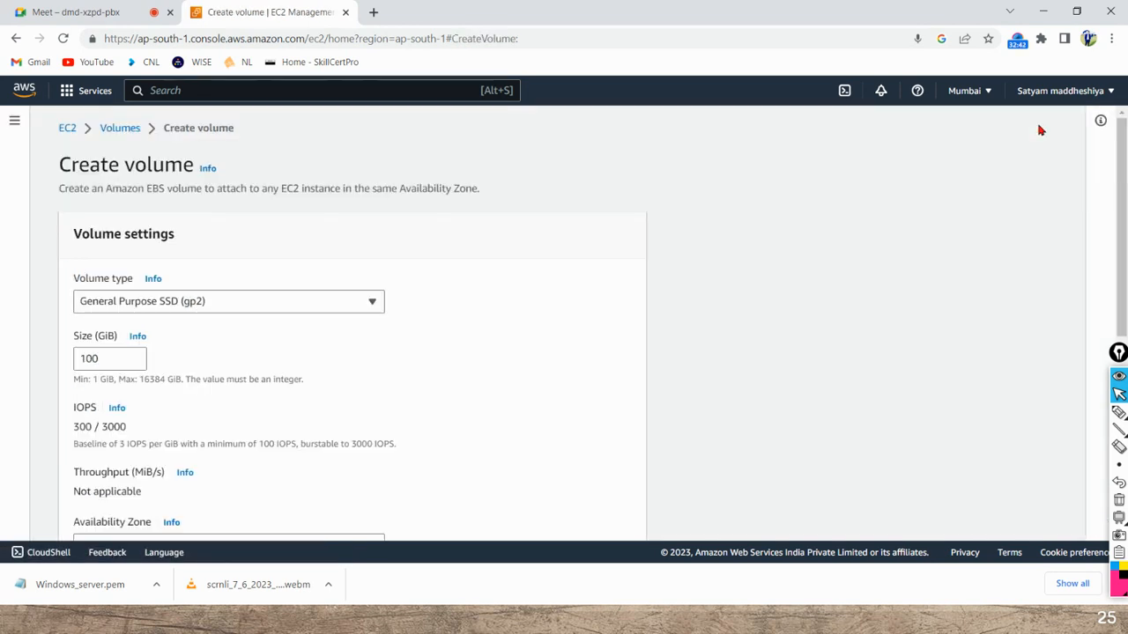
scroll(146, 226, "down", 2)
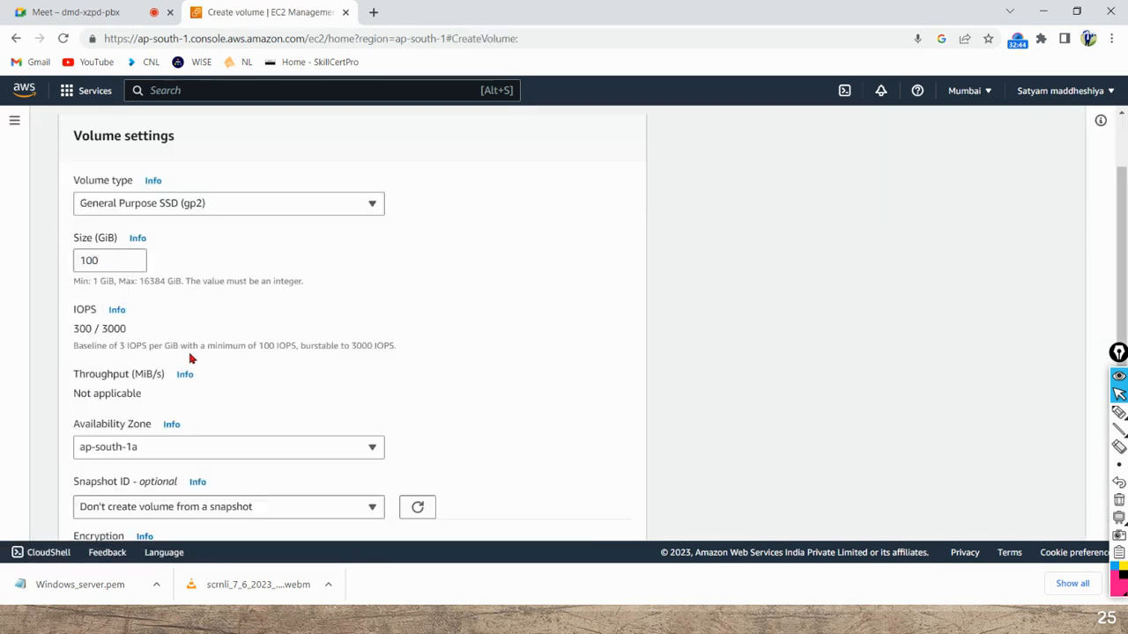
left_click(97, 217)
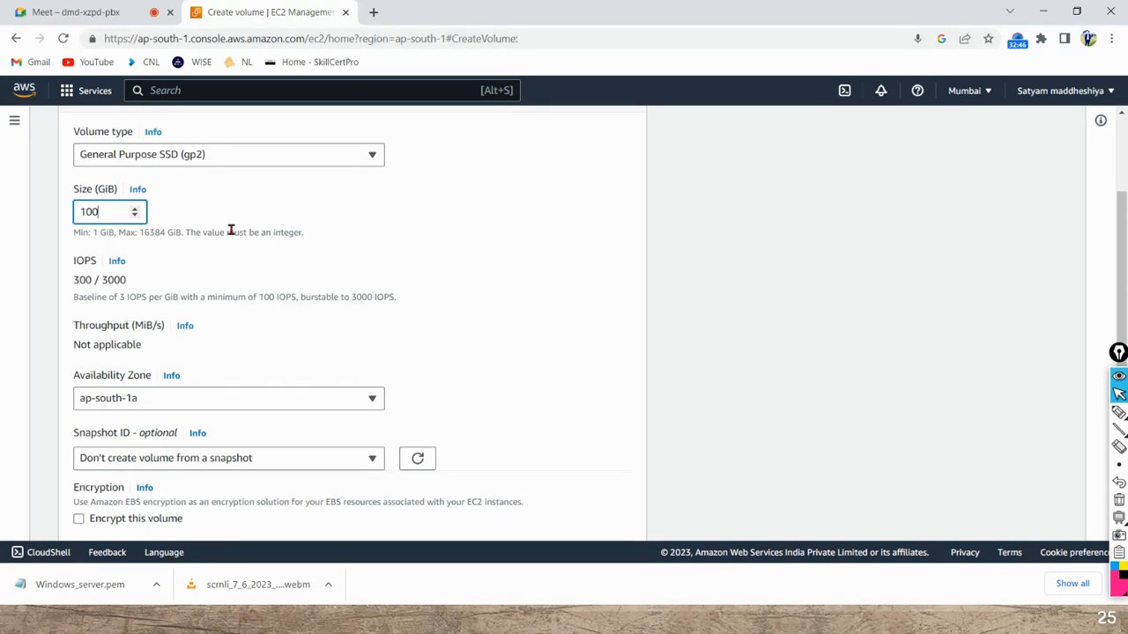
left_click(416, 276)
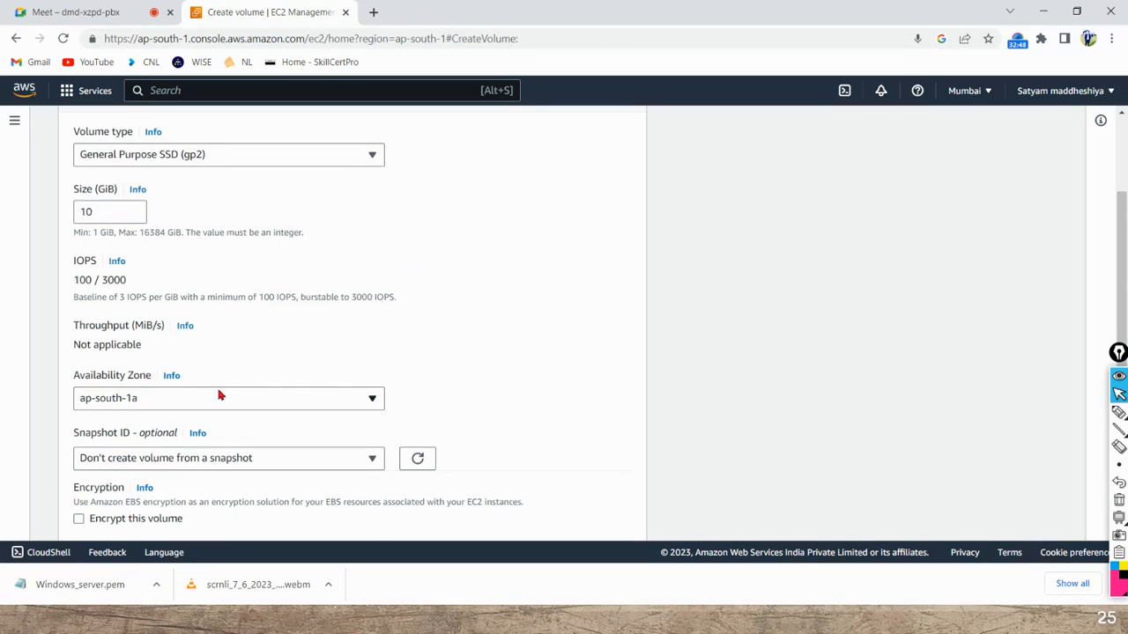
scroll(216, 370, "down", 1)
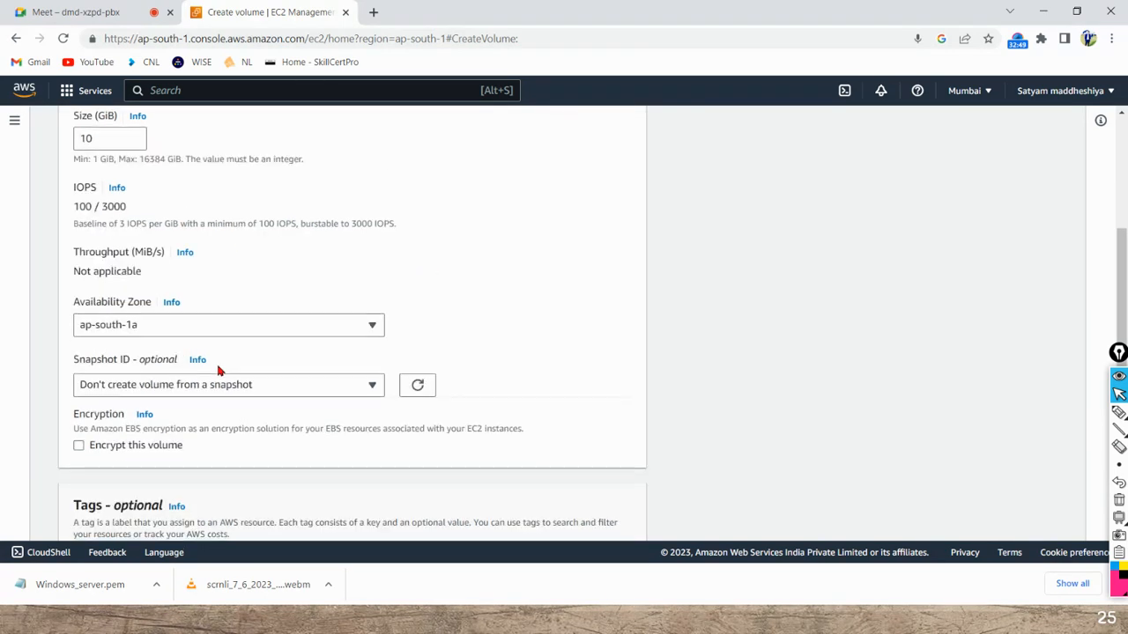
Review the Availability Zone choices for the new volume and keep ap-south-1a.
left_click(139, 330)
left_click(149, 374)
scroll(496, 256, "down", 2)
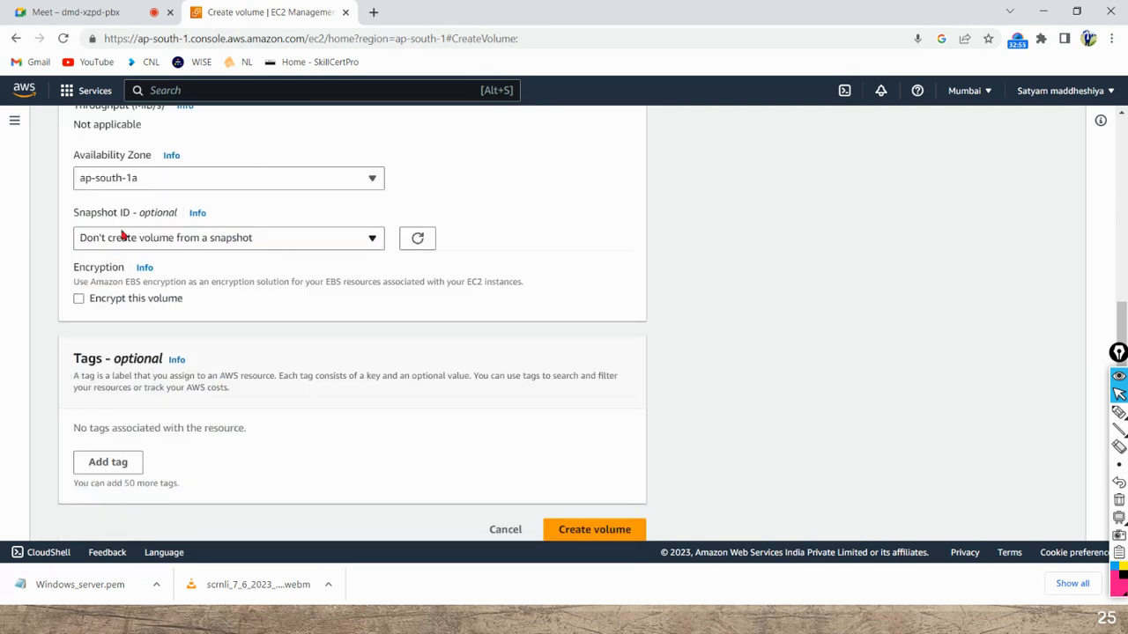
left_click(215, 187)
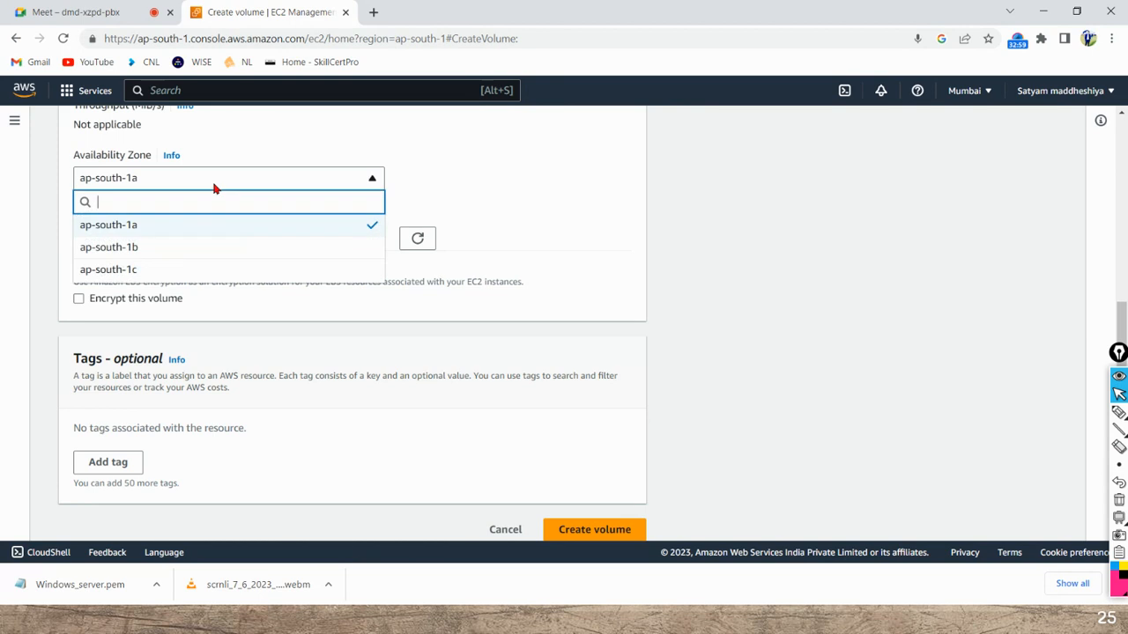
left_click(531, 195)
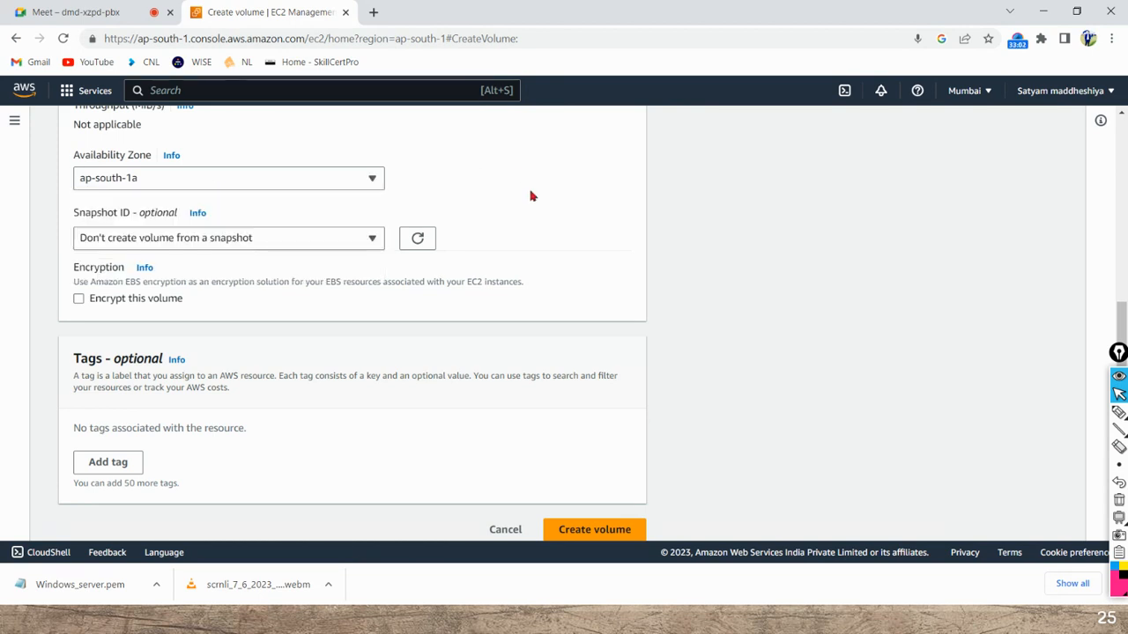
Add a tag to the new volume with the key Name and the value External volume.
left_click(111, 462)
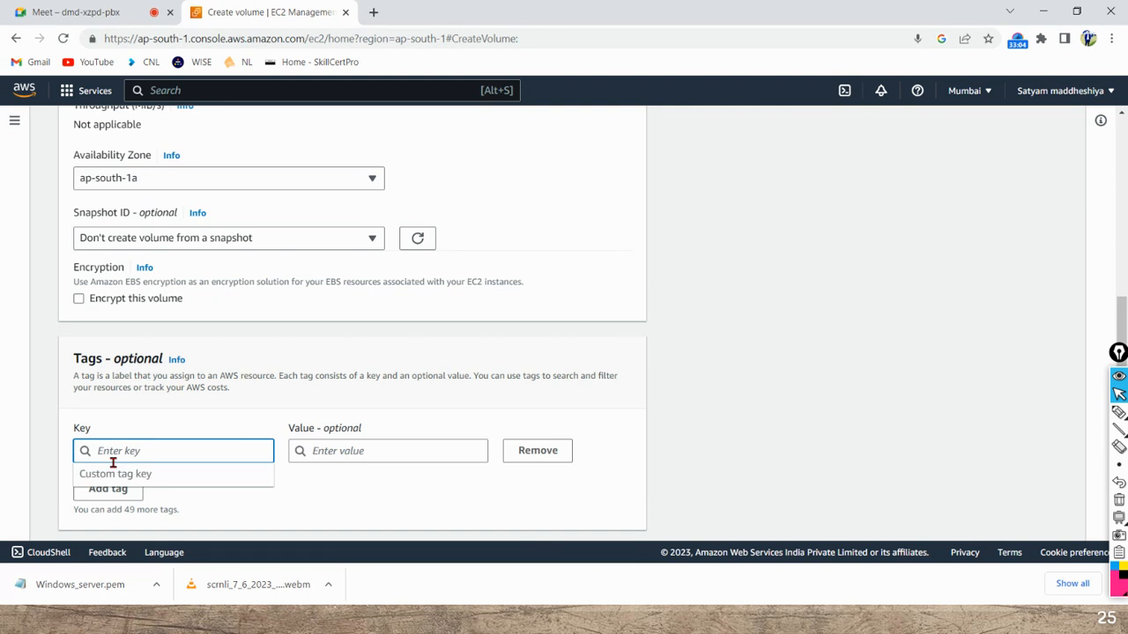
type("Nm")
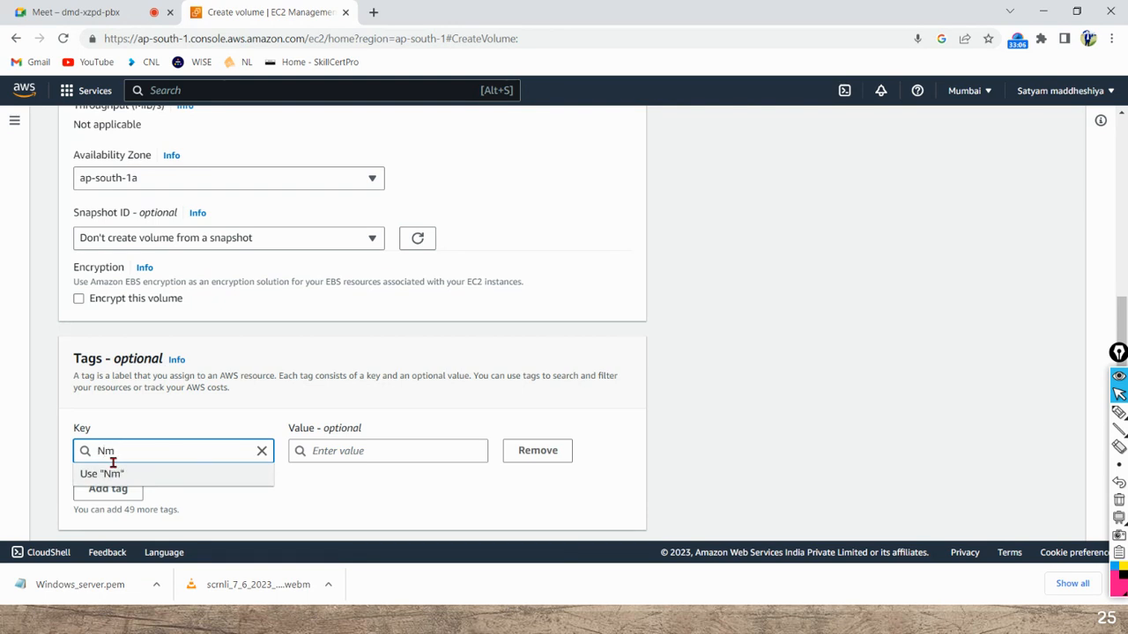
type("me")
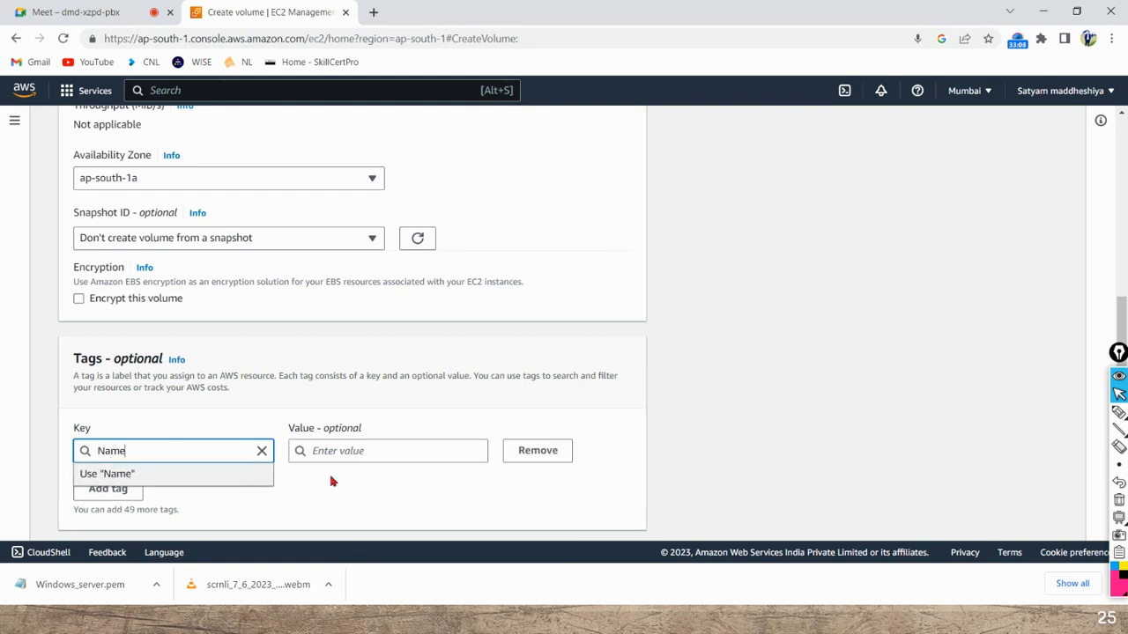
left_click(345, 454)
type("Ex")
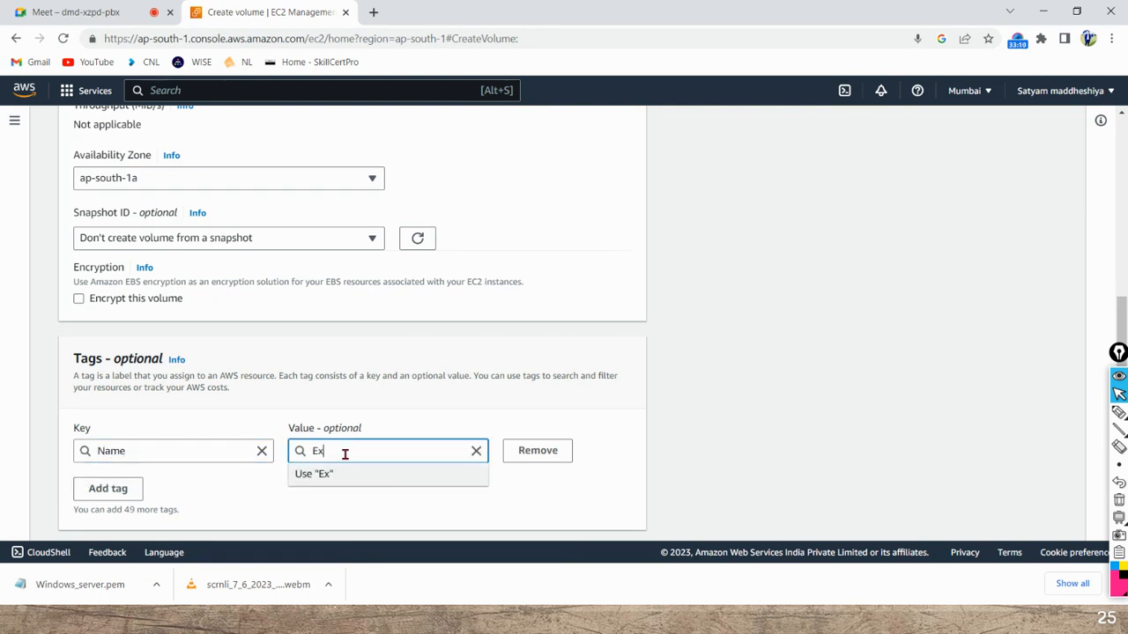
type("ternal volume")
left_click(411, 361)
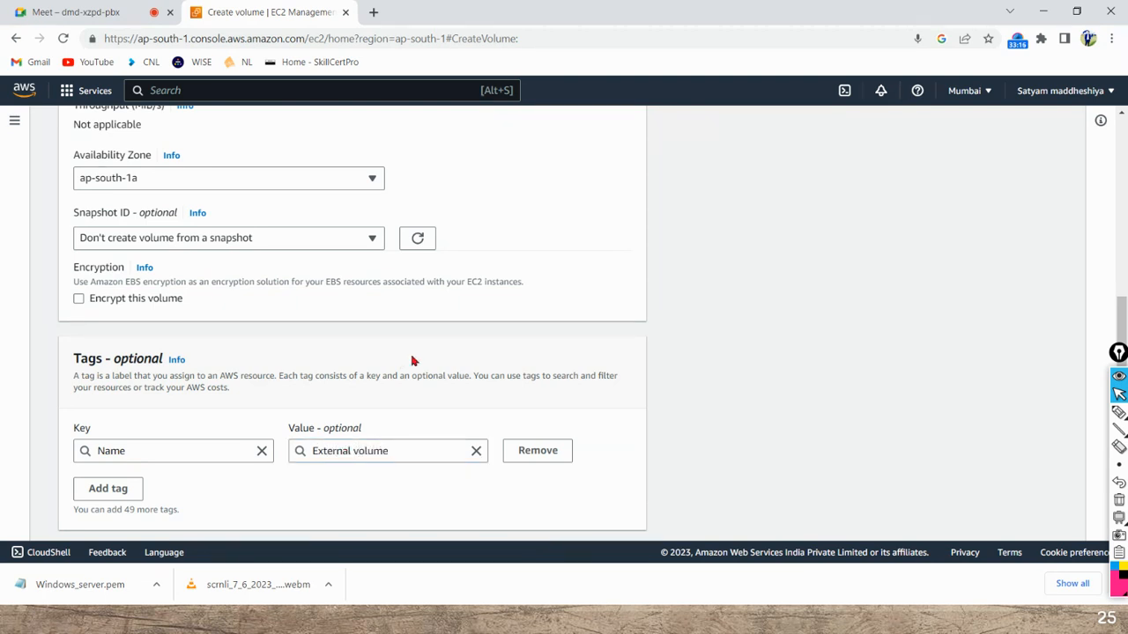
Review the snapshot choices and the KMS key choices for volume encryption, leaving encryption off and no snapshot selected.
left_click(327, 237)
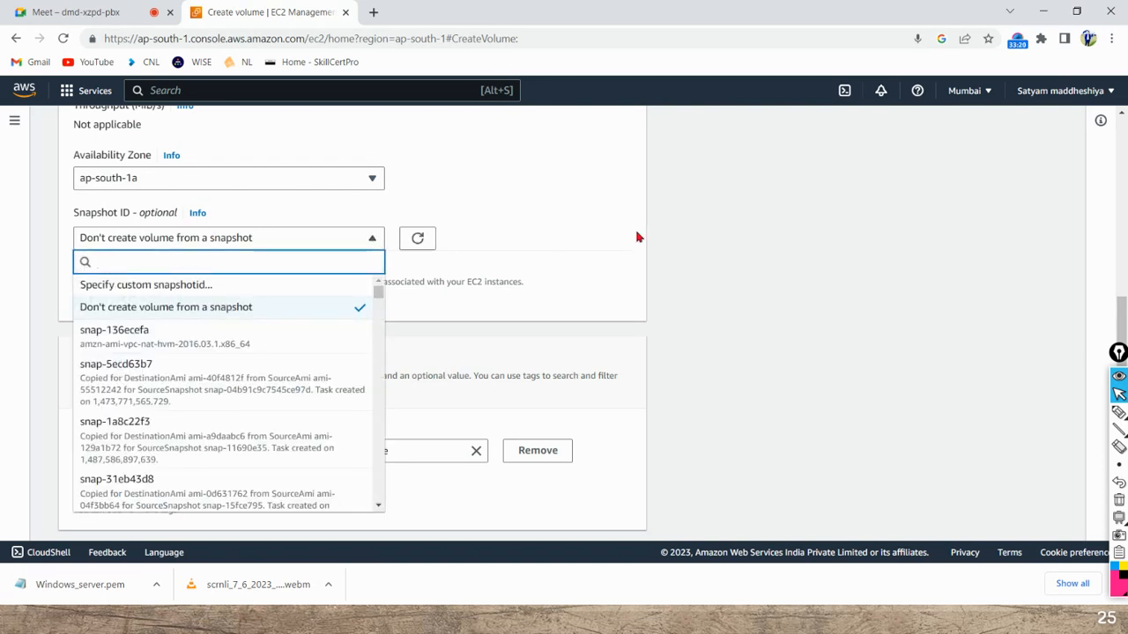
left_click(869, 325)
scroll(872, 328, "down", 1)
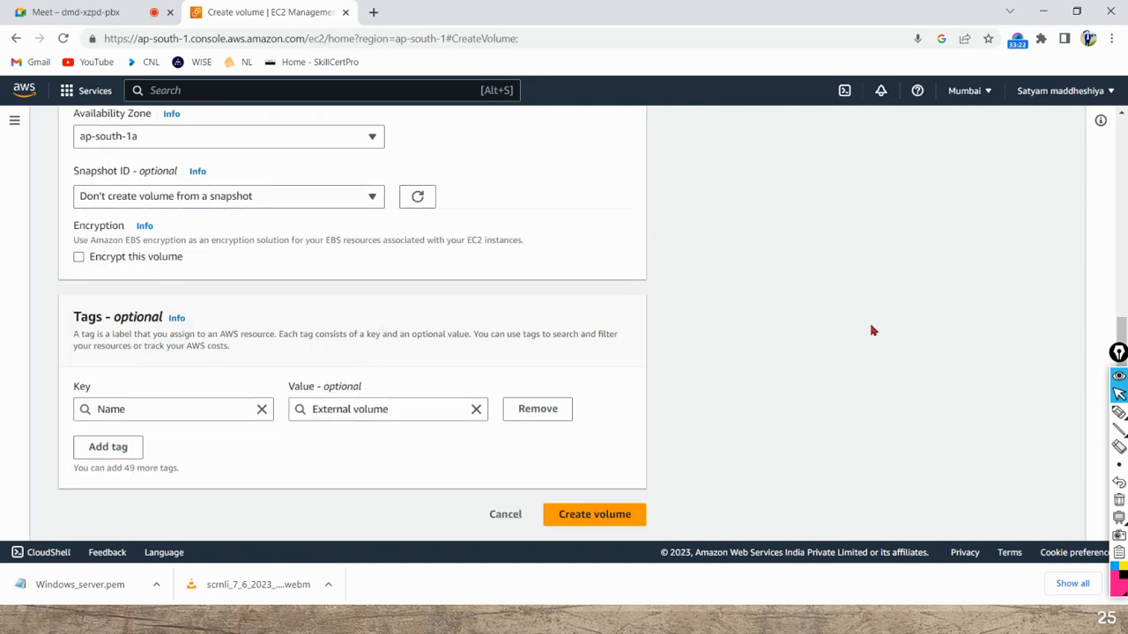
left_click(79, 257)
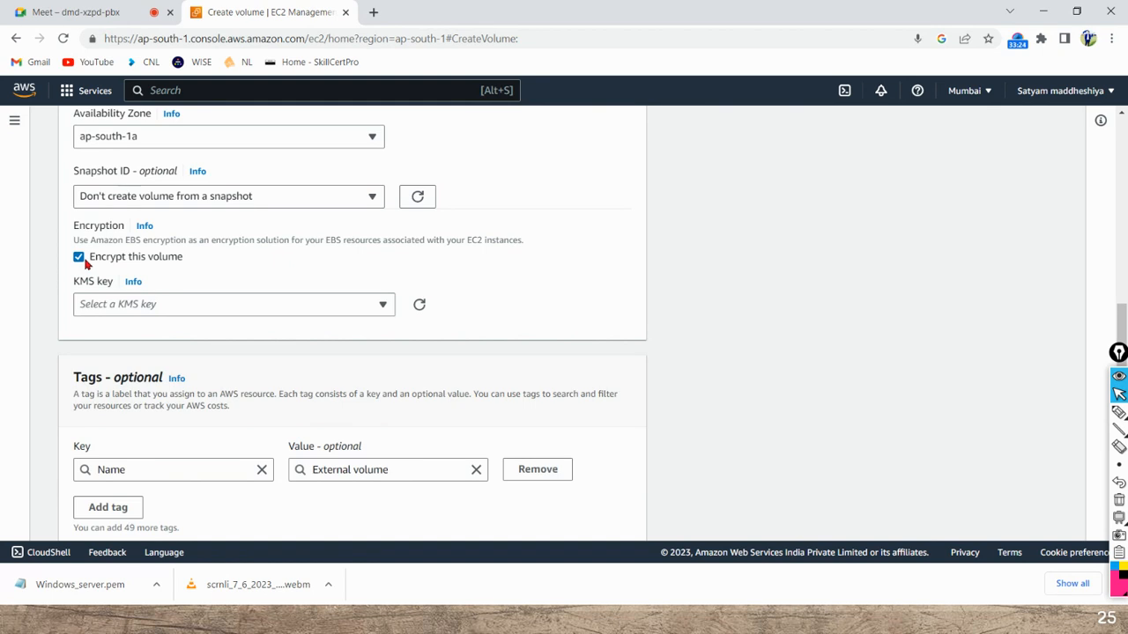
left_click(182, 307)
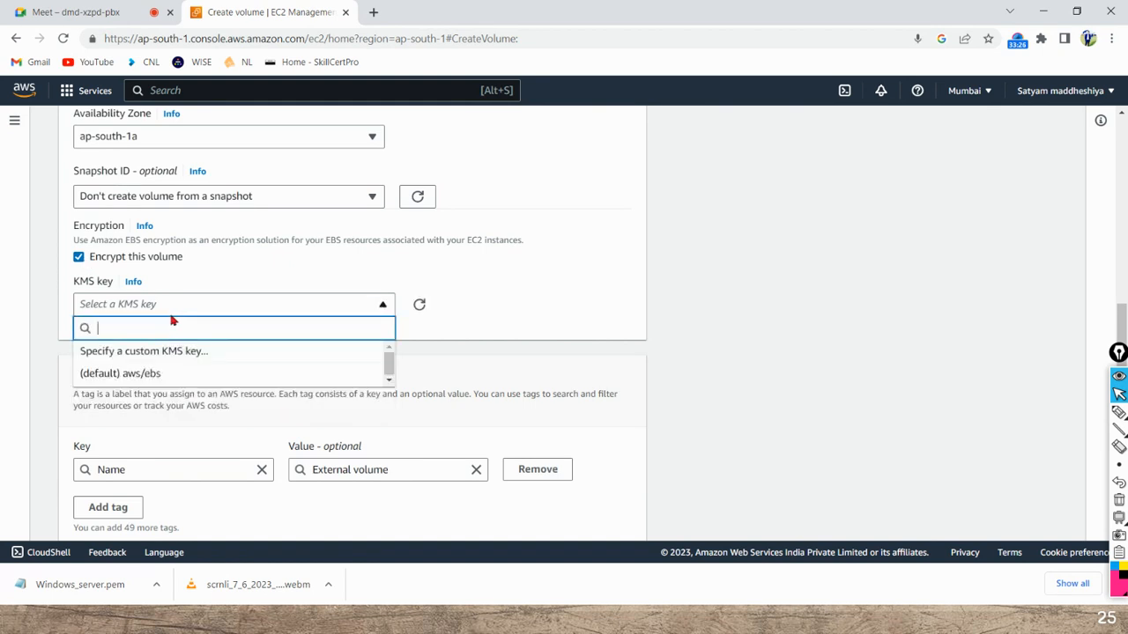
left_click(362, 266)
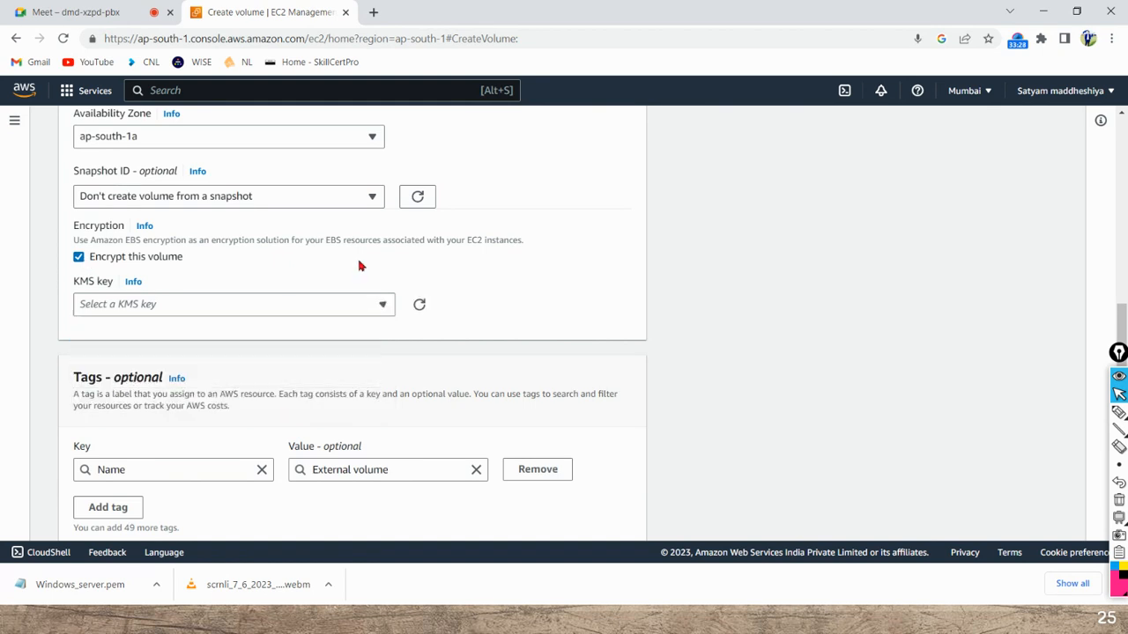
left_click(79, 256)
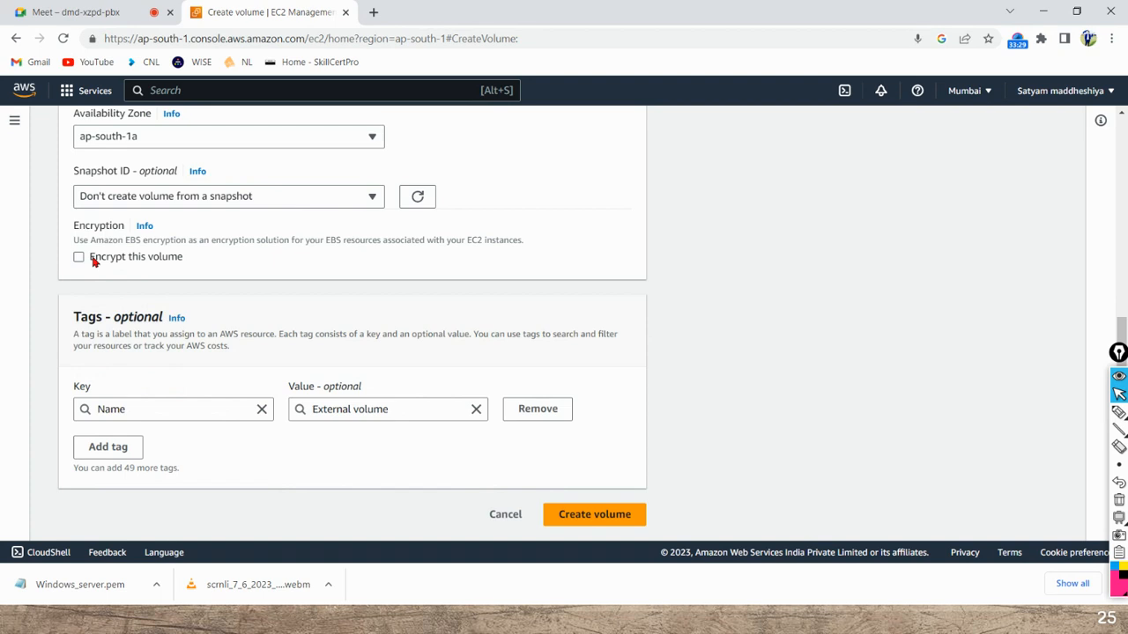
Create the volume with the entered settings and refresh the volumes list.
left_click(592, 516)
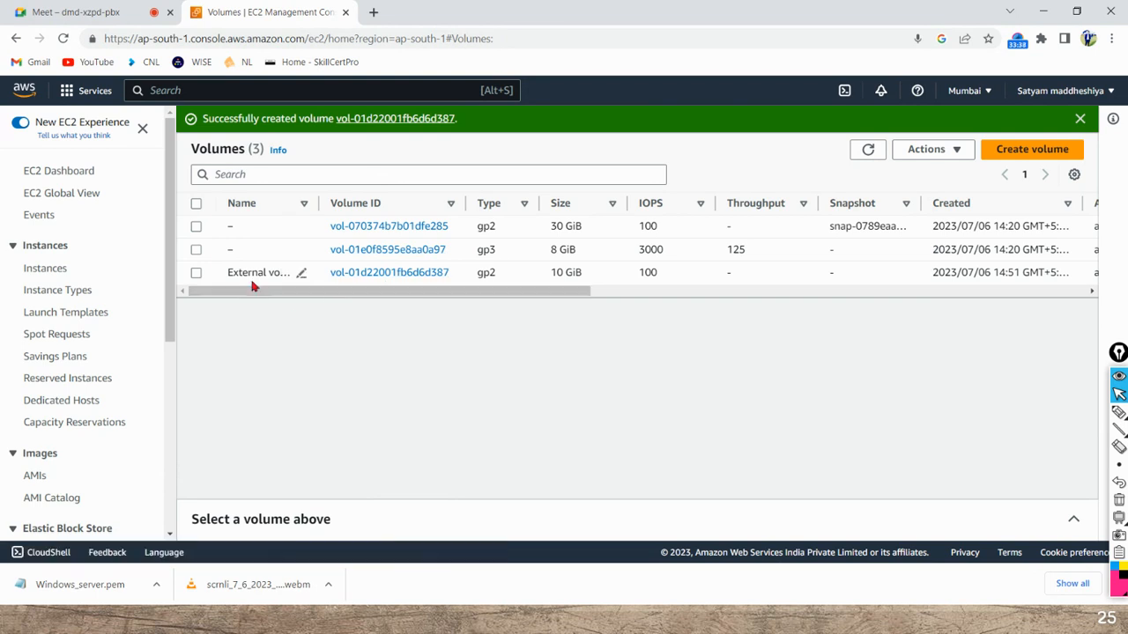
mouse_move(511, 291)
left_mouse_down()
mouse_move(587, 303)
mouse_move(506, 297)
left_mouse_up()
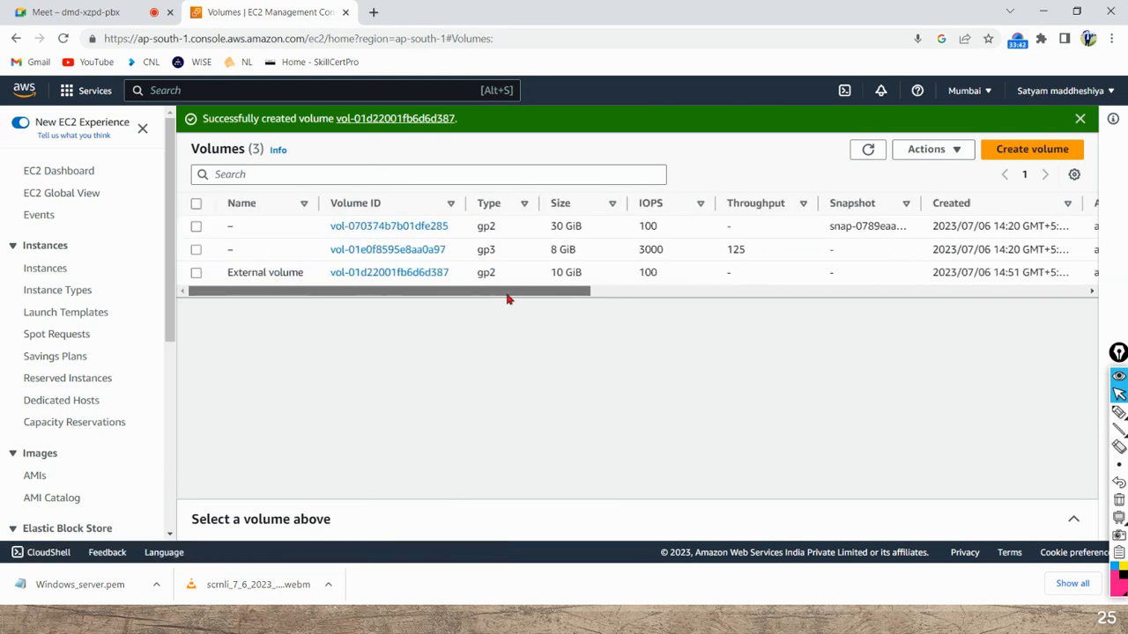
left_click(867, 151)
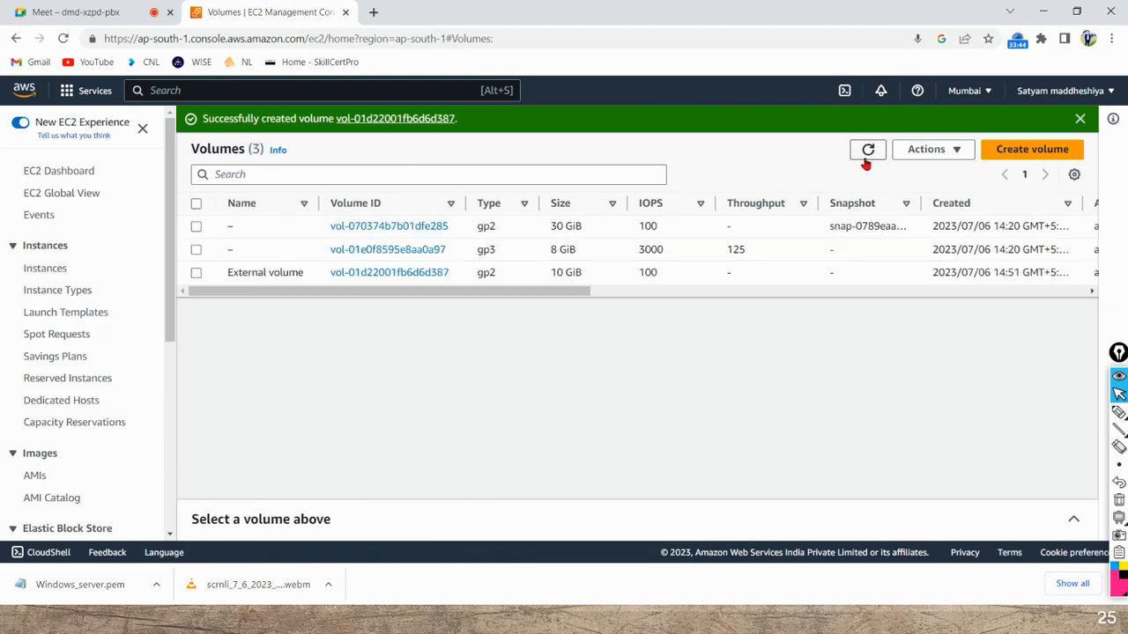
Compare the volume state of External volume with the states of the 30 GiB and 8 GiB volumes.
left_click_drag(574, 292, 781, 285)
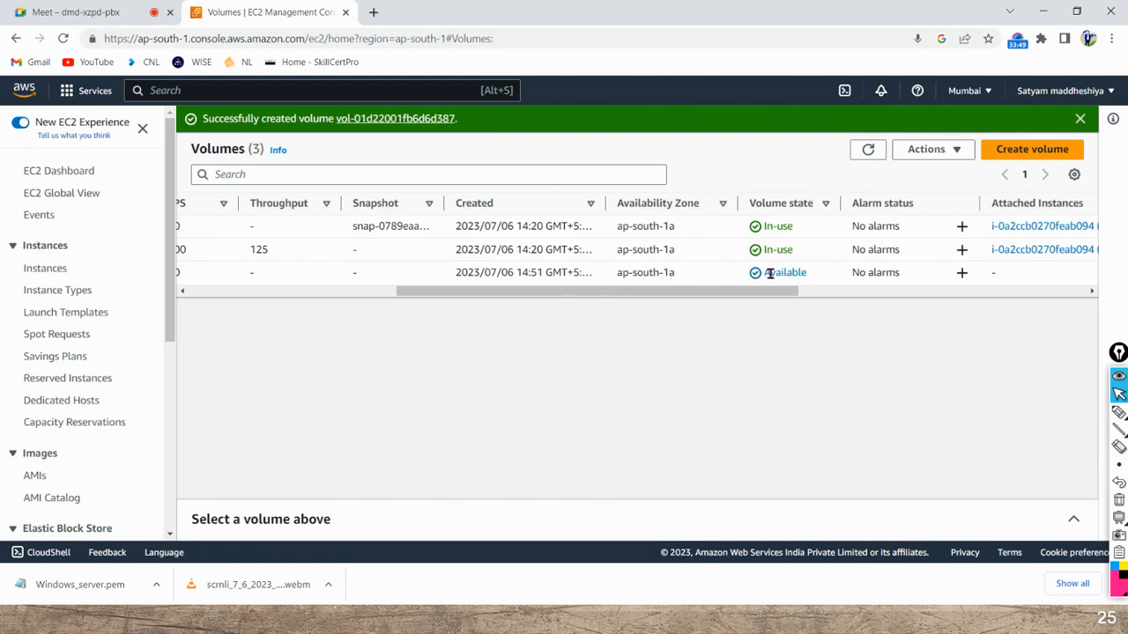
left_click(767, 227)
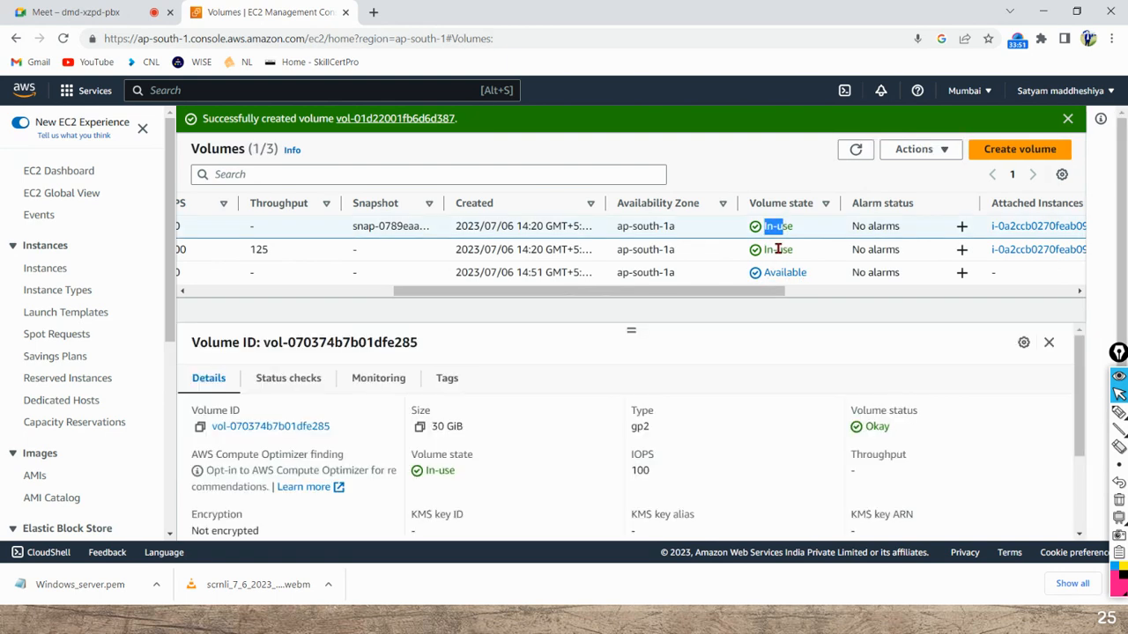
left_click(769, 251)
double_click(772, 273)
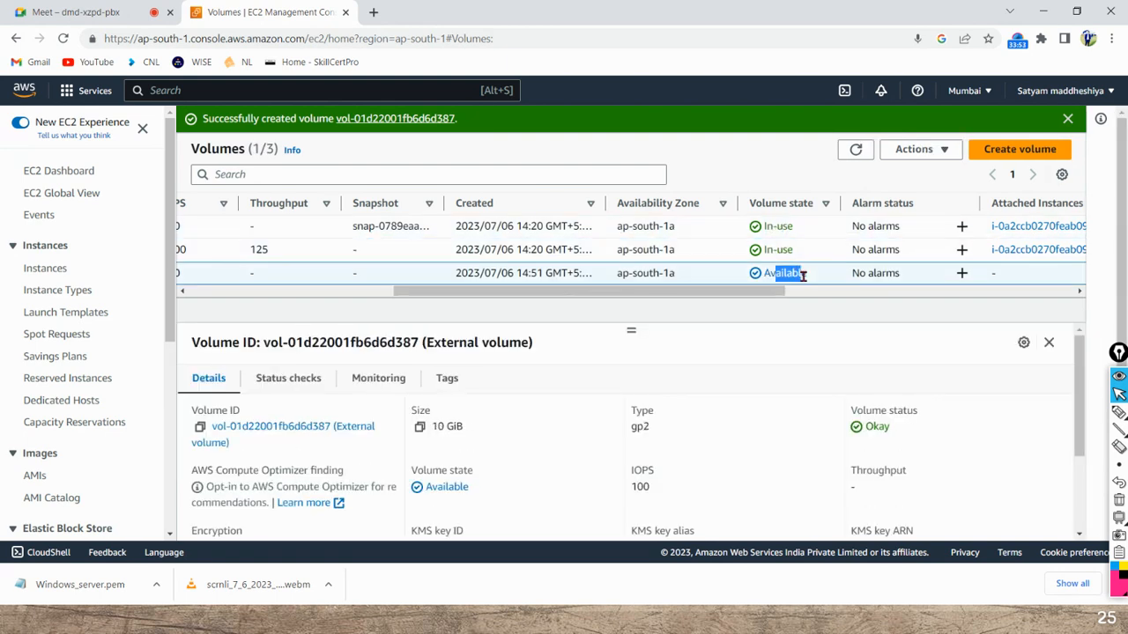
left_click_drag(781, 292, 546, 326)
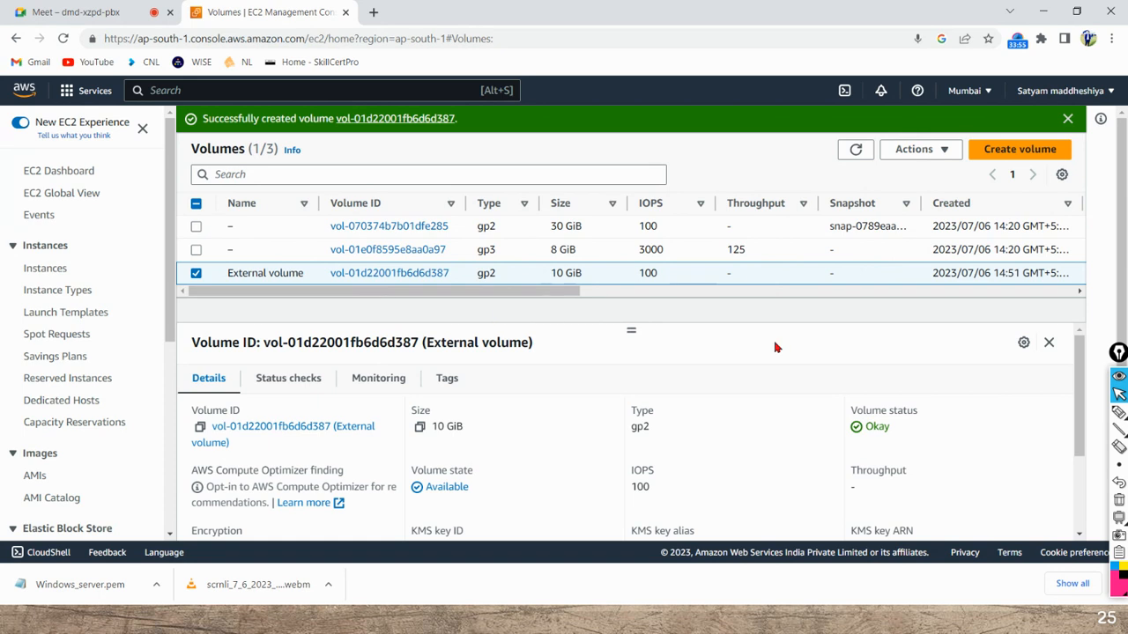
Attach External volume to the Window_Server instance with the device name xvdf, and refresh the volumes list.
left_click(855, 150)
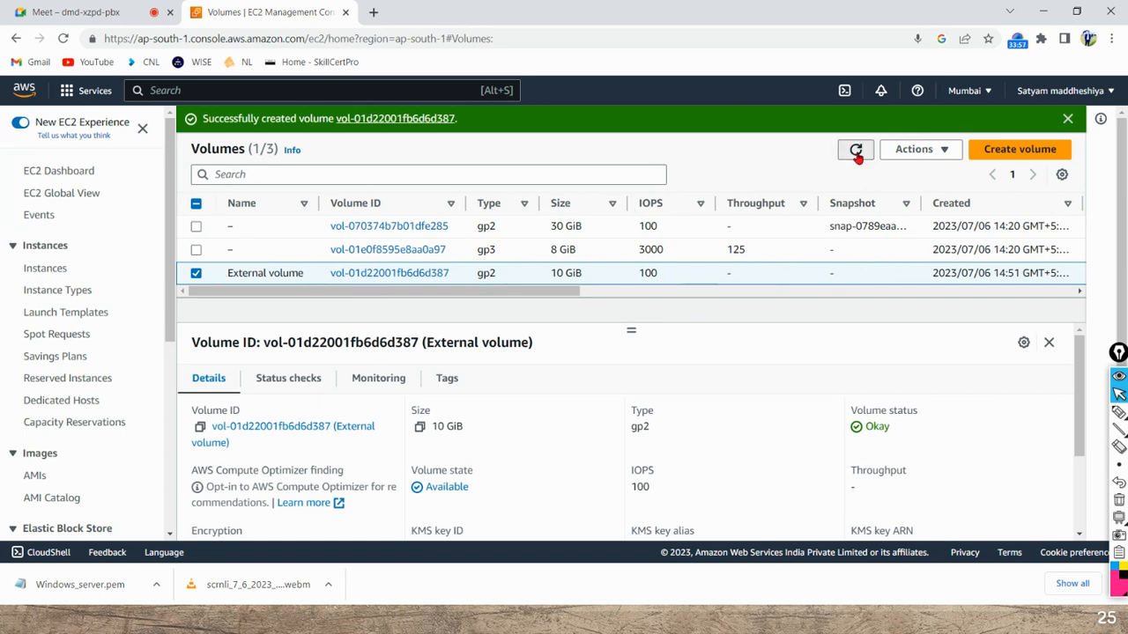
left_click(195, 274)
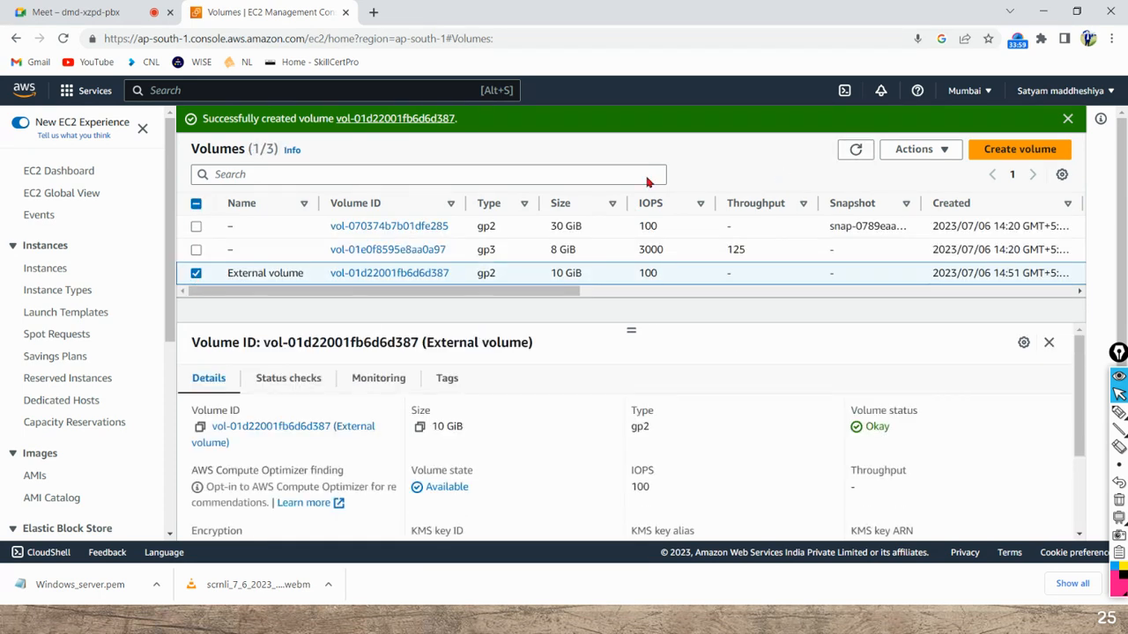
left_click(939, 149)
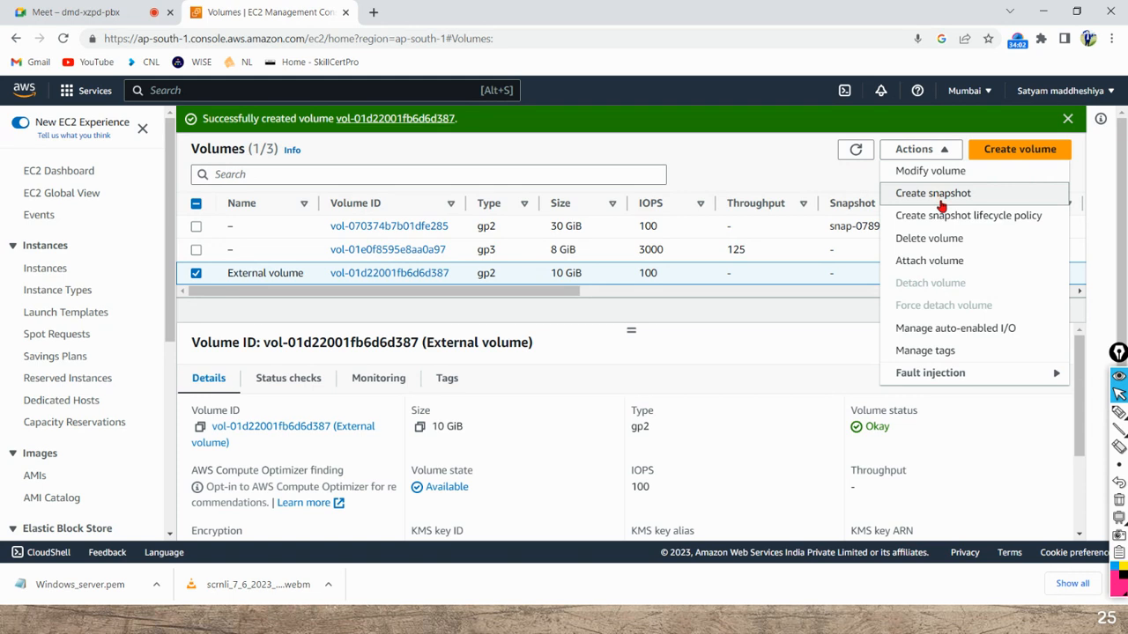
left_click(950, 264)
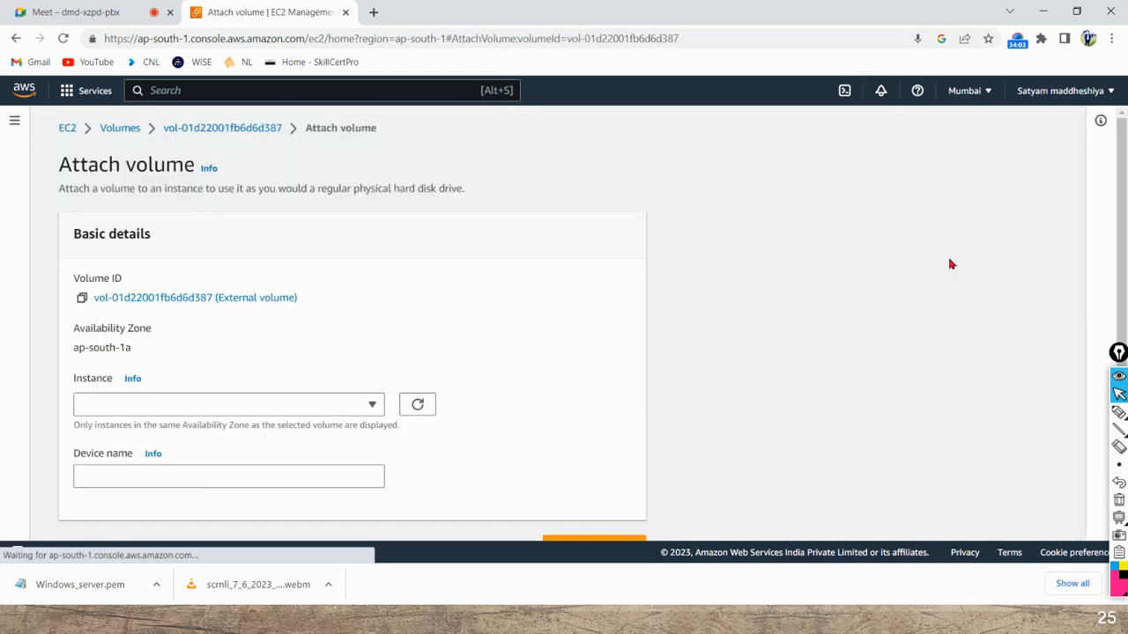
scroll(133, 322, "down", 1)
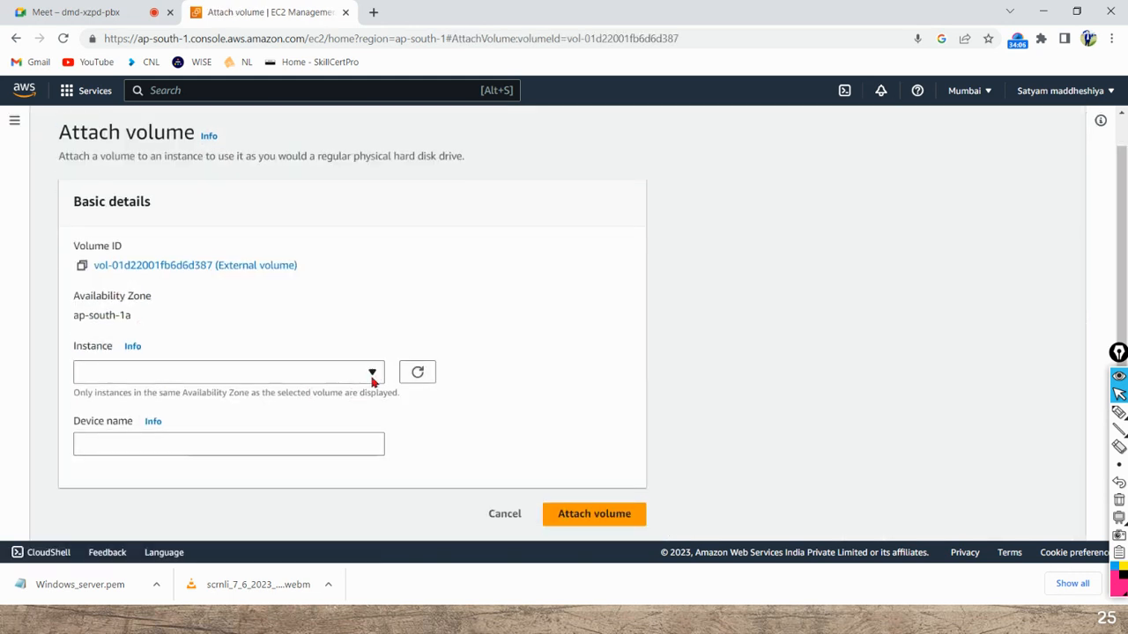
left_click(374, 378)
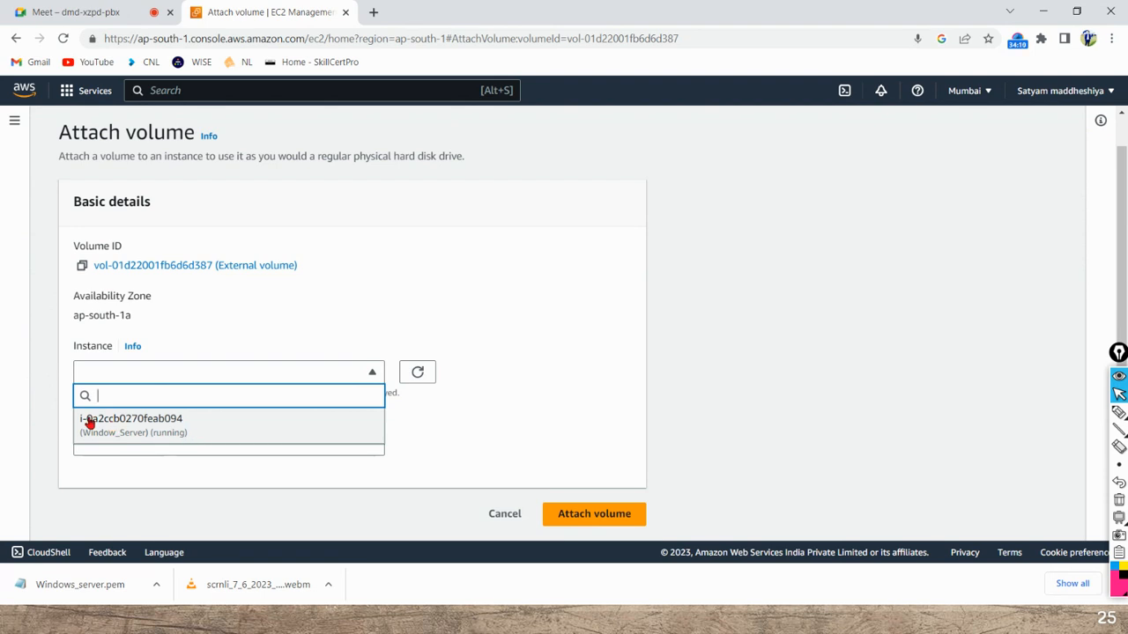
left_click(198, 432)
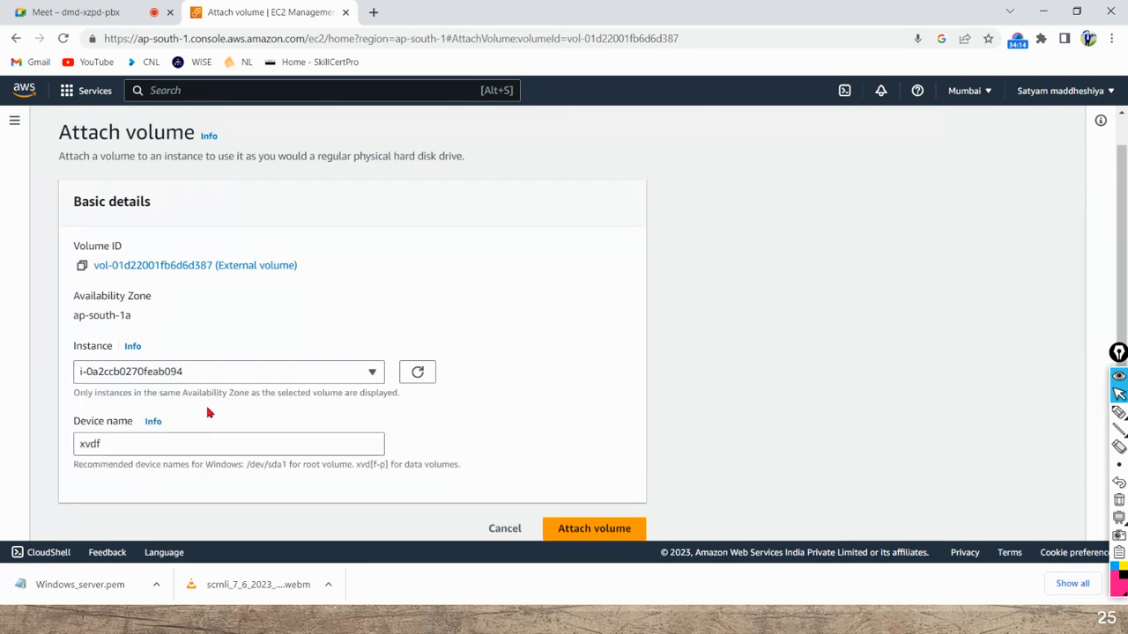
scroll(219, 393, "down", 1)
left_click(159, 431)
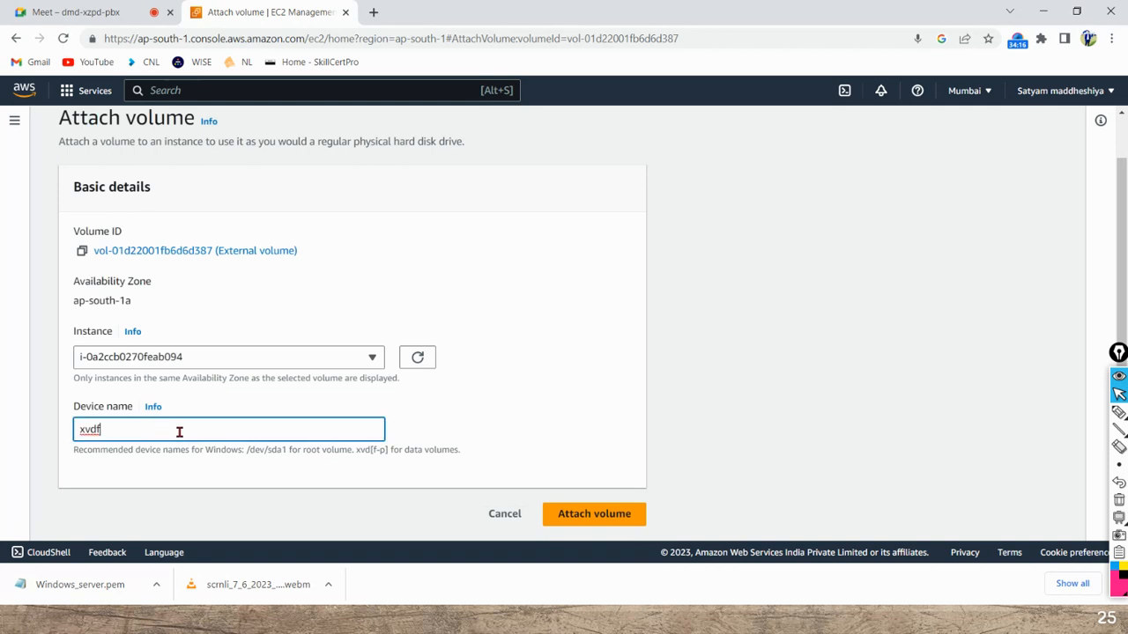
left_click(472, 415)
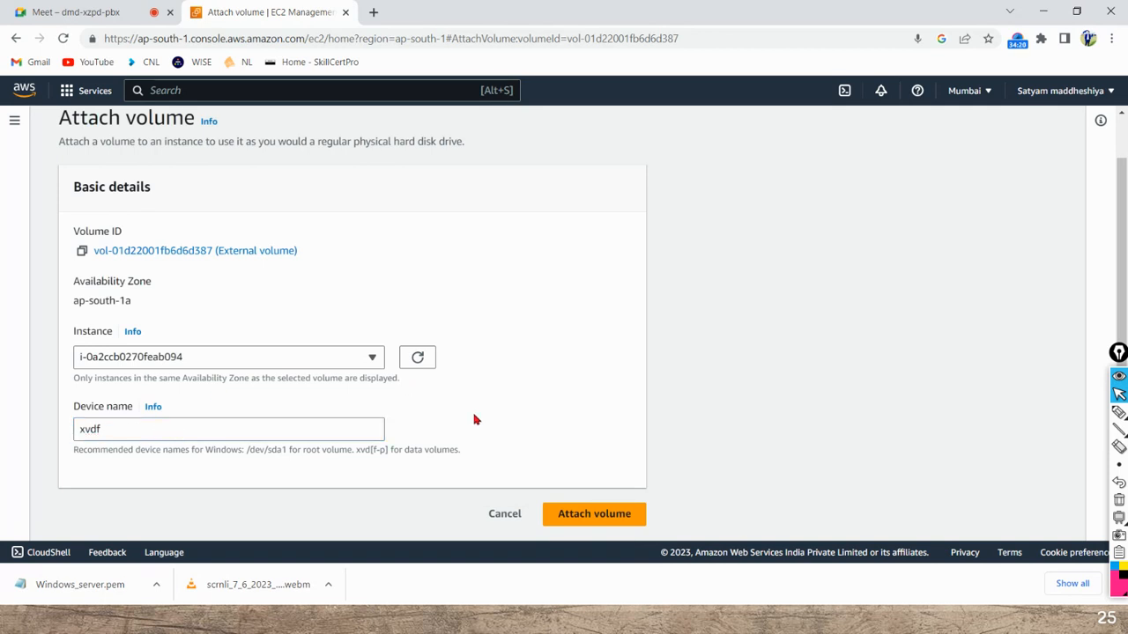
left_click(591, 516)
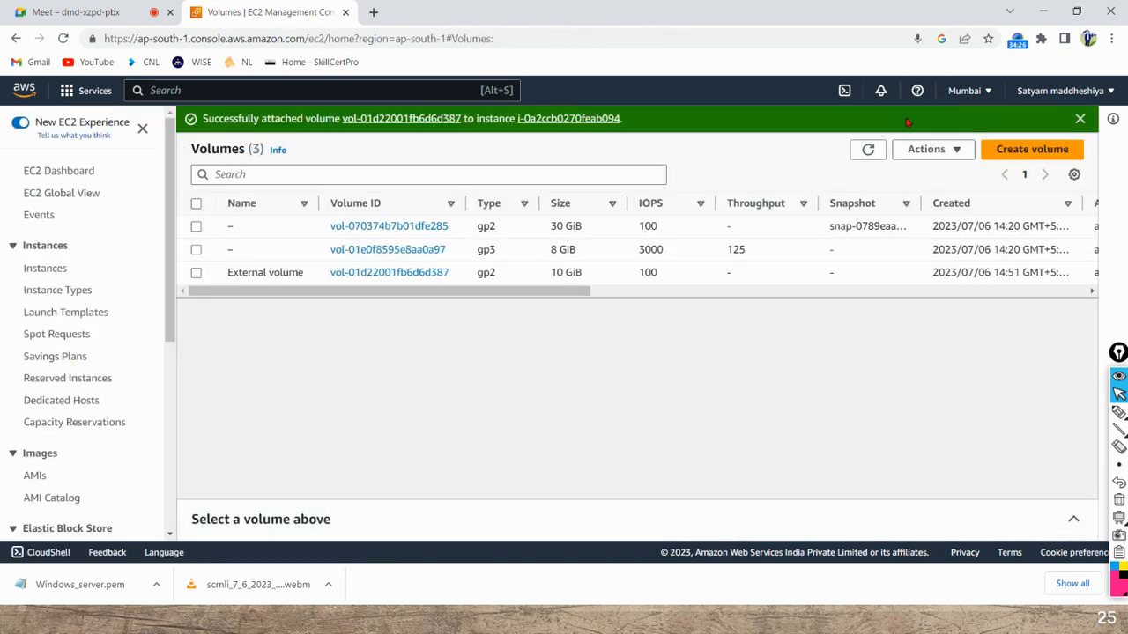
left_click_drag(559, 290, 784, 296)
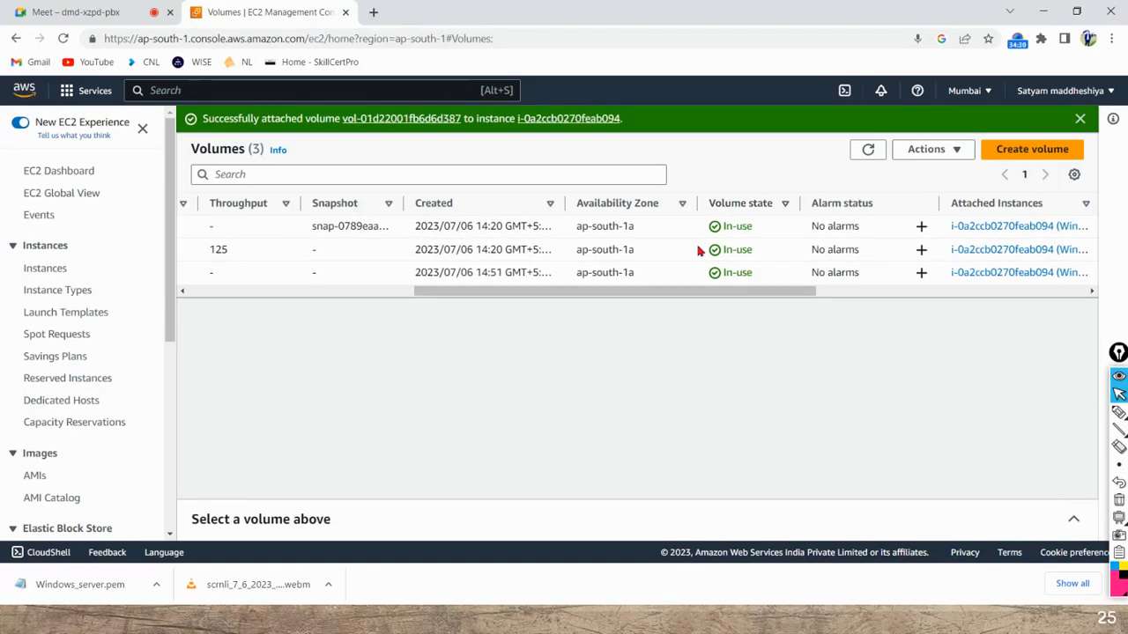
left_click(863, 150)
Switch to the Windows Server remote desktop session and check the drives in a freshly opened This PC window.
left_click(1043, 11)
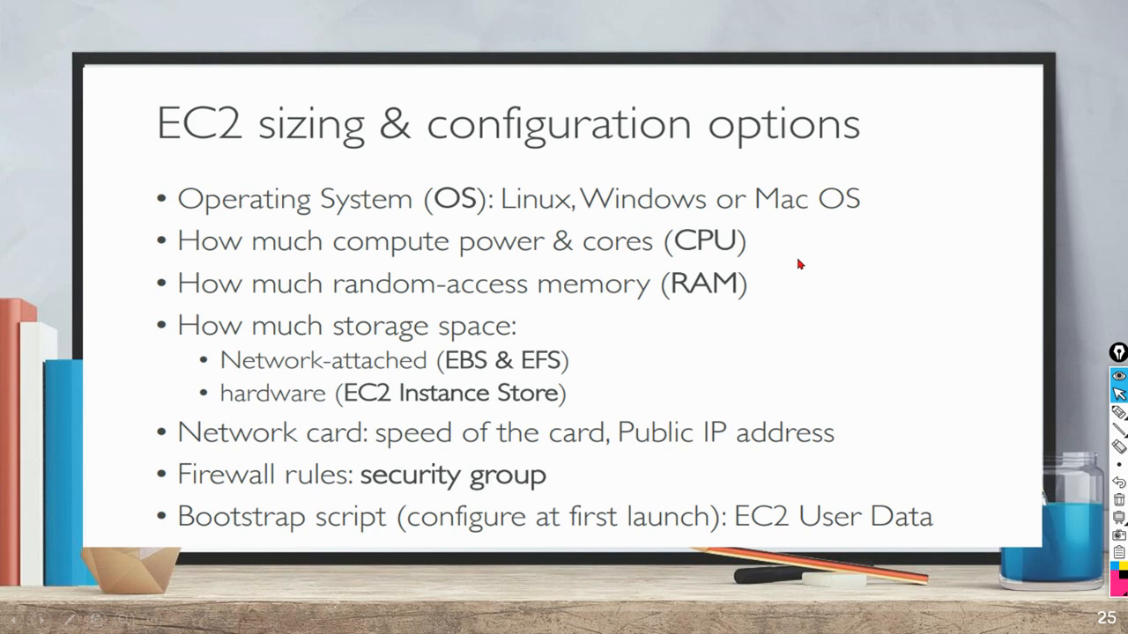
key("super")
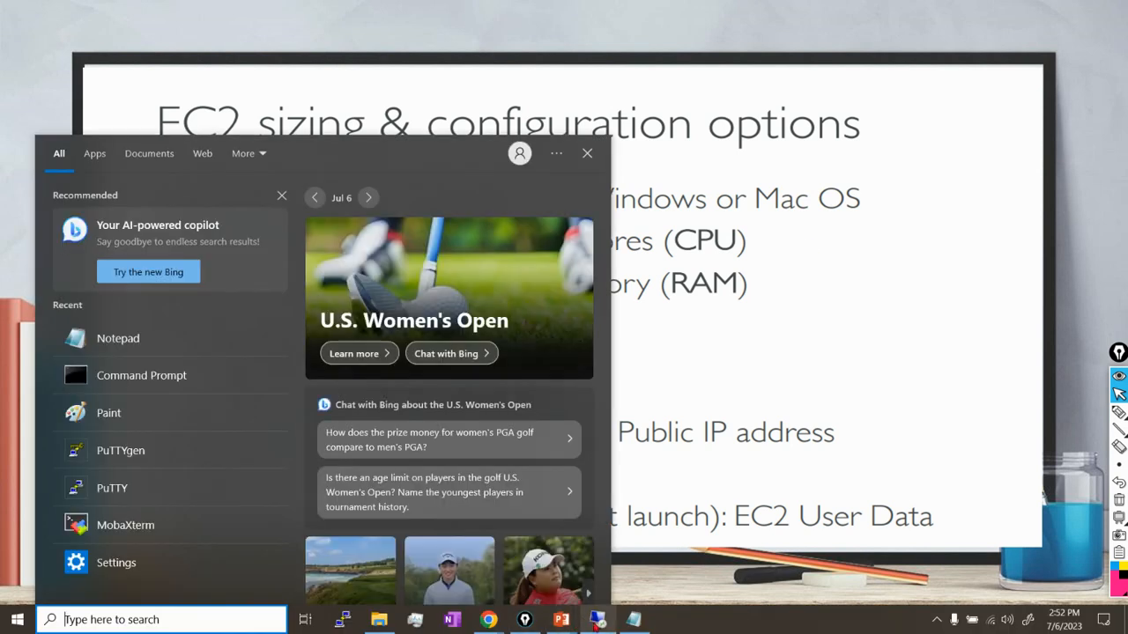
left_click(597, 621)
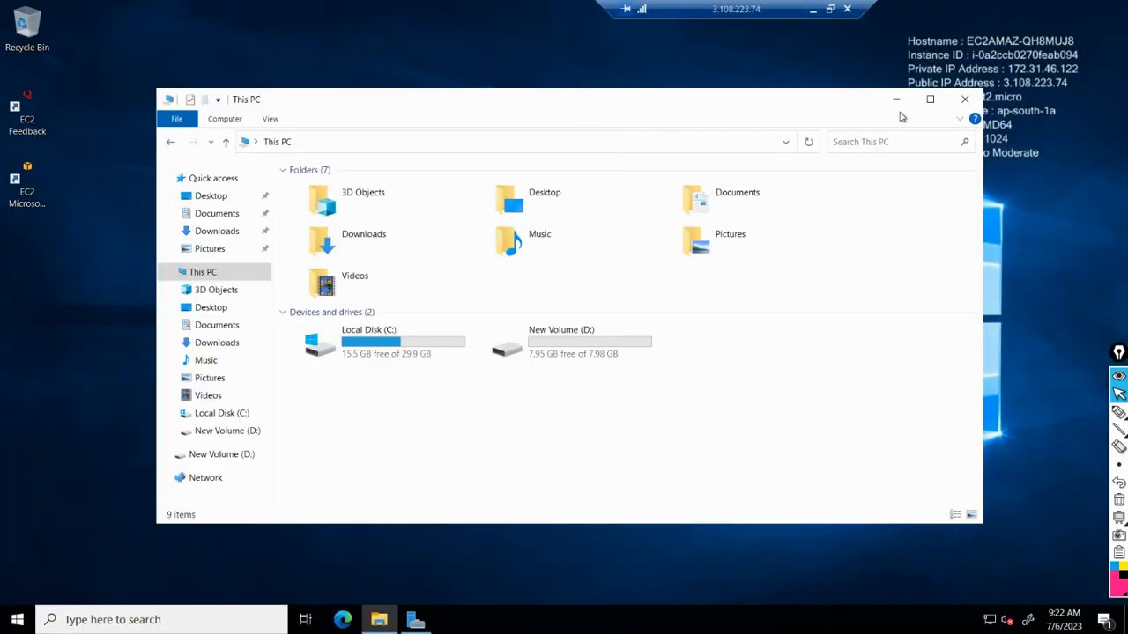
left_click(963, 98)
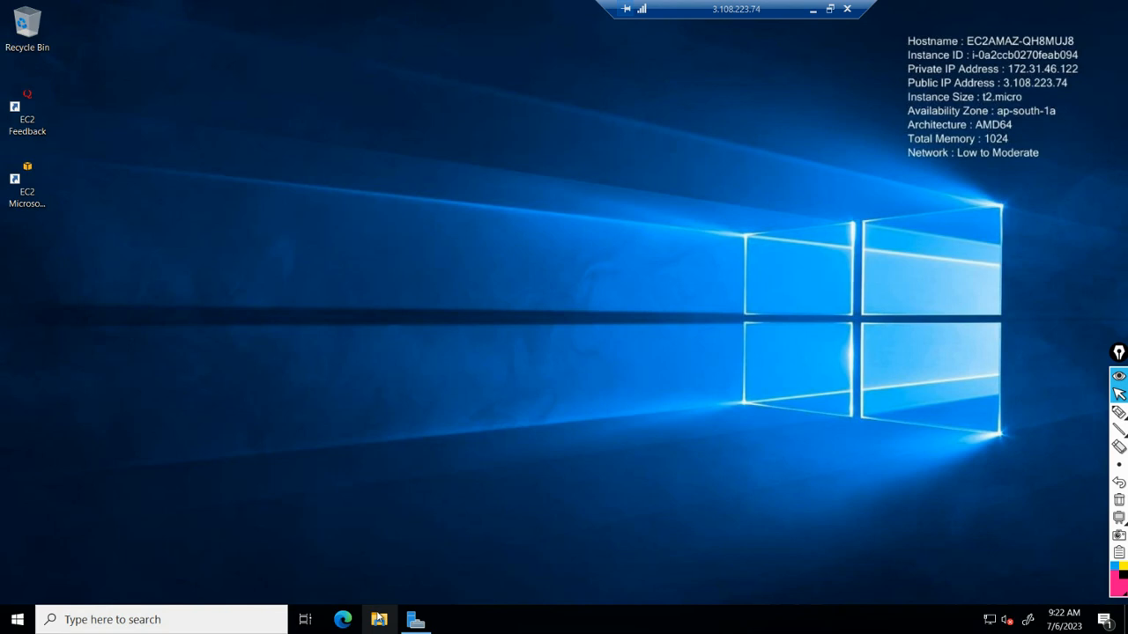
left_click(379, 619)
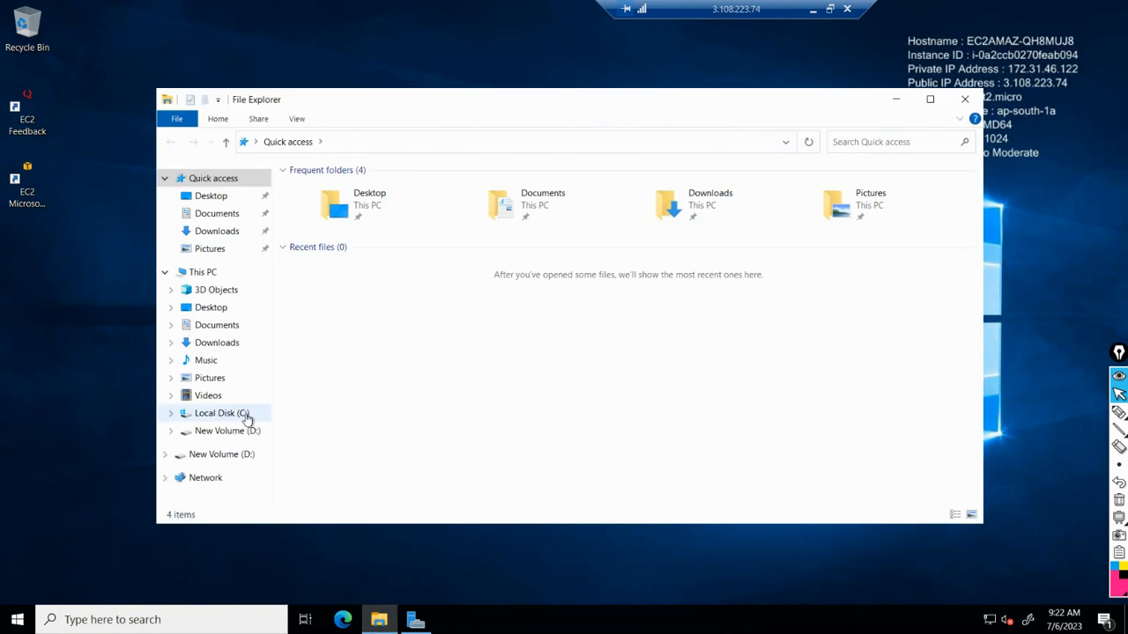
left_click(238, 279)
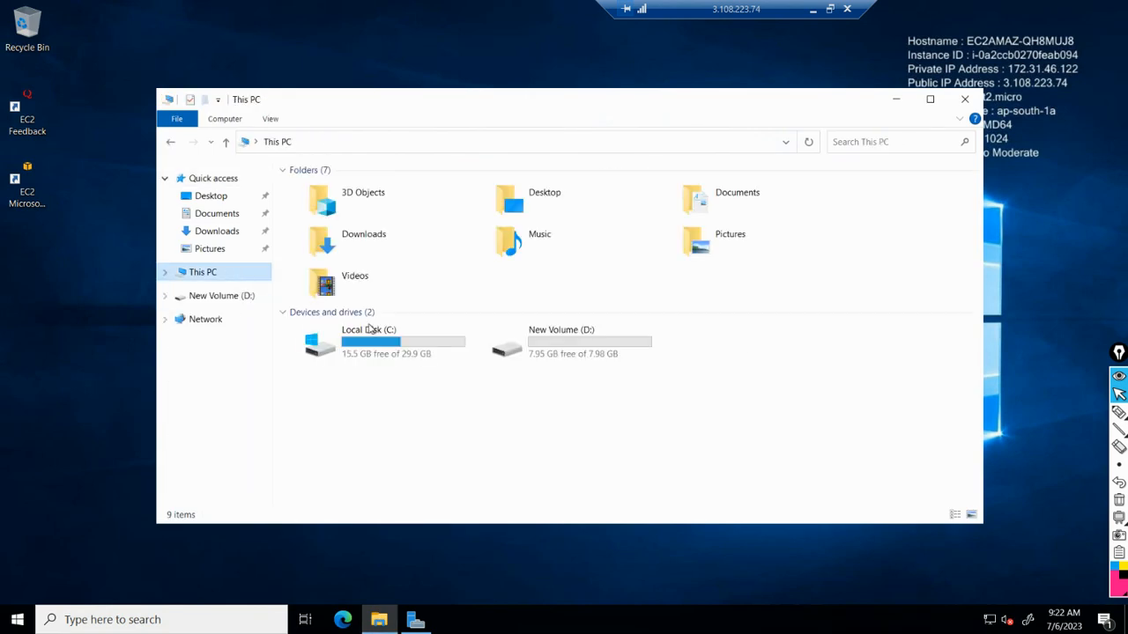
right_click(741, 351)
left_click(636, 410)
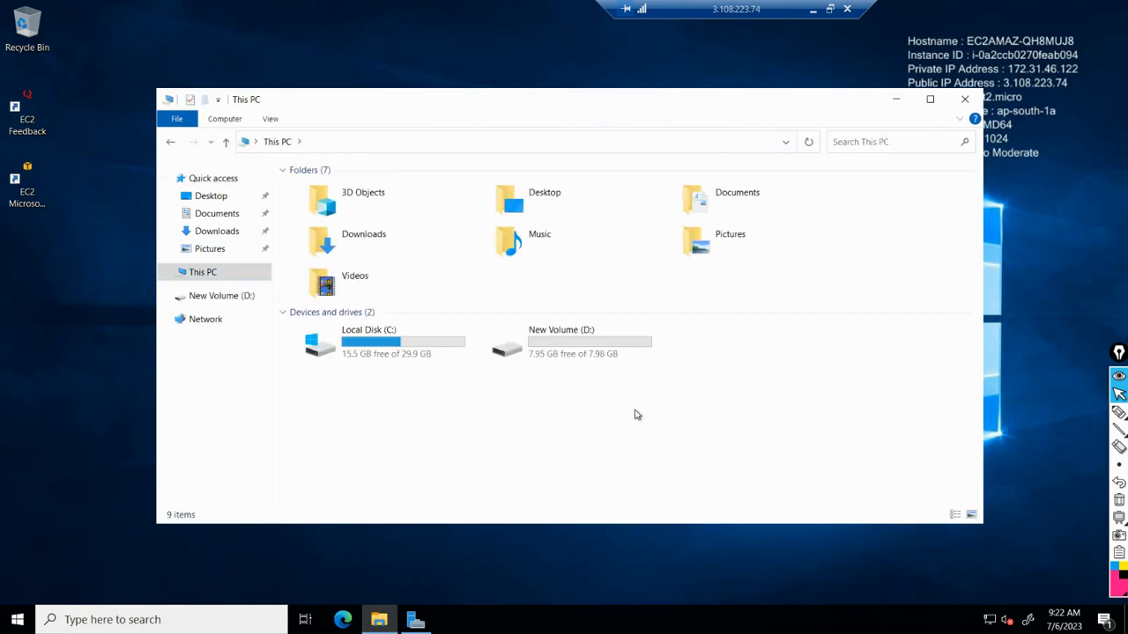
Refresh the disk list in Server Manager and bring the offline 10 GB disk online.
left_click(416, 620)
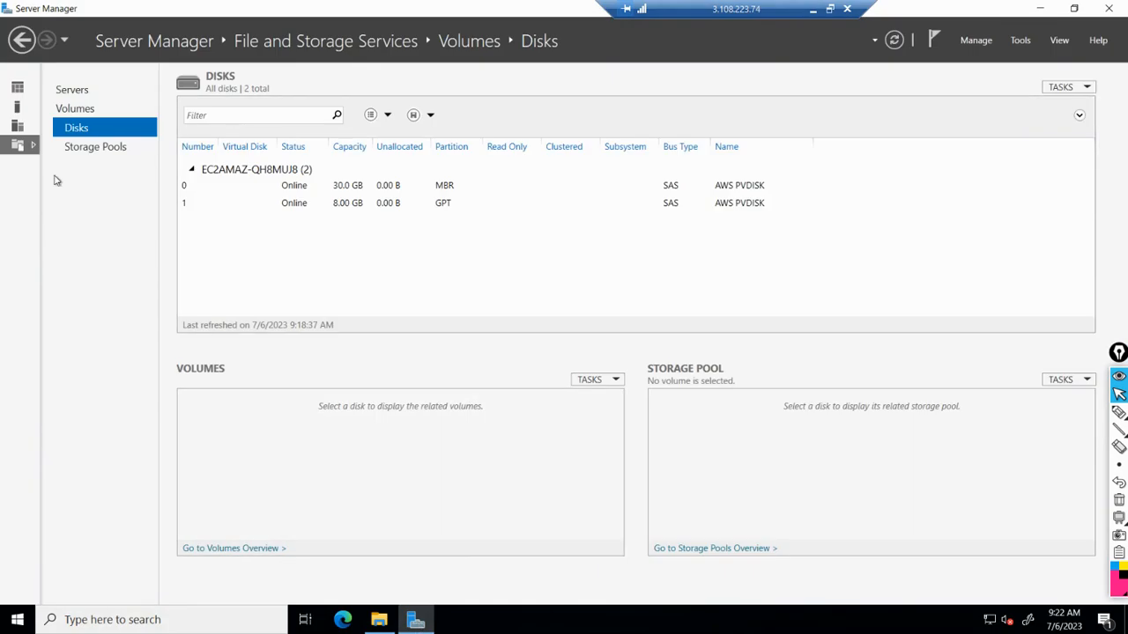
left_click(894, 40)
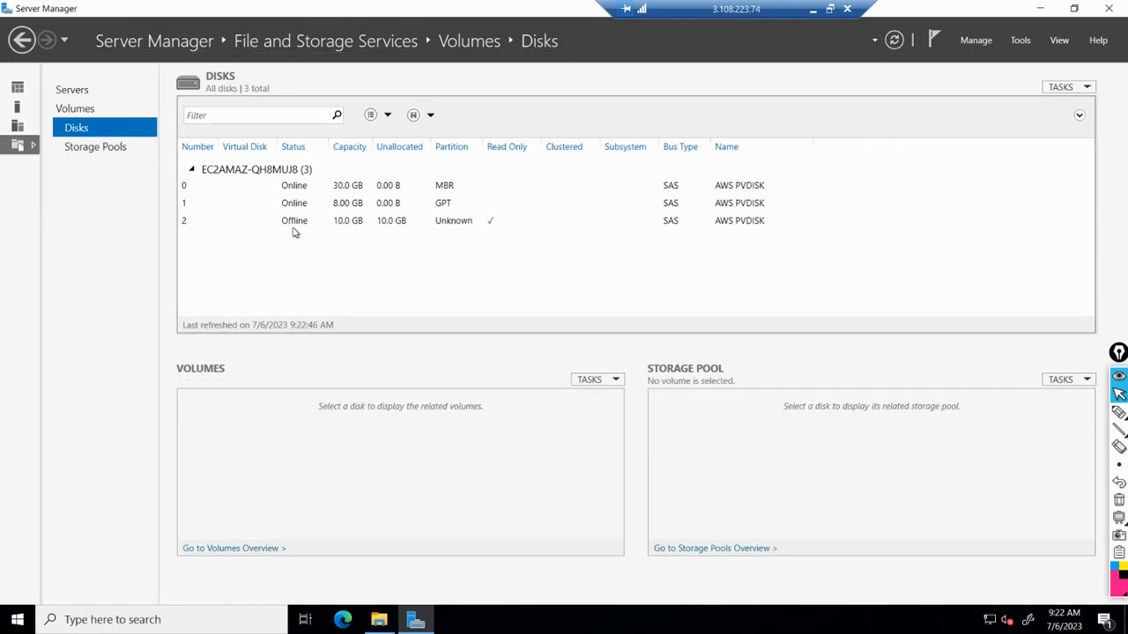
left_click(279, 225)
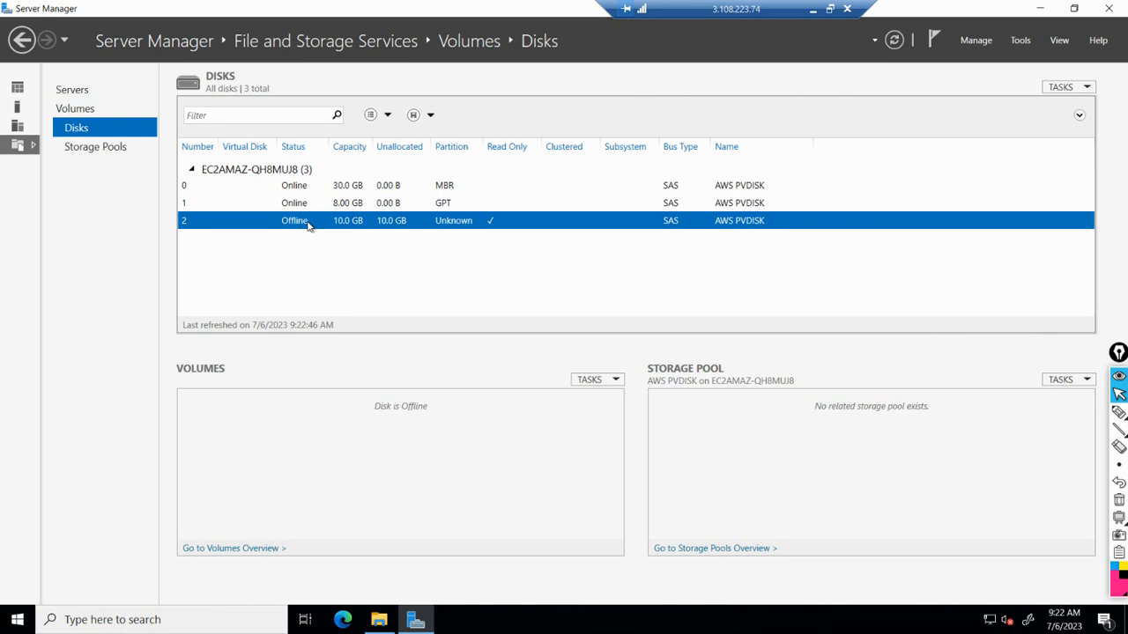
right_click(308, 225)
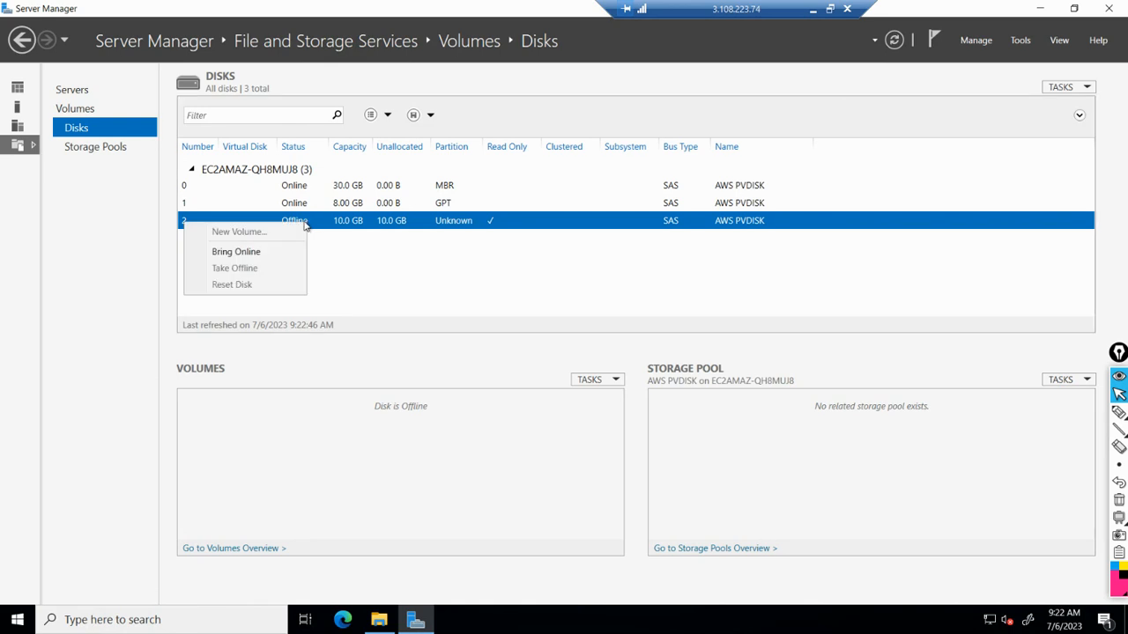
left_click(277, 252)
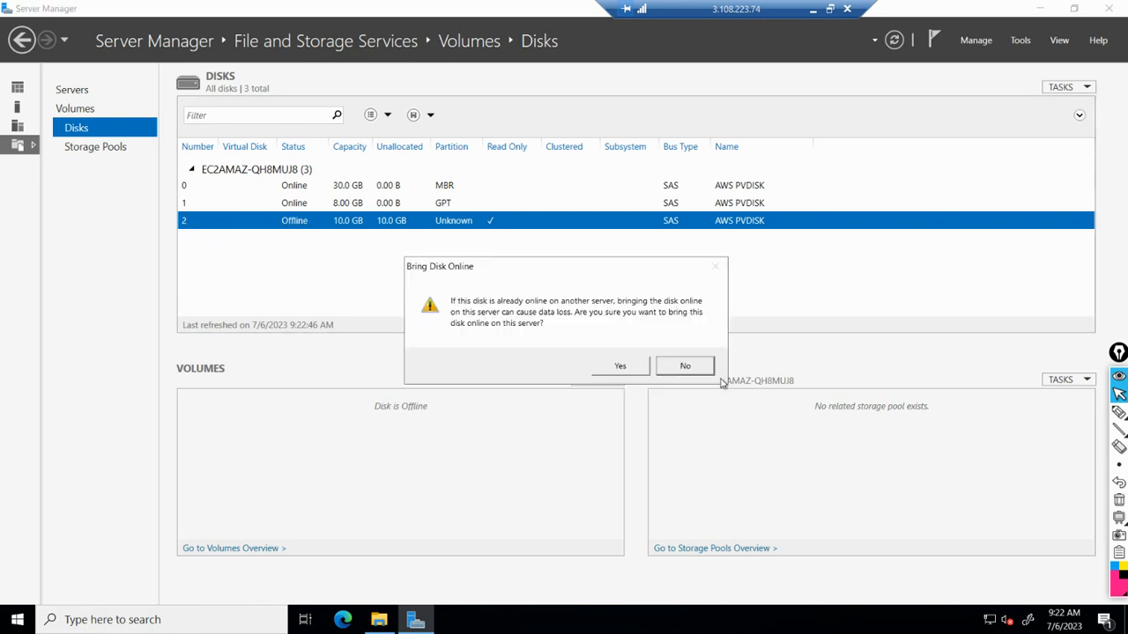
left_click(627, 370)
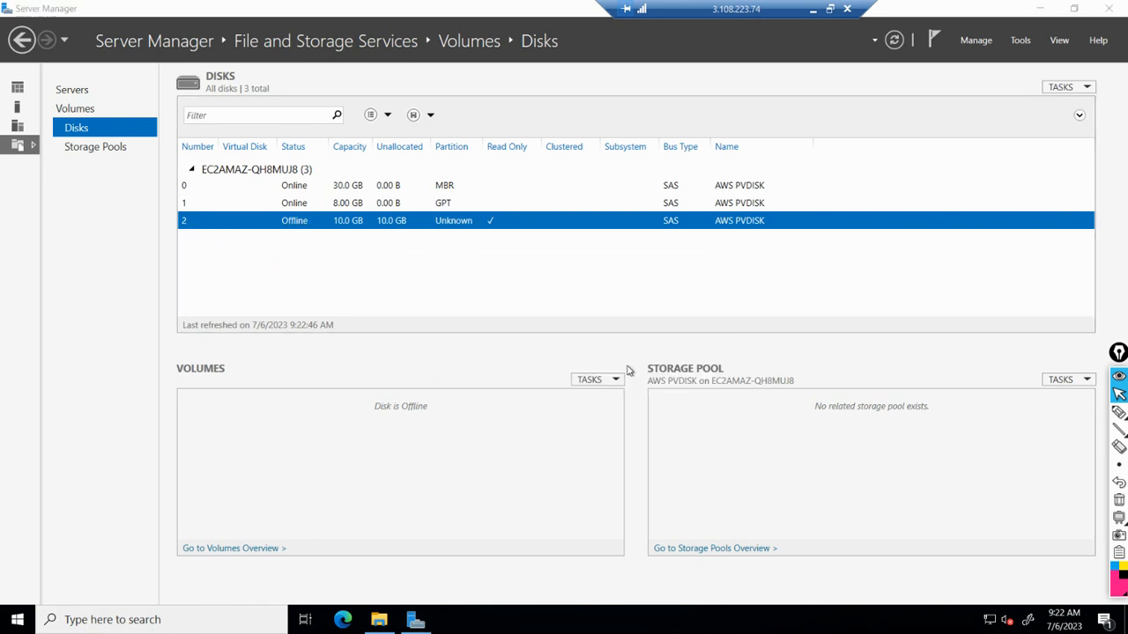
right_click(383, 287)
left_click(422, 278)
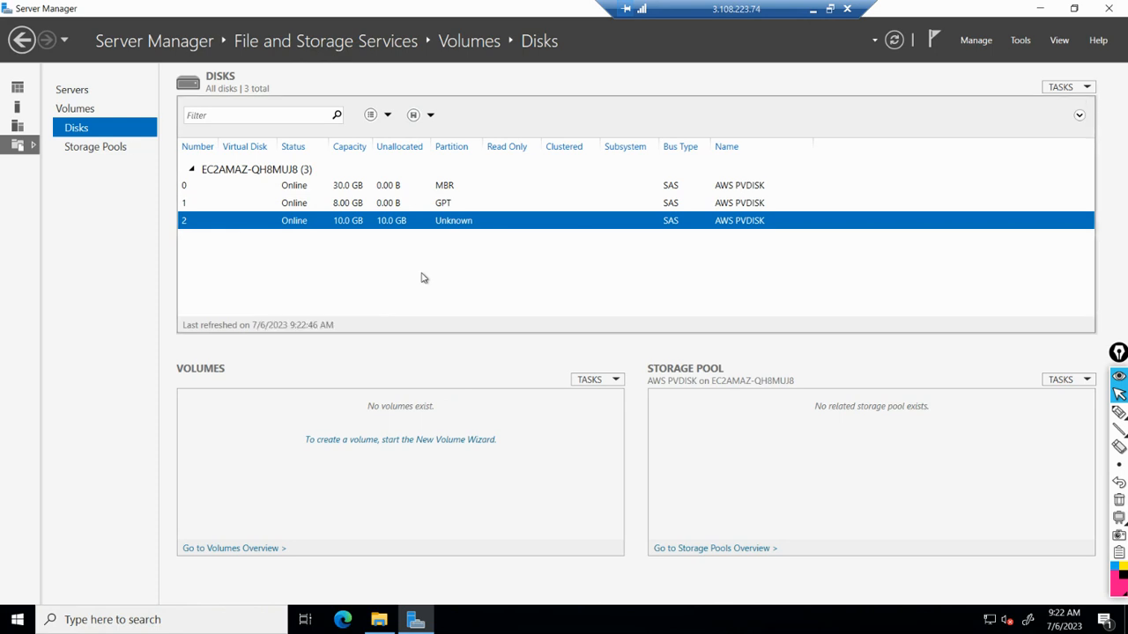
Create a 9.97 GB NTFS volume labelled New Volume on Disk 2, initializing the disk as GPT and keeping the default wizard settings.
right_click(330, 222)
left_click(289, 230)
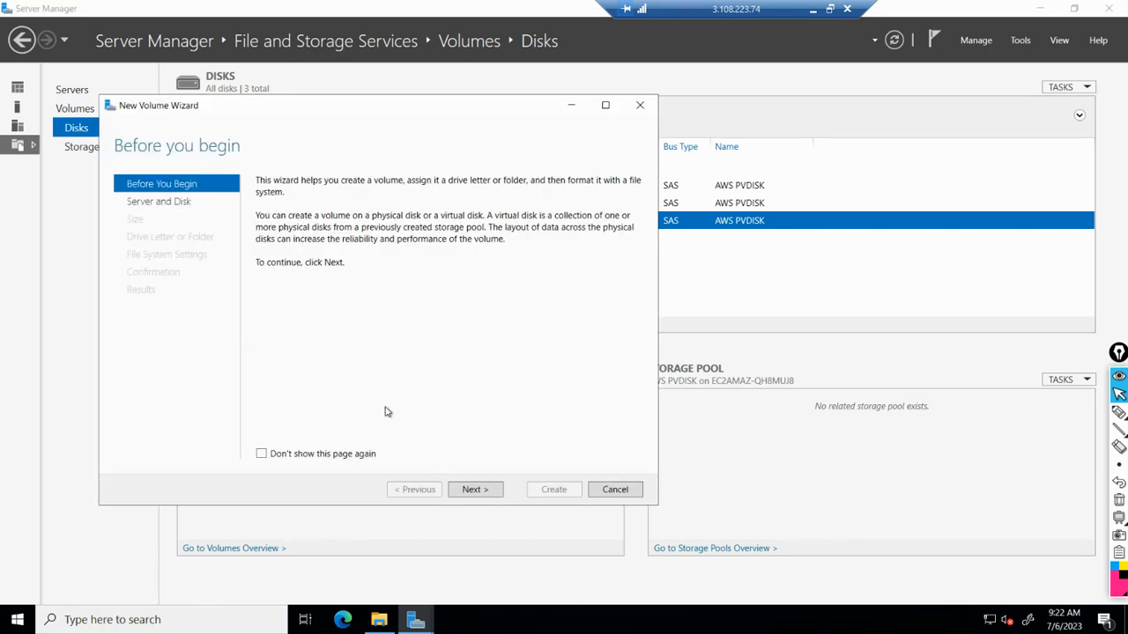
left_click(477, 496)
left_click(478, 494)
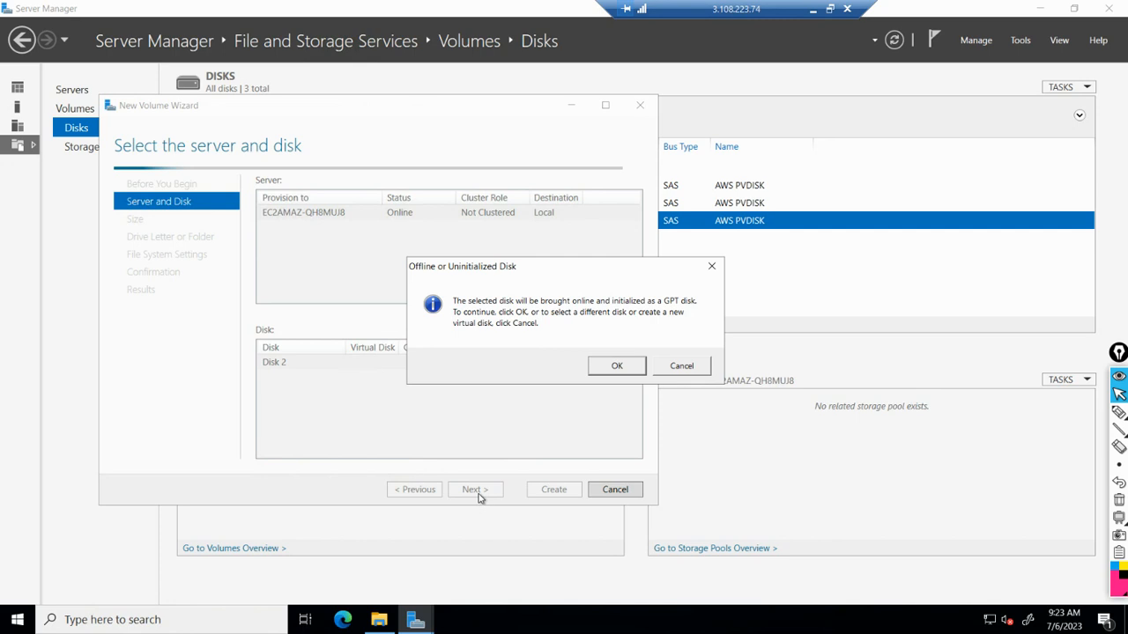
left_click(612, 372)
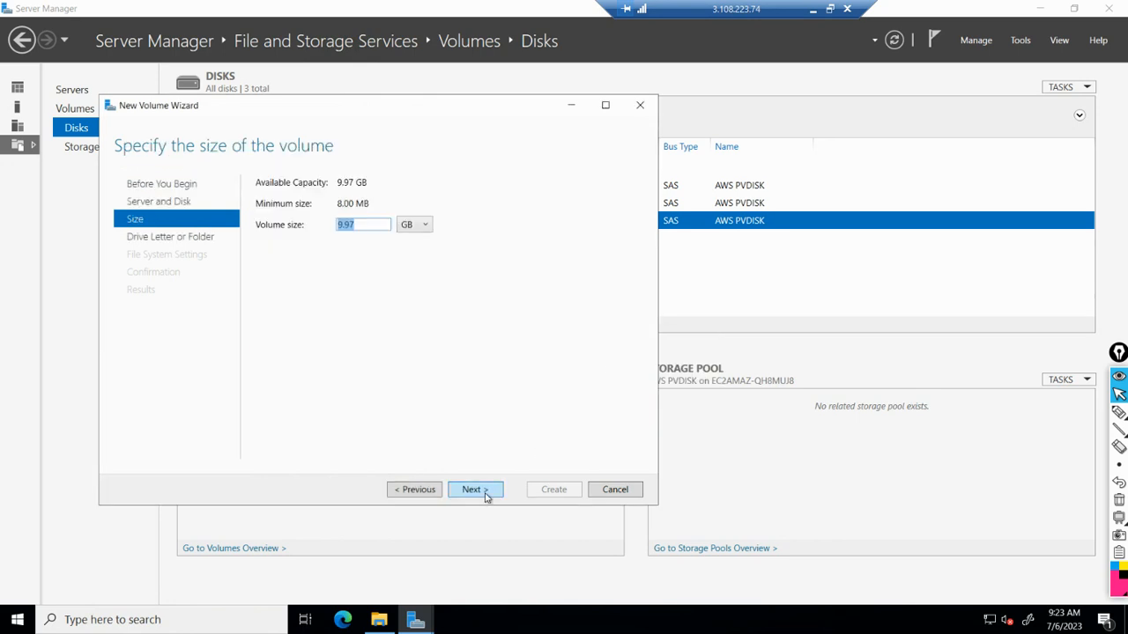
left_click(485, 497)
left_click(486, 497)
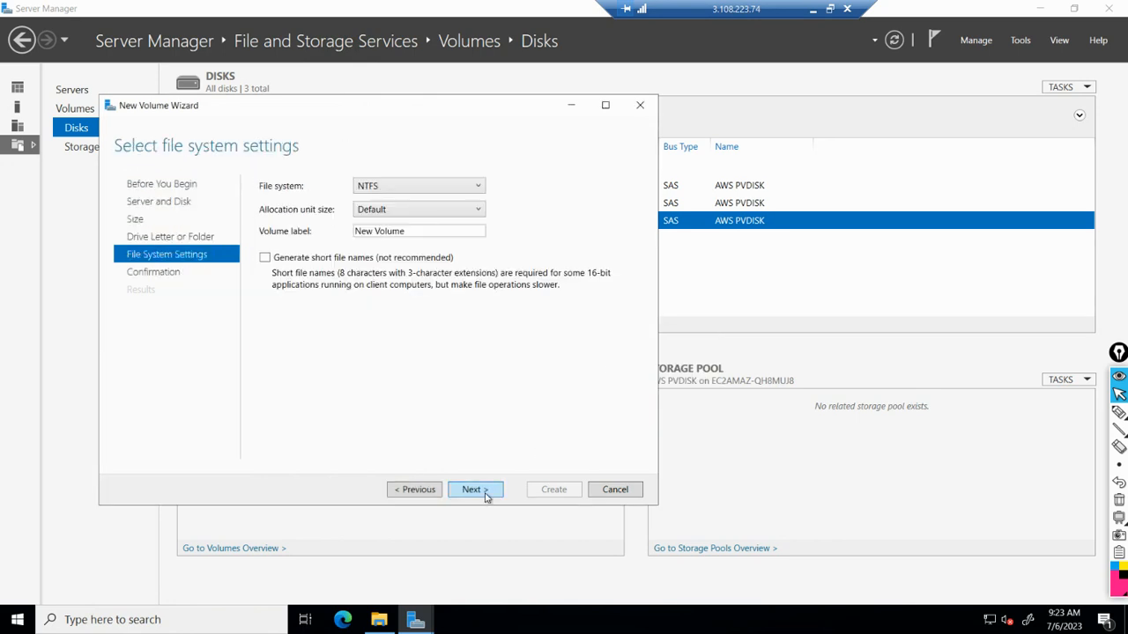
left_click(486, 497)
left_click(553, 490)
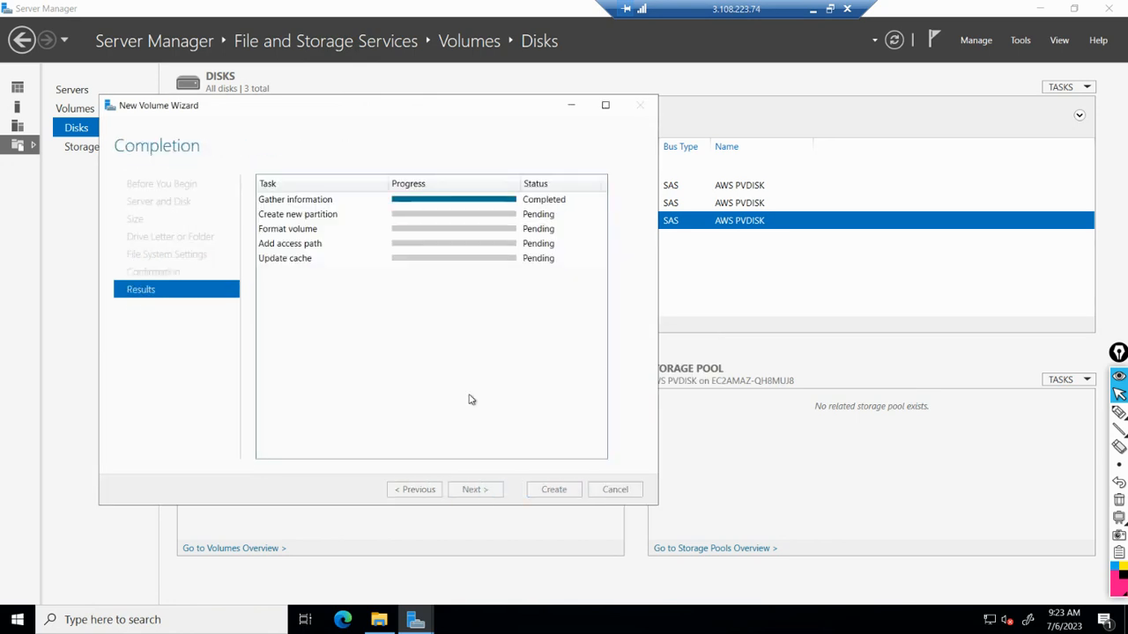
left_click(570, 106)
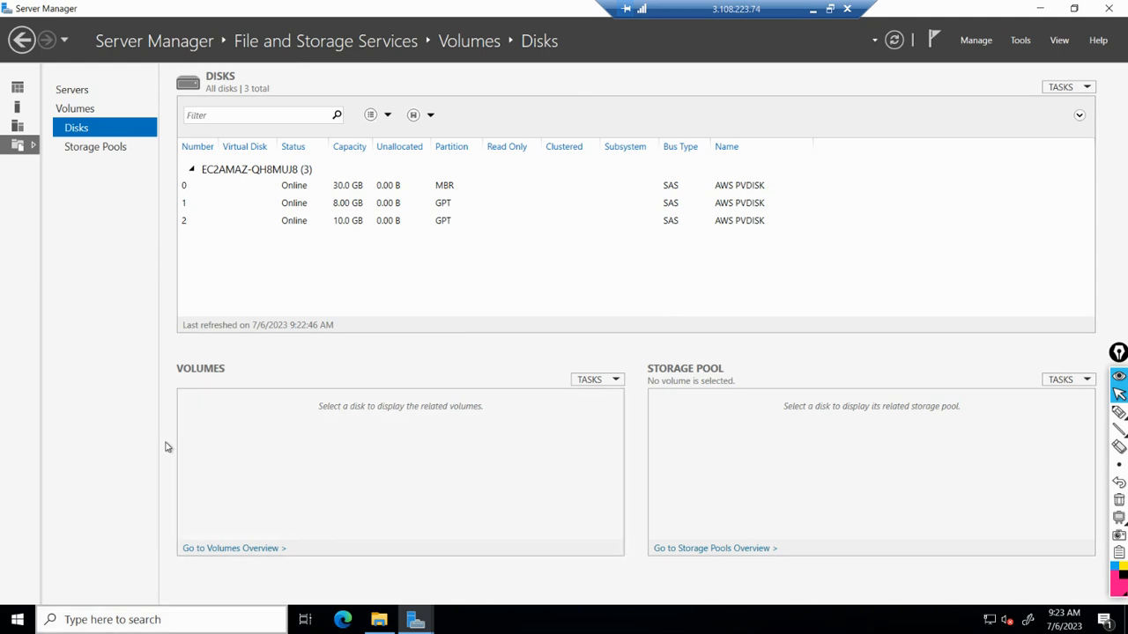
Refresh This PC in File Explorer and check the listed drives for the new volume.
left_click(379, 619)
right_click(641, 392)
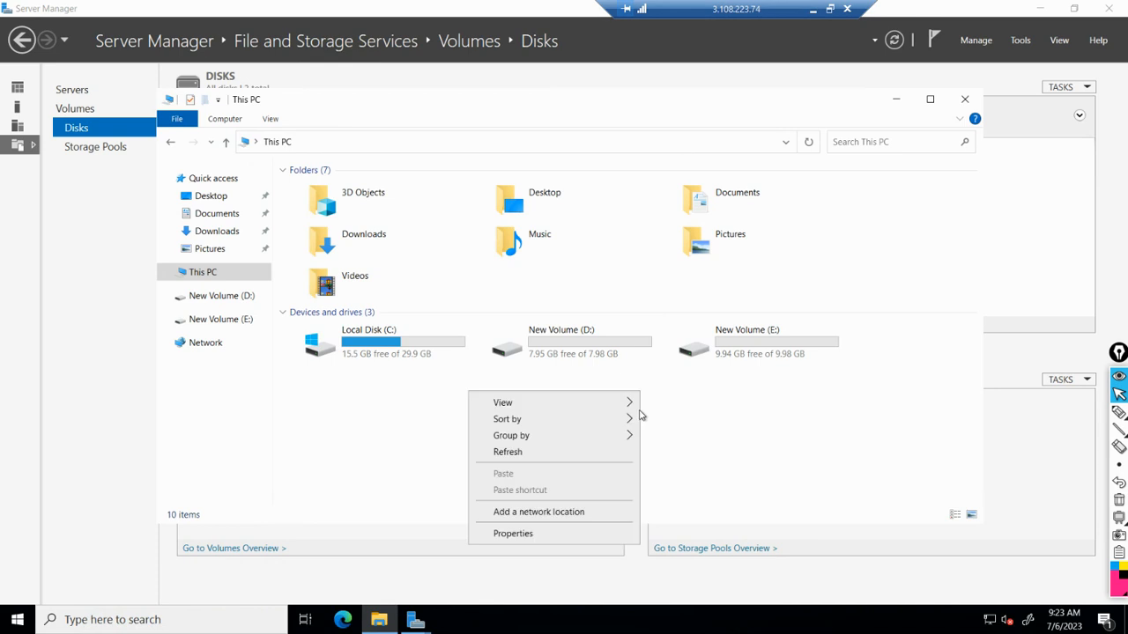
left_click(515, 453)
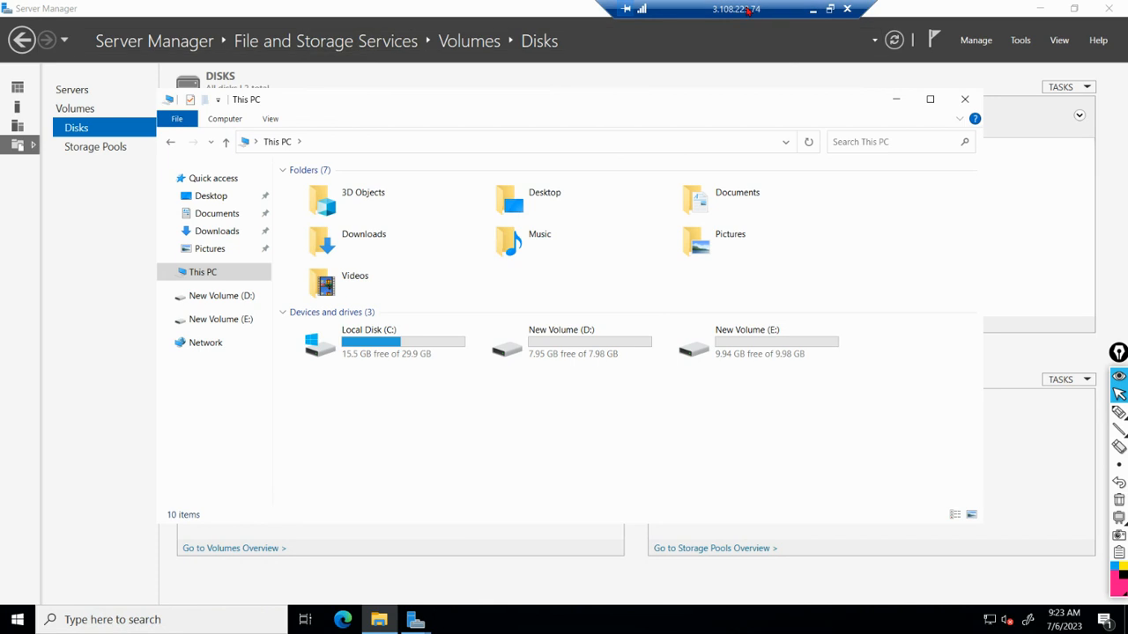
Move the remote connection bar aside, then minimize Server Manager and close the This PC window.
left_click_drag(740, 7, 643, 10)
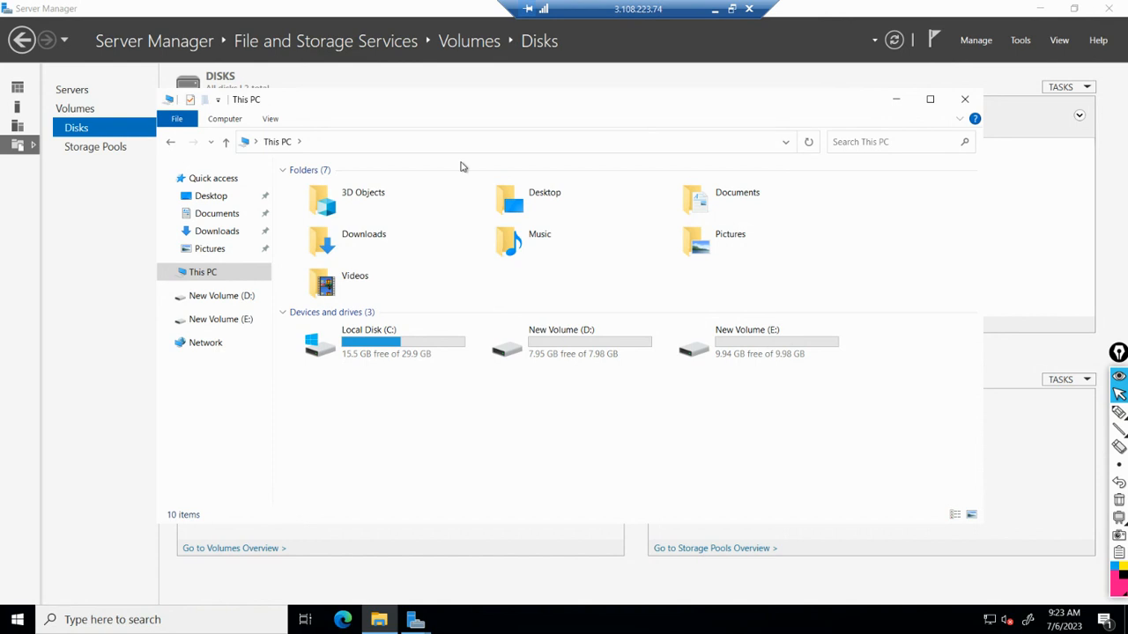
left_click(1040, 7)
left_click(963, 100)
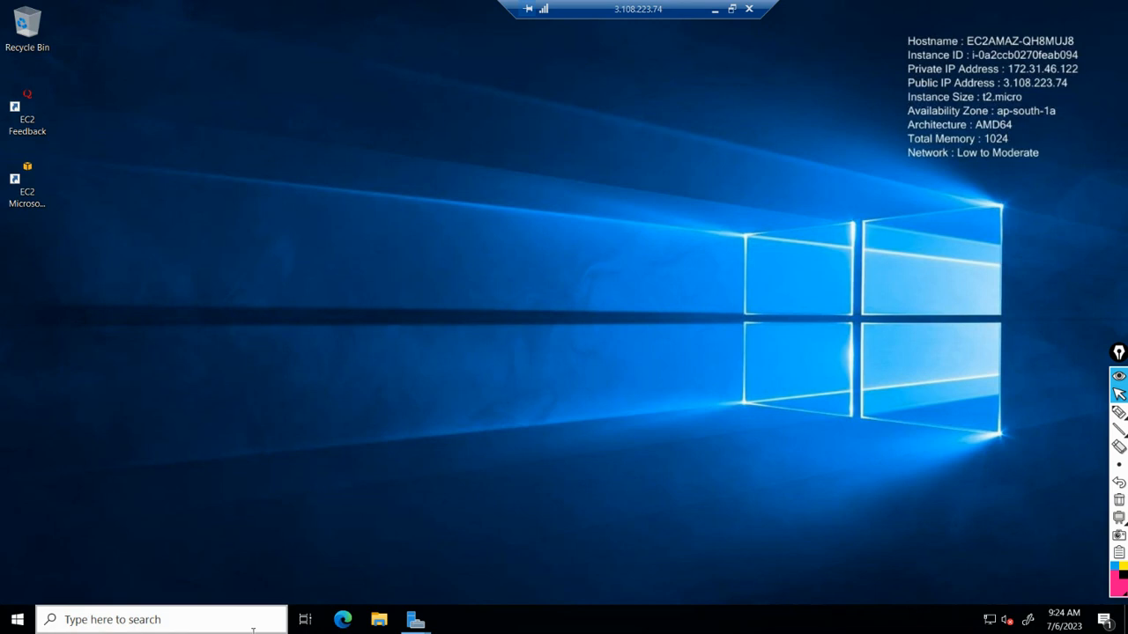
Restore Server Manager, close the finished New Volume Wizard and go to the Dashboard.
mouse_move(414, 626)
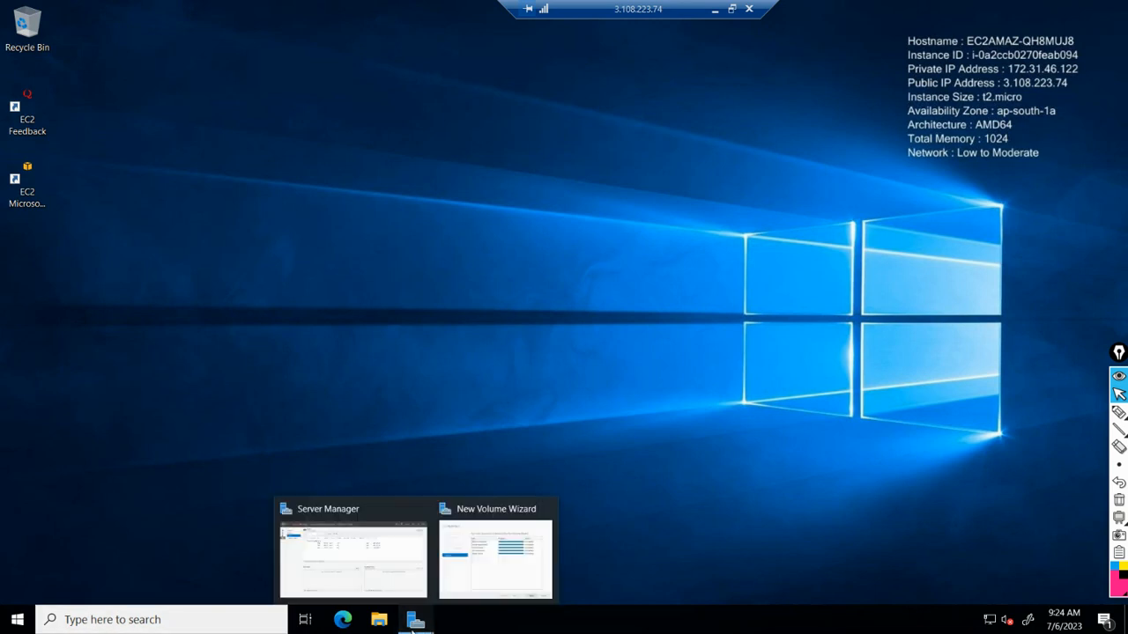
left_click(374, 588)
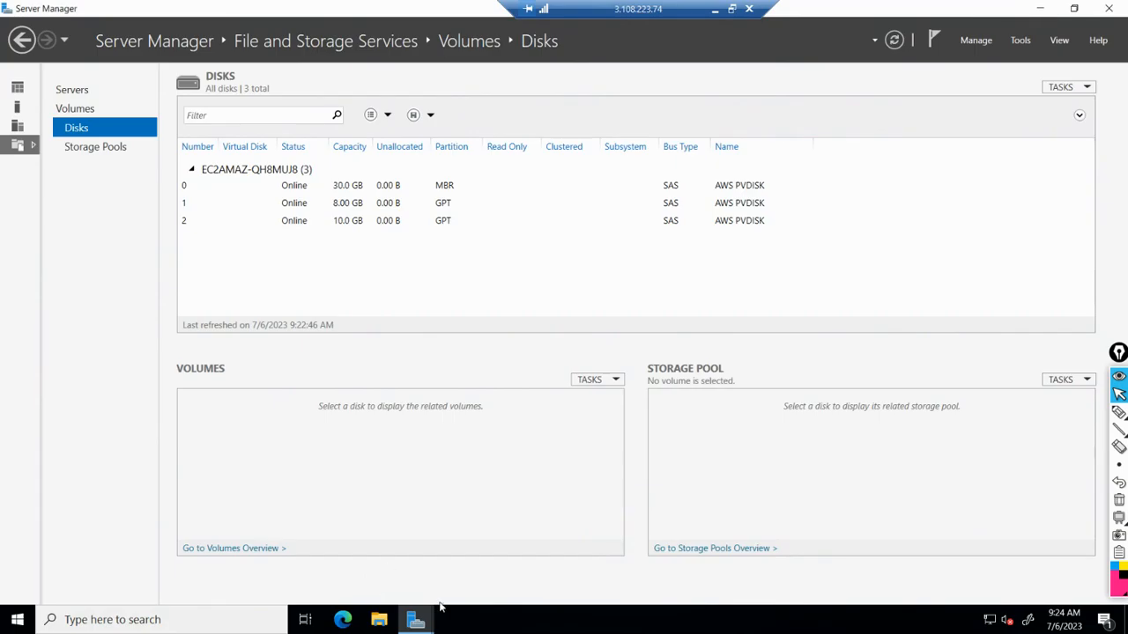
mouse_move(414, 621)
left_click(544, 513)
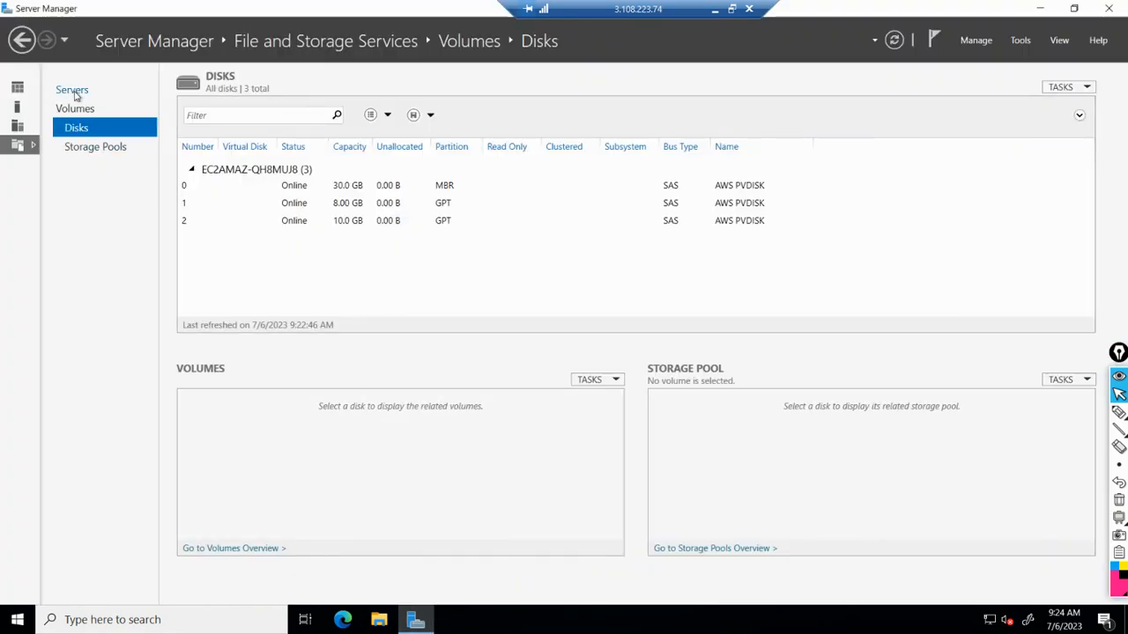
left_click(75, 92)
left_click(18, 88)
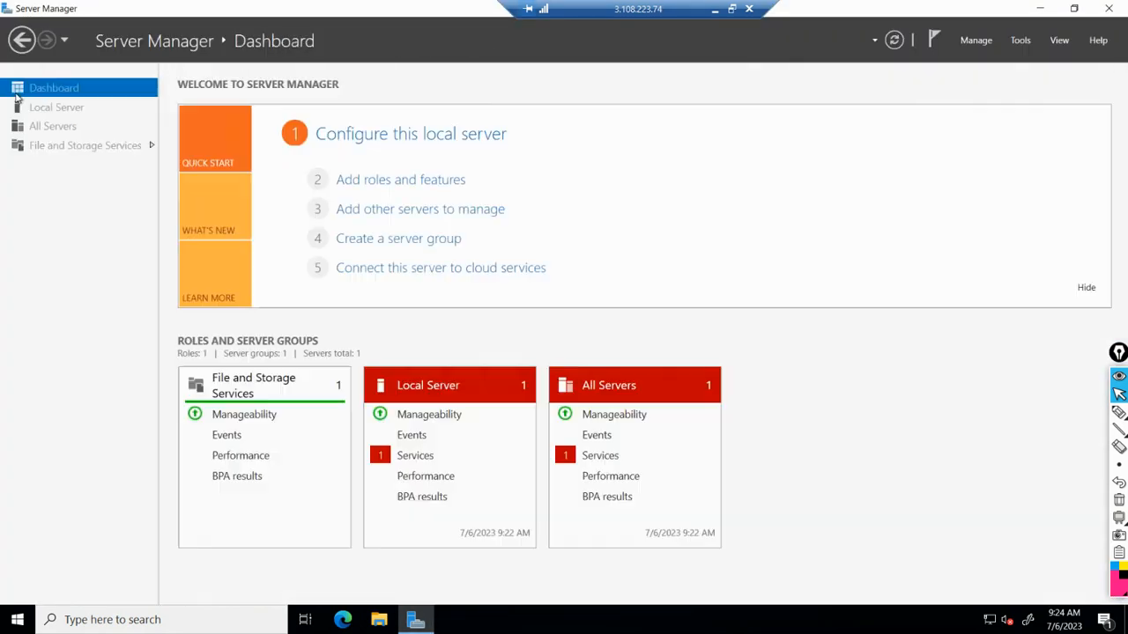
Start adding roles and features with a role-based installation on the Windows Server 2022 Datacenter server from the server pool.
left_click(379, 181)
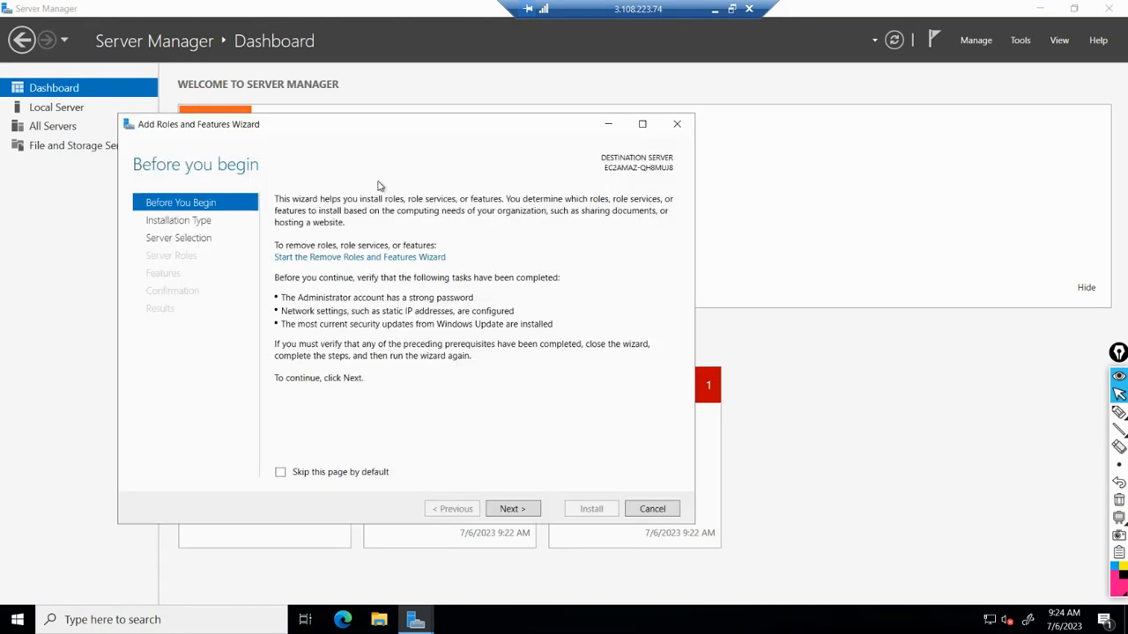
left_click(526, 513)
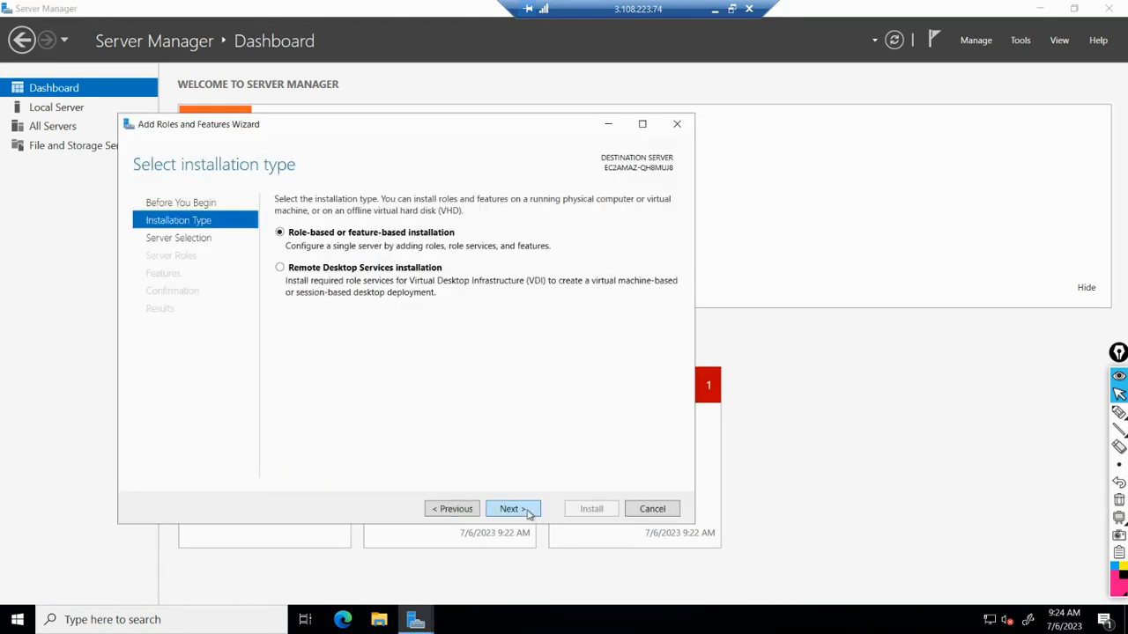
left_click(530, 514)
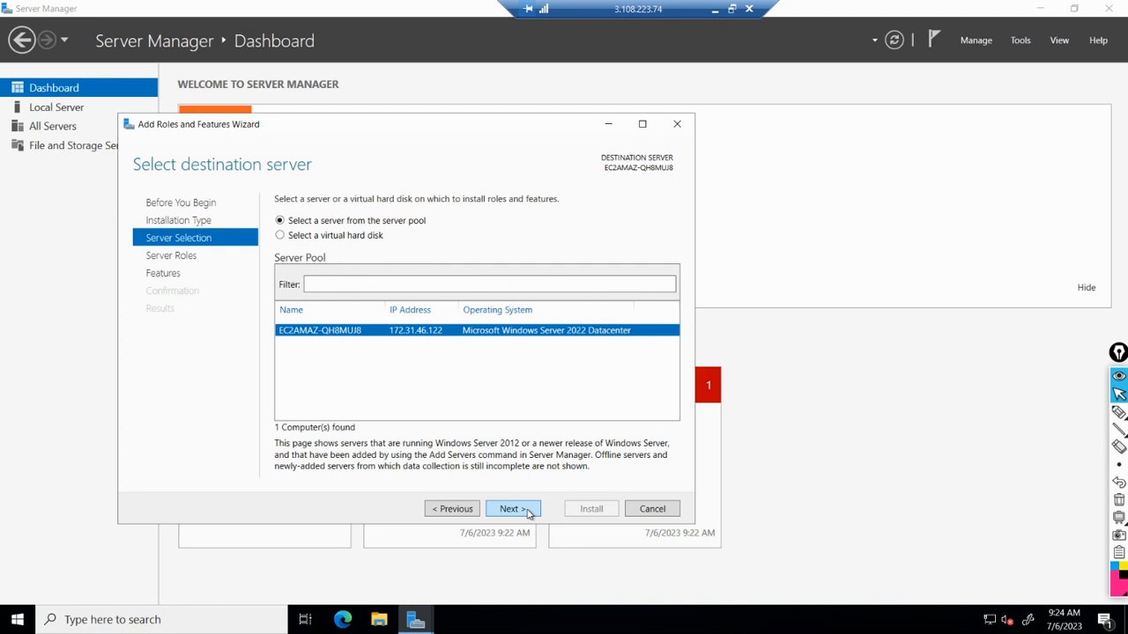
left_click(529, 513)
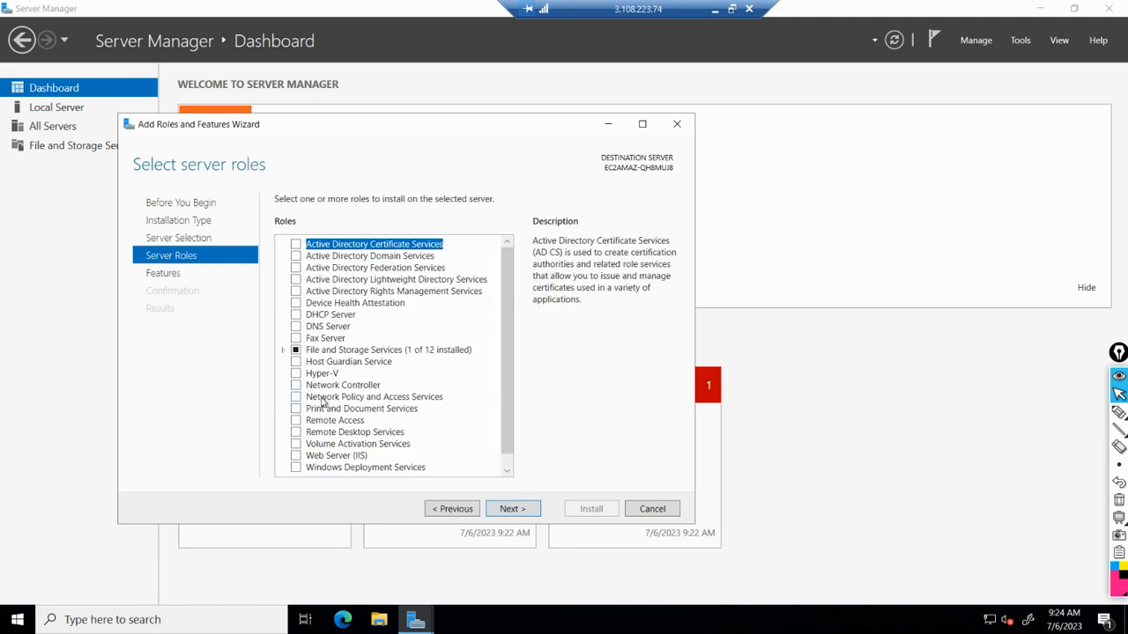
Select the Web Server (IIS) role, including its management tools, and continue to the features page.
scroll(323, 403, "down", 1)
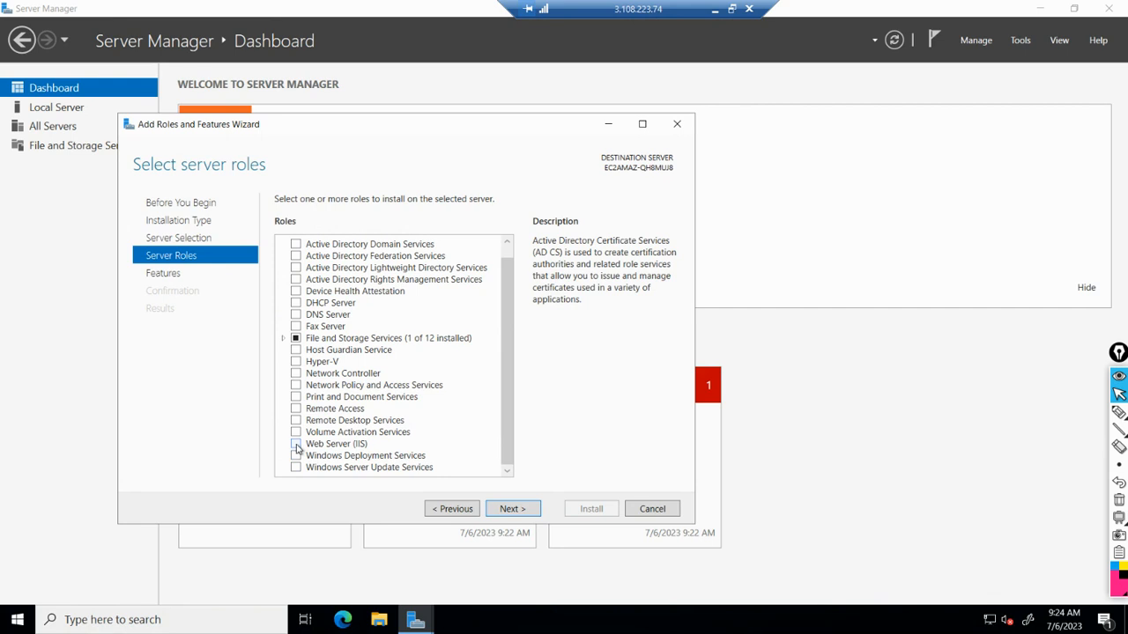
left_click(297, 444)
left_click(456, 442)
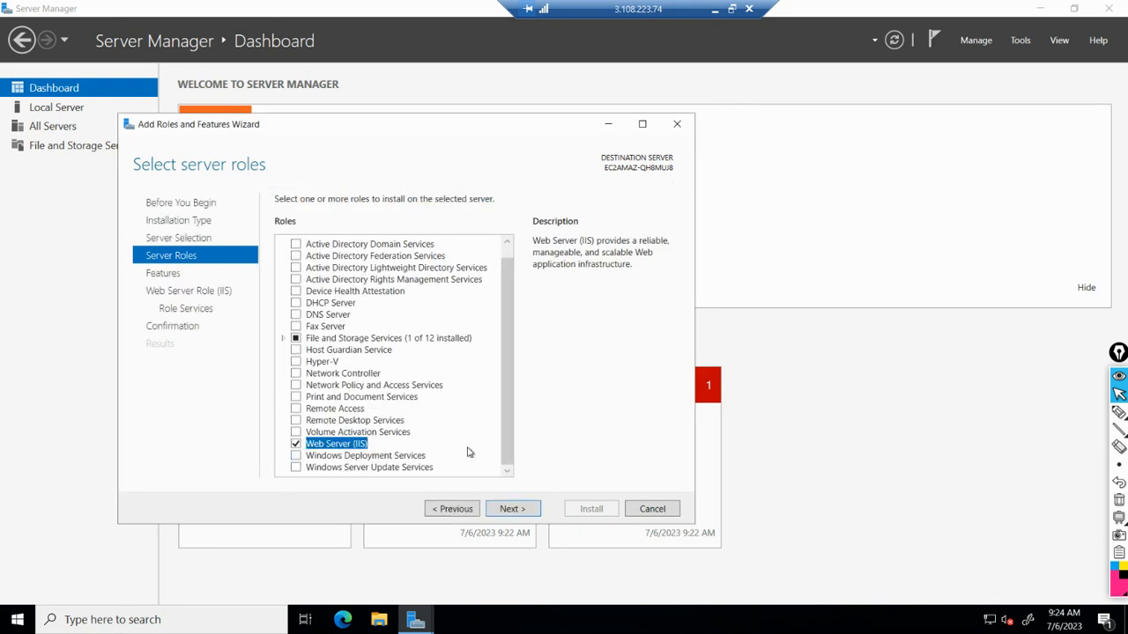
left_click(513, 509)
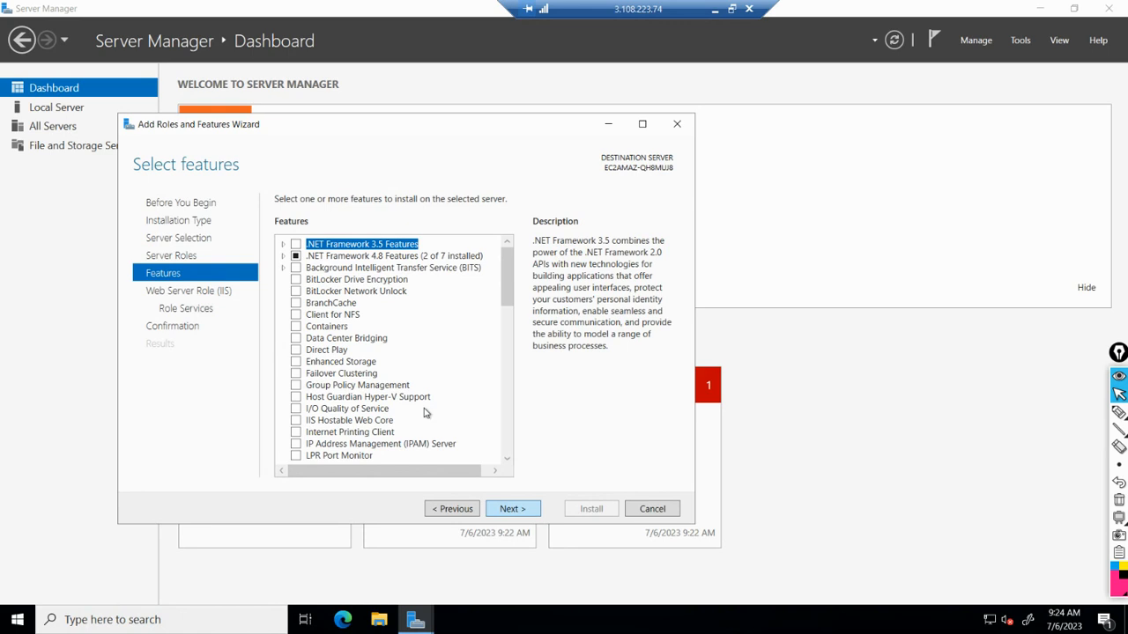
Examine the full list of optional server features available for installation.
scroll(342, 364, "down", 2)
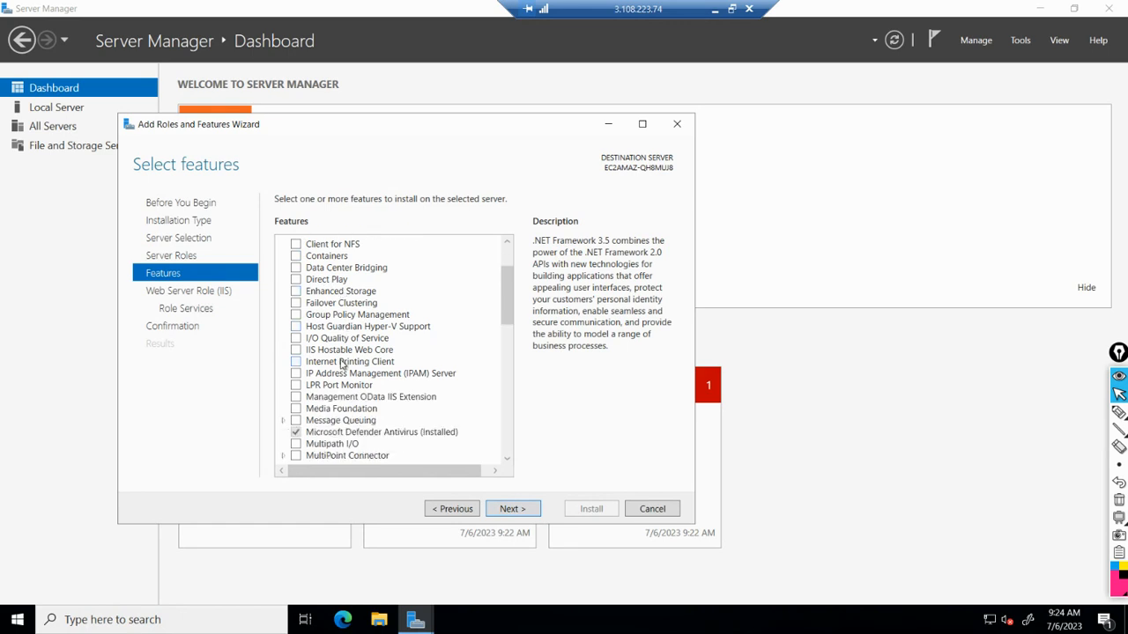
scroll(341, 363, "up", 2)
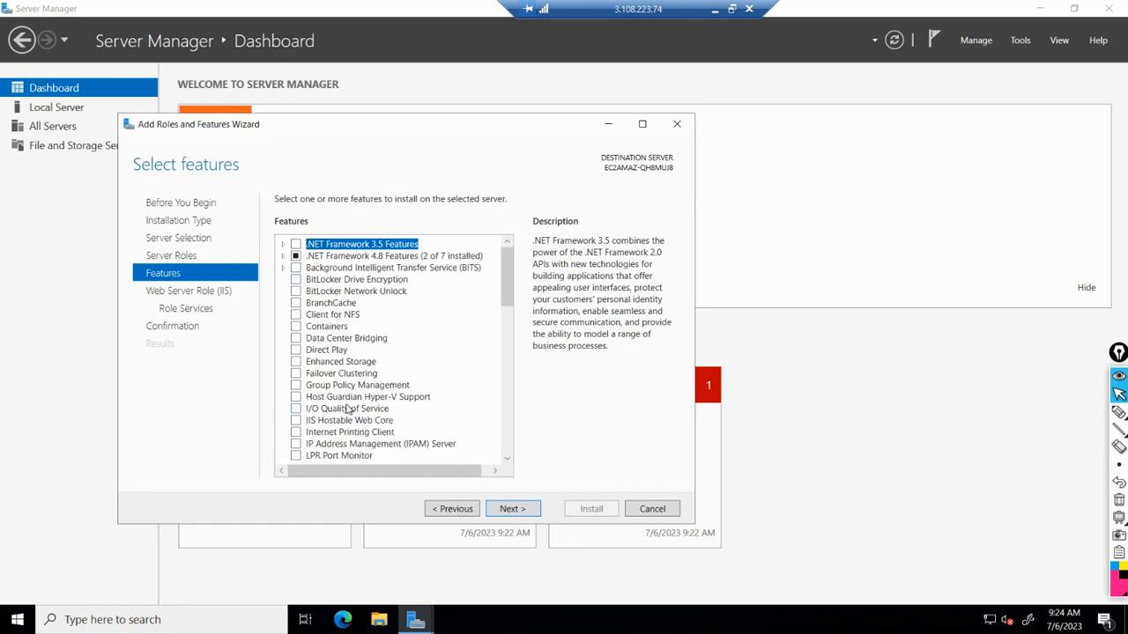
scroll(349, 411, "down", 1)
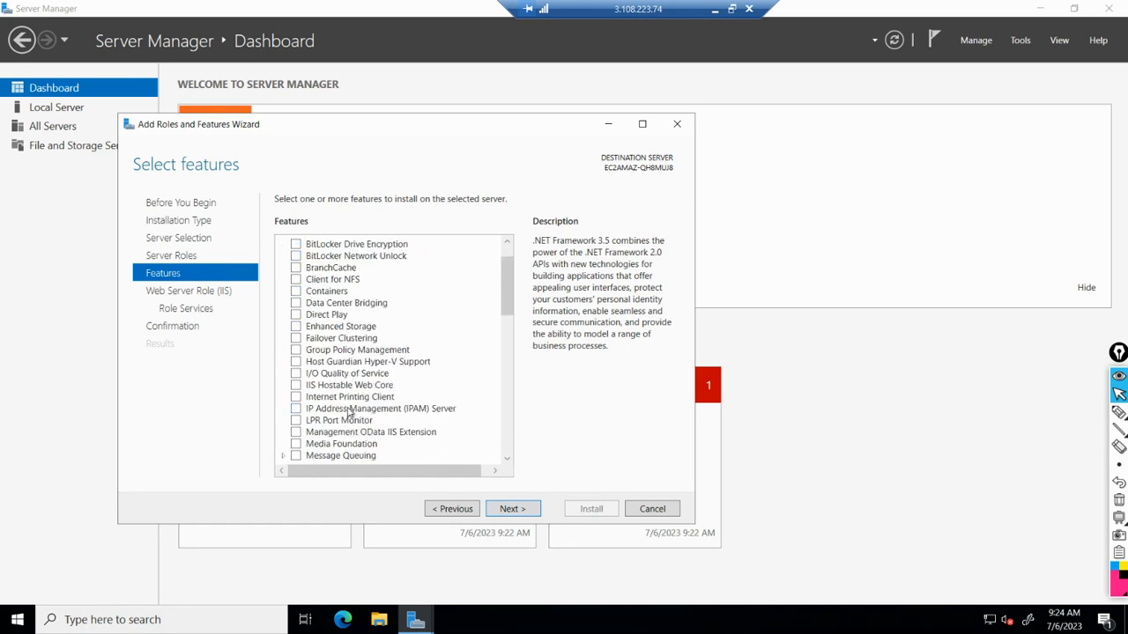
scroll(349, 412, "down", 9)
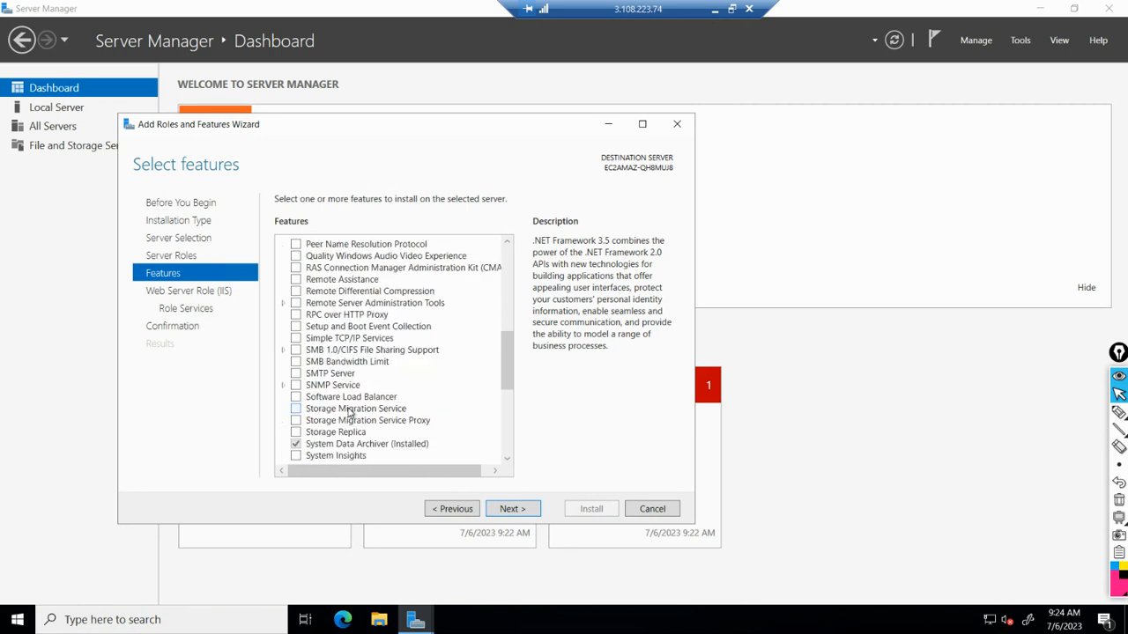
scroll(349, 413, "down", 1)
scroll(350, 414, "down", 4)
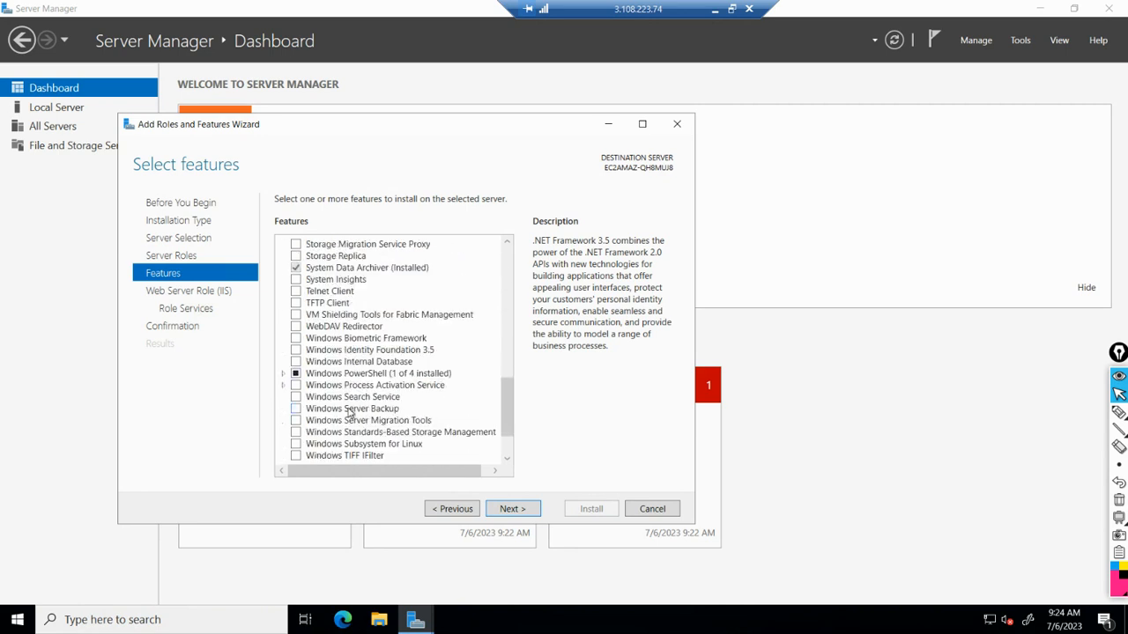
scroll(349, 412, "down", 2)
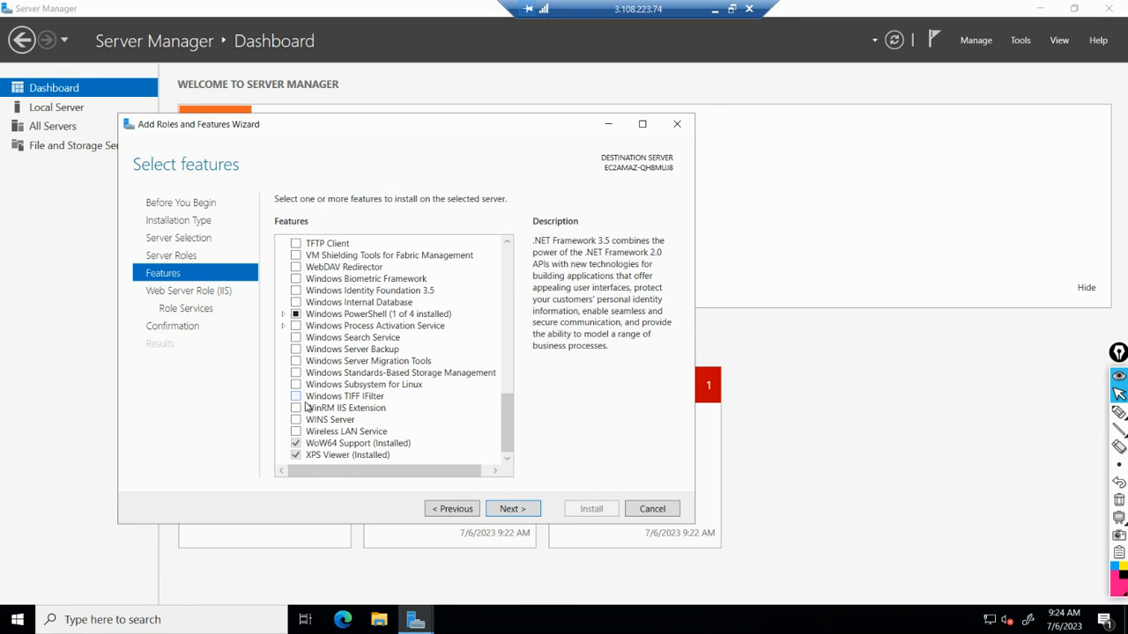
scroll(308, 406, "up", 2)
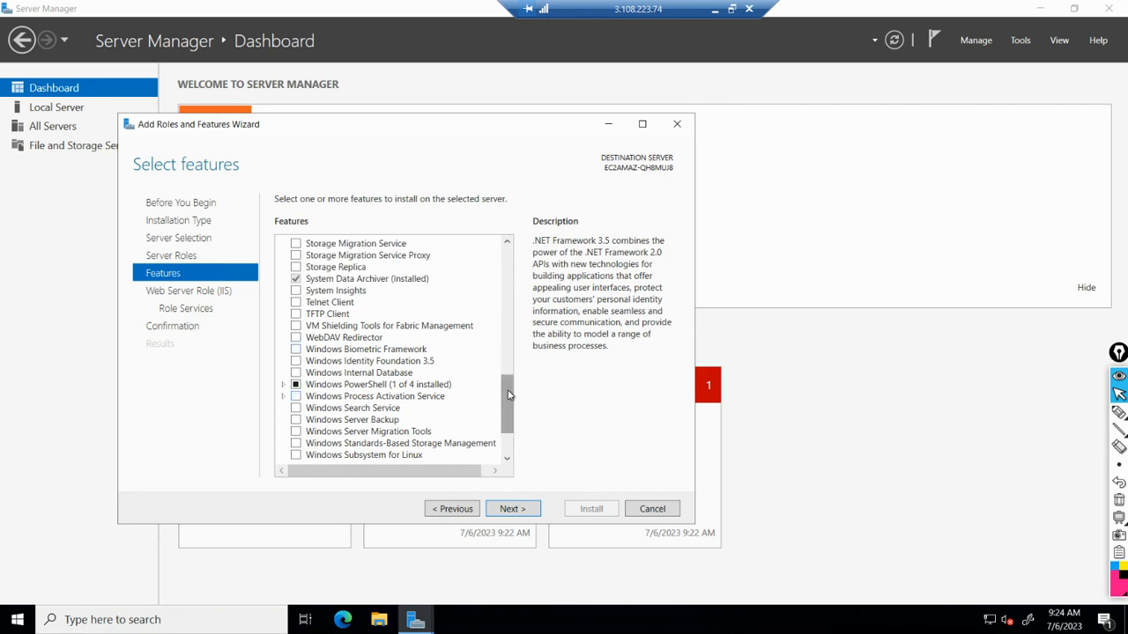
left_click_drag(509, 396, 497, 278)
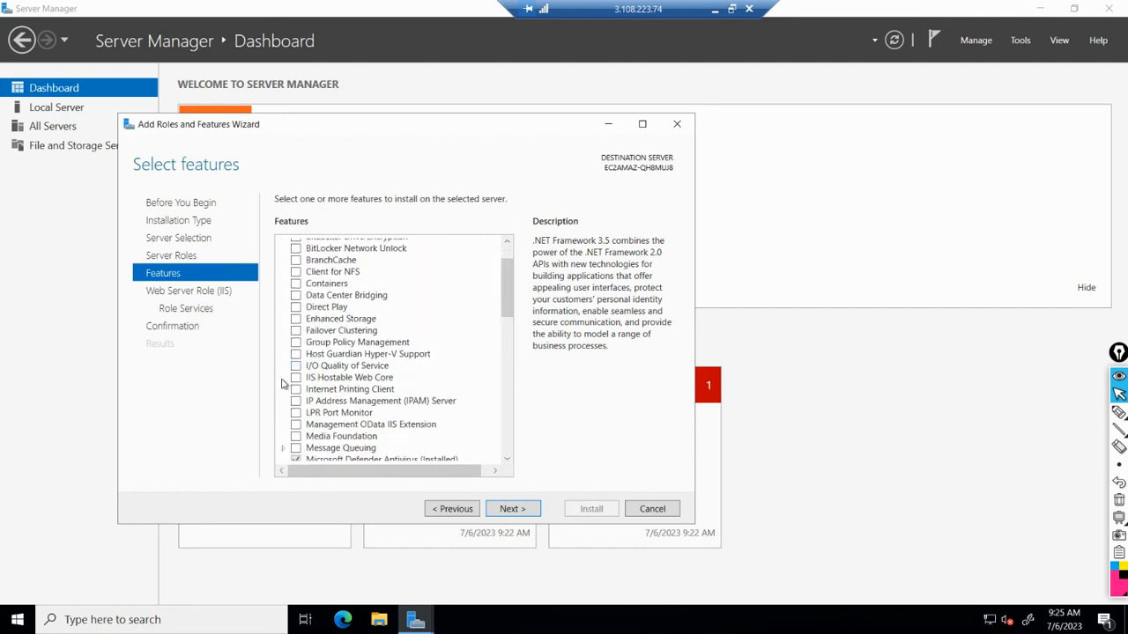
scroll(324, 375, "down", 1)
scroll(323, 374, "down", 6)
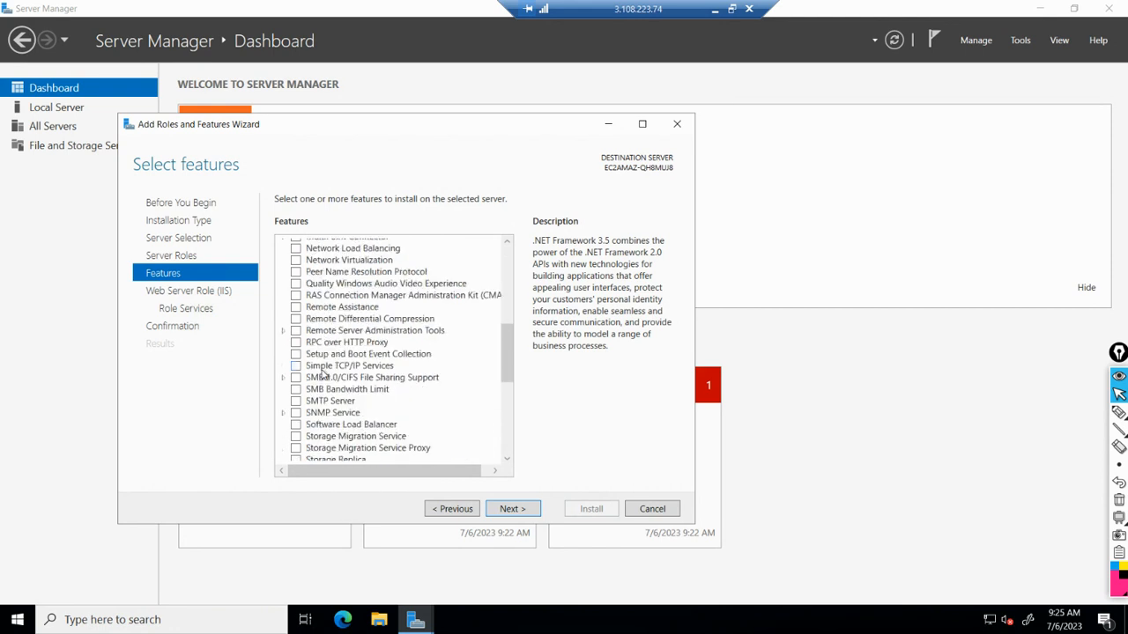
scroll(324, 375, "down", 3)
scroll(324, 374, "down", 2)
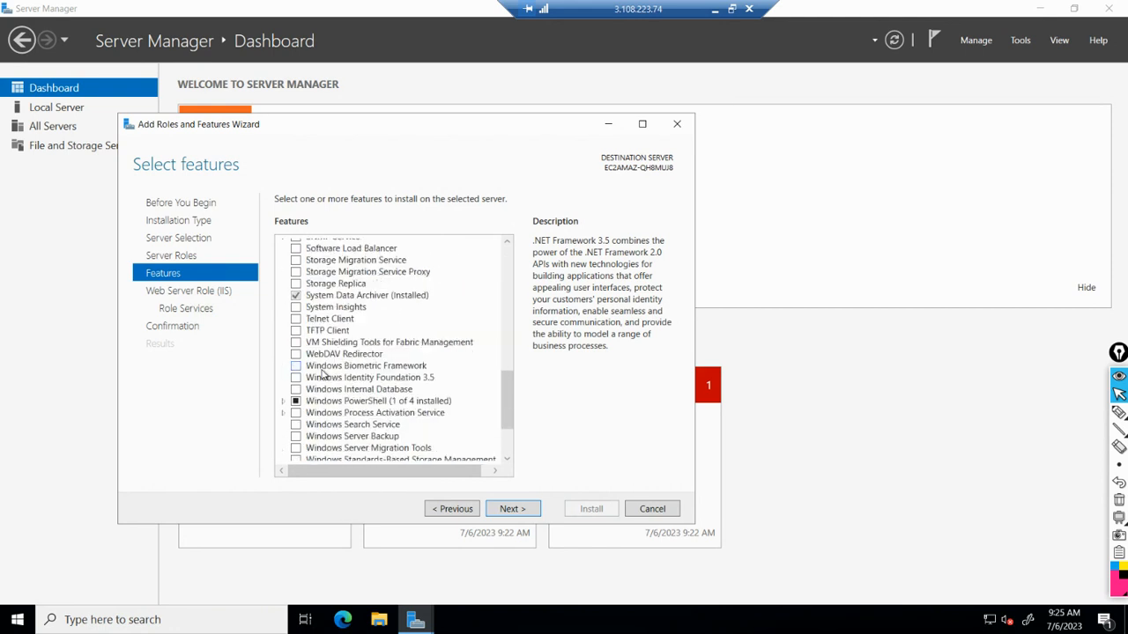
scroll(424, 410, "down", 2)
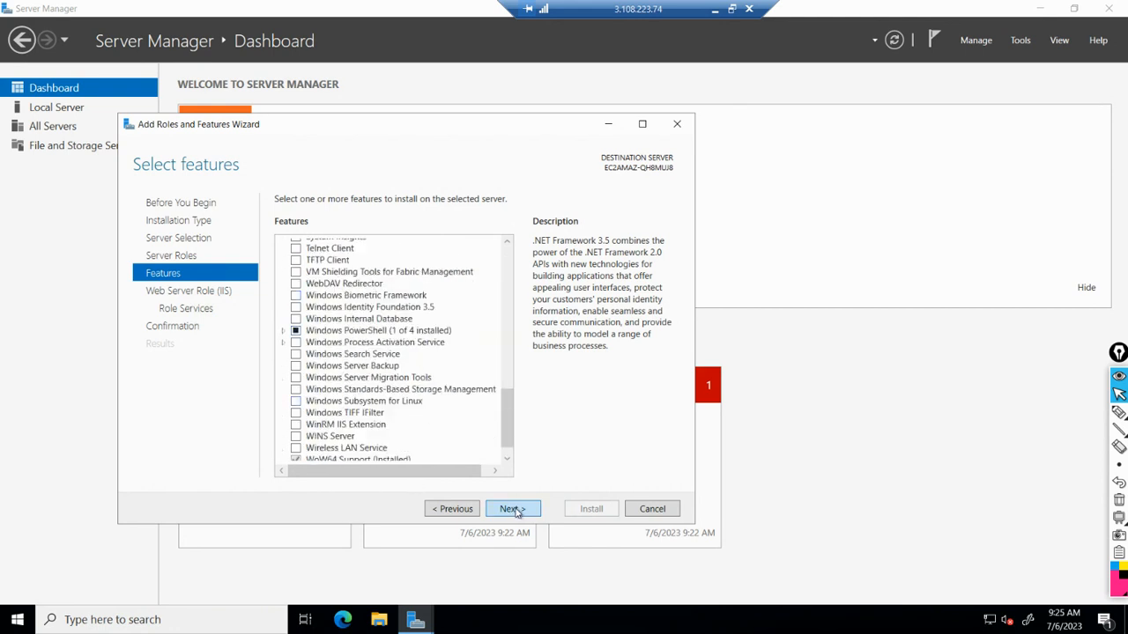
Keep the default features and IIS role services, and start the Web Server (IIS) installation.
left_click(514, 511)
left_click(515, 509)
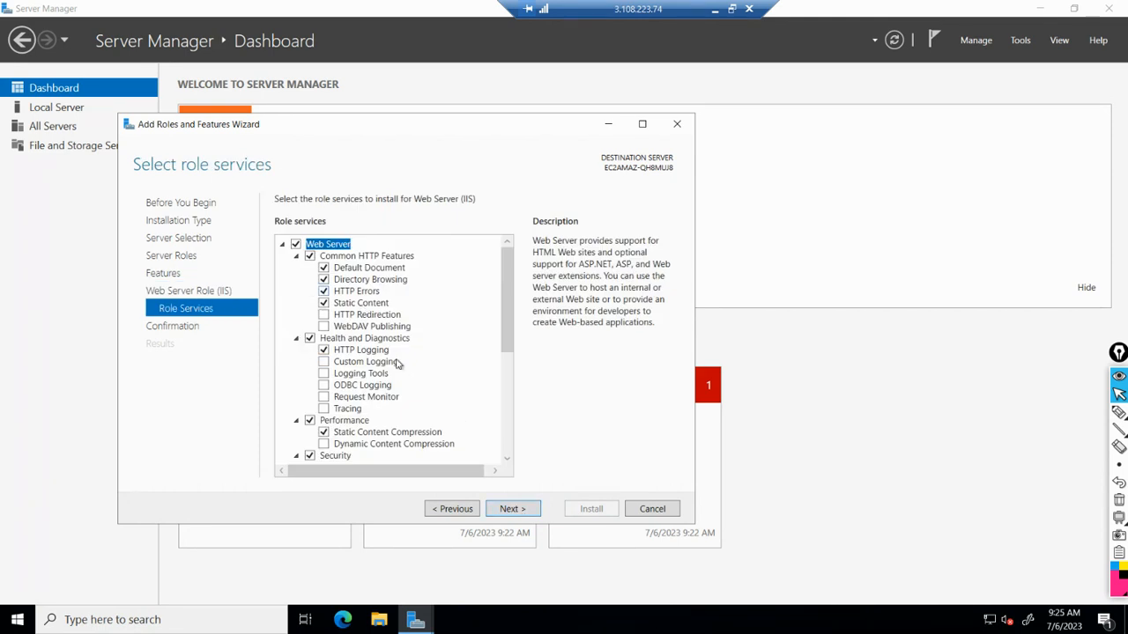
scroll(398, 366, "down", 6)
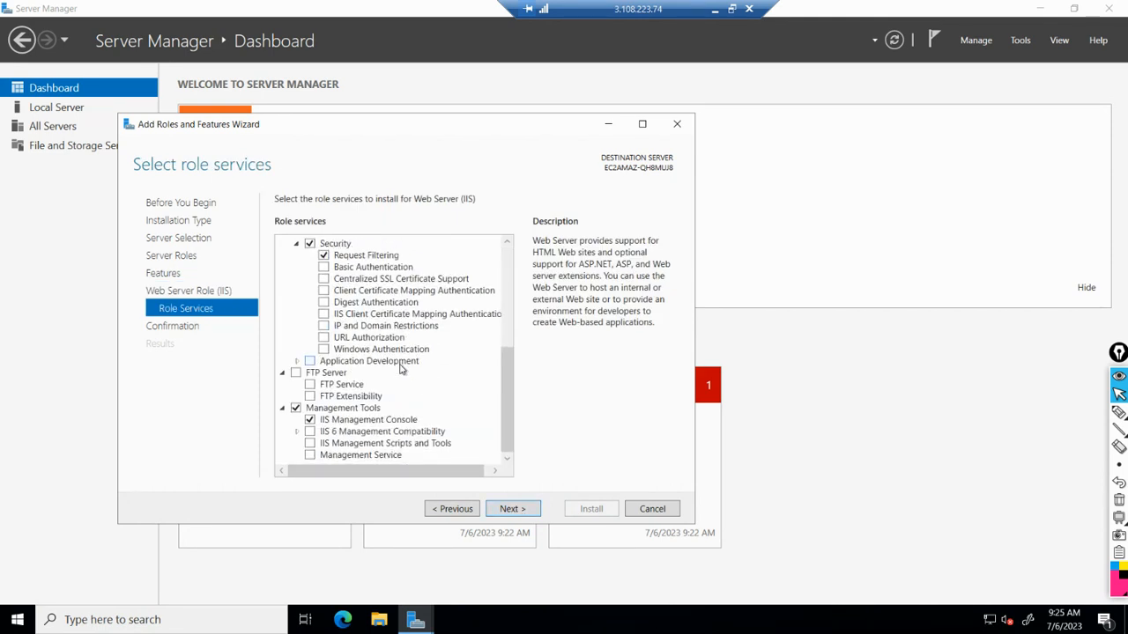
scroll(401, 368, "up", 6)
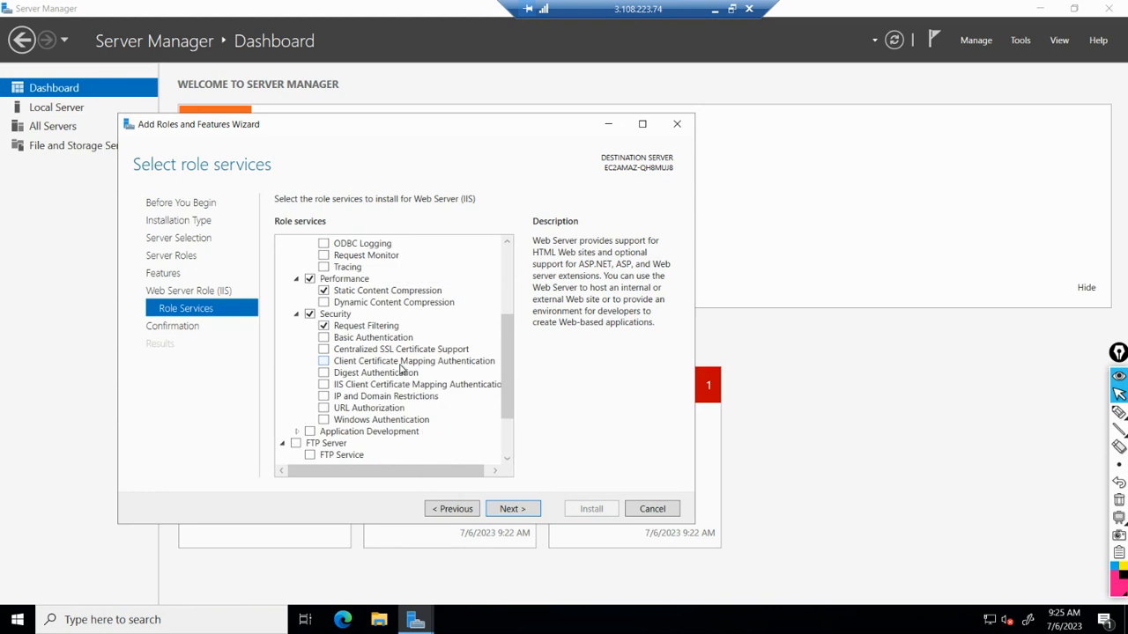
left_click(508, 511)
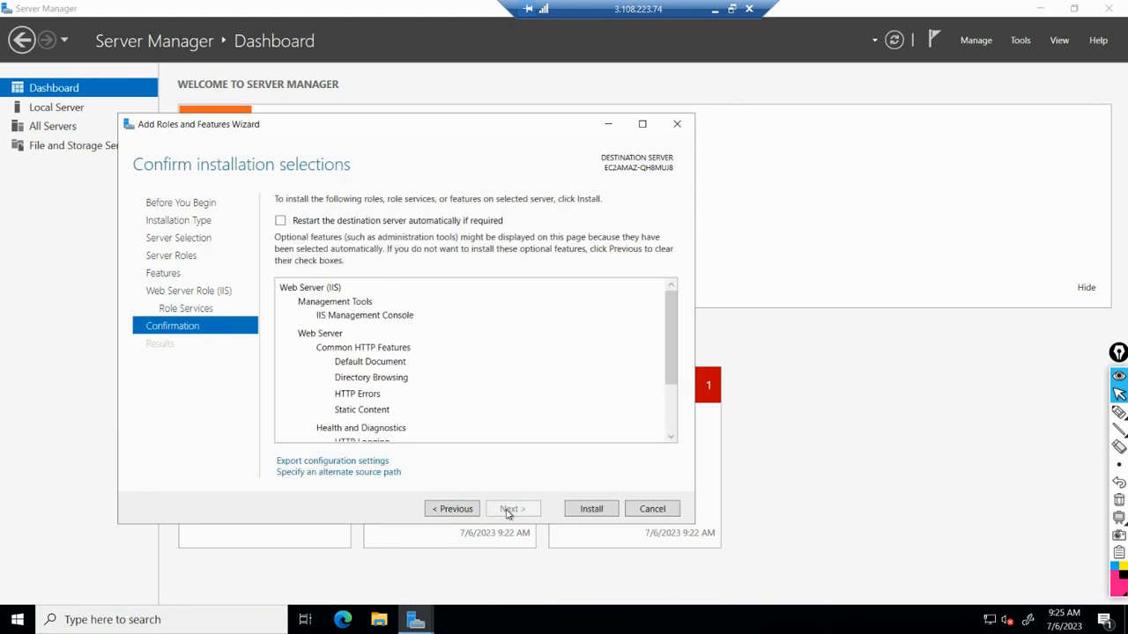
left_click(604, 512)
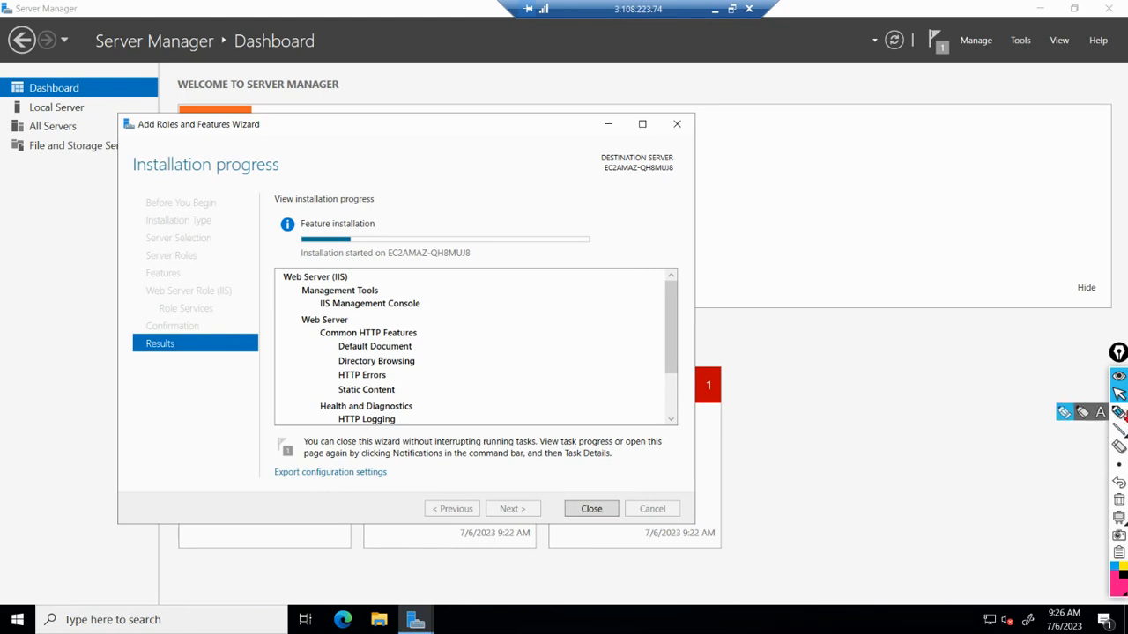
Sketch a server monitor over the wizard with the annotation pen and label it 10.1.1.1.
left_click(1119, 412)
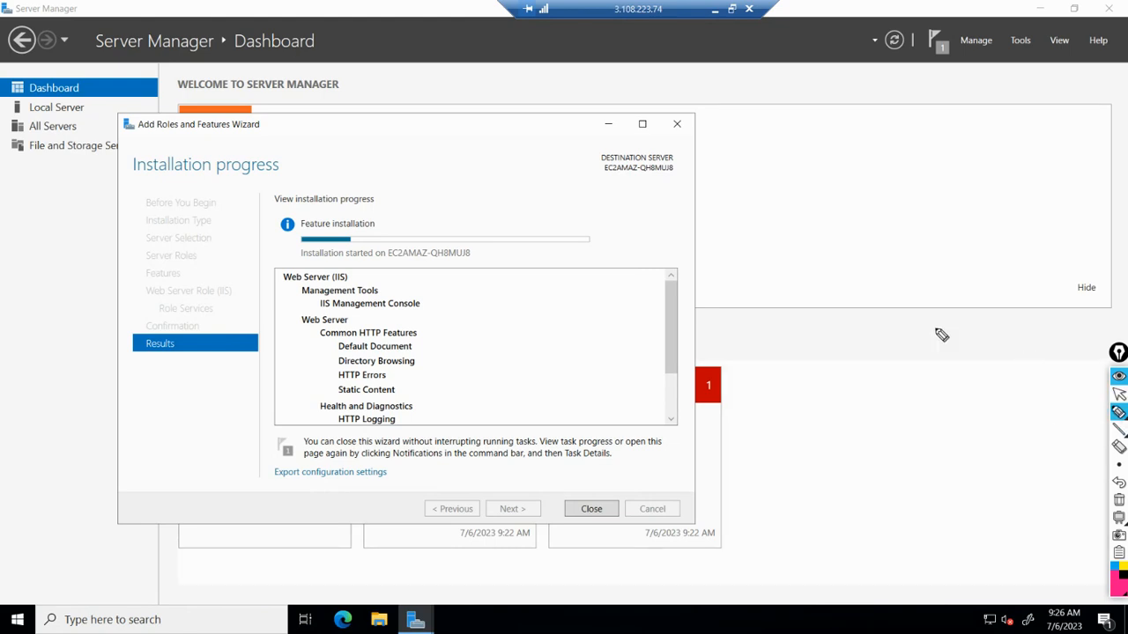
mouse_move(596, 204)
left_mouse_down()
mouse_move(836, 187)
mouse_move(788, 302)
mouse_move(811, 195)
left_mouse_up()
left_click_drag(668, 371, 666, 382)
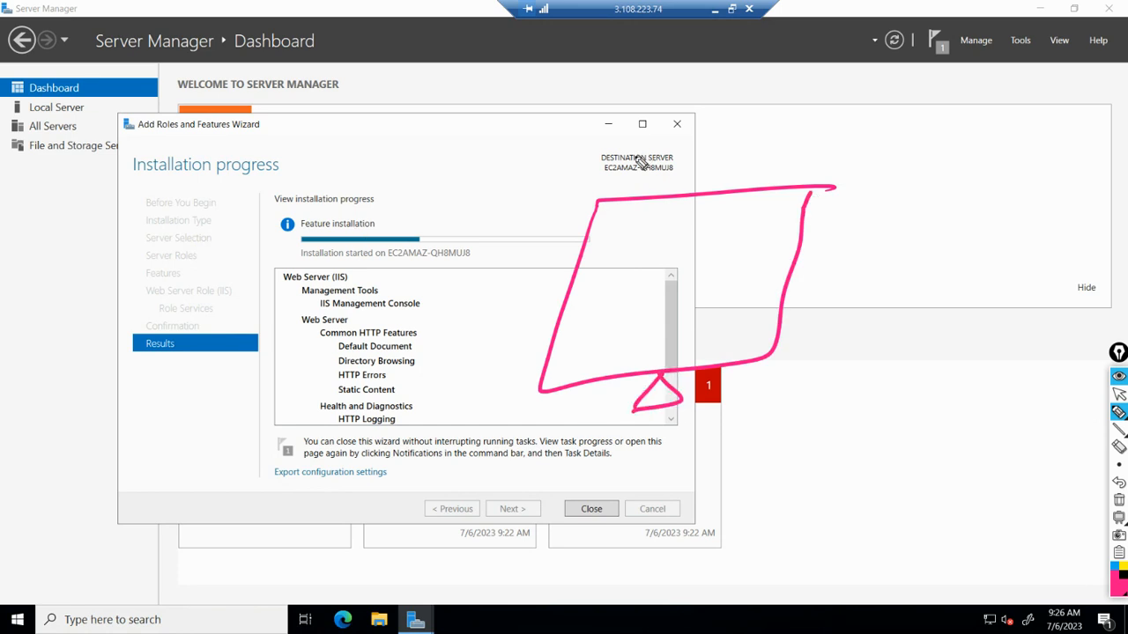
mouse_move(636, 161)
left_mouse_down()
mouse_move(627, 184)
mouse_move(661, 161)
mouse_move(728, 176)
left_mouse_up()
left_click(676, 173)
left_click(715, 173)
left_click(741, 173)
left_click_drag(762, 156, 764, 167)
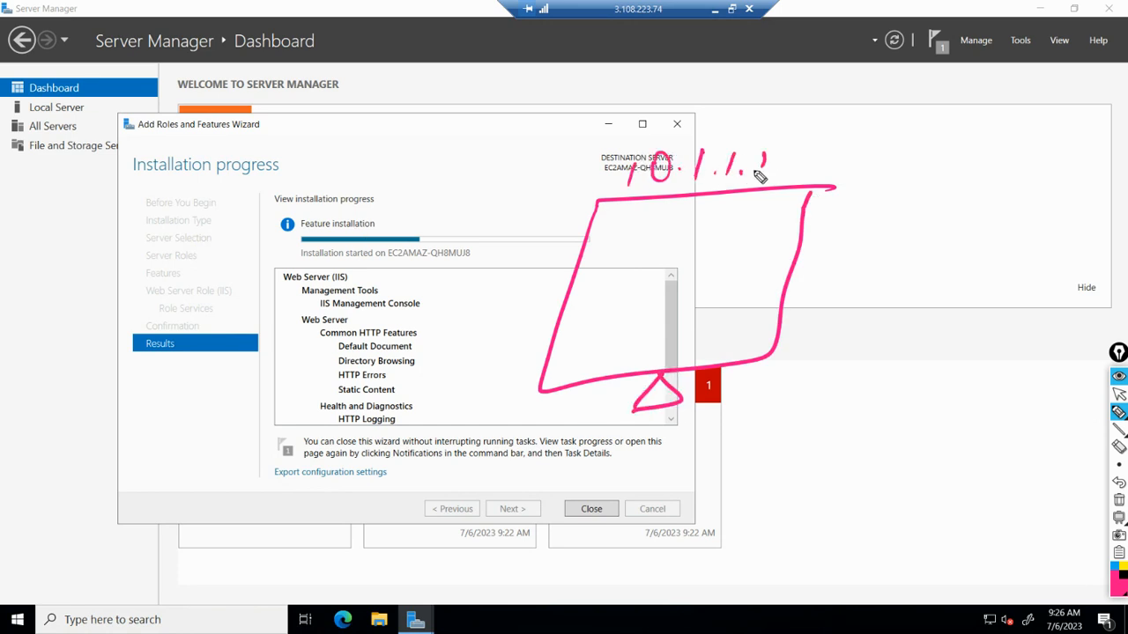
Annotate the sketched server with IIS pointing to a webpage, add a user arrow to its address, and circle its lower part.
left_click_drag(574, 226, 621, 240)
mouse_move(612, 235)
left_mouse_down()
mouse_move(610, 247)
mouse_move(663, 227)
mouse_move(646, 253)
left_mouse_up()
left_click_drag(637, 254, 659, 251)
mouse_move(678, 227)
left_mouse_down()
mouse_move(701, 226)
mouse_move(687, 254)
left_mouse_up()
mouse_move(677, 255)
left_mouse_down()
mouse_move(701, 254)
mouse_move(649, 310)
mouse_move(749, 304)
left_mouse_up()
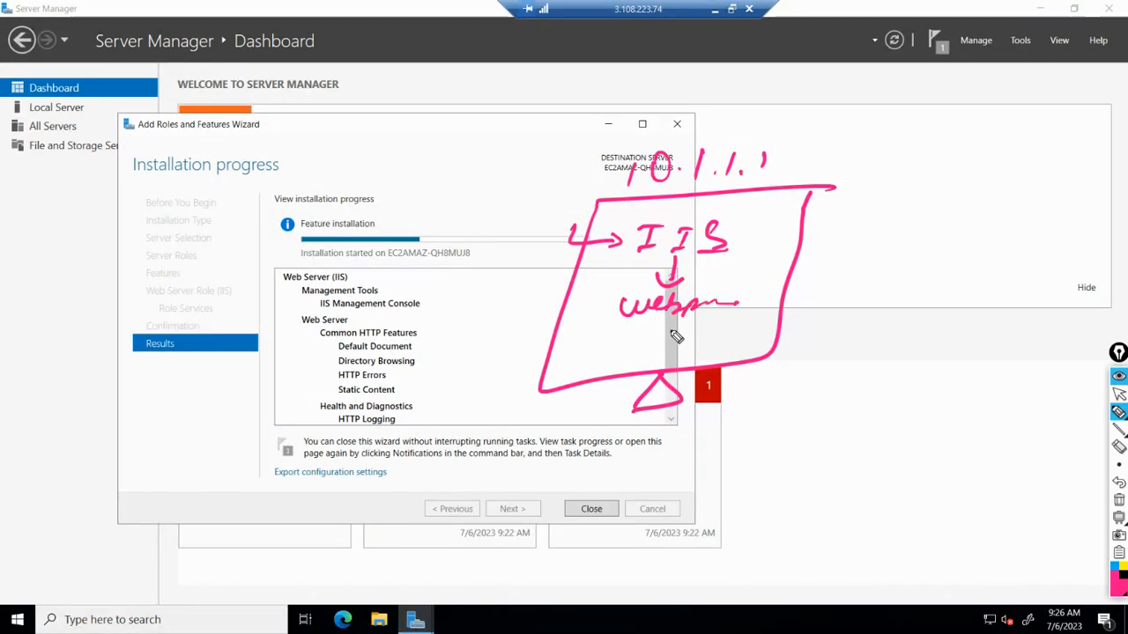
mouse_move(121, 188)
left_mouse_down()
mouse_move(233, 190)
mouse_move(599, 137)
mouse_move(604, 148)
left_mouse_up()
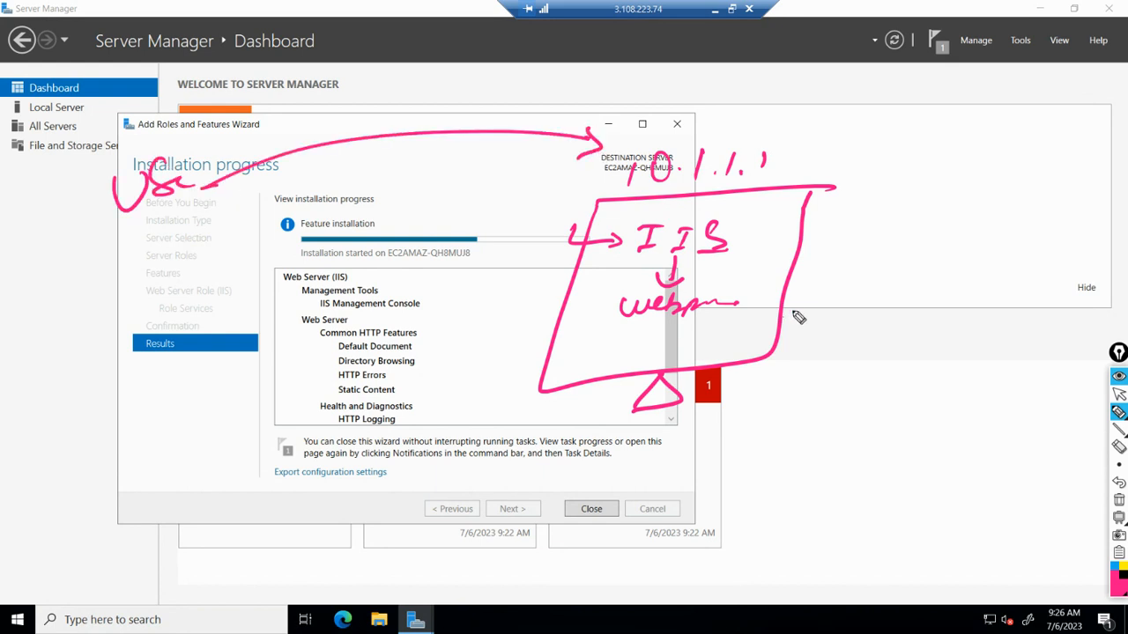
mouse_move(793, 304)
left_mouse_down()
mouse_move(569, 385)
mouse_move(583, 302)
left_mouse_up()
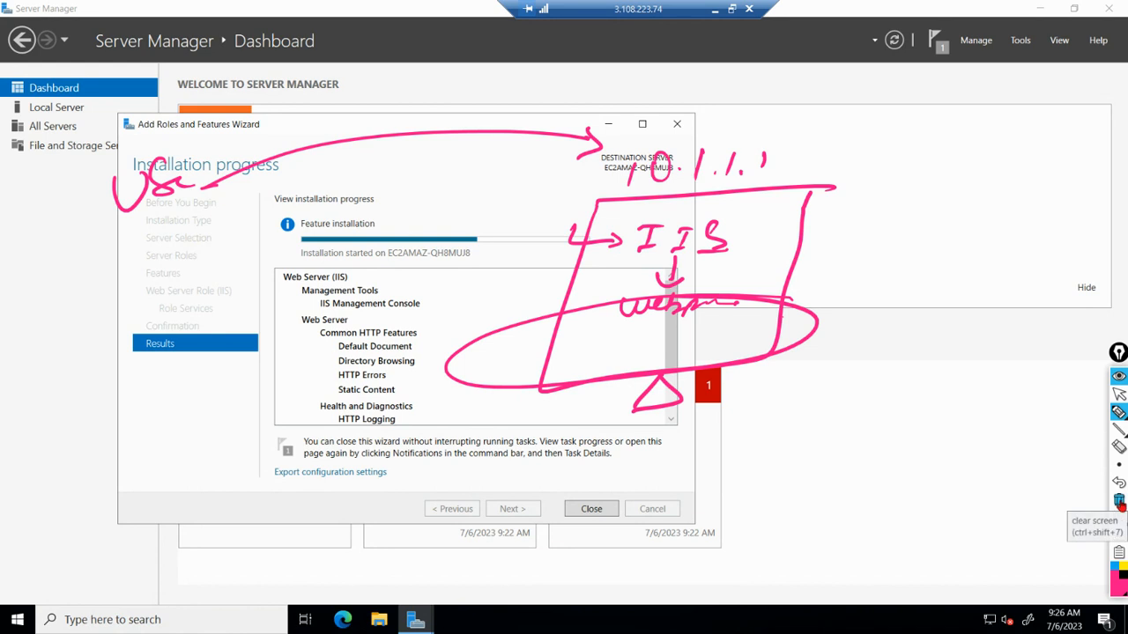
Clear the pen annotations, switch back to the normal pointer and minimize the remote desktop session.
left_click(1119, 500)
left_click(1119, 395)
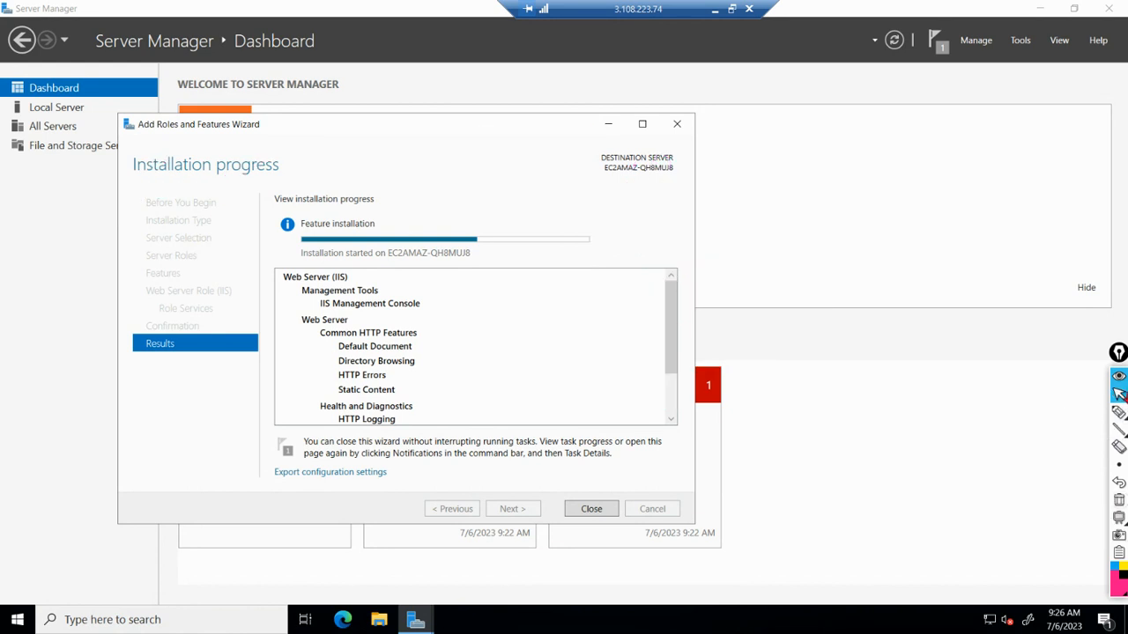
left_click(715, 9)
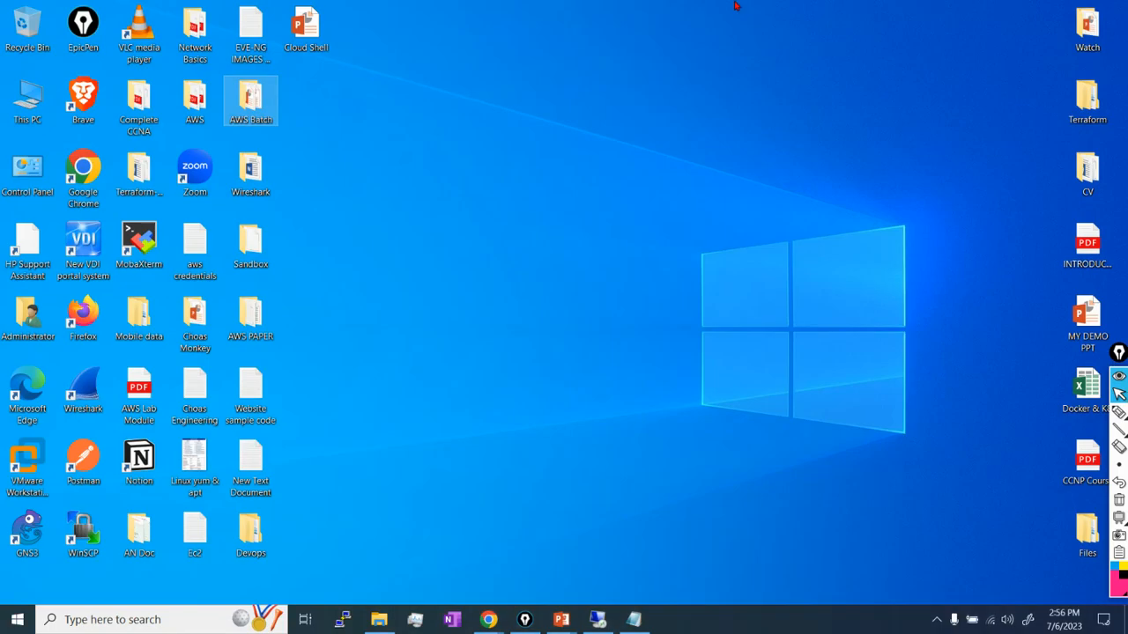
Create a new text document on the local desktop with its default name and open it in Notepad.
right_click(789, 181)
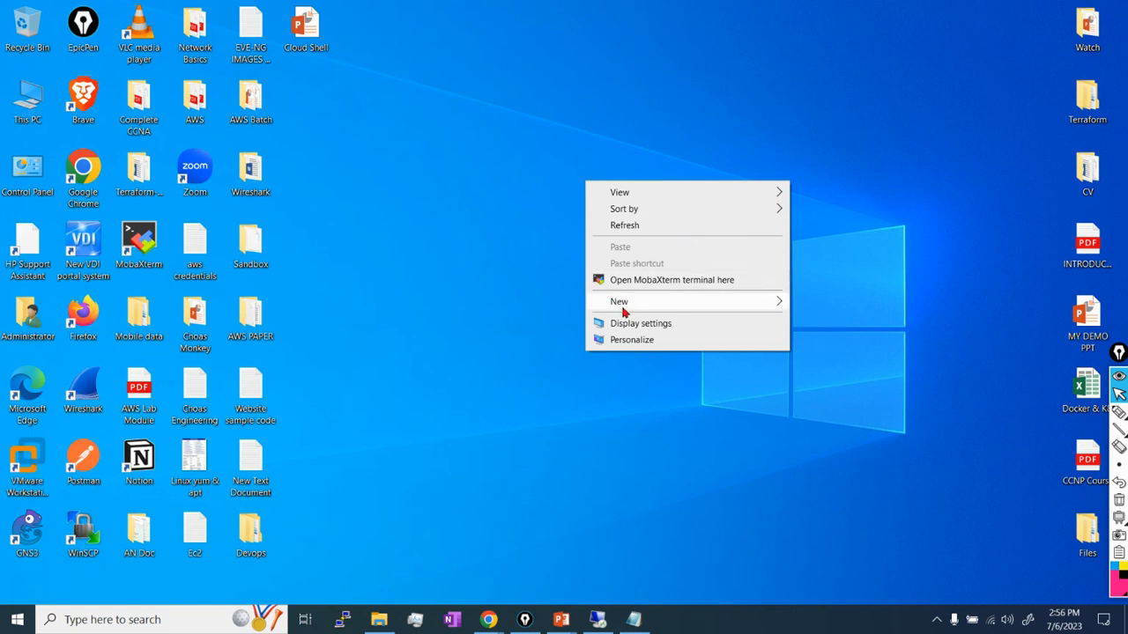
mouse_move(624, 311)
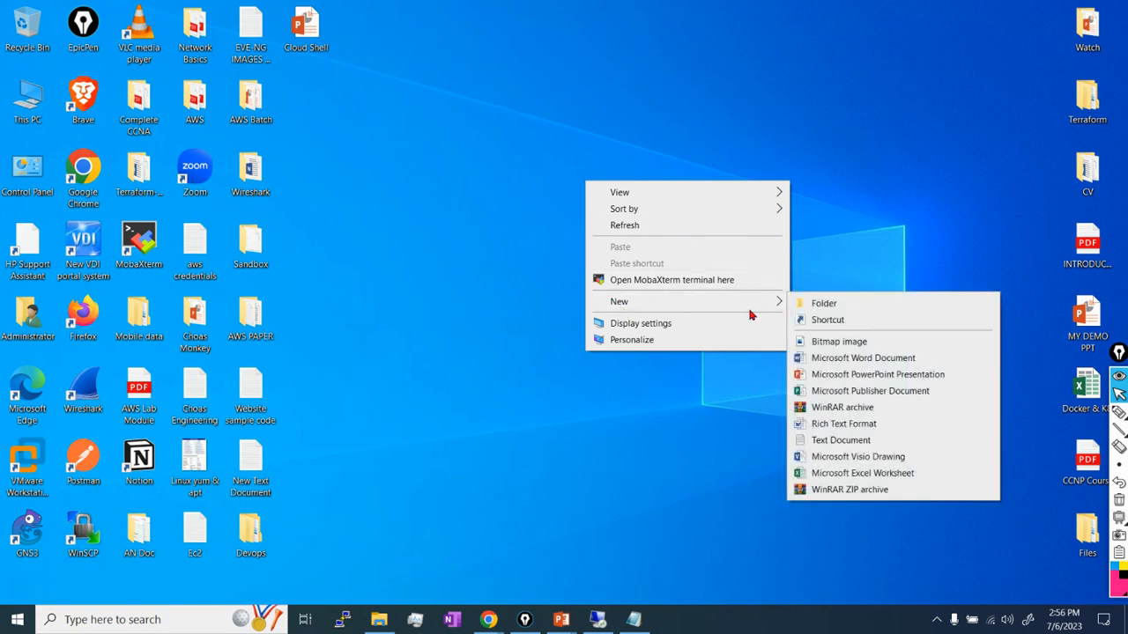
left_click(859, 445)
key("Return")
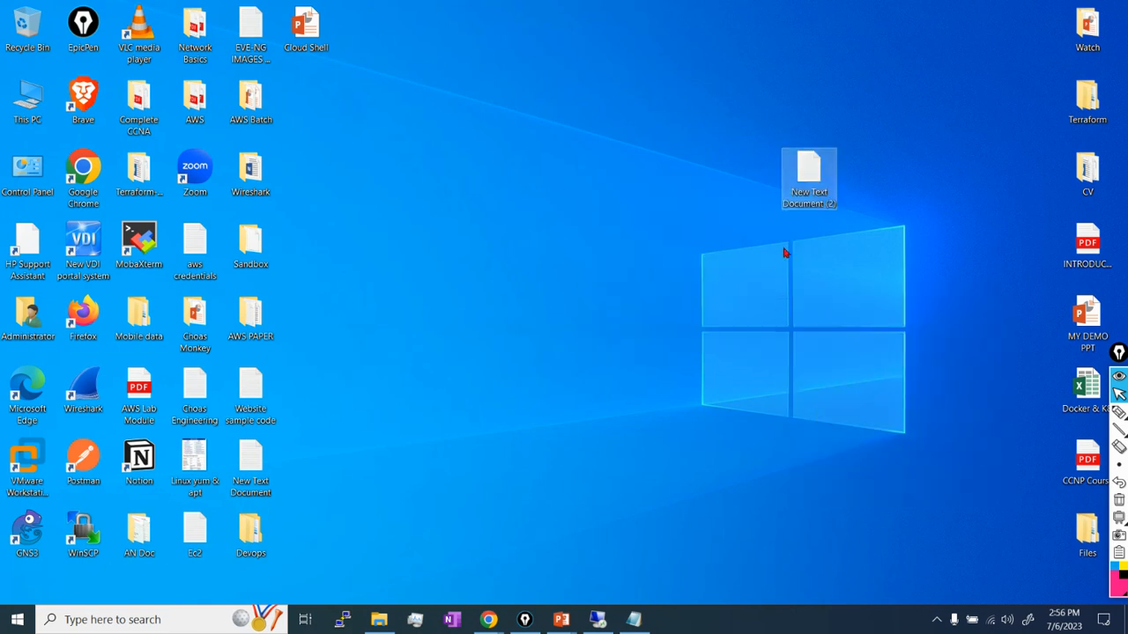
double_click(808, 188)
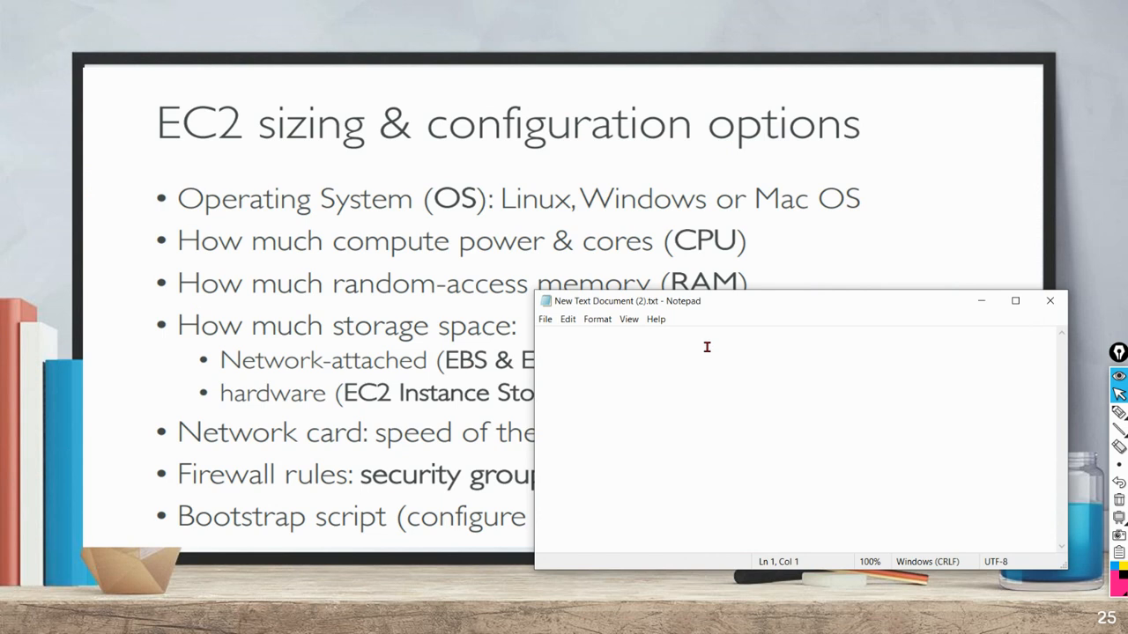
Write "This is July AWS Batch lab of iis windows server !!!!" in the document, with "Welcome" on a second line.
type("This ")
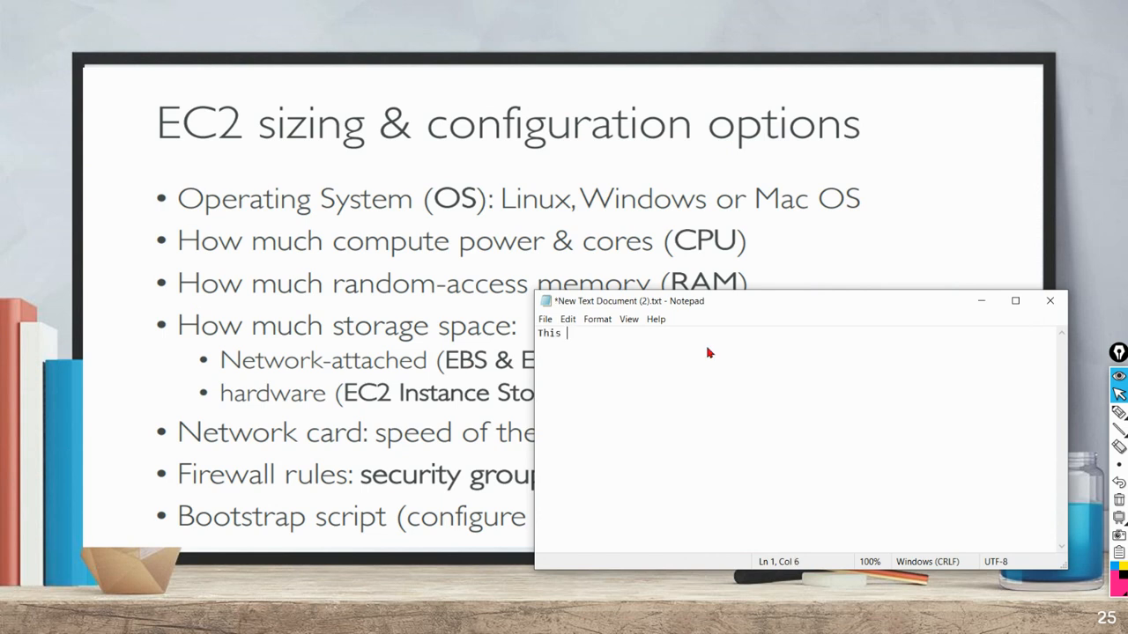
type("is July AWS Batch labn")
key("BackSpace")
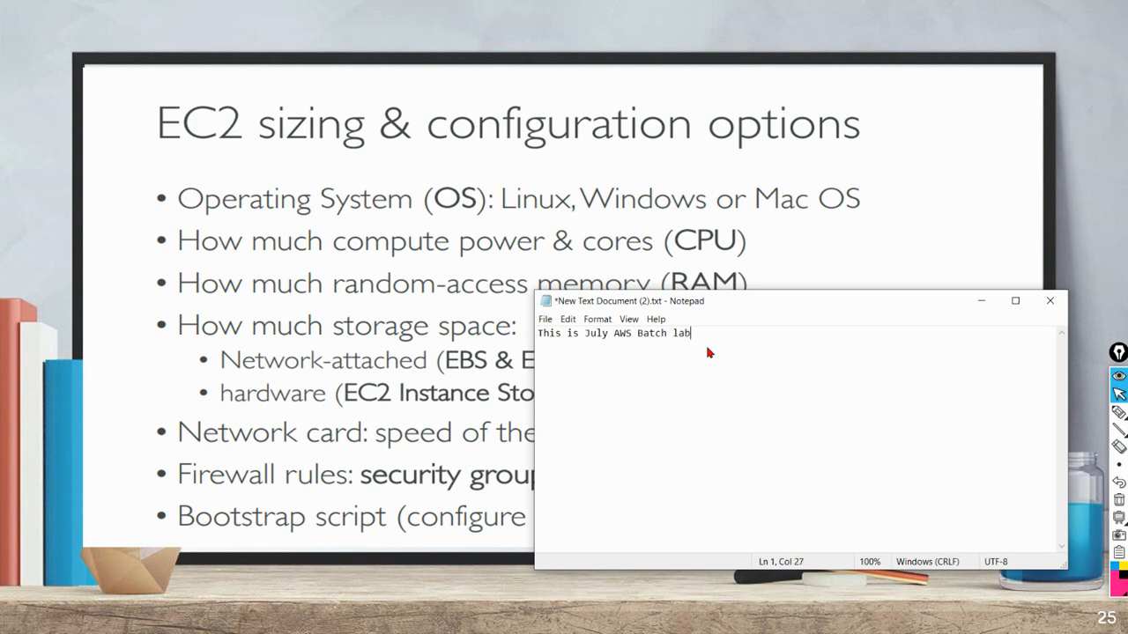
type("of  iis windkows s")
key("BackSpace")
key("BackSpace")
key("BackSpace")
key("BackSpace")
key("BackSpace")
key("BackSpace")
key("BackSpace")
type("dows server !!!!")
key("Return")
type("Welcome")
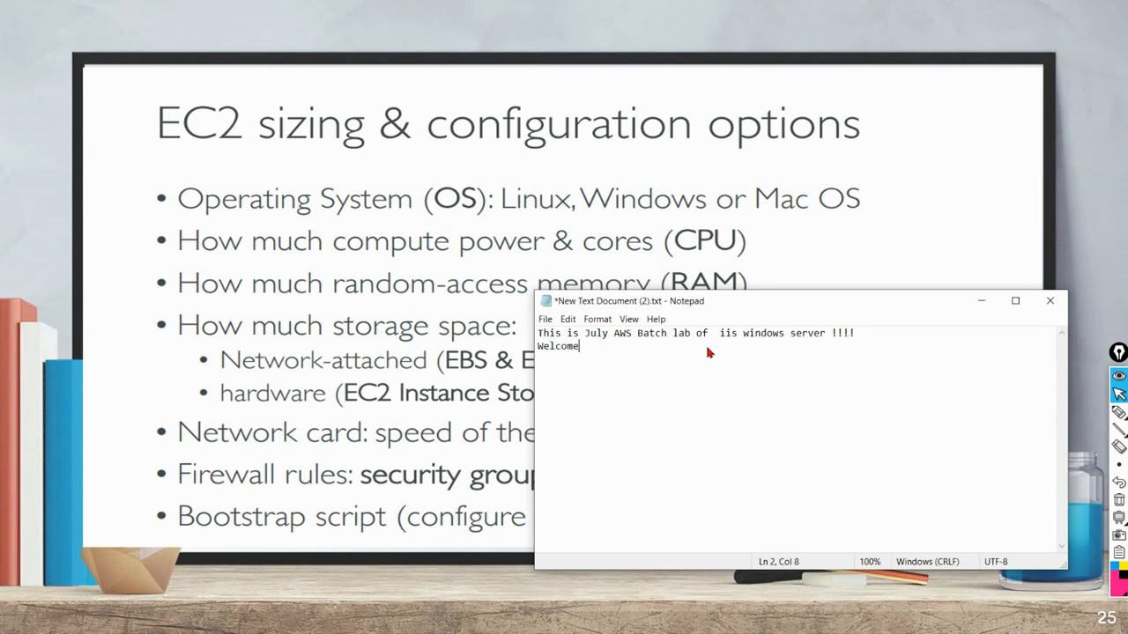
Save the document to the Desktop as index.html and close it.
left_click(544, 319)
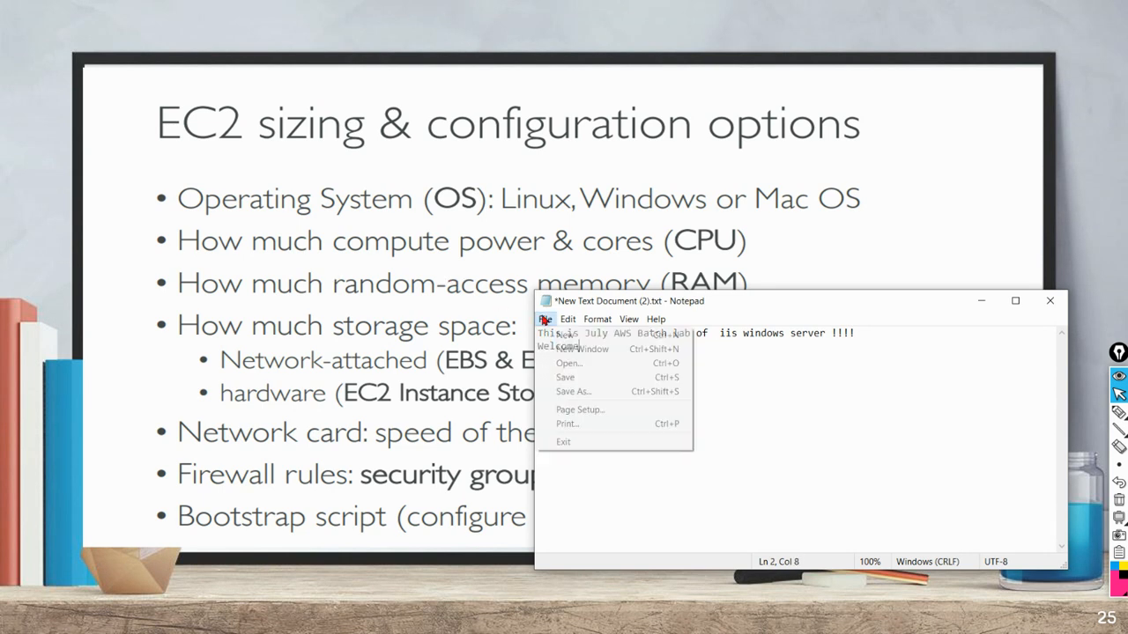
left_click(582, 390)
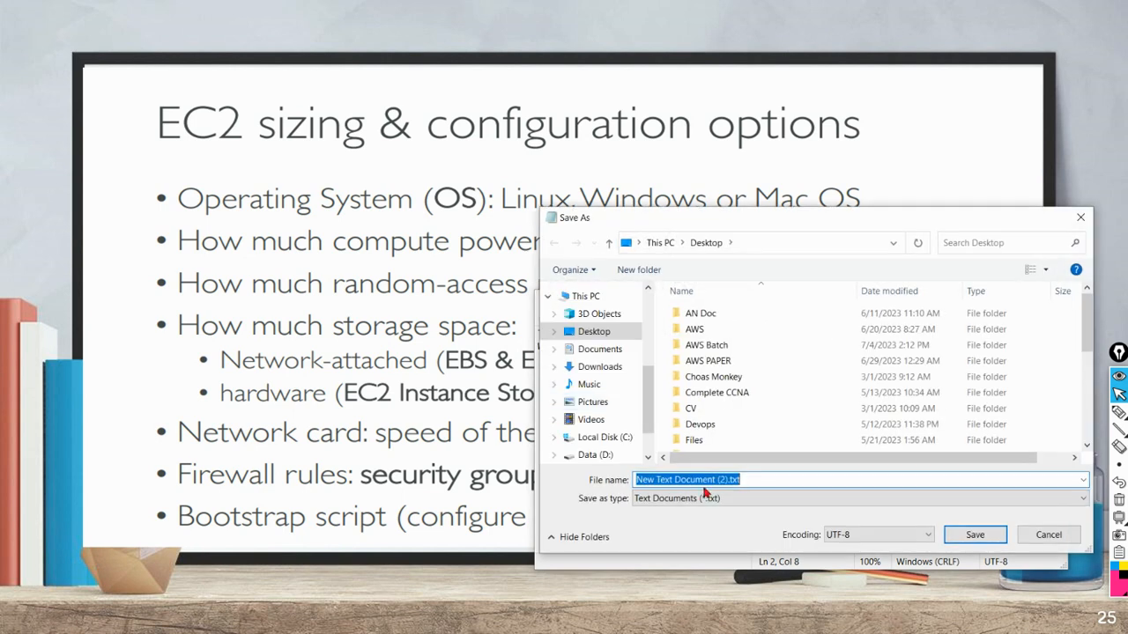
key("BackSpace")
type("index.html")
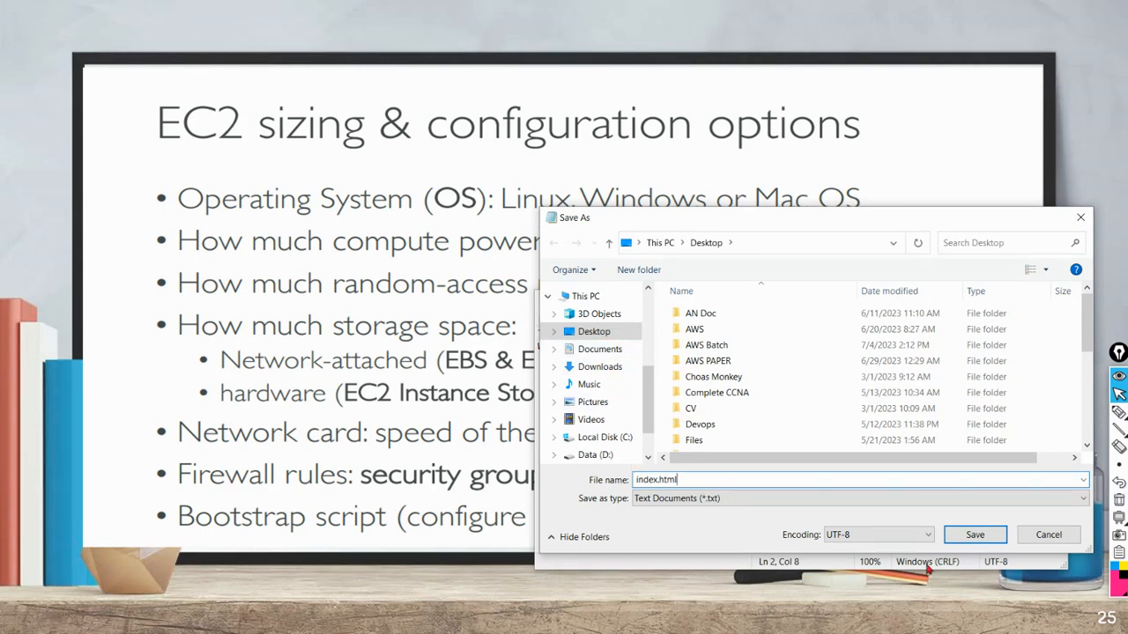
left_click(956, 538)
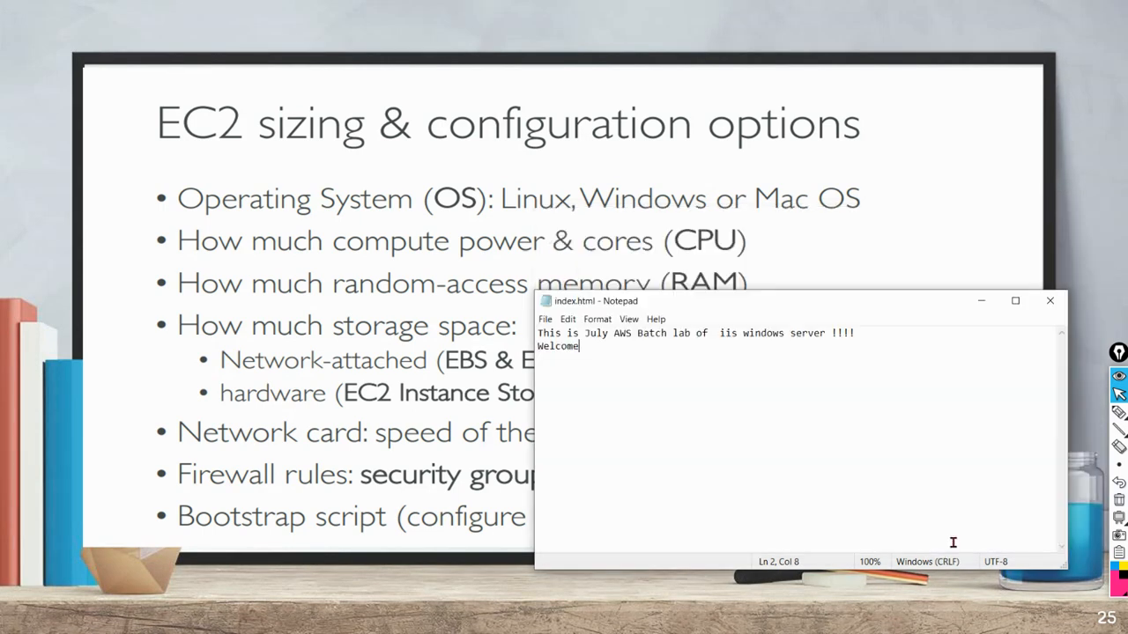
left_click(1051, 303)
Show the local desktop and delete the leftover New Text Document (2) file.
key("super+d")
right_click(593, 227)
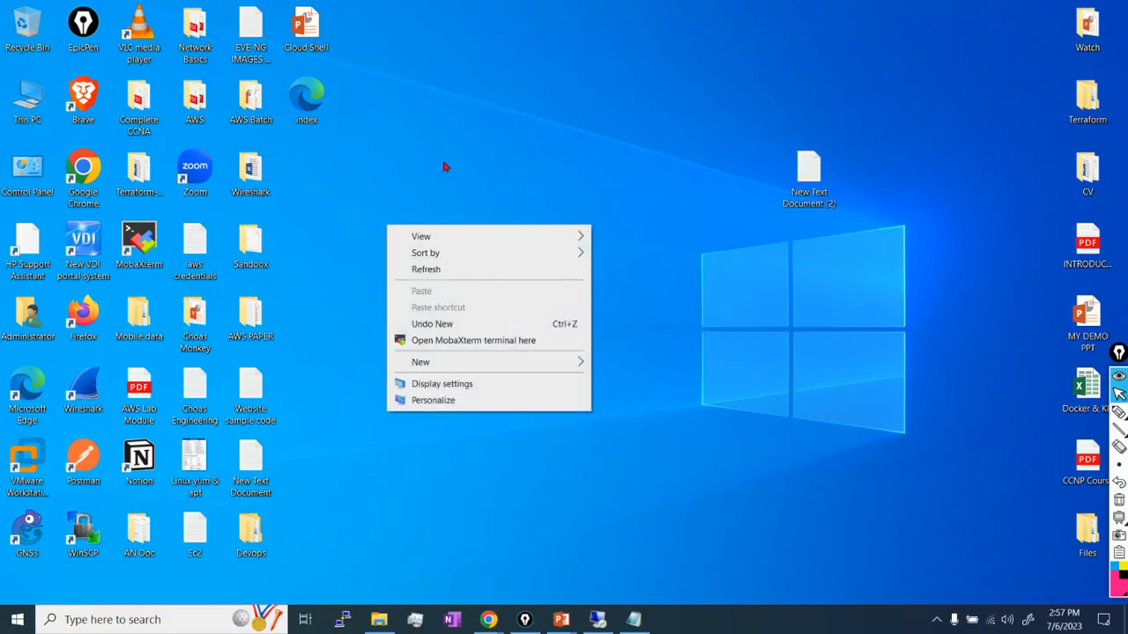
left_click_drag(776, 162, 877, 240)
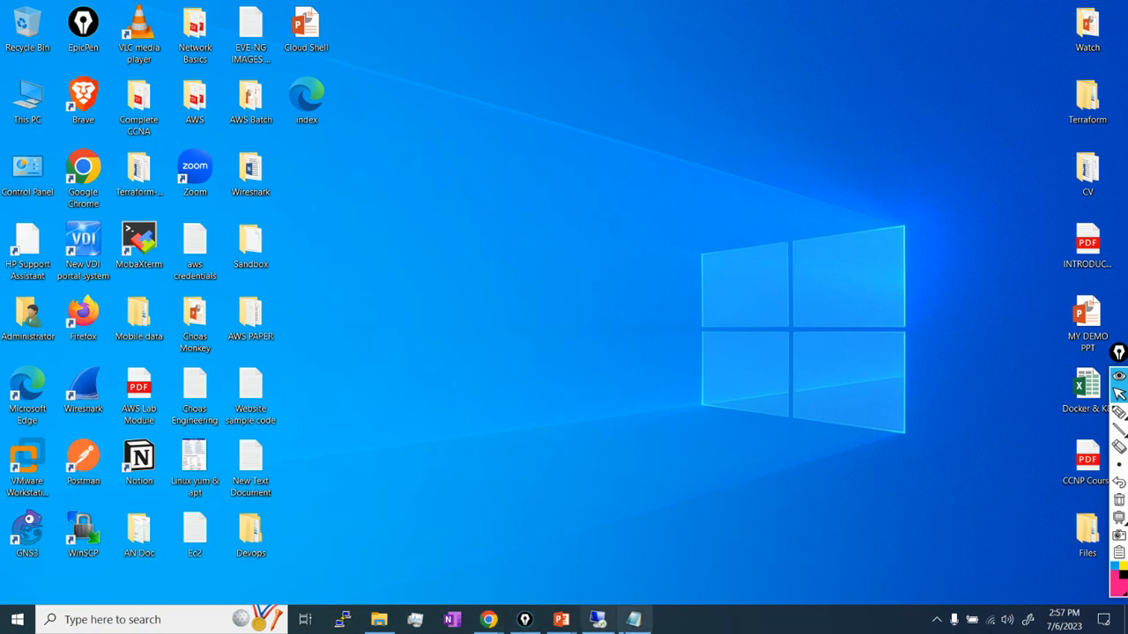
Switch to the remote desktop session, close the Add Roles and Features Wizard and refresh the Server Manager dashboard.
left_click(607, 622)
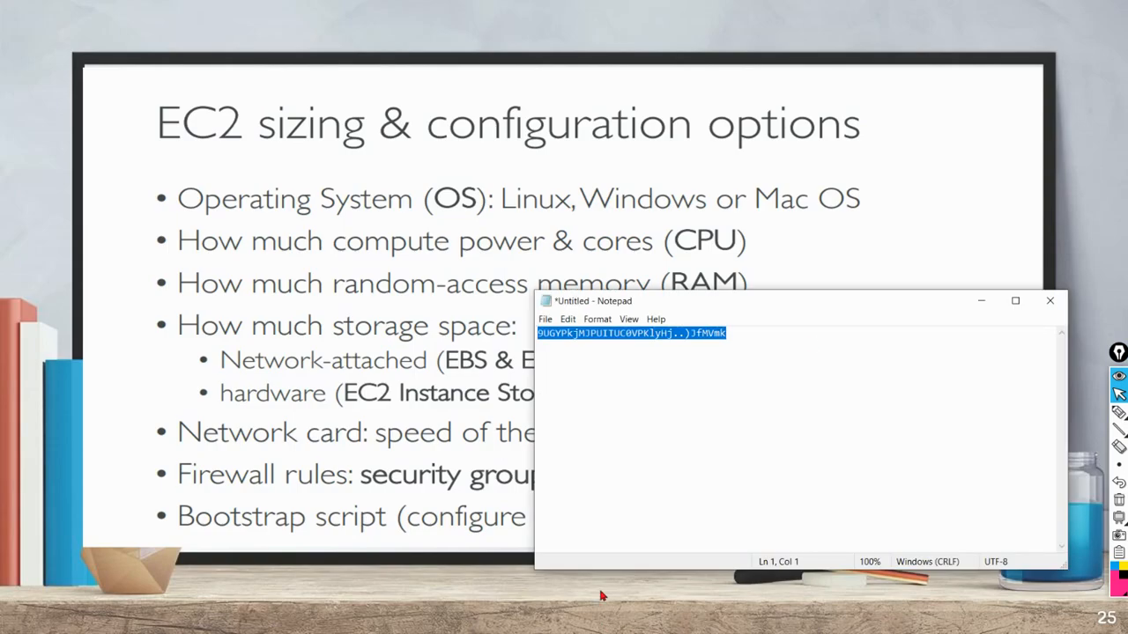
left_click(978, 302)
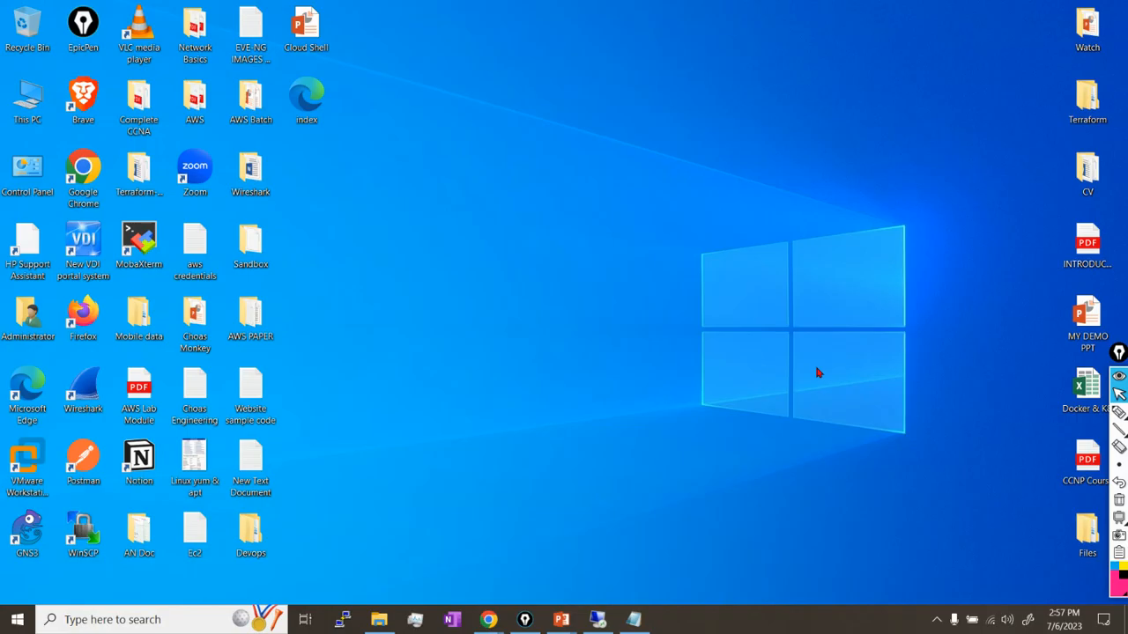
left_click(598, 619)
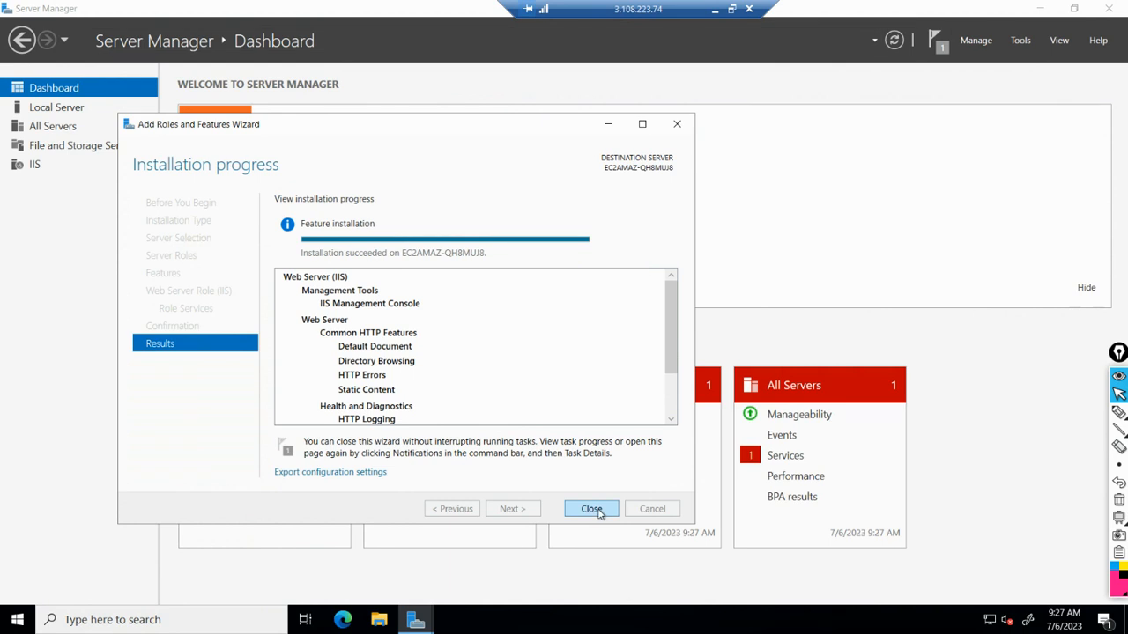
left_click(592, 510)
left_click(894, 41)
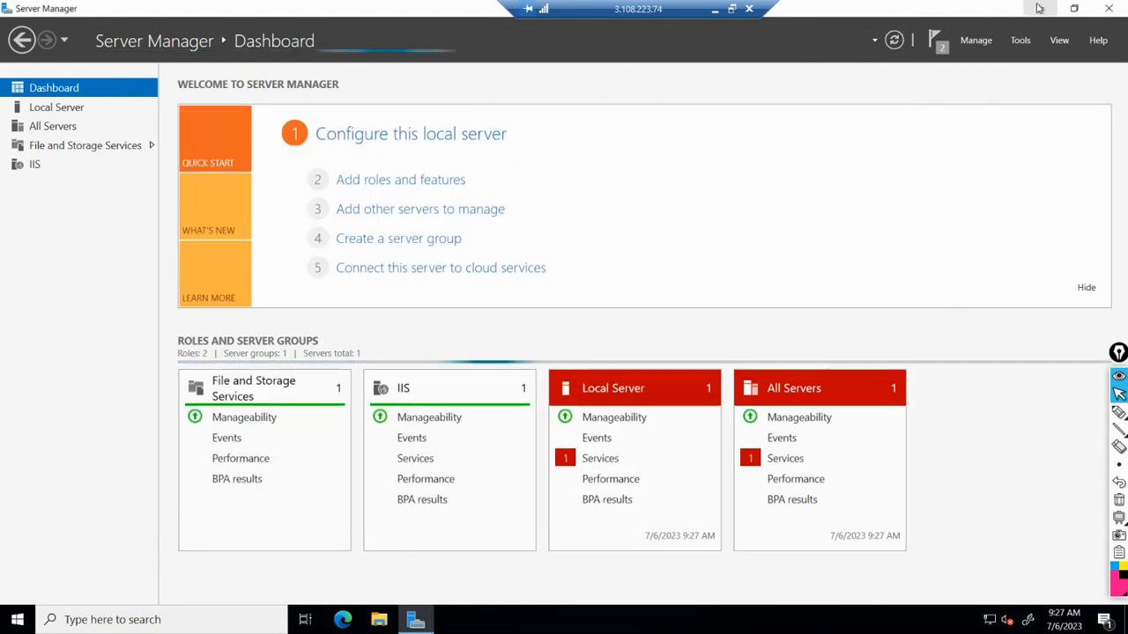
Minimize Server Manager and open the C:\inetpub\wwwroot folder in the server's File Explorer.
left_click(1038, 8)
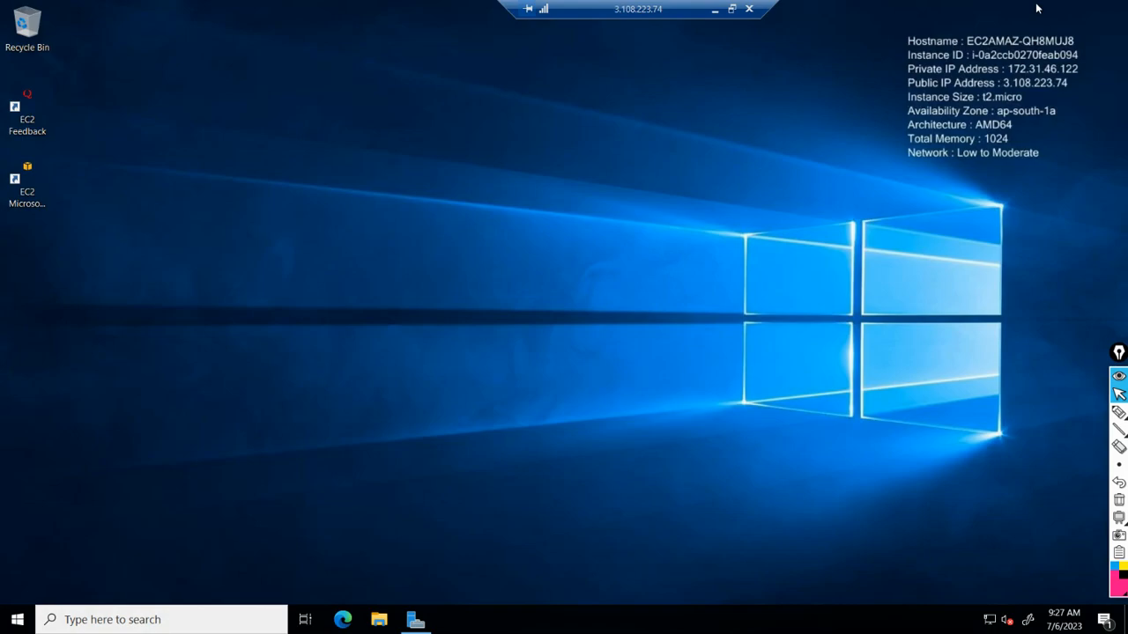
left_click(384, 619)
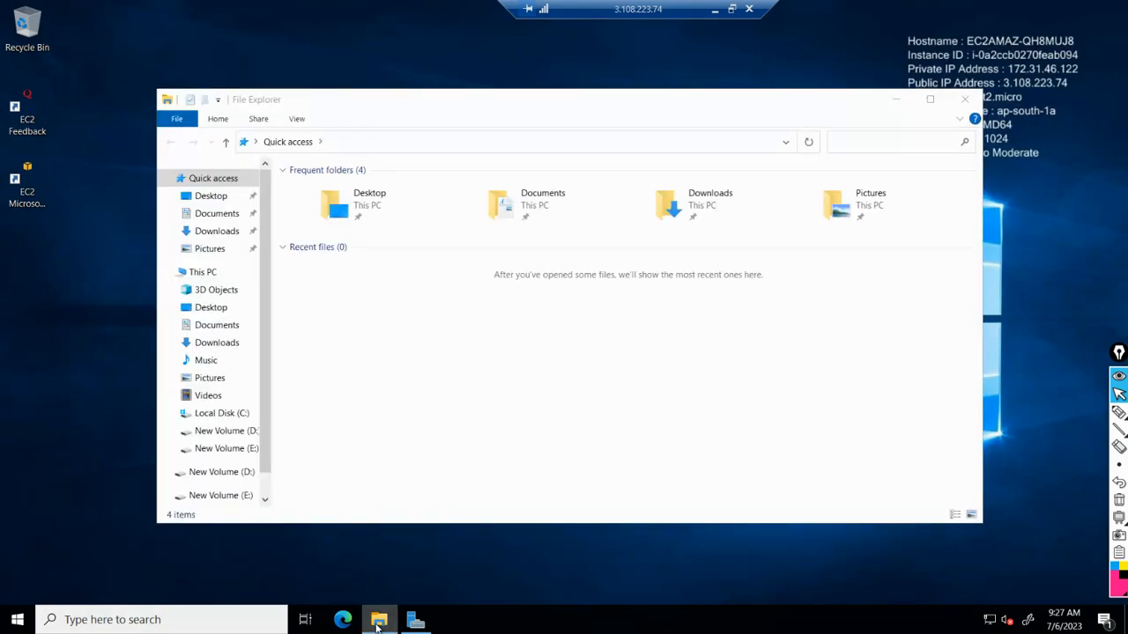
left_click(377, 627)
left_click(384, 623)
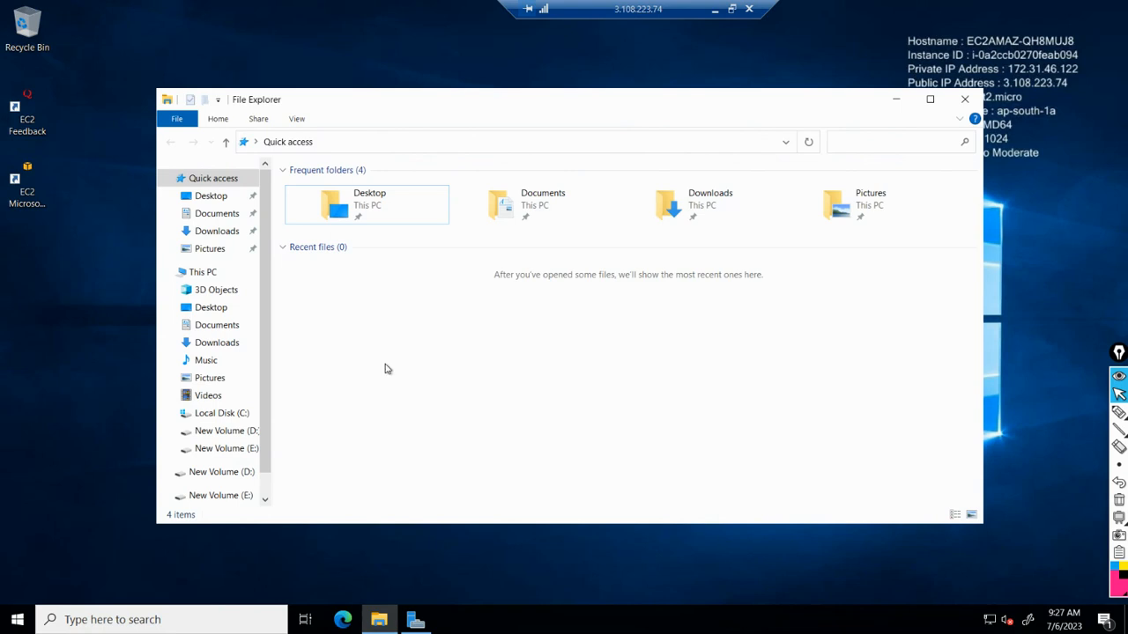
left_click(245, 413)
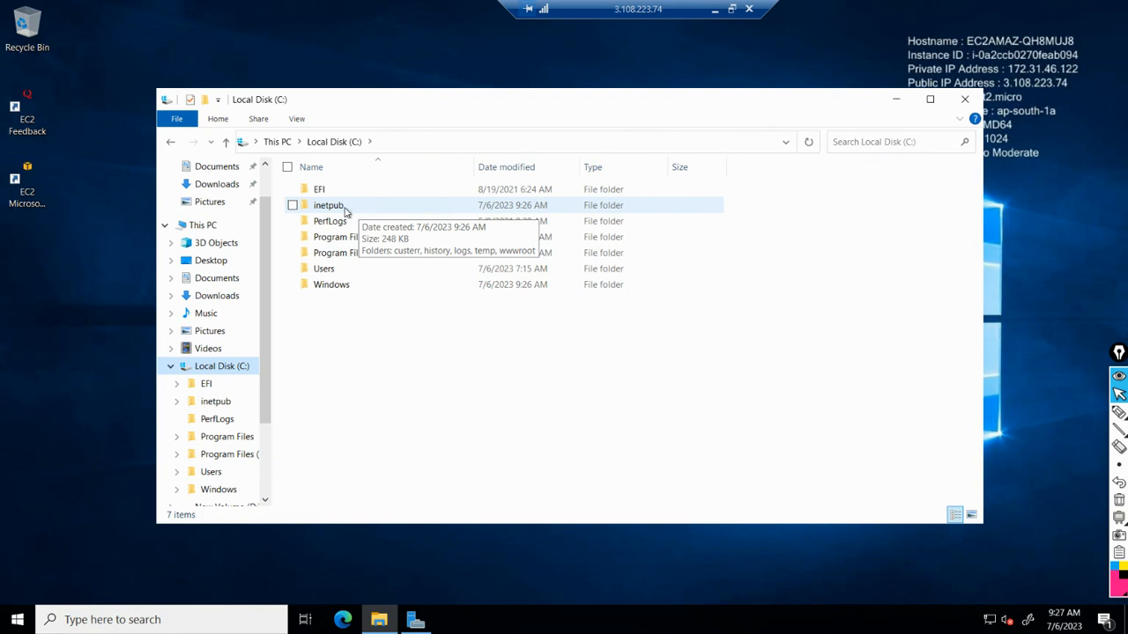
double_click(346, 208)
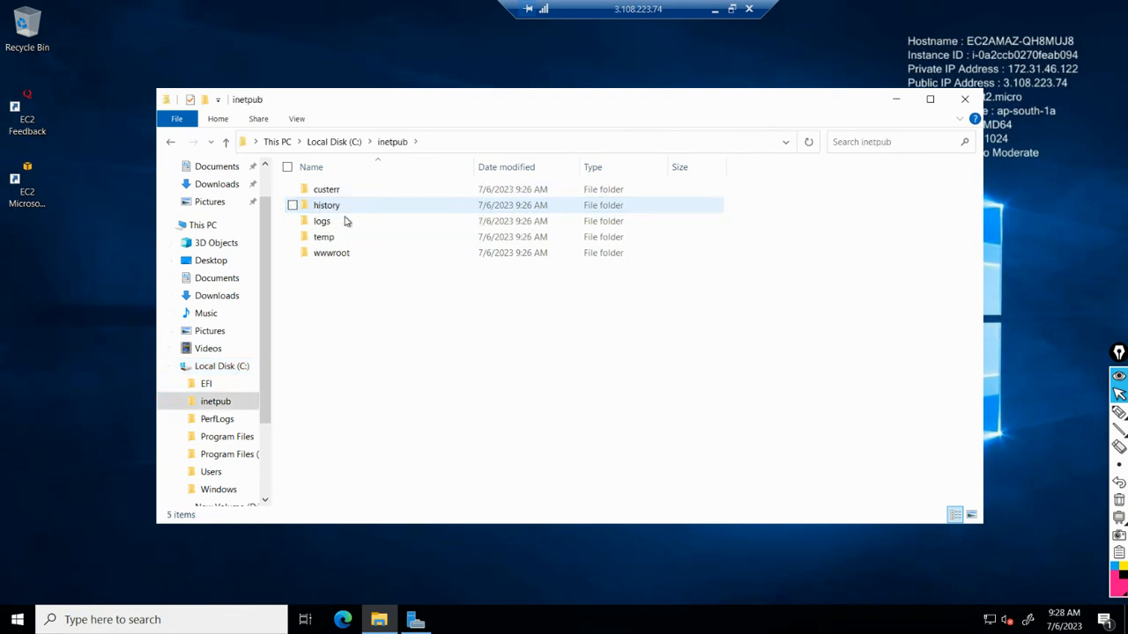
double_click(346, 253)
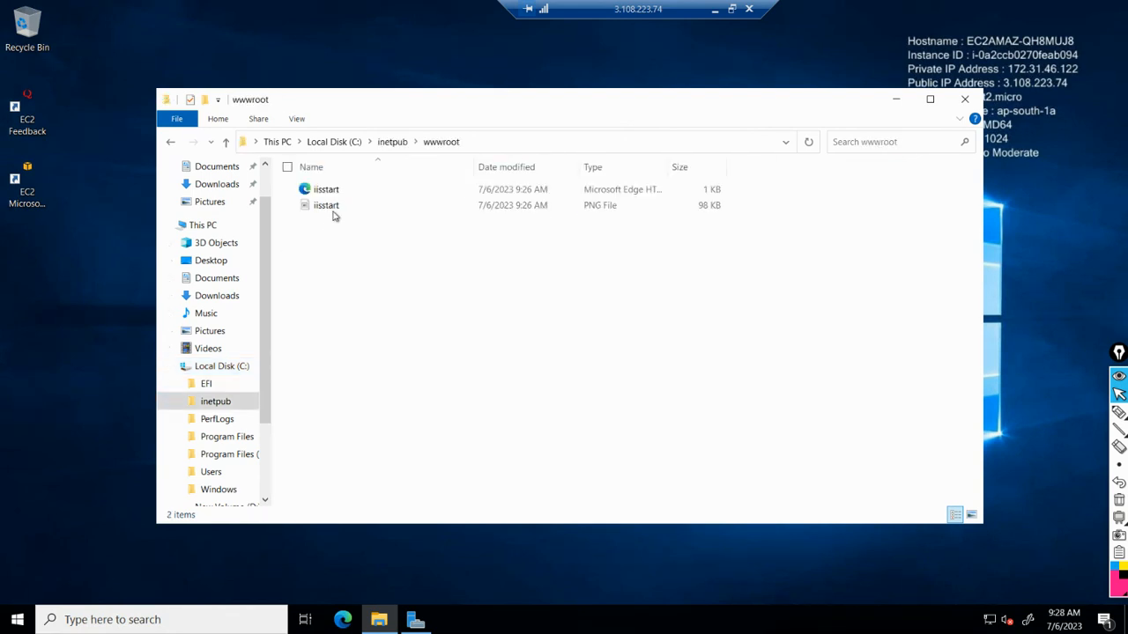
Permanently delete both default iisstart files from the wwwroot folder.
left_click_drag(378, 233, 301, 186)
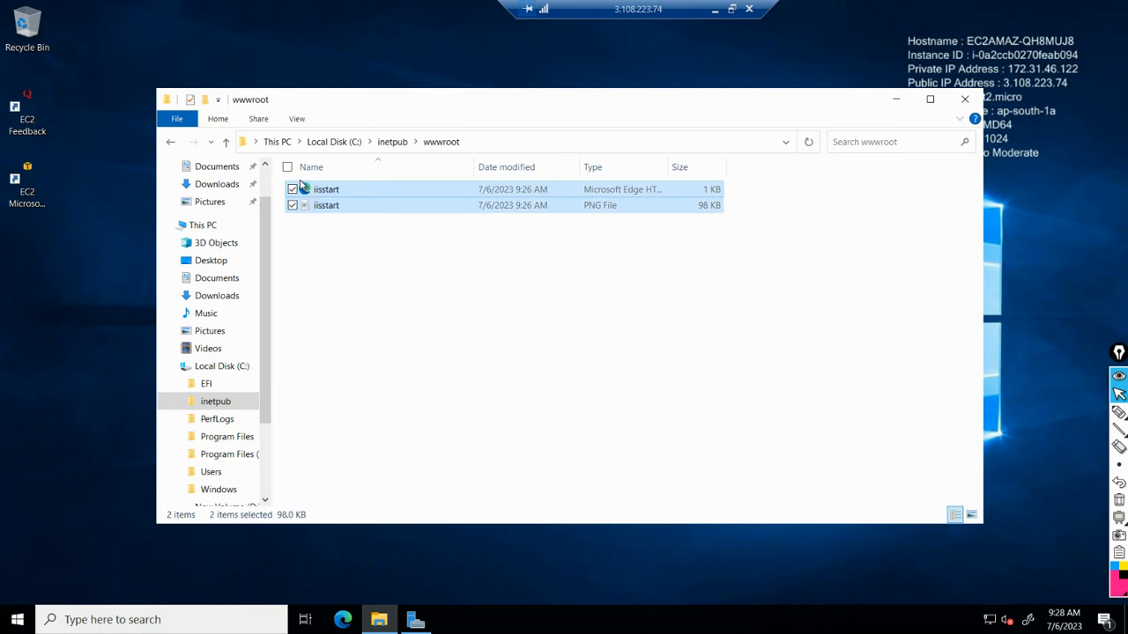
key("shift+Delete")
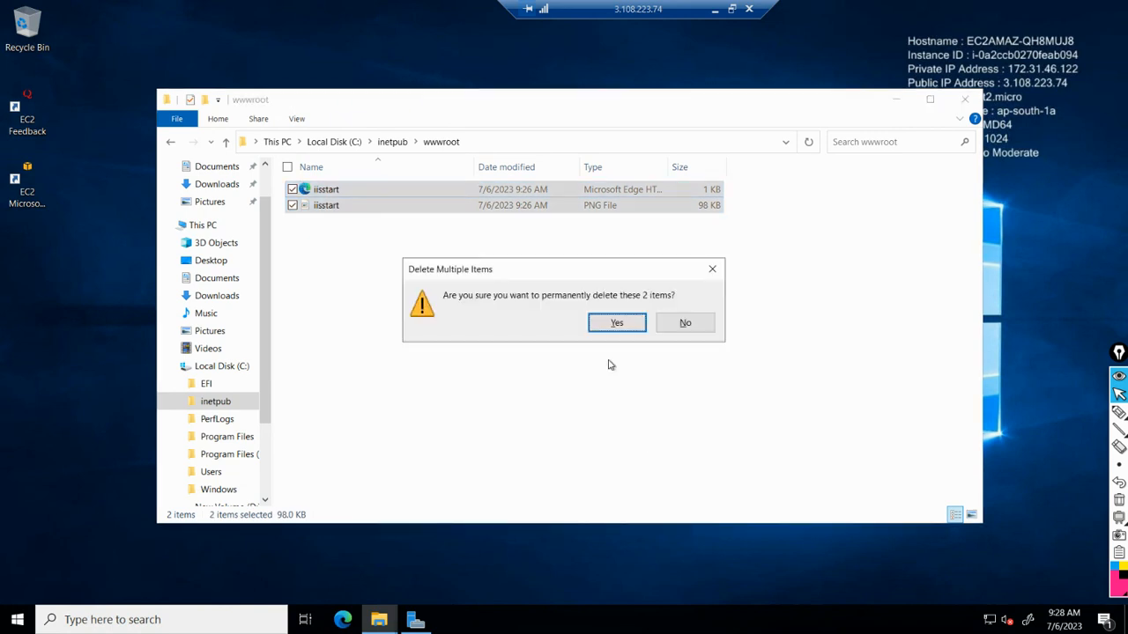
left_click(616, 329)
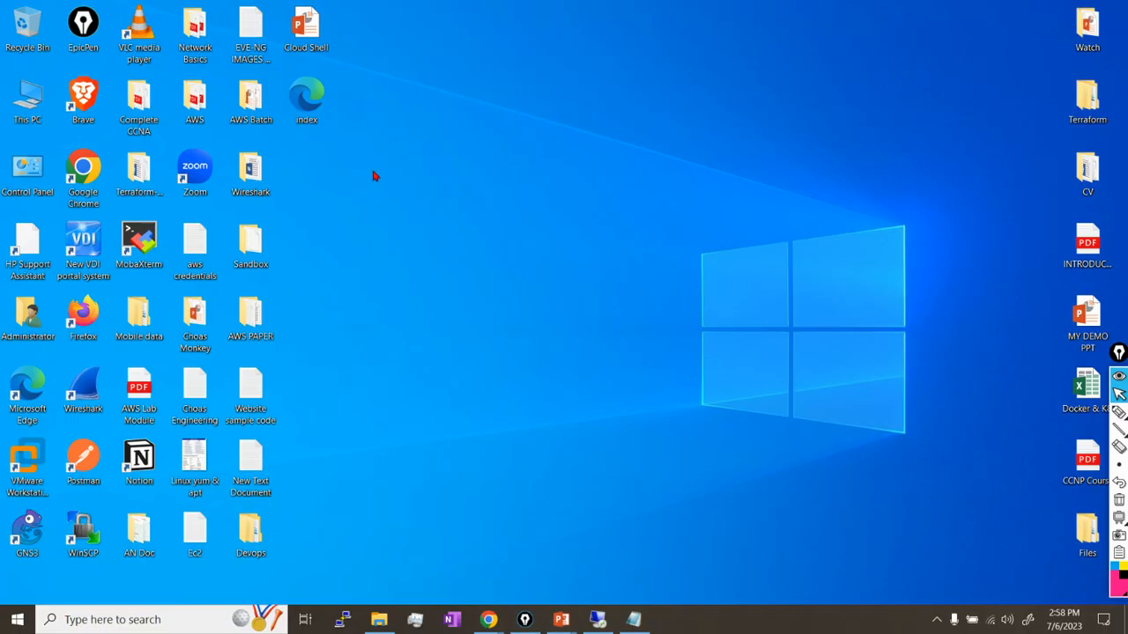
Copy the index file from the local desktop into the server's wwwroot folder and refresh the folder.
left_click_drag(348, 151, 284, 91)
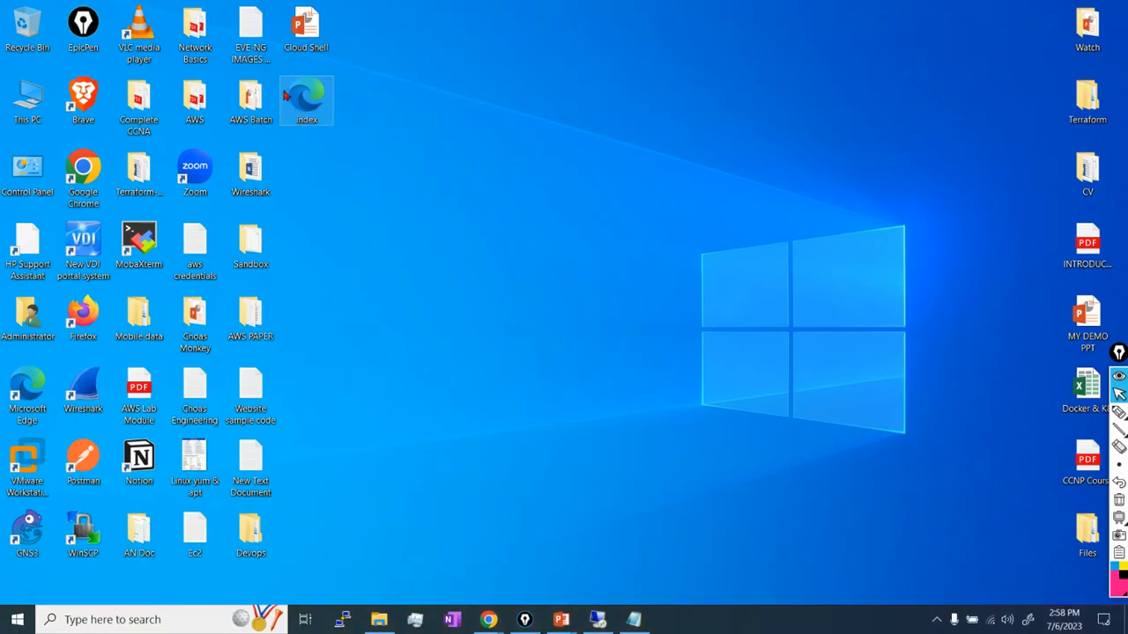
left_click(598, 619)
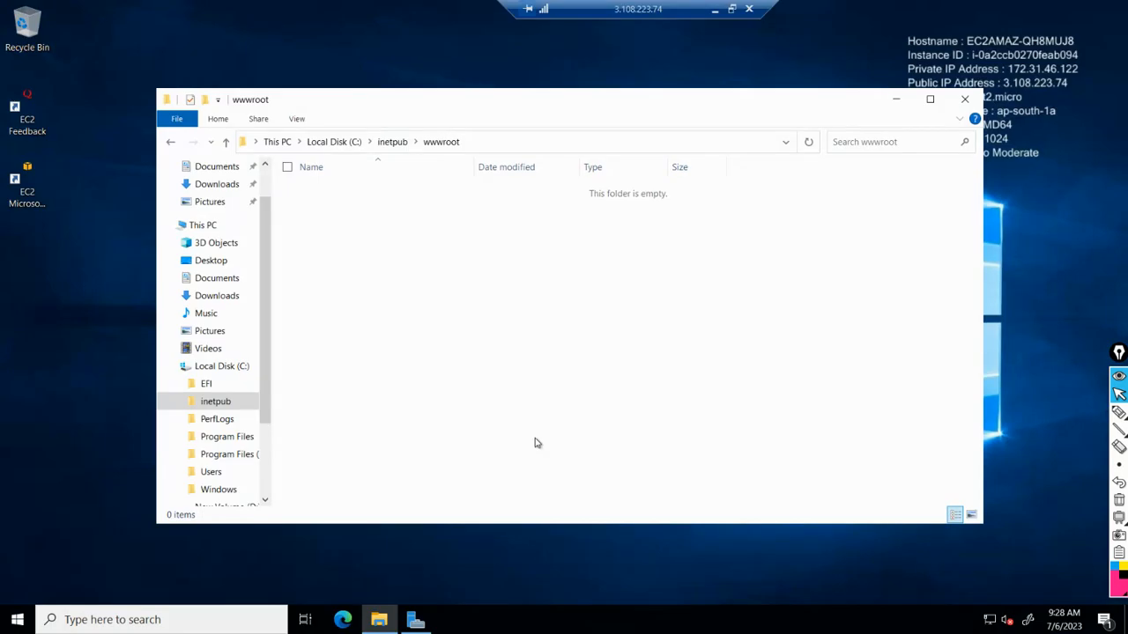
key("ctrl+v")
right_click(598, 325)
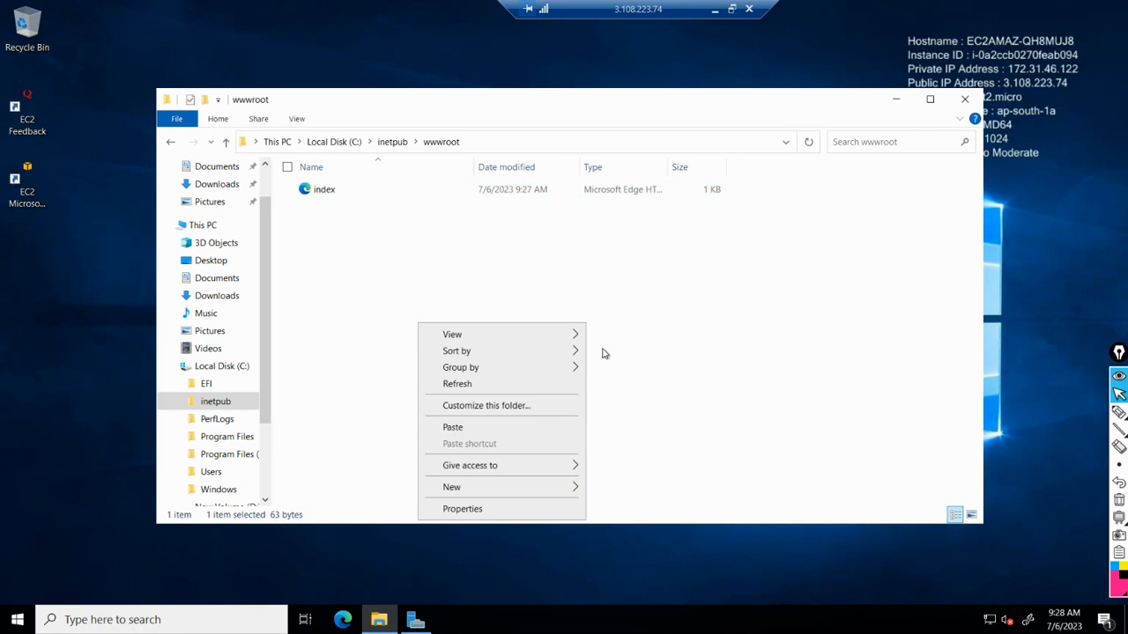
left_click(456, 383)
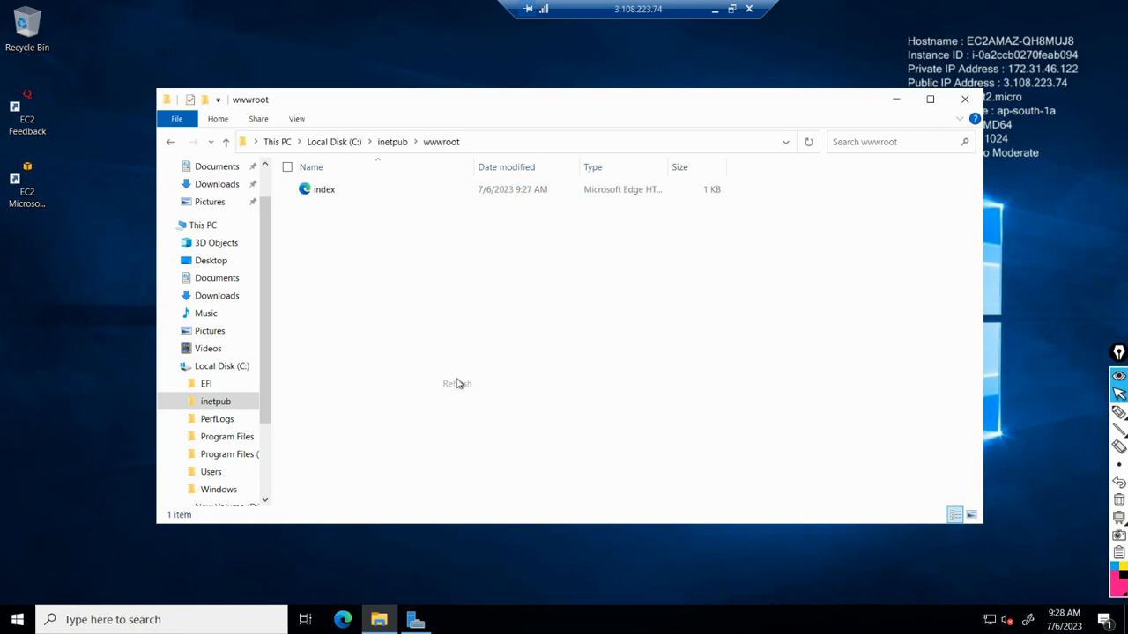
Close File Explorer on the server and minimize the remote desktop session.
left_click(170, 142)
left_click(170, 144)
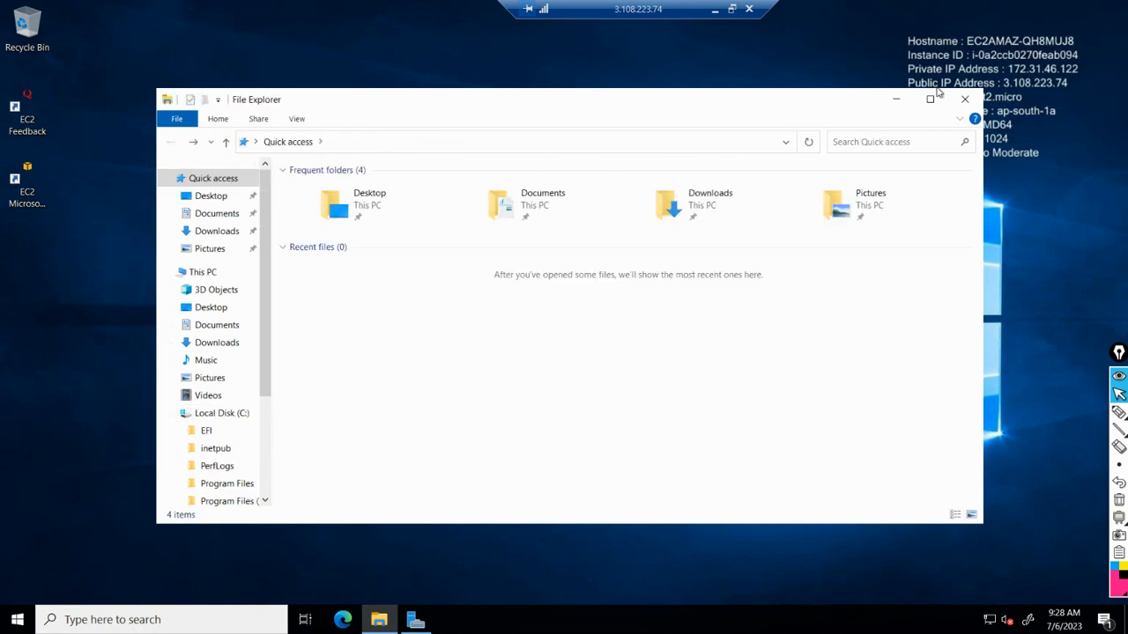
left_click(964, 99)
left_click(715, 9)
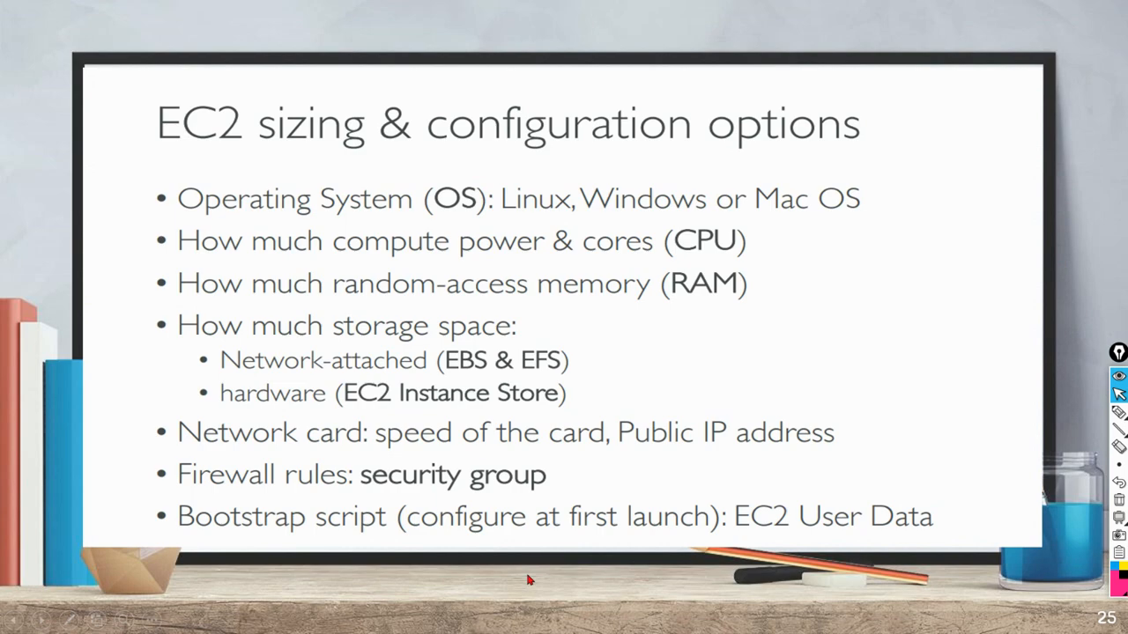
Switch to Chrome and open the Instances list in the EC2 console.
key("super+d")
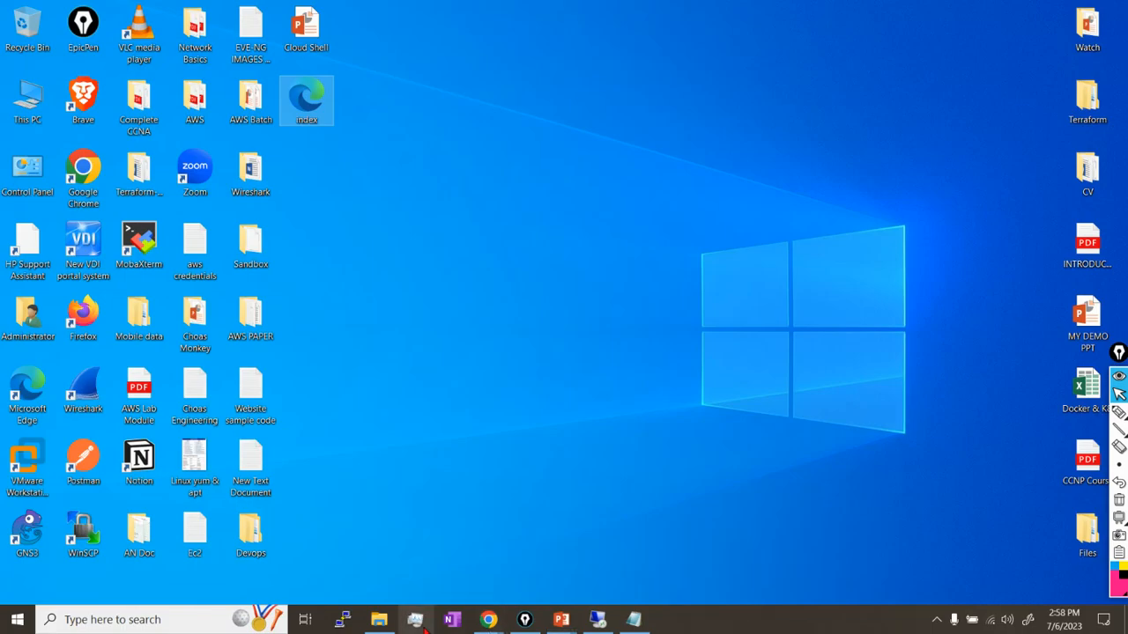
left_click(335, 564)
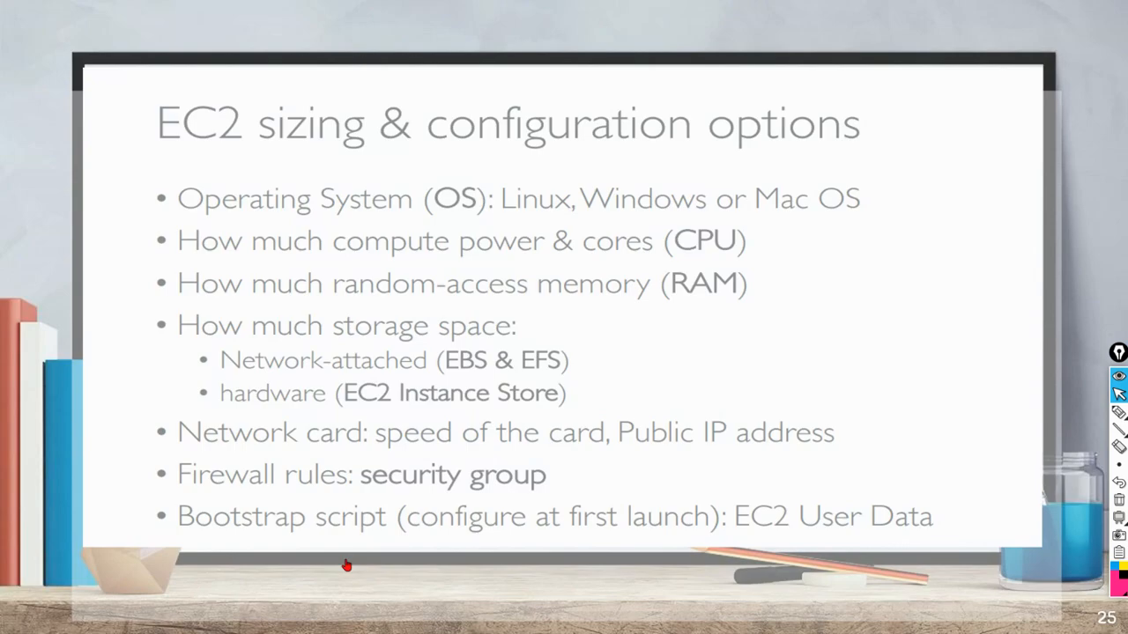
left_click(374, 11)
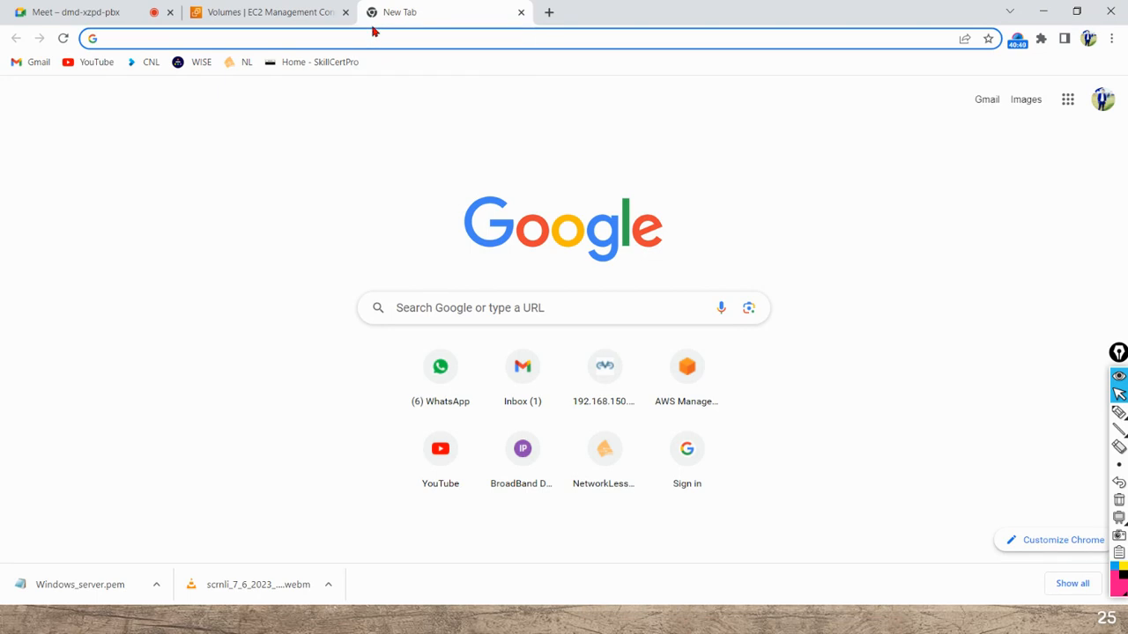
key("super+d")
mouse_move(489, 619)
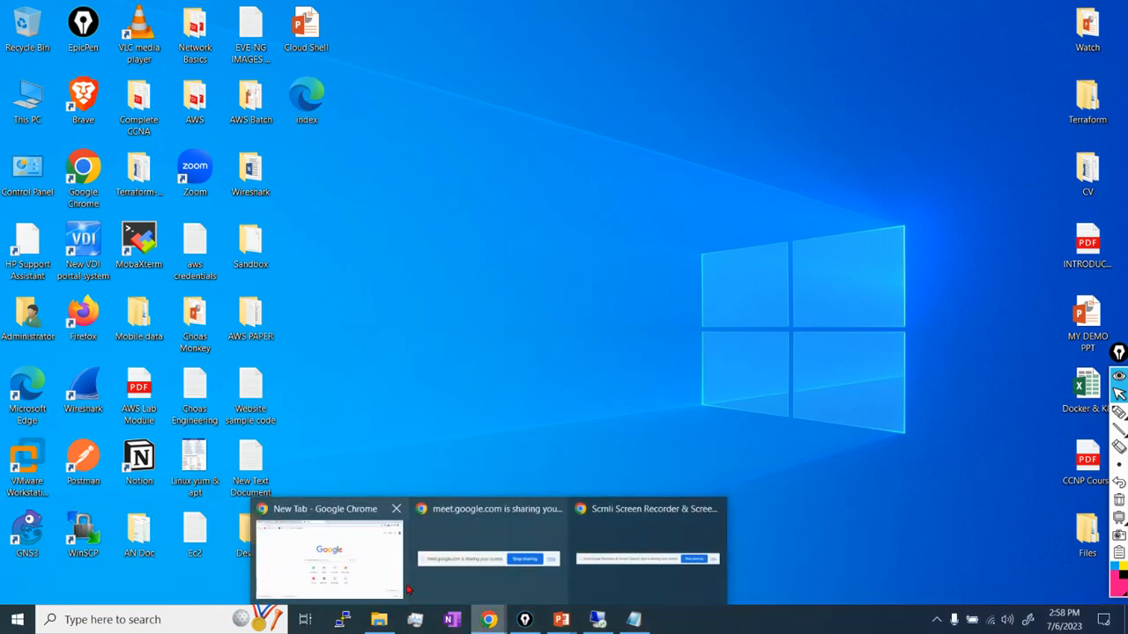
left_click(387, 581)
left_click(267, 12)
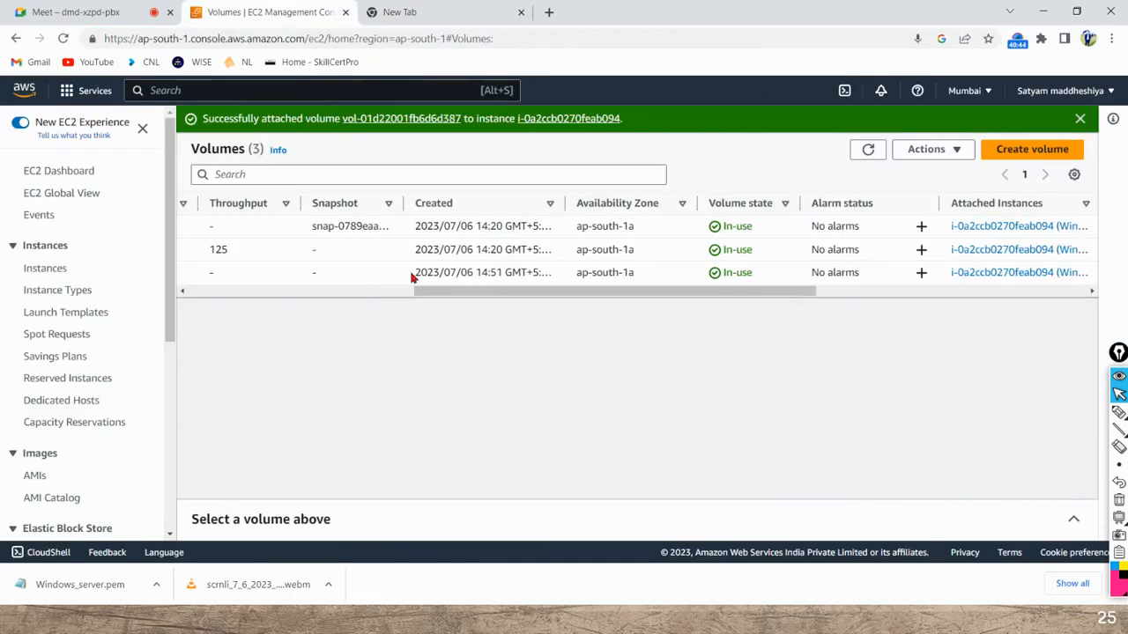
left_click(41, 272)
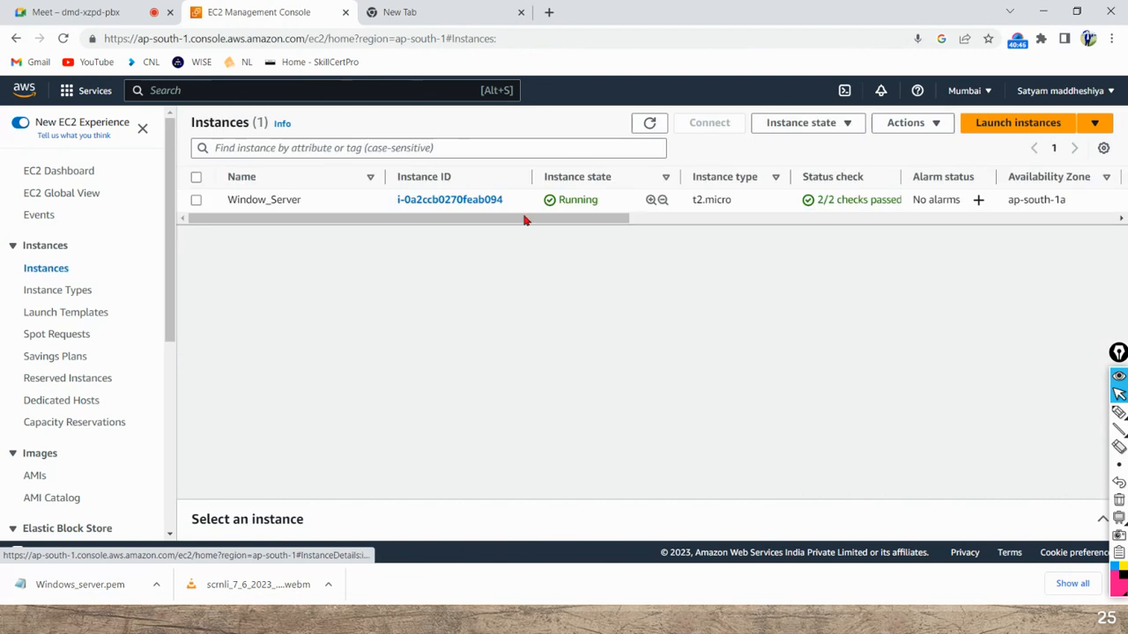
Copy the Window_Server instance's public IPv4 address and load it in the empty browser tab.
left_click_drag(536, 219, 667, 240)
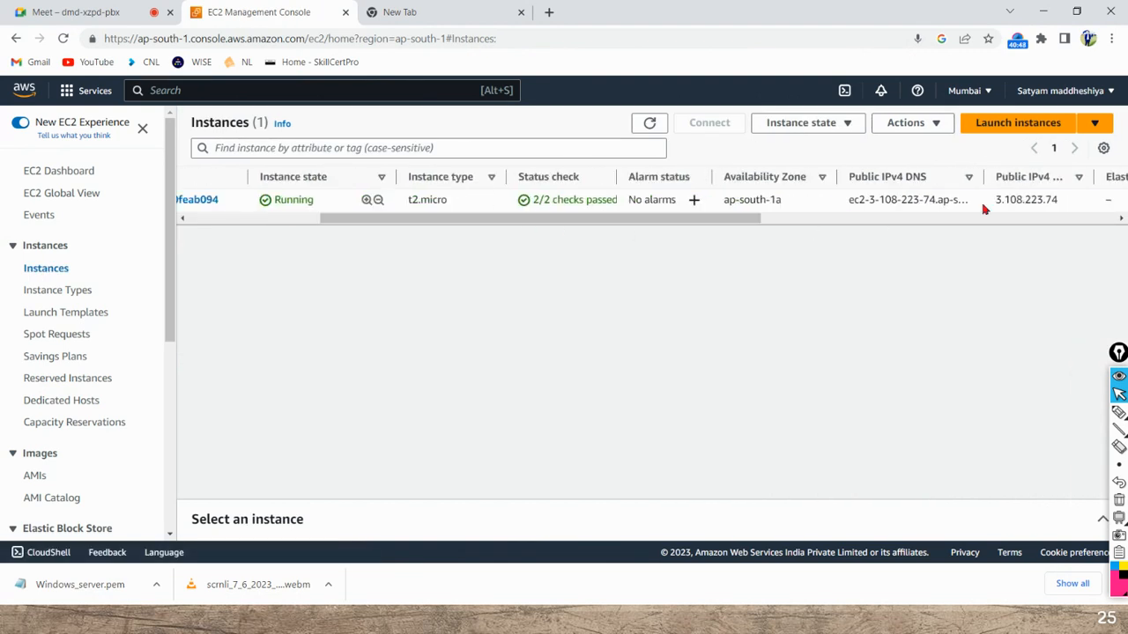
left_click_drag(996, 201, 1059, 208)
key("ctrl+c")
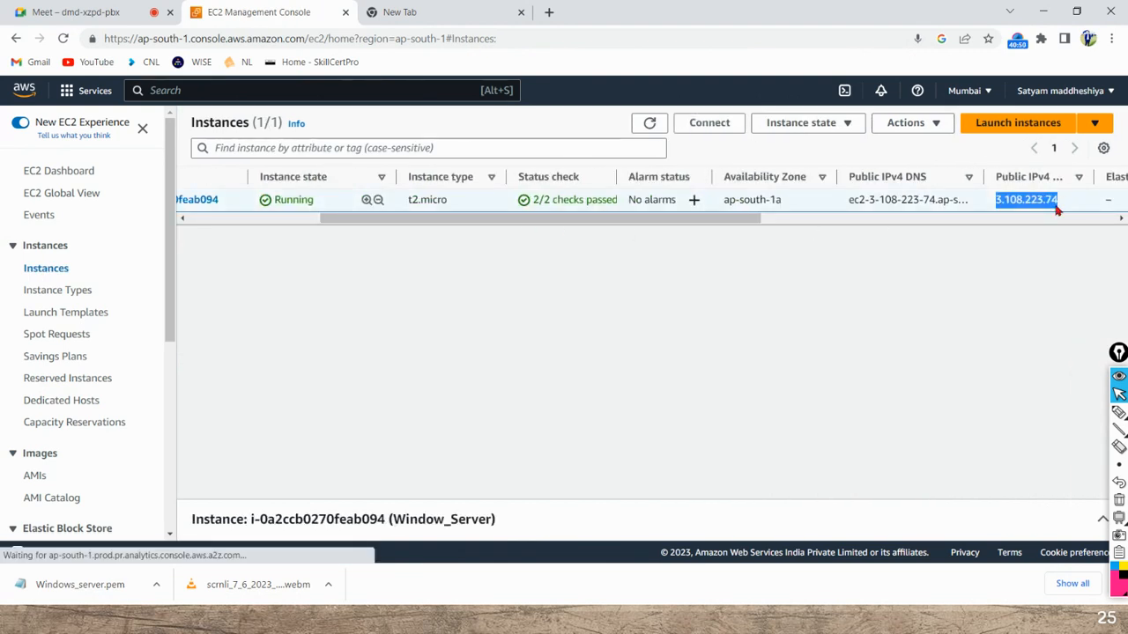
left_click(476, 11)
key("ctrl+v")
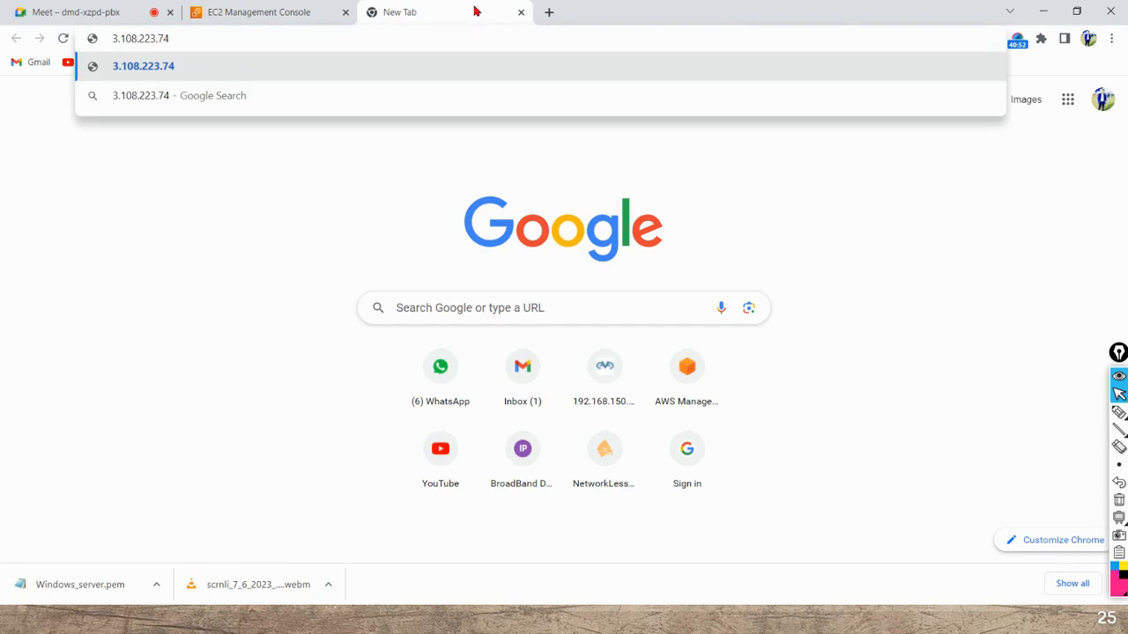
key("Return")
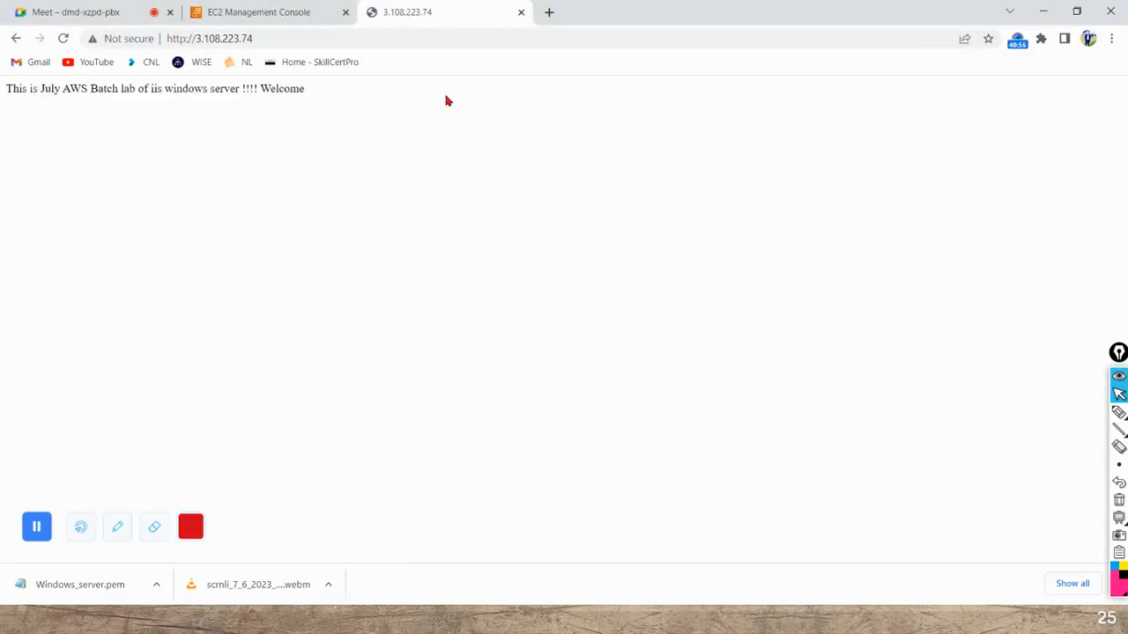
Highlight the hosted page's welcome text, clear the highlight and close the page's tab.
left_click_drag(447, 100, 2, 100)
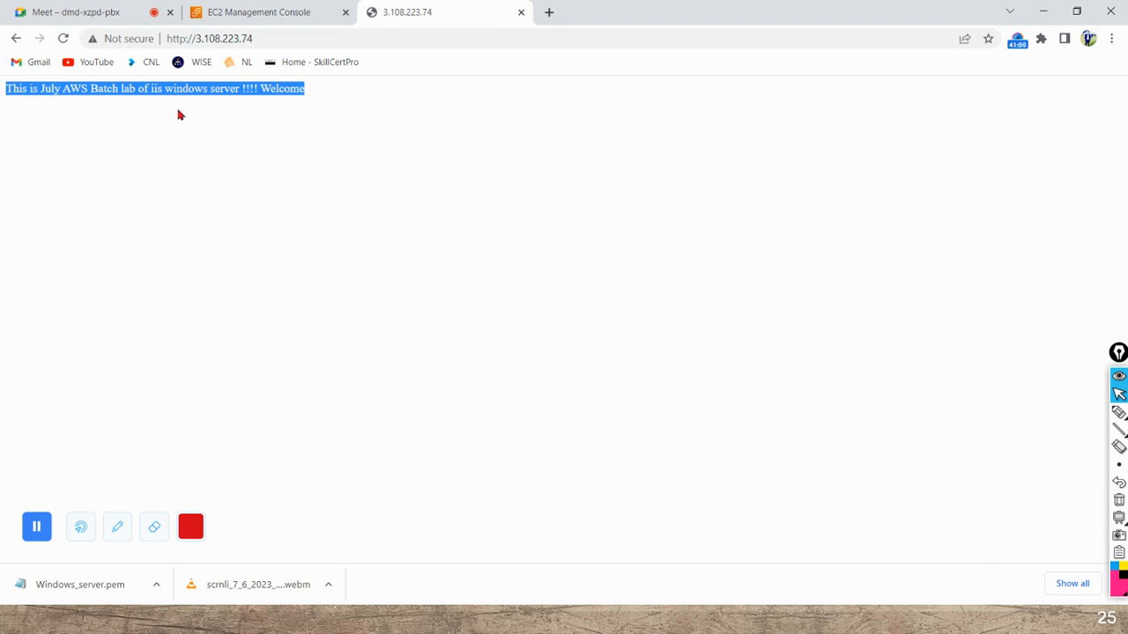
left_click(337, 100)
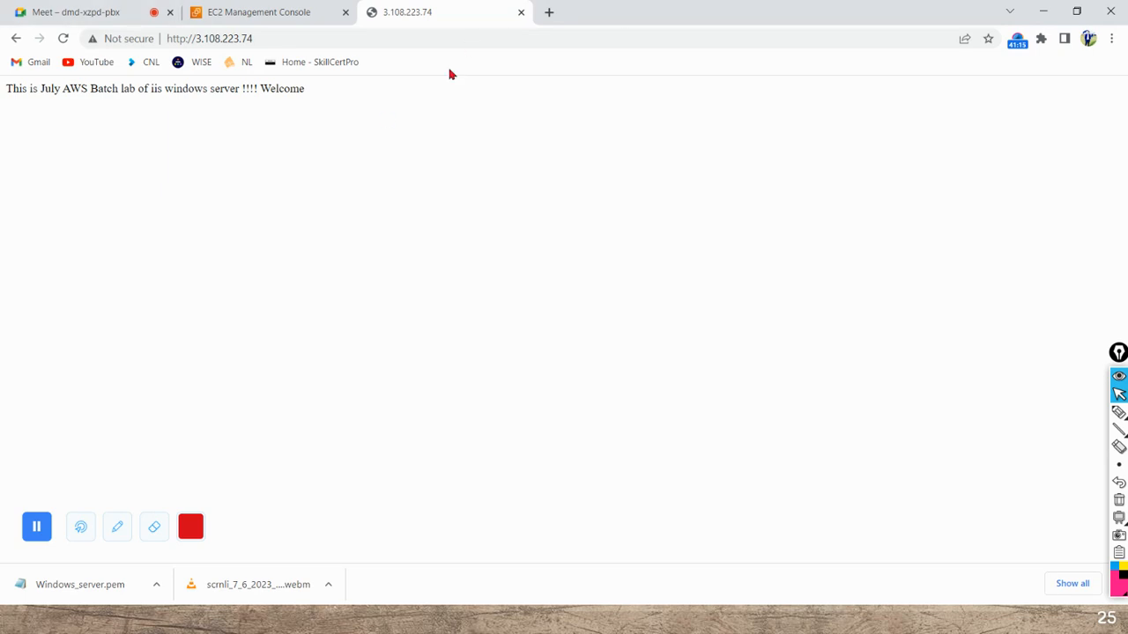
left_click(521, 14)
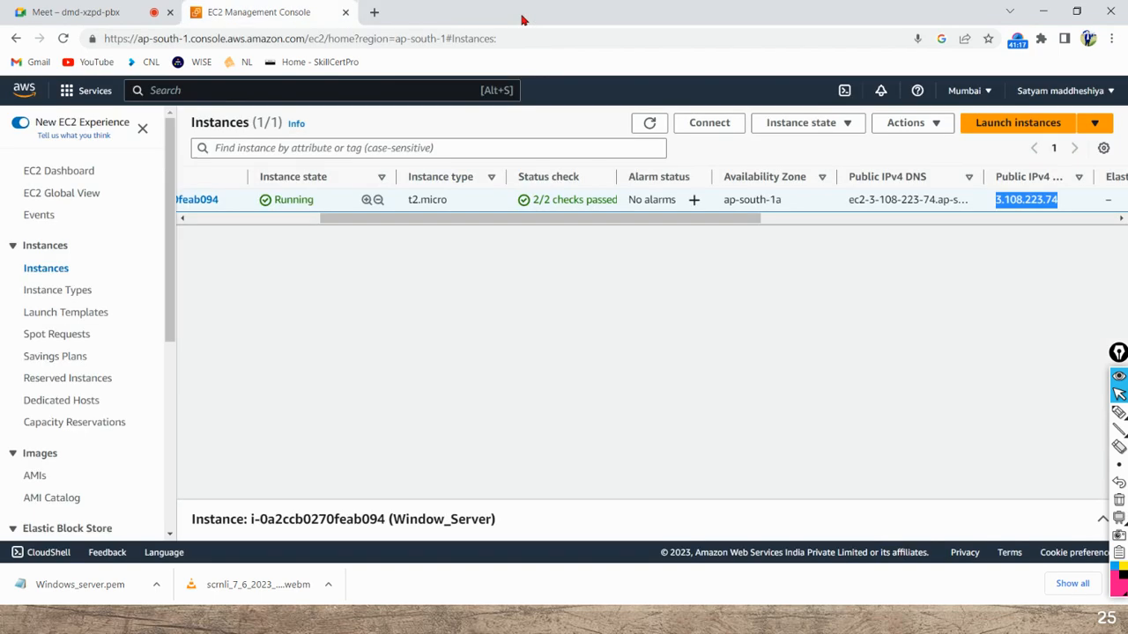
Deselect the Window_Server instance and return to the slideshow, advancing to the EBS Volume Types Summary slide.
left_click_drag(364, 220, 197, 217)
left_click(196, 200)
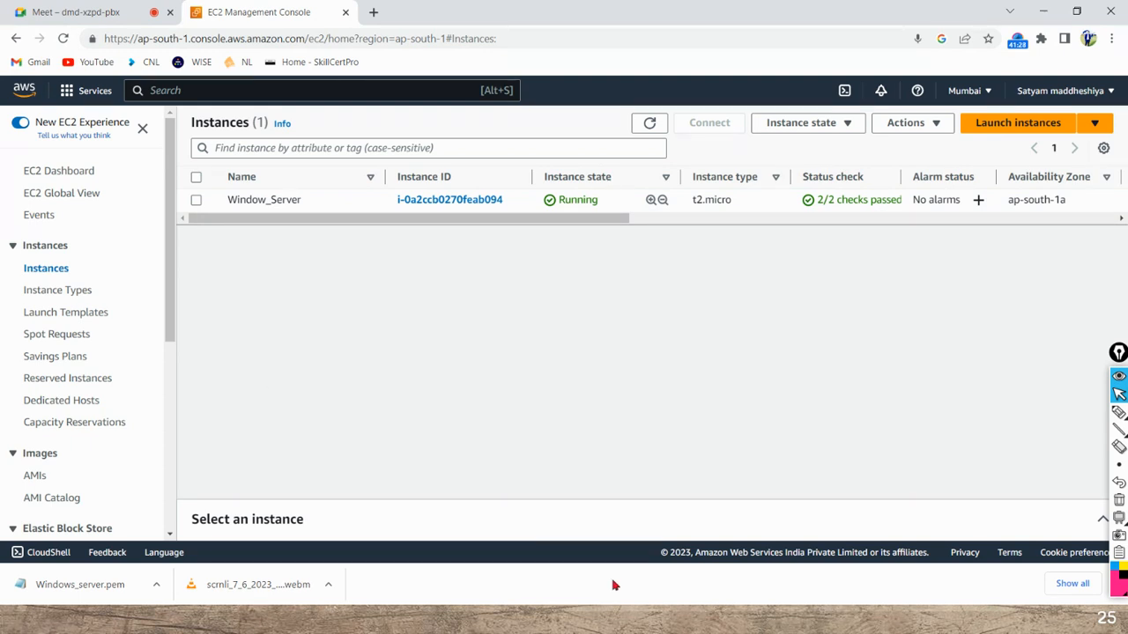
left_click(1045, 18)
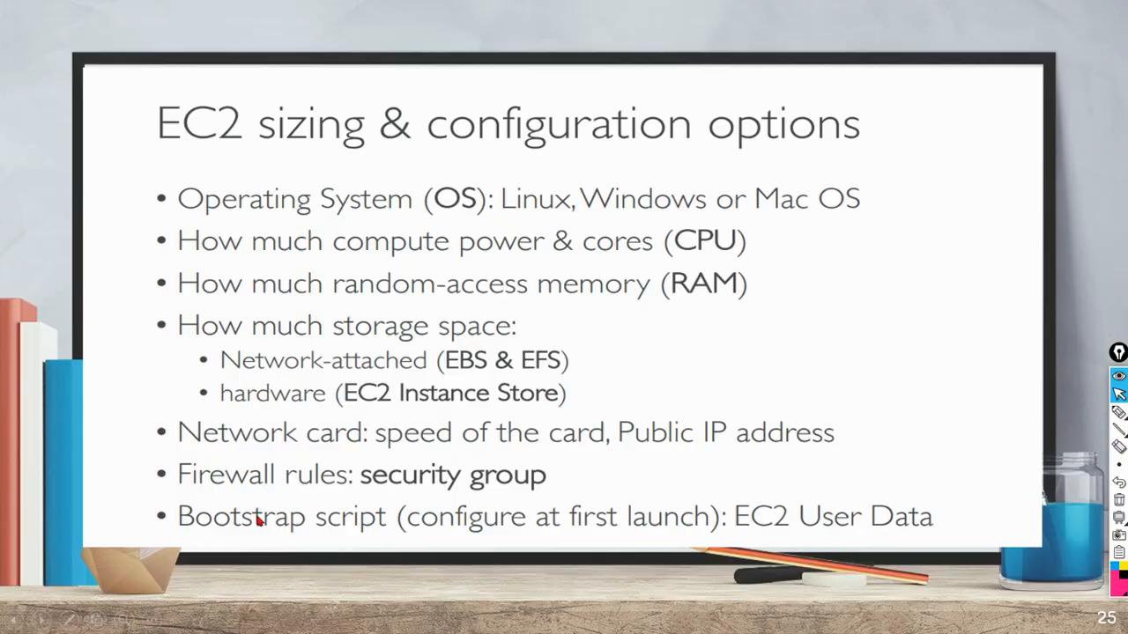
key("Right")
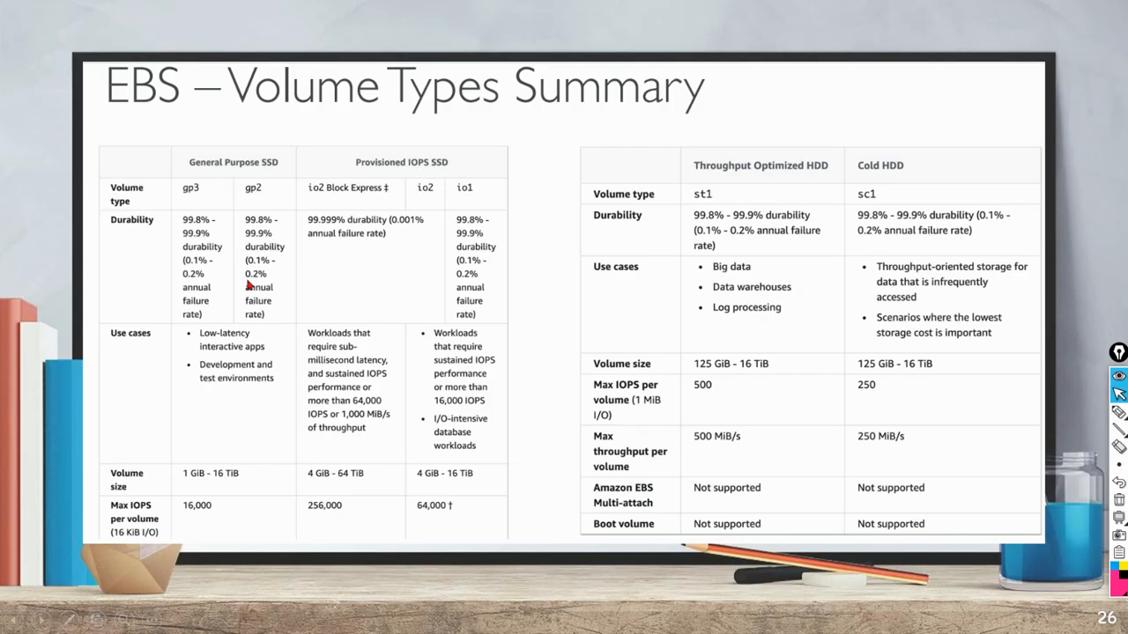
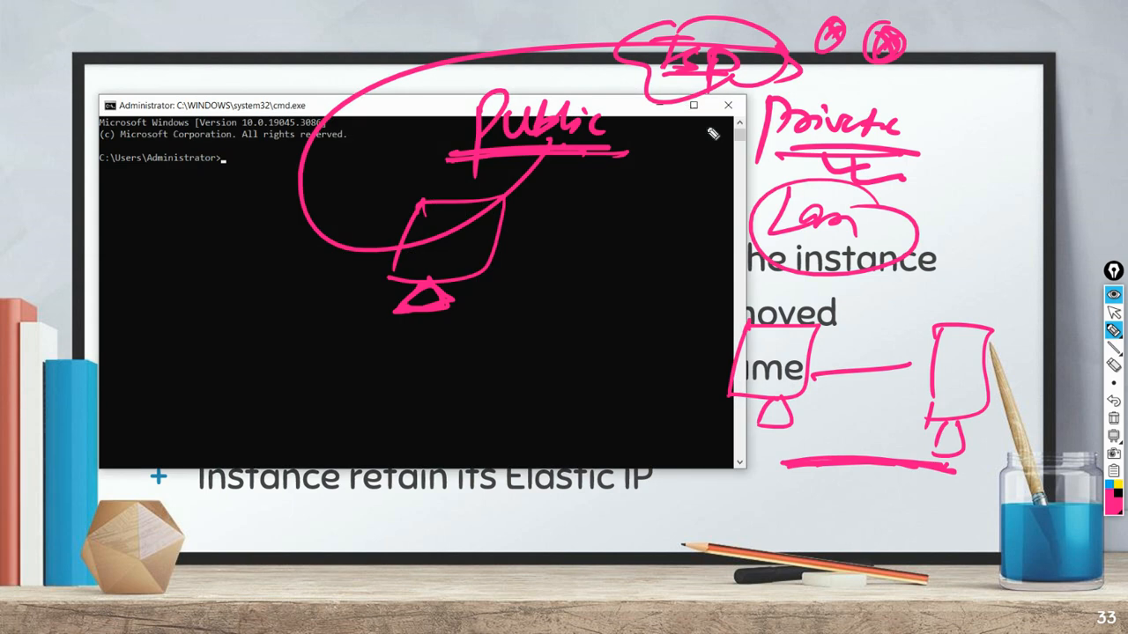
Run ipconfig in Command Prompt and annotate the Wi-Fi adapter's IPv4 address with an arrow and the handwritten label "Private IP".
type("ipconfig")
key("Return")
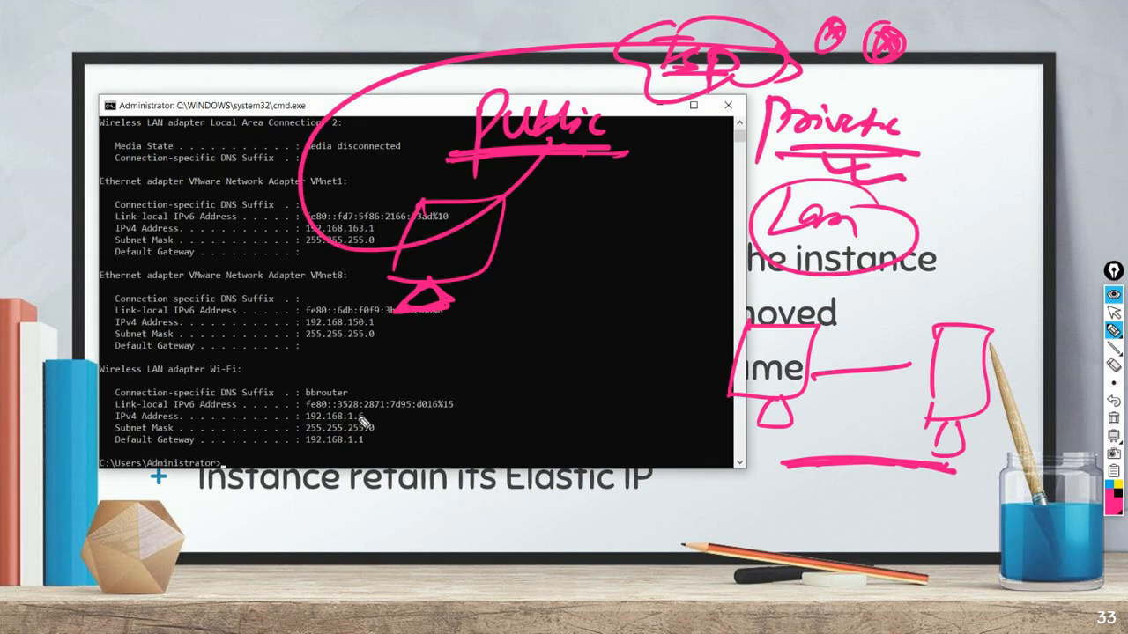
mouse_move(365, 420)
left_mouse_down()
mouse_move(499, 418)
mouse_move(502, 438)
left_mouse_up()
left_click(481, 410)
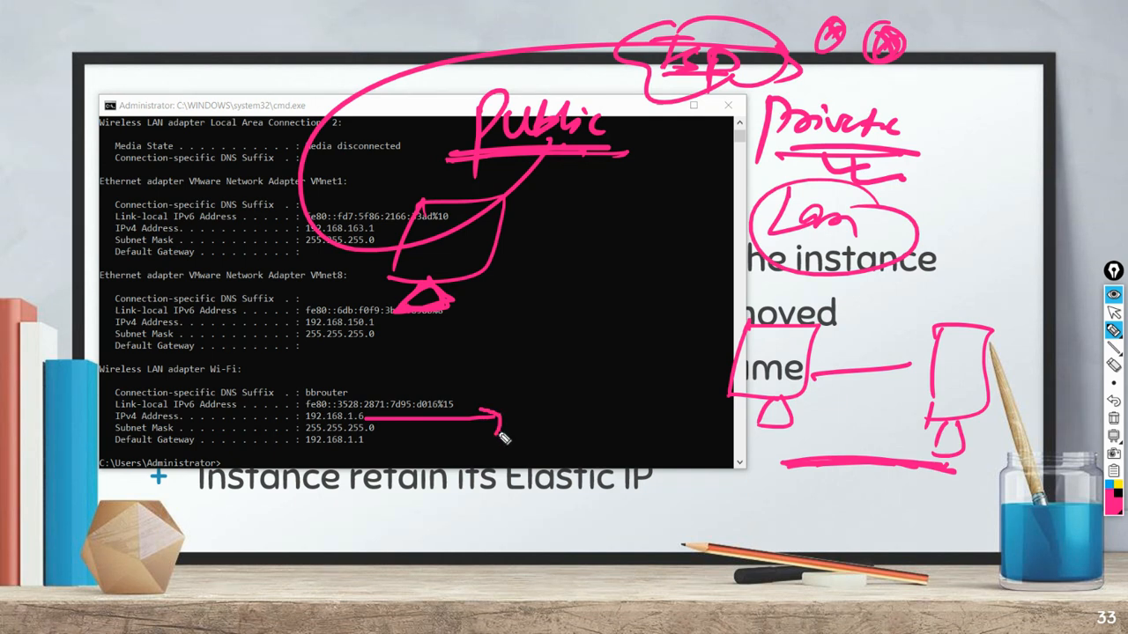
mouse_move(507, 398)
left_mouse_down()
mouse_move(525, 419)
mouse_move(577, 408)
mouse_move(627, 374)
mouse_move(660, 378)
left_mouse_up()
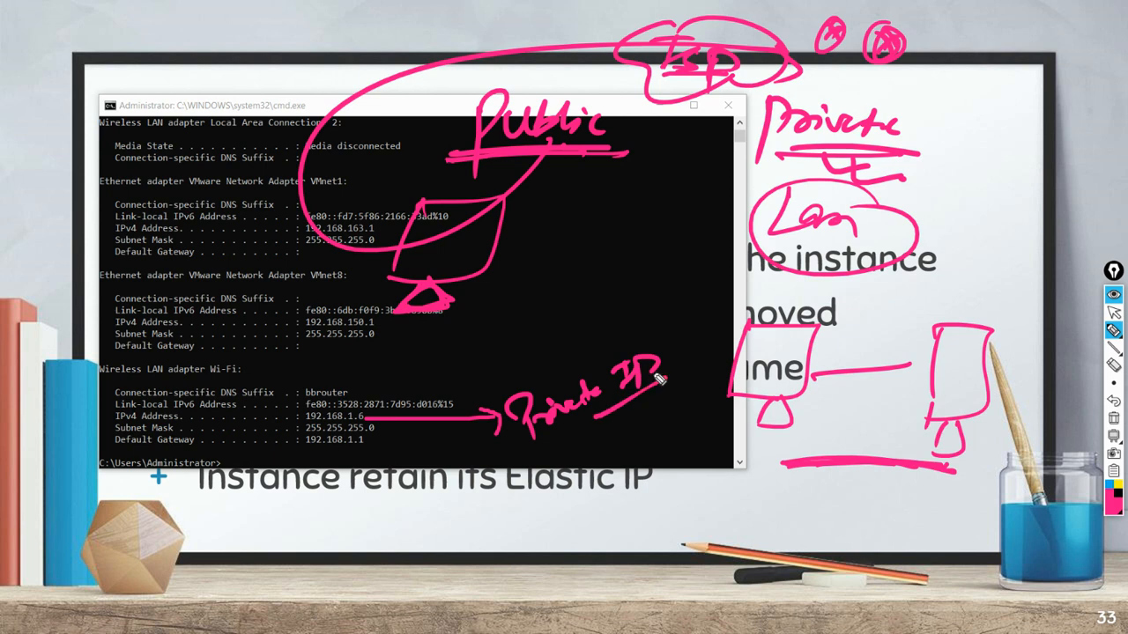
Clear all screen annotations and close the Command Prompt window.
left_click(1113, 418)
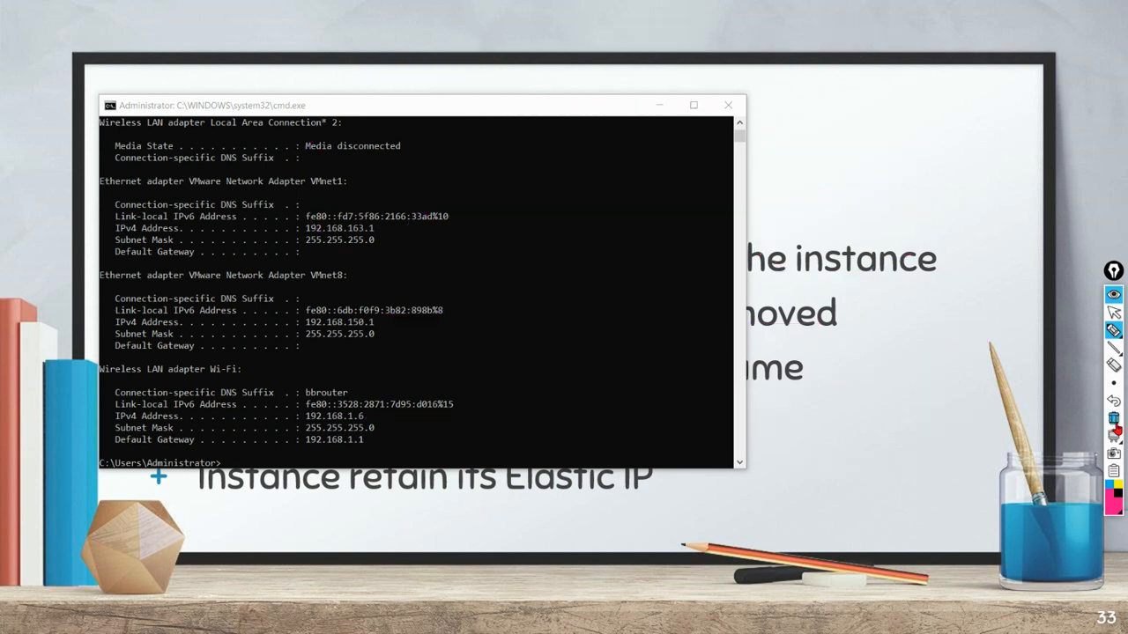
mouse_move(1108, 348)
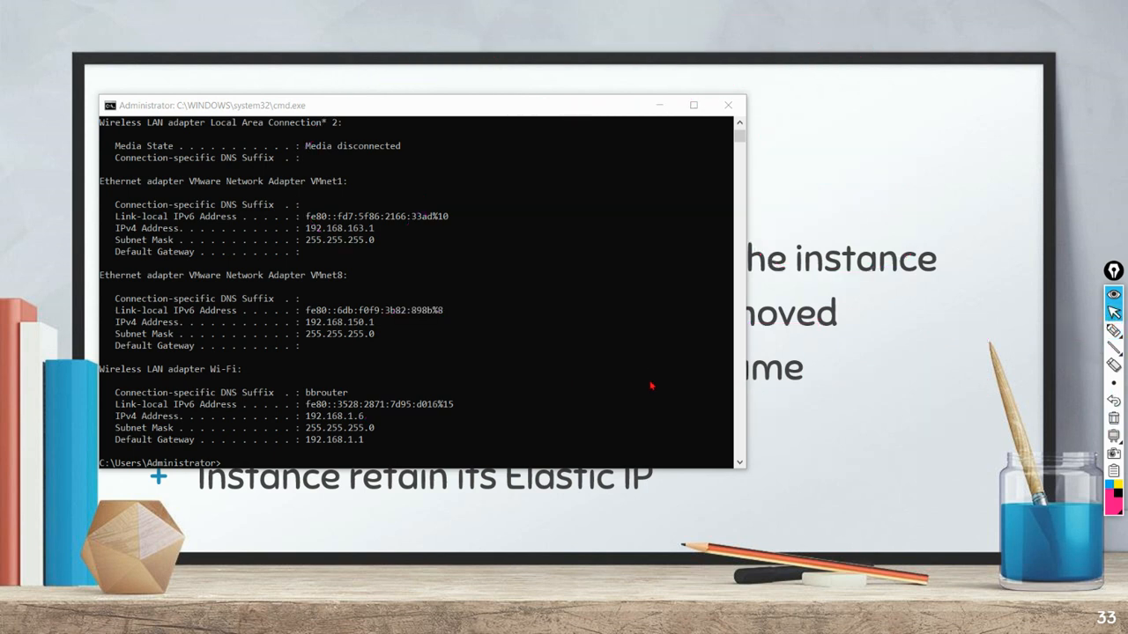
left_click(719, 111)
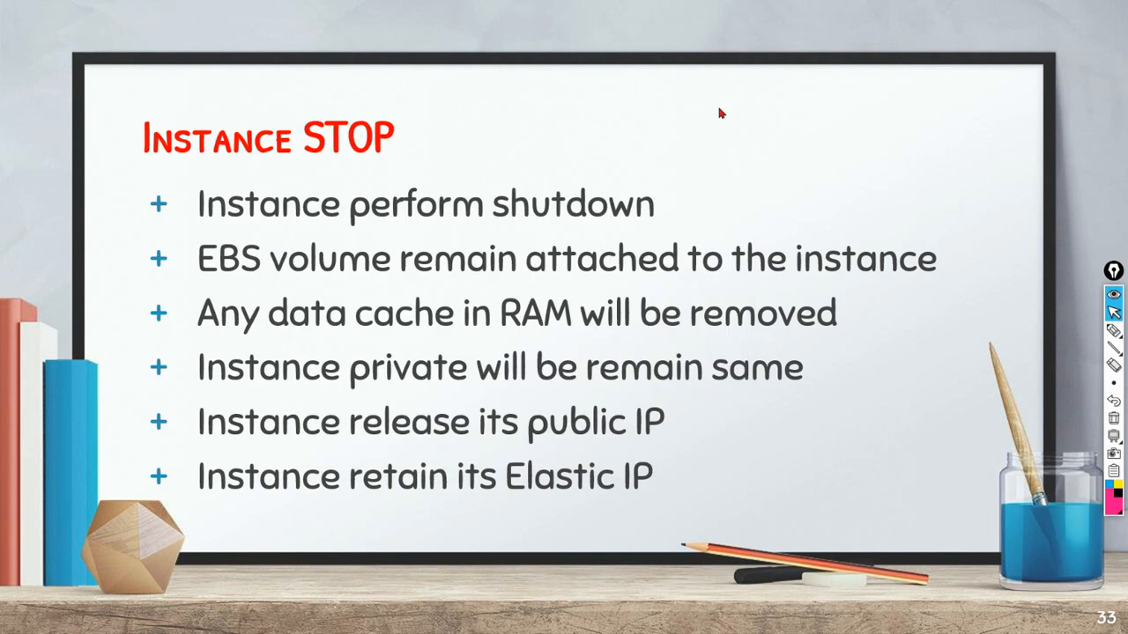
Switch from the slideshow to Chrome and open a new browser tab.
key("super+d")
mouse_move(488, 619)
left_click(378, 576)
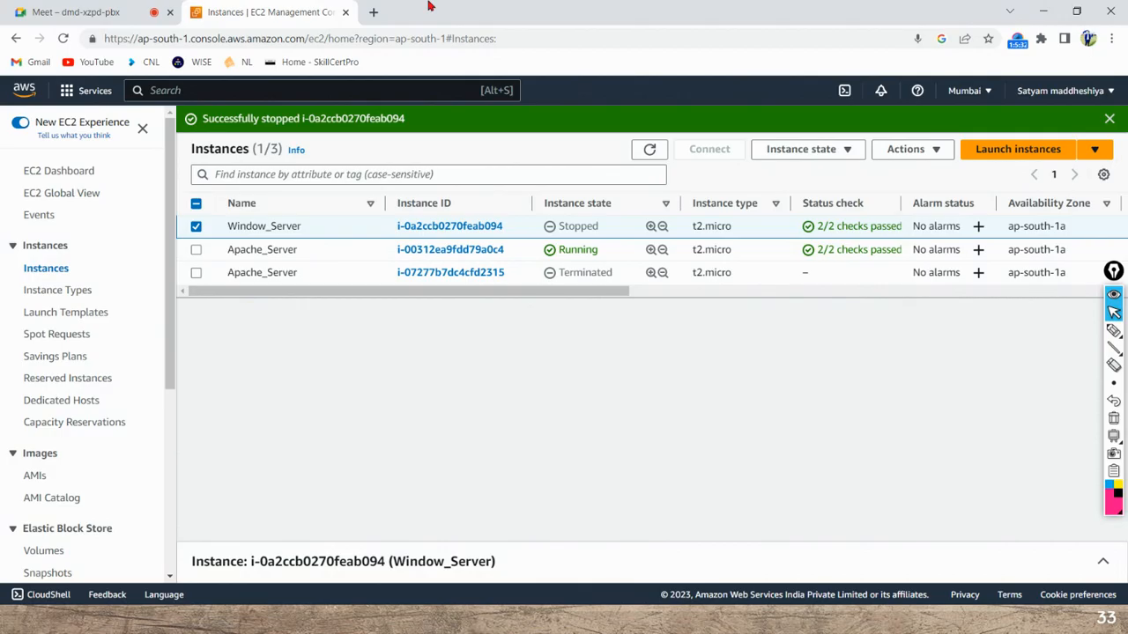
left_click(373, 11)
Search Google for "what is my ip" and open the whatismyipaddress.com result.
type("wh")
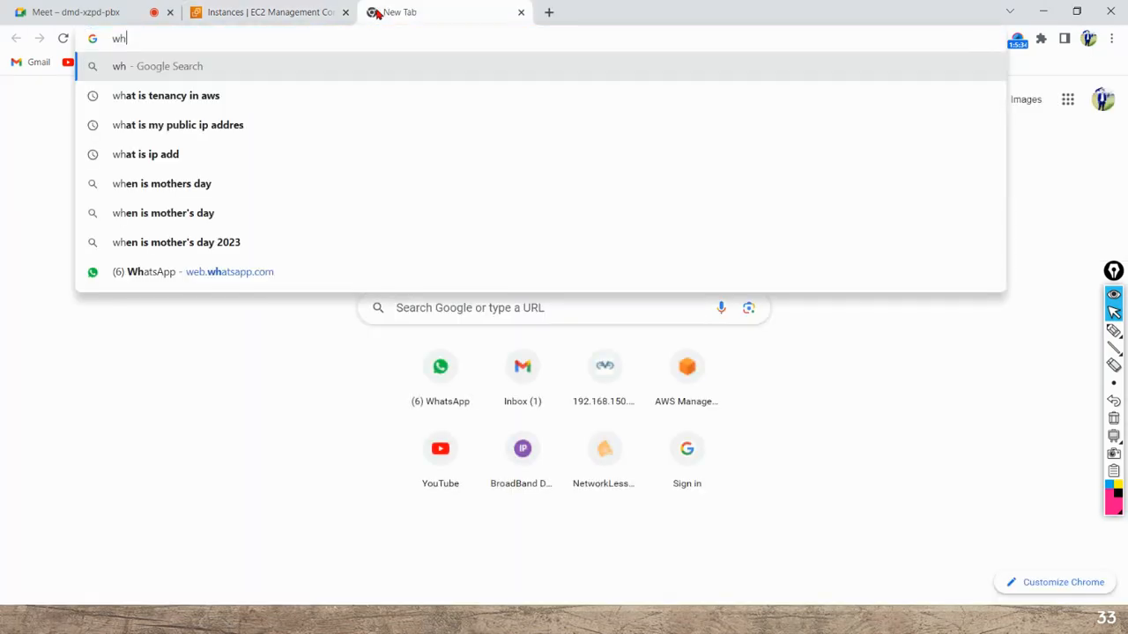
type("at is muy")
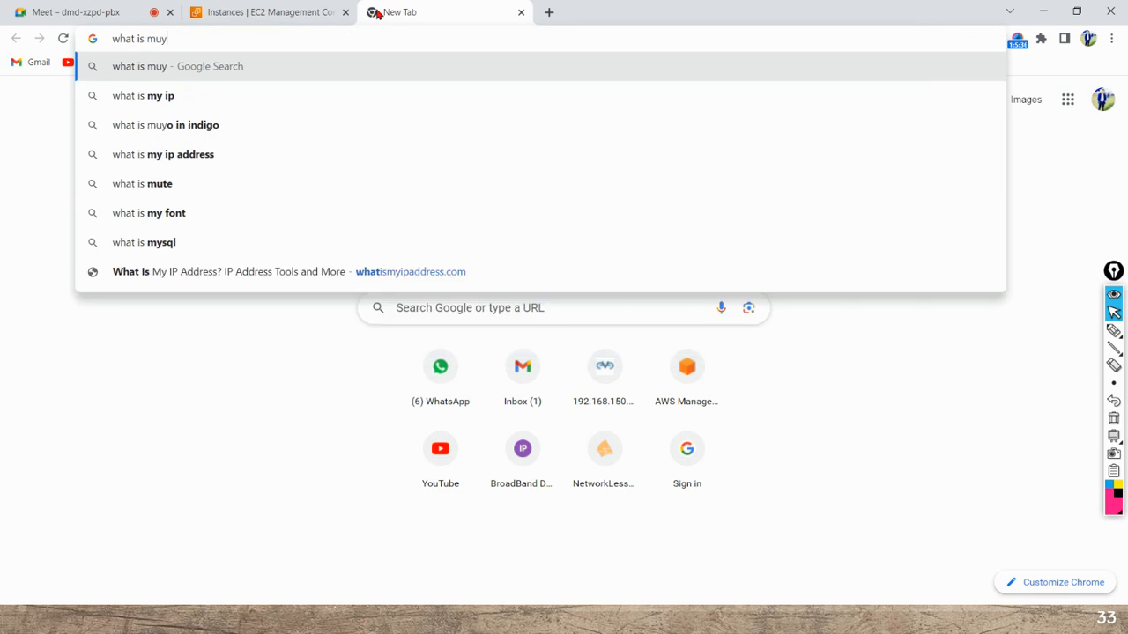
key("BackSpace")
type("\\")
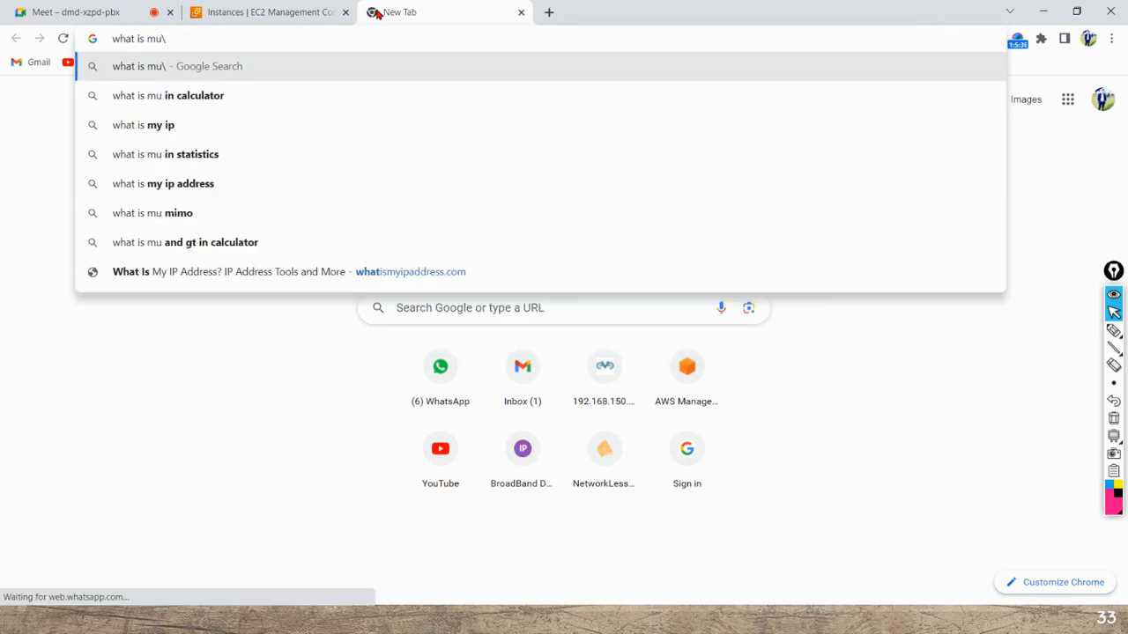
key("BackSpace")
key("BackSpace")
type("y i")
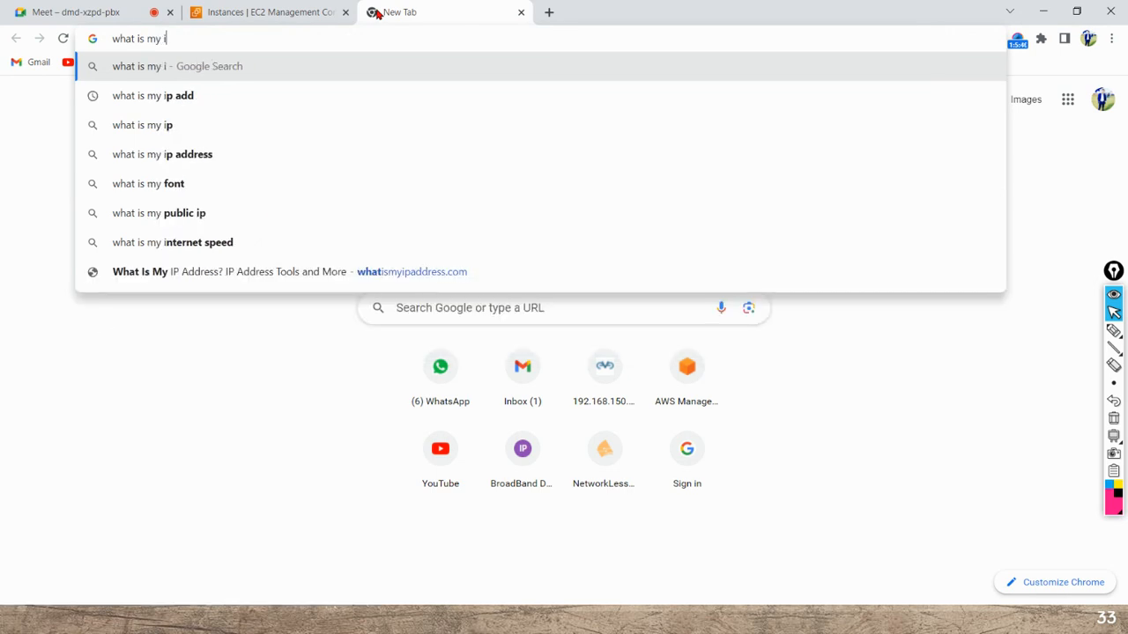
type("p")
key("Return")
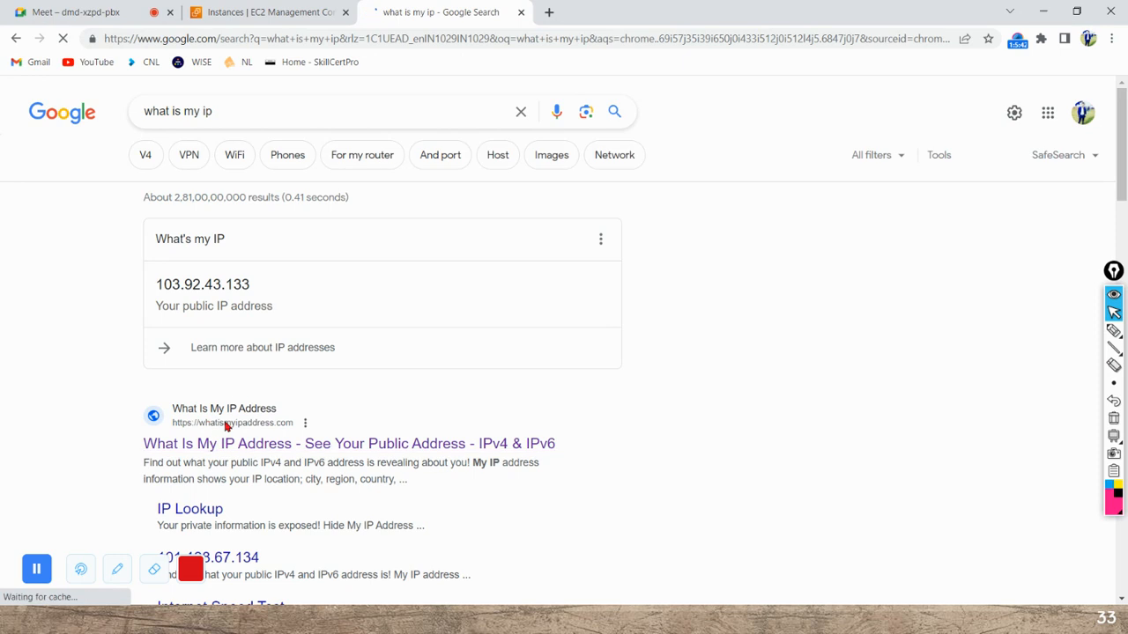
left_click(230, 449)
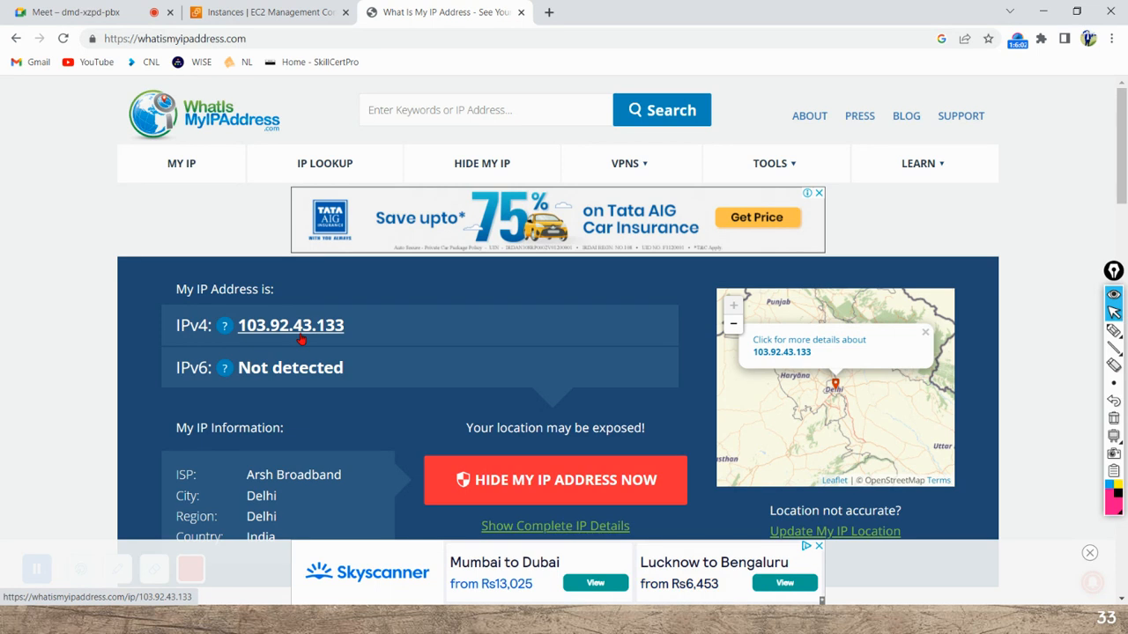
Handwrite NAT and PAT over the page with underlines, two opposing arrows and a circle around them, and erase all annotations.
left_click(1113, 331)
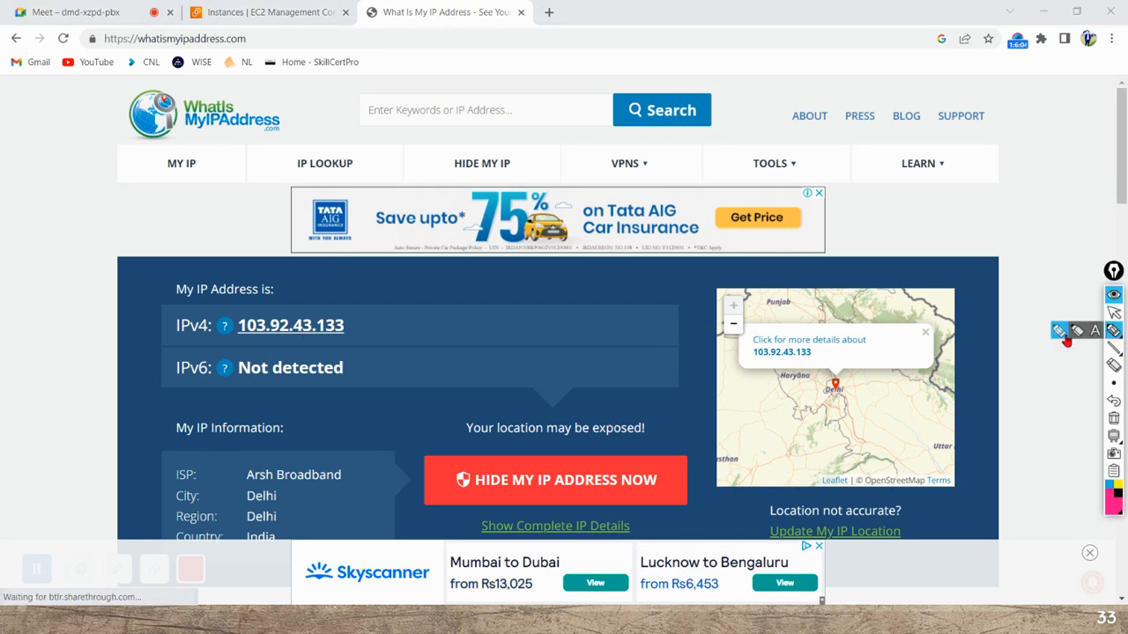
mouse_move(628, 346)
left_mouse_down()
mouse_move(674, 292)
mouse_move(698, 310)
mouse_move(731, 279)
left_mouse_up()
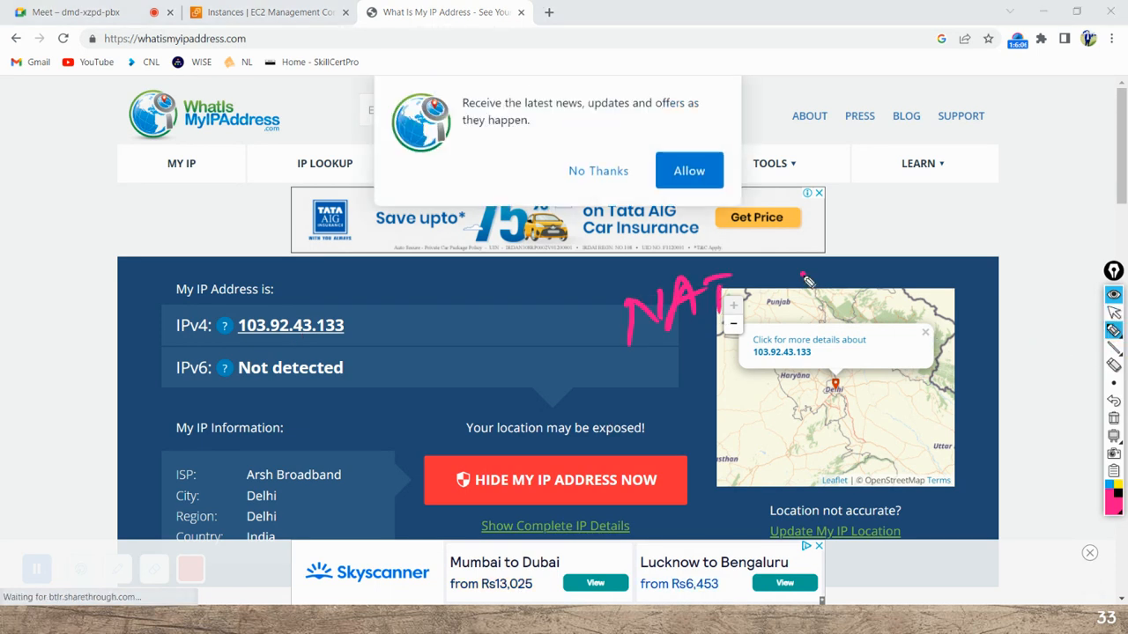
mouse_move(803, 317)
left_mouse_down()
mouse_move(805, 268)
mouse_move(832, 287)
left_mouse_up()
left_click_drag(846, 305, 877, 305)
left_click_drag(892, 258, 922, 250)
left_click_drag(914, 255, 916, 289)
mouse_move(692, 339)
left_mouse_down()
mouse_move(695, 389)
mouse_move(867, 354)
mouse_move(712, 432)
left_mouse_up()
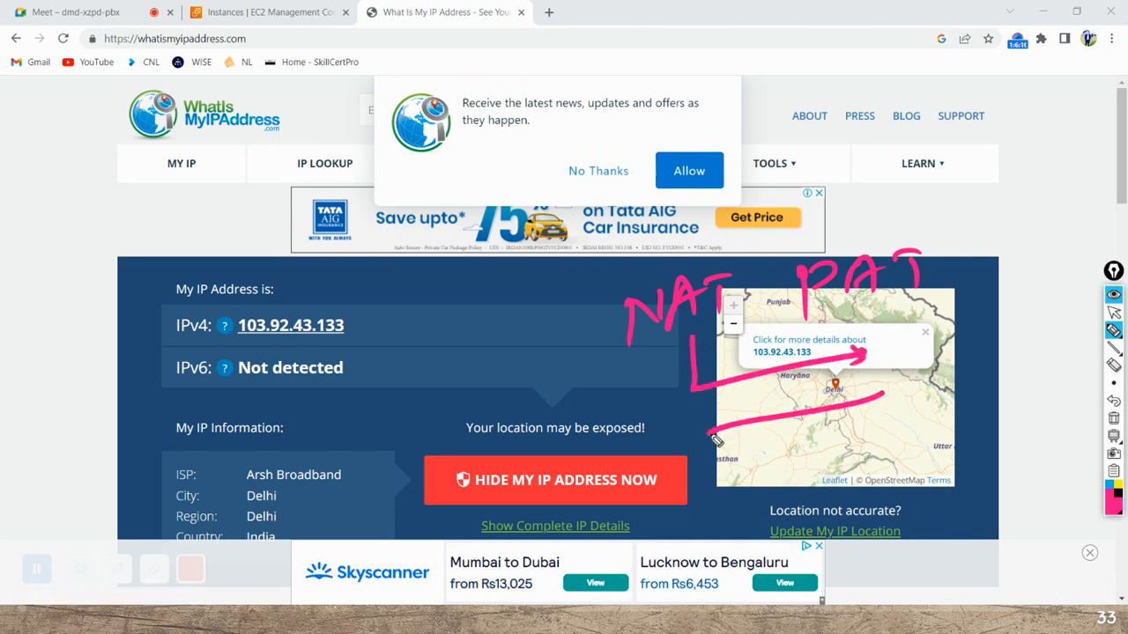
mouse_move(765, 357)
left_mouse_down()
mouse_move(783, 448)
mouse_move(803, 370)
left_mouse_up()
left_click_drag(639, 350, 936, 290)
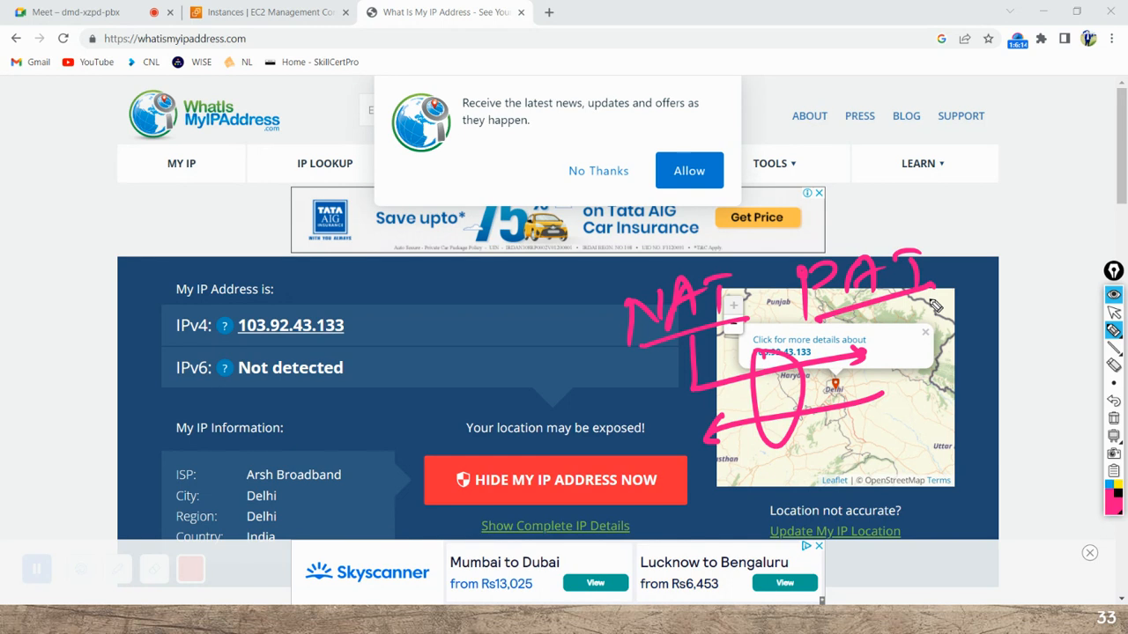
left_click(1113, 418)
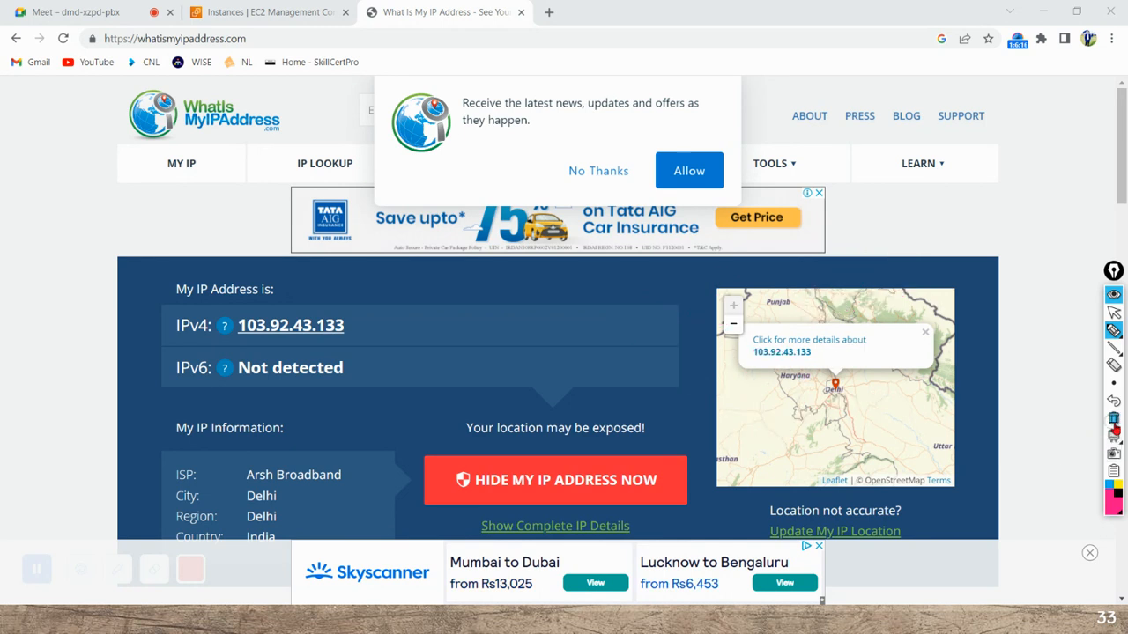
Circle the IPv4 address, draw two circled crosses and a curved arrow over the page, and erase all annotations.
mouse_move(361, 304)
left_mouse_down()
mouse_move(297, 298)
mouse_move(210, 341)
mouse_move(371, 327)
left_mouse_up()
left_click_drag(589, 229, 627, 268)
mouse_move(645, 210)
left_mouse_down()
mouse_move(587, 275)
mouse_move(618, 211)
left_mouse_up()
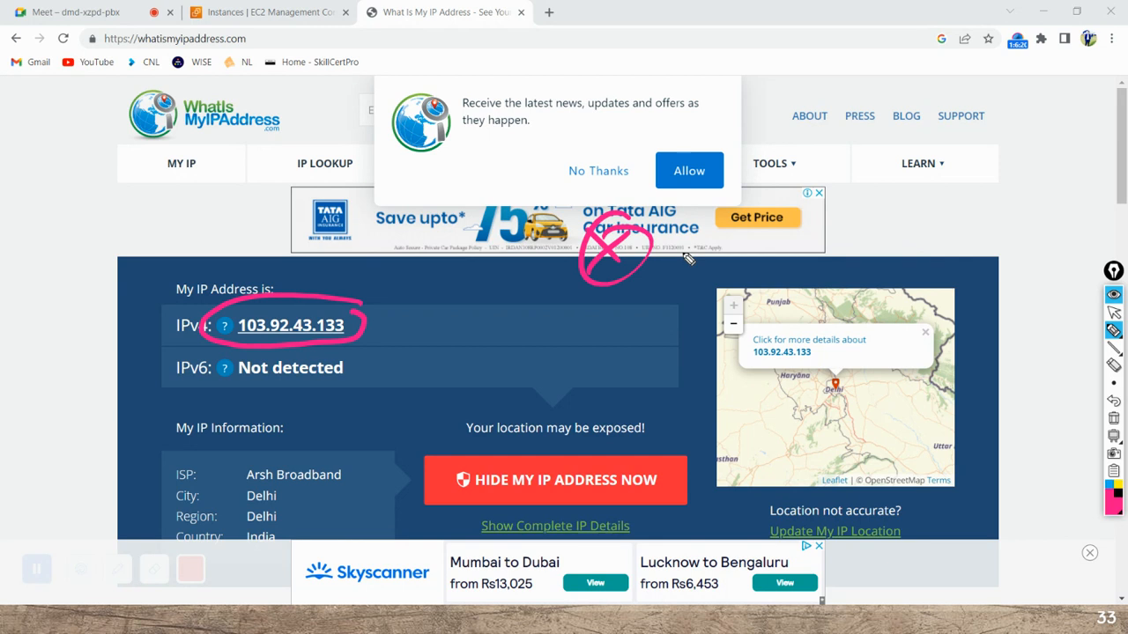
left_click_drag(683, 256, 802, 216)
left_click_drag(806, 212, 838, 236)
mouse_move(837, 206)
left_mouse_down()
mouse_move(816, 247)
mouse_move(832, 200)
left_mouse_up()
mouse_move(452, 273)
left_mouse_down()
mouse_move(585, 277)
mouse_move(553, 280)
mouse_move(645, 301)
left_mouse_up()
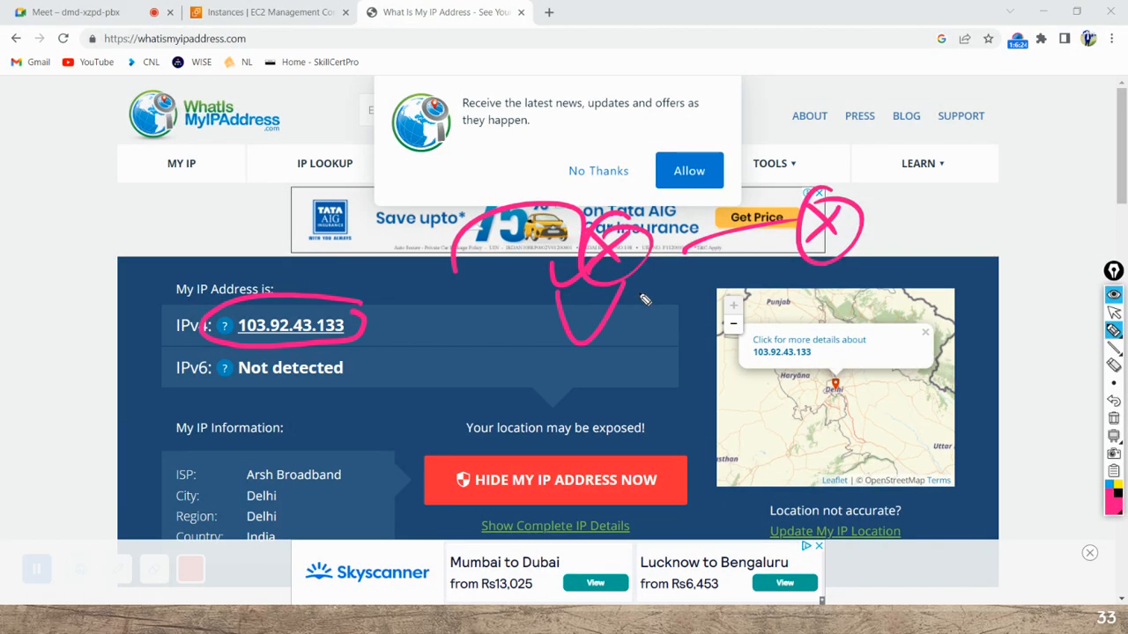
left_click(1114, 418)
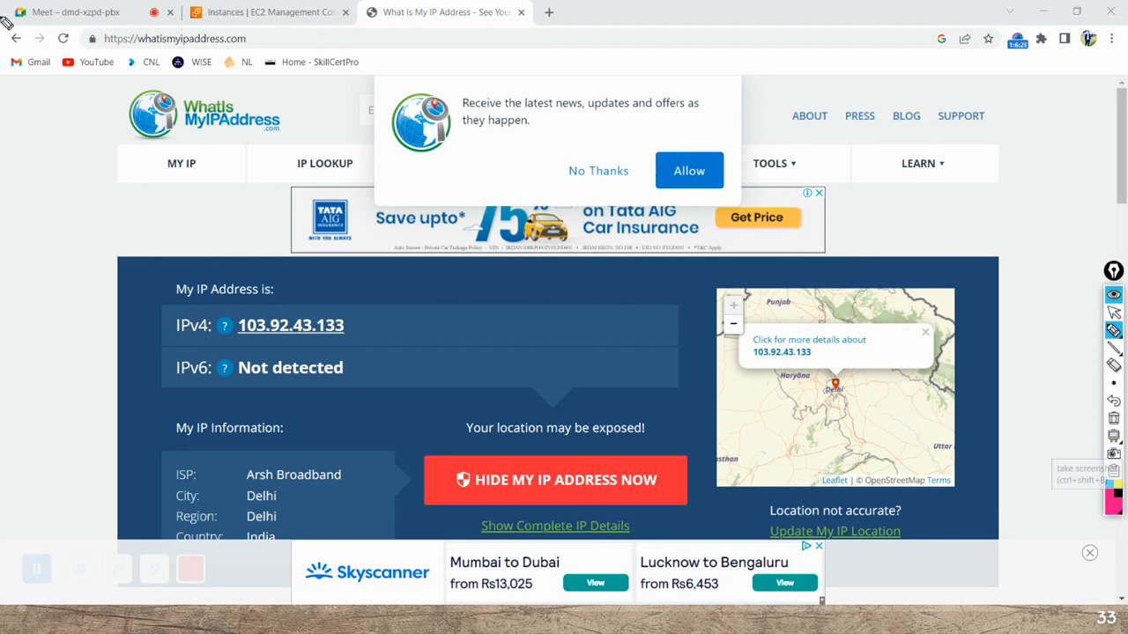
left_click(1113, 313)
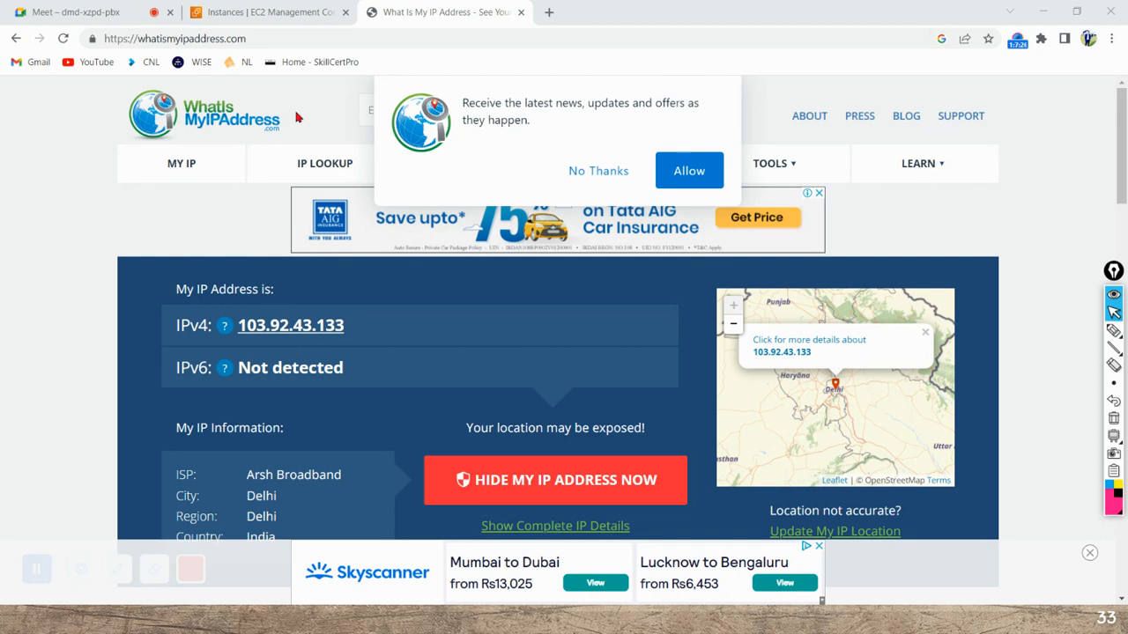
Copy the public IPv4 address of the stopped Window_Server instance from the EC2 instances list.
left_click(291, 10)
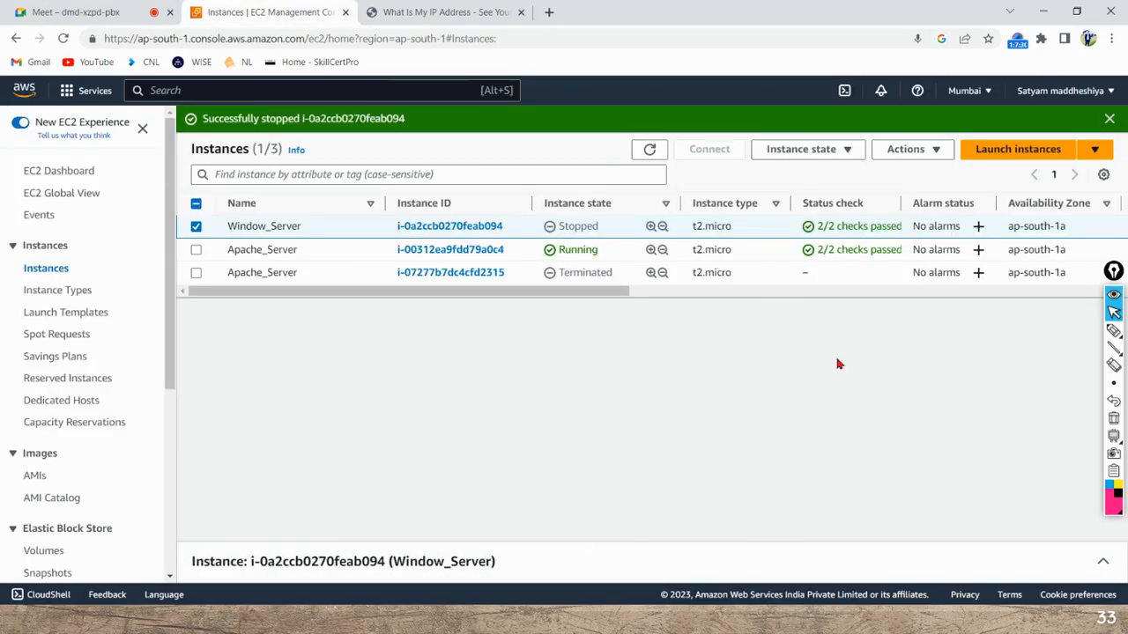
left_click_drag(589, 297, 863, 309)
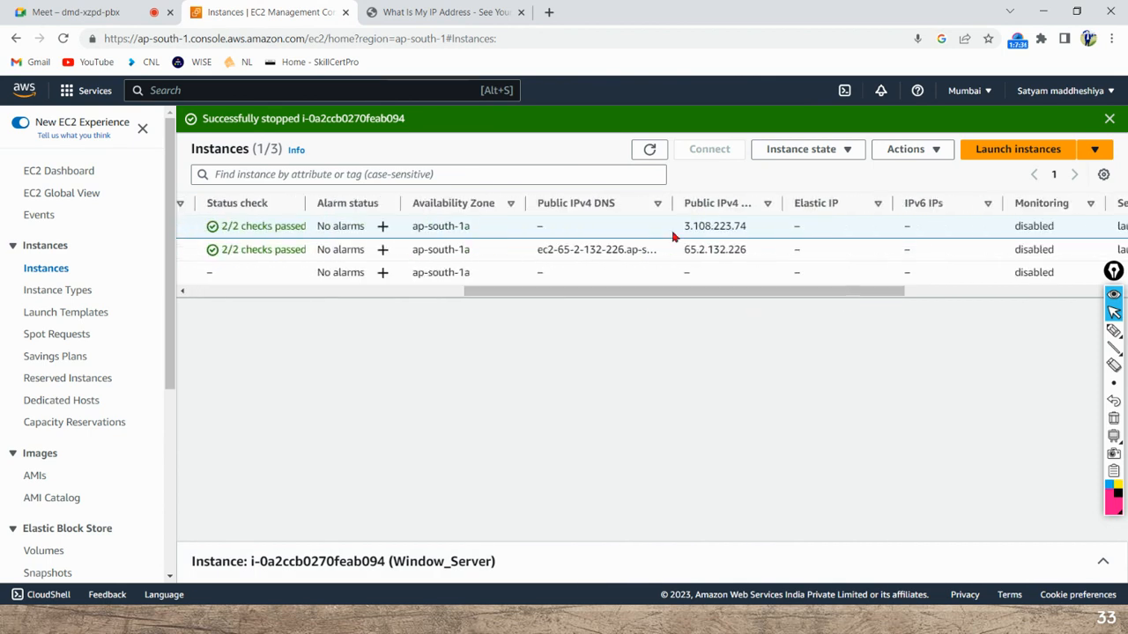
left_click_drag(674, 232, 771, 239)
key("ctrl+c")
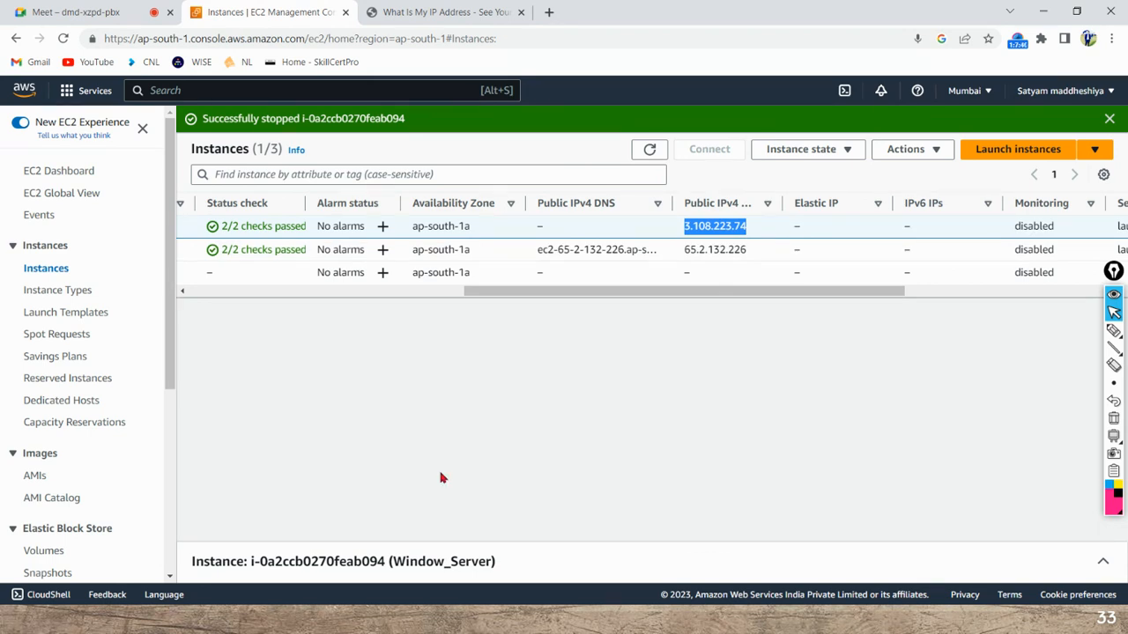
Paste 3.108.223.74 into the open Notepad note, indented two lines below the existing text, and minimize the note.
key("super+d")
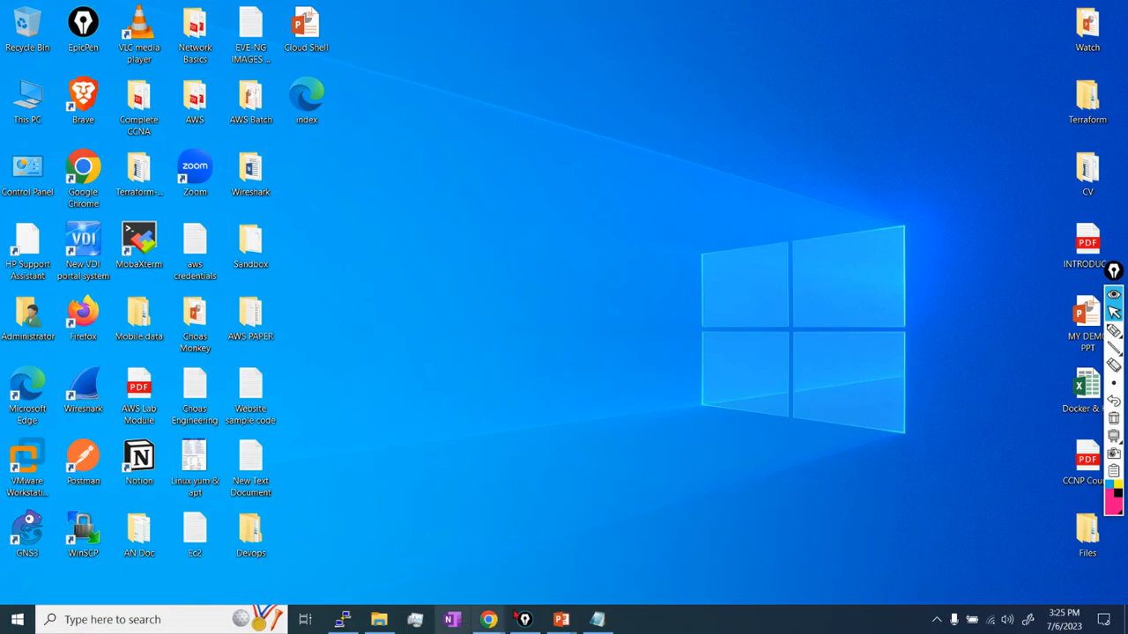
left_click(596, 620)
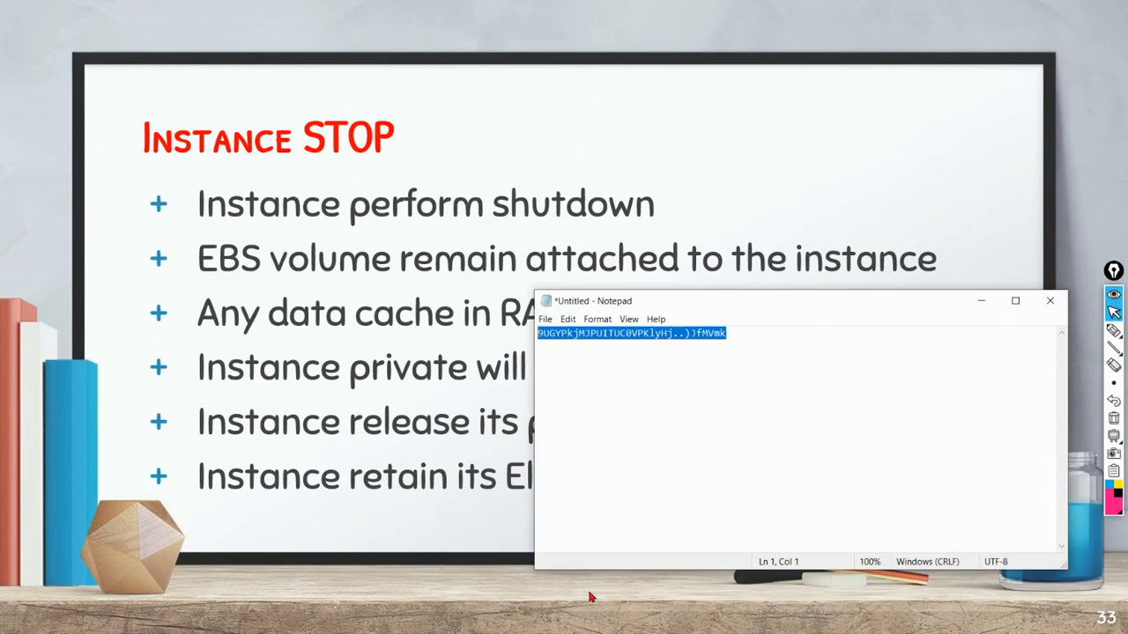
left_click(638, 457)
key("Return")
key("Return")
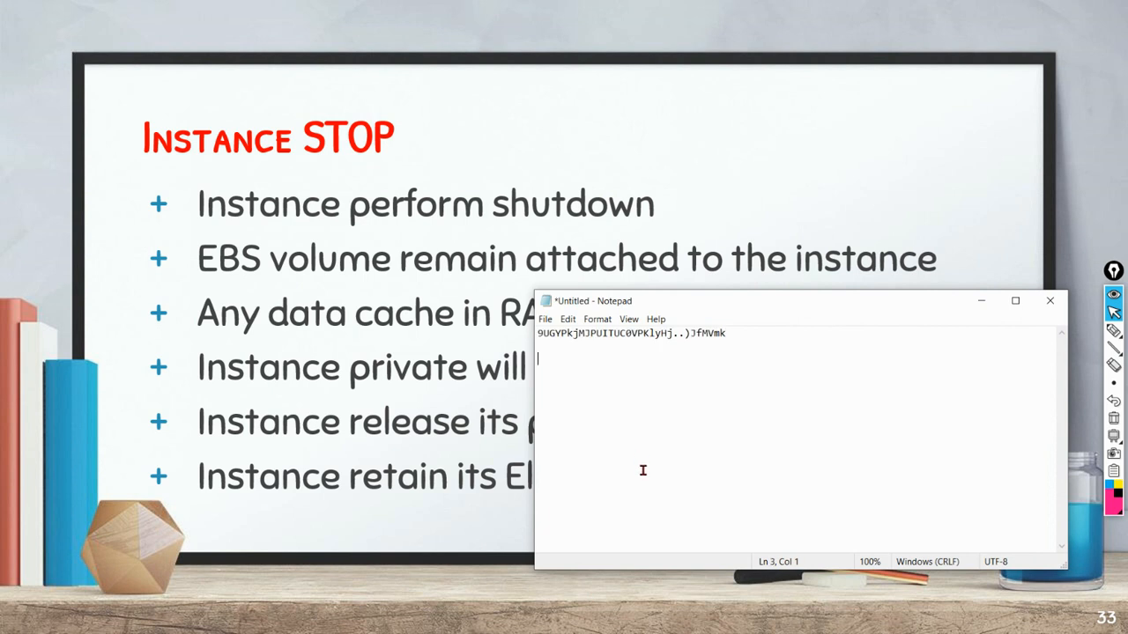
key("Tab")
key("ctrl+v")
left_click(979, 301)
Return to the EC2 instances list in Chrome and start the Window_Server instance.
key("super+d")
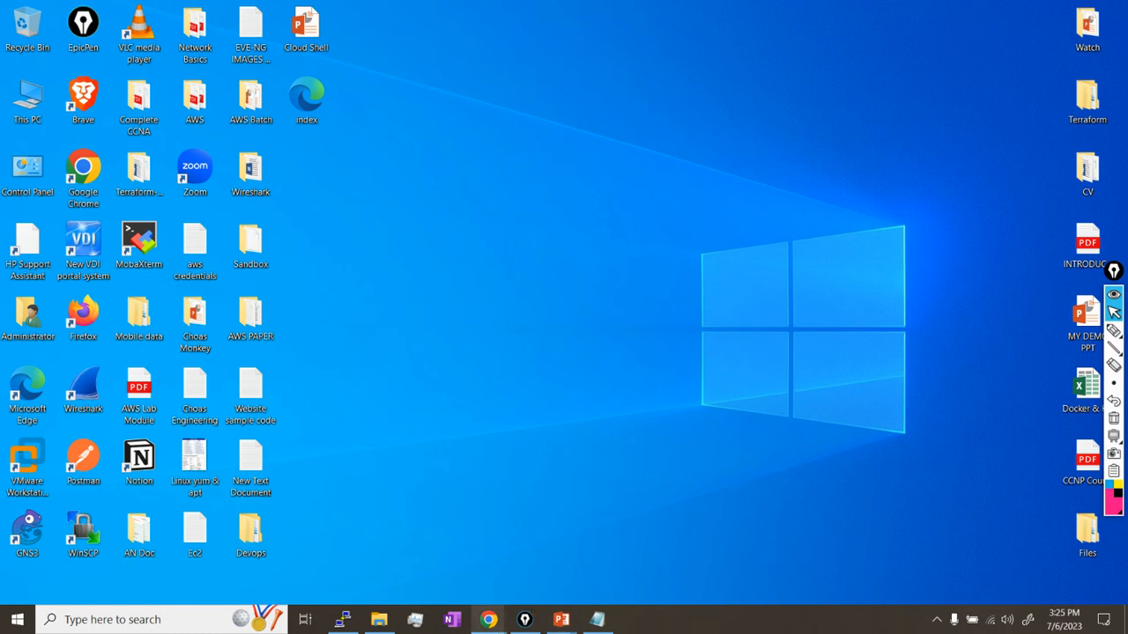
mouse_move(488, 619)
left_click(326, 546)
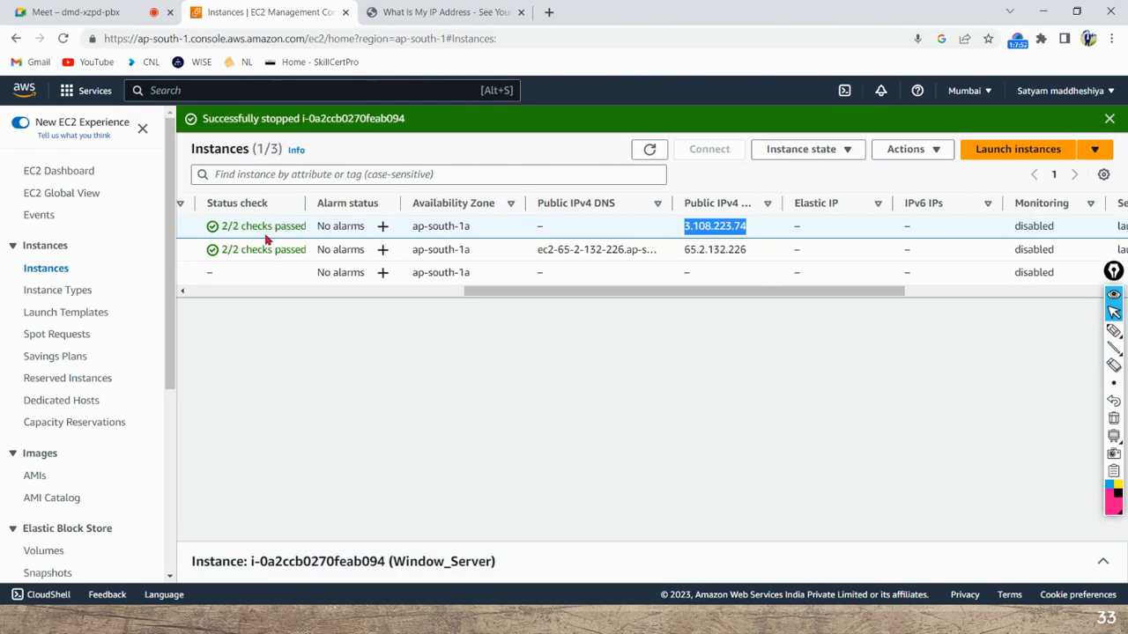
left_click_drag(529, 292, 191, 296)
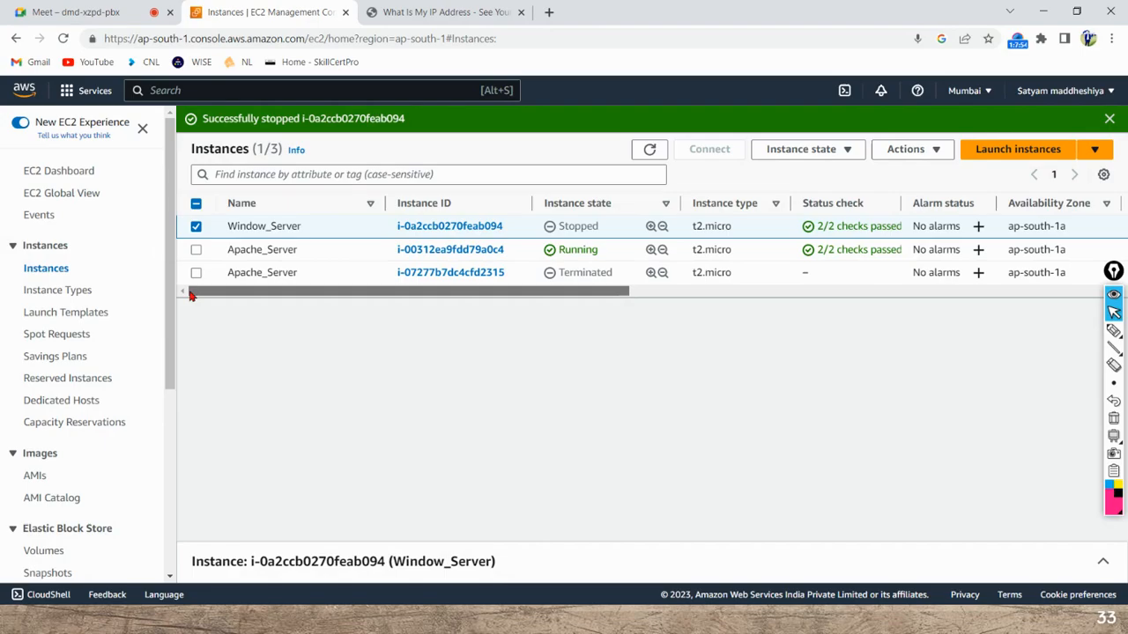
left_click(801, 150)
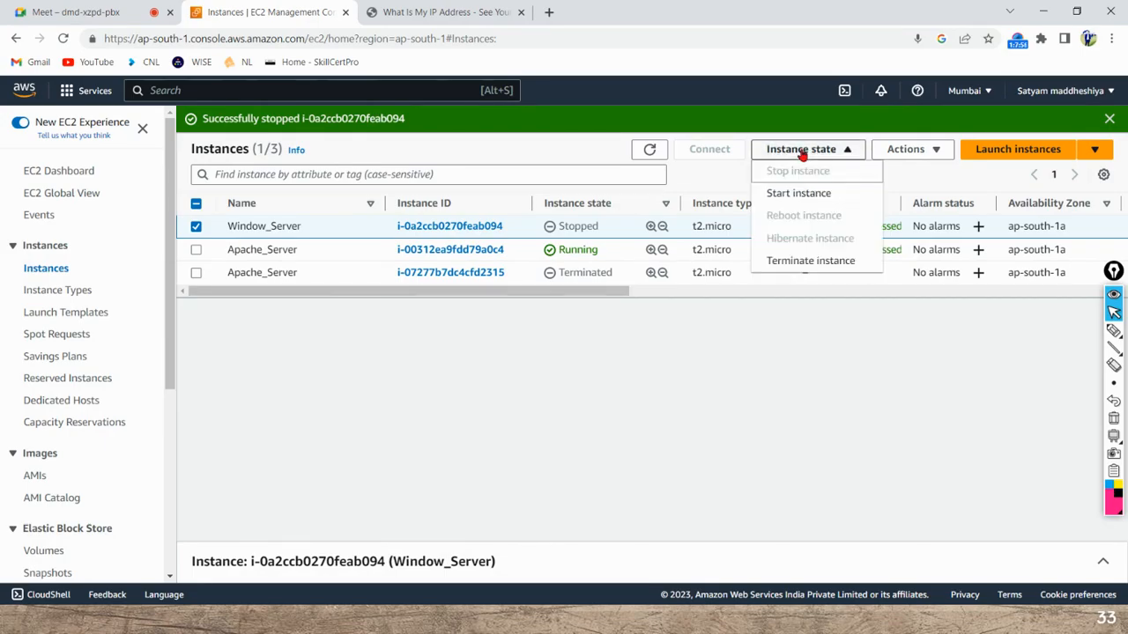
left_click(809, 196)
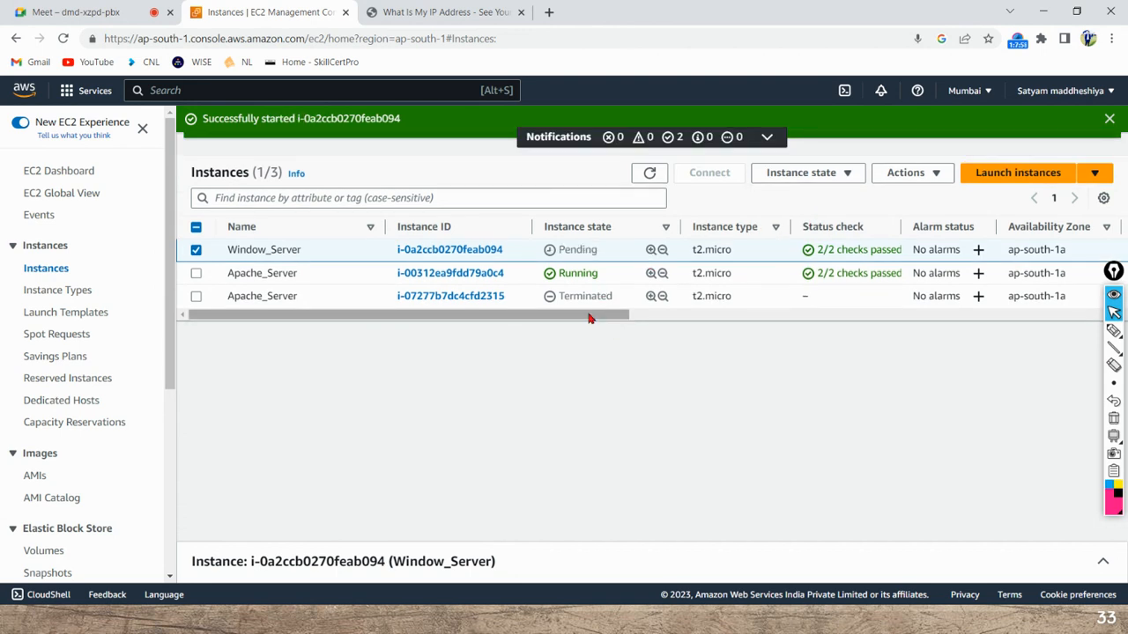
Refresh the instances list and compare Window_Server's public IPv4 address with the one saved in Notepad.
left_click(648, 174)
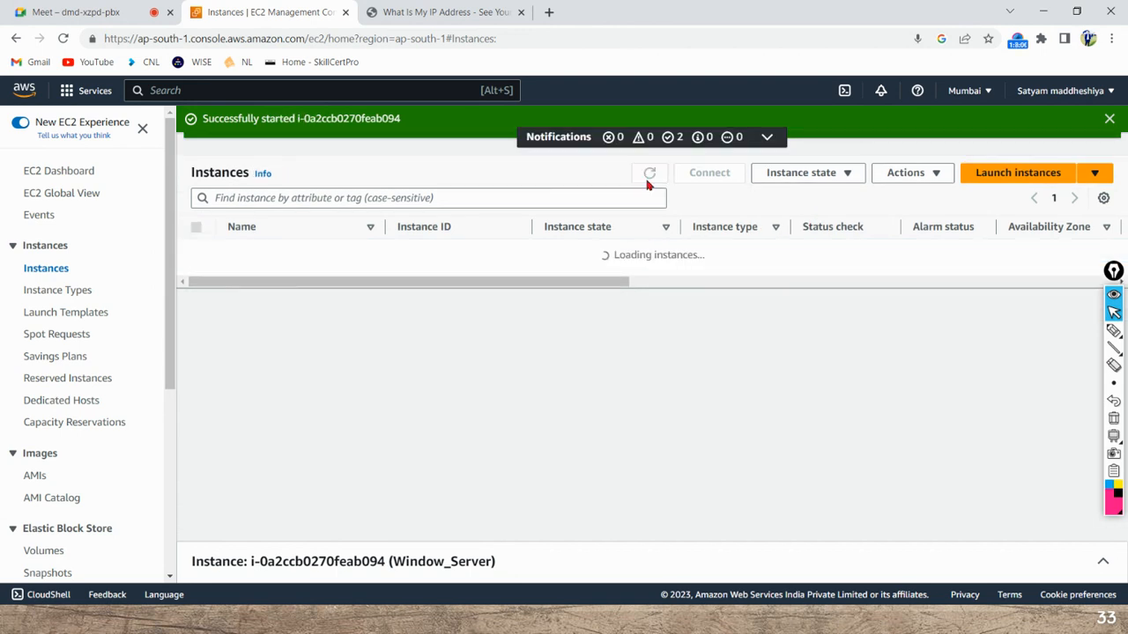
left_click_drag(584, 315, 852, 319)
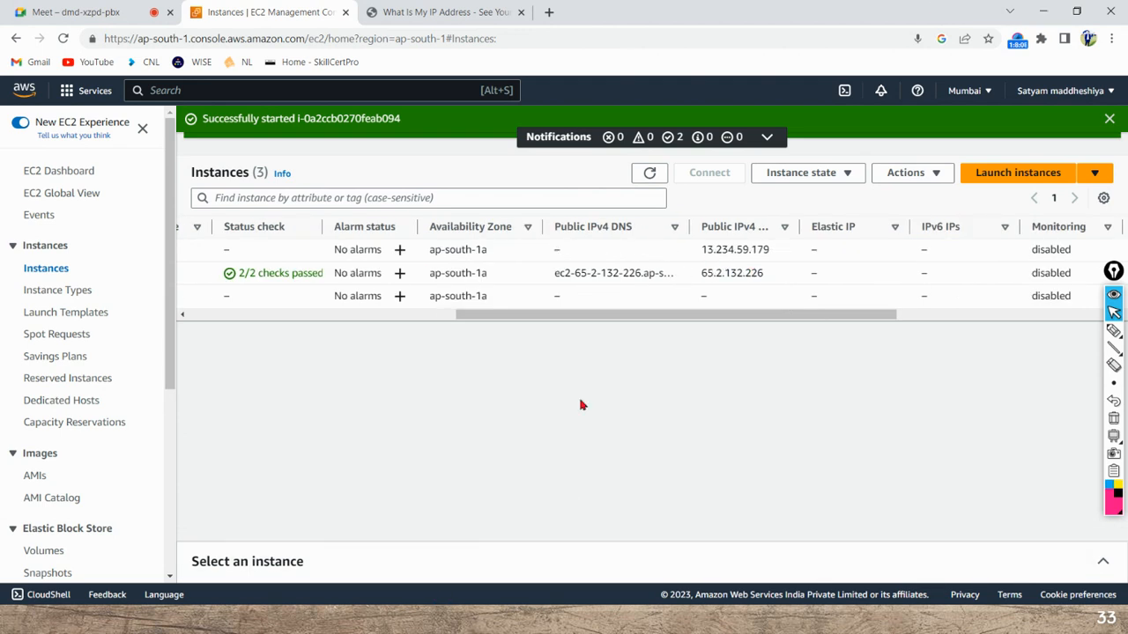
left_click(1042, 11)
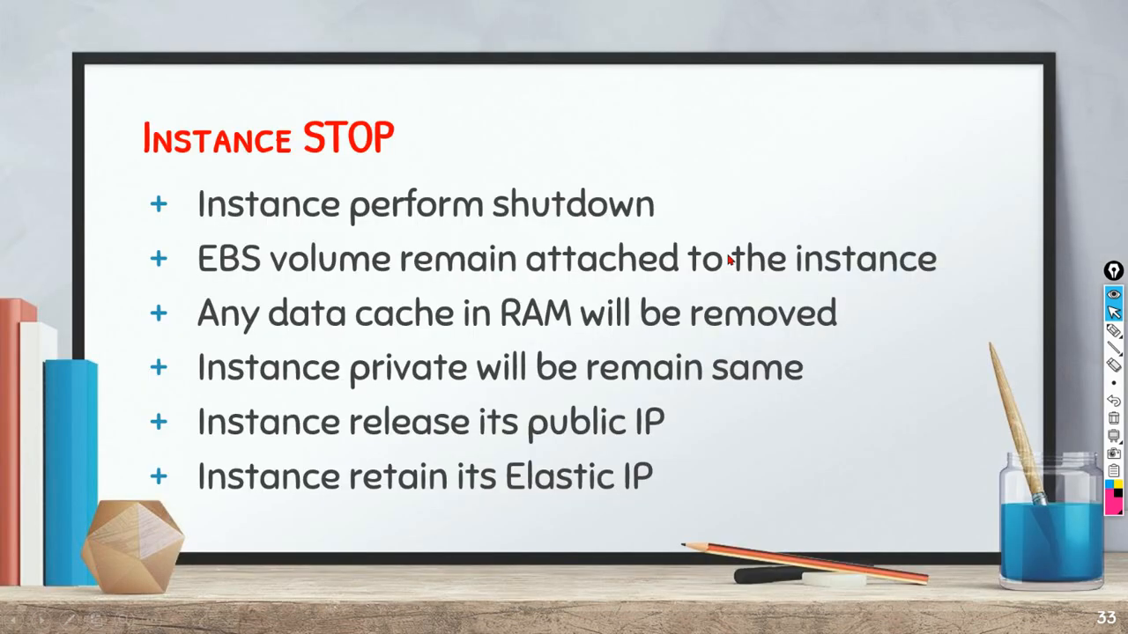
key("super+d")
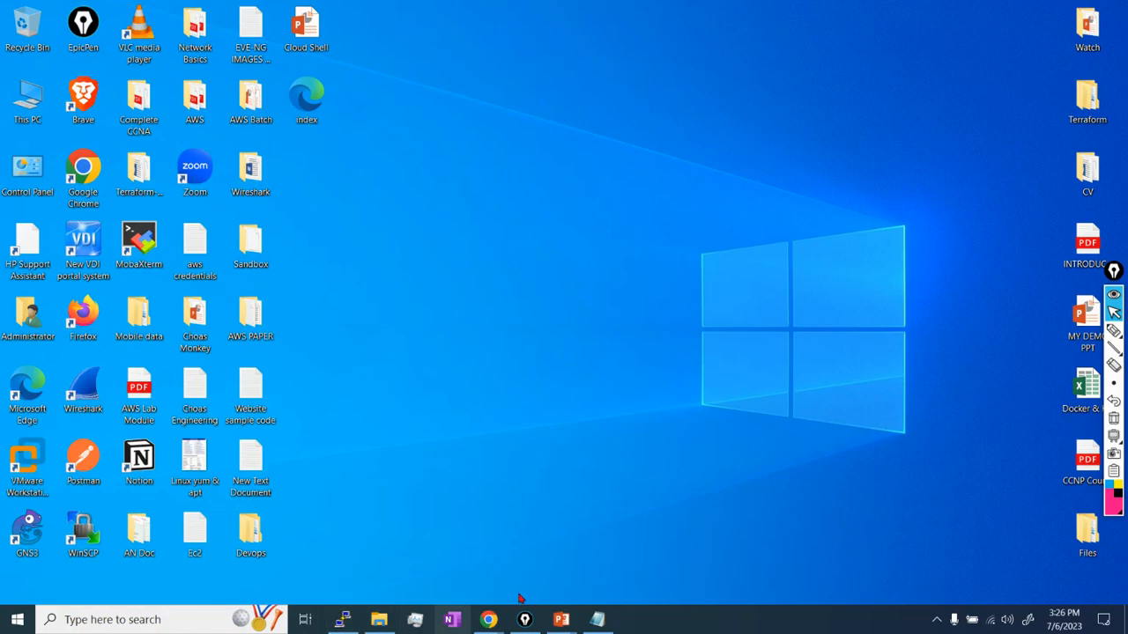
left_click(602, 623)
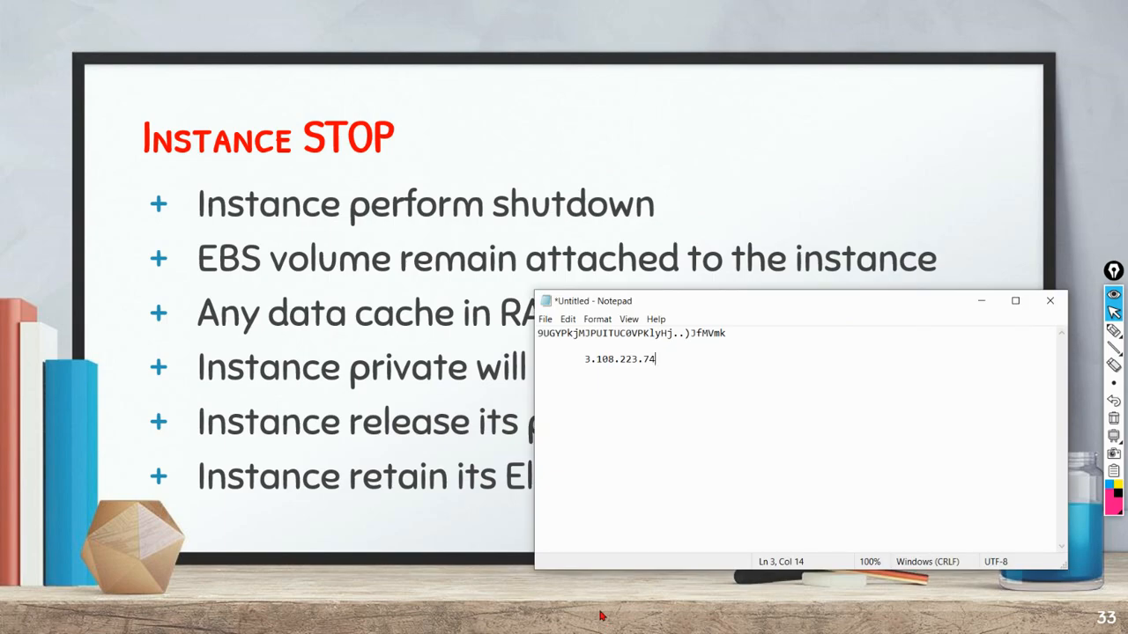
left_click(981, 300)
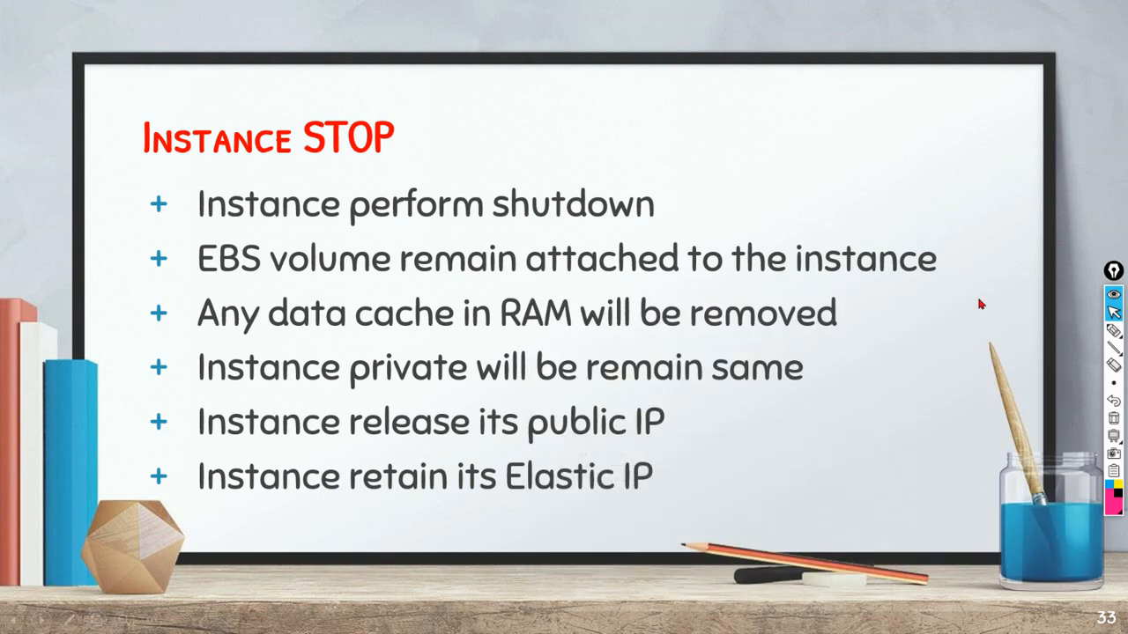
Switch back to Chrome, reload the instances list and check Window_Server's instance state.
key("super+d")
mouse_move(488, 621)
left_click(384, 590)
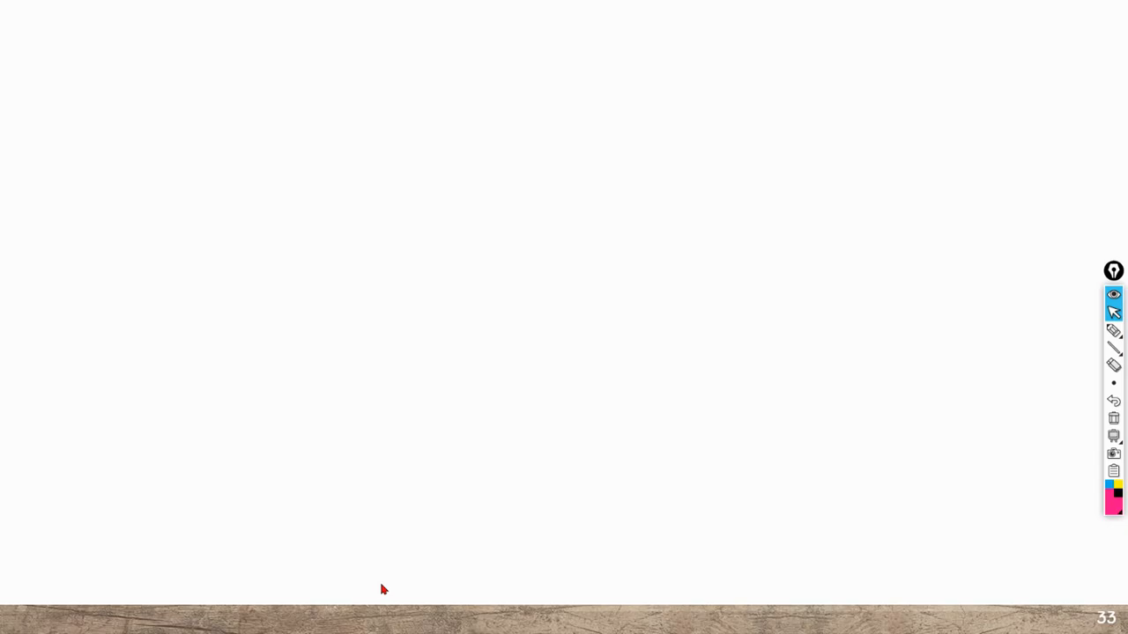
left_click(650, 173)
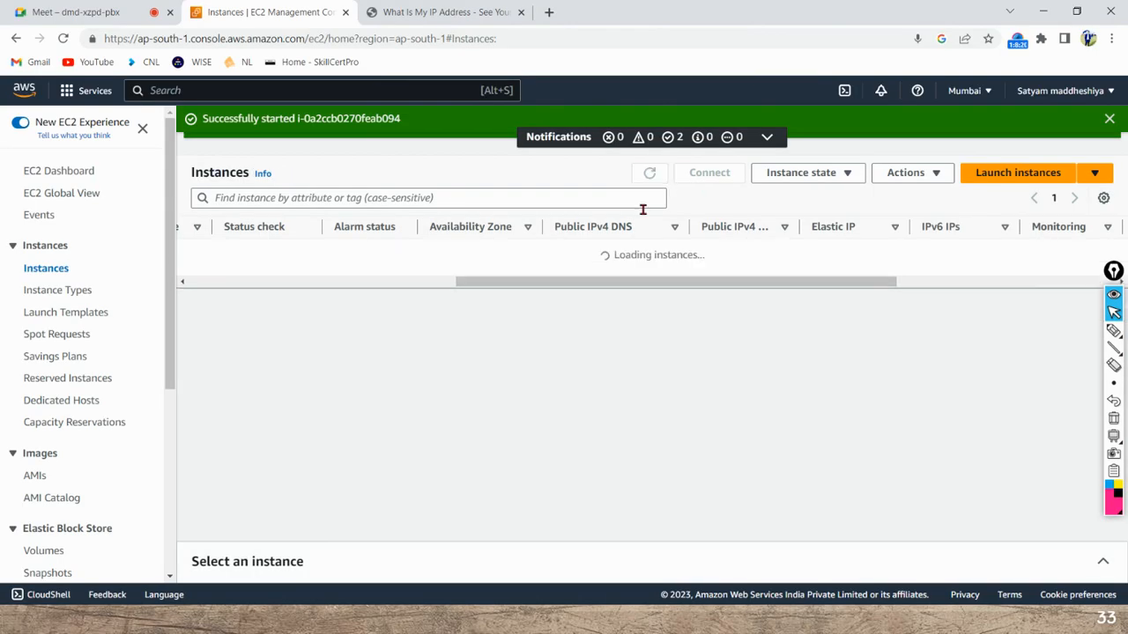
left_click_drag(631, 315, 353, 317)
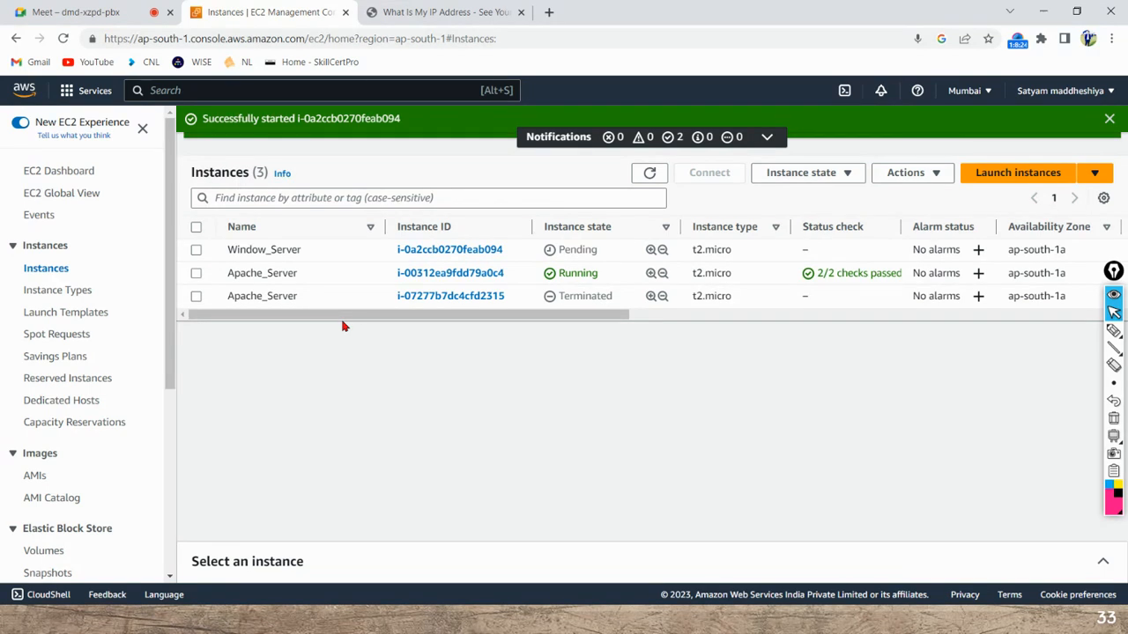
Handwrite "3.1" followed by two dashes with the annotation pen below the instances list.
left_click(1114, 331)
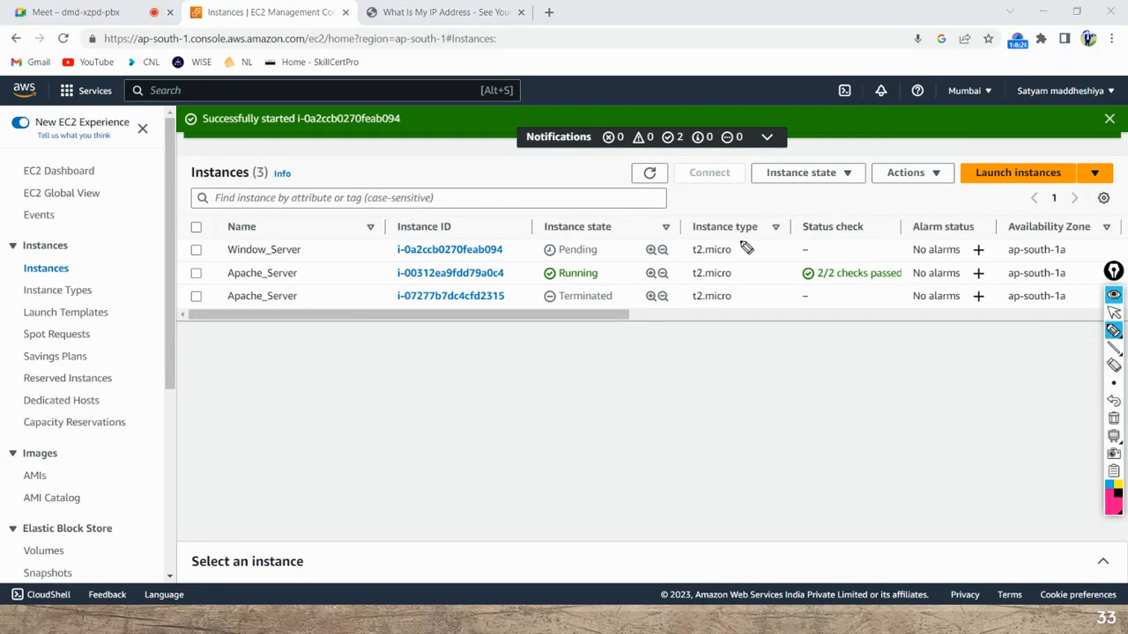
left_click_drag(547, 374, 548, 408)
left_click(569, 392)
mouse_move(587, 372)
left_mouse_down()
mouse_move(586, 398)
mouse_move(659, 388)
left_mouse_up()
left_click_drag(697, 389, 703, 387)
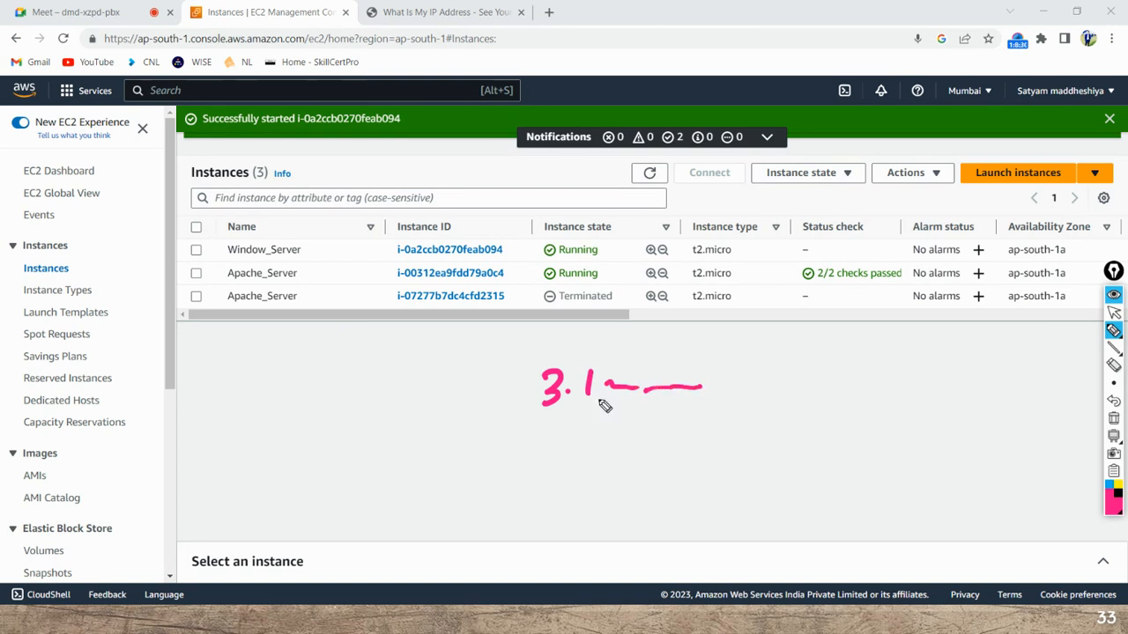
Sketch a computer monitor with an arc above it and a row of dashes across the instances list.
mouse_move(126, 202)
left_mouse_down()
mouse_move(136, 254)
mouse_move(219, 215)
mouse_move(189, 264)
left_mouse_up()
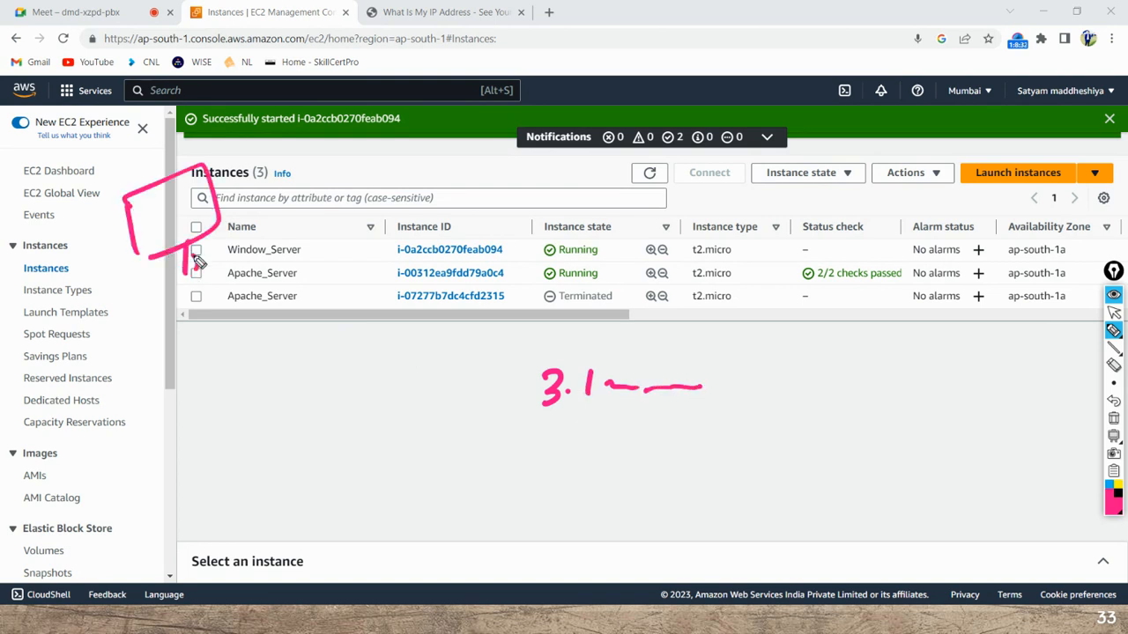
mouse_move(185, 180)
left_mouse_down()
mouse_move(171, 139)
mouse_move(271, 151)
left_mouse_up()
mouse_move(331, 172)
left_mouse_down()
mouse_move(428, 156)
mouse_move(624, 196)
left_mouse_up()
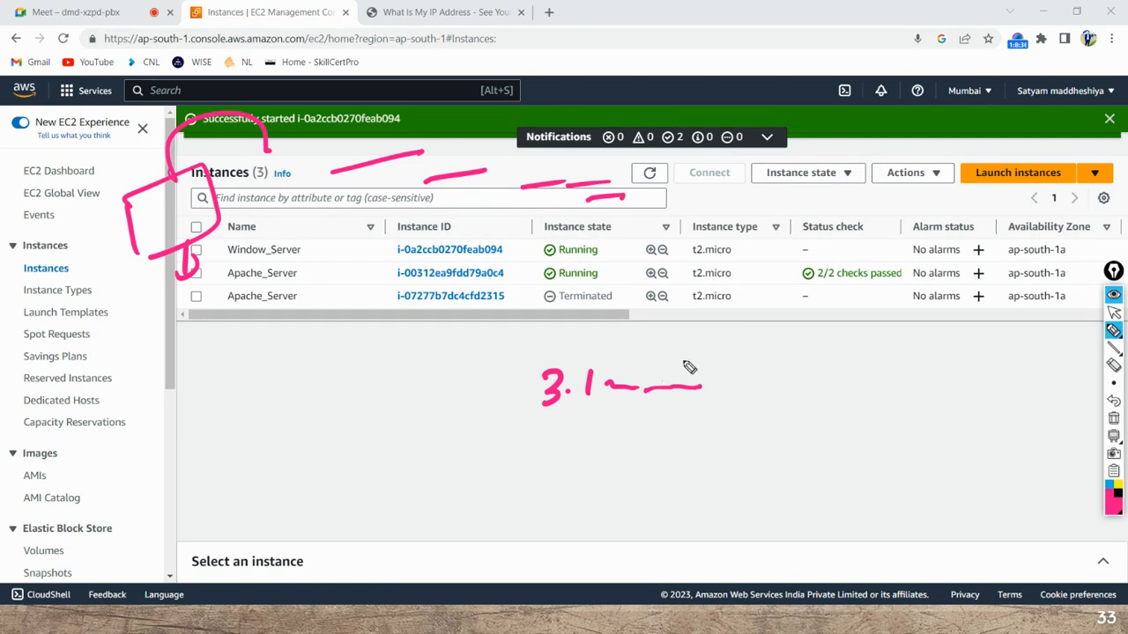
Box the handwritten "3.1", link it by a line to a handwritten "13.", and draw a long curved arrow from the box to the dashes.
left_click_drag(693, 363, 696, 359)
mouse_move(700, 358)
left_mouse_down()
mouse_move(547, 369)
mouse_move(509, 453)
mouse_move(722, 385)
mouse_move(716, 368)
left_mouse_up()
mouse_move(705, 416)
left_mouse_down()
mouse_move(773, 407)
mouse_move(818, 421)
left_mouse_up()
mouse_move(843, 386)
left_mouse_down()
mouse_move(859, 409)
mouse_move(844, 423)
left_mouse_up()
left_click(868, 414)
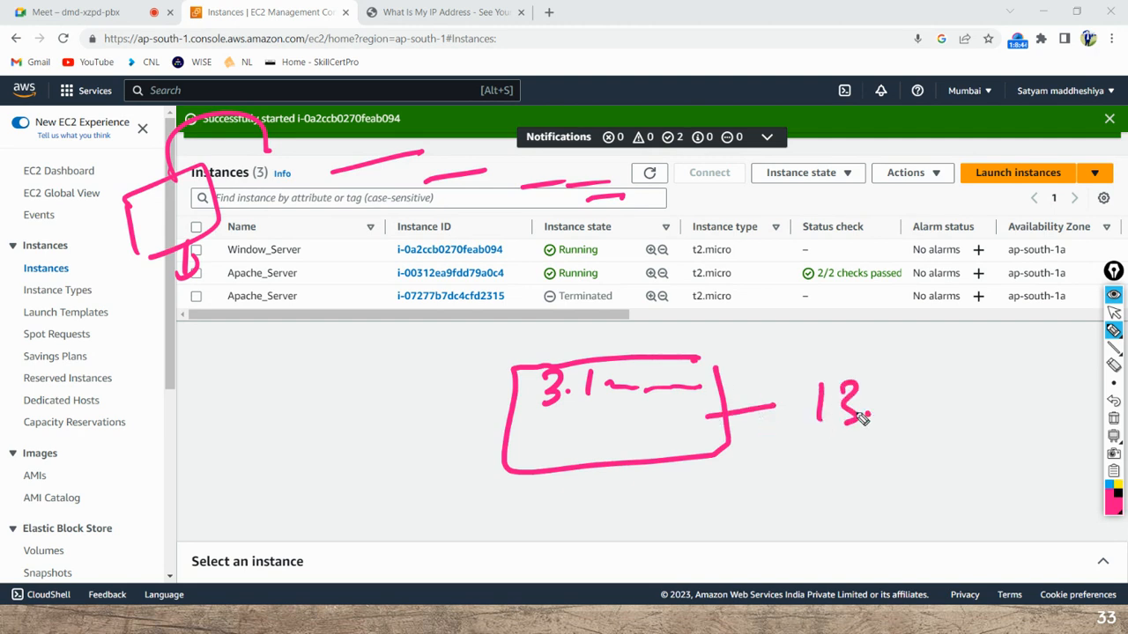
mouse_move(516, 433)
left_mouse_down()
mouse_move(49, 282)
mouse_move(344, 168)
mouse_move(349, 176)
mouse_move(414, 158)
mouse_move(730, 221)
left_mouse_up()
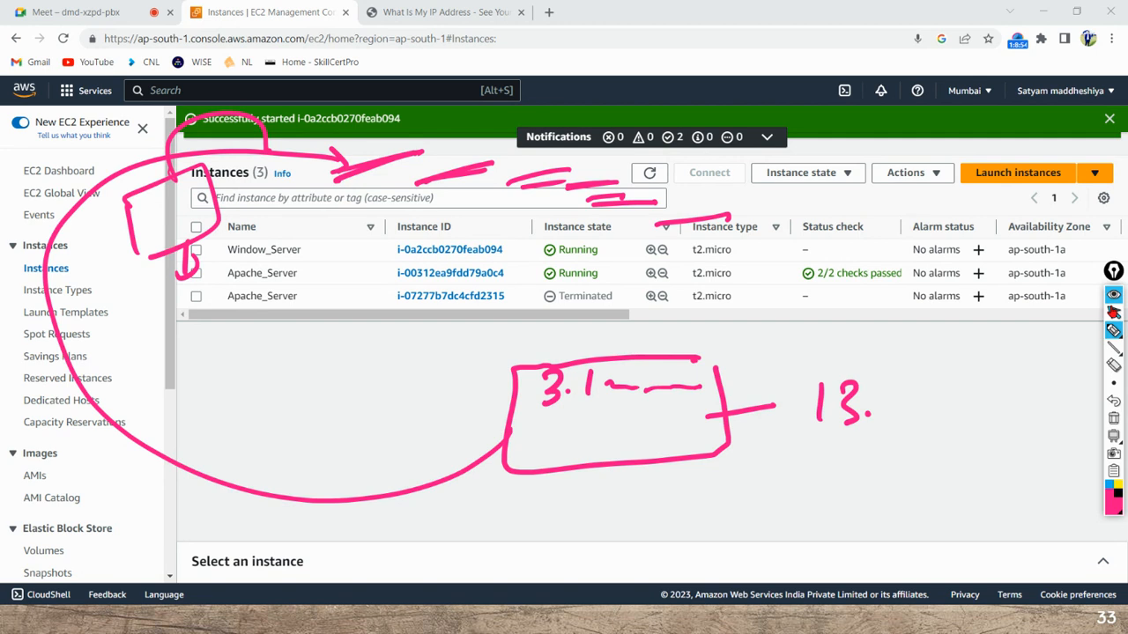
left_click(1113, 313)
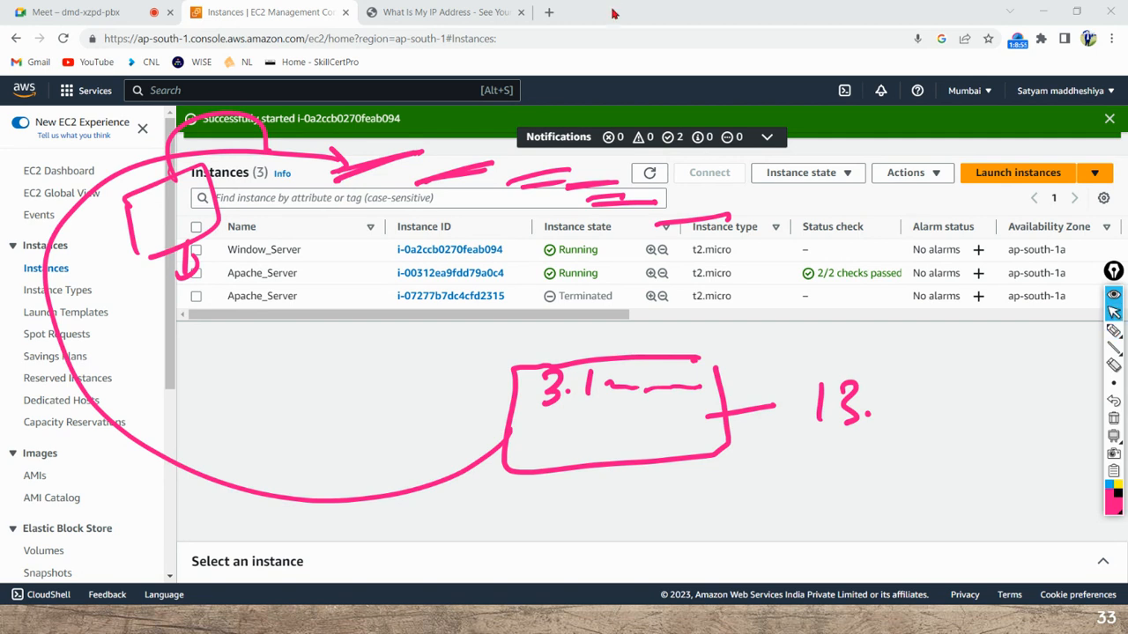
Load 3.108.223.74 in two new browser tabs and return to the first of them.
left_click(549, 13)
type("3.108.223.74")
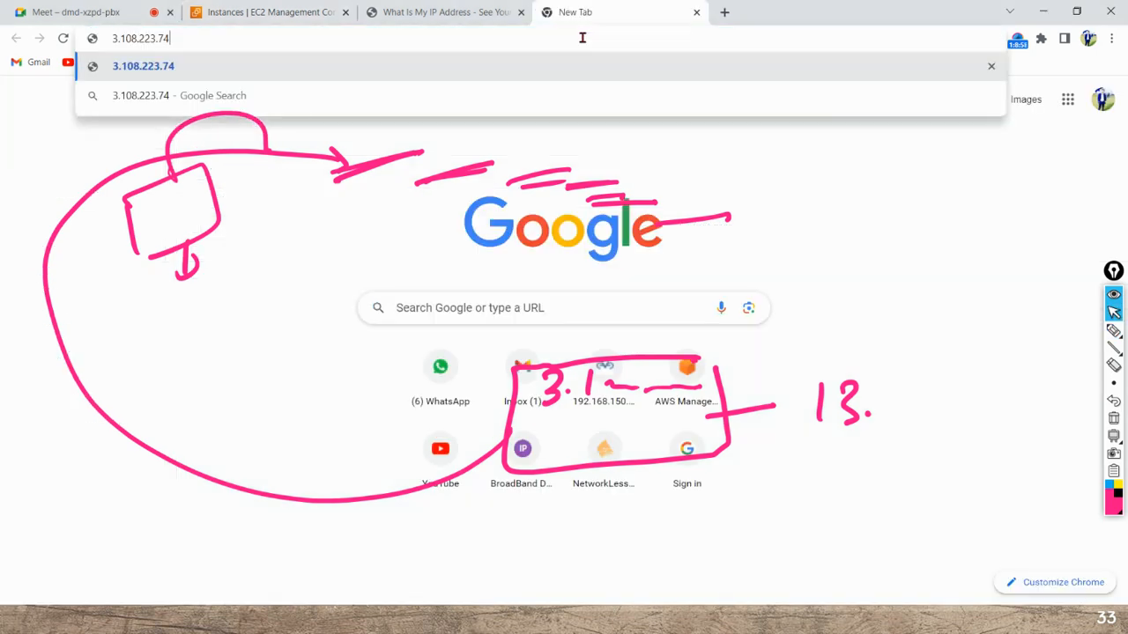
key("Return")
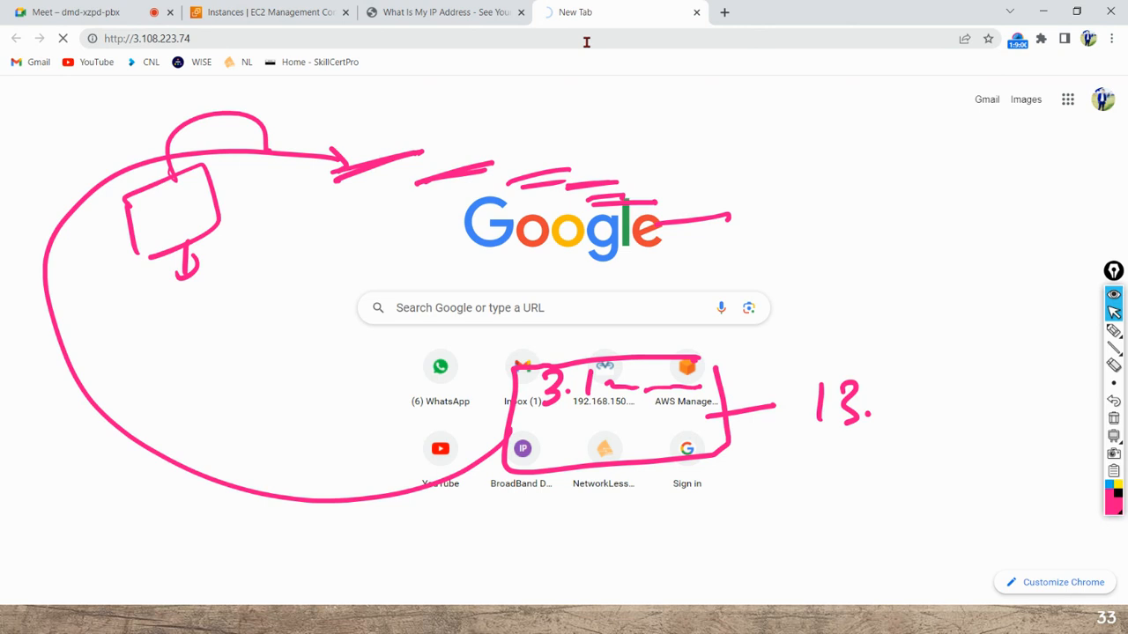
left_click(724, 12)
type("3.108.223.74")
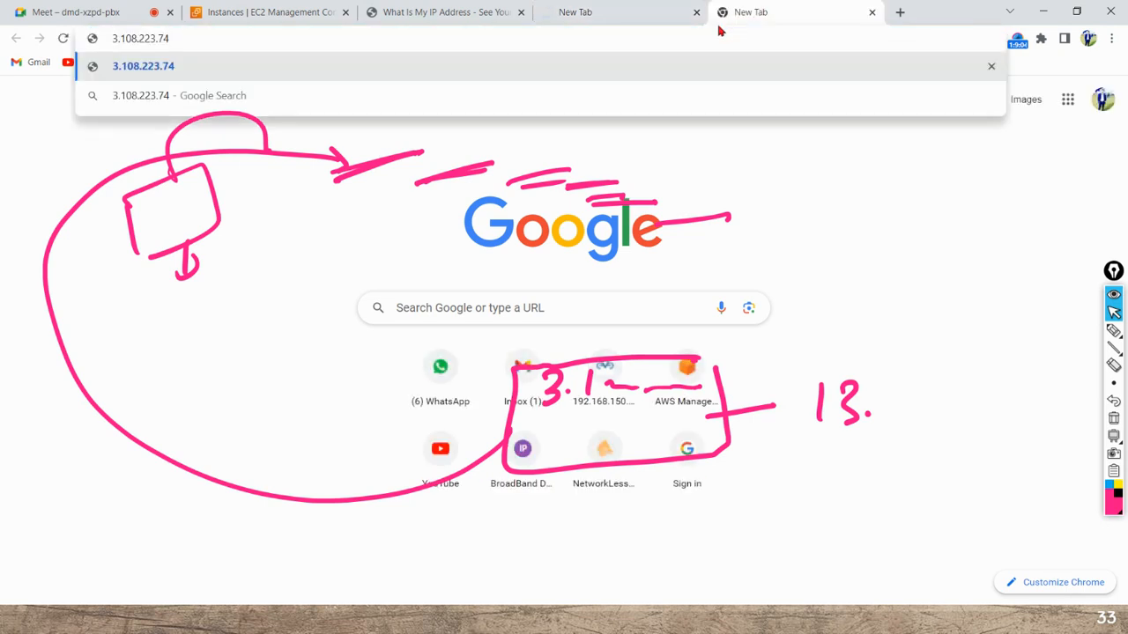
key("Return")
left_click(596, 8)
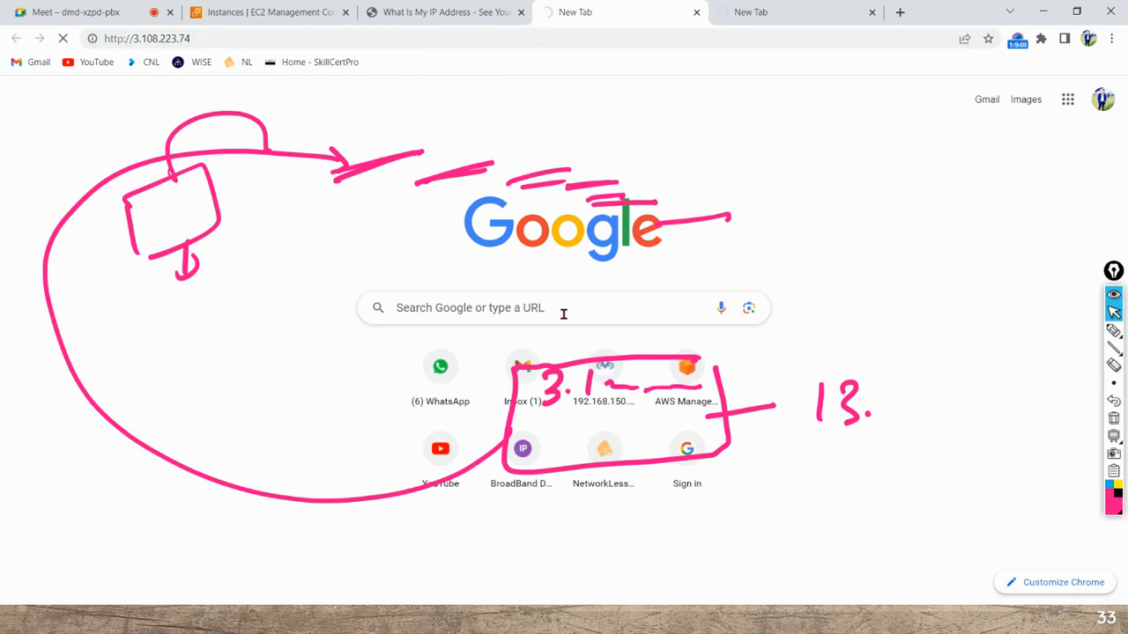
Annotate the screen with the pen: handwrite "Pub." and a circled "Fix" with three lines branching from the circle.
mouse_move(1112, 333)
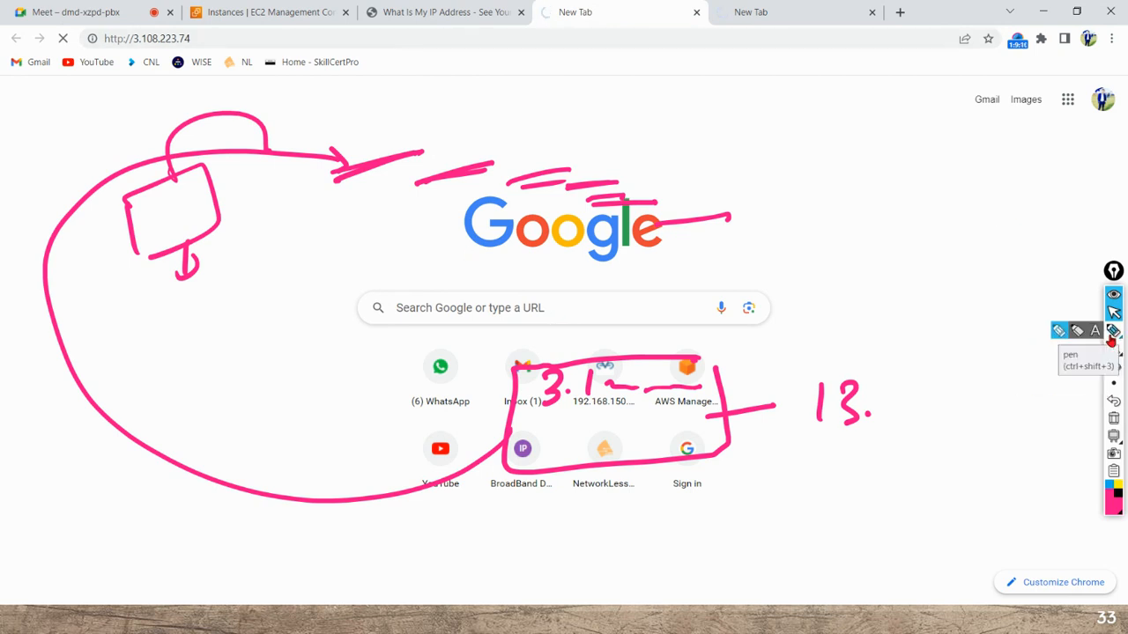
left_click(1110, 334)
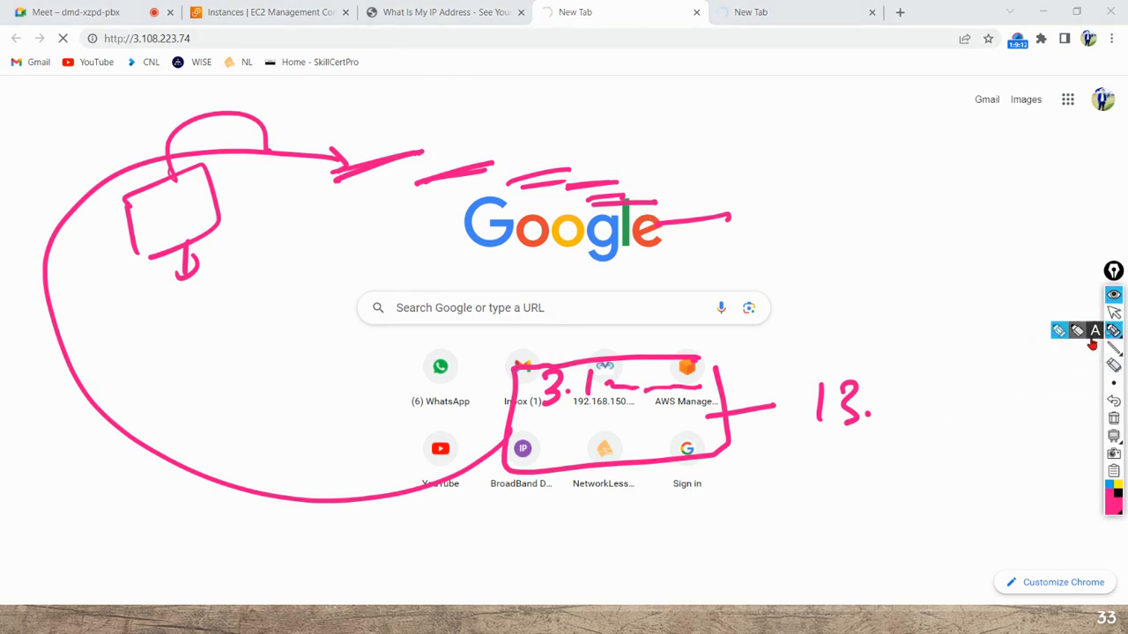
mouse_move(758, 335)
left_mouse_down()
mouse_move(893, 312)
mouse_move(957, 320)
mouse_move(858, 343)
mouse_move(1038, 243)
left_mouse_up()
left_click_drag(978, 288, 1035, 278)
left_click_drag(977, 308, 1027, 307)
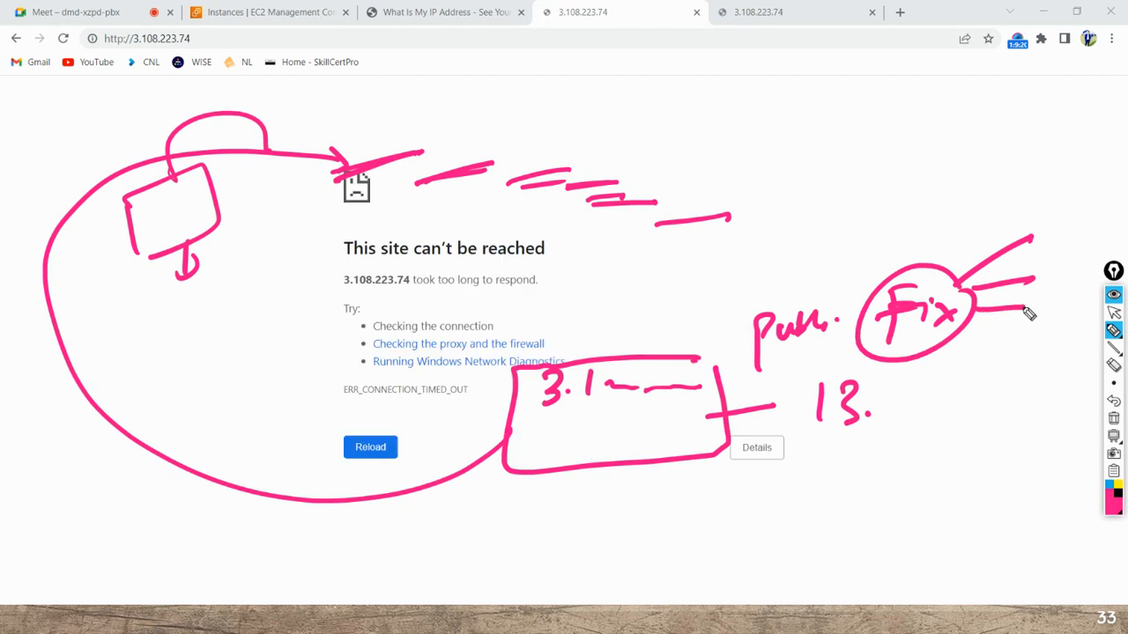
Retrace the server box, its curved arrow and the row of dashes in ink, and add tick strokes above the box.
mouse_move(518, 448)
left_mouse_down()
mouse_move(718, 440)
mouse_move(536, 415)
mouse_move(674, 445)
mouse_move(655, 369)
left_mouse_up()
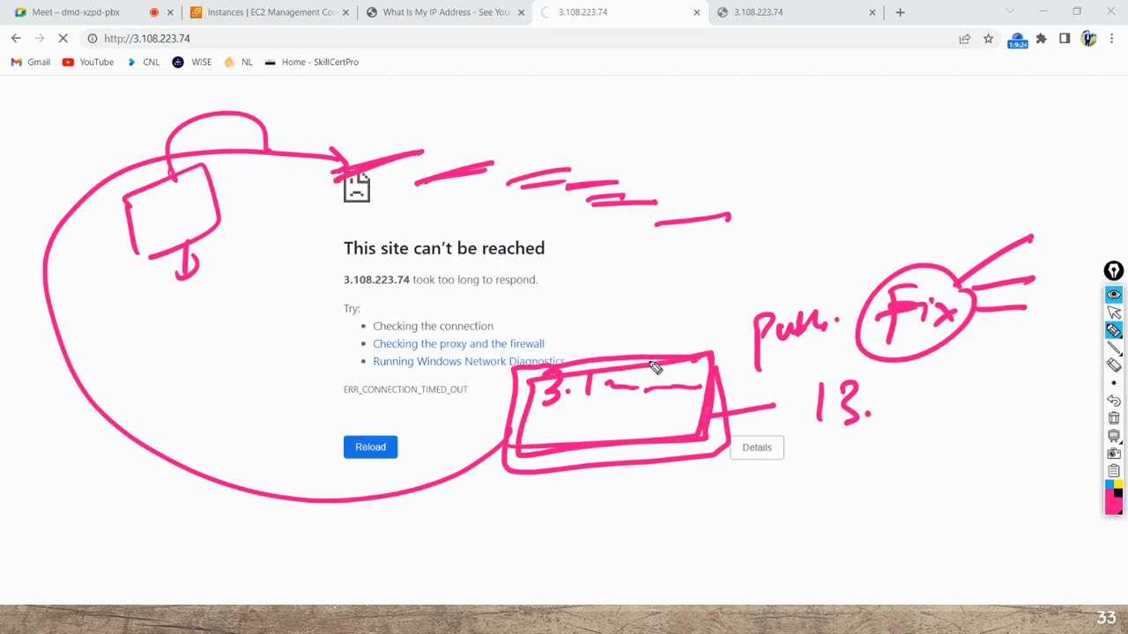
mouse_move(509, 446)
left_mouse_down()
mouse_move(317, 529)
mouse_move(55, 226)
mouse_move(307, 124)
mouse_move(333, 169)
left_mouse_up()
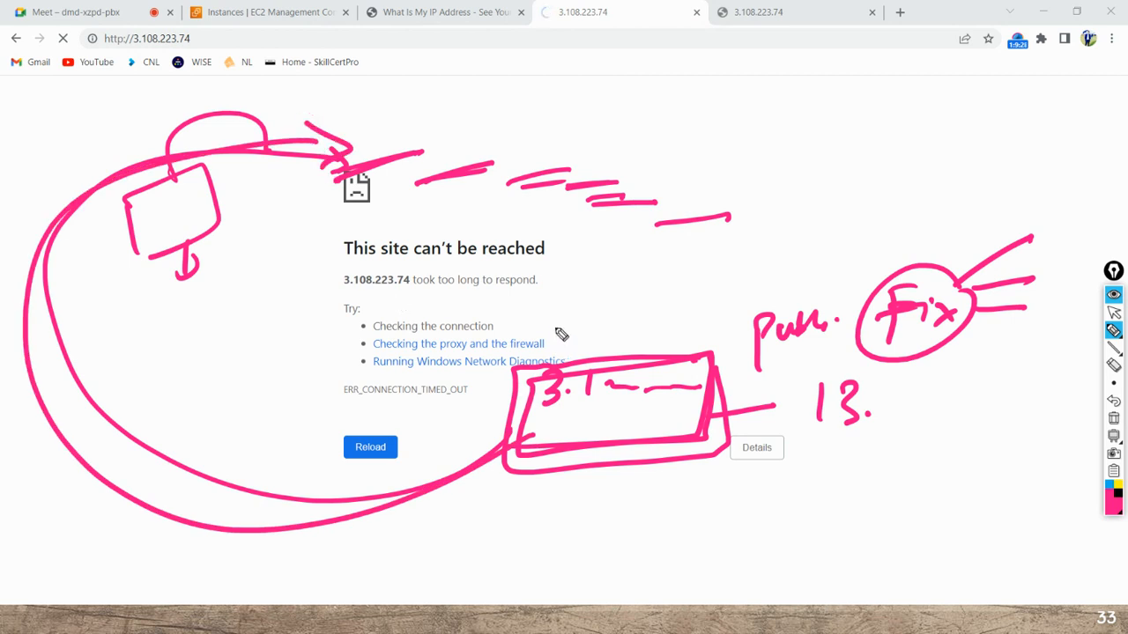
left_click_drag(555, 322, 661, 303)
left_click_drag(590, 335, 672, 316)
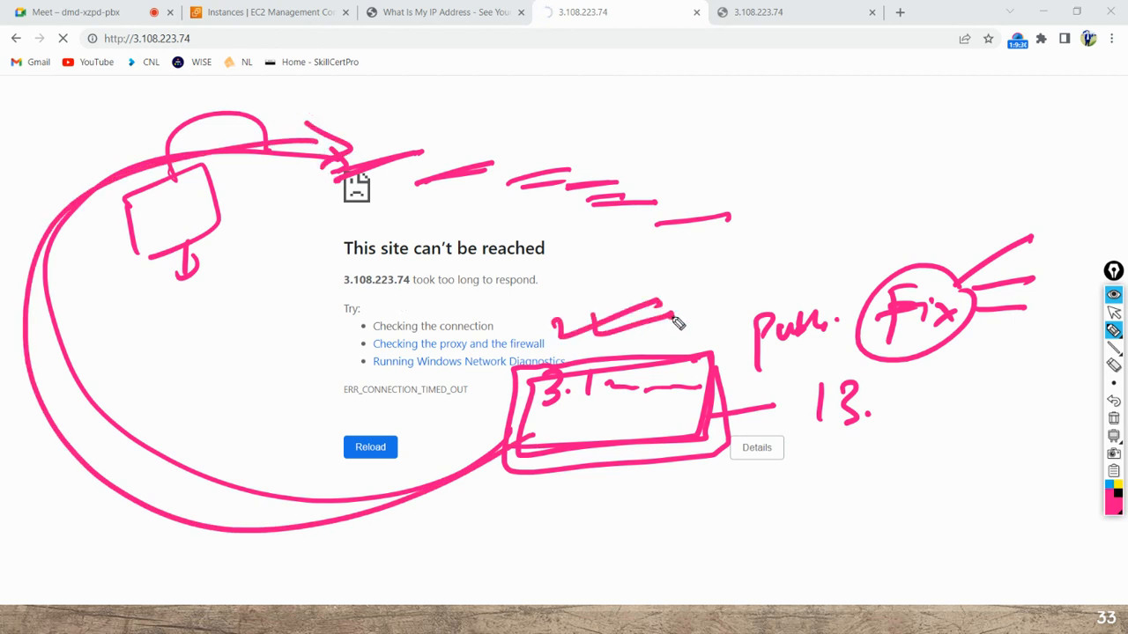
mouse_move(377, 176)
left_mouse_down()
mouse_move(587, 176)
mouse_move(609, 224)
mouse_move(677, 234)
mouse_move(722, 213)
left_mouse_up()
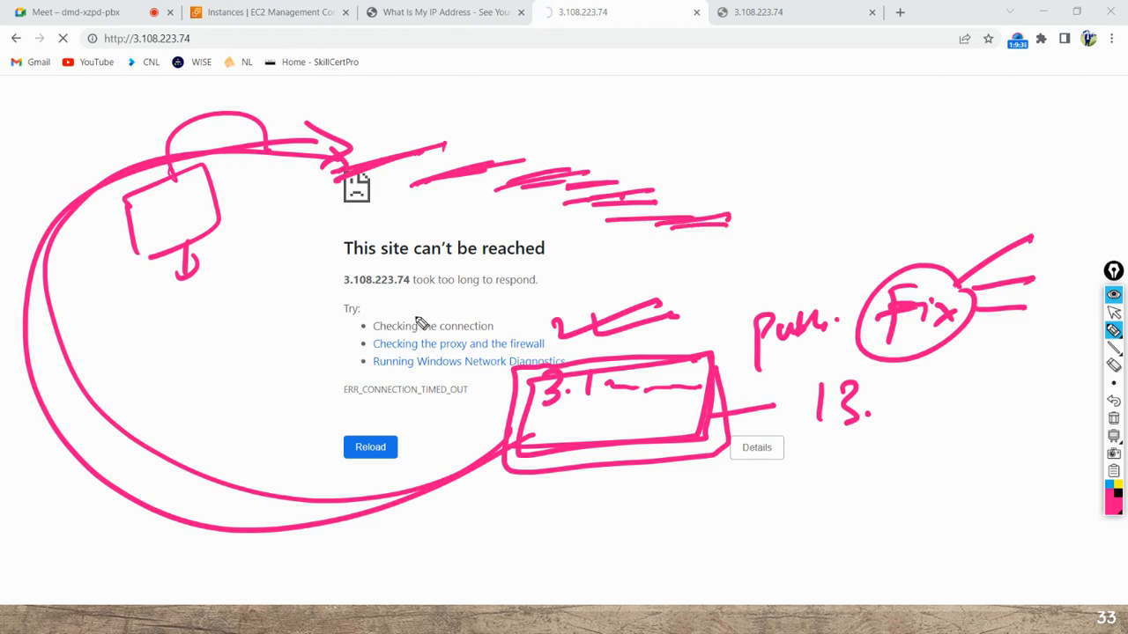
Underline and circle the "Pub. Fix" note, draw an upward arrow from it, and handwrite a circled "Elastic IP".
left_click_drag(766, 369, 913, 338)
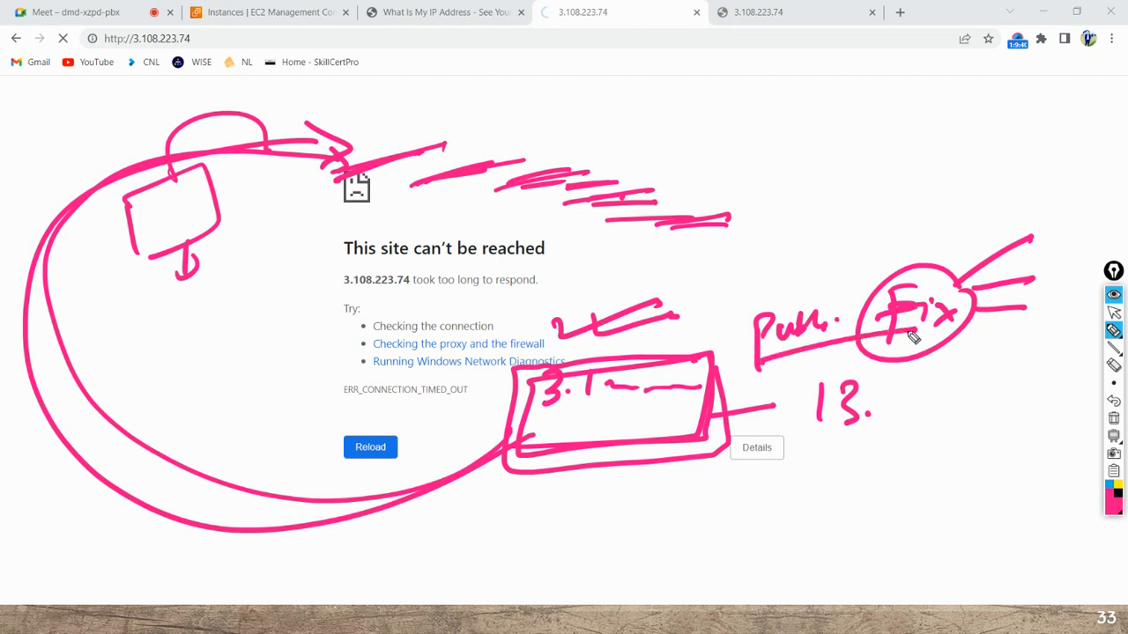
mouse_move(961, 268)
left_mouse_down()
mouse_move(763, 285)
mouse_move(955, 269)
left_mouse_up()
left_click_drag(756, 304, 756, 187)
left_click_drag(729, 225, 775, 211)
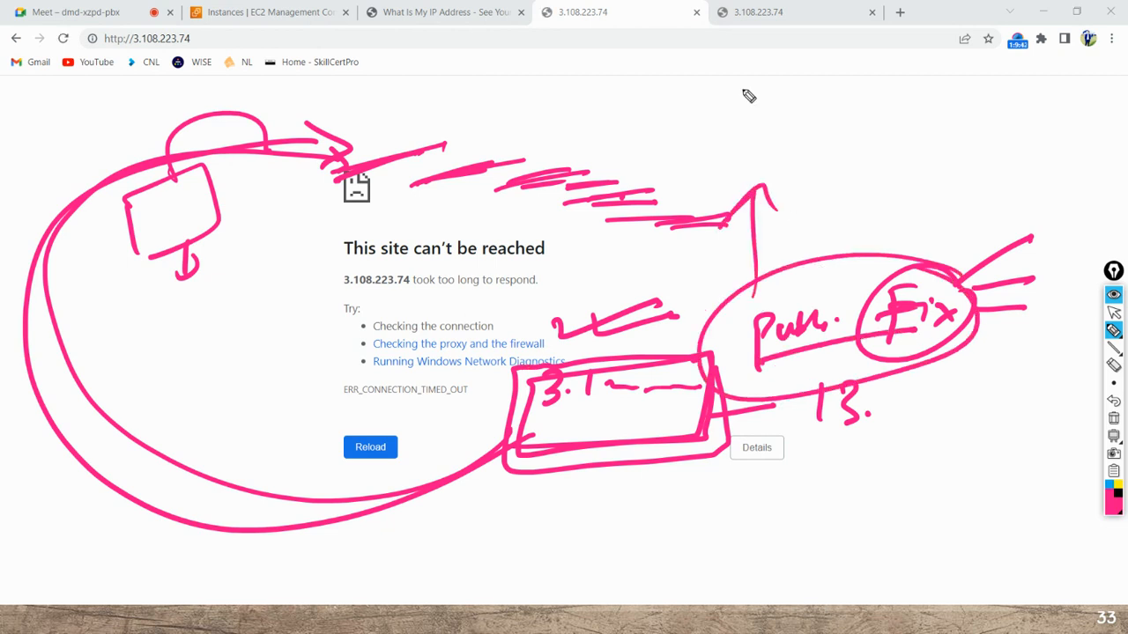
mouse_move(733, 78)
left_mouse_down()
mouse_move(753, 120)
mouse_move(814, 97)
mouse_move(922, 95)
mouse_move(951, 75)
mouse_move(854, 152)
mouse_move(903, 70)
left_mouse_up()
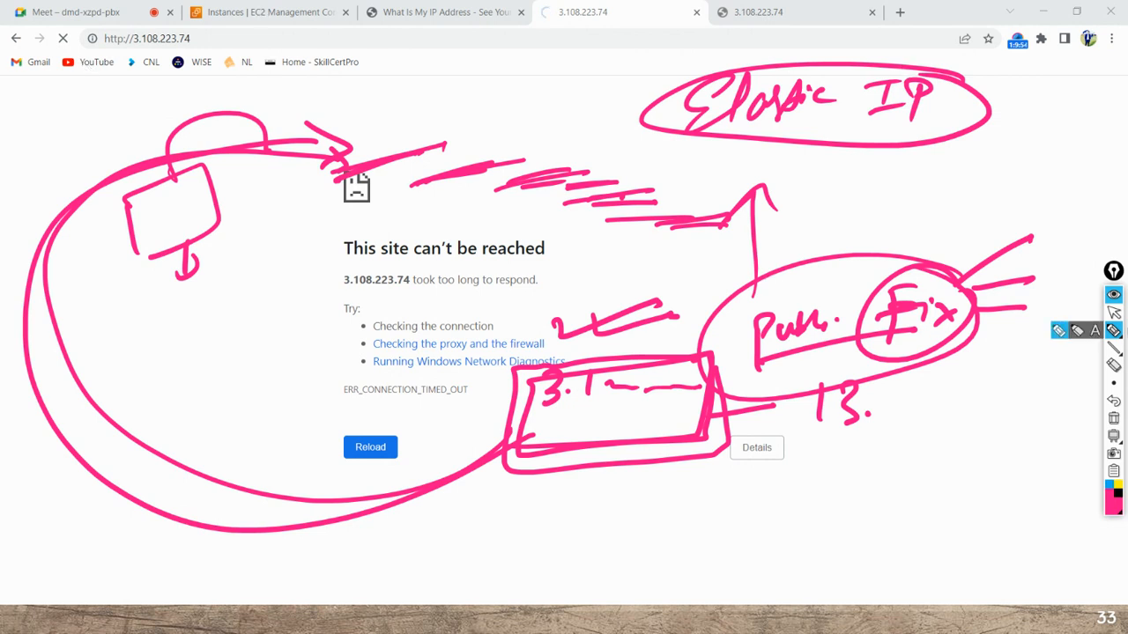
Clear all ink annotations and refresh the EC2 instances list to check the servers' public IPv4 addresses.
left_click(1114, 419)
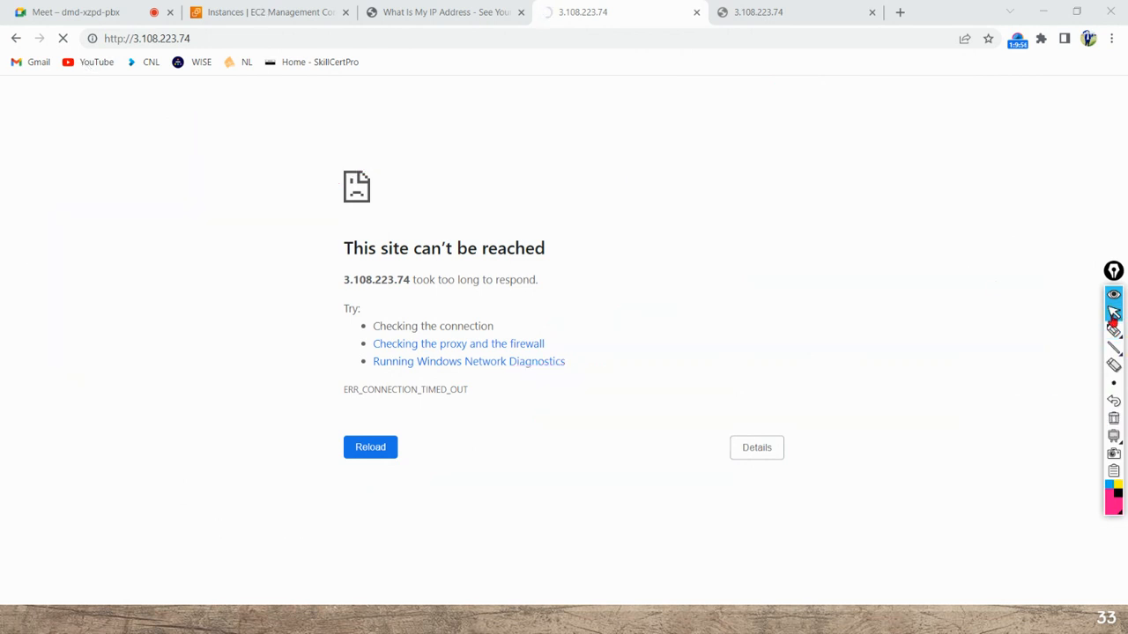
left_click(300, 14)
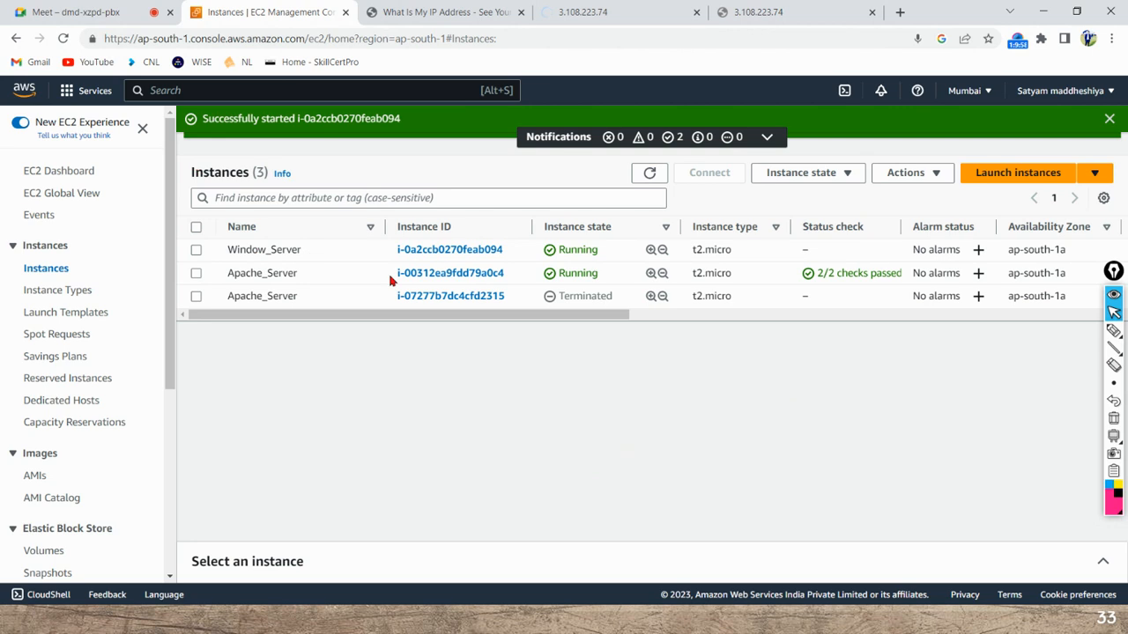
left_click(650, 175)
left_click_drag(604, 317, 974, 320)
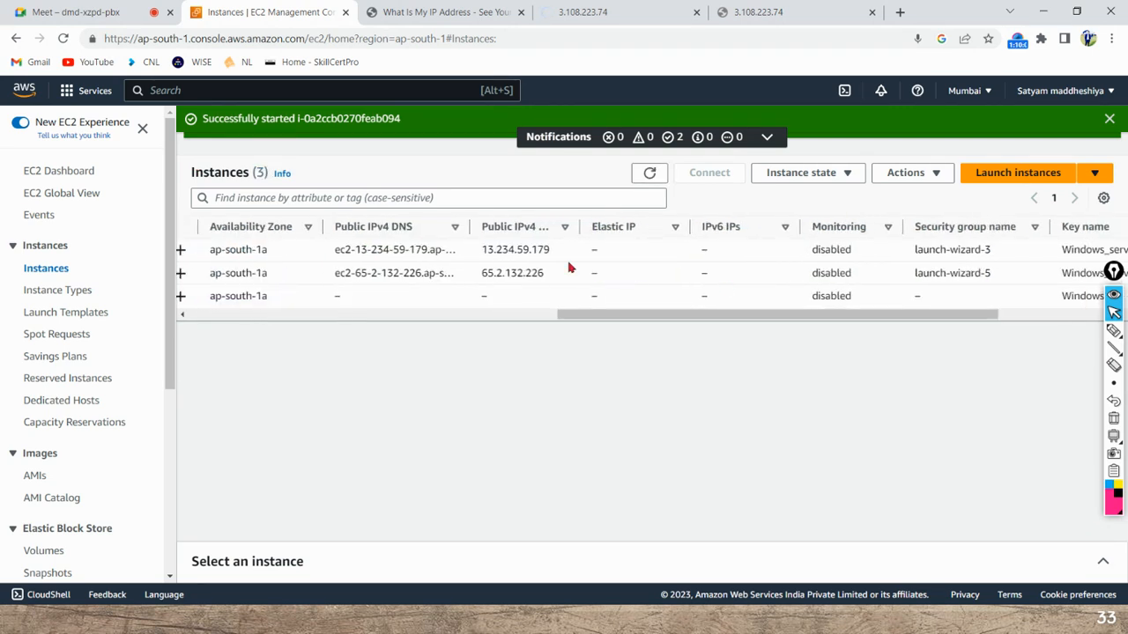
left_click_drag(619, 319, 411, 358)
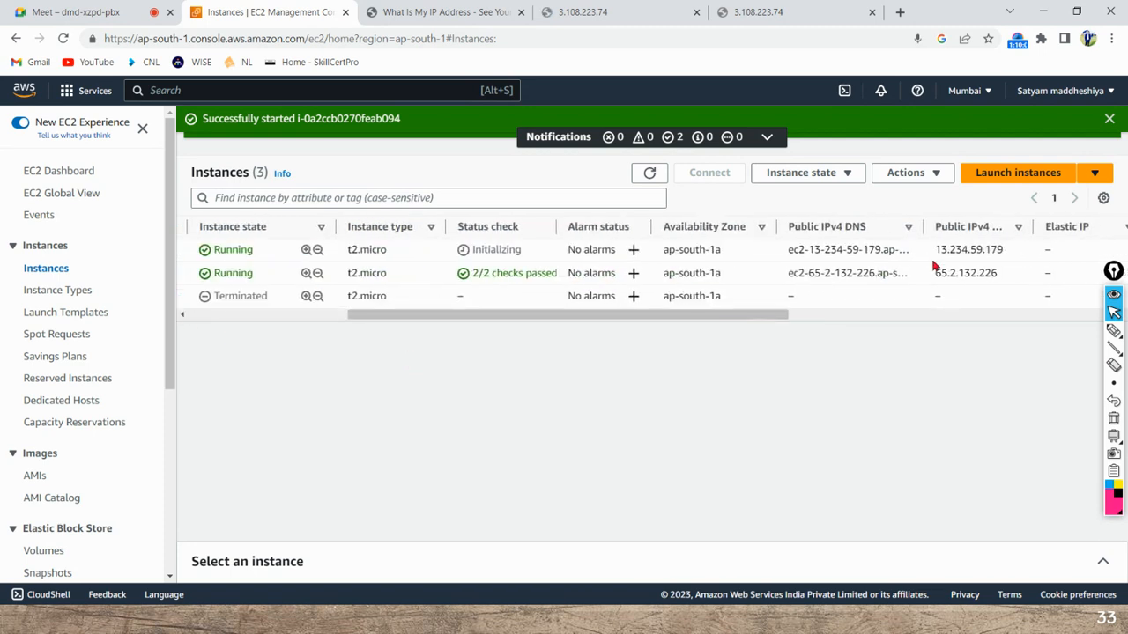
Copy Window_Server's public IPv4 address 13.234.59.179, load it in the timed-out 3.108.223.74 tab and highlight the page's text.
left_click_drag(932, 255, 1018, 250)
key("ctrl+c")
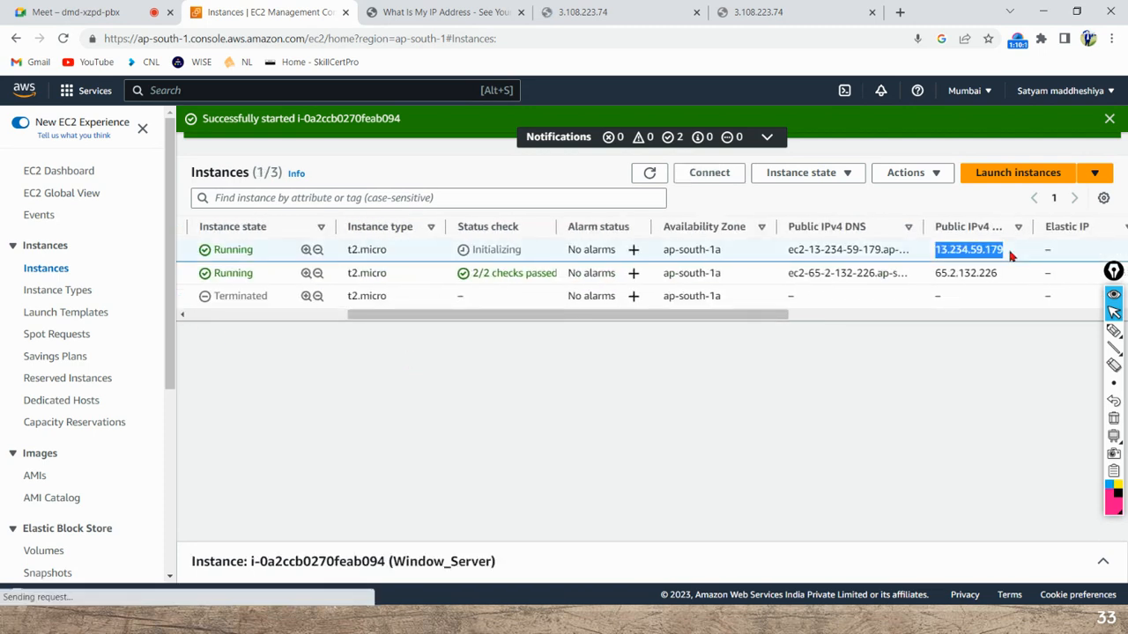
left_click(627, 9)
left_click(295, 37)
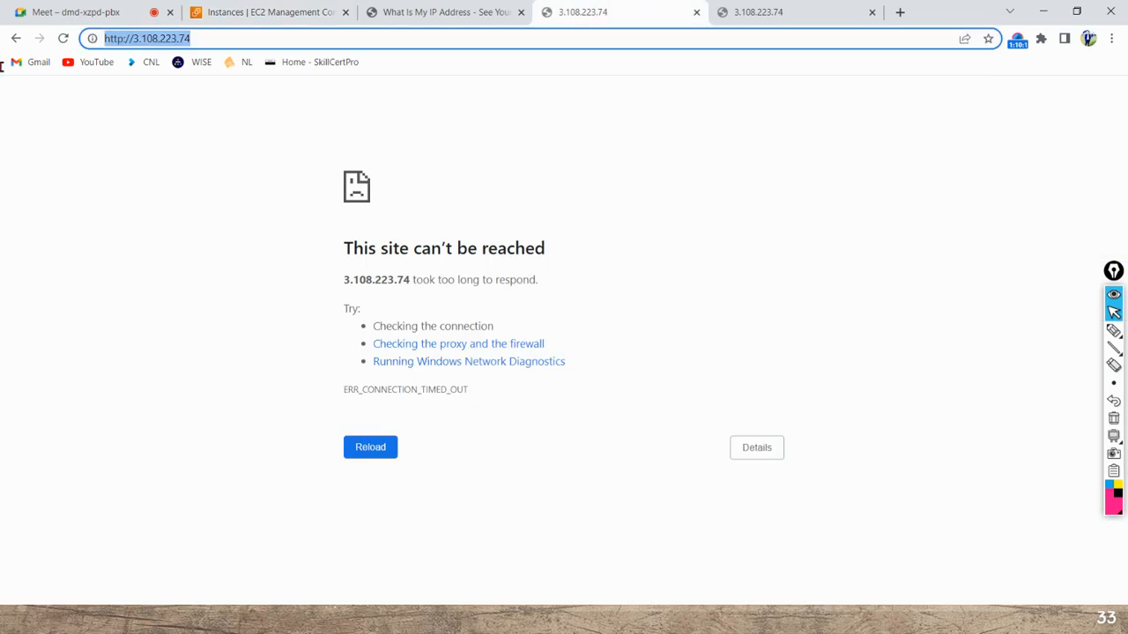
key("ctrl+v")
key("Return")
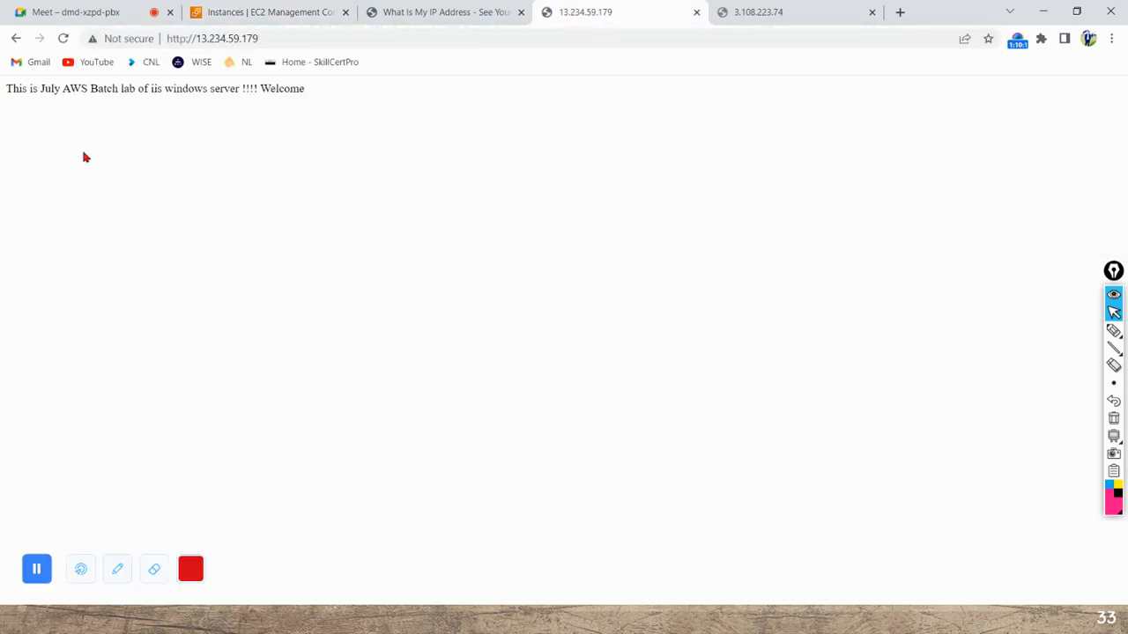
left_click_drag(3, 104, 456, 101)
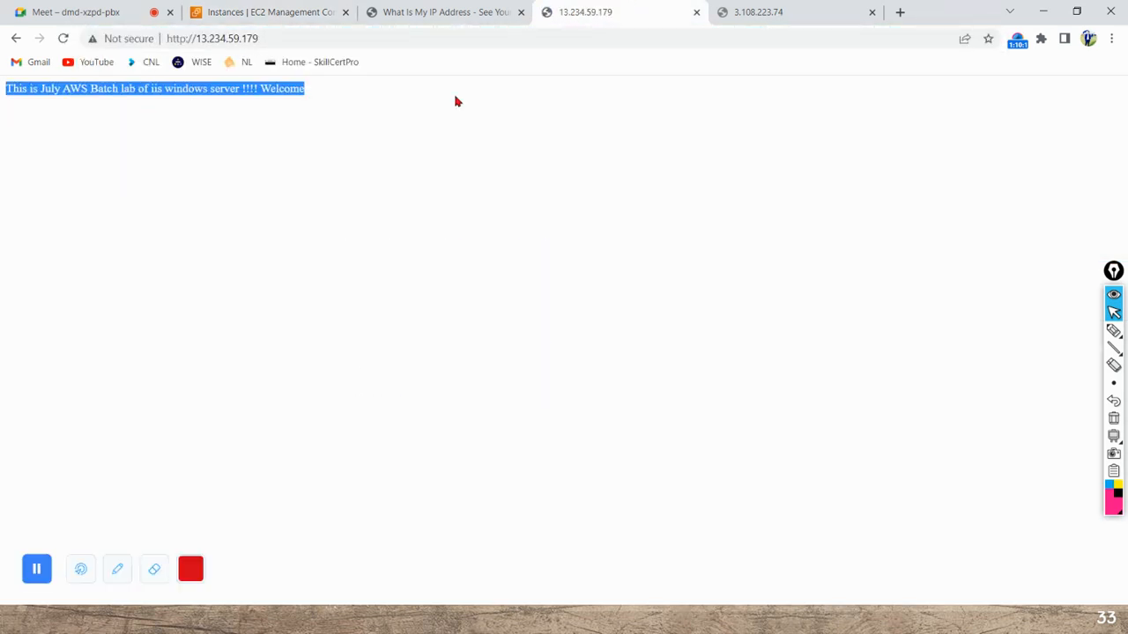
Close the web server's page and show the Elastic IP addresses list in the EC2 console.
left_click(697, 13)
left_click(255, 11)
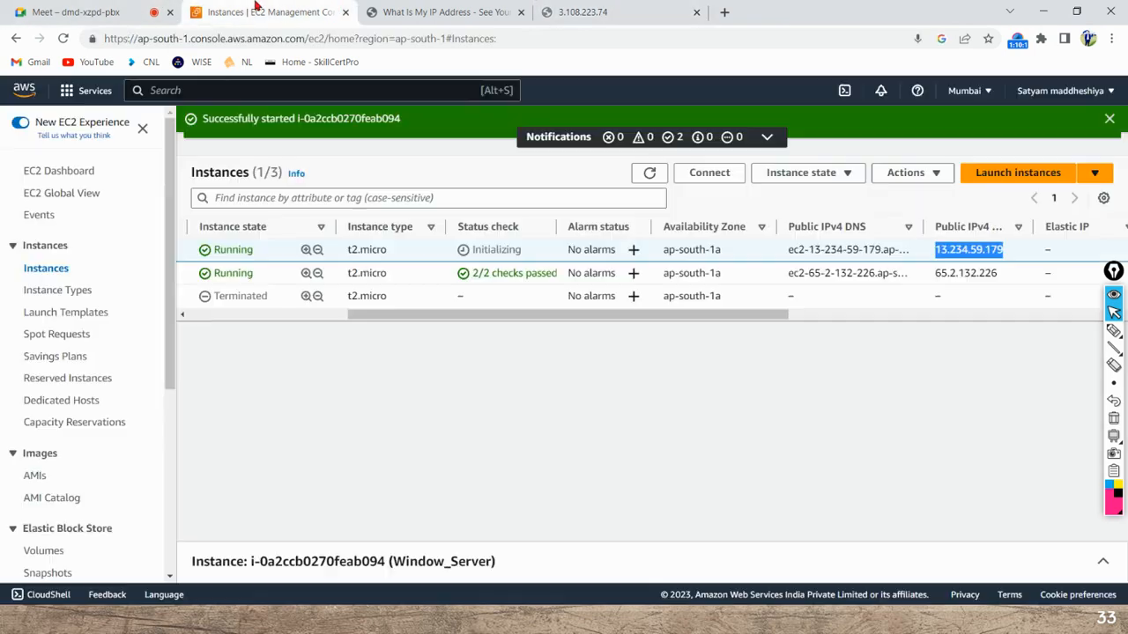
scroll(110, 361, "down", 3)
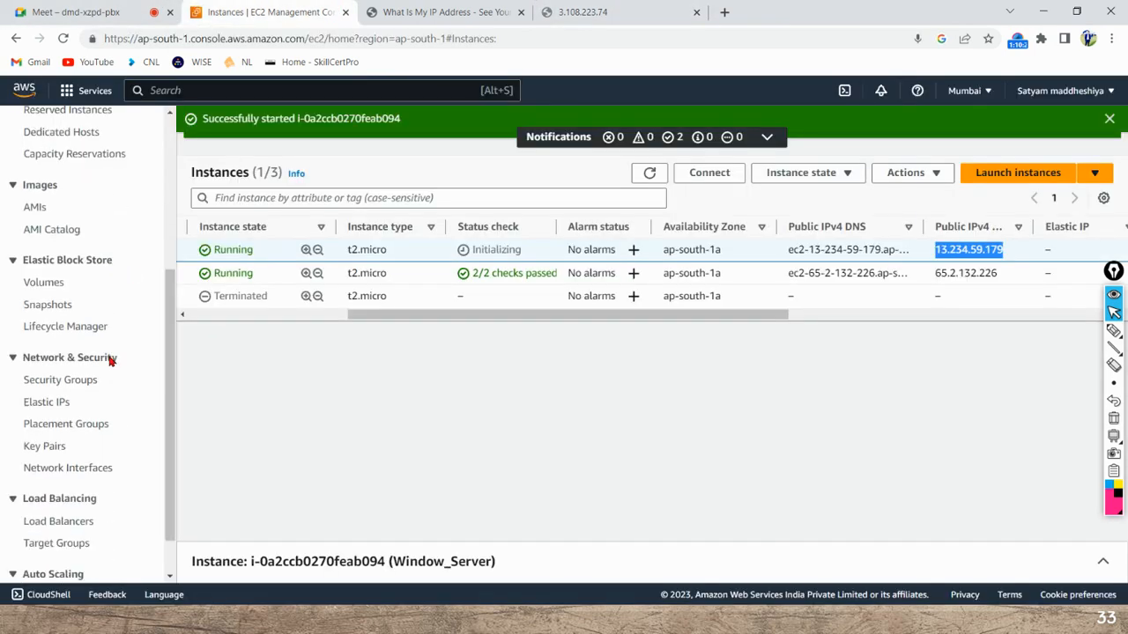
left_click(58, 380)
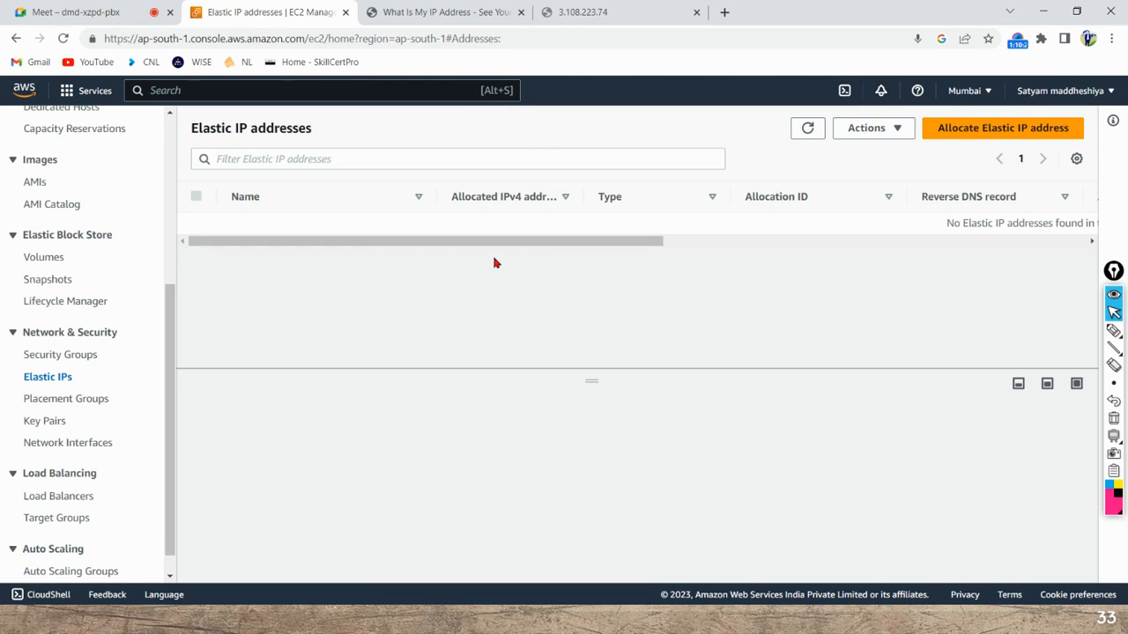
left_click_drag(524, 244, 605, 244)
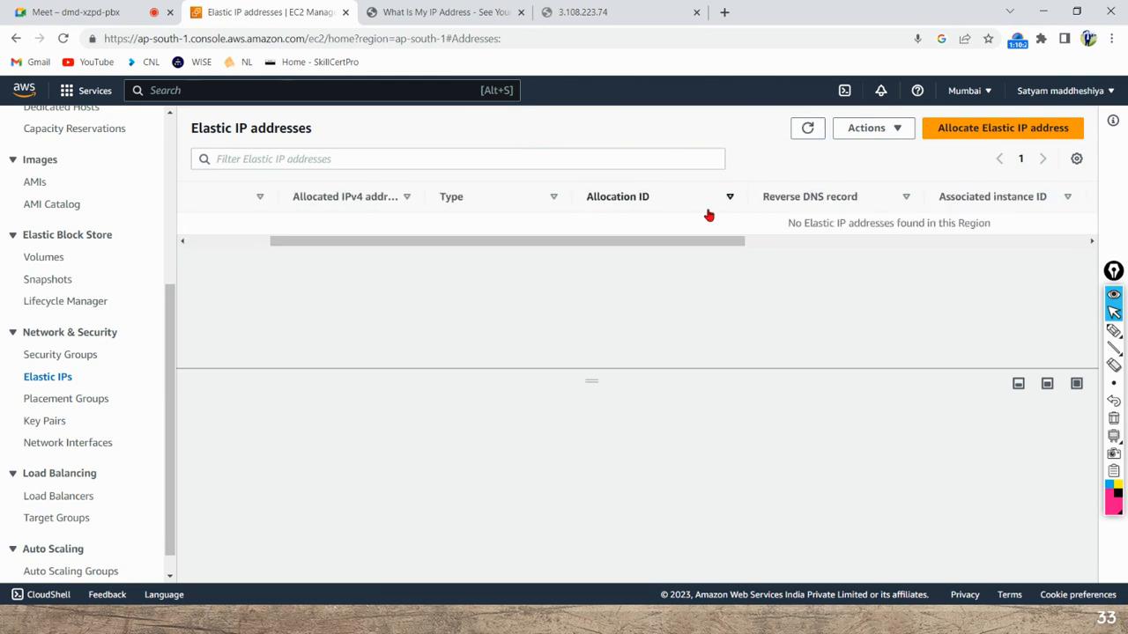
left_click_drag(707, 241, 472, 266)
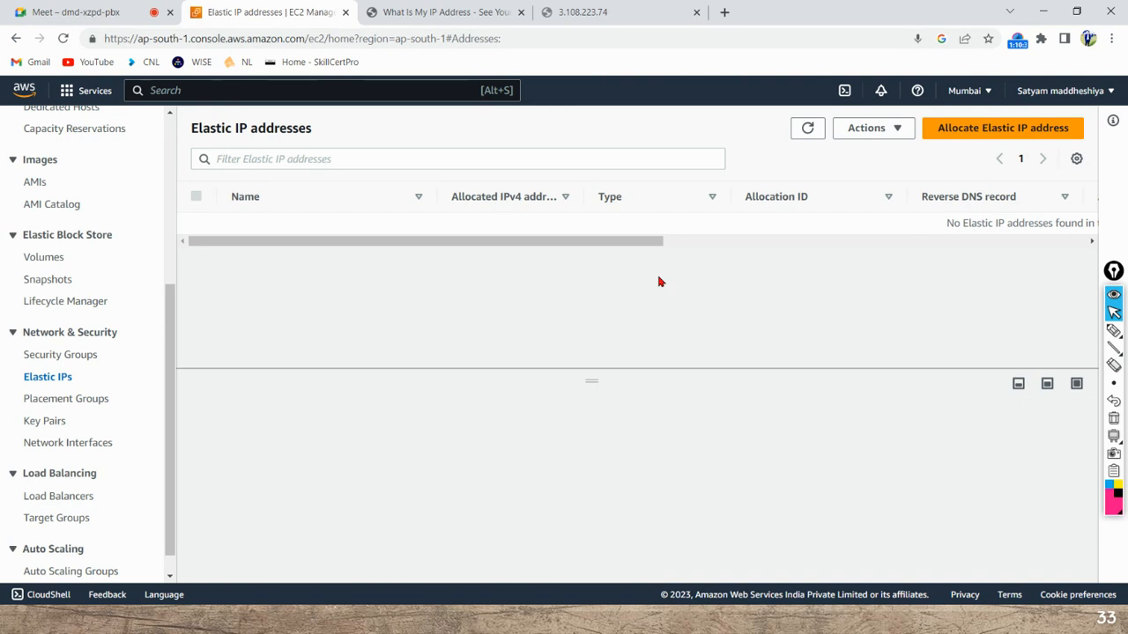
Start allocating an Elastic IP address, keeping the ap-south-1 network border group and Amazon's pool of IPv4 addresses.
left_click(956, 132)
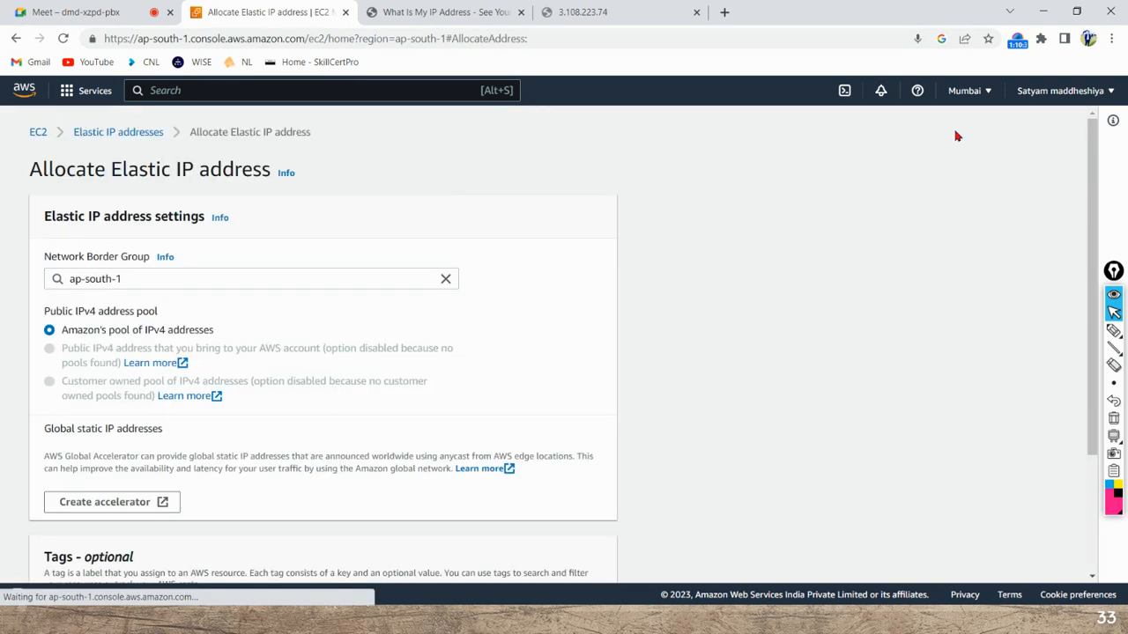
left_click(161, 284)
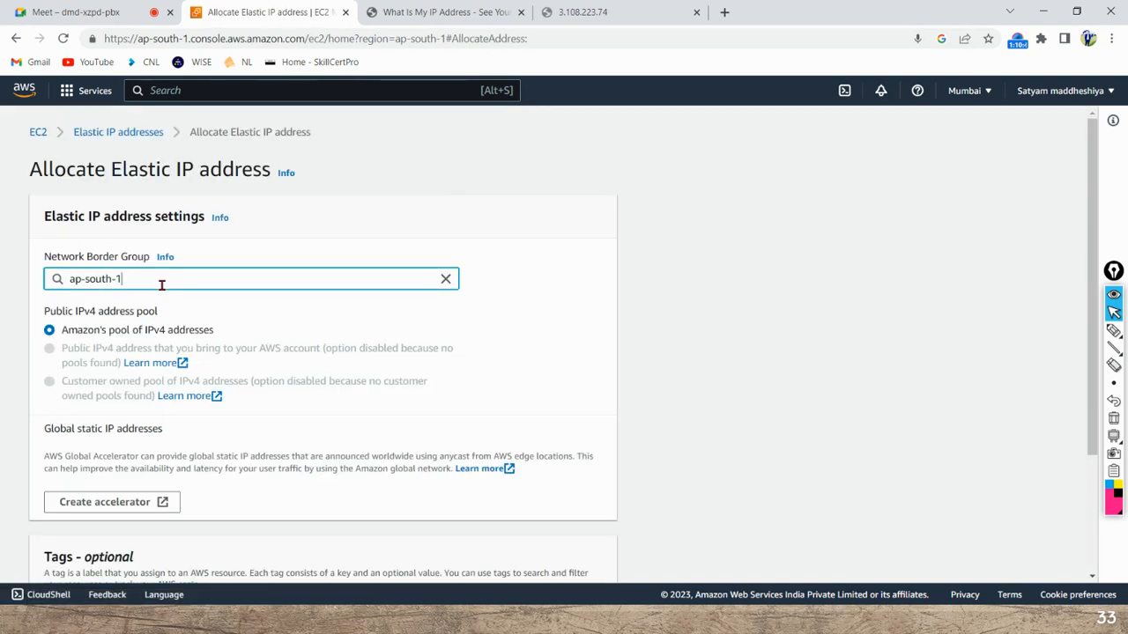
left_click(331, 244)
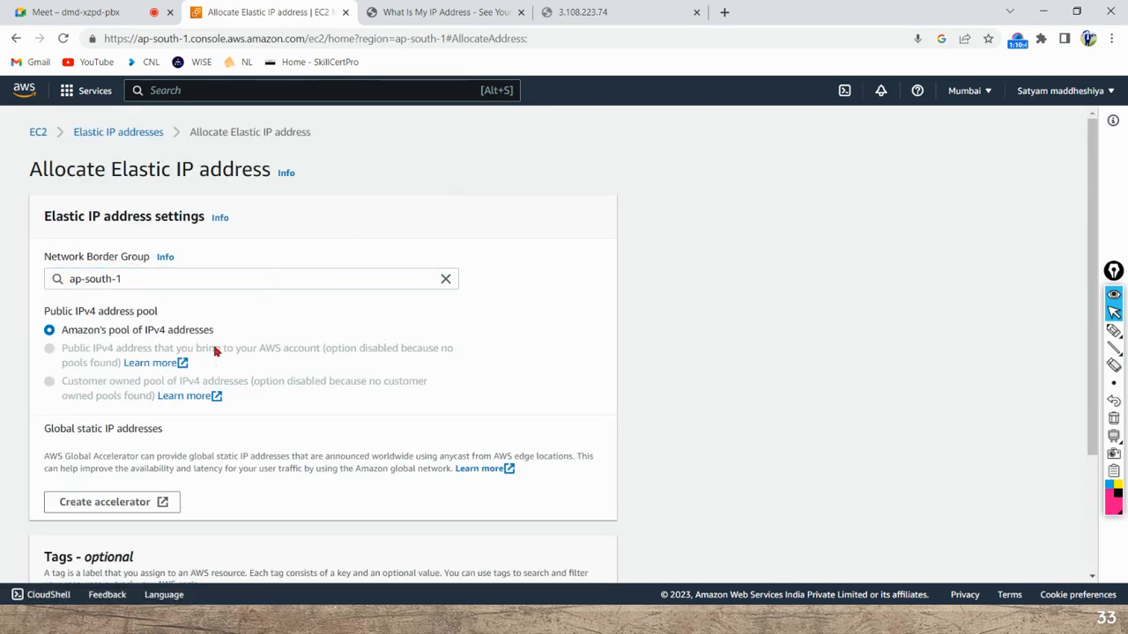
scroll(151, 440, "down", 2)
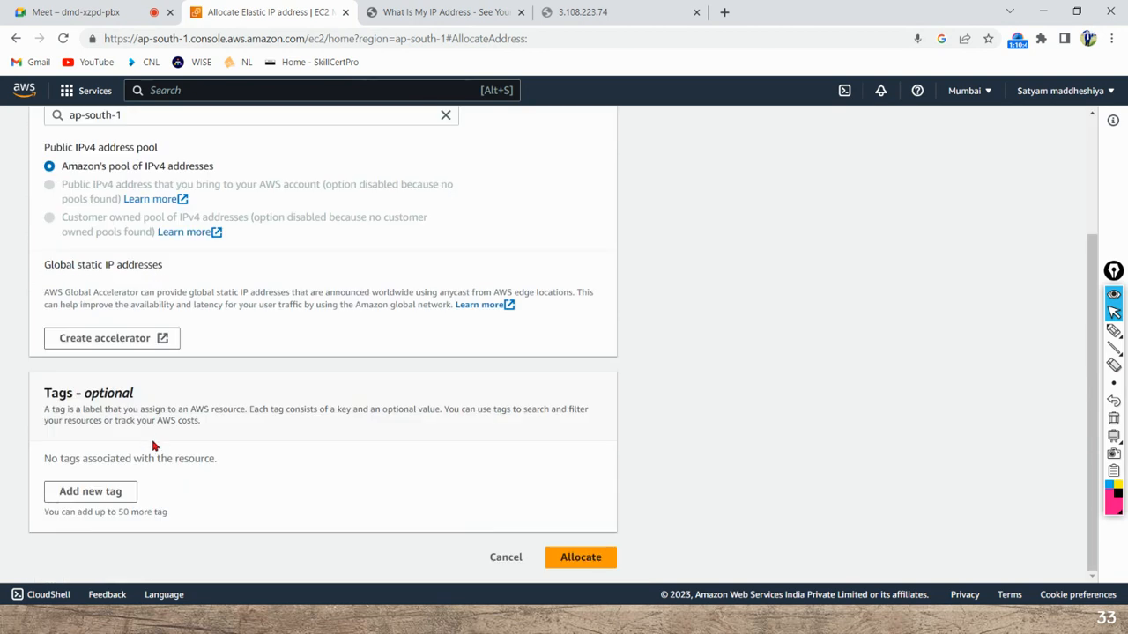
Add a tag with key "Name" and value "Elastic IP", and allocate the Elastic IP address.
left_click(120, 494)
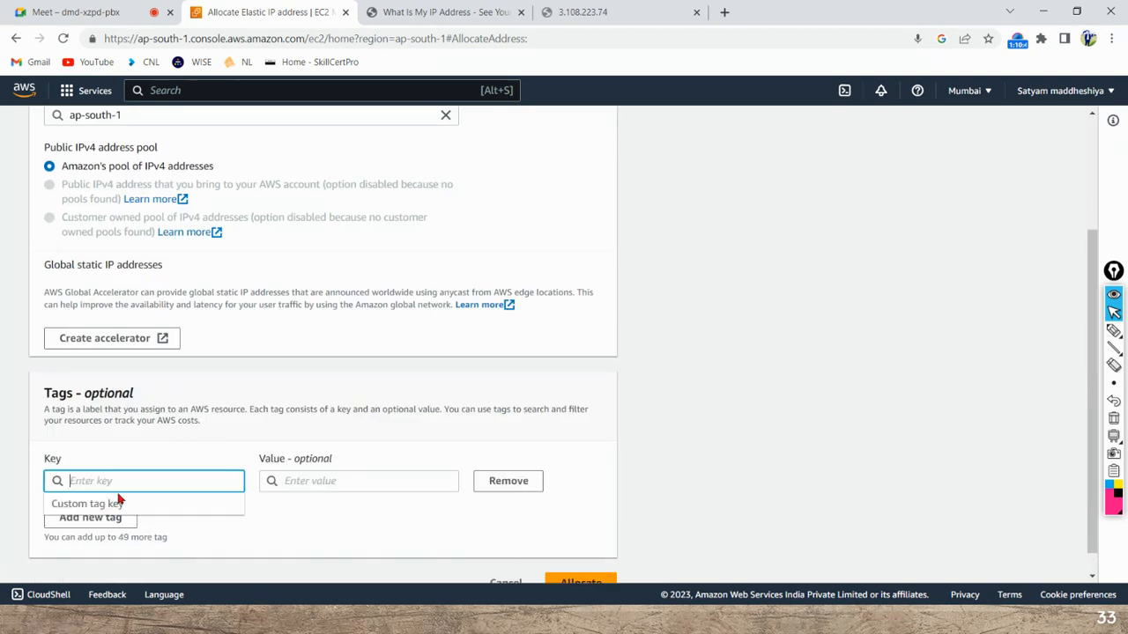
type("Name")
left_click(327, 484)
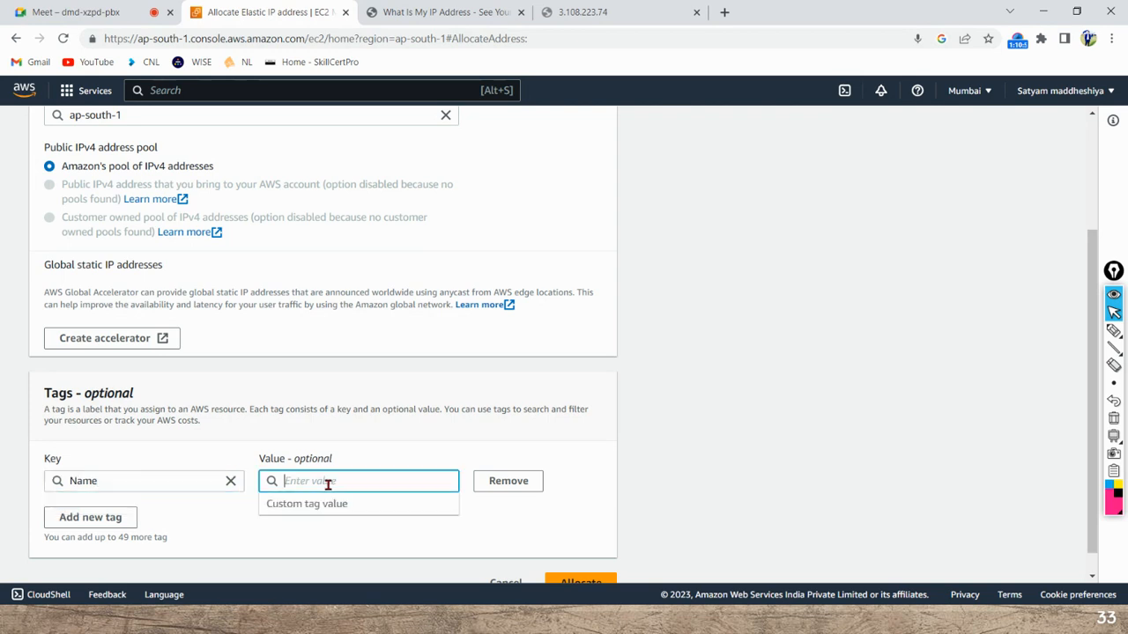
type("Elastic IP")
key("BackSpace")
type("P")
left_click(517, 363)
scroll(653, 540, "down", 2)
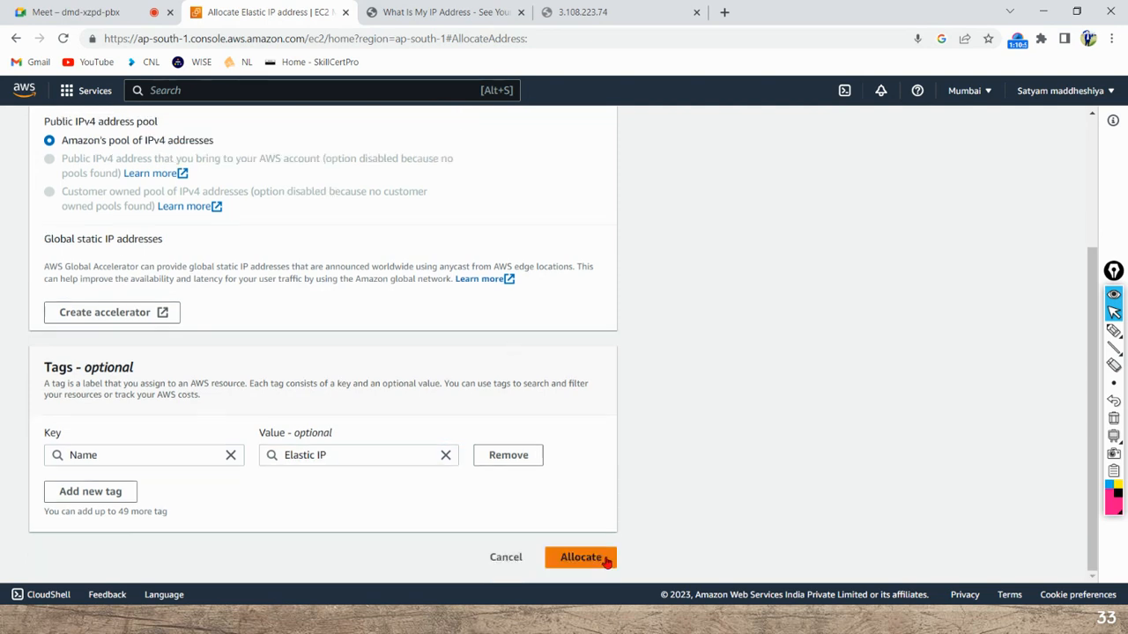
left_click(606, 561)
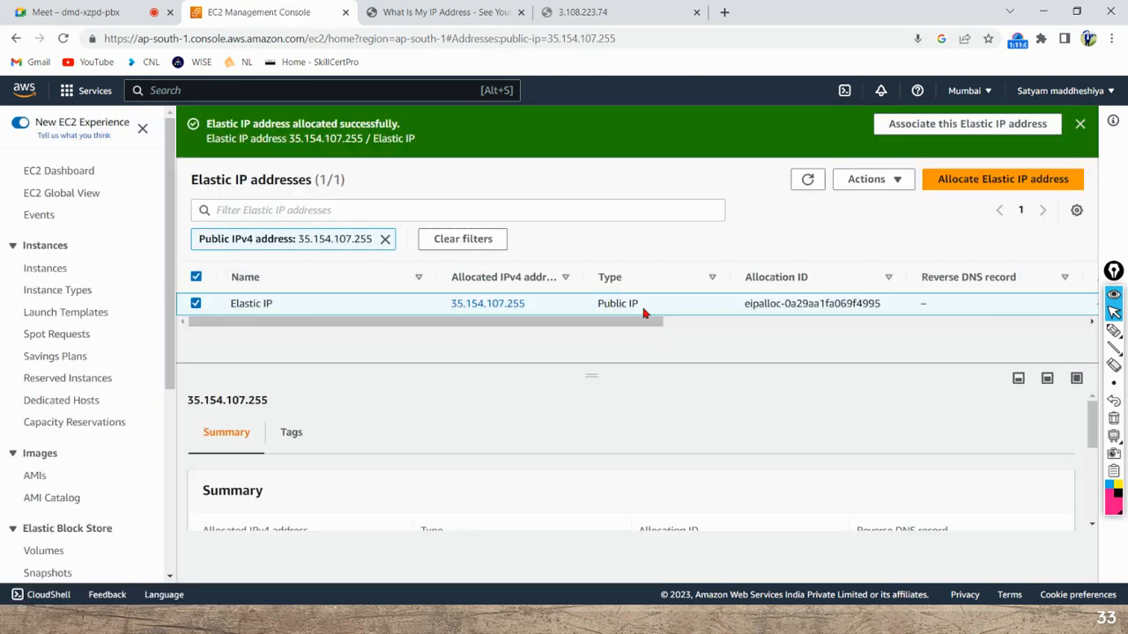
Refresh the Elastic IP list and examine the new address's associated instance ID and private IP columns.
left_click(807, 179)
left_click_drag(461, 323, 654, 327)
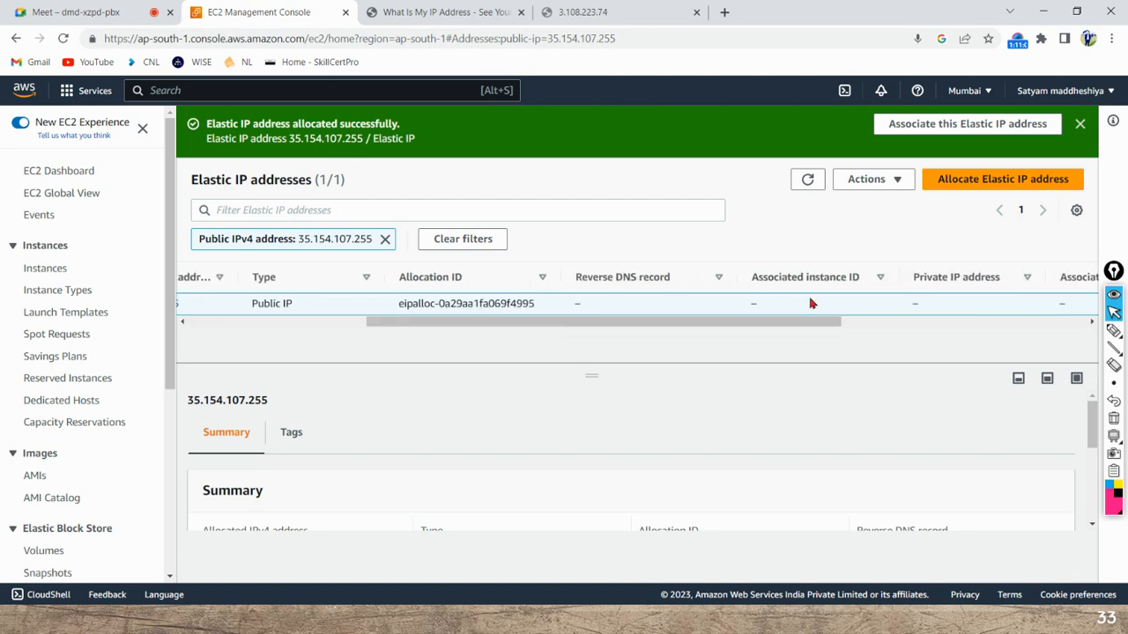
left_click_drag(796, 327, 817, 329)
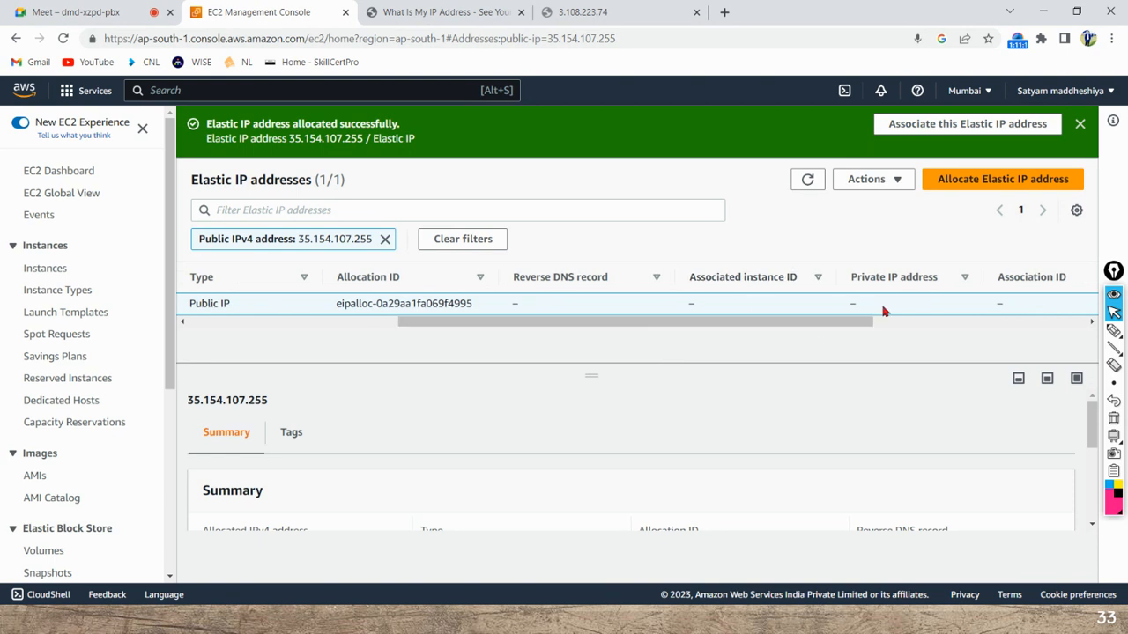
left_click_drag(845, 325, 257, 325)
Start associating the Elastic IP address 35.154.107.255 with an instance, choosing Window_Server as the target.
left_click(196, 303)
left_click(195, 303)
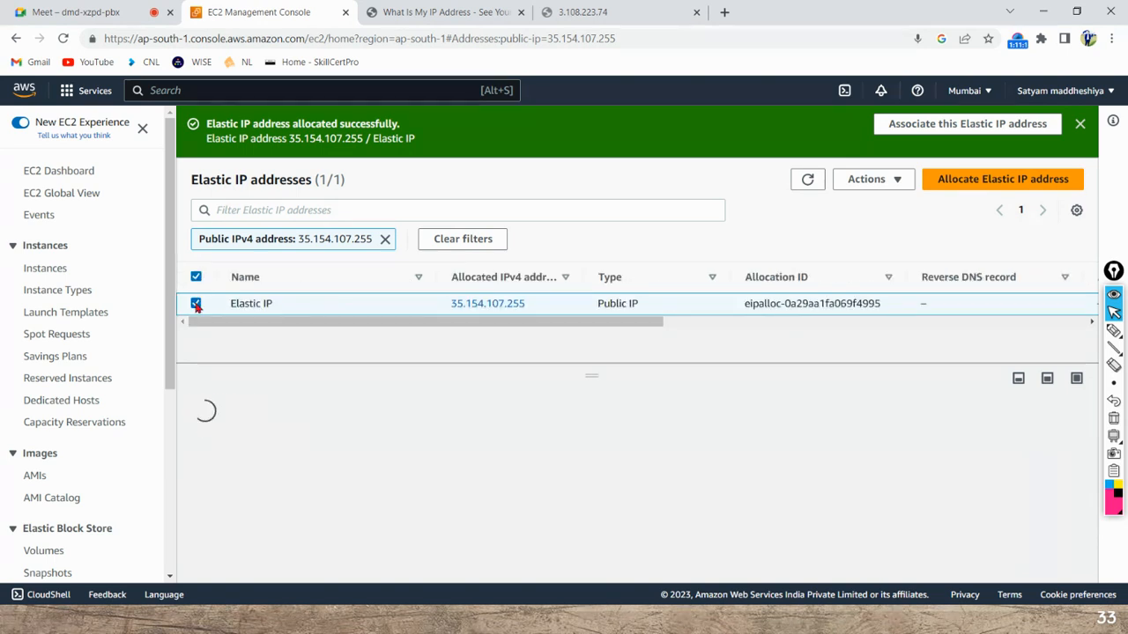
left_click(873, 179)
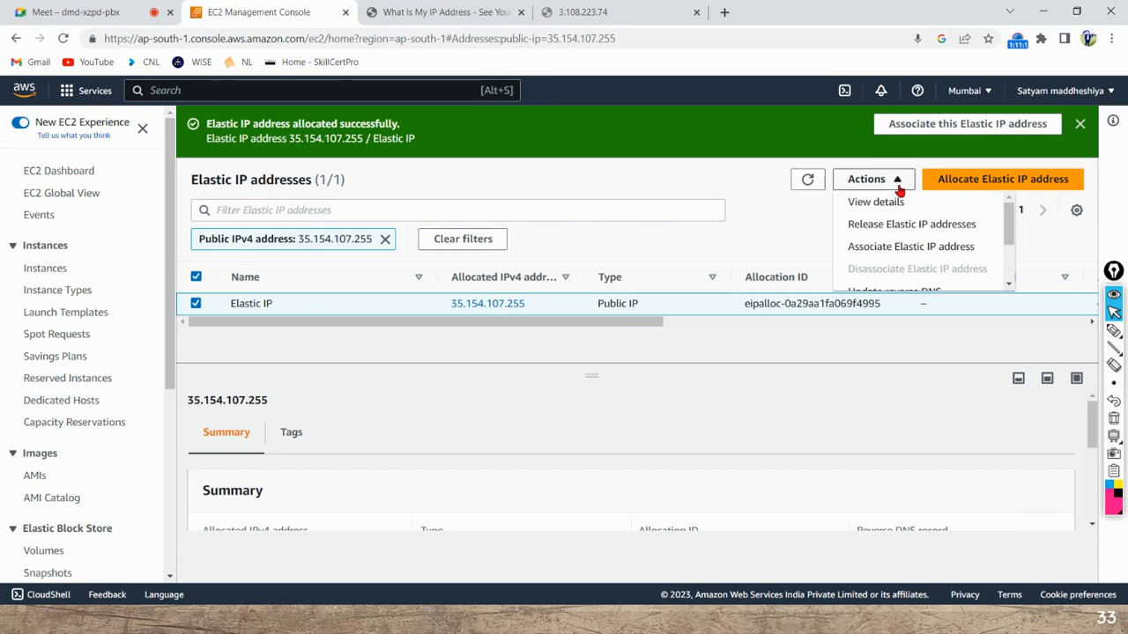
left_click(882, 250)
scroll(479, 350, "down", 1)
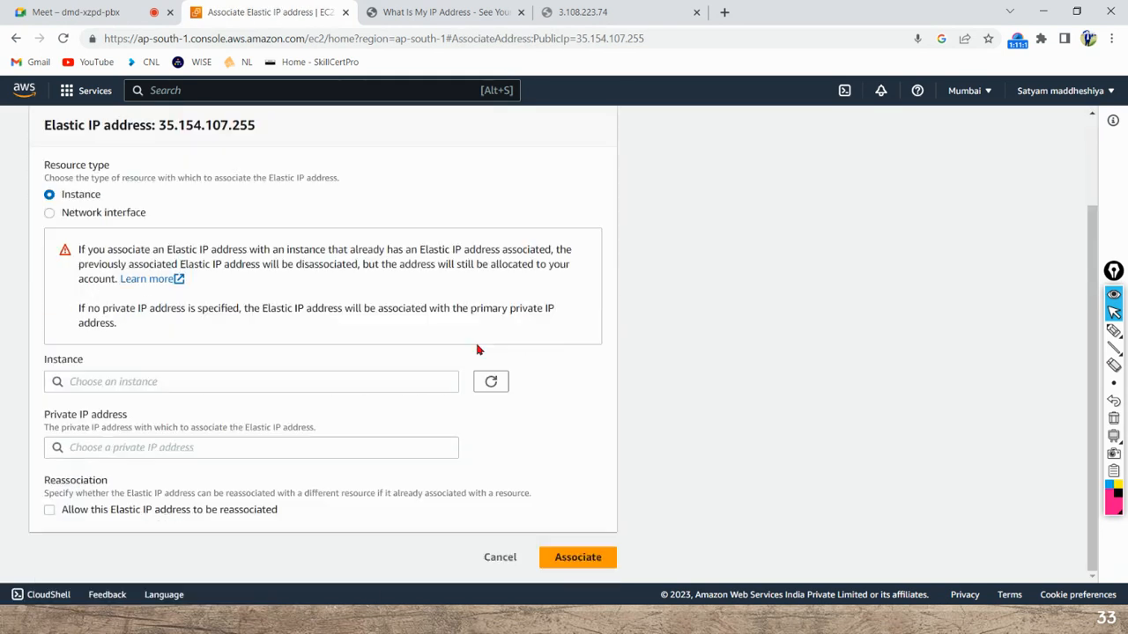
left_click(171, 383)
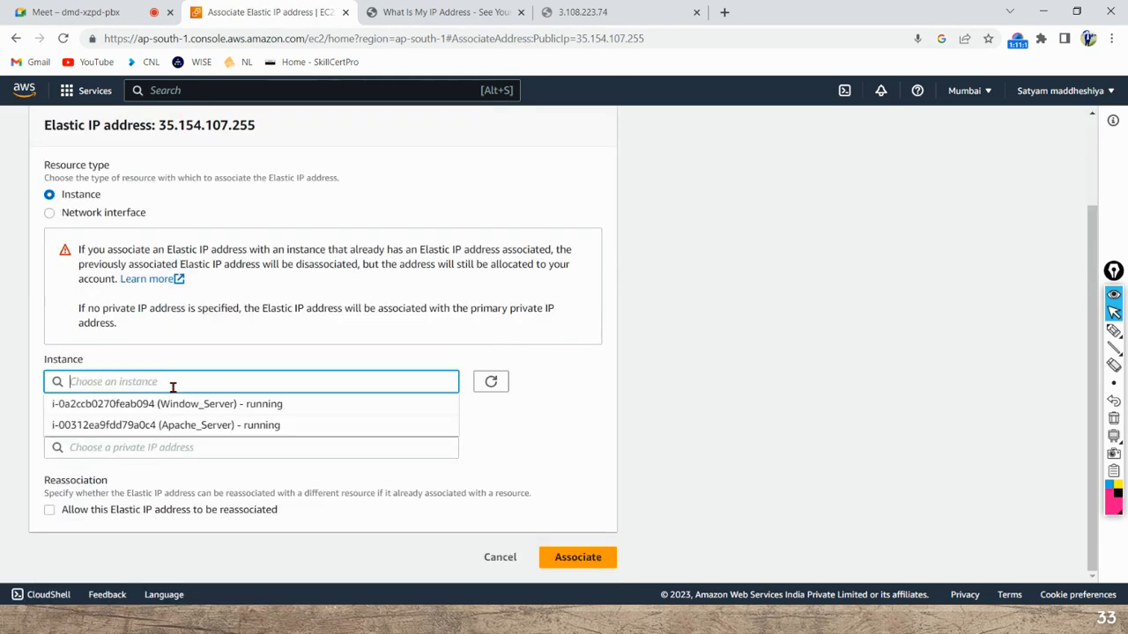
left_click(279, 406)
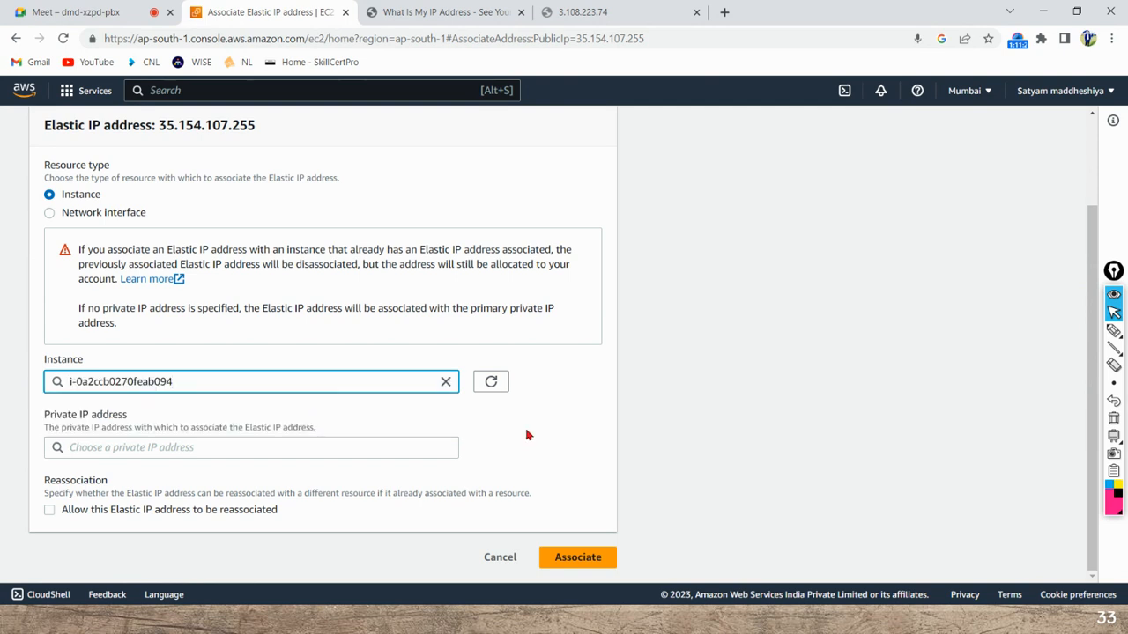
Set the private IP address to 172.31.46.122, allow reassociation, and associate the Elastic IP address.
left_click(246, 457)
left_click(161, 472)
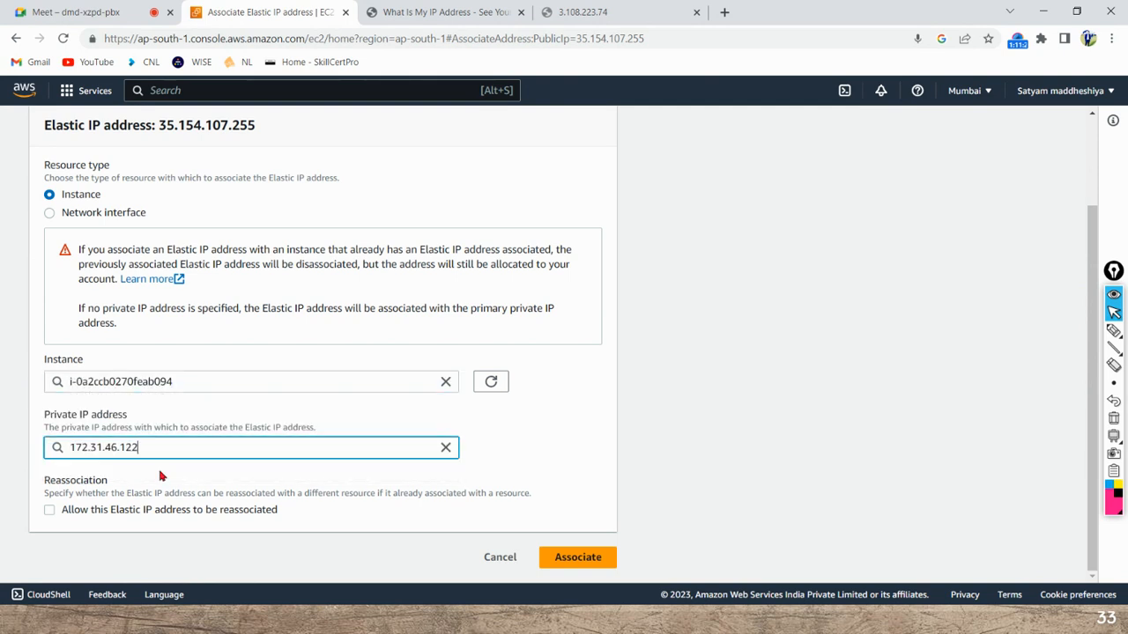
left_click(89, 516)
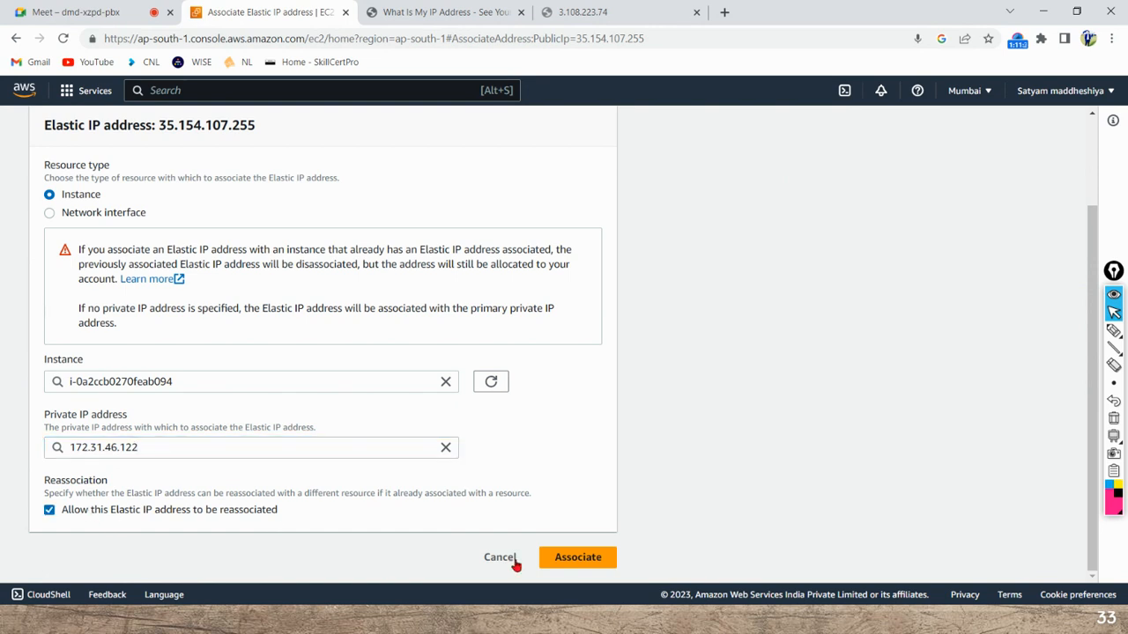
left_click(577, 560)
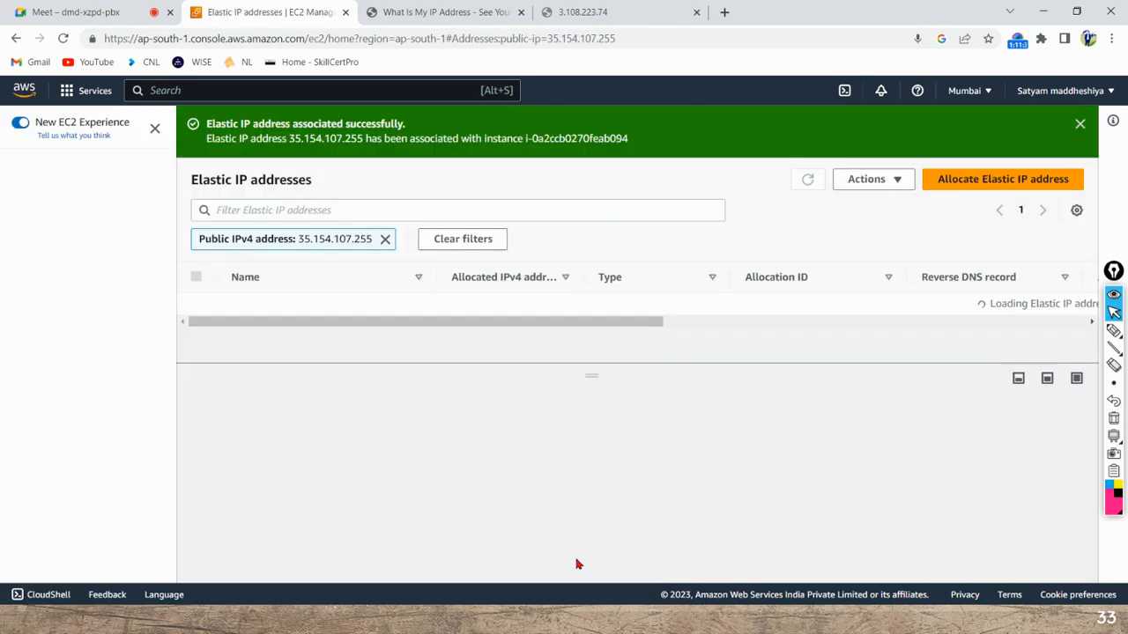
Refresh the Elastic IP and instances lists, and compare Window_Server's public IPv4 address with the allocated Elastic IP.
left_click(809, 181)
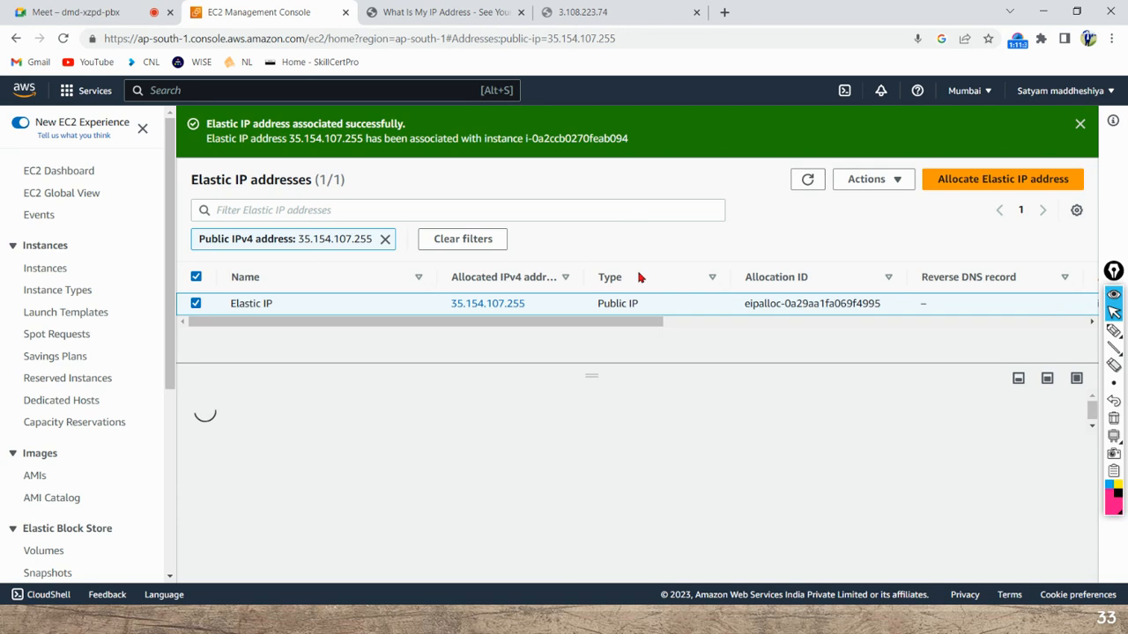
left_click_drag(531, 310, 431, 310)
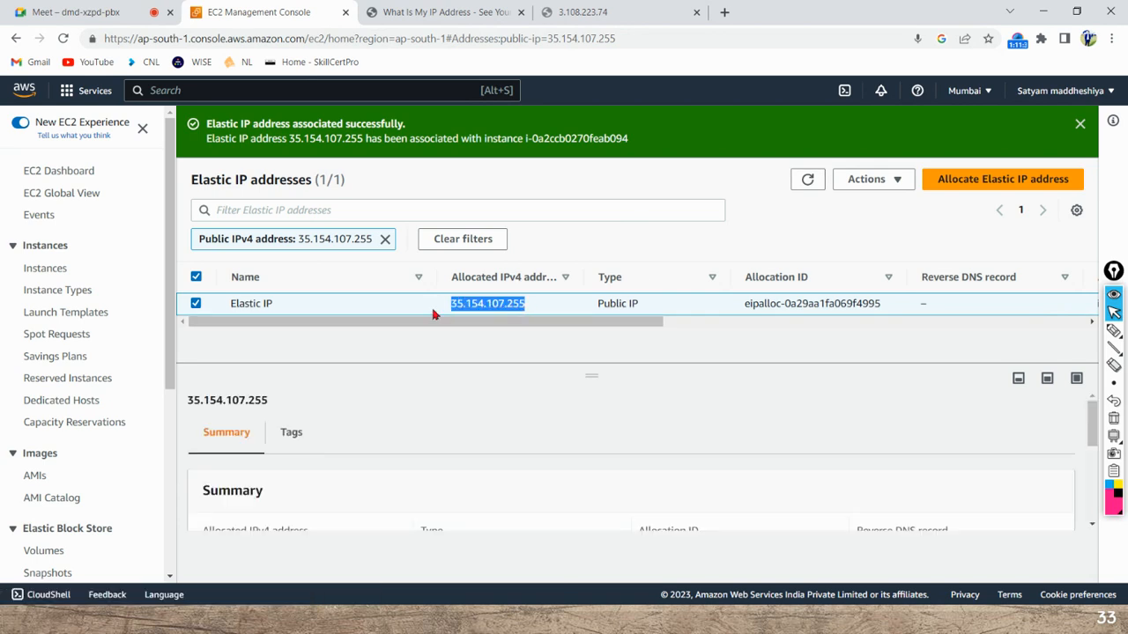
left_click(56, 268)
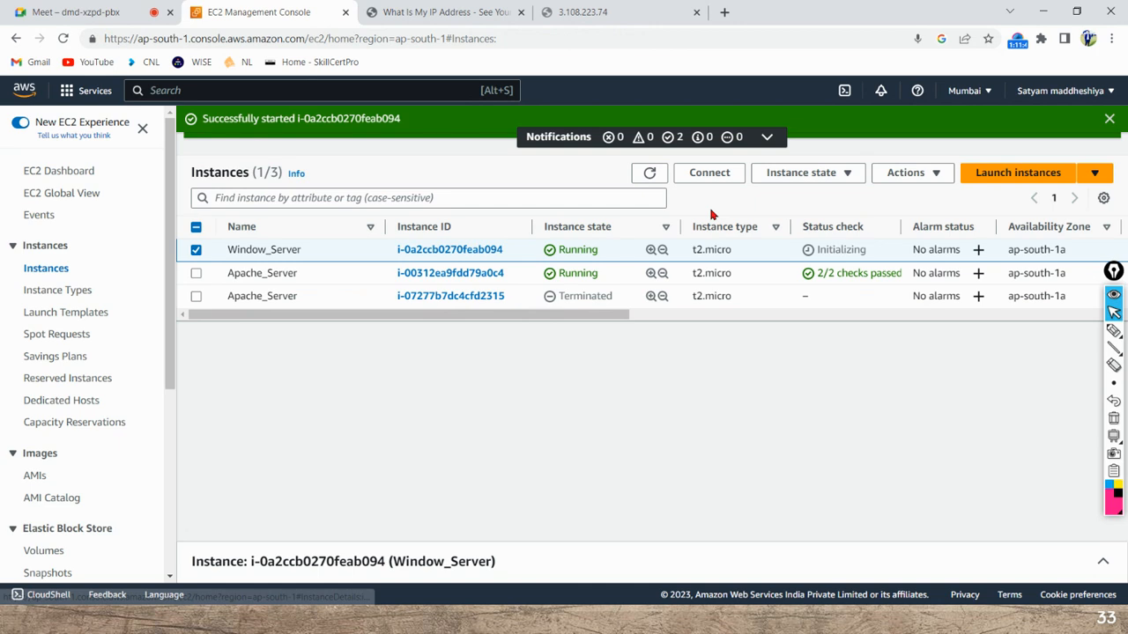
left_click(650, 173)
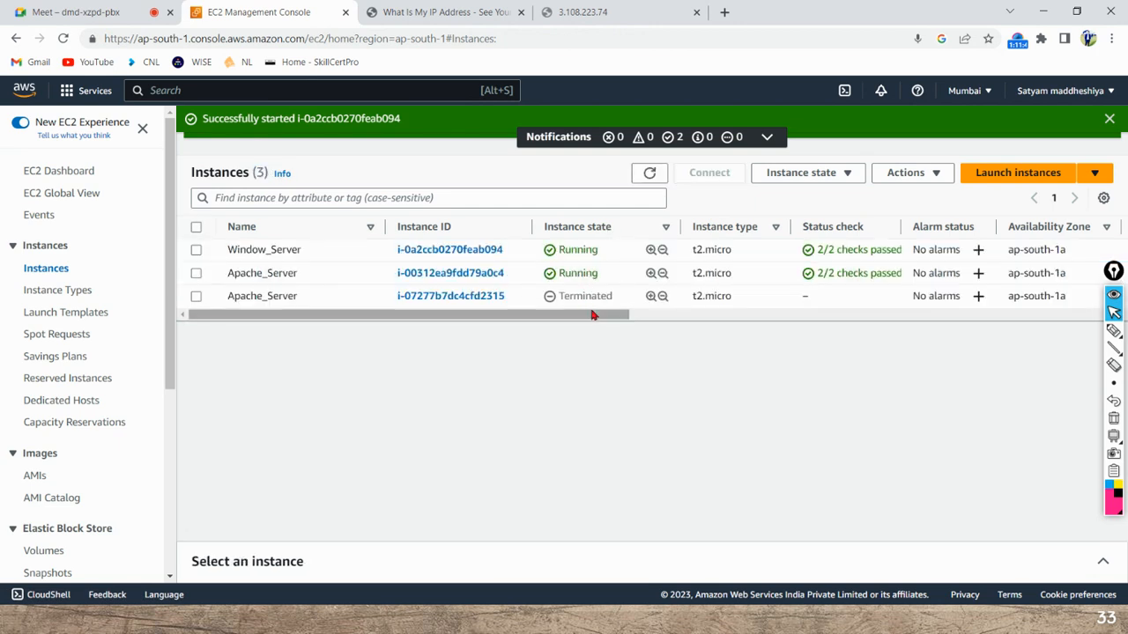
left_click_drag(591, 311, 770, 315)
left_click_drag(604, 317, 801, 317)
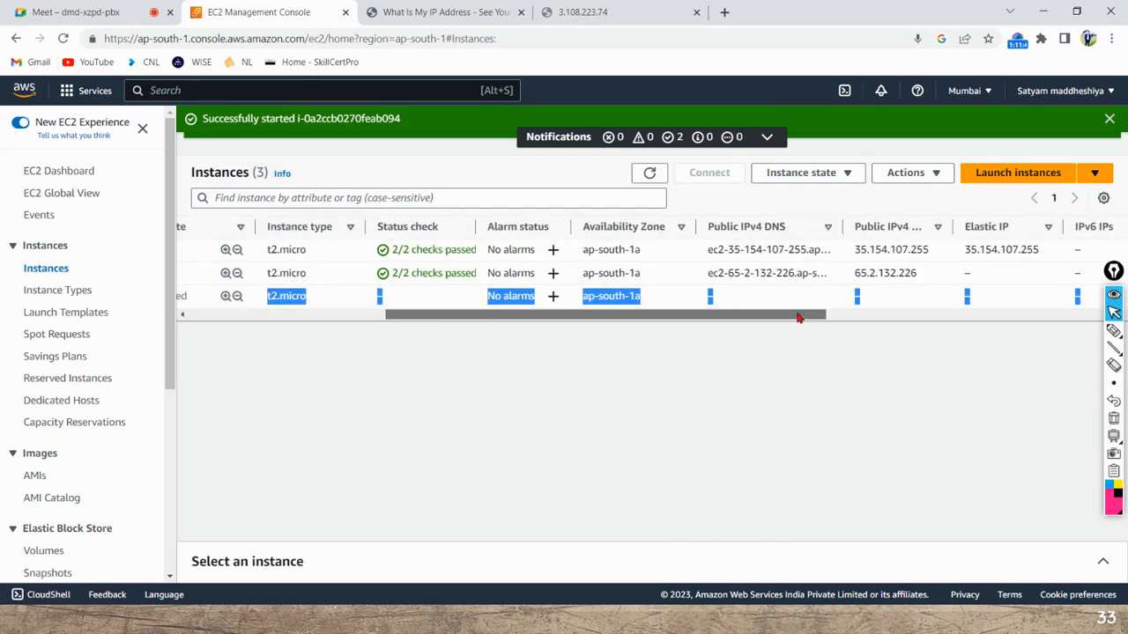
left_click_drag(854, 250, 923, 253)
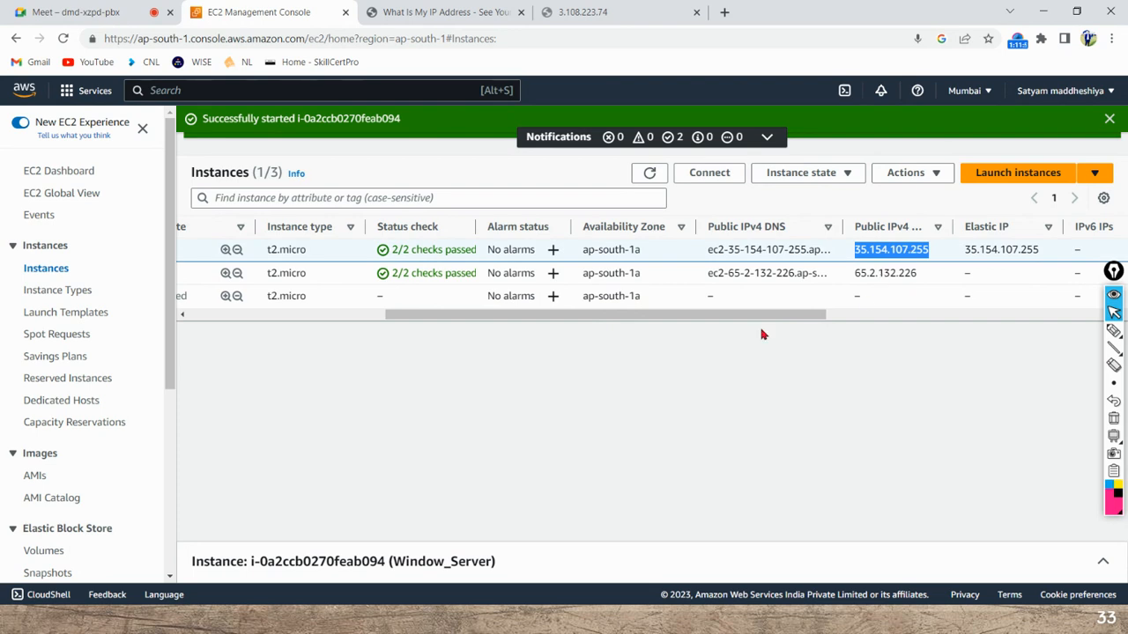
left_click_drag(780, 315, 258, 372)
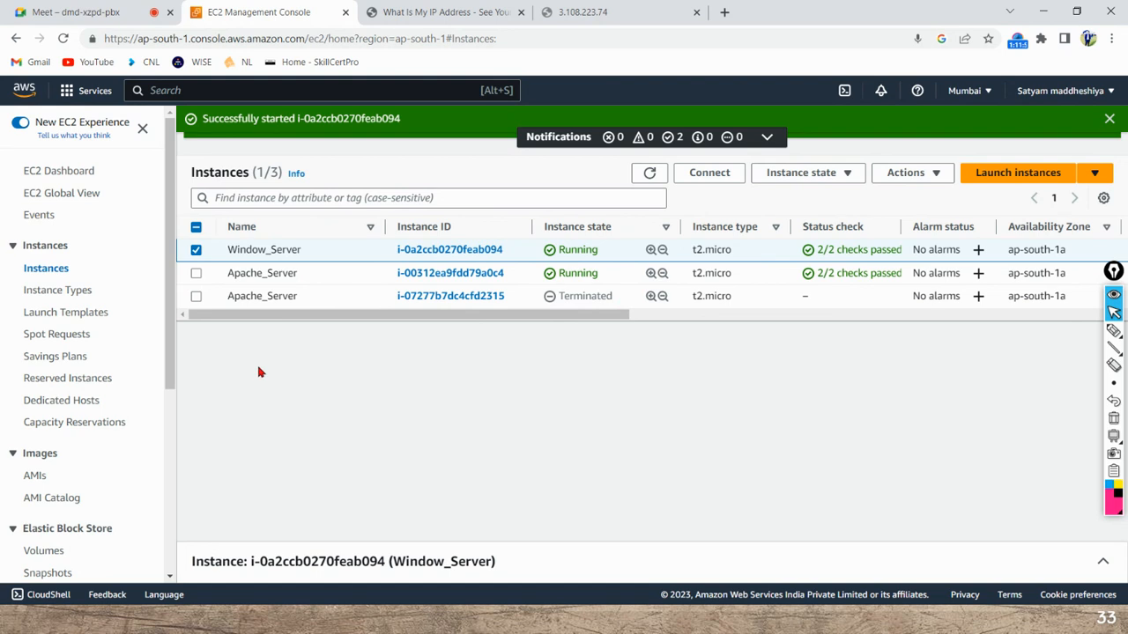
Switch to the slide show, advance to the Instance Terminate slide, and underline "Running" with the pen.
left_click(1042, 9)
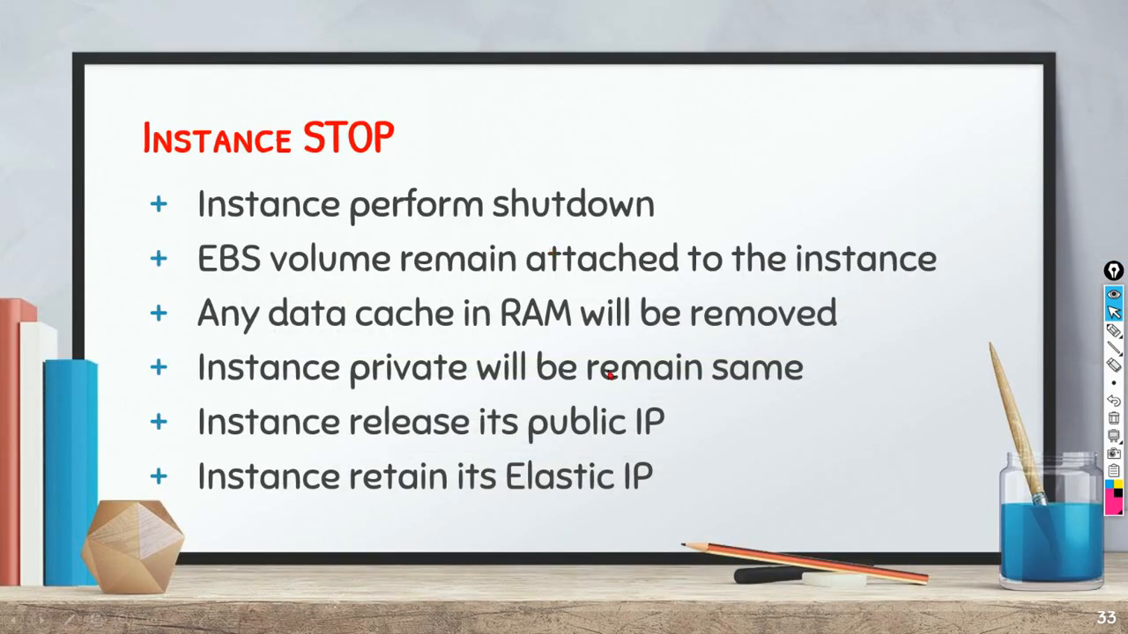
left_click(581, 478)
mouse_move(1115, 334)
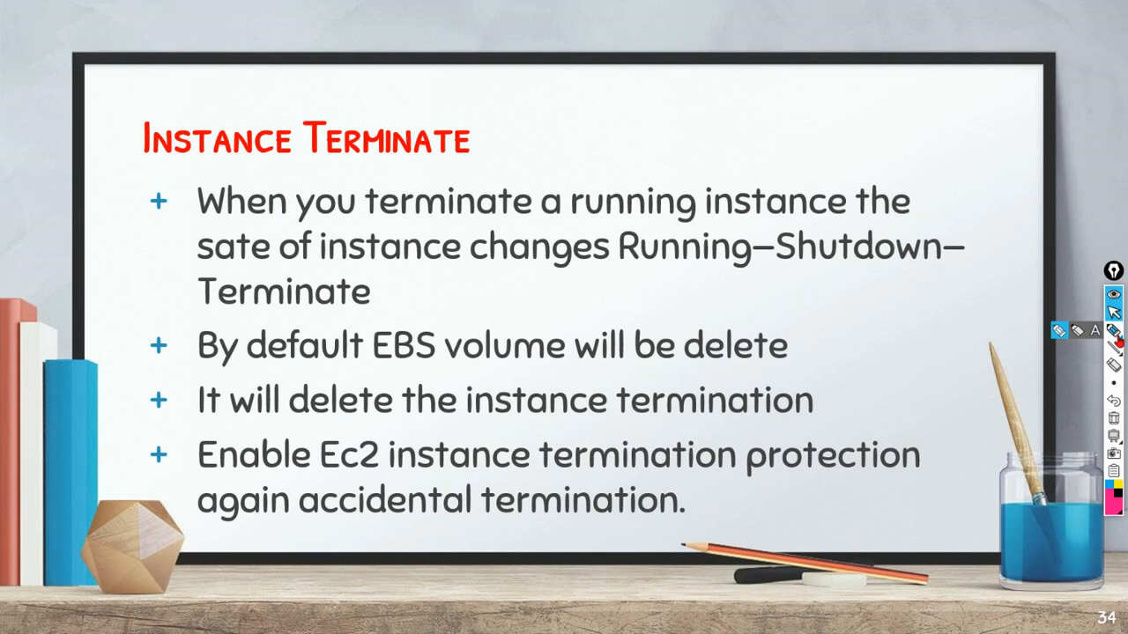
left_click(1057, 331)
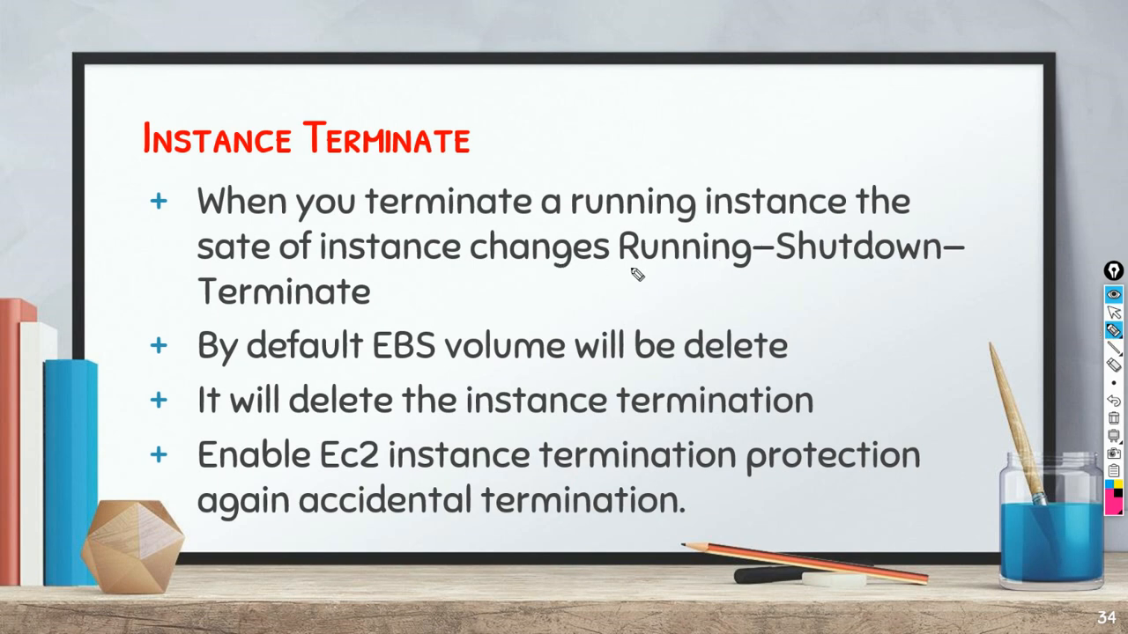
left_click_drag(623, 274, 759, 275)
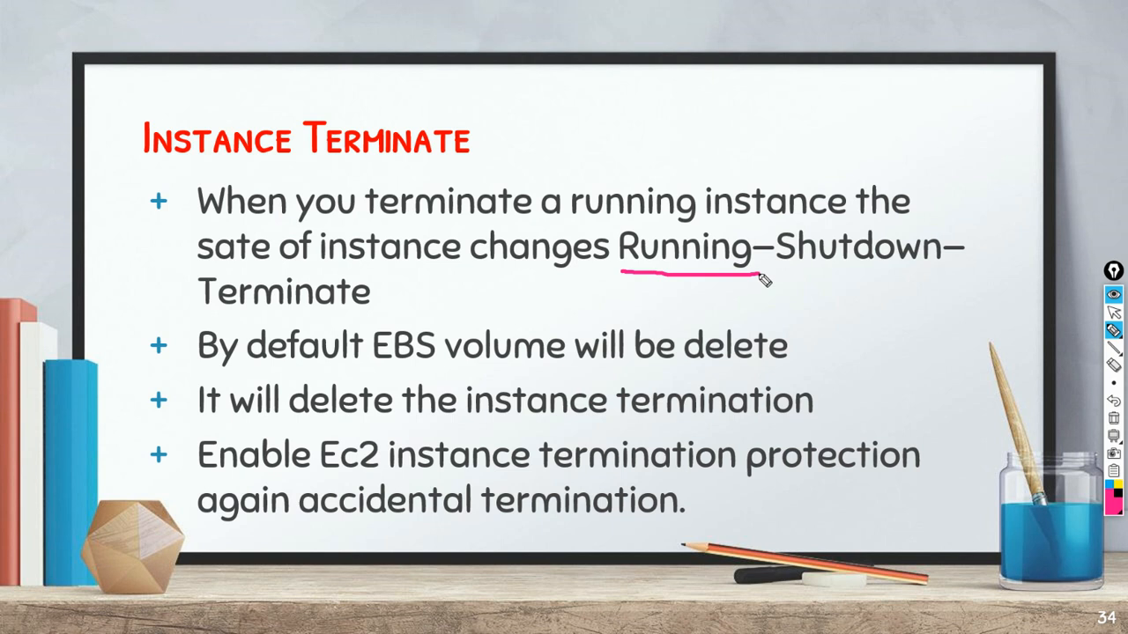
Change the annotation pen back to the cursor and switch to the EC2 instances list in Chrome.
key("super+d")
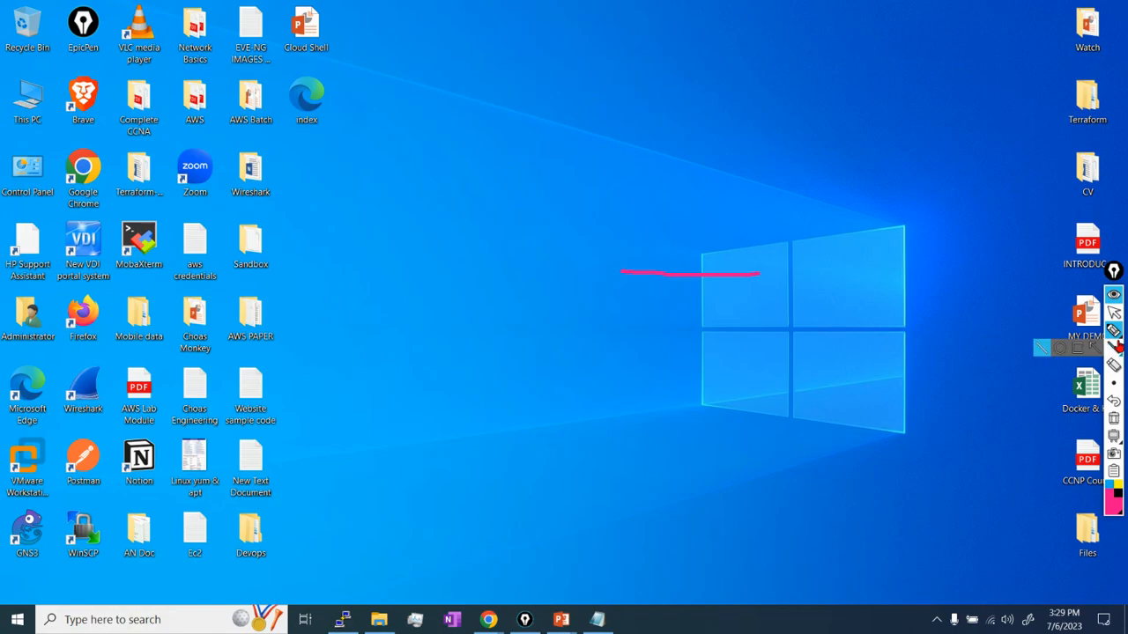
left_click(1114, 318)
left_click(452, 584)
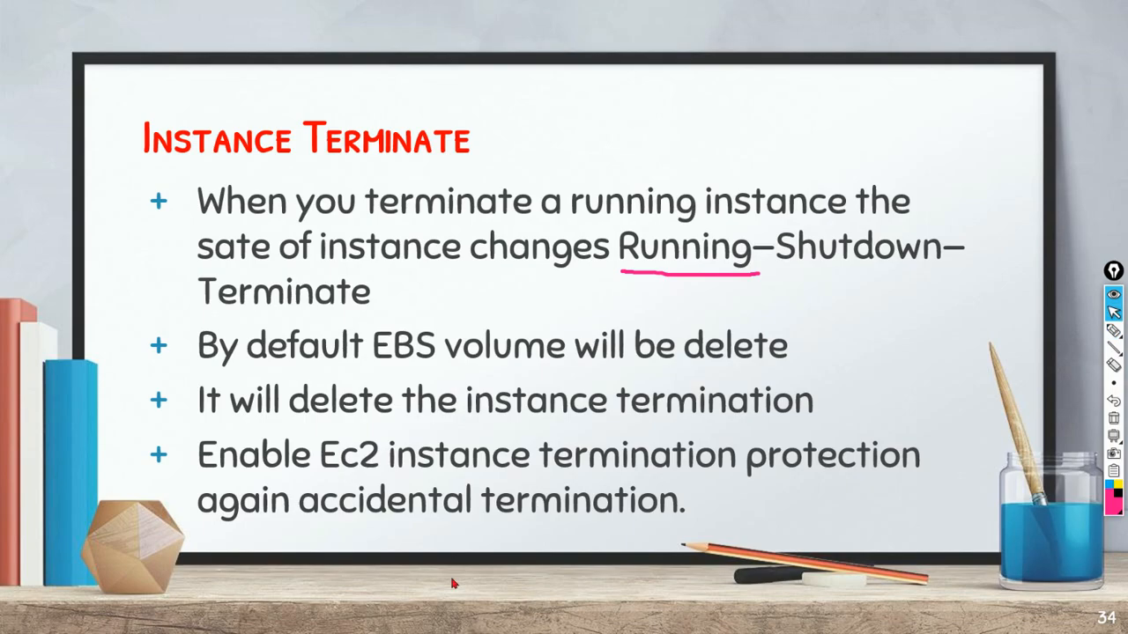
key("super+d")
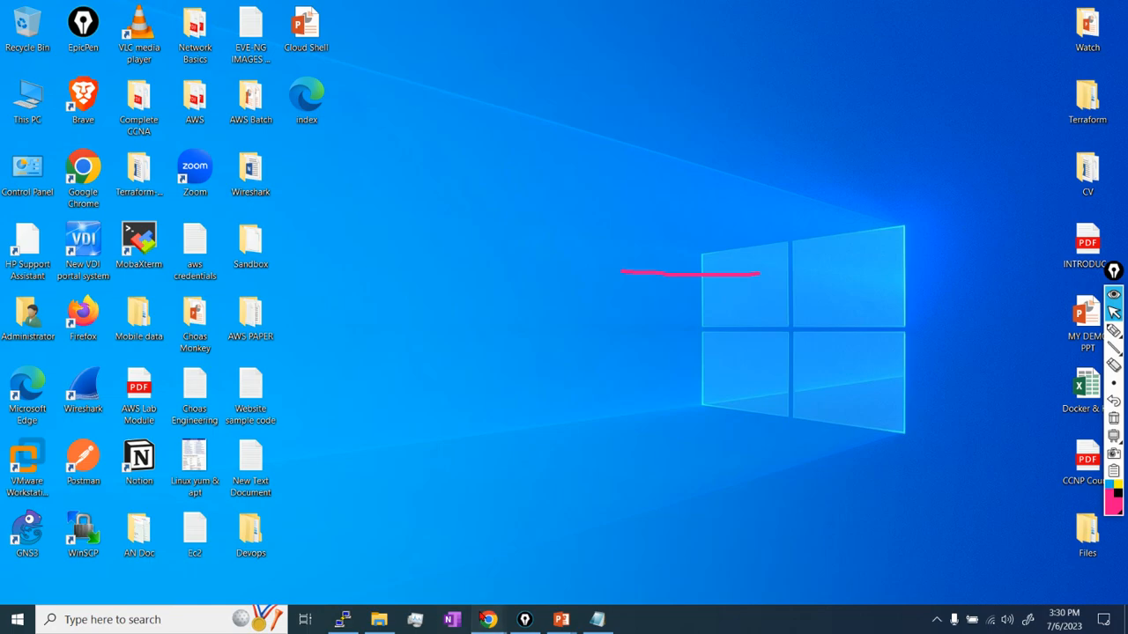
mouse_move(488, 620)
left_click(396, 583)
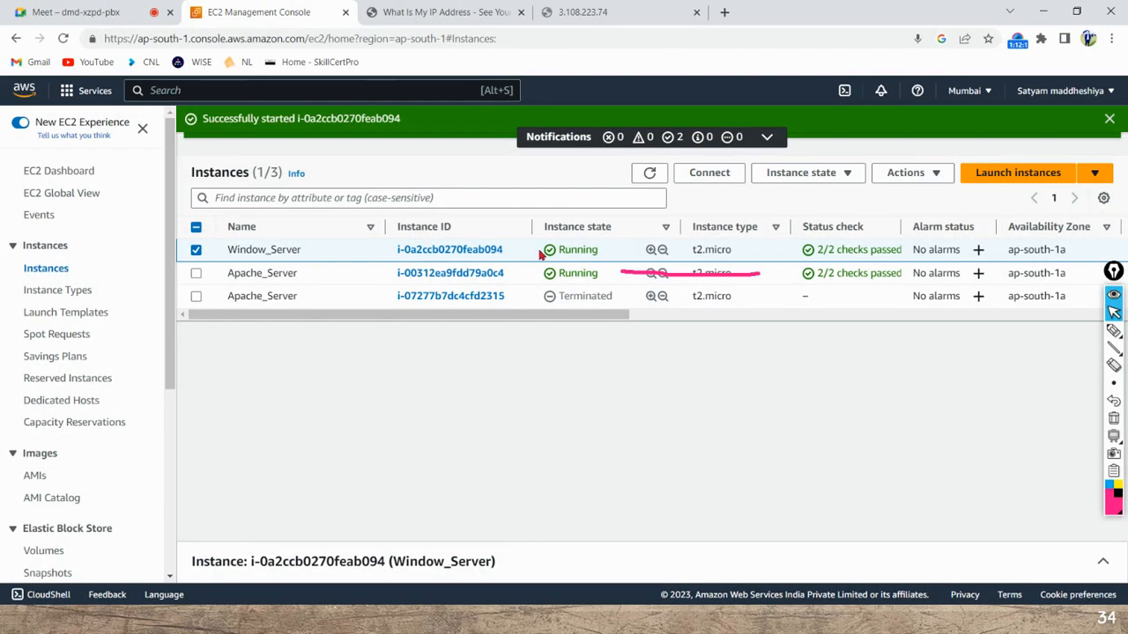
Stop the Window_Server instance and return to the Instance Terminate slide.
left_click(811, 173)
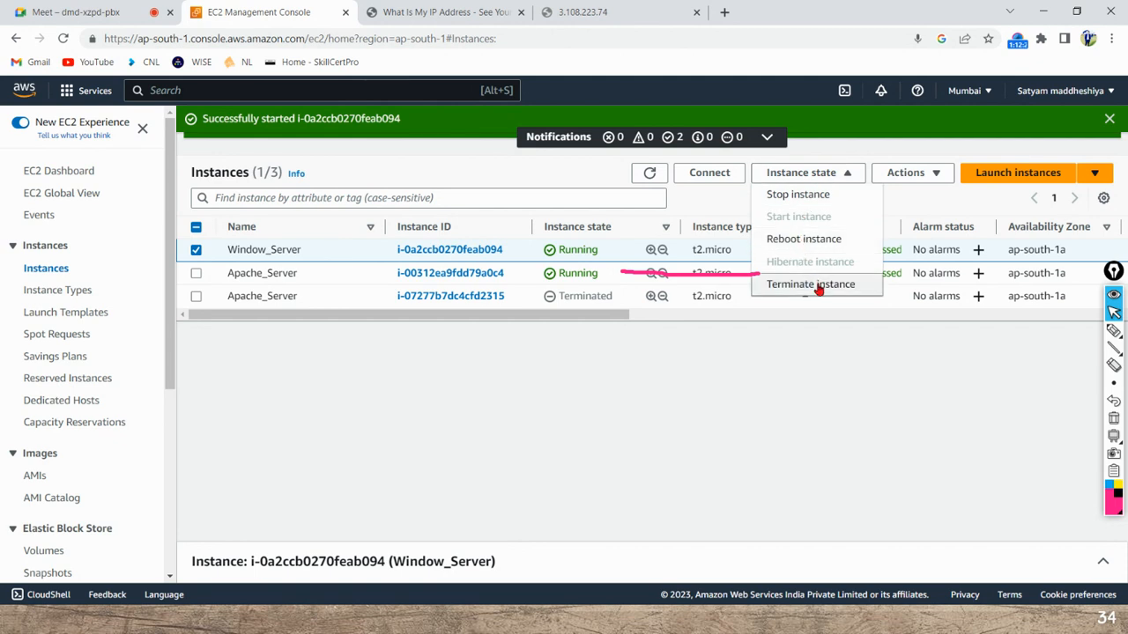
left_click(820, 202)
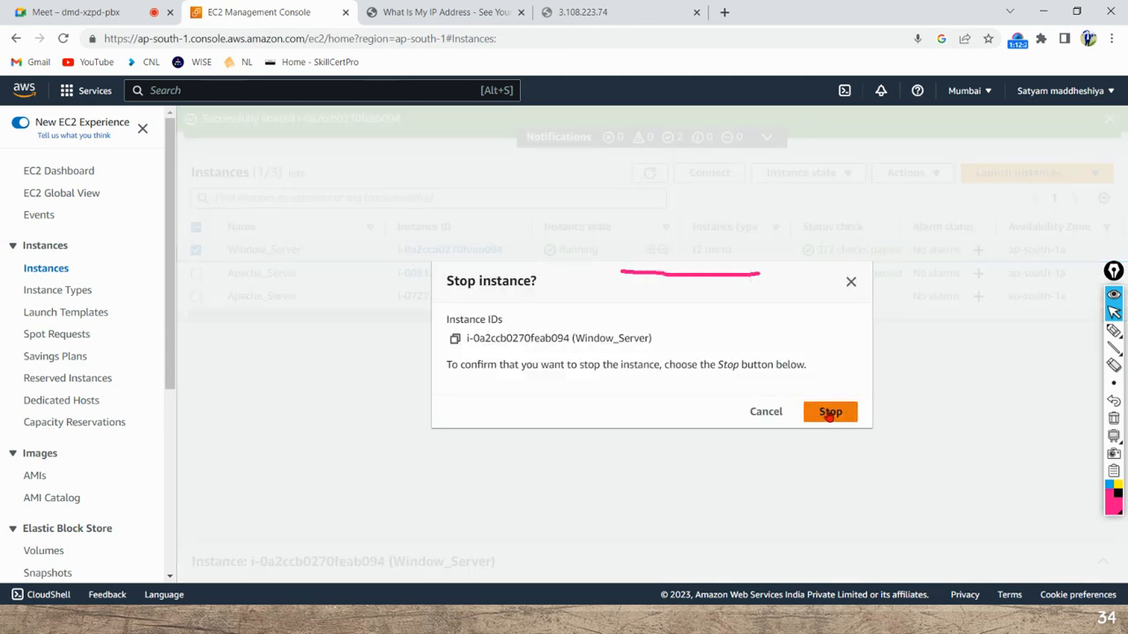
left_click(830, 413)
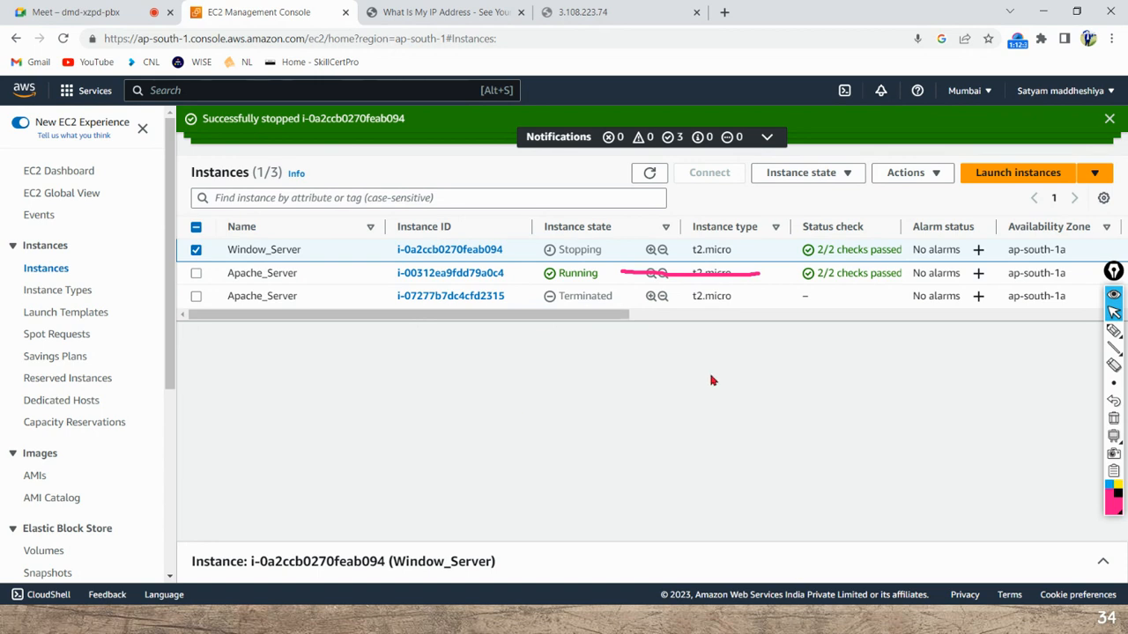
left_click(1043, 14)
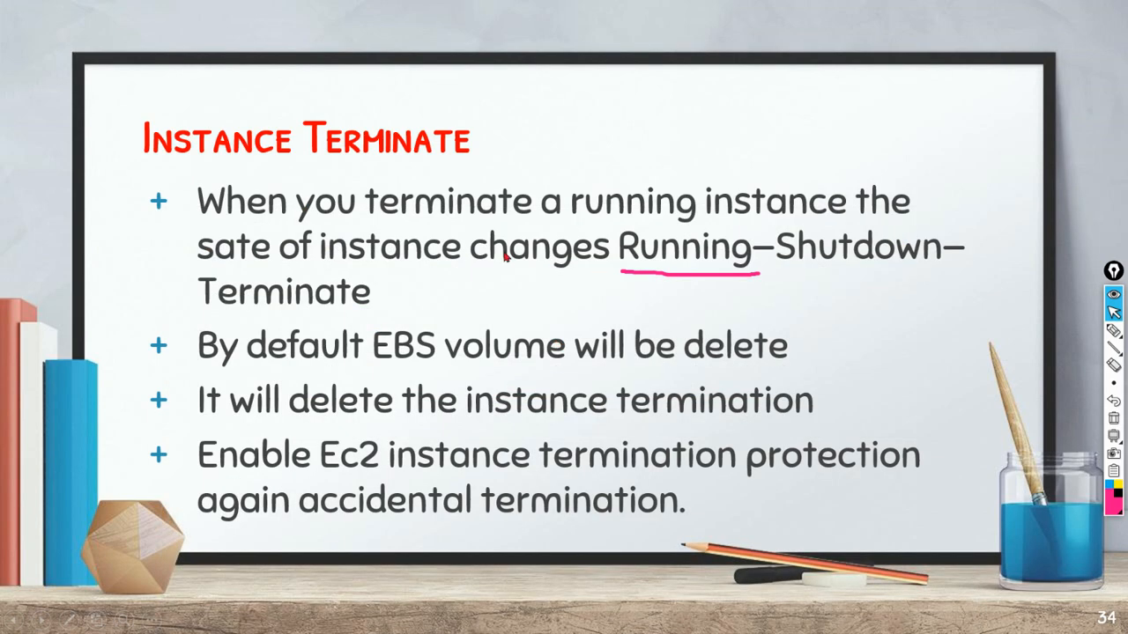
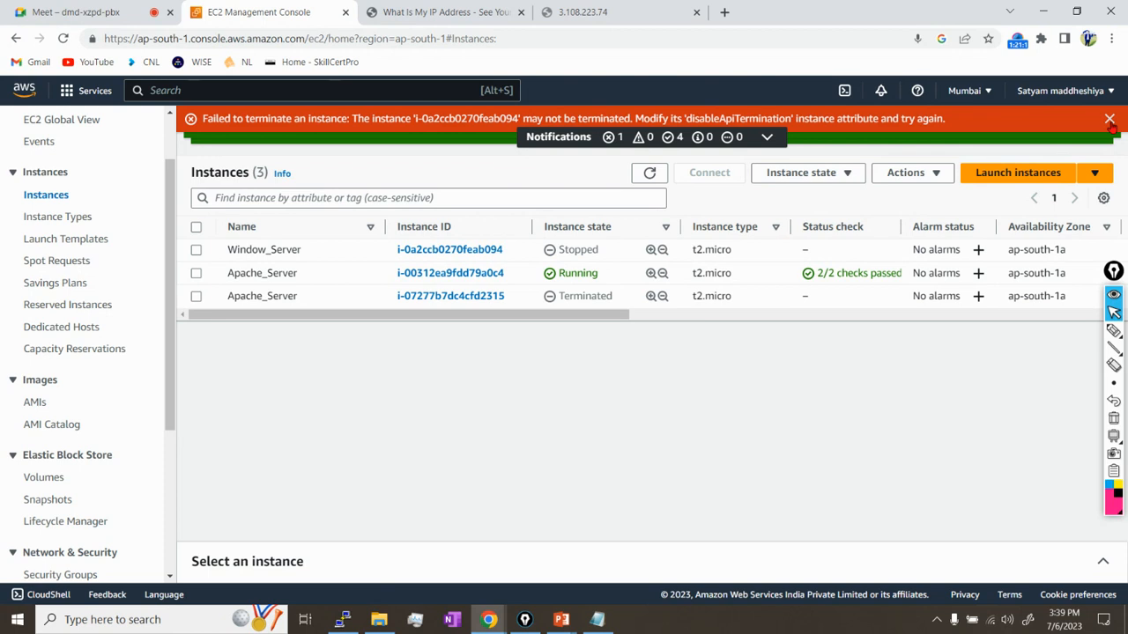
Dismiss the failed termination notification and refresh the instances list.
left_click(1110, 120)
left_click(1109, 119)
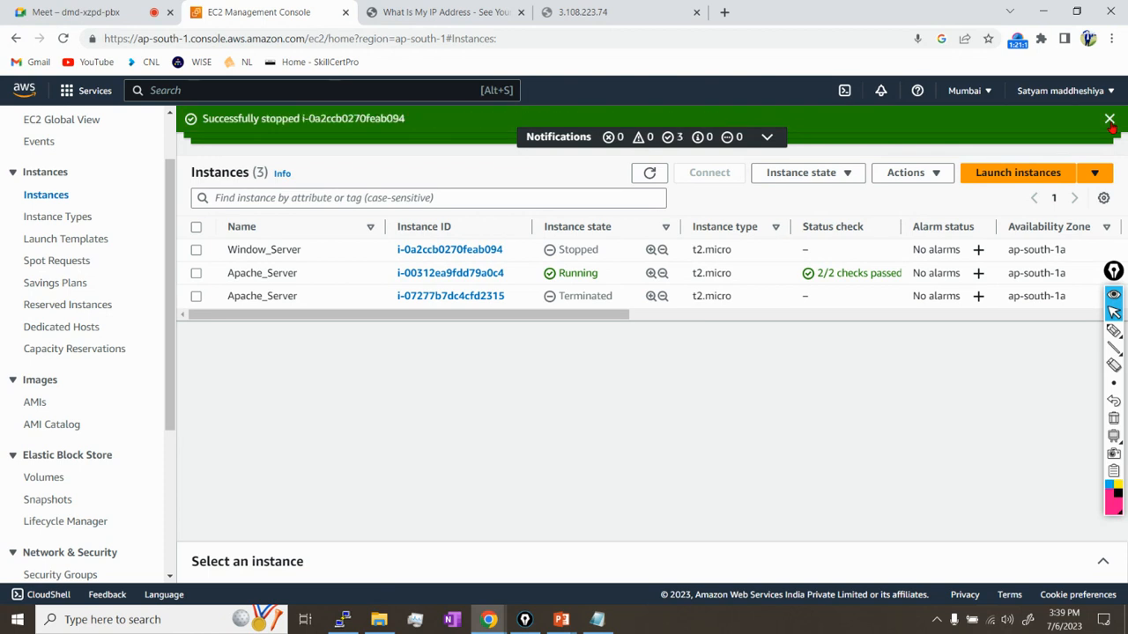
left_click(650, 174)
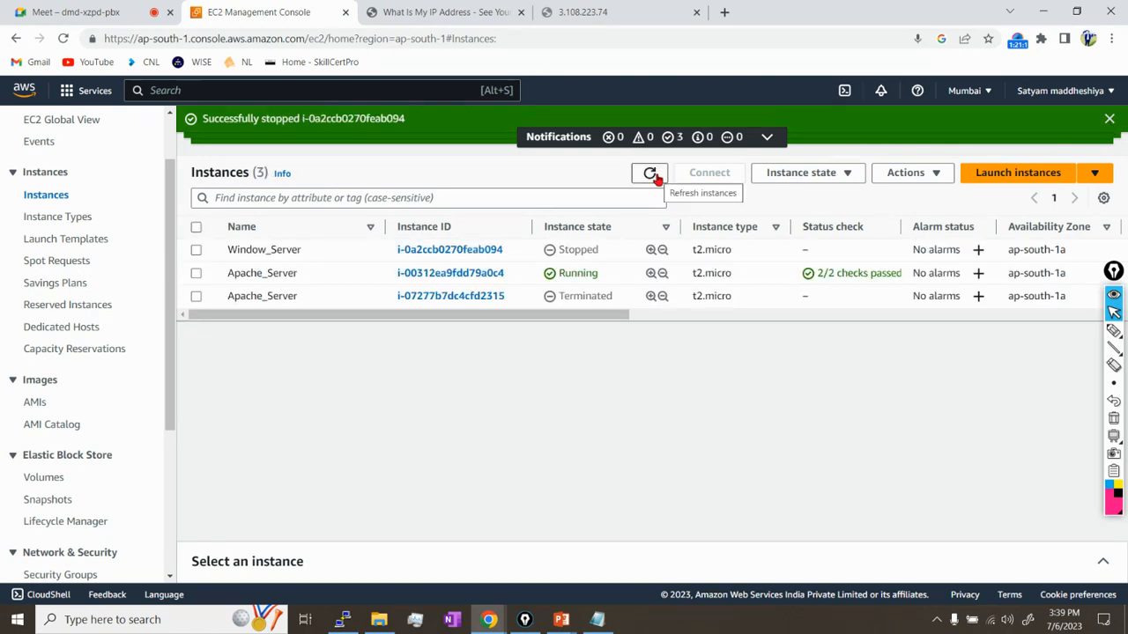
left_click(651, 174)
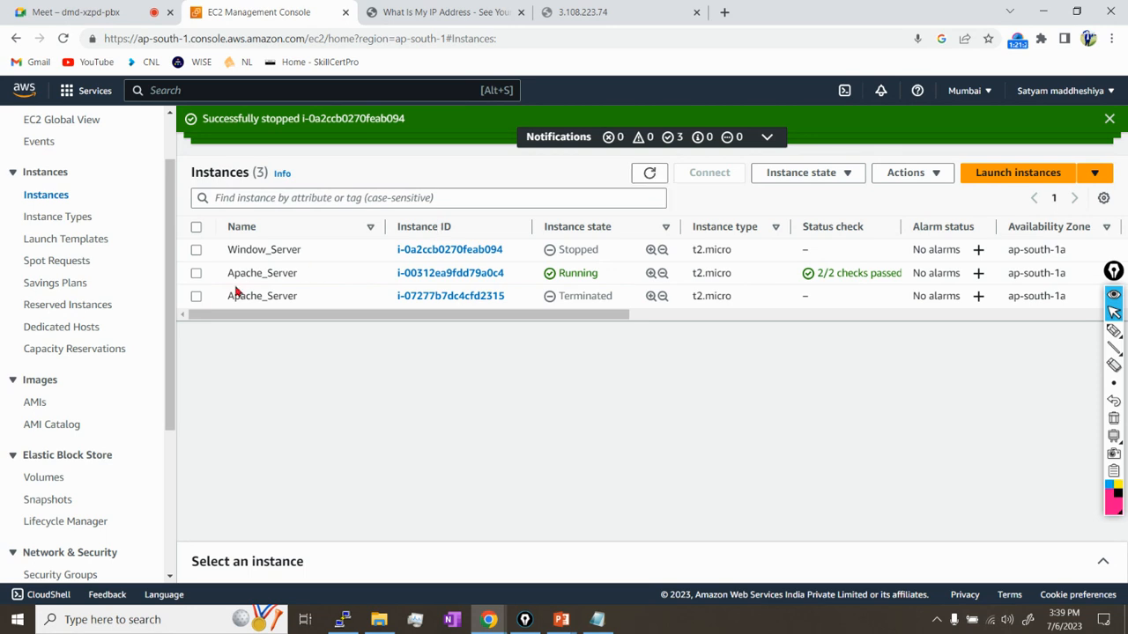
Start the stopped Window_Server instance.
left_click(196, 250)
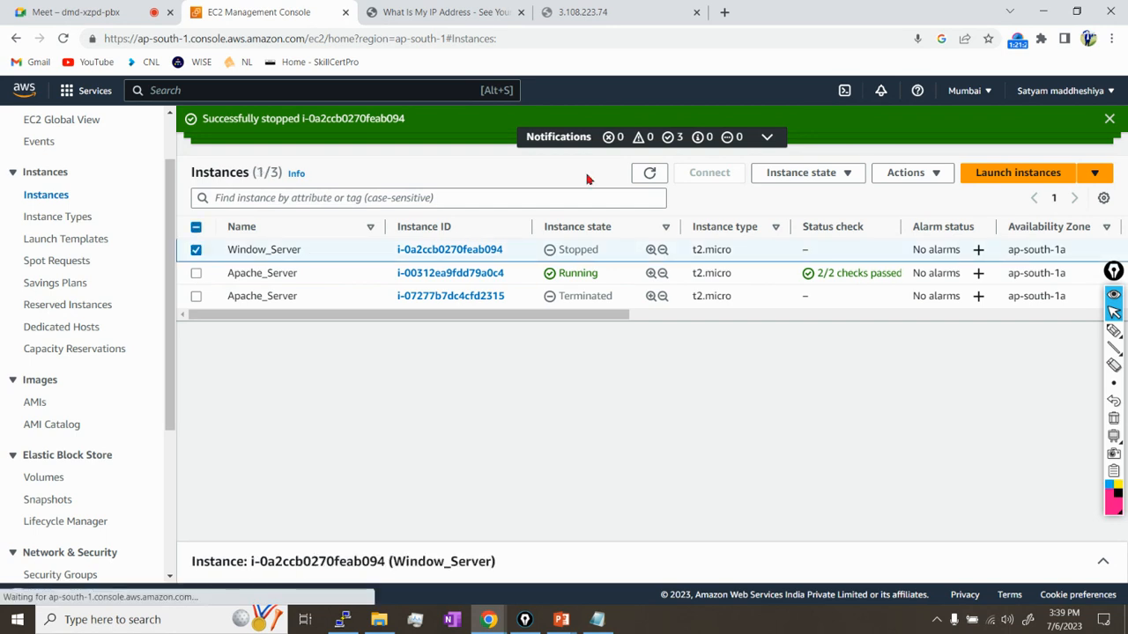
left_click(802, 174)
left_click(816, 216)
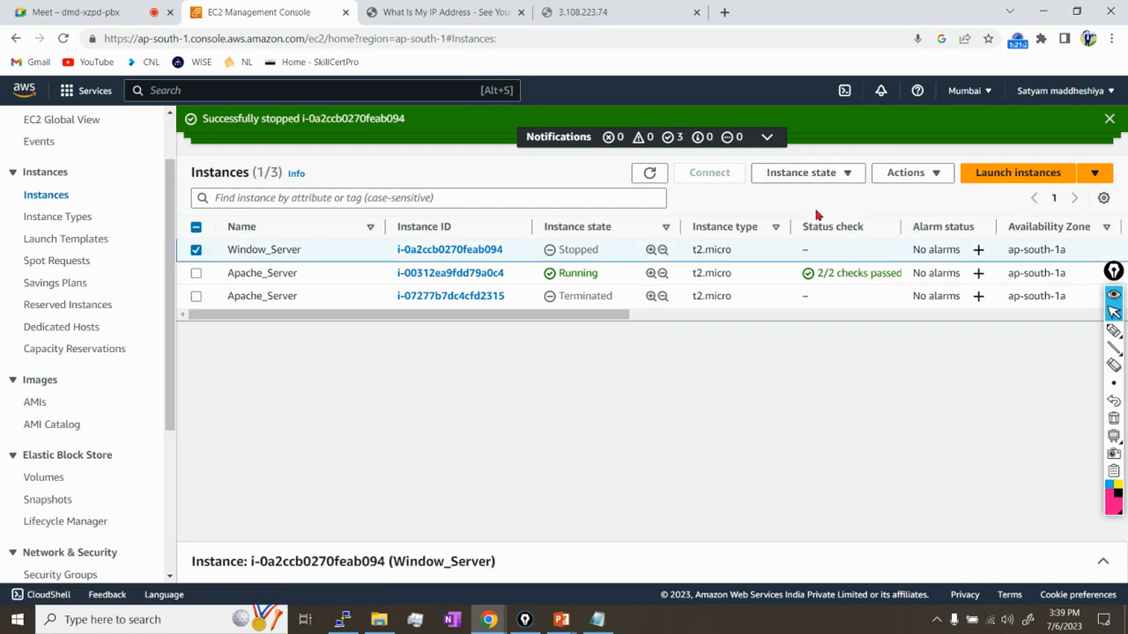
Select only the running Apache_Server instance and open the form for creating an image from it.
left_click(195, 250)
left_click(195, 274)
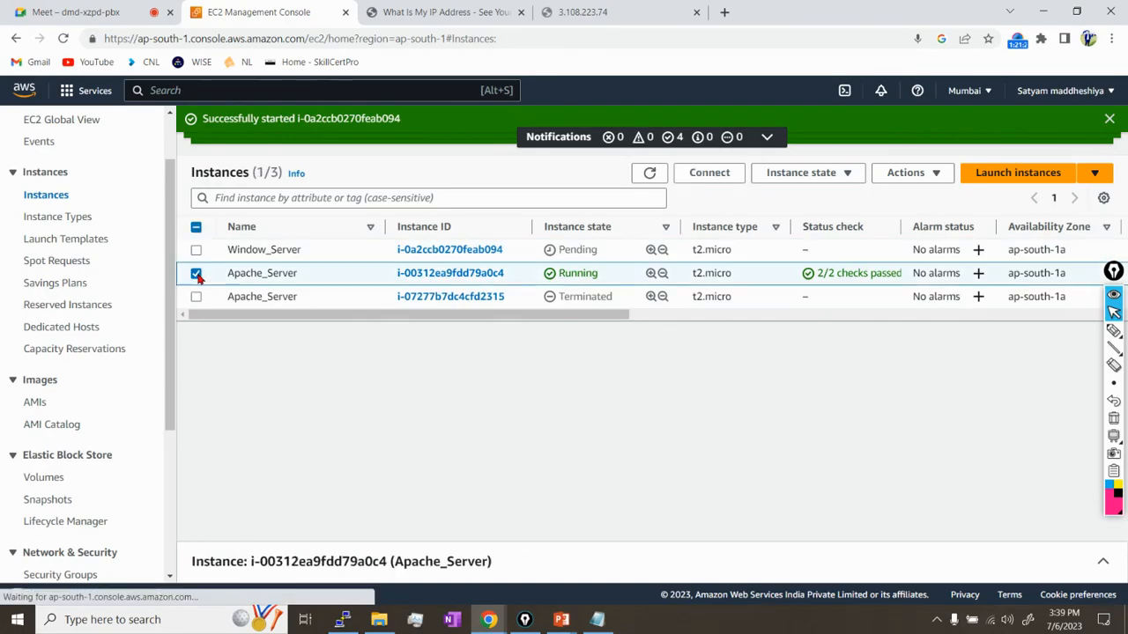
left_click(939, 175)
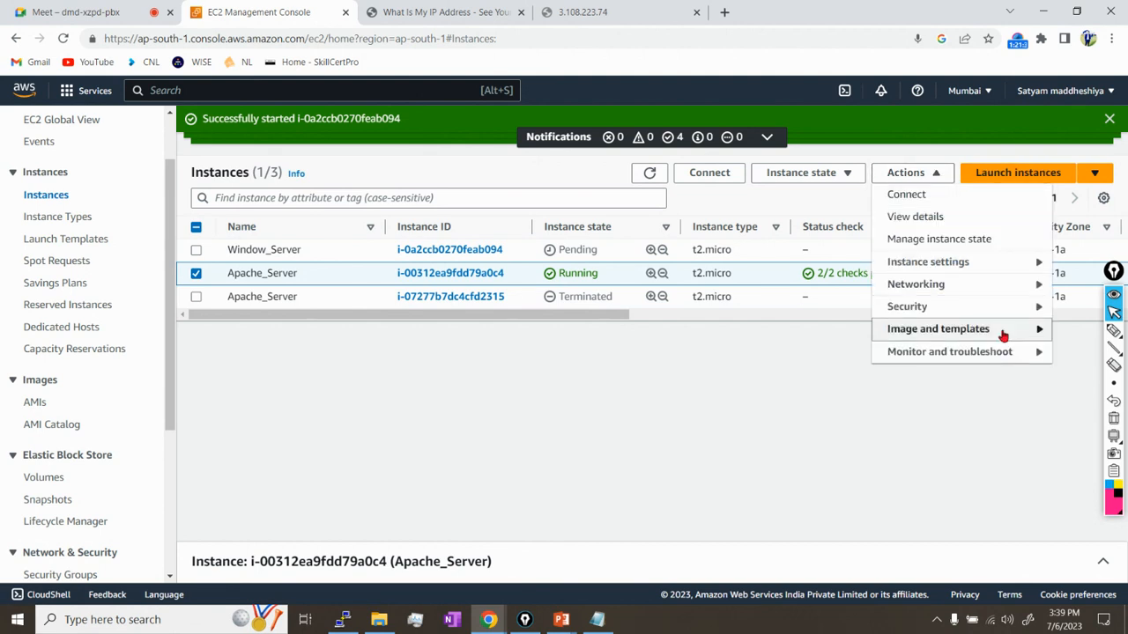
mouse_move(1002, 332)
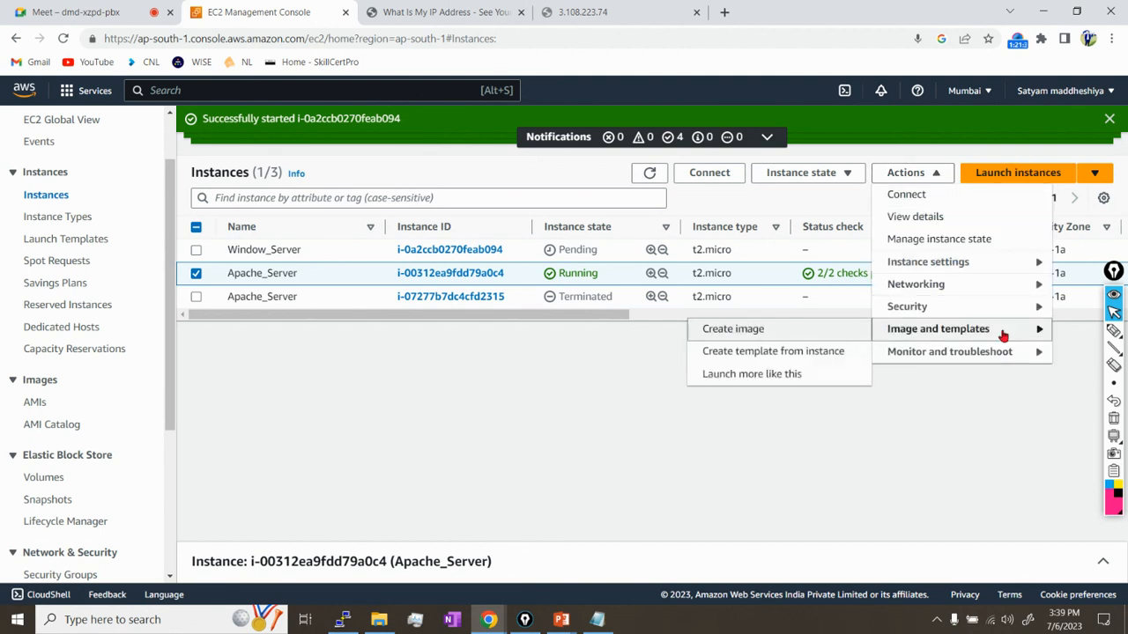
left_click(733, 332)
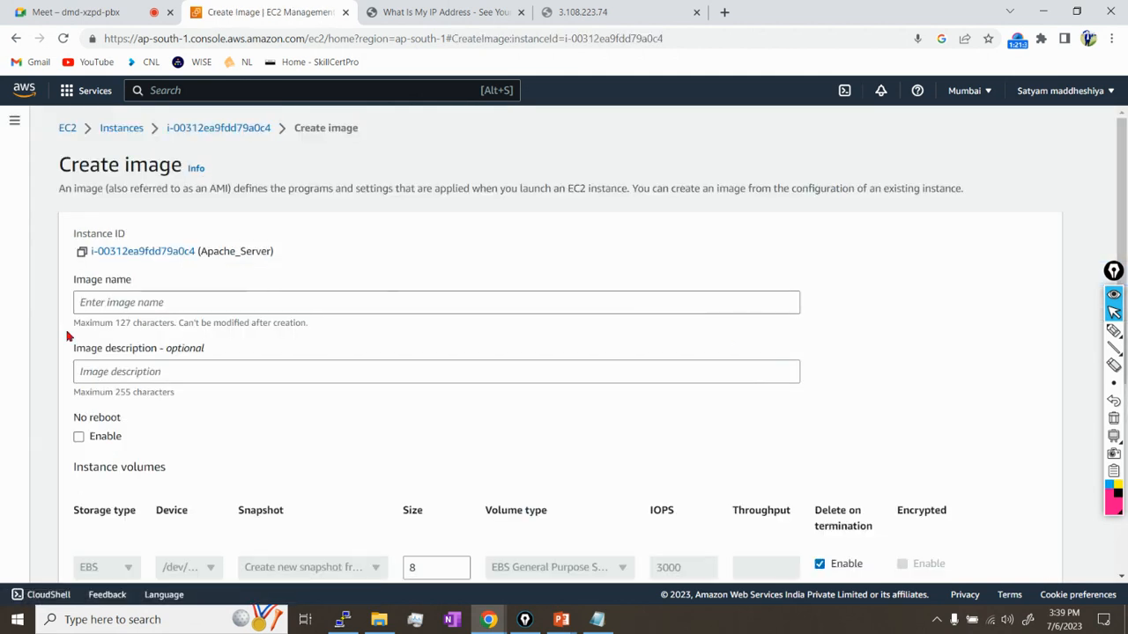
Enter AMI Apache as both the image name and the image description.
left_click(122, 303)
type("A")
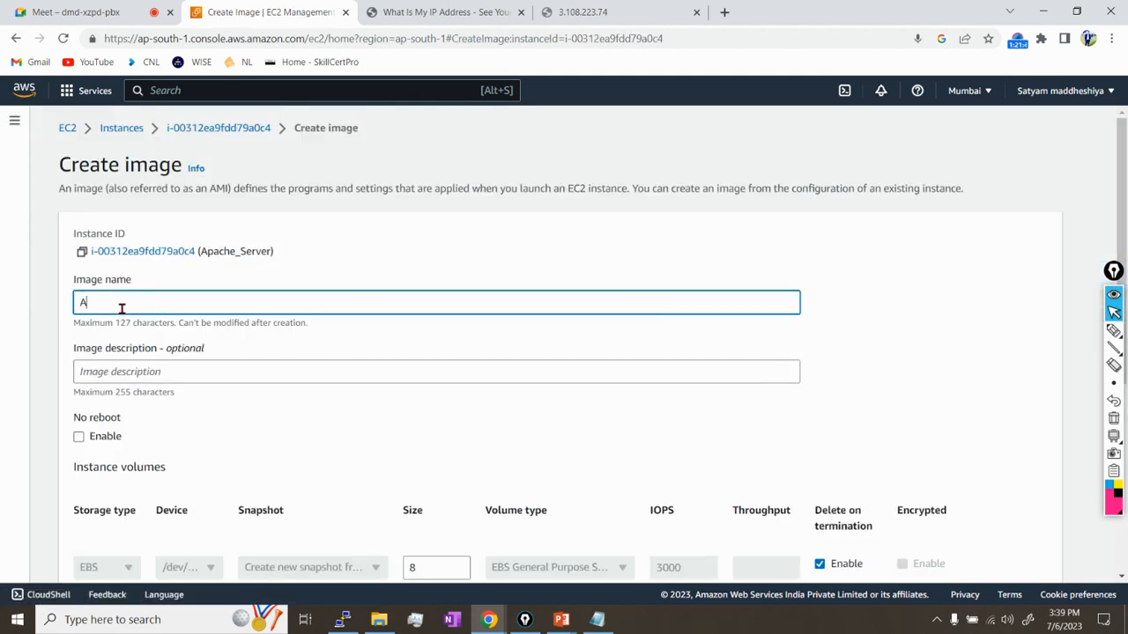
type("MI AP")
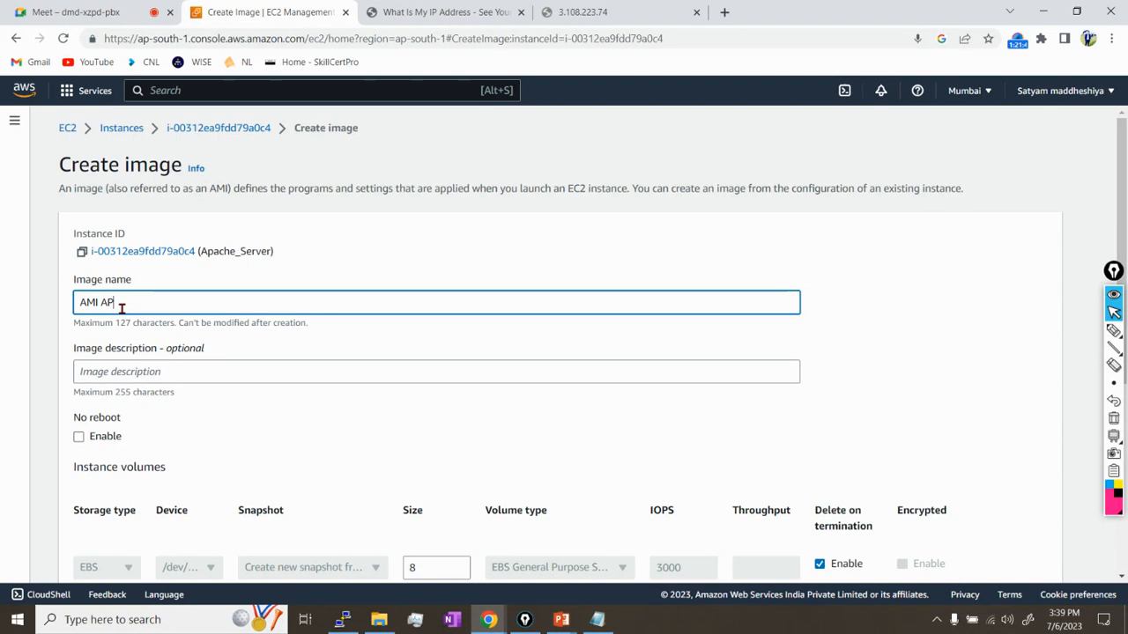
key("BackSpace")
type("p")
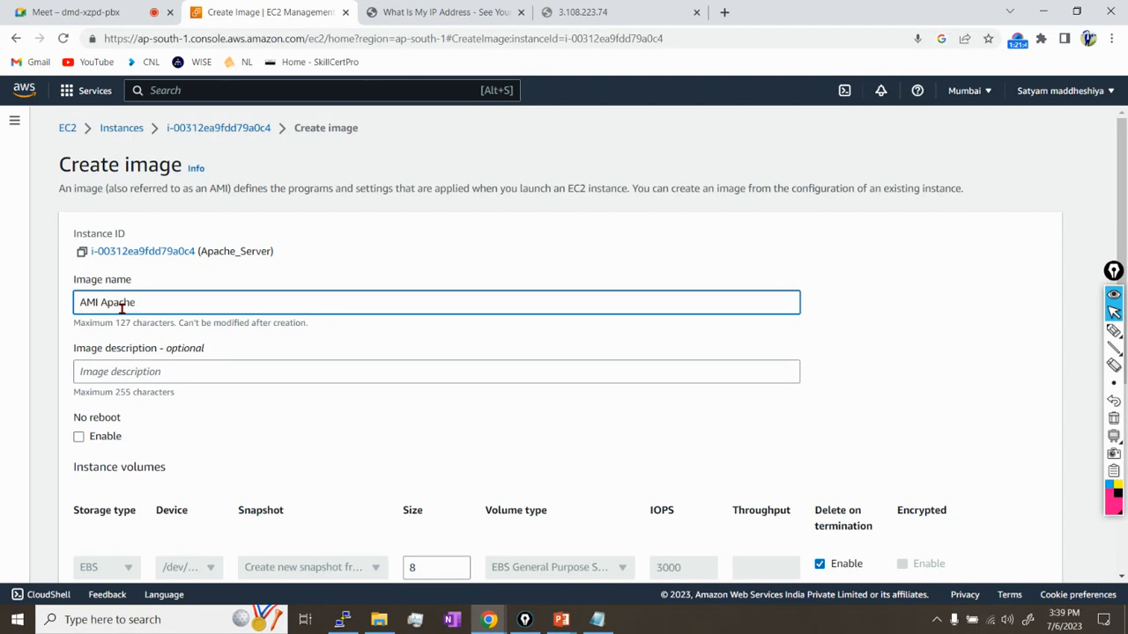
left_click(203, 373)
left_click_drag(156, 303, 50, 305)
key("ctrl+c")
left_click(109, 372)
key("ctrl+v")
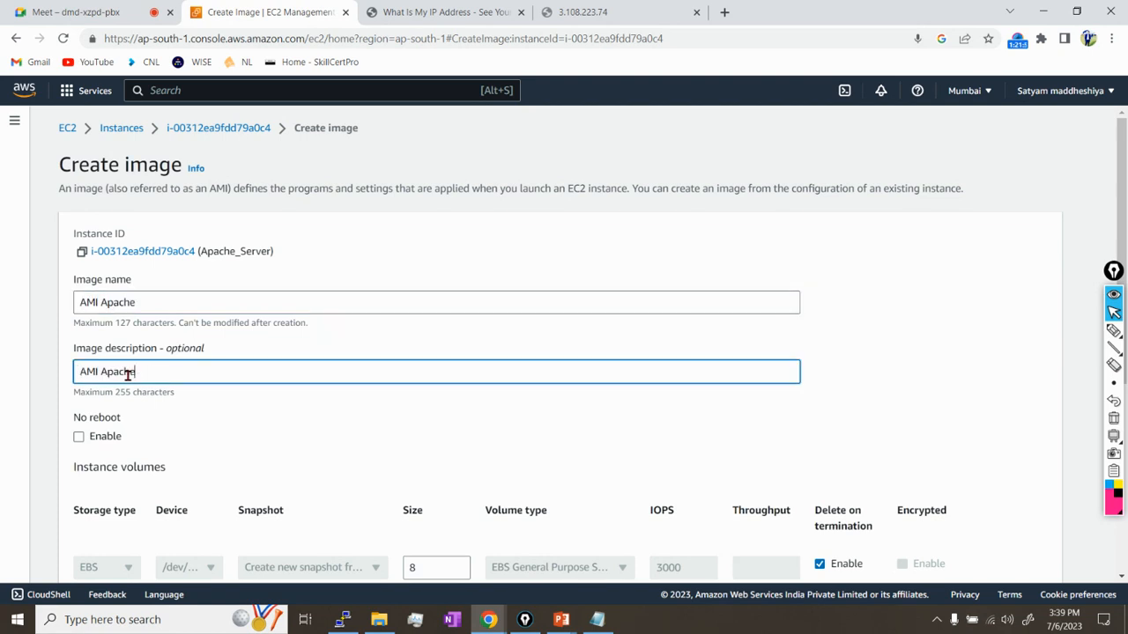
Create the image, keeping the default volume, reboot and tag settings.
left_click(237, 441)
scroll(236, 441, "down", 2)
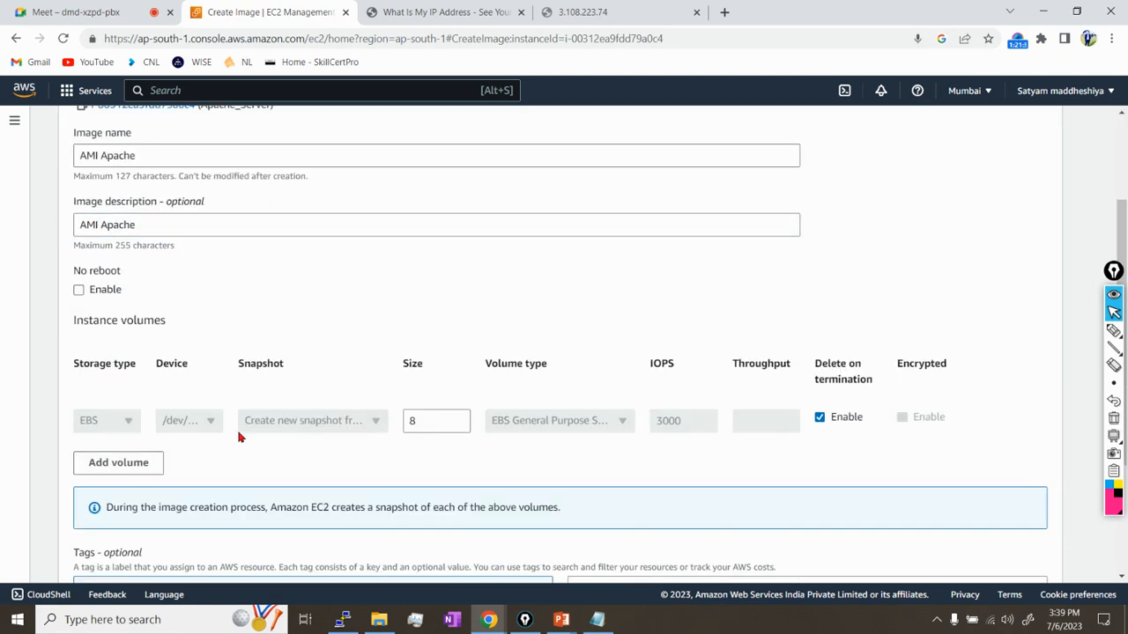
scroll(238, 437, "down", 3)
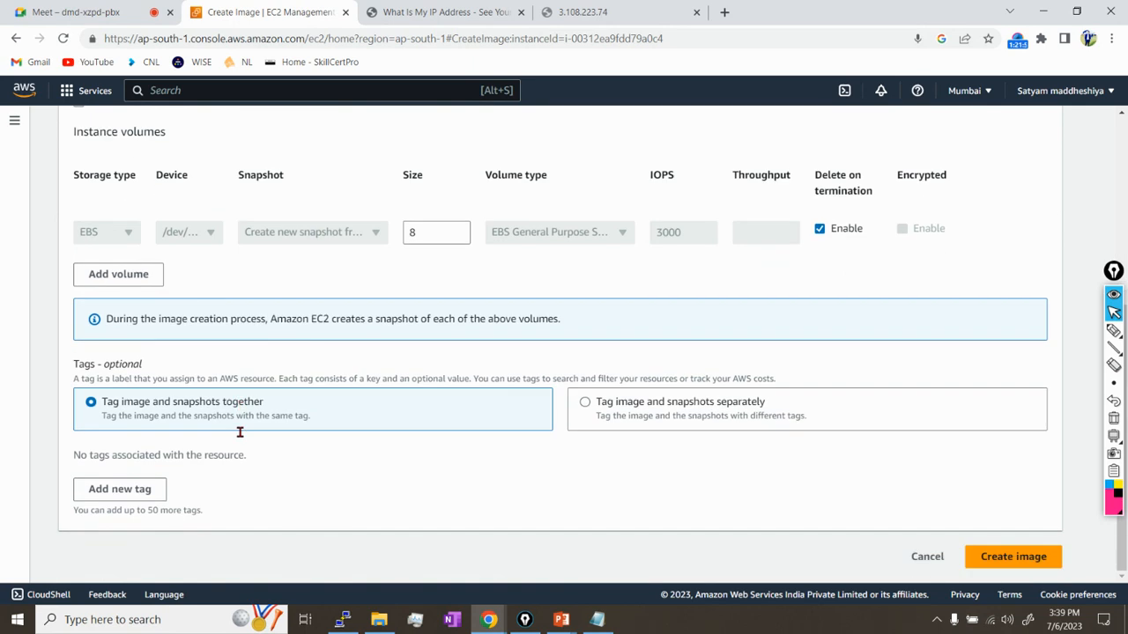
left_click(1040, 564)
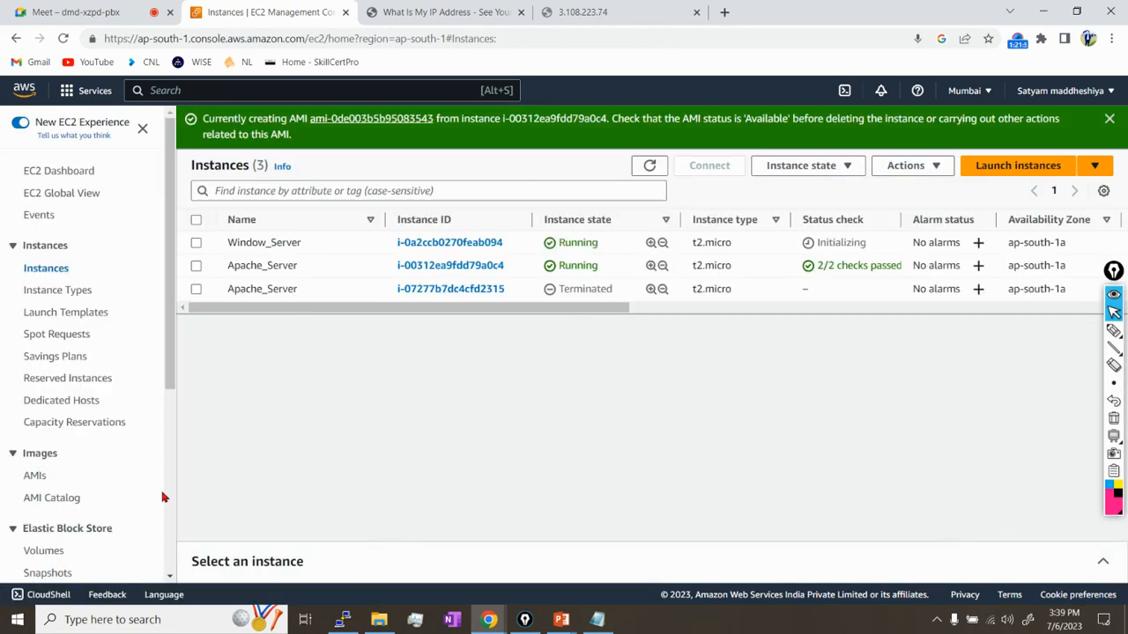
Refresh the list of owned AMIs and set the Name of the AMI Apache image to My AMI.
left_click(35, 480)
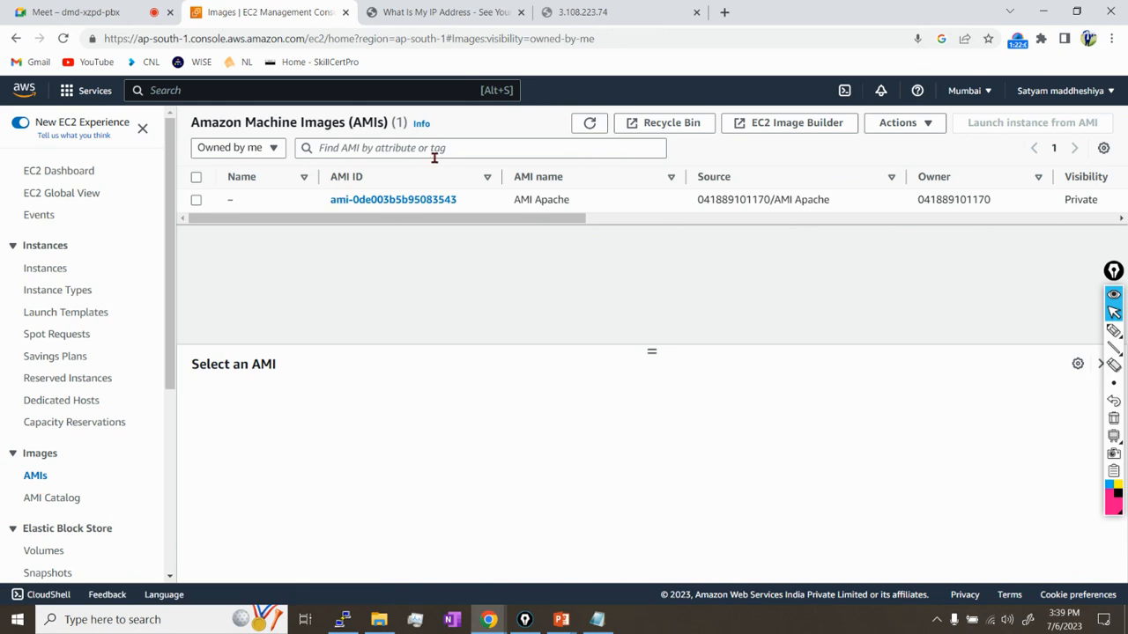
left_click(599, 127)
mouse_move(256, 206)
left_click(243, 201)
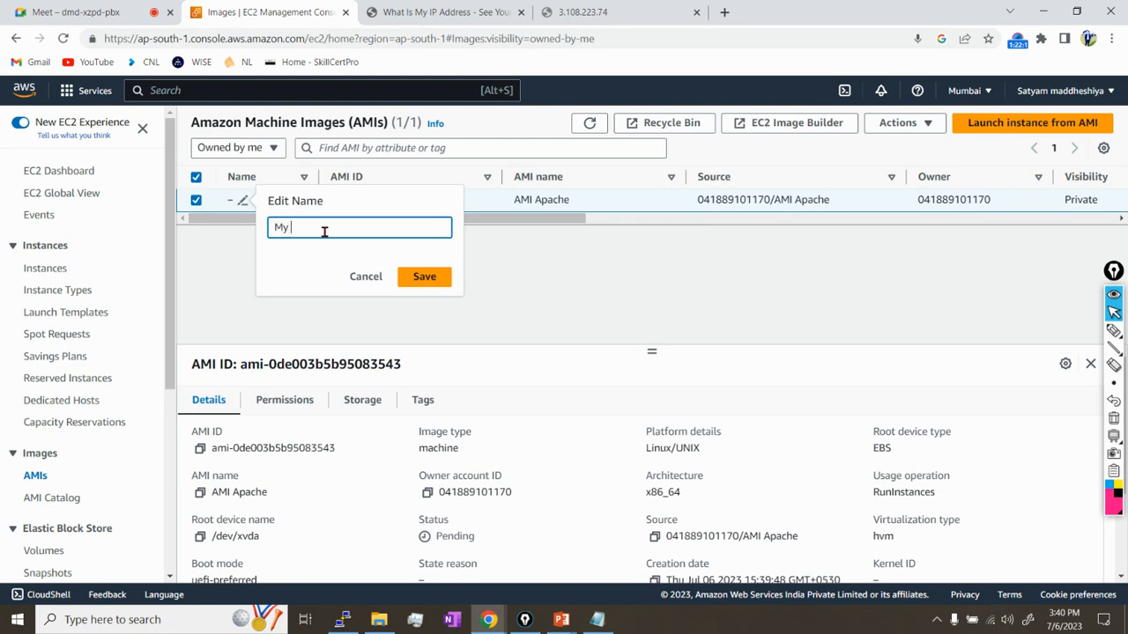
type("My AMI")
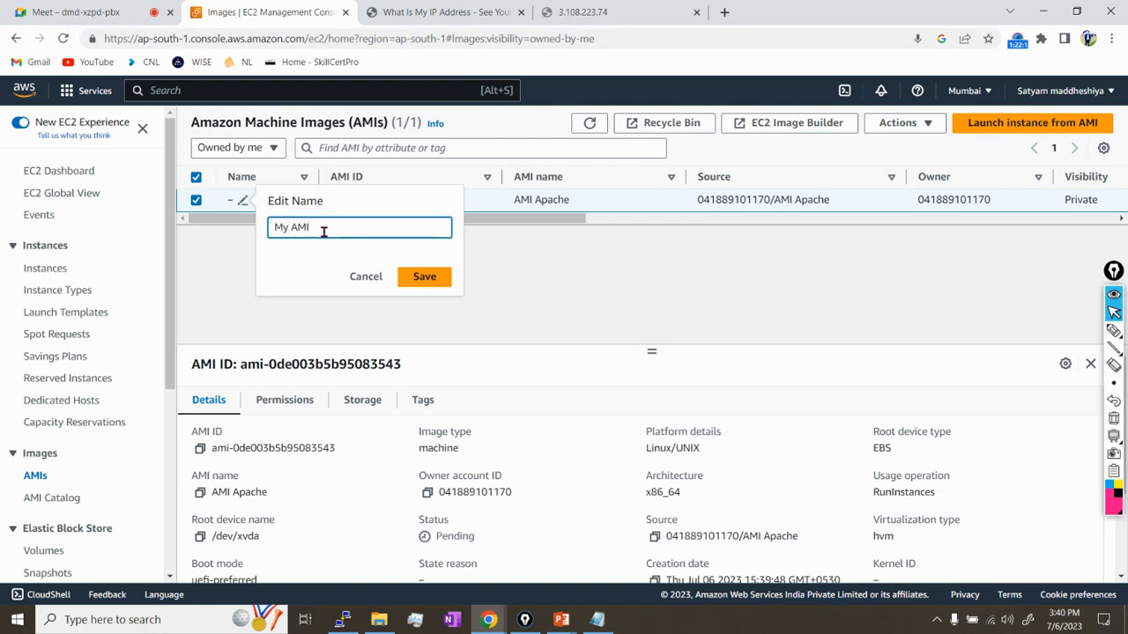
left_click(404, 282)
Return to the AMI list by way of the instances list, select My AMI and view its available actions.
left_click(48, 273)
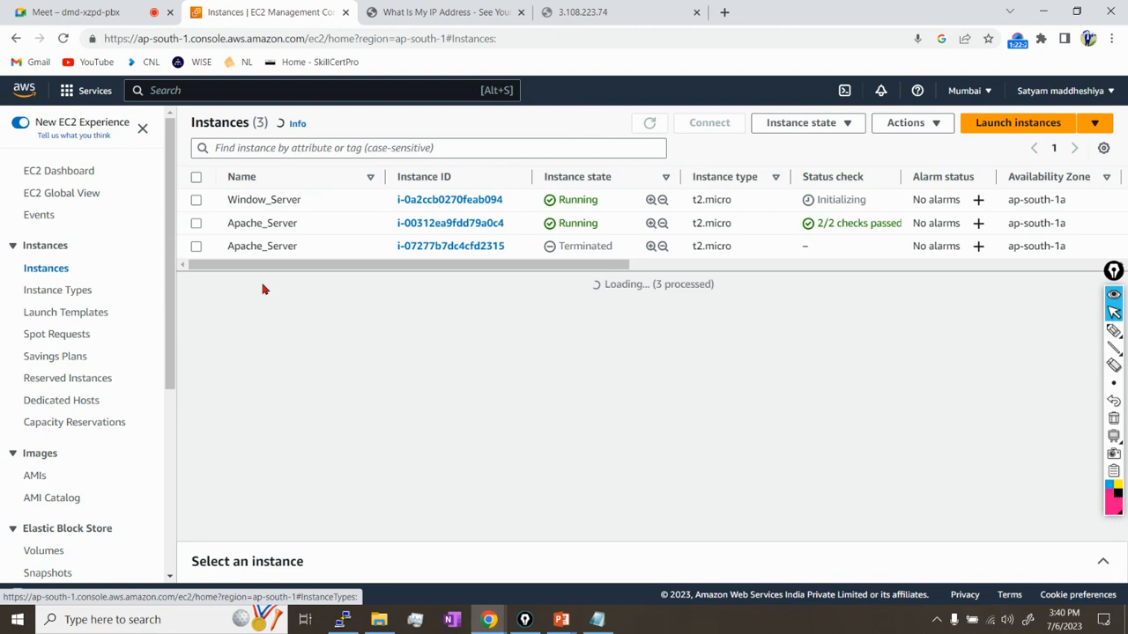
left_click(36, 476)
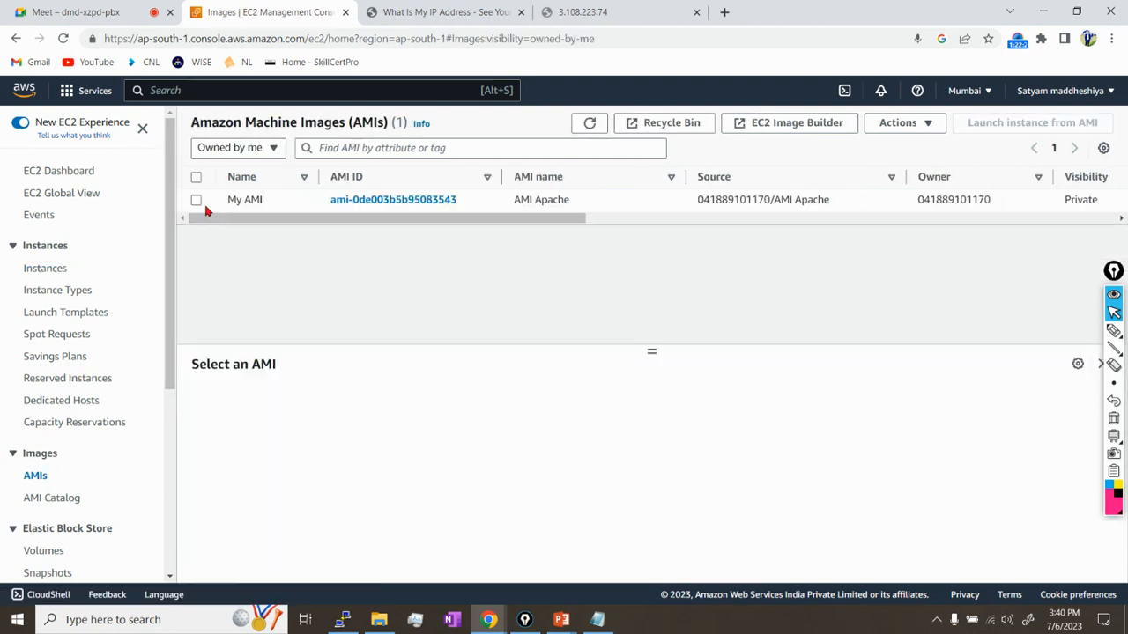
left_click(210, 205)
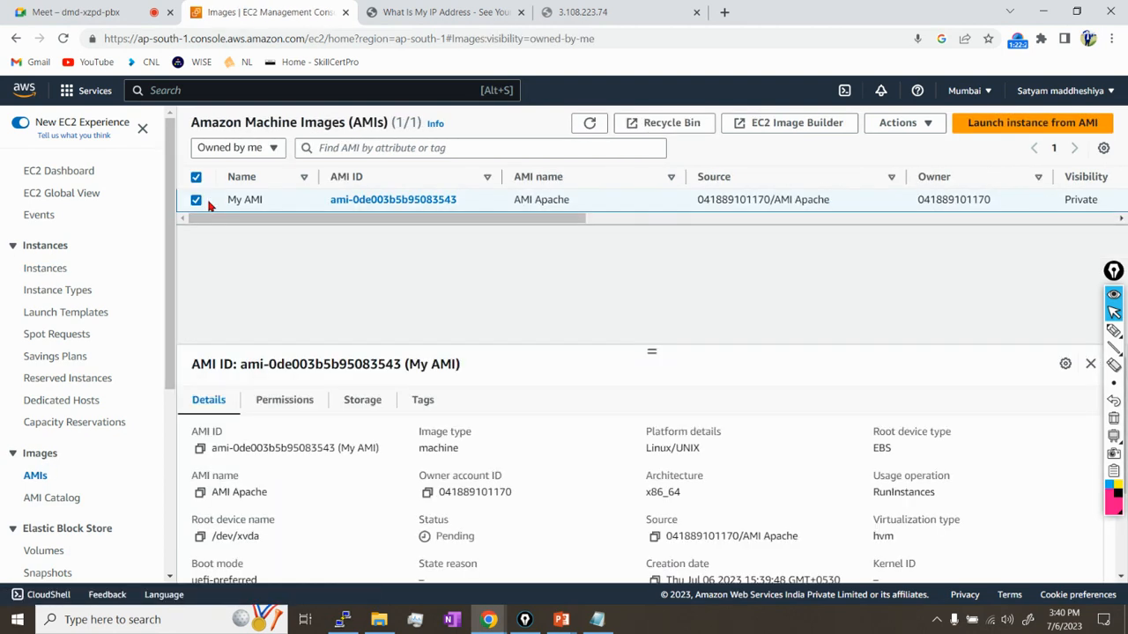
left_click(912, 126)
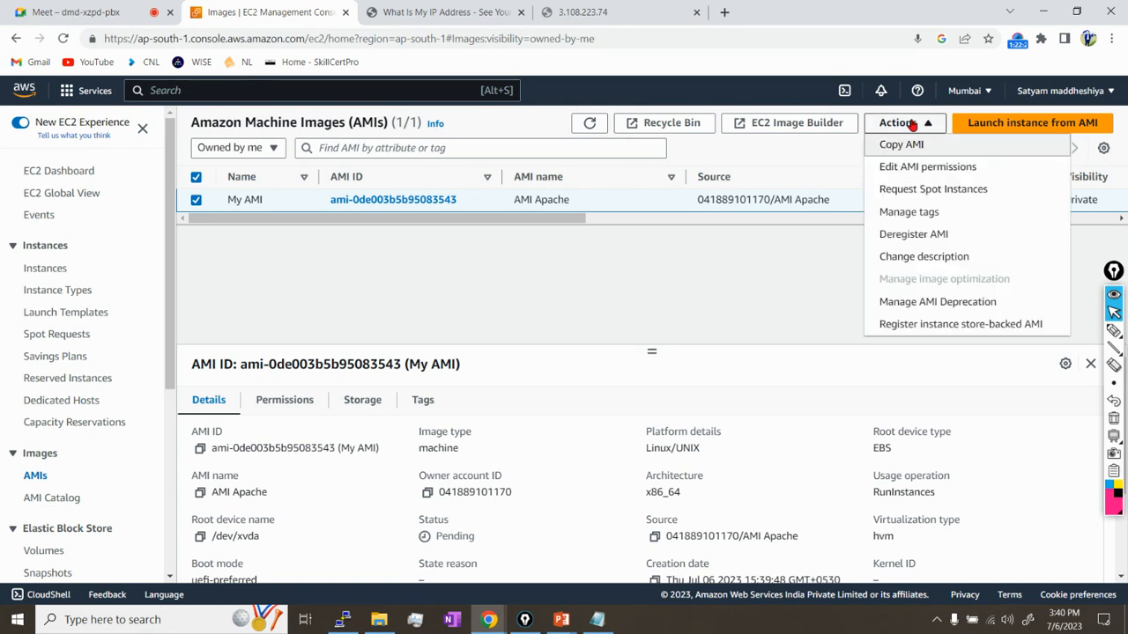
left_click(910, 126)
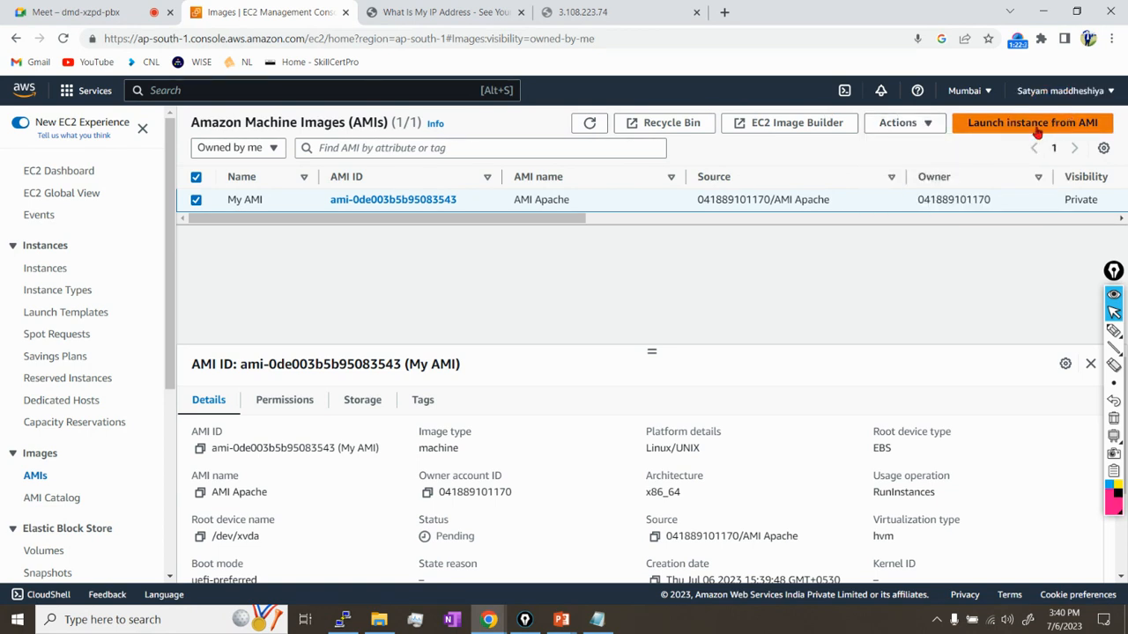
Review the image, instance type, key pair, network and storage settings for launching an instance from My AMI, and cancel the launch.
left_click(1038, 131)
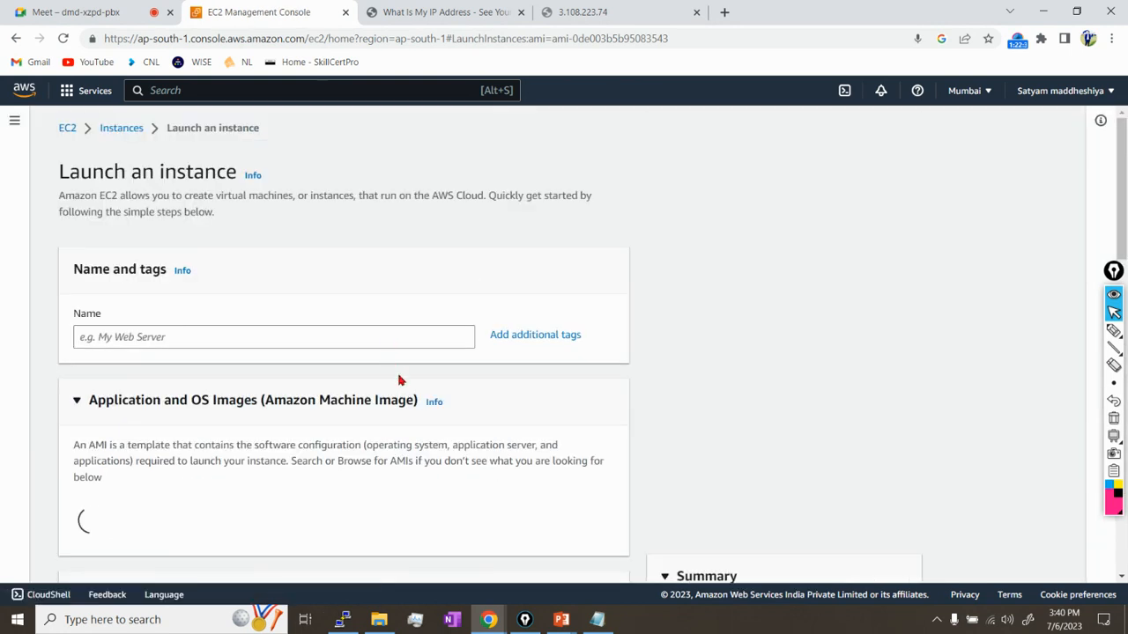
scroll(398, 381, "down", 5)
scroll(398, 381, "up", 5)
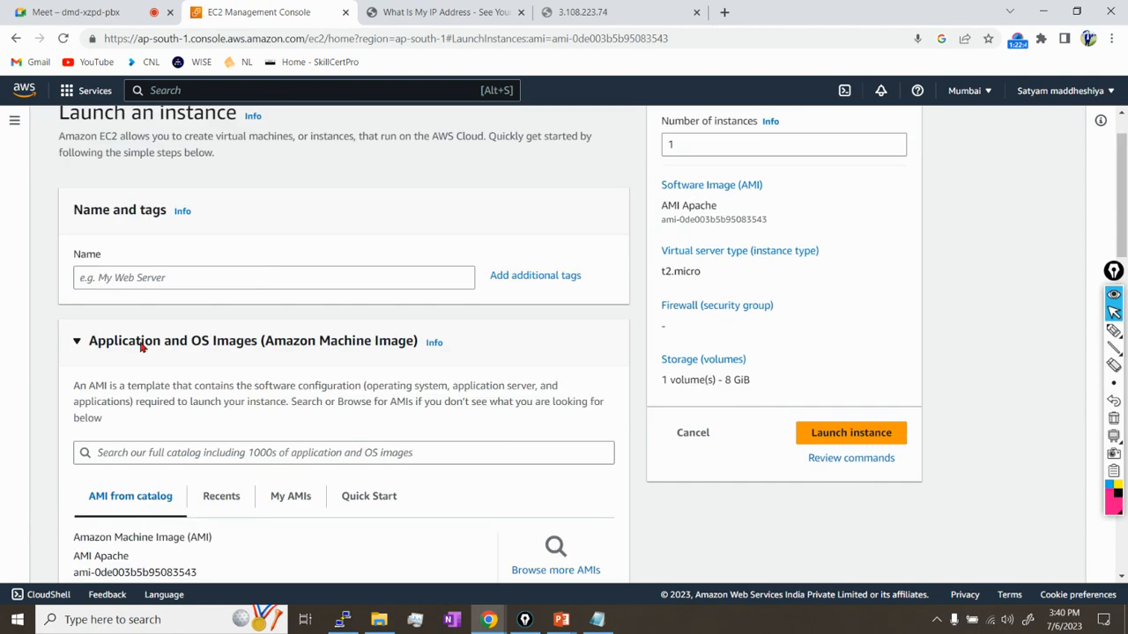
scroll(221, 390, "down", 4)
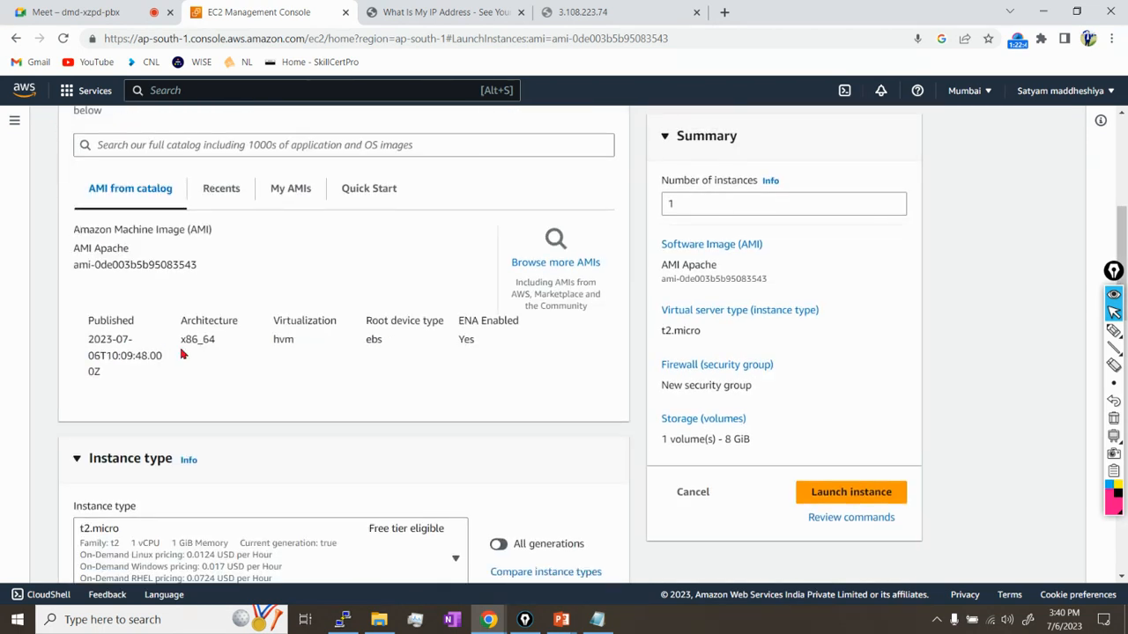
scroll(203, 379, "down", 2)
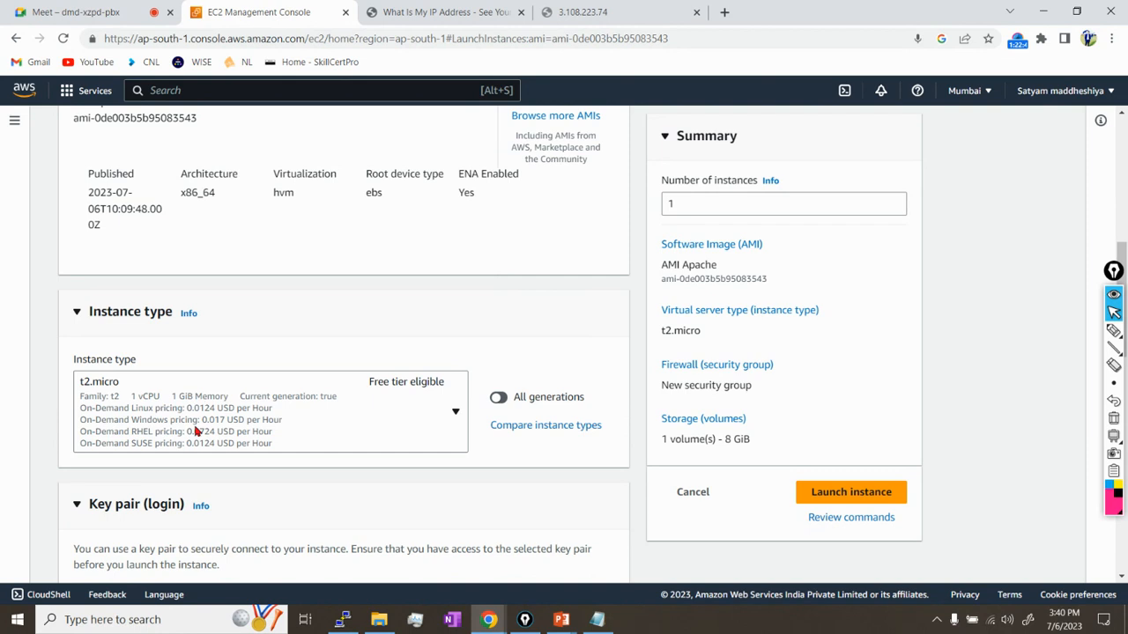
scroll(397, 427, "down", 2)
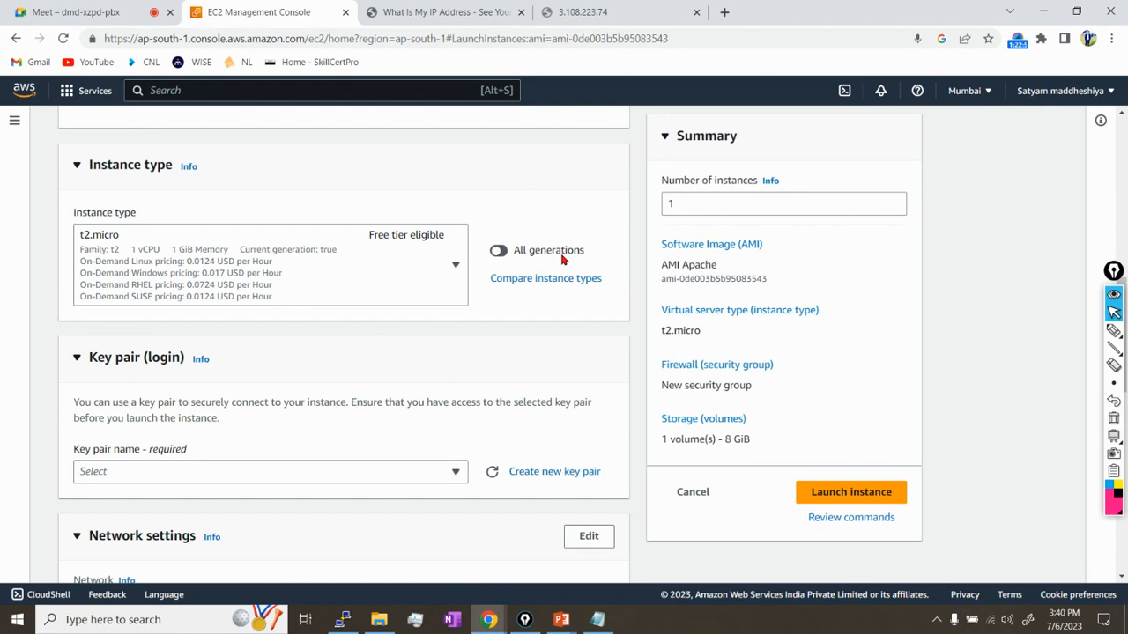
scroll(211, 323, "down", 6)
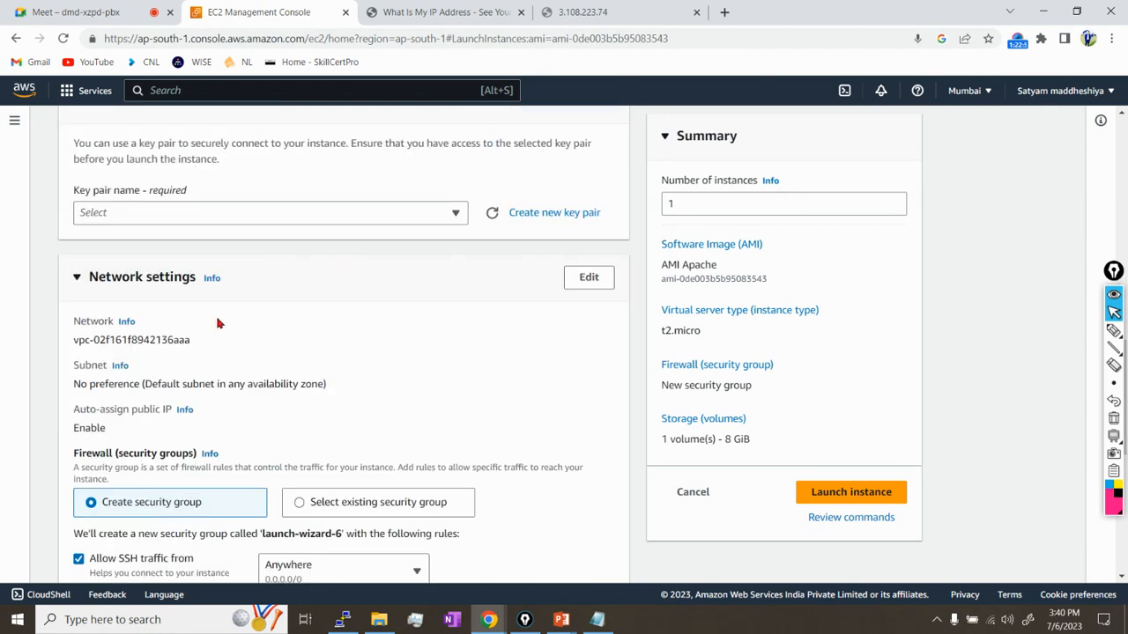
scroll(218, 323, "down", 3)
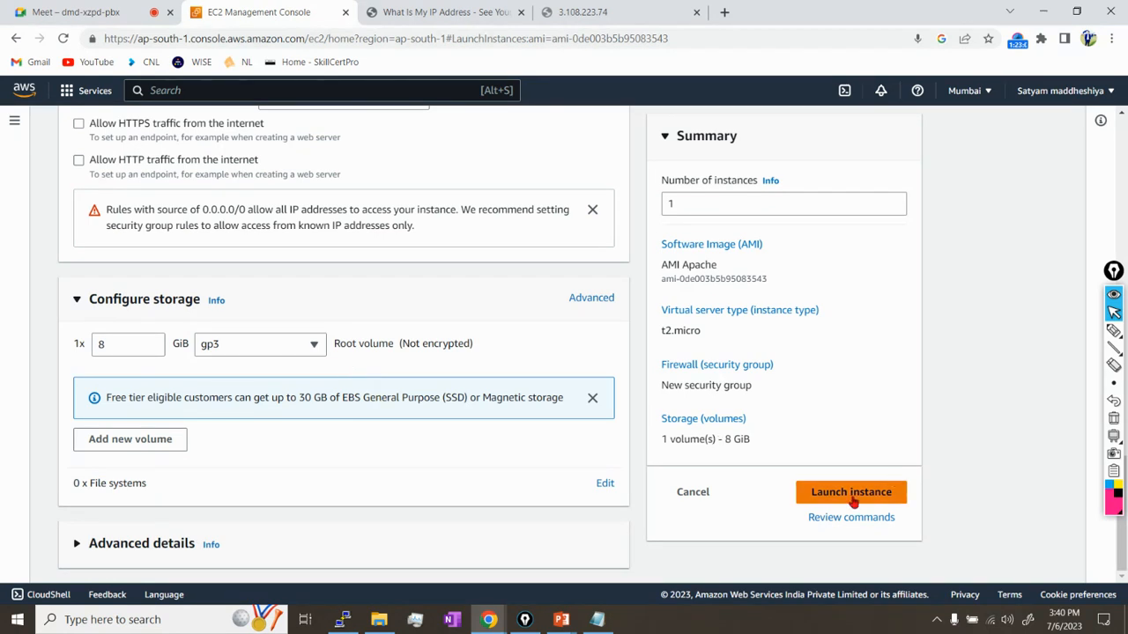
scroll(693, 498, "up", 6)
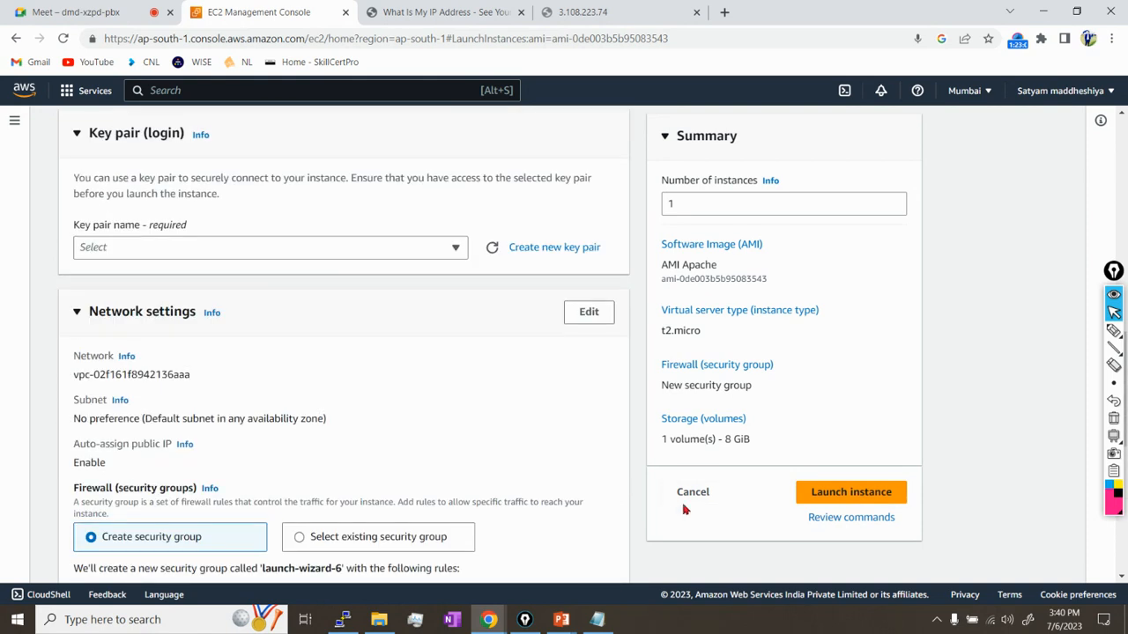
left_click(692, 495)
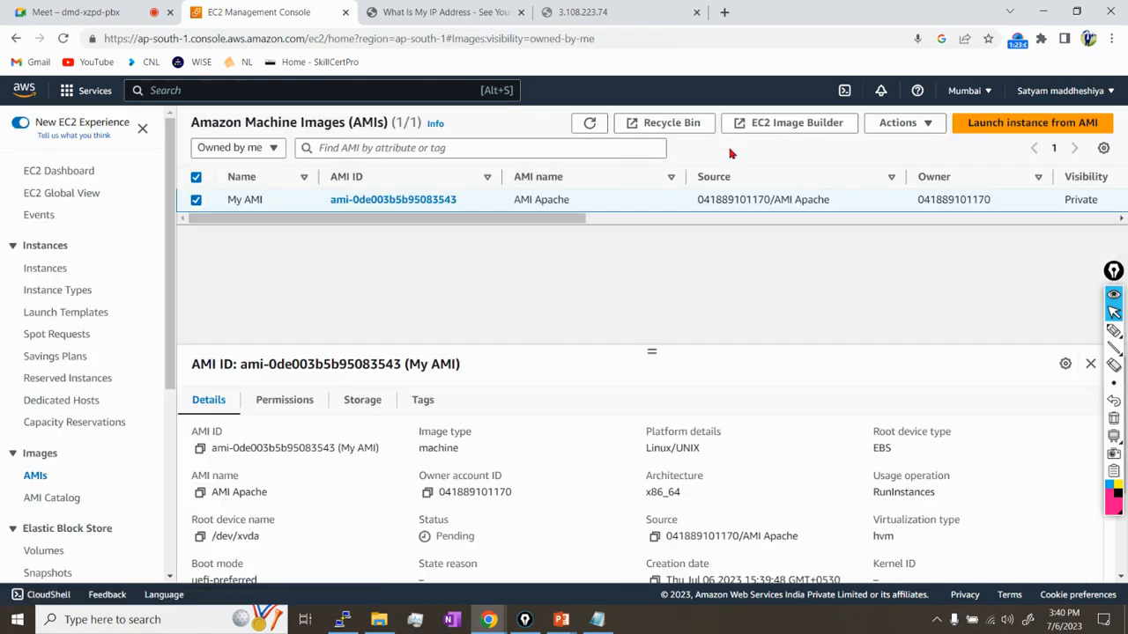
Open the permissions of My AMI and examine the Public and Private availability options and the shared accounts and organizations sections.
left_click(900, 126)
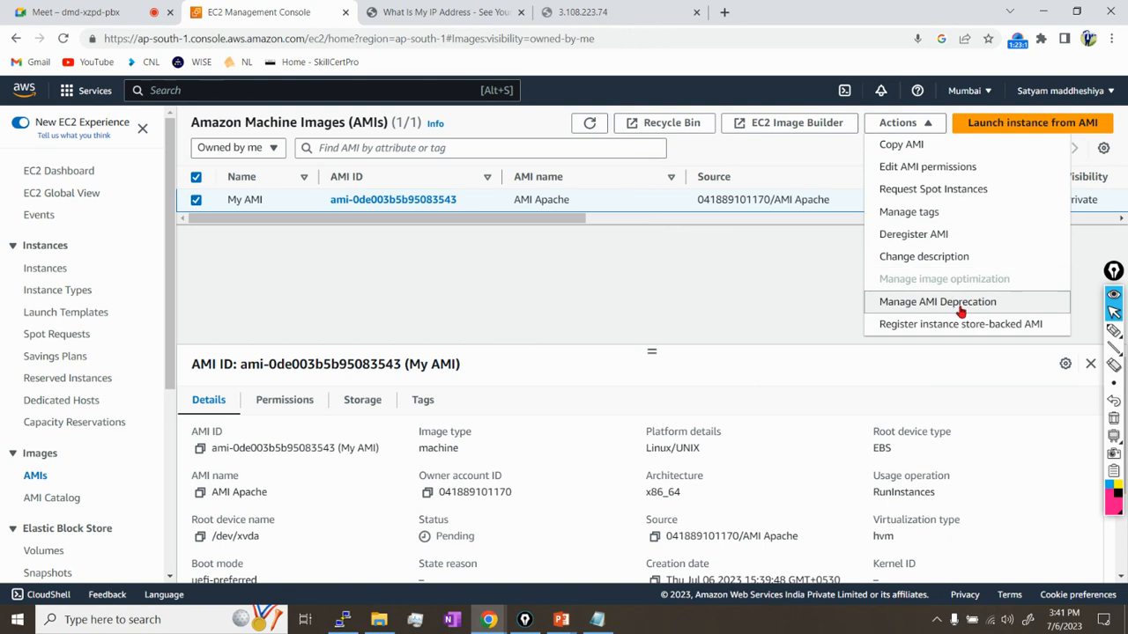
left_click(929, 168)
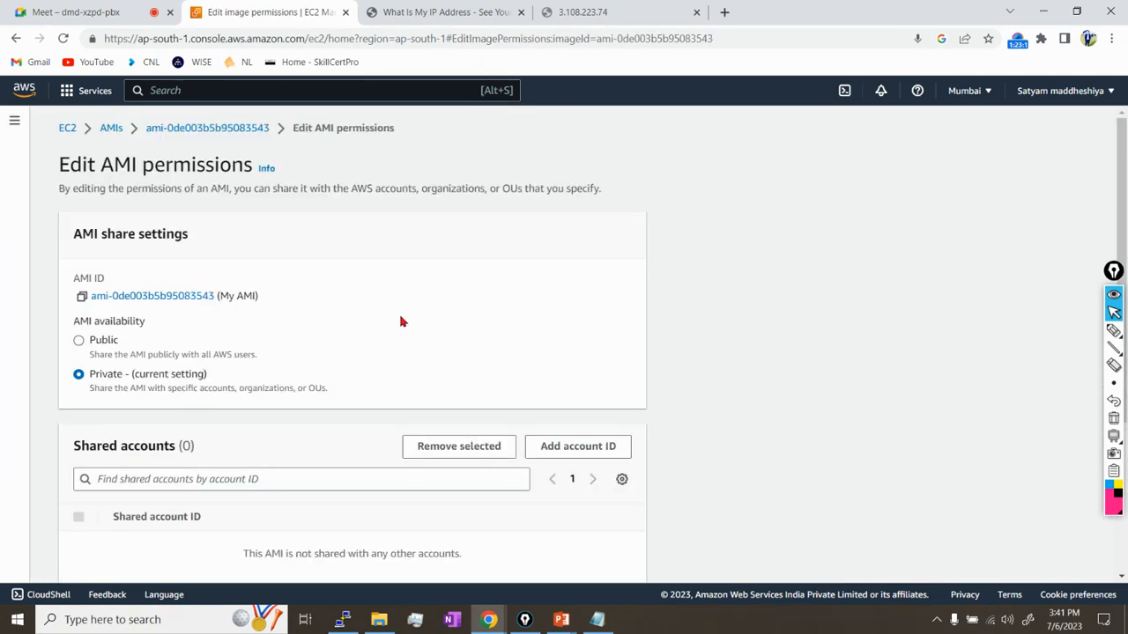
left_click_drag(71, 234, 196, 235)
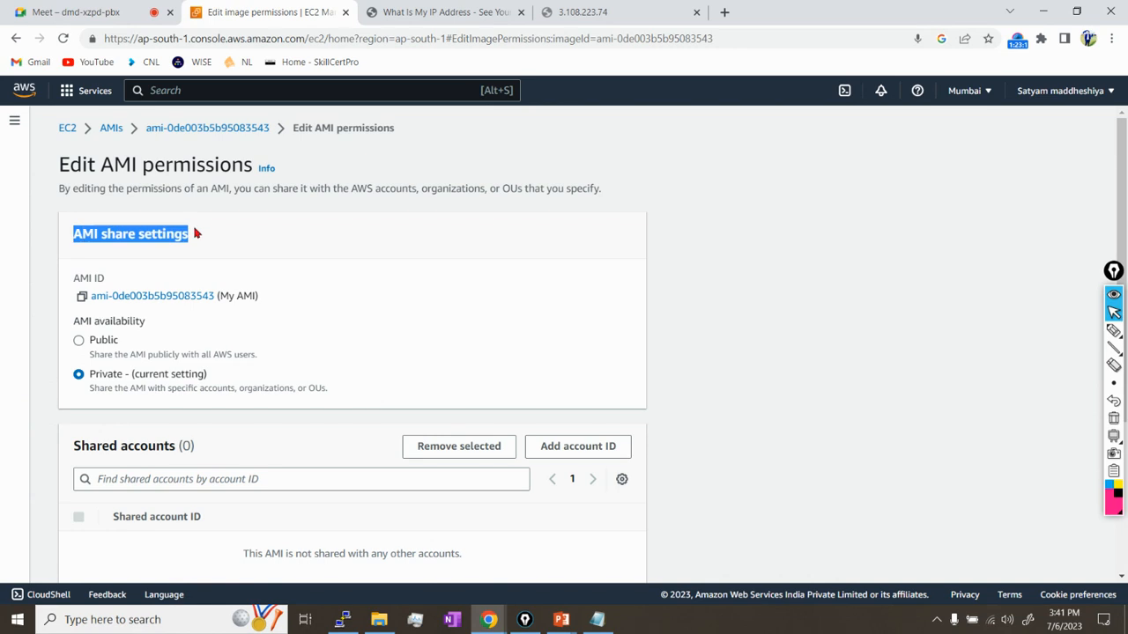
left_click(103, 342)
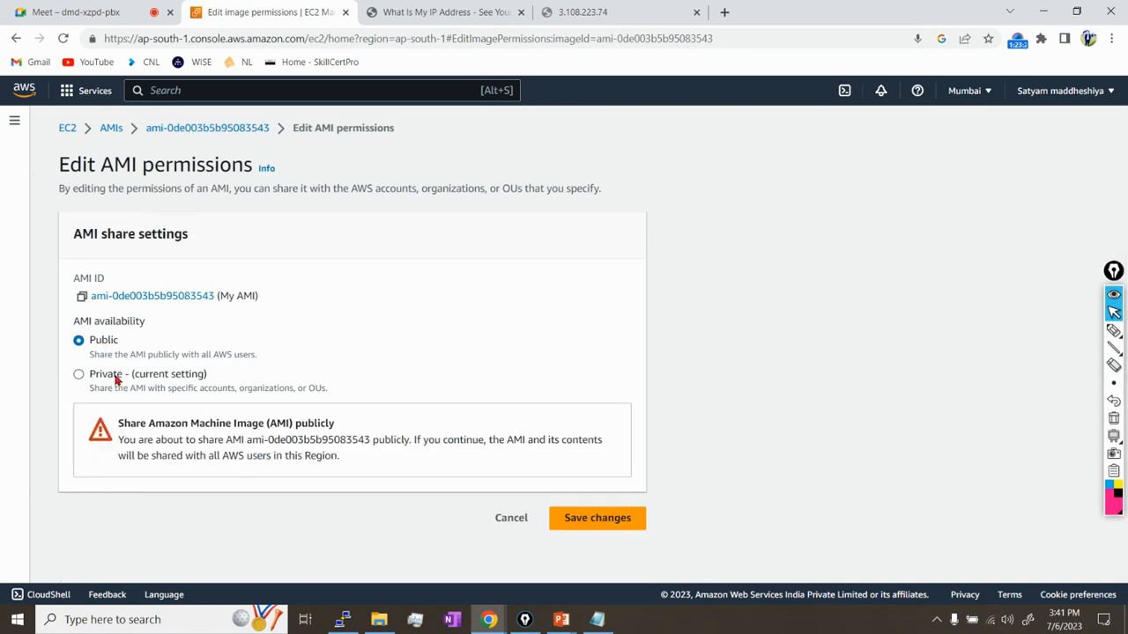
left_click(115, 377)
scroll(320, 373, "down", 3)
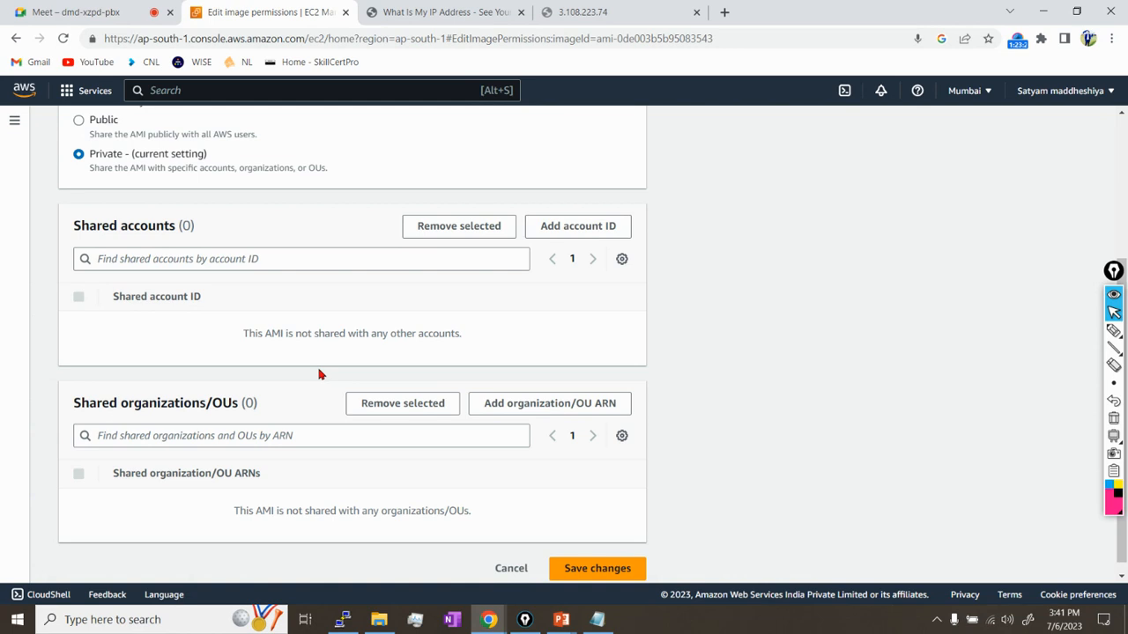
scroll(320, 373, "down", 1)
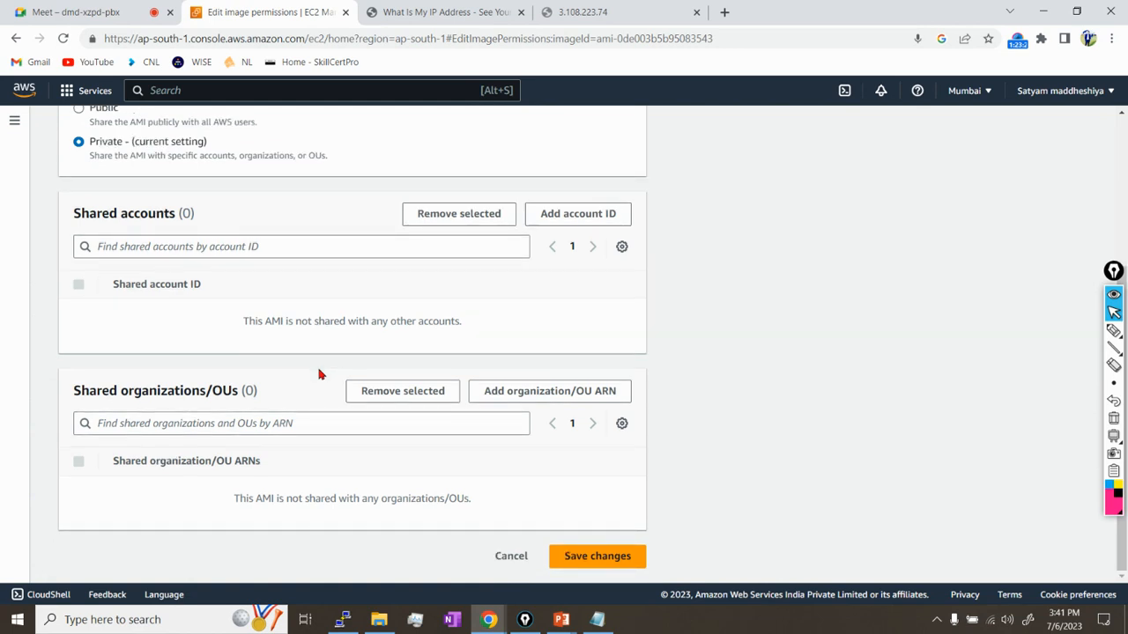
scroll(319, 373, "up", 3)
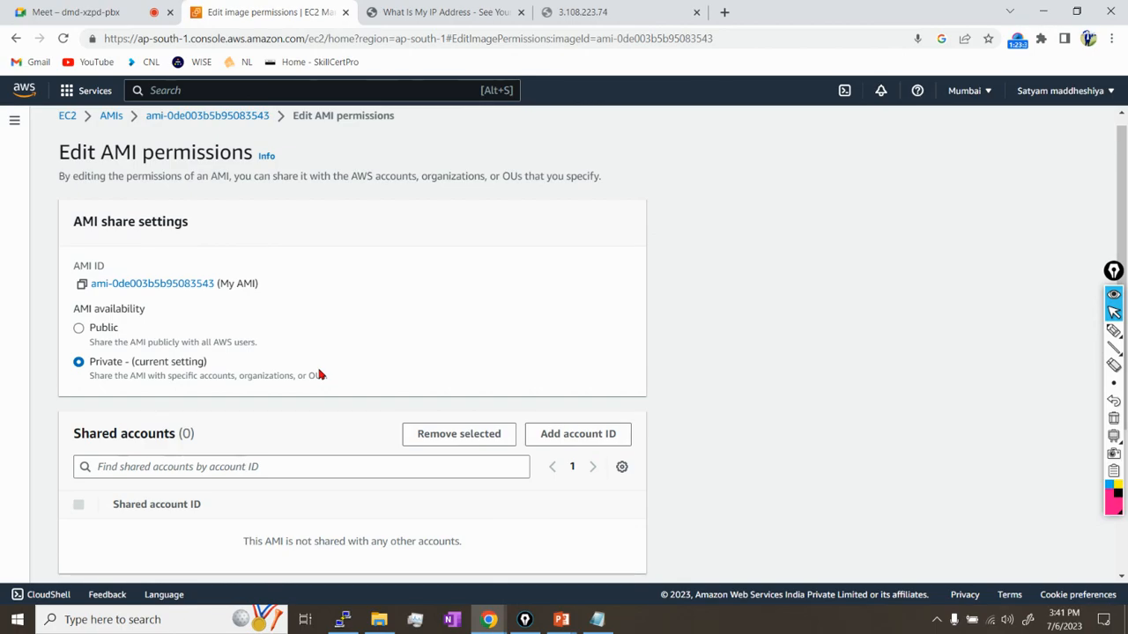
Choose Public availability for My AMI, cancel the permissions edit and refresh the list of owned AMIs.
left_click(103, 328)
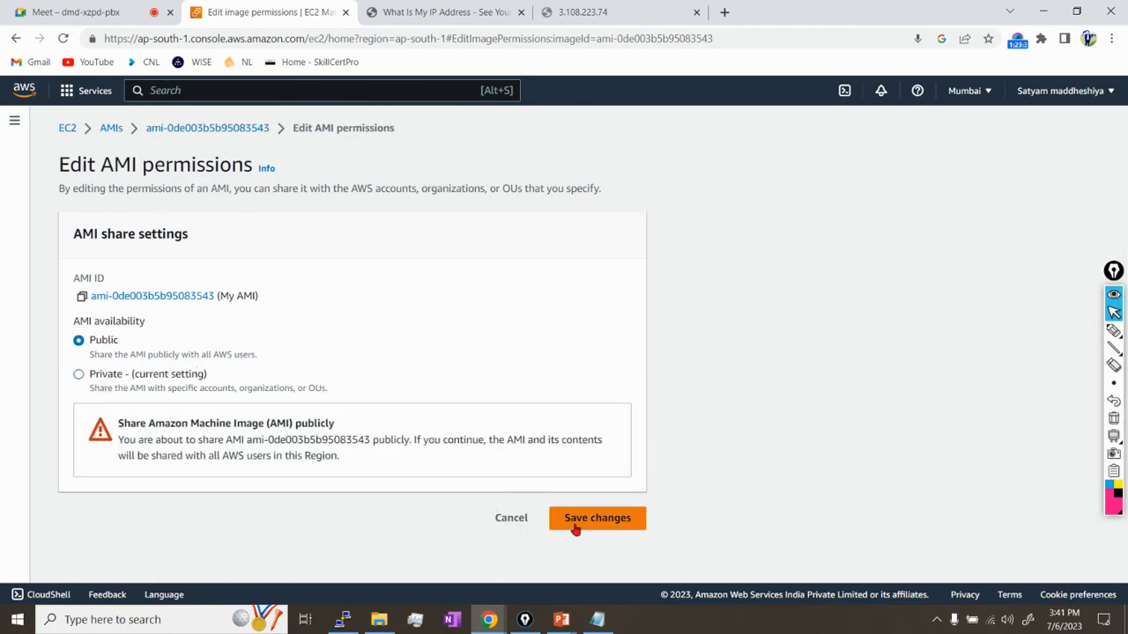
left_click(525, 524)
left_click(592, 124)
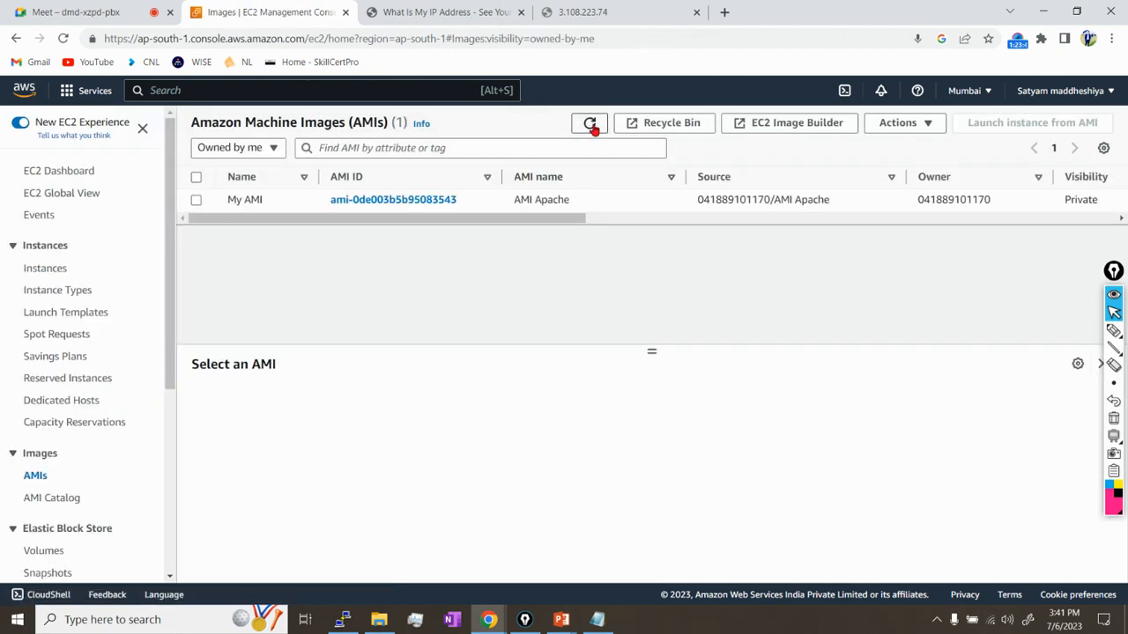
left_click_drag(544, 217, 286, 231)
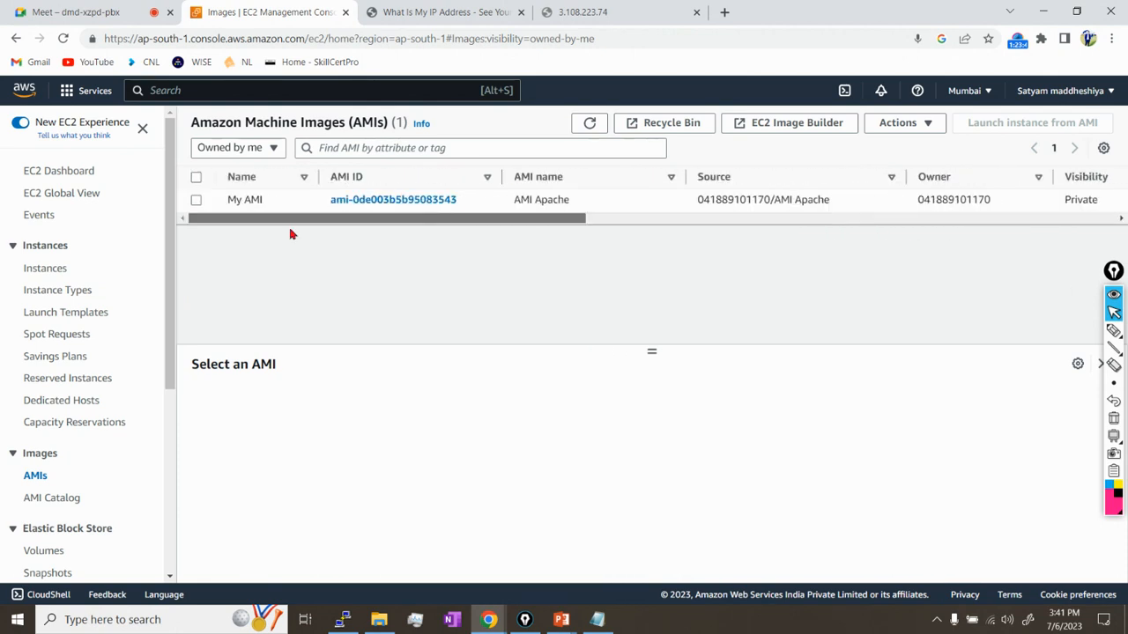
left_click(590, 125)
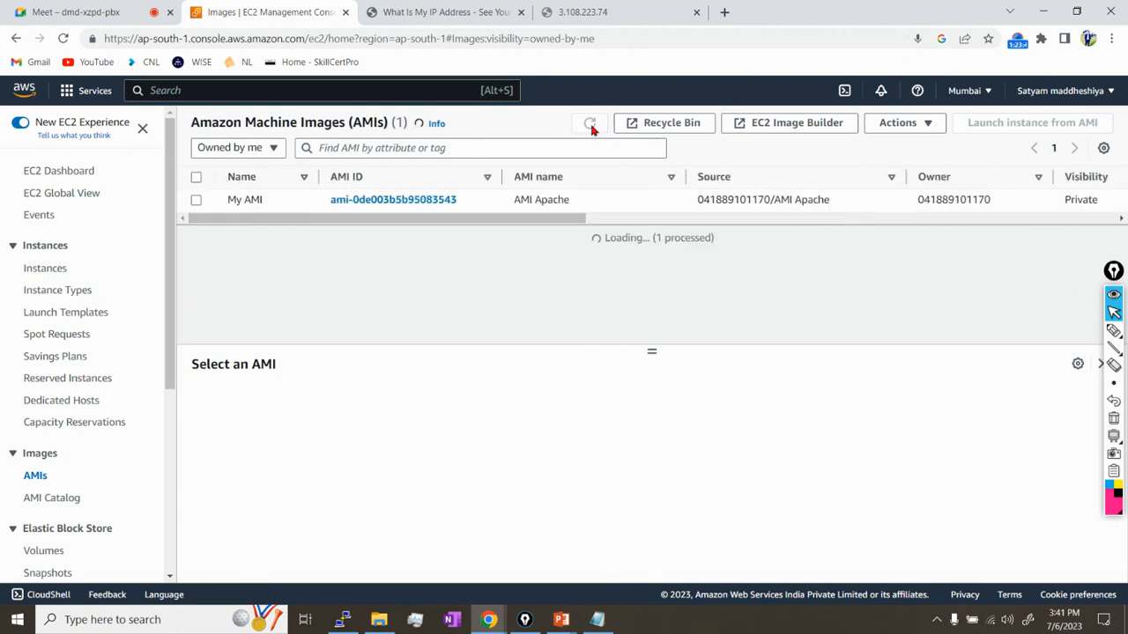
Start a copy of My AMI with Europe (Ireland) as the destination Region, cancel it and return to the AMI list.
left_click(253, 203)
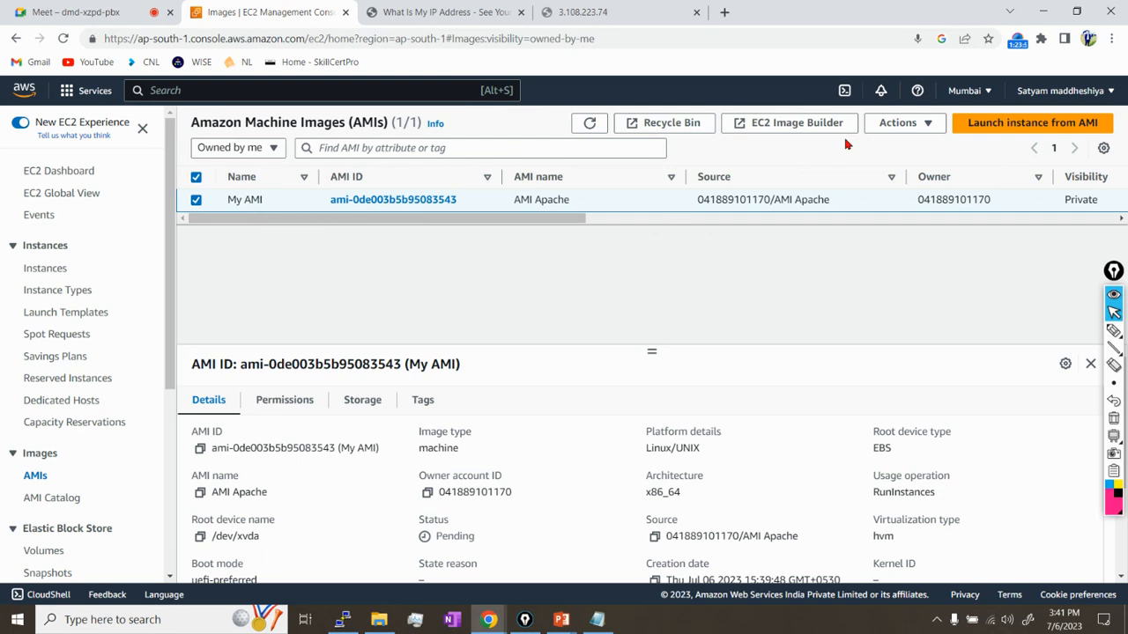
left_click(899, 125)
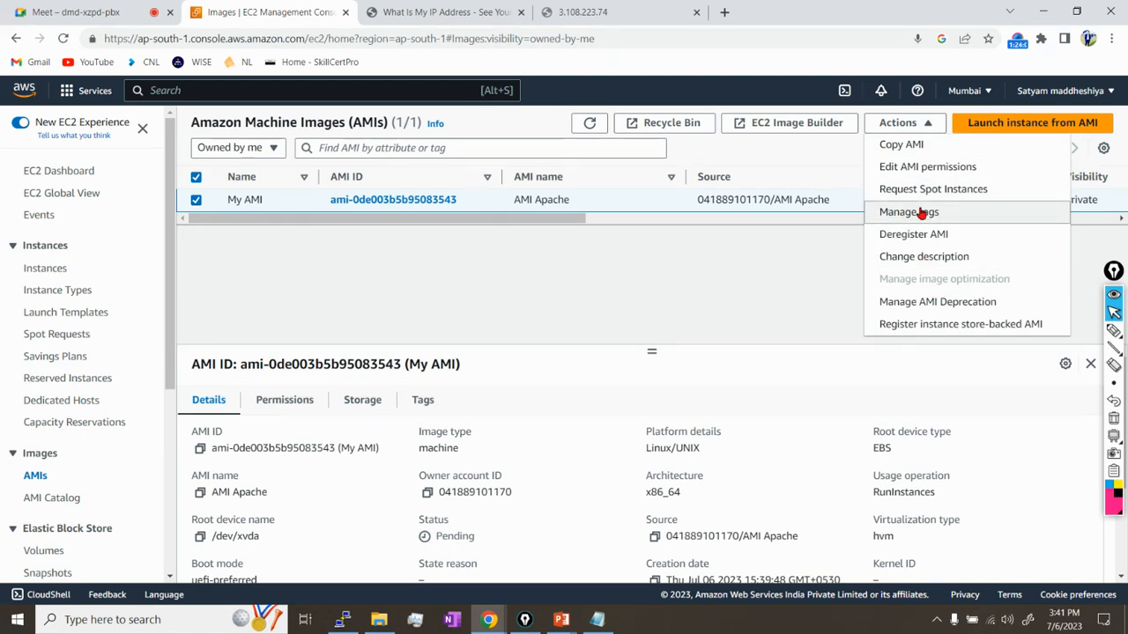
left_click(911, 150)
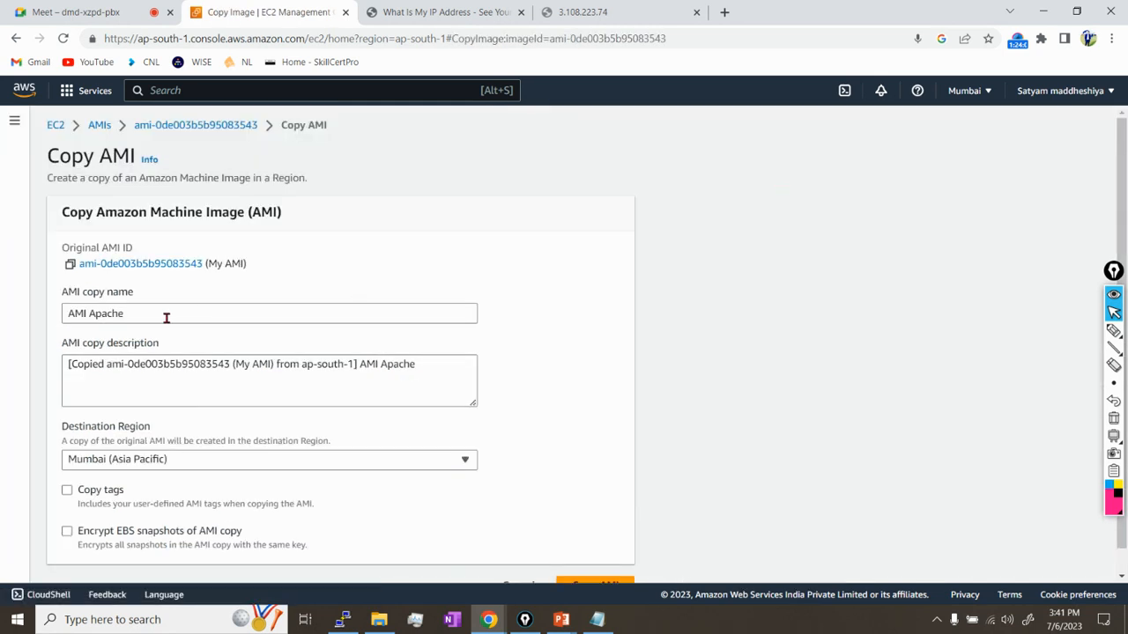
scroll(166, 318, "down", 1)
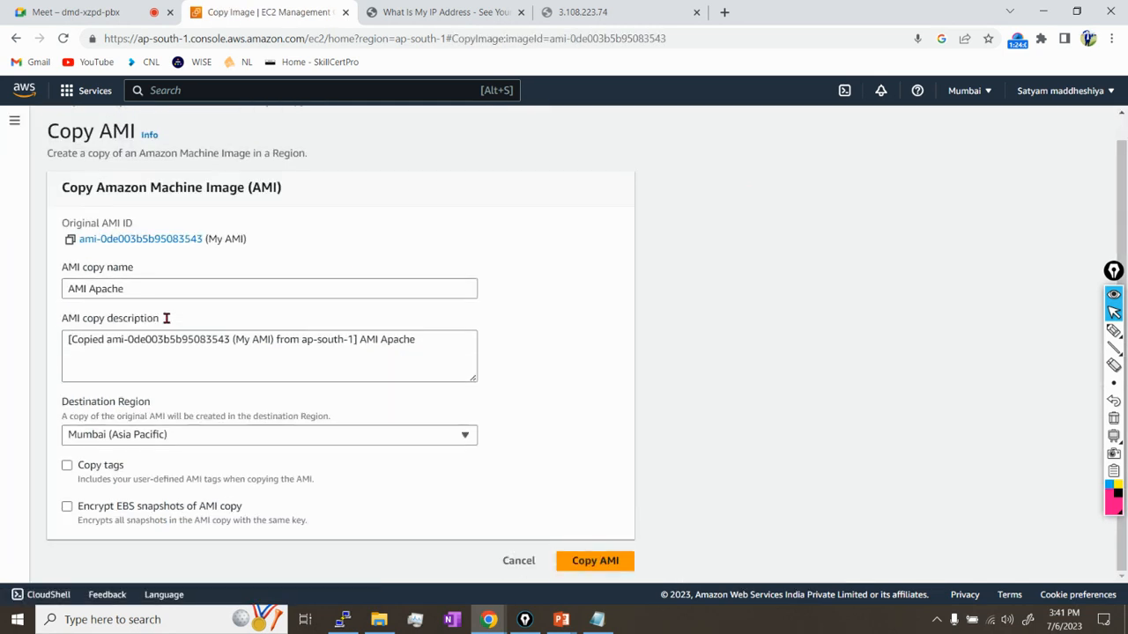
left_click(155, 441)
scroll(309, 320, "down", 2)
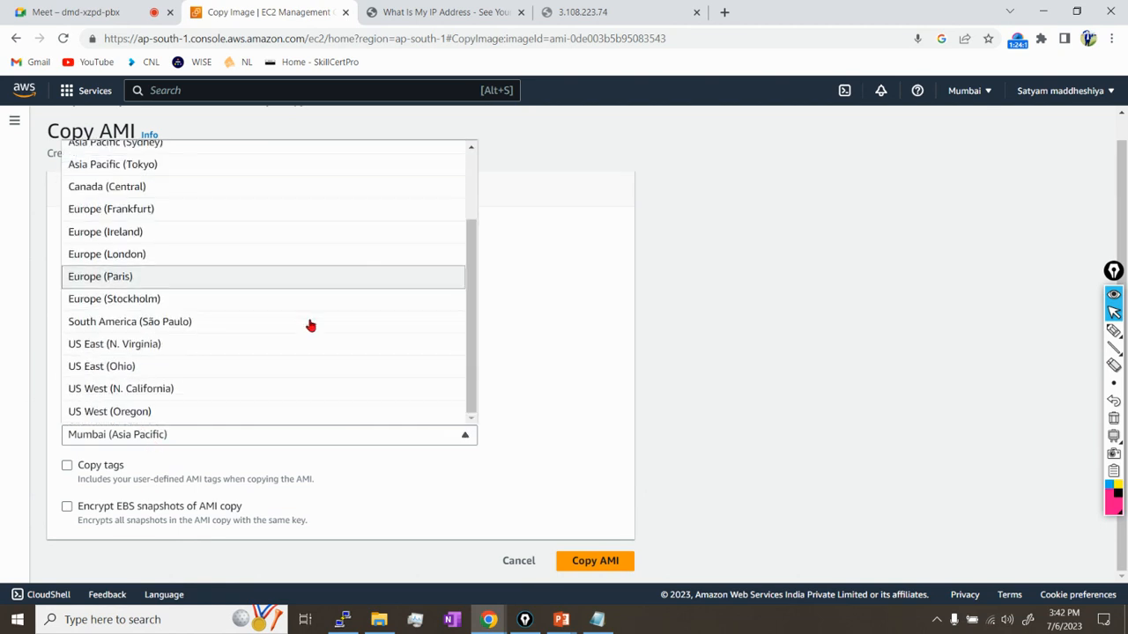
scroll(309, 320, "up", 2)
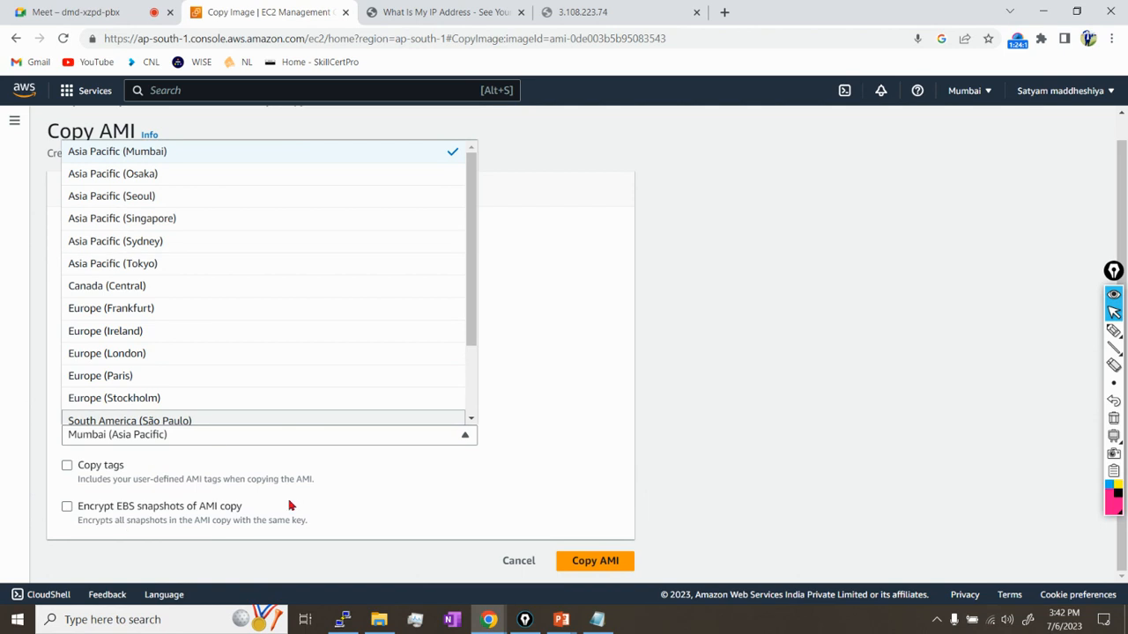
left_click(264, 332)
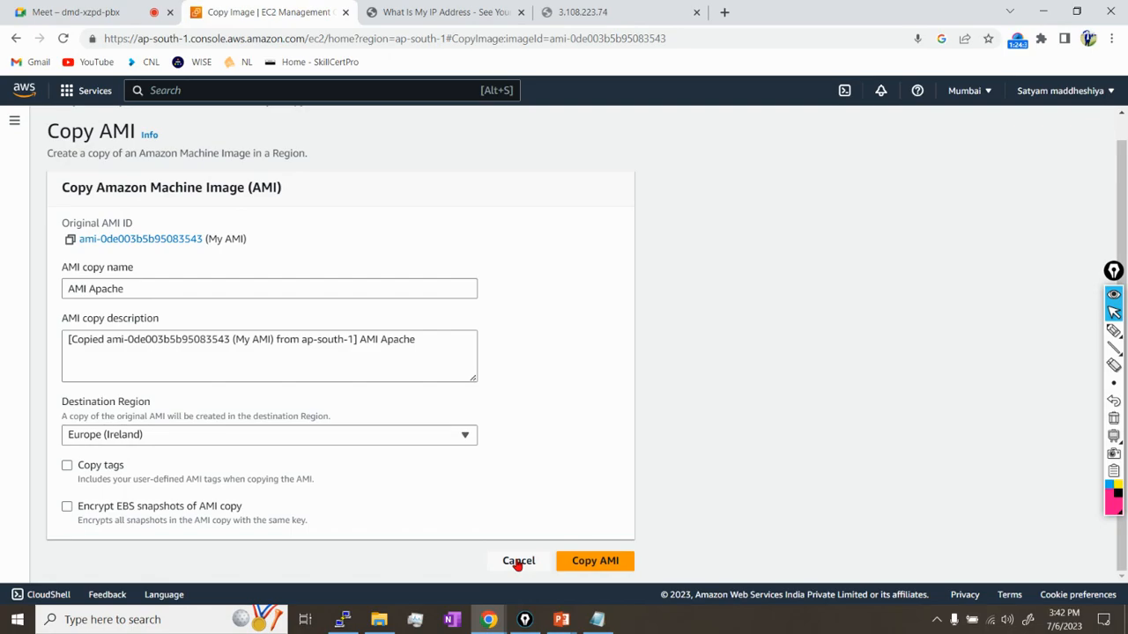
left_click(518, 561)
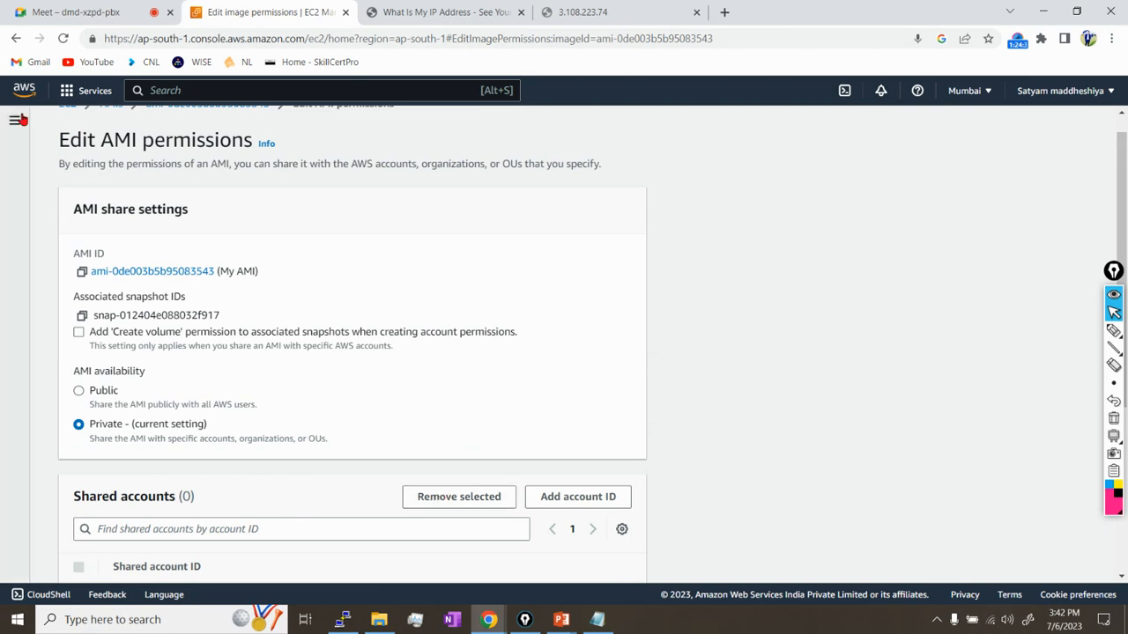
left_click(17, 40)
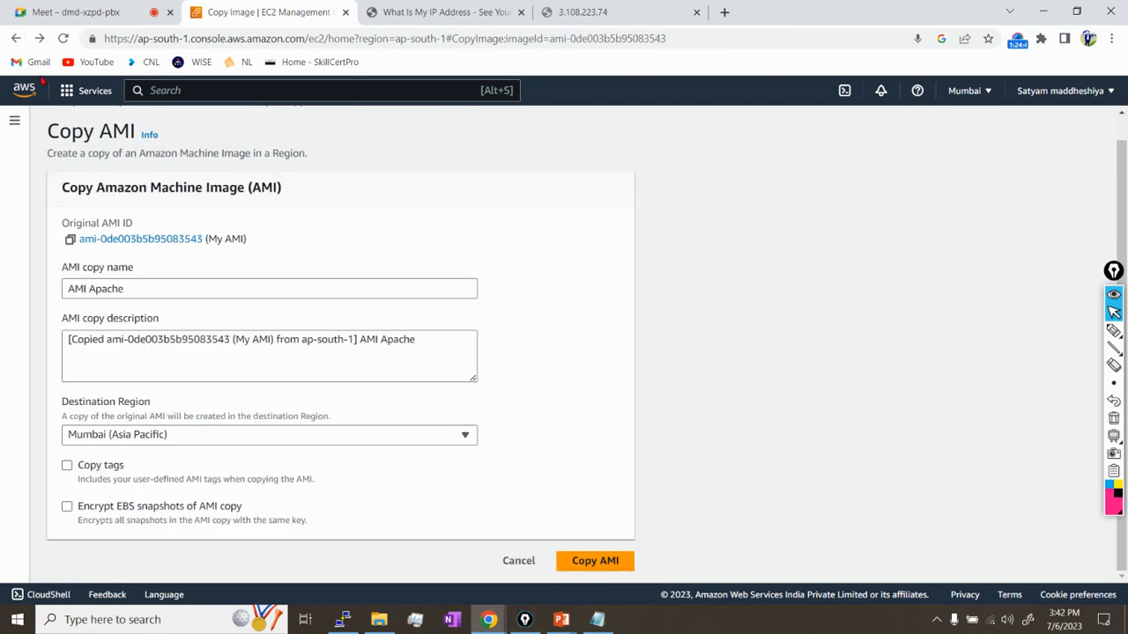
left_click(16, 40)
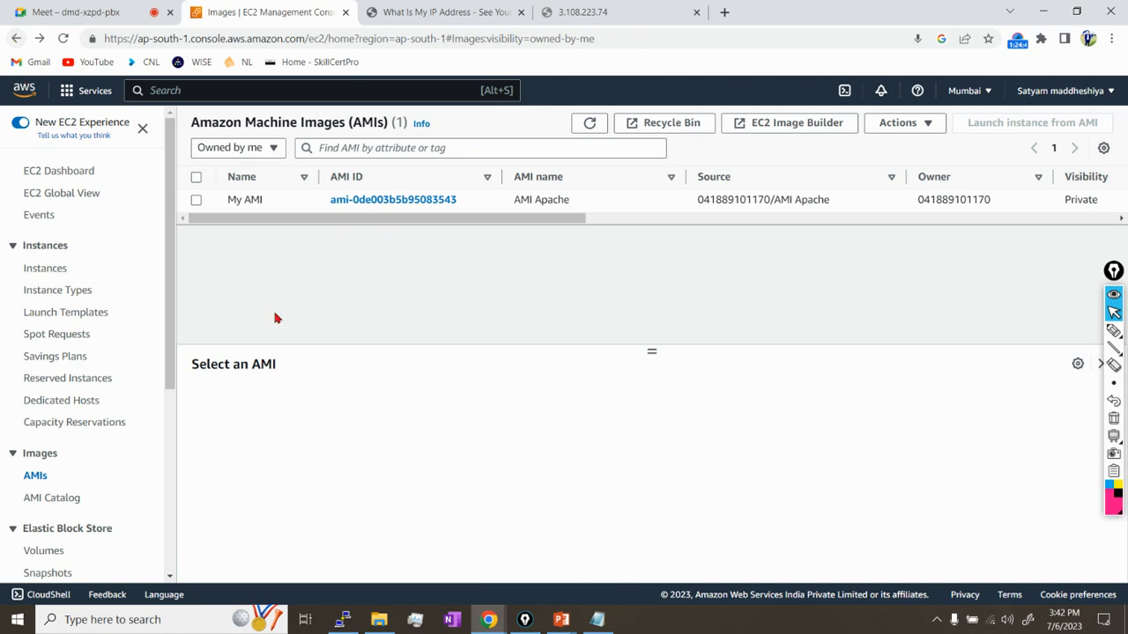
Examine the available instance settings for Window_Server in the instances list and clear its selection.
left_click(48, 268)
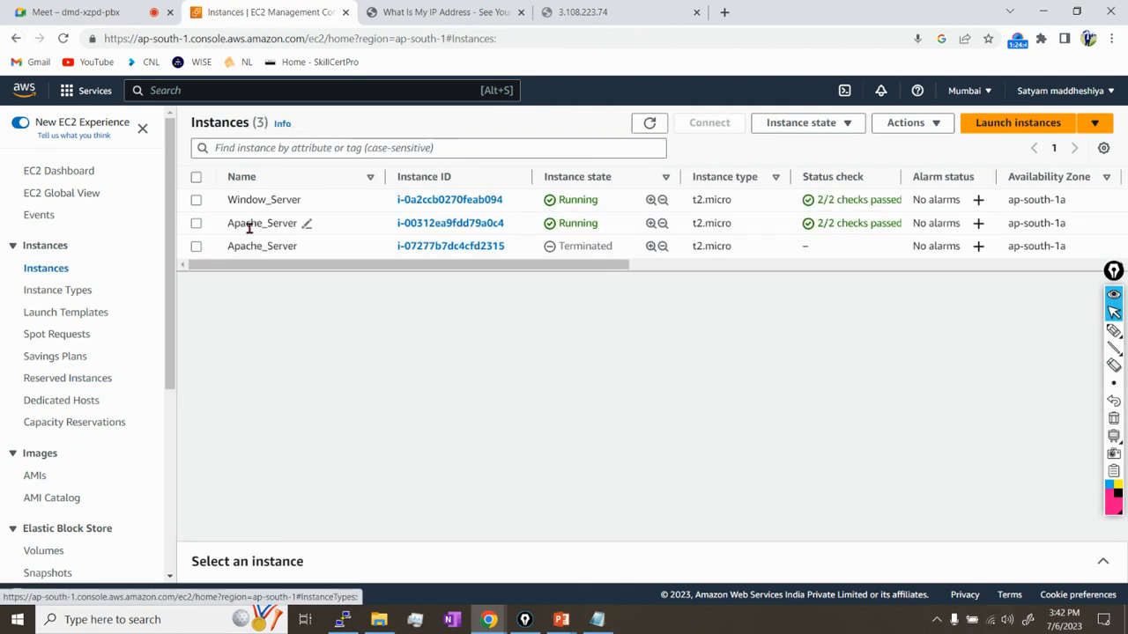
left_click(195, 200)
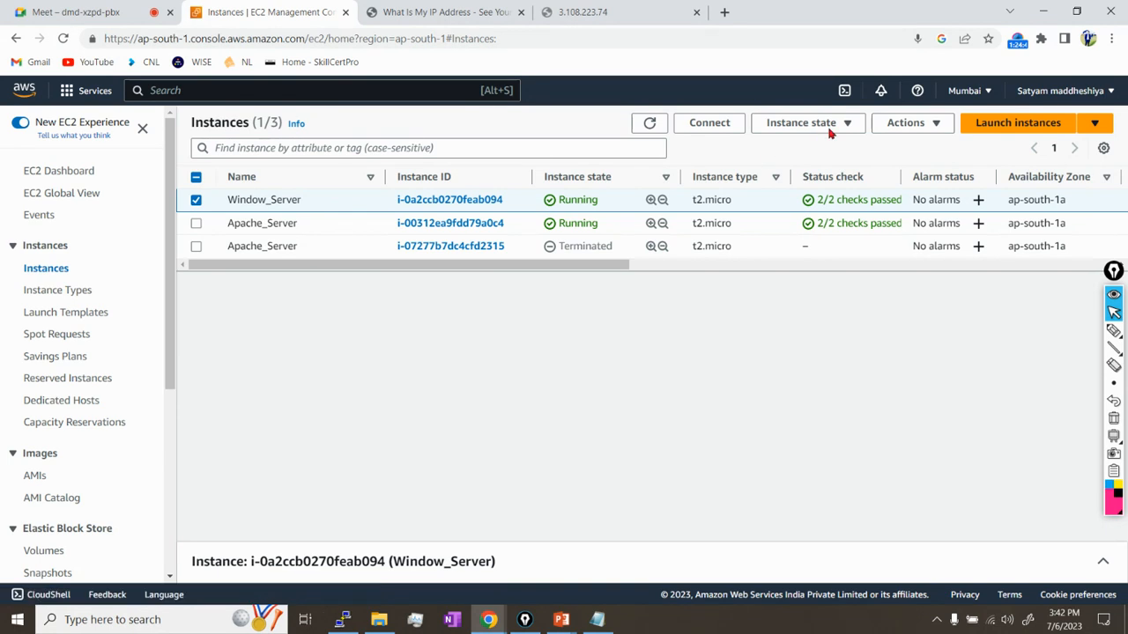
left_click(926, 122)
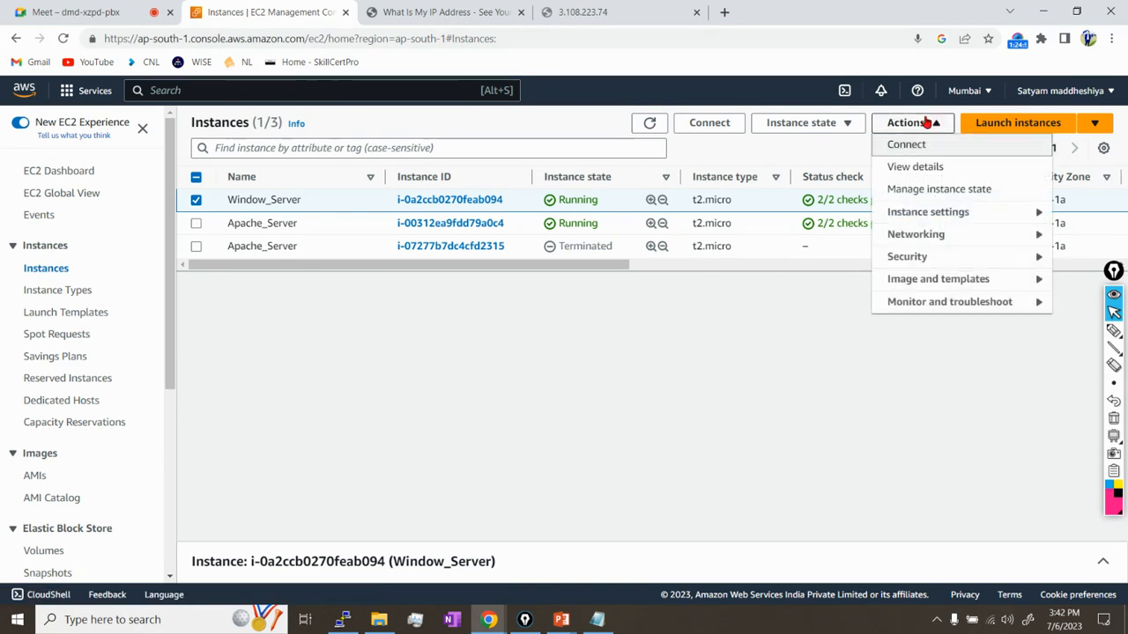
left_click(960, 220)
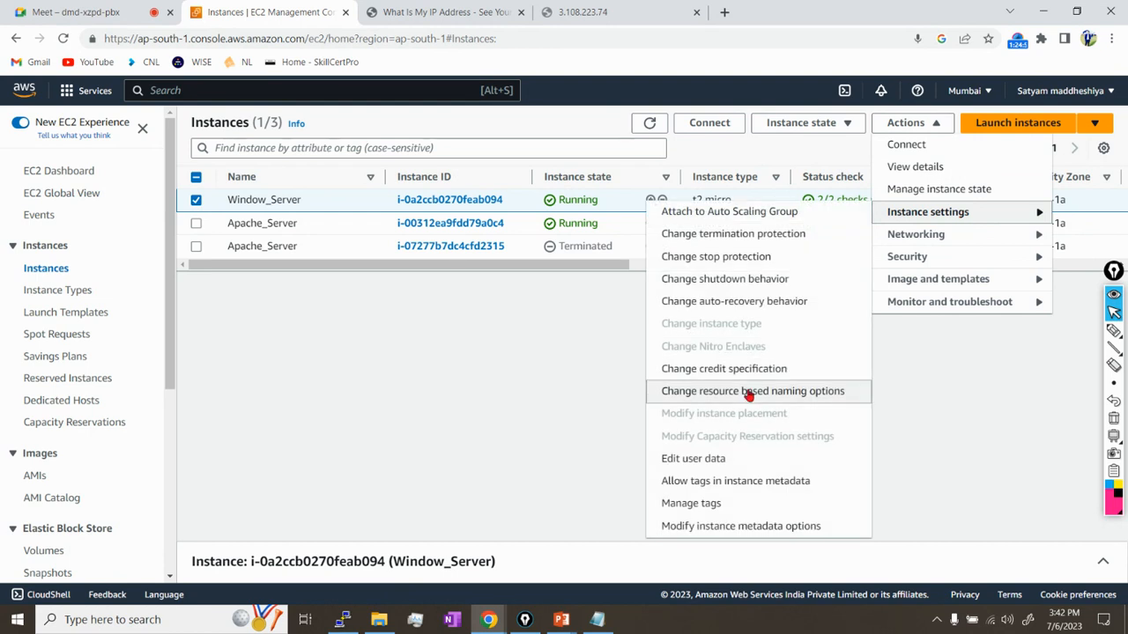
left_click(553, 408)
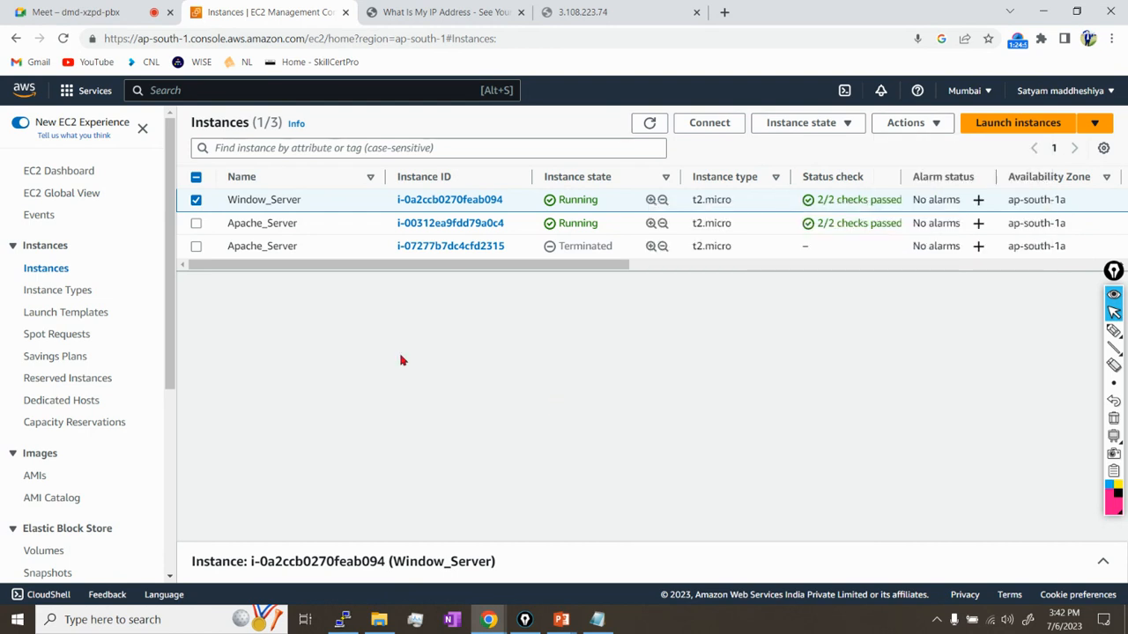
left_click(196, 201)
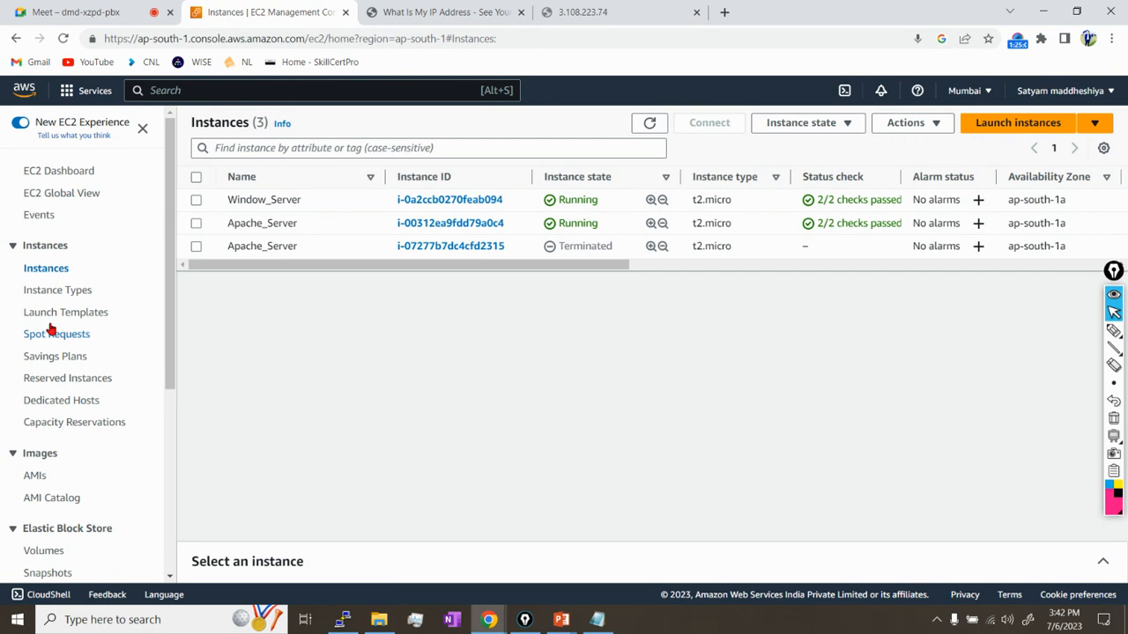
Create a snapshot of the 30 GiB gp2 volume with the description Mysnapshot.
scroll(70, 340, "down", 2)
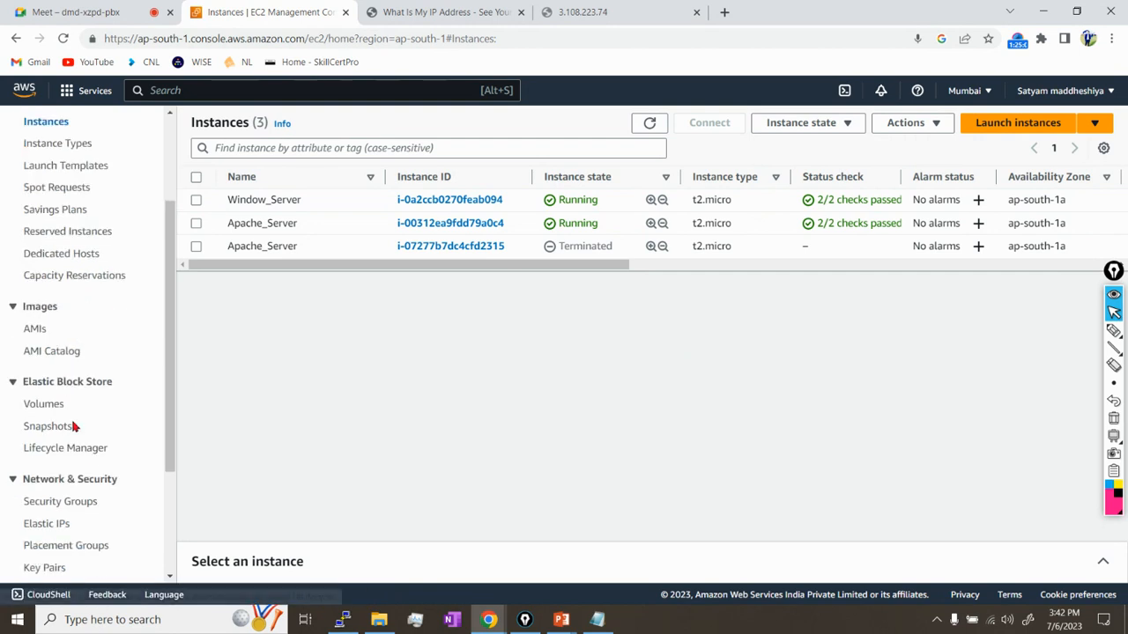
left_click(44, 405)
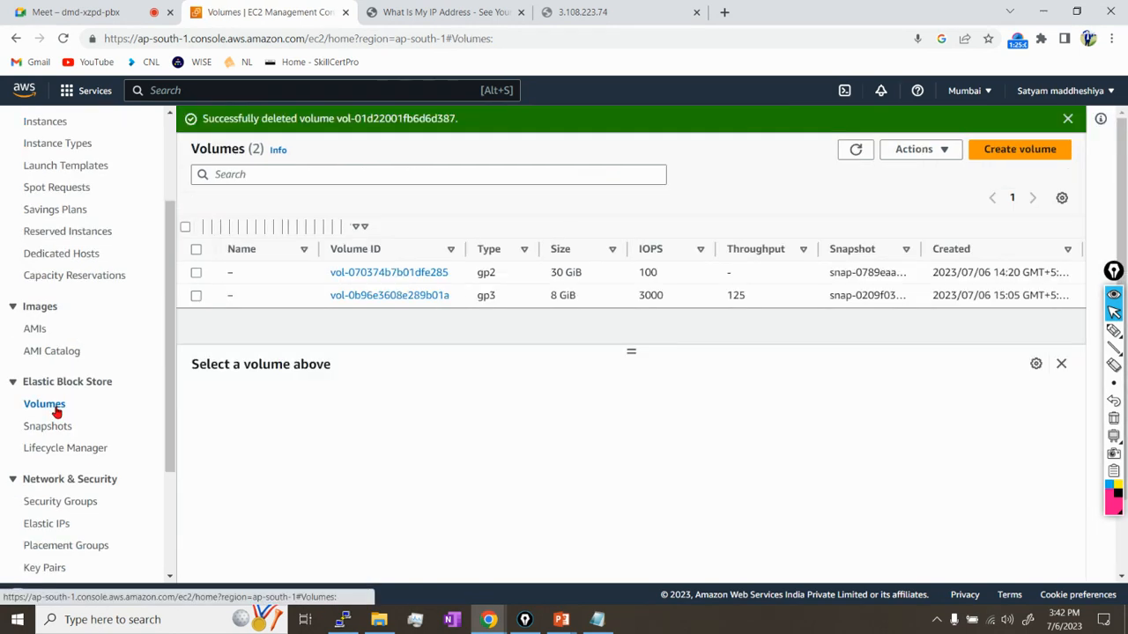
left_click(195, 227)
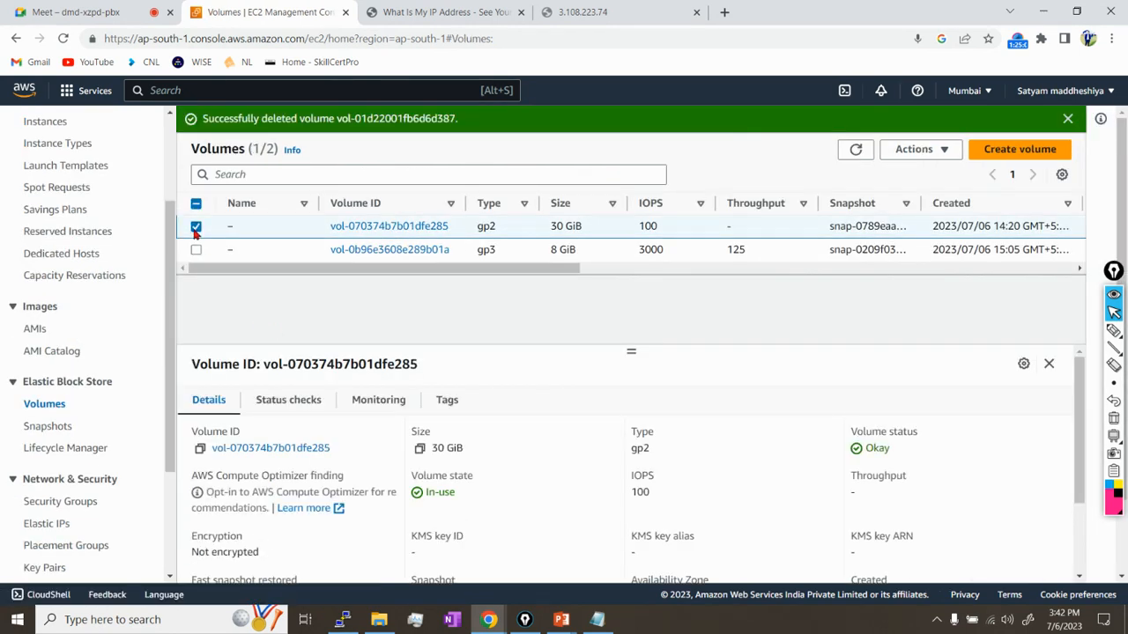
left_click(934, 155)
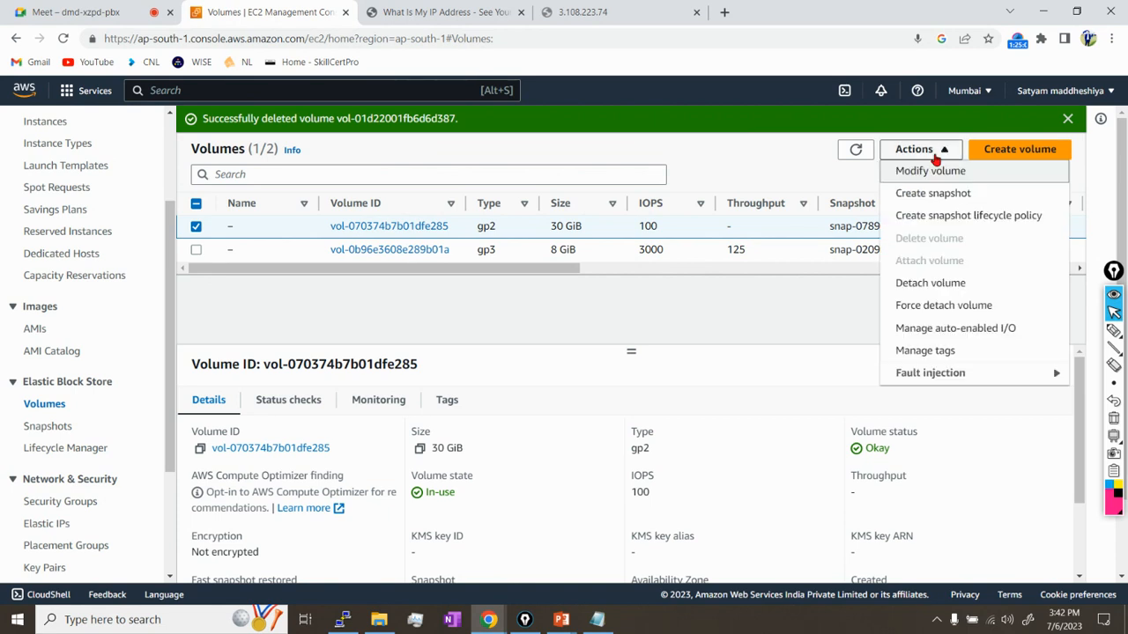
left_click(944, 205)
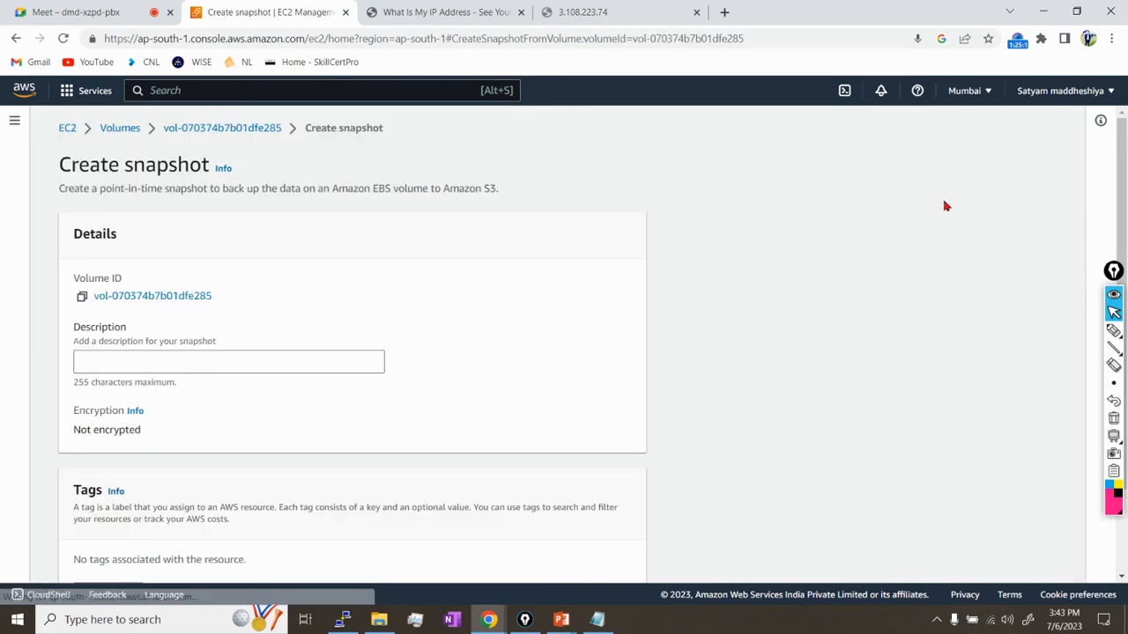
left_click(227, 359)
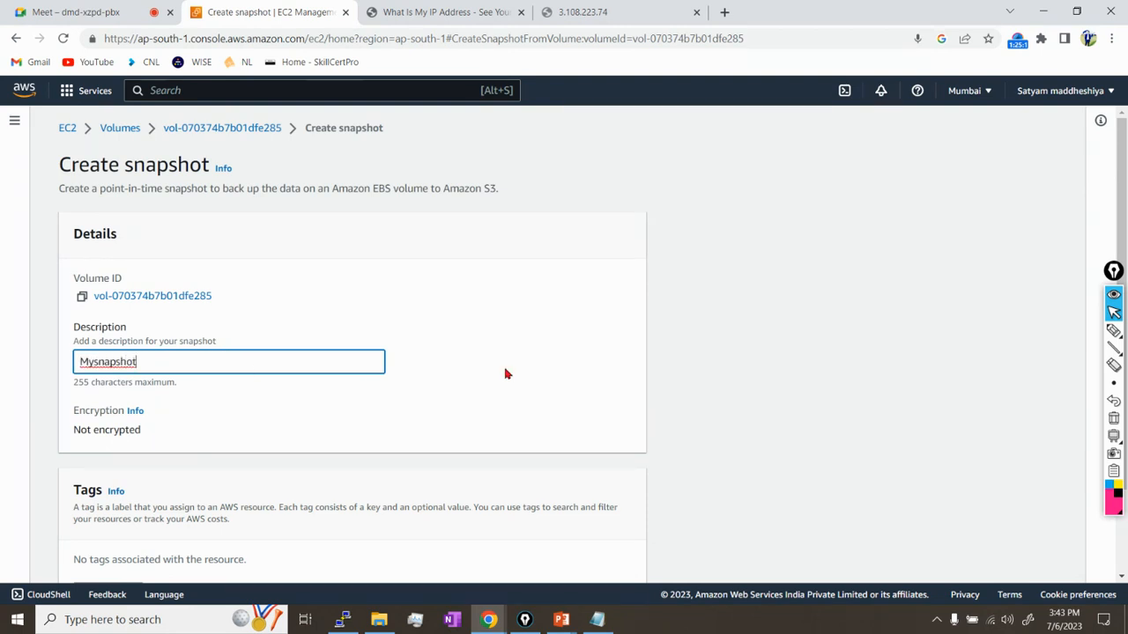
left_click_drag(502, 375, 499, 364)
scroll(537, 434, "down", 2)
left_click(604, 555)
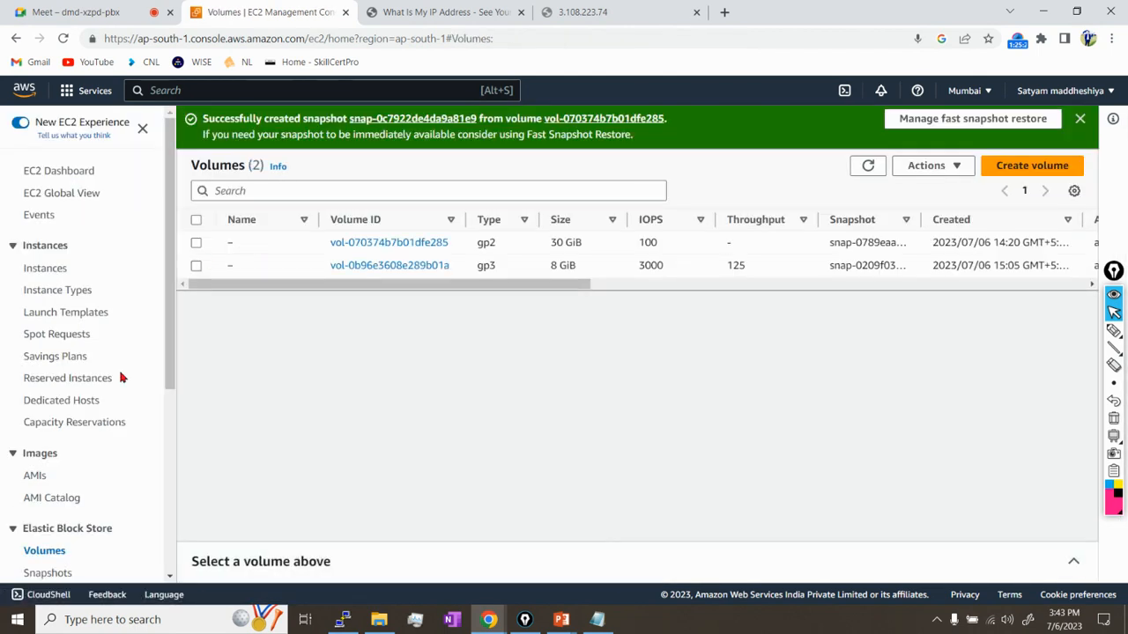
Open and refresh the snapshots list, and compare it with the volumes list.
left_click(47, 573)
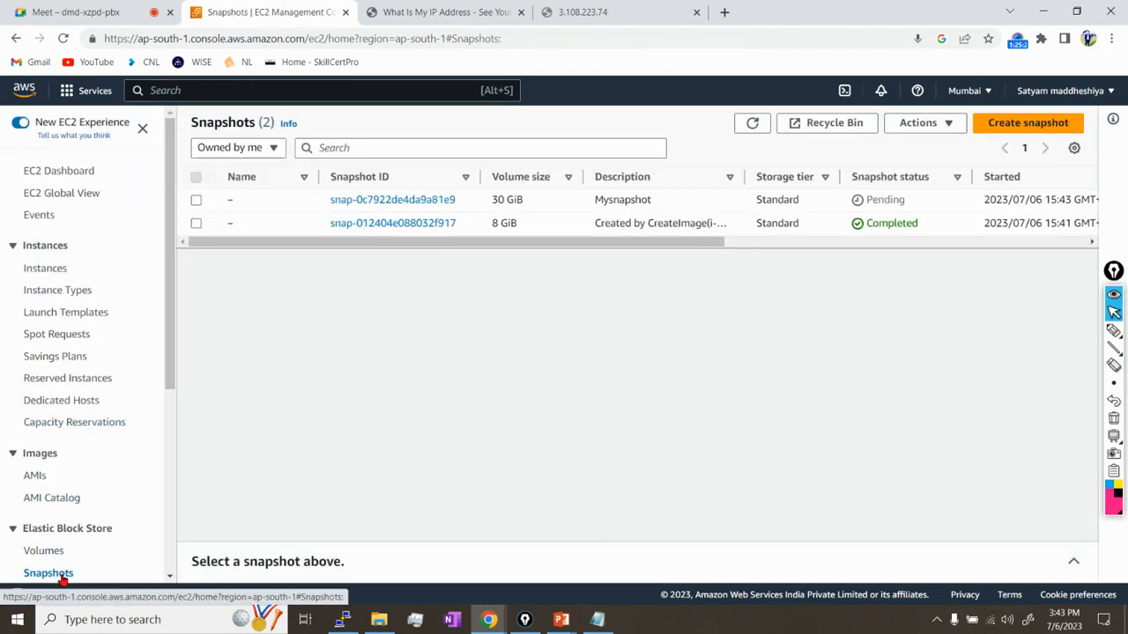
left_click(763, 125)
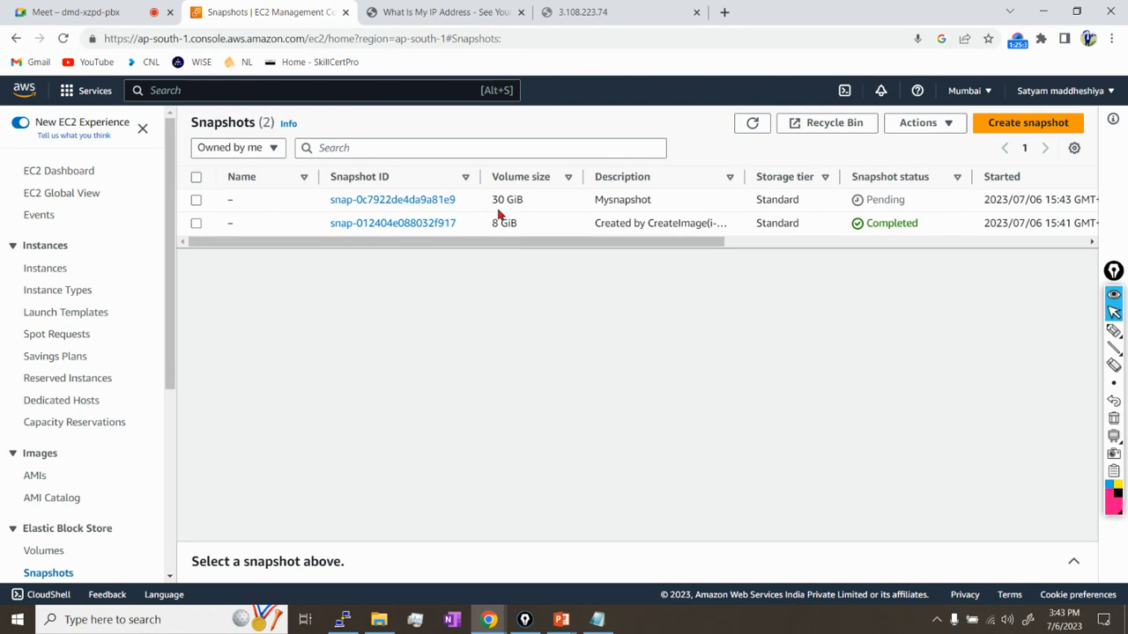
left_click(50, 552)
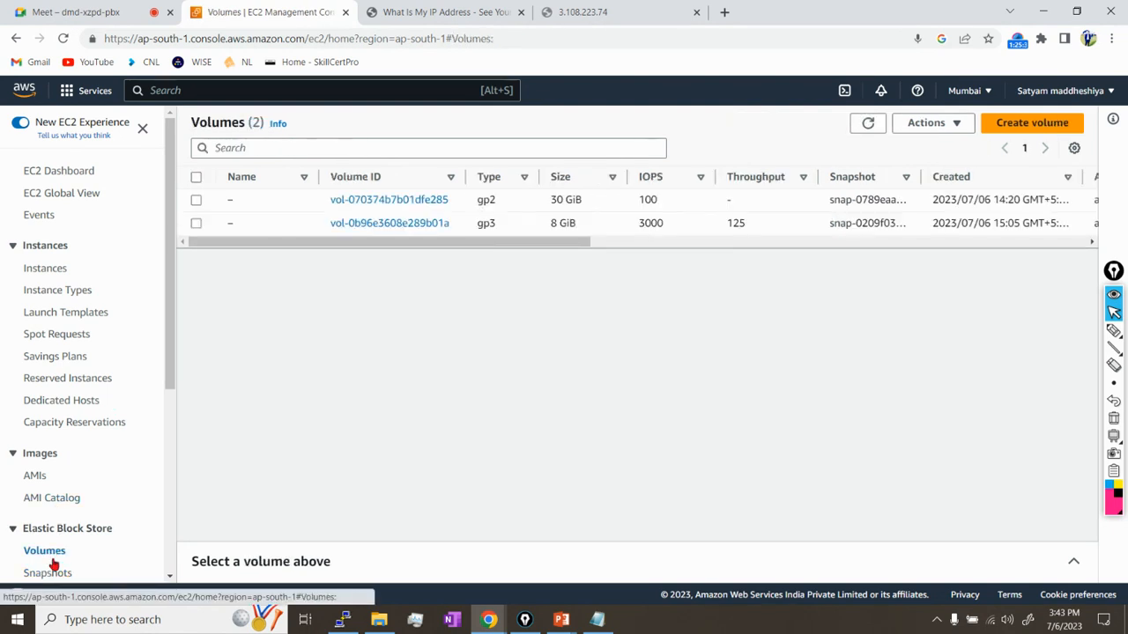
left_click(60, 574)
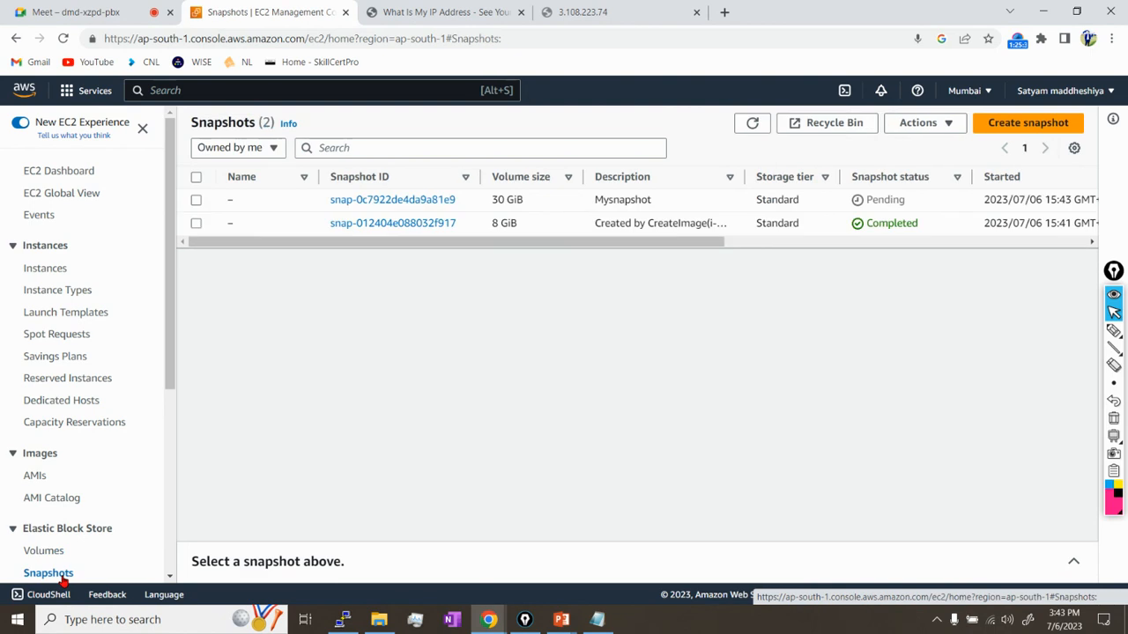
View the details of the 8 GiB snapshot and of Mysnapshot, refresh the list and select Mysnapshot again.
left_click(197, 224)
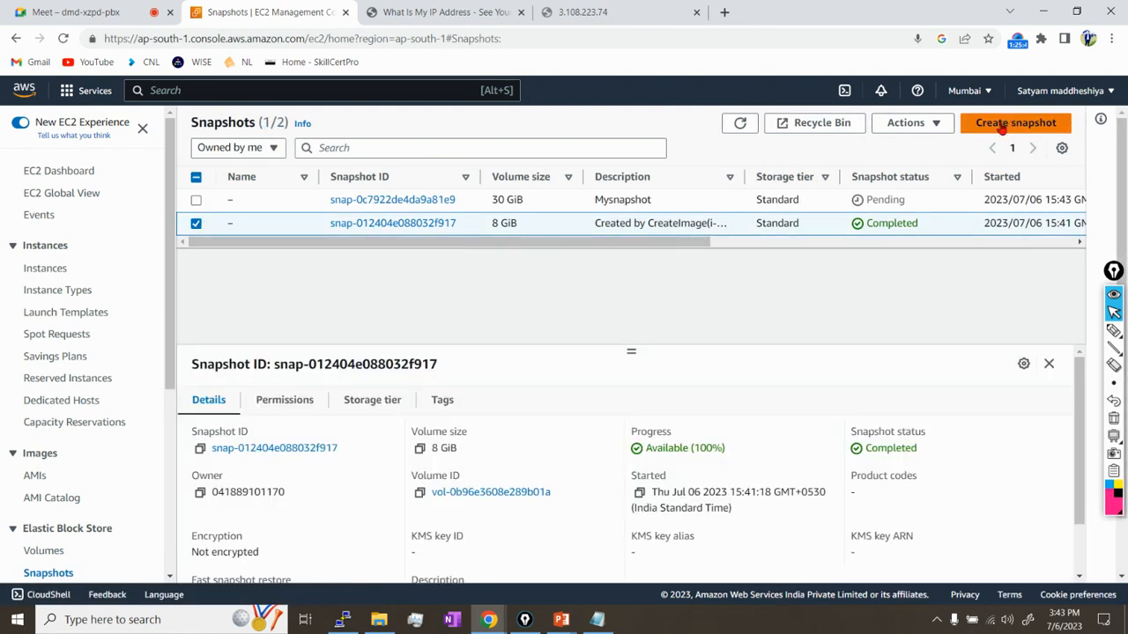
left_click(196, 224)
left_click(197, 201)
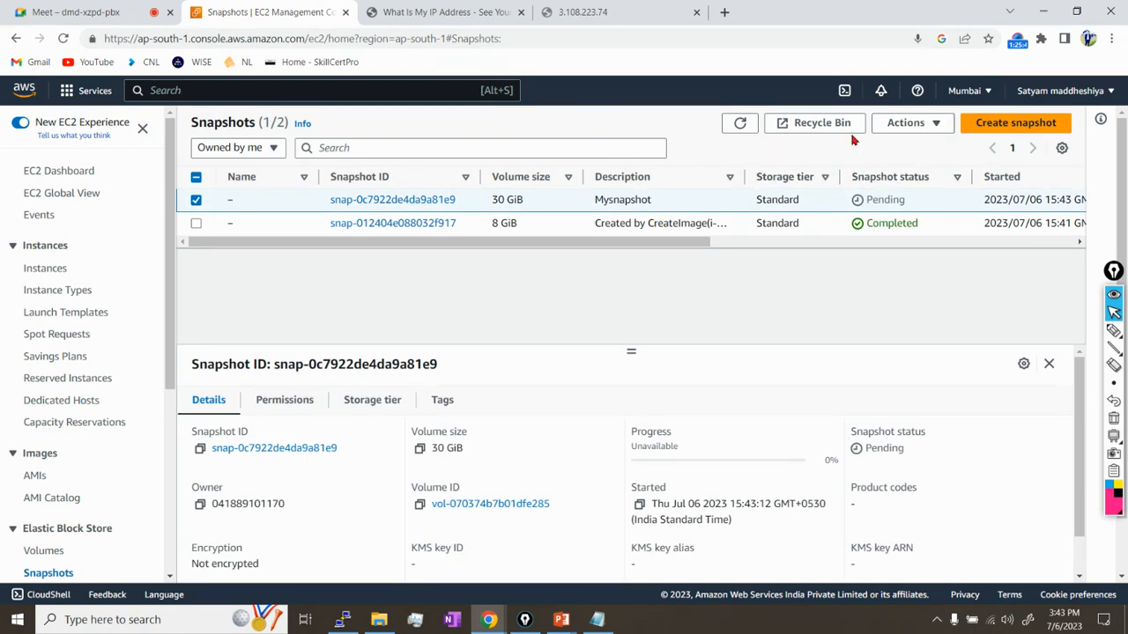
left_click(740, 123)
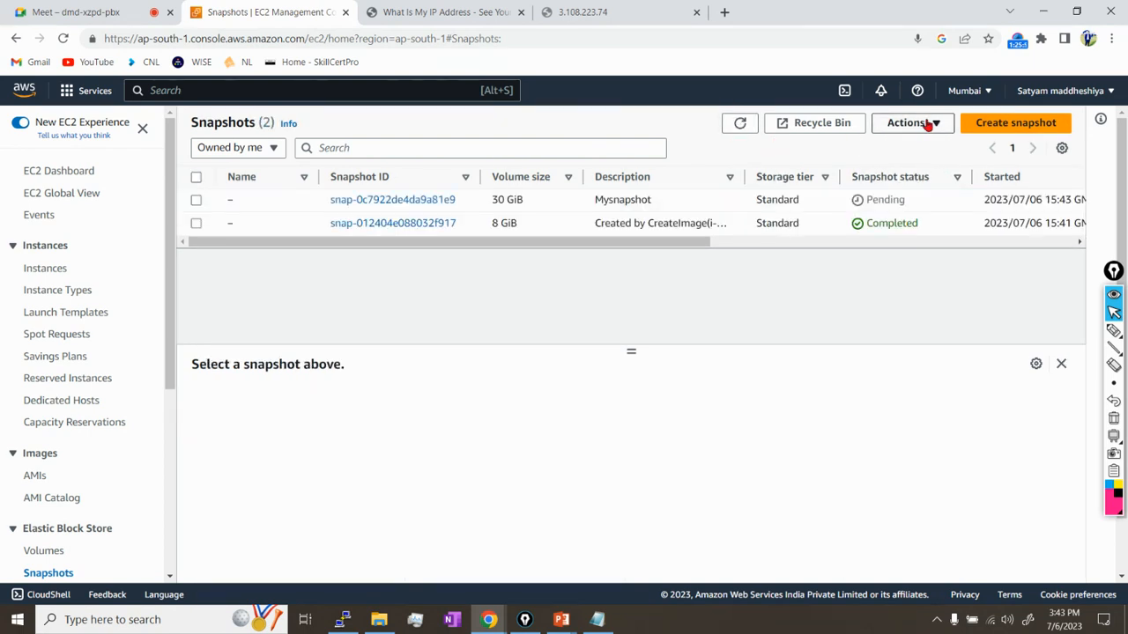
left_click(197, 202)
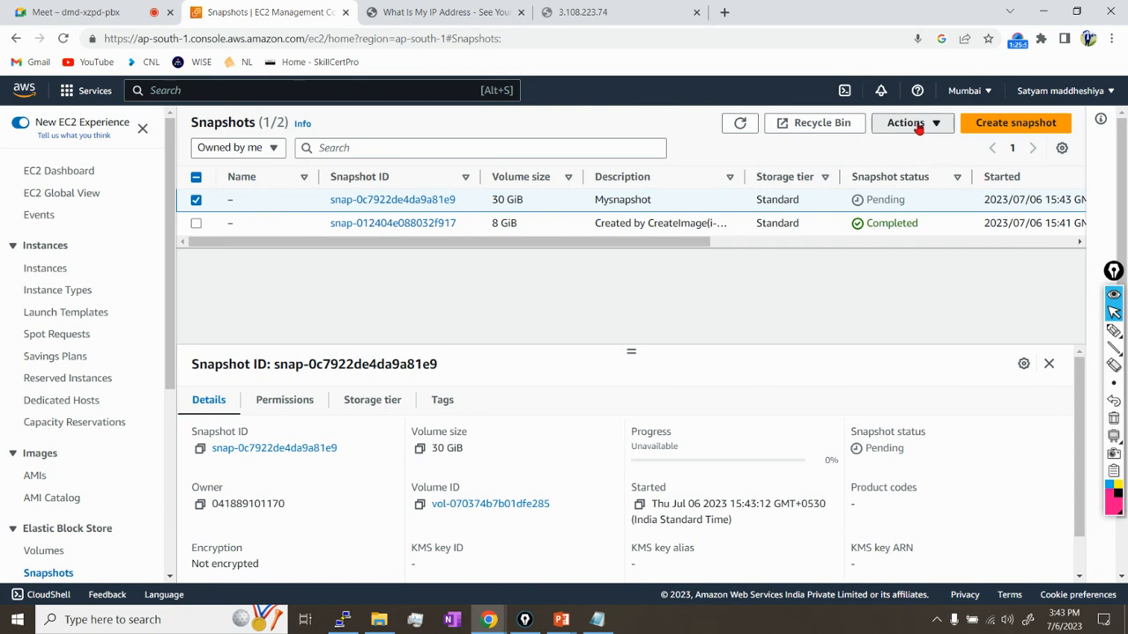
Examine the actions available for Mysnapshot, clear its selection and refresh the snapshots list.
left_click(916, 124)
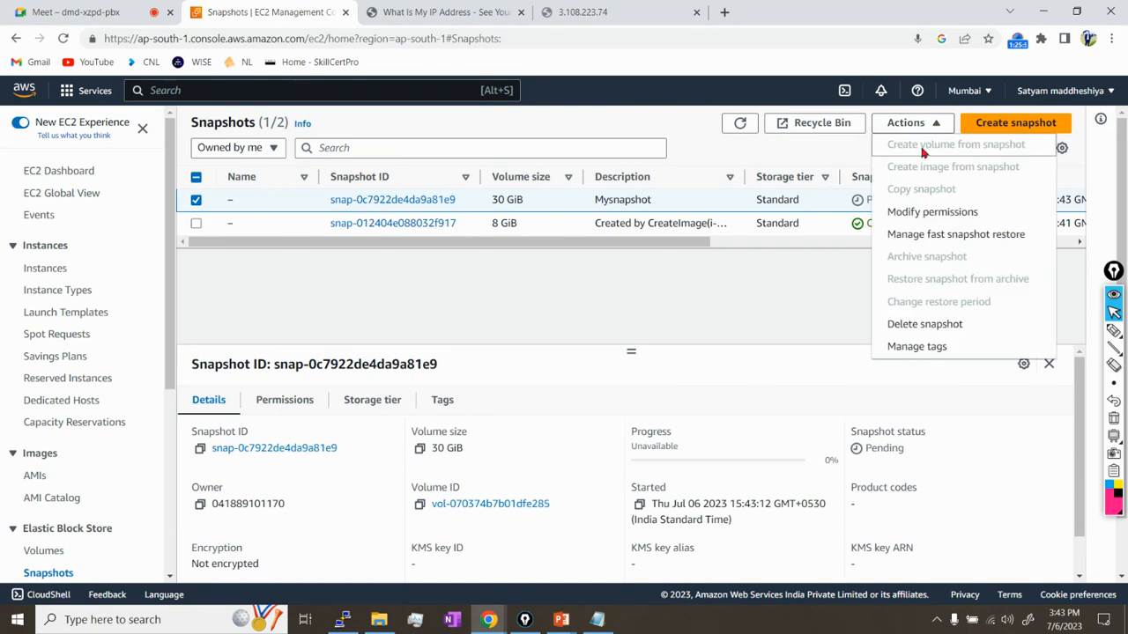
left_click(703, 270)
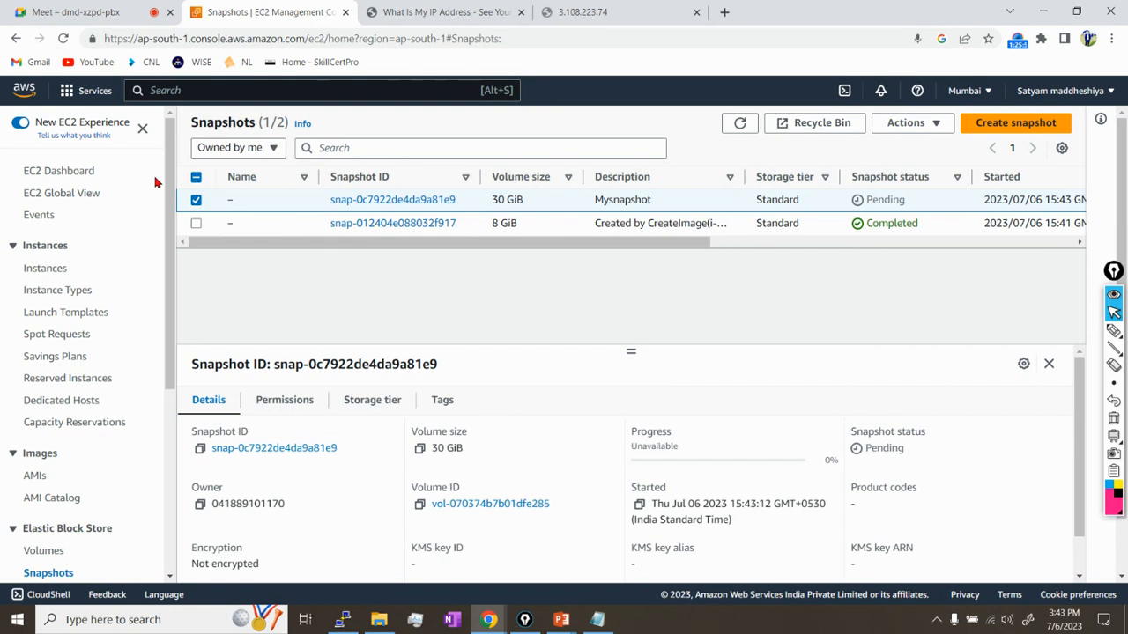
left_click(197, 200)
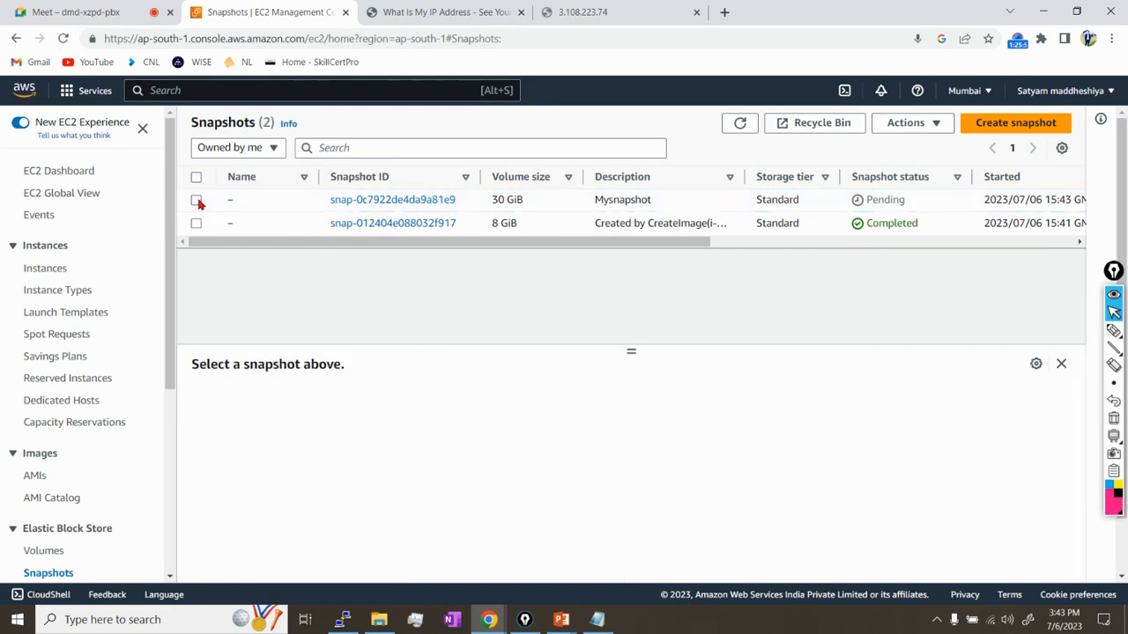
left_click(739, 124)
Open the volumes list, examine the actions available for the 30 GiB gp2 volume and clear its selection.
scroll(73, 496, "down", 2)
left_click(51, 405)
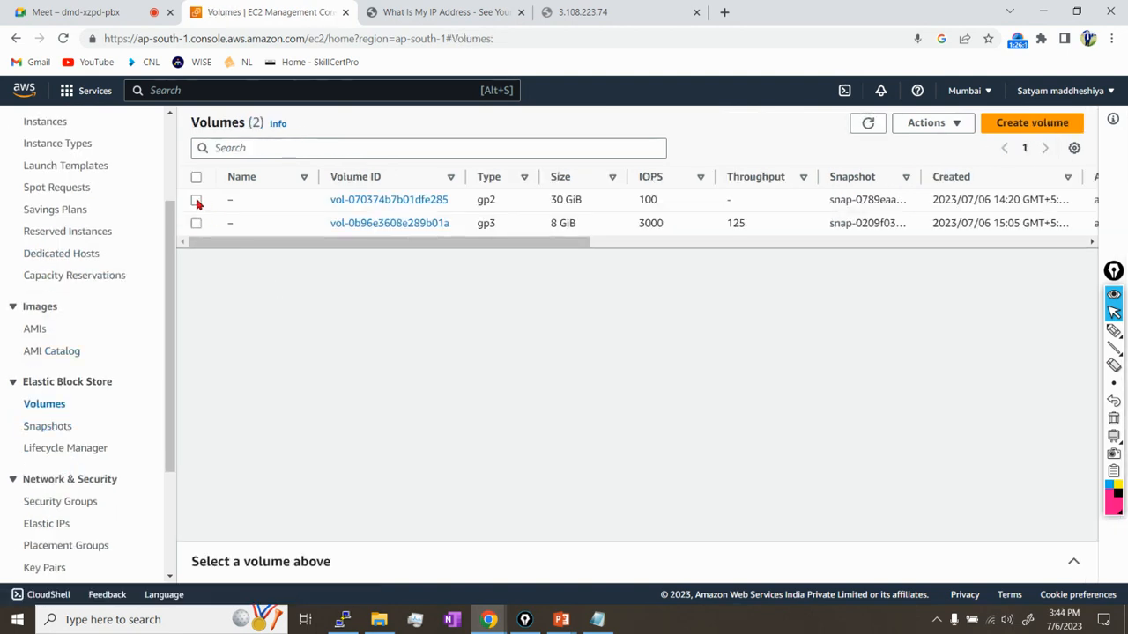
left_click(196, 201)
left_click(901, 124)
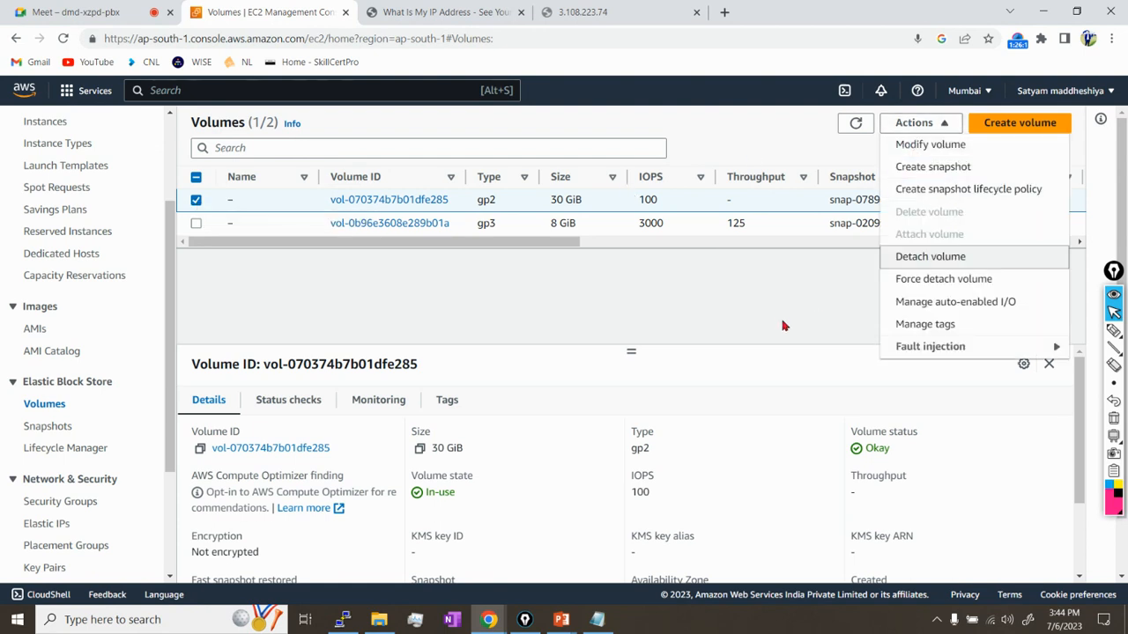
left_click(196, 201)
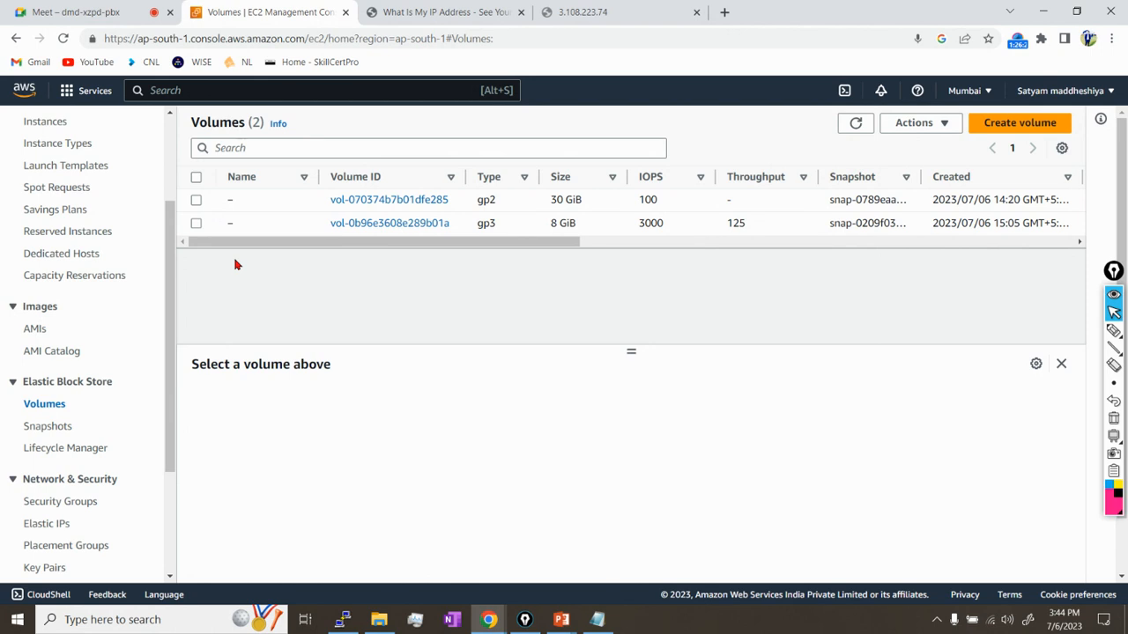
Start a new EBS snapshot lifecycle policy with Volume as the target resource type.
left_click(67, 452)
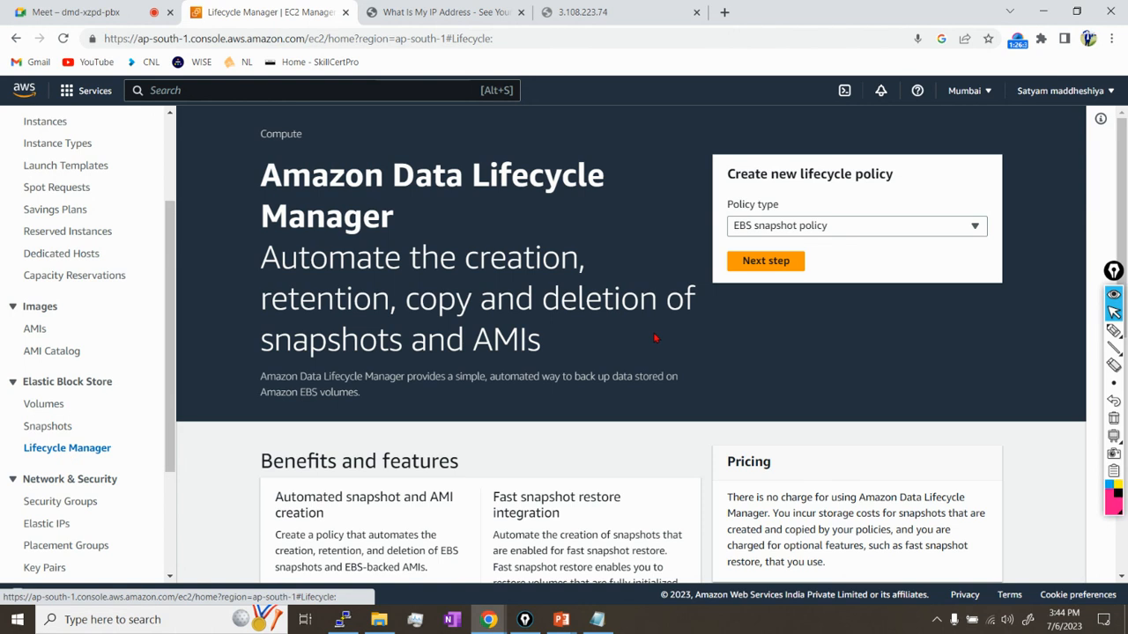
left_click(760, 266)
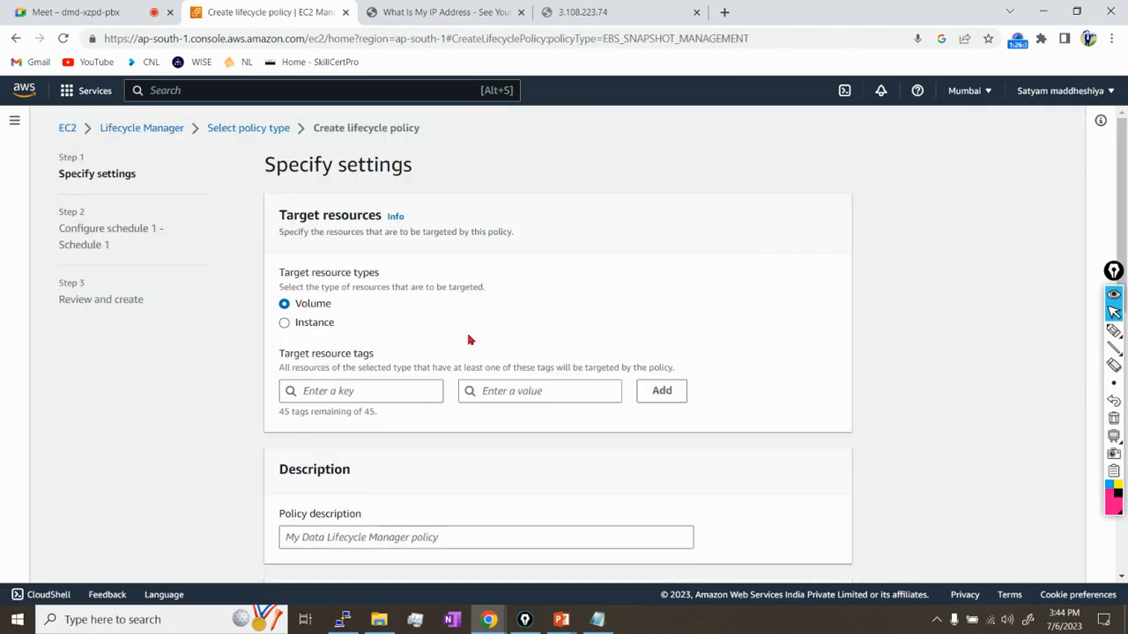
scroll(468, 340, "down", 2)
scroll(470, 340, "up", 2)
left_click(326, 330)
left_click(321, 306)
Draw a freehand pink box labelled 30 beside the target resources, with arrows and the note 10 GB below it.
left_click(1114, 329)
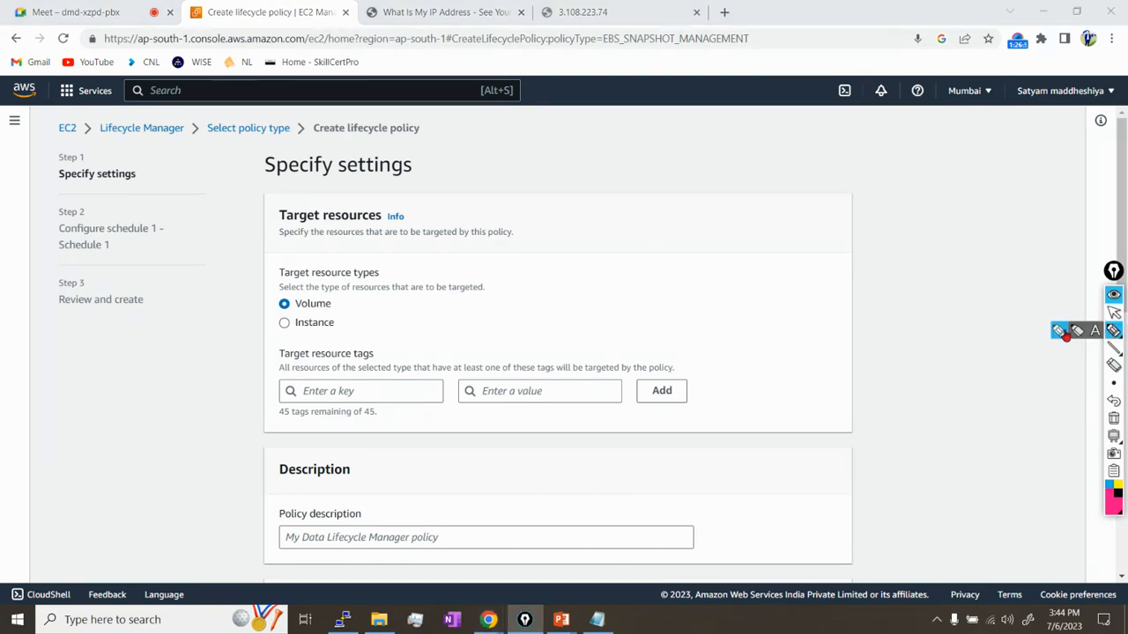
left_click_drag(849, 164, 954, 163)
mouse_move(838, 169)
left_mouse_down()
mouse_move(838, 238)
mouse_move(969, 194)
left_mouse_up()
left_click_drag(903, 255, 877, 276)
left_click_drag(905, 267, 891, 284)
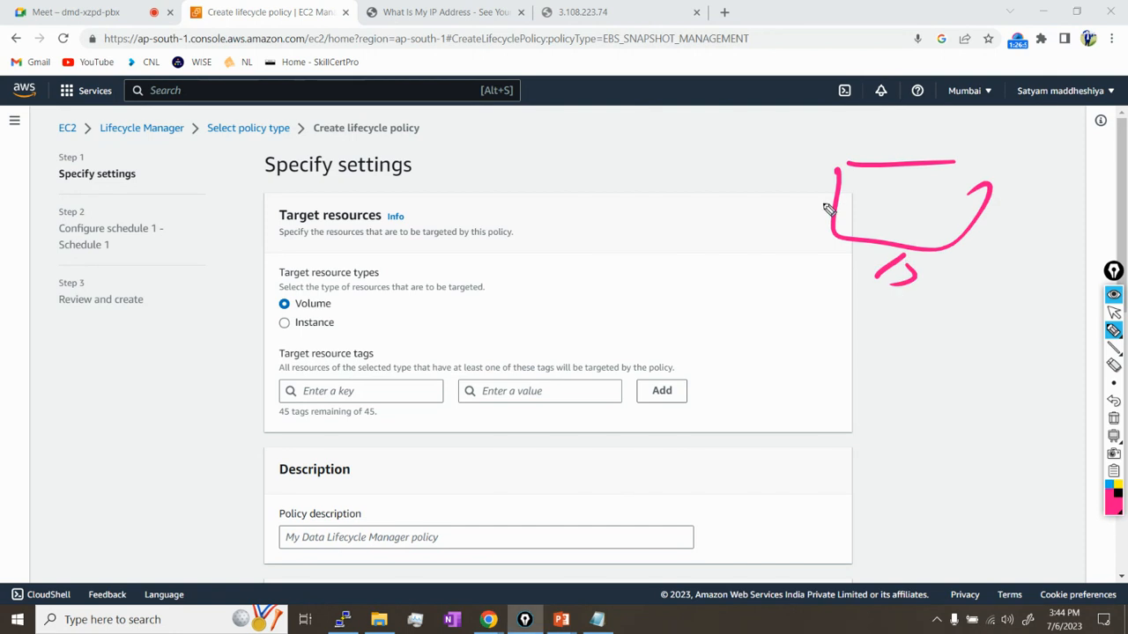
left_click_drag(814, 198, 860, 204)
mouse_move(886, 189)
left_mouse_down()
mouse_move(892, 219)
mouse_move(923, 192)
left_mouse_up()
mouse_move(791, 280)
left_mouse_down()
mouse_move(901, 246)
mouse_move(951, 267)
left_mouse_up()
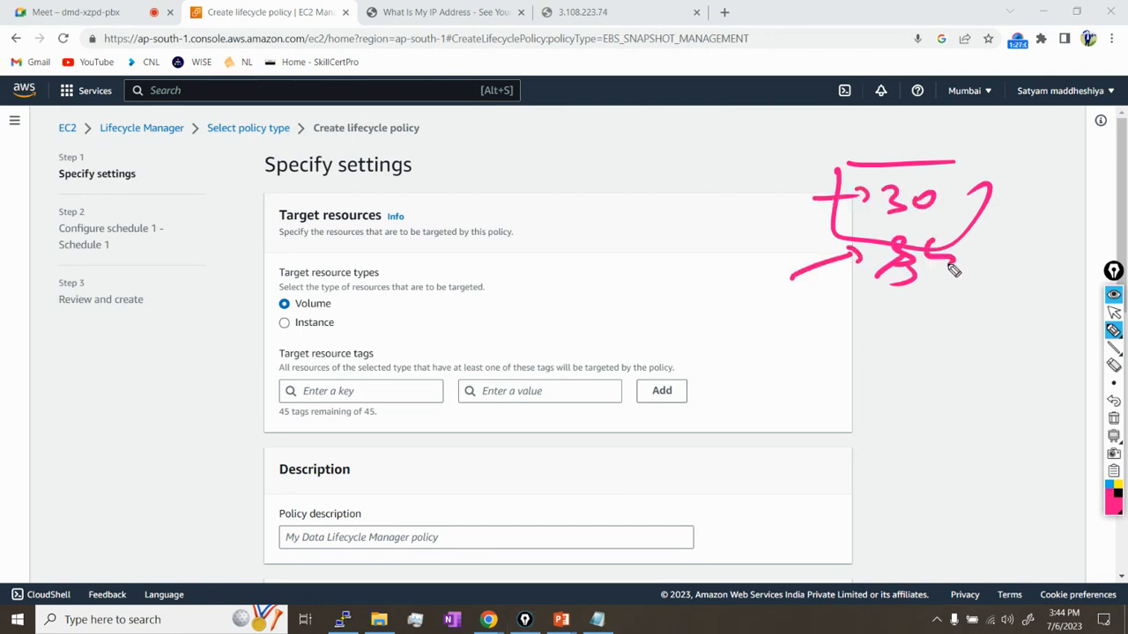
left_click_drag(825, 351, 889, 331)
mouse_move(876, 324)
left_mouse_down()
mouse_move(885, 342)
mouse_move(934, 326)
left_mouse_up()
mouse_move(961, 314)
left_mouse_down()
mouse_move(968, 329)
mouse_move(996, 332)
left_mouse_up()
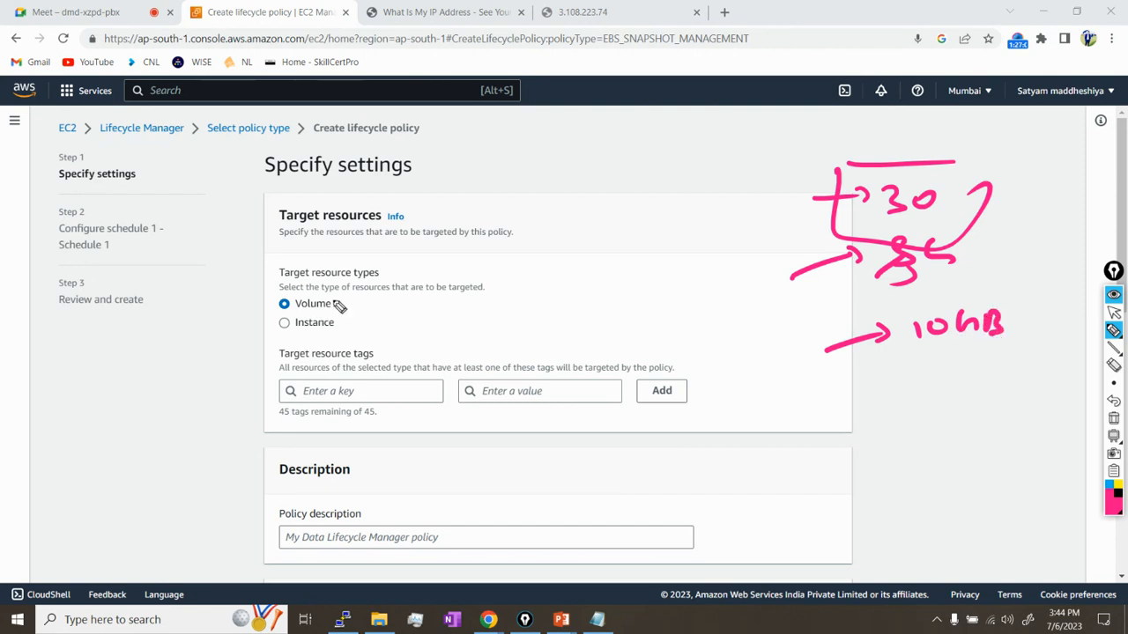
Circle the Volume and Instance options, link them to the sketch with arrows, and clear all the annotations.
mouse_move(337, 298)
left_mouse_down()
mouse_move(288, 303)
mouse_move(345, 305)
left_mouse_up()
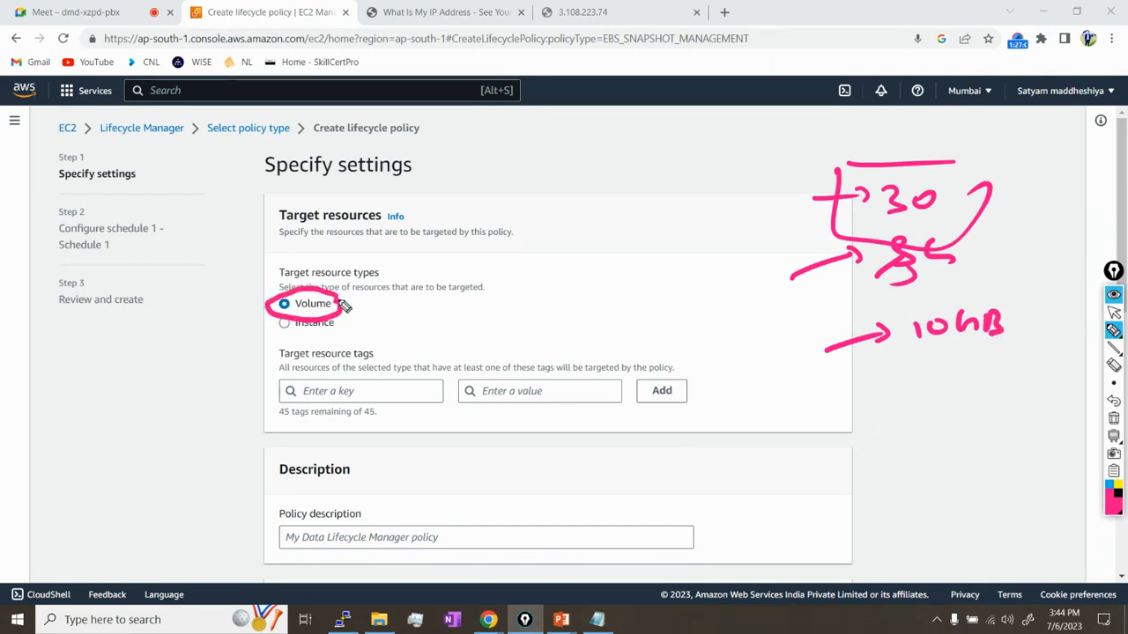
mouse_move(343, 305)
left_mouse_down()
mouse_move(364, 232)
mouse_move(819, 202)
mouse_move(802, 212)
left_mouse_up()
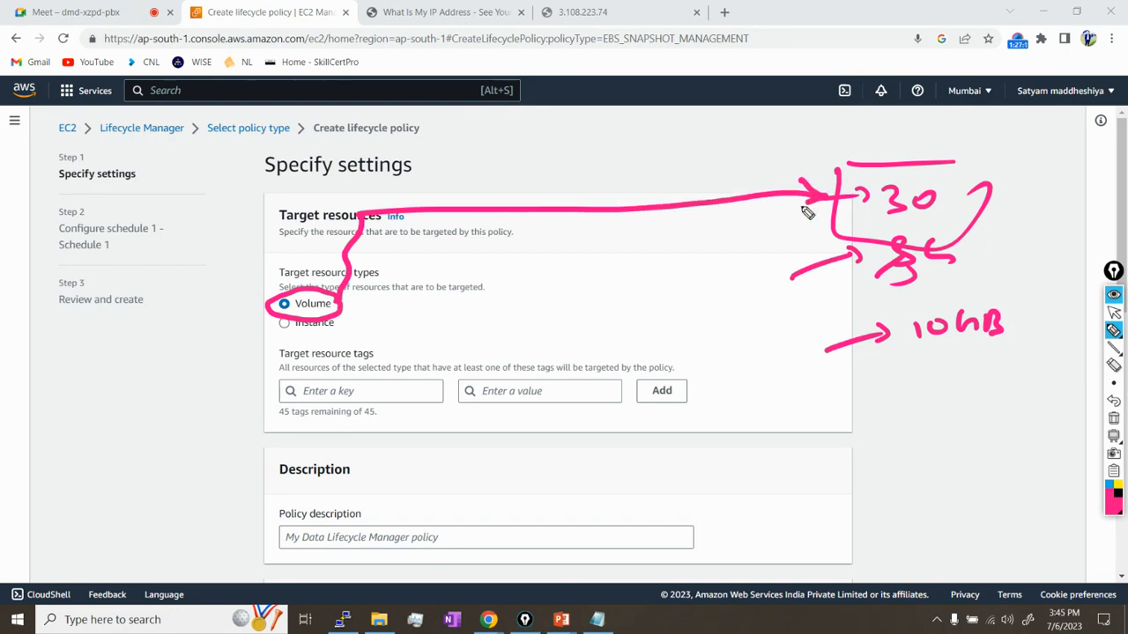
mouse_move(347, 325)
left_mouse_down()
mouse_move(317, 345)
mouse_move(352, 323)
left_mouse_up()
mouse_move(775, 176)
left_mouse_down()
mouse_move(755, 266)
mouse_move(752, 375)
left_mouse_up()
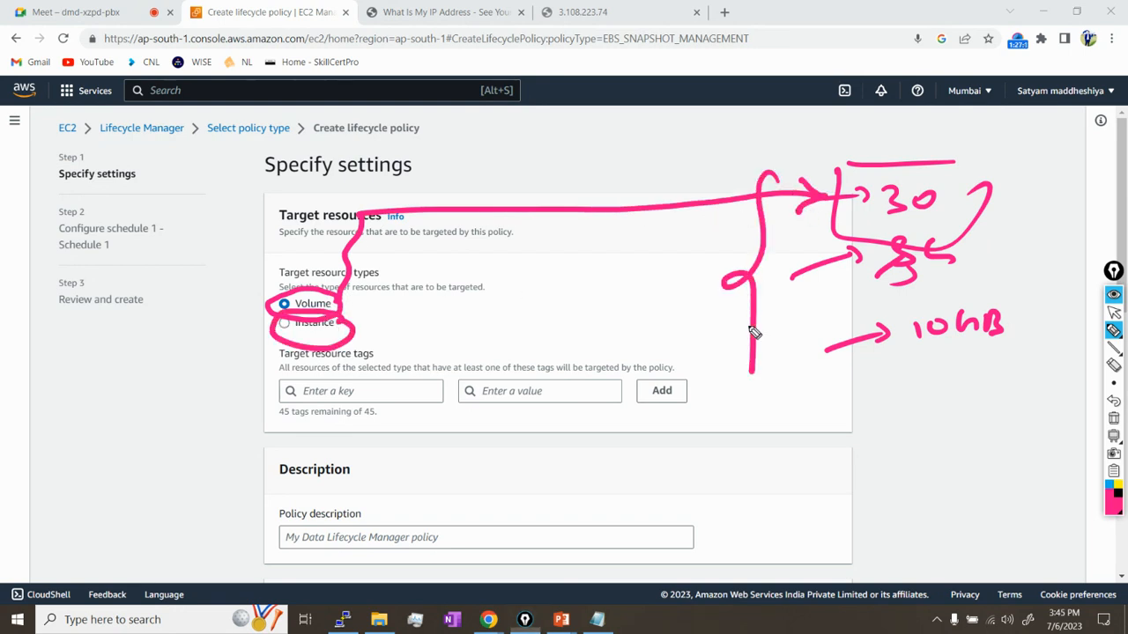
mouse_move(702, 258)
left_mouse_down()
mouse_move(716, 279)
mouse_move(693, 285)
mouse_move(736, 264)
left_mouse_up()
left_click_drag(359, 333, 696, 256)
mouse_move(661, 243)
left_mouse_down()
mouse_move(689, 256)
mouse_move(666, 302)
left_mouse_up()
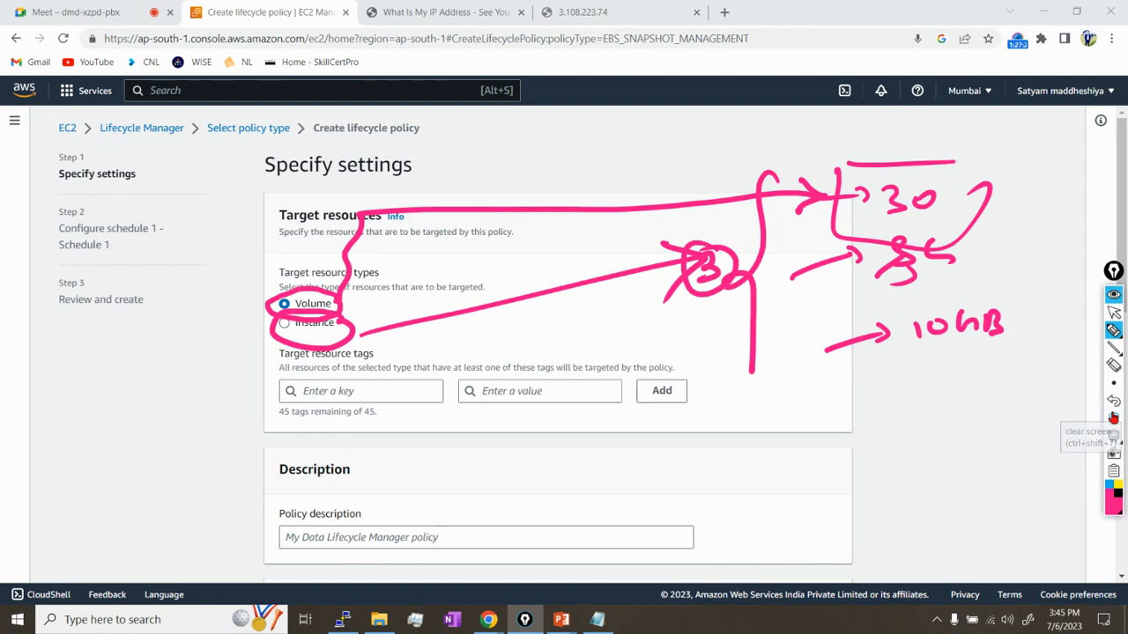
left_click(1113, 418)
Compare the policy's IAM role options and choose AWSServiceRoleForSupport as another role.
scroll(520, 366, "down", 5)
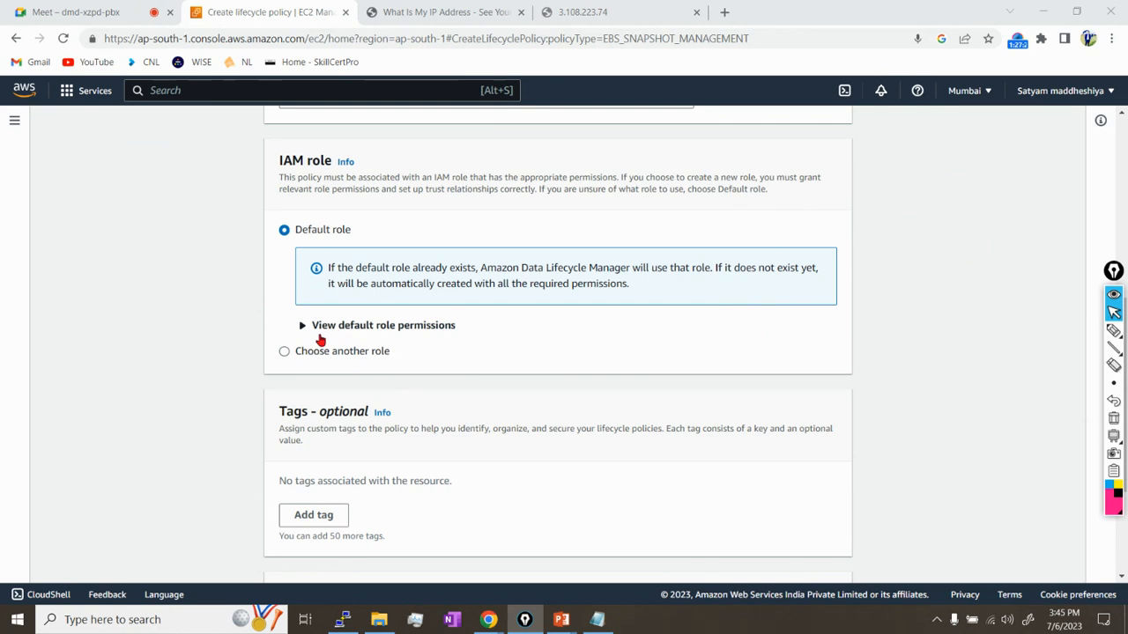
scroll(370, 340, "down", 2)
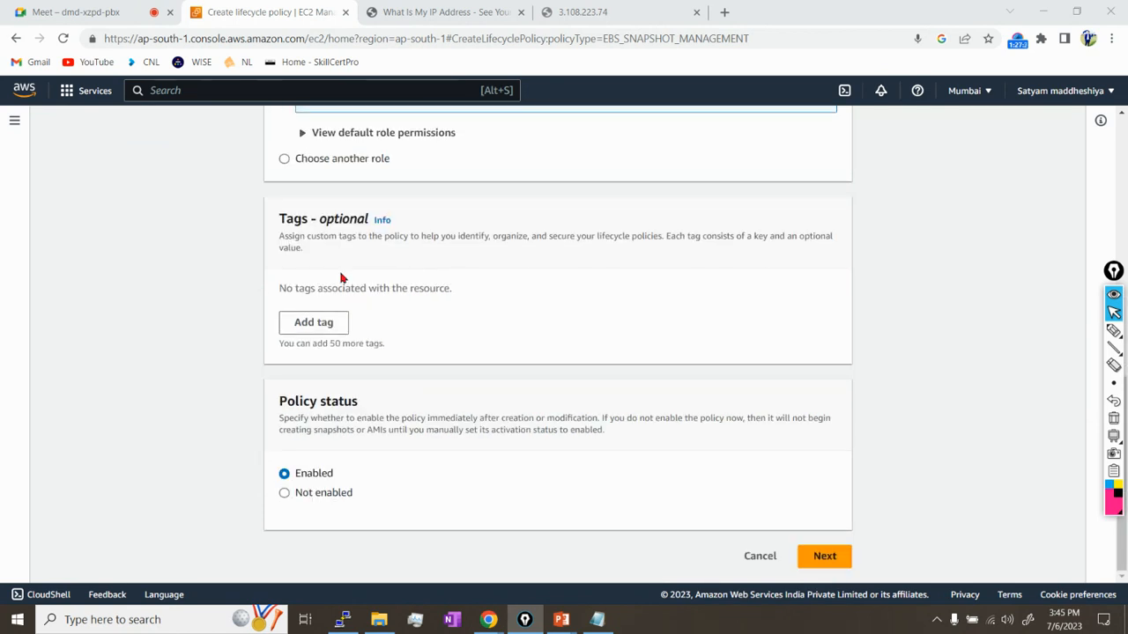
scroll(341, 279, "up", 1)
left_click(352, 237)
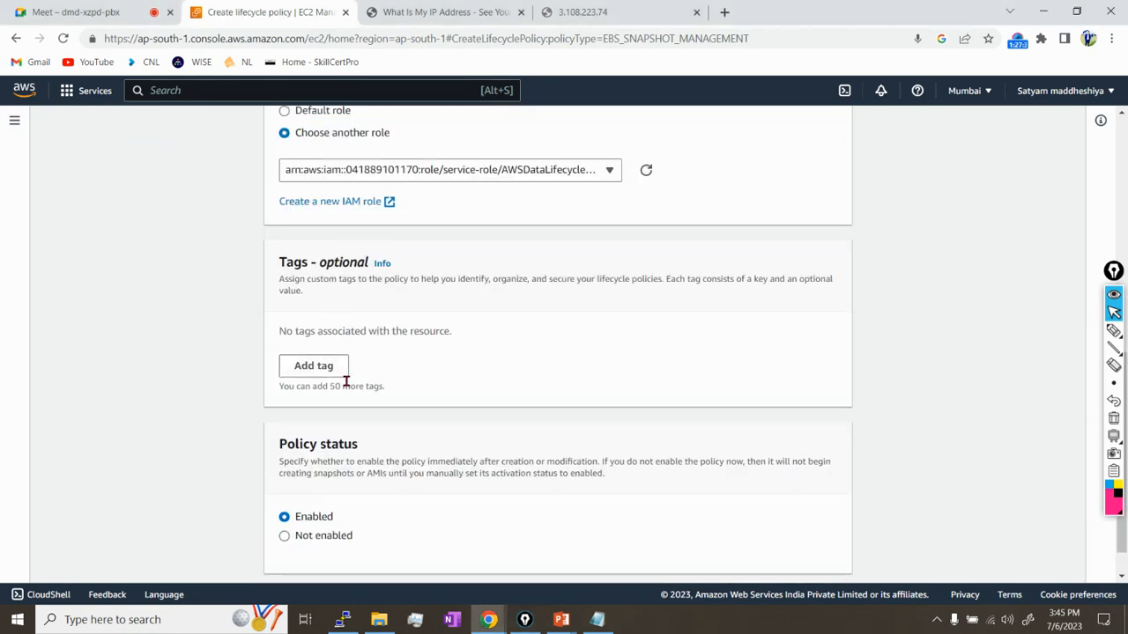
scroll(348, 388, "down", 1)
scroll(597, 247, "up", 3)
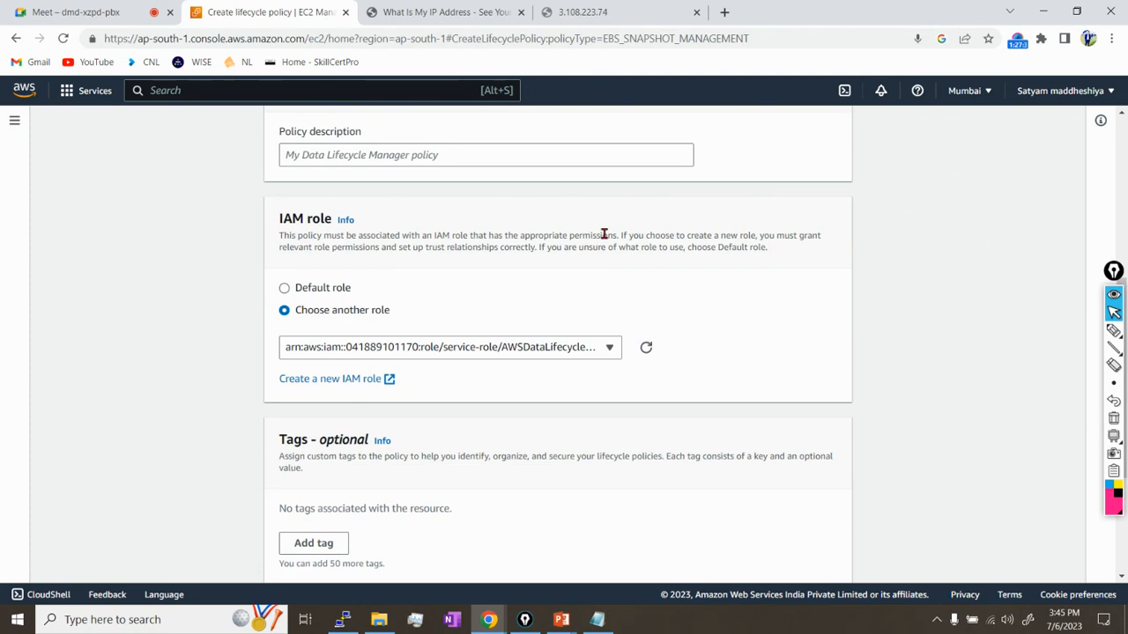
left_click(349, 290)
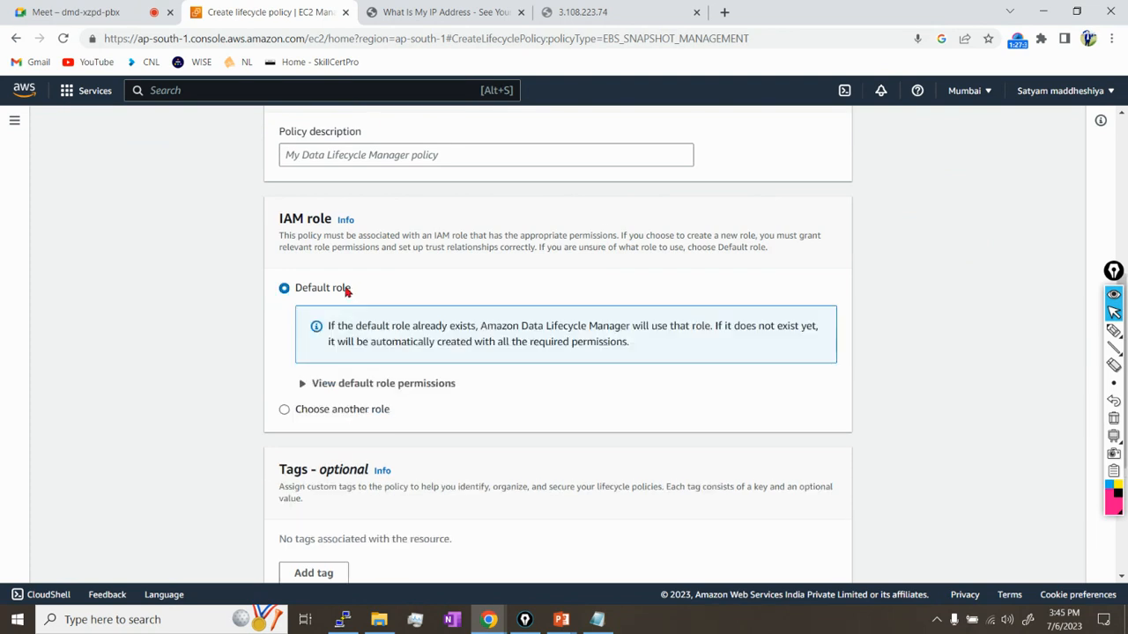
left_click(328, 413)
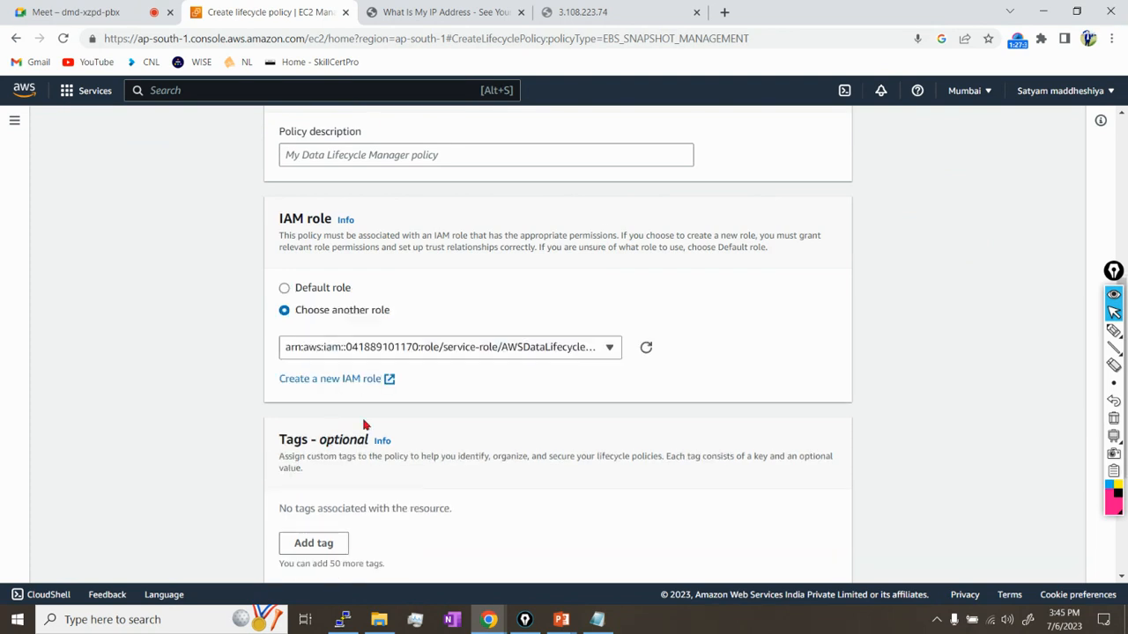
left_click(411, 350)
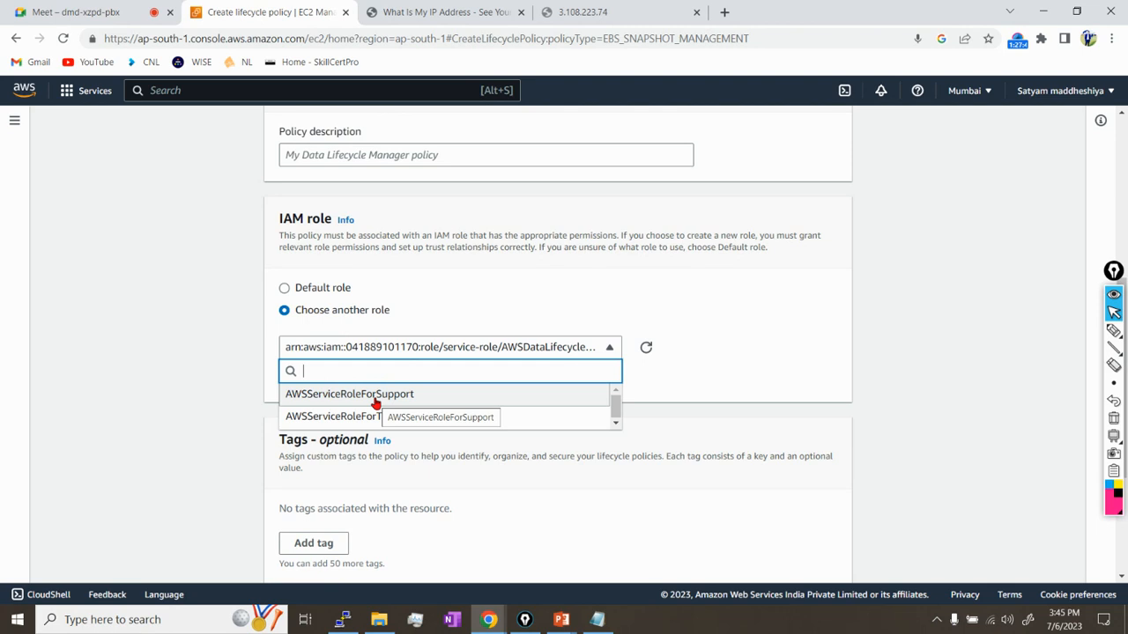
left_click(578, 402)
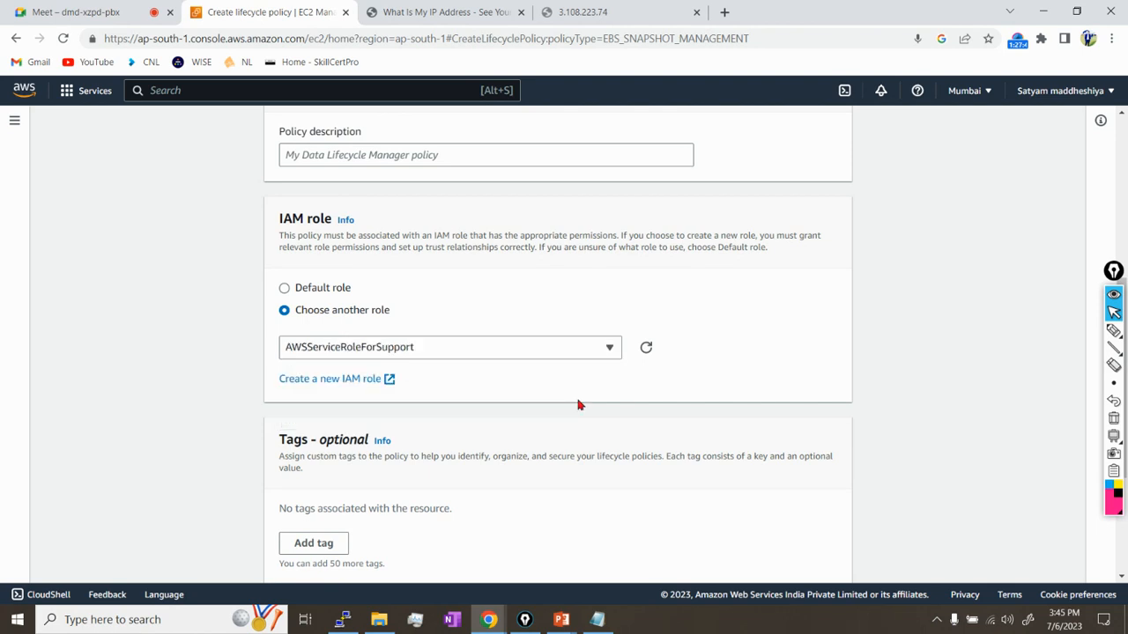
Set the policy's IAM role to Default role and try to continue to the schedule configuration.
scroll(588, 414, "up", 3)
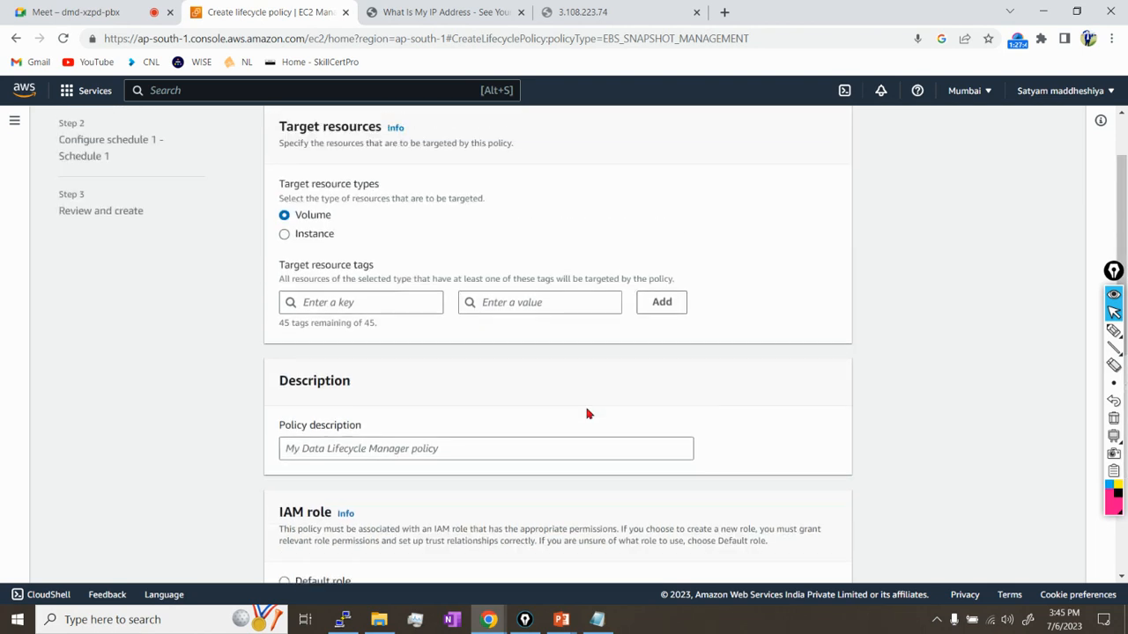
left_click(326, 240)
scroll(482, 340, "up", 1)
scroll(483, 341, "down", 7)
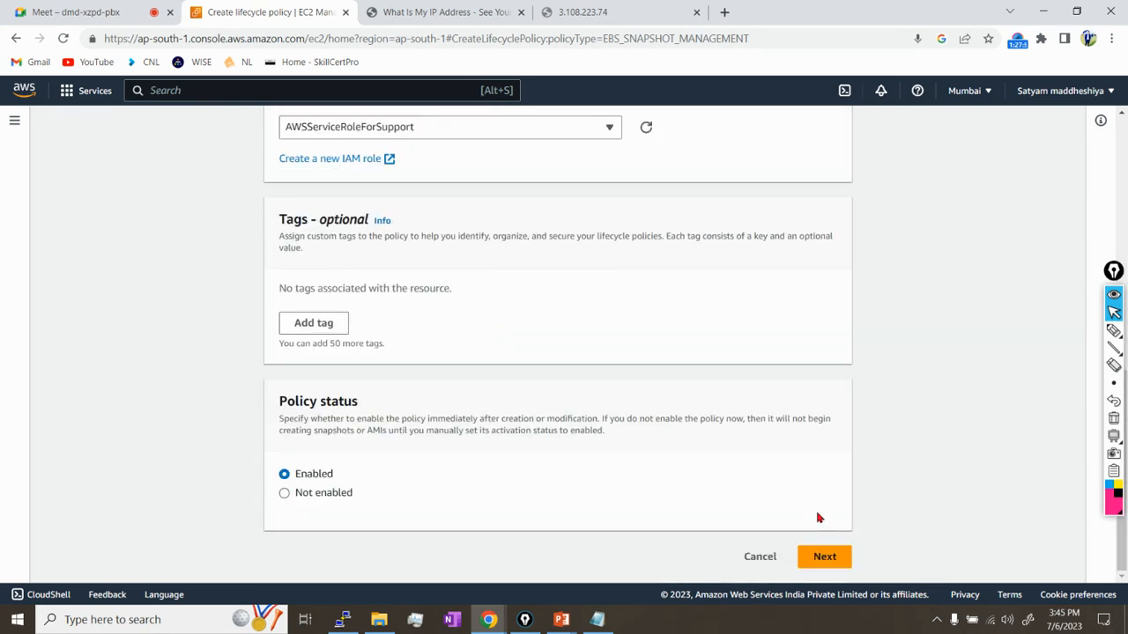
scroll(680, 264, "up", 2)
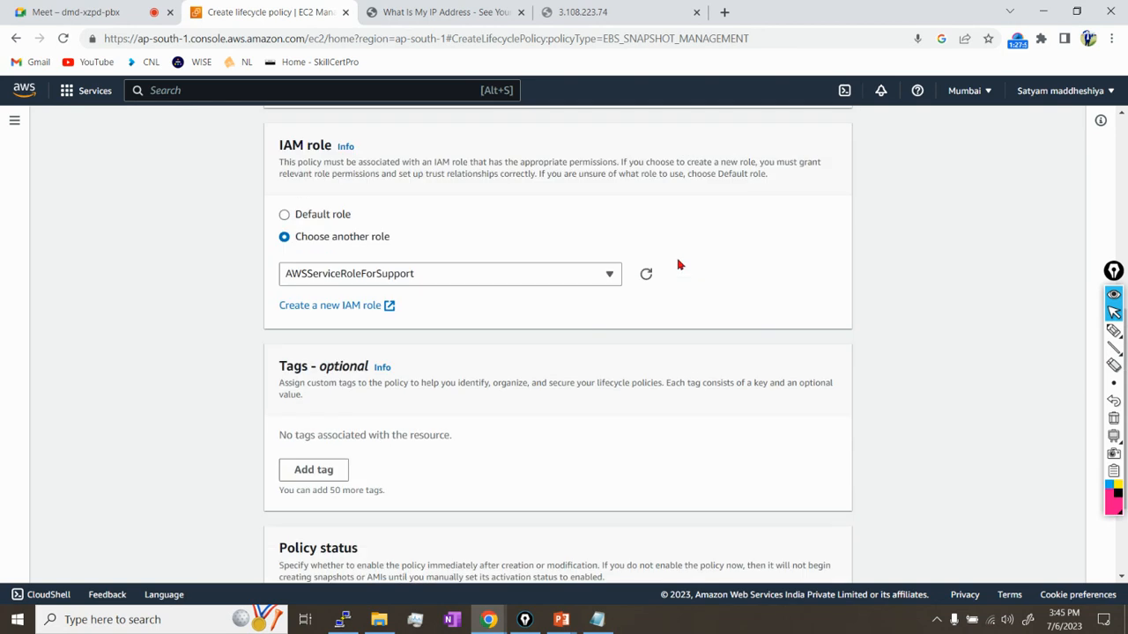
left_click(346, 220)
scroll(682, 337, "down", 3)
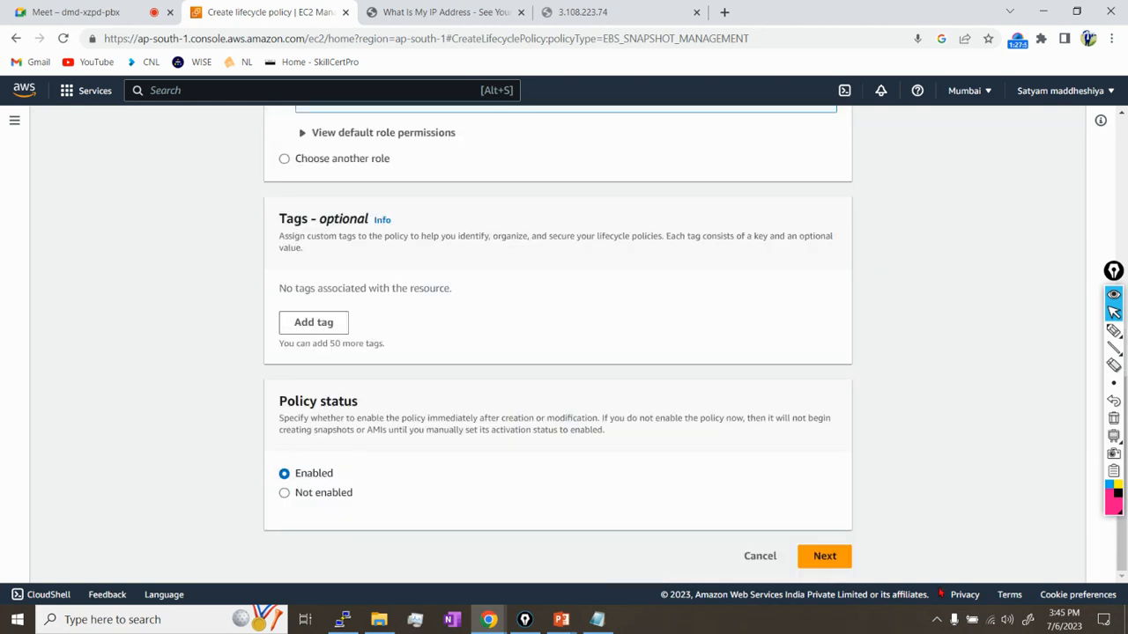
left_click(831, 559)
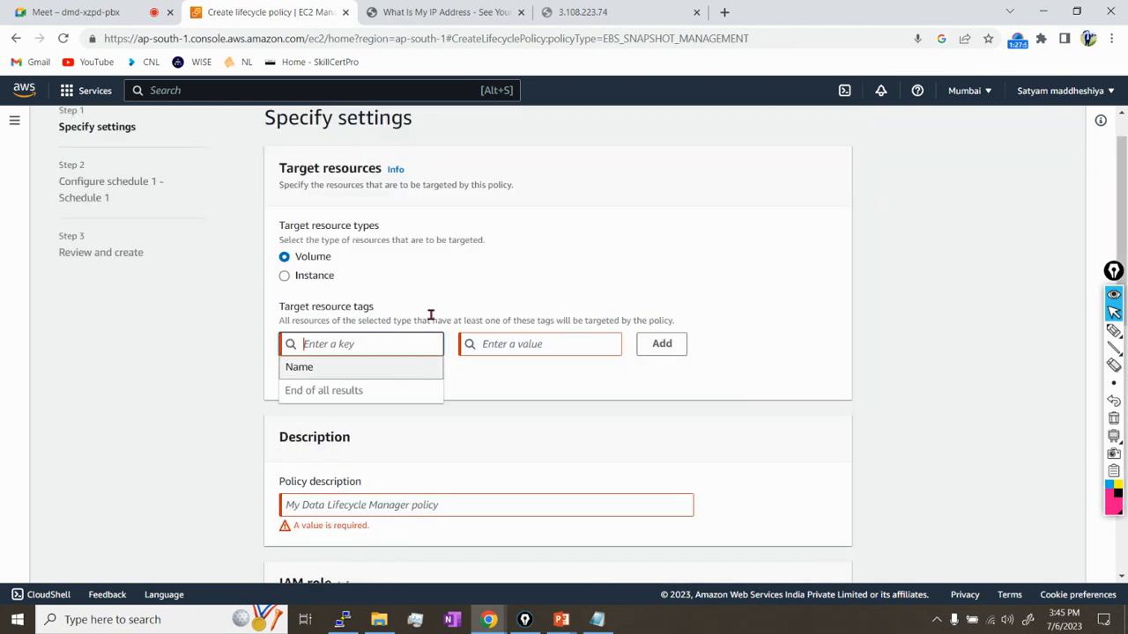
left_click(491, 287)
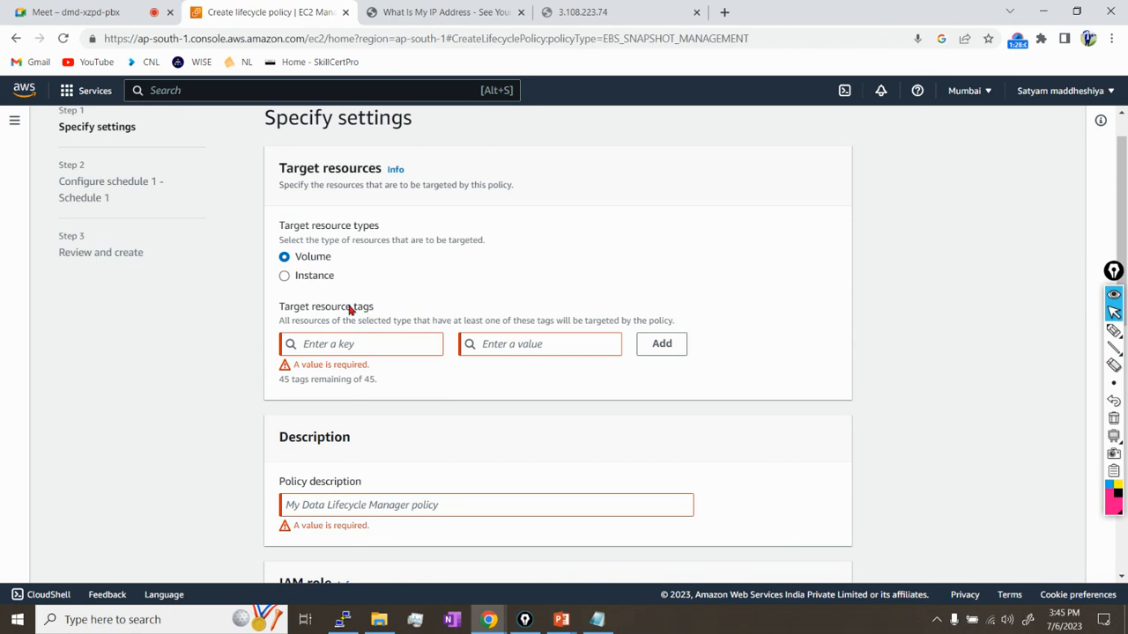
Enter the target resource tag key fsfsdf with value sfsdf, and the policy description sfsdfsdf.
scroll(385, 344, "down", 8)
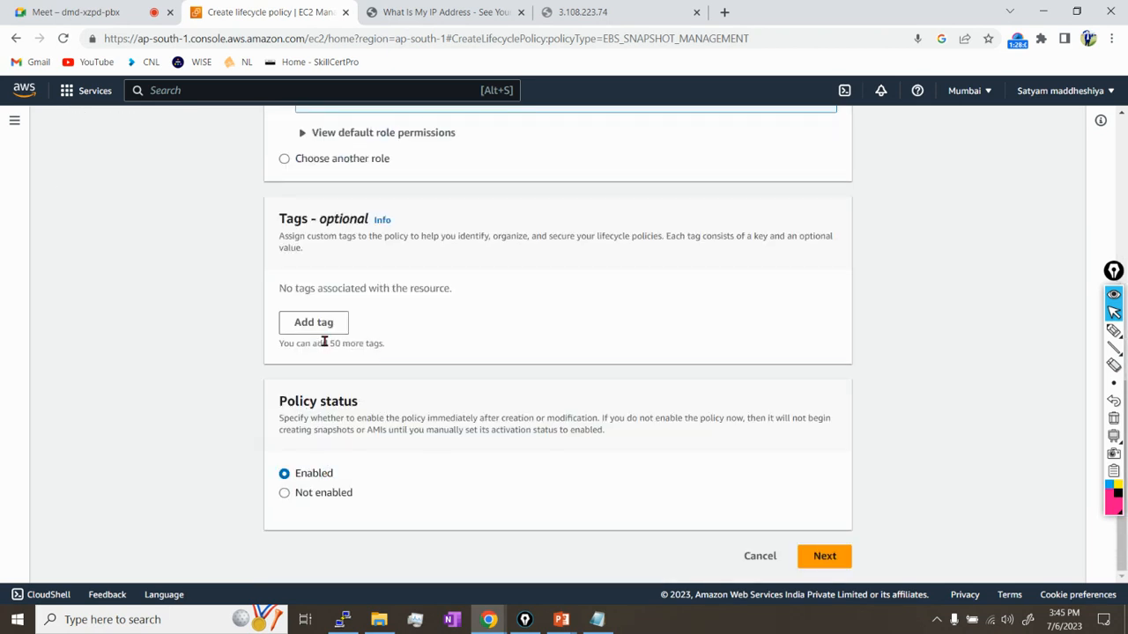
left_click(828, 561)
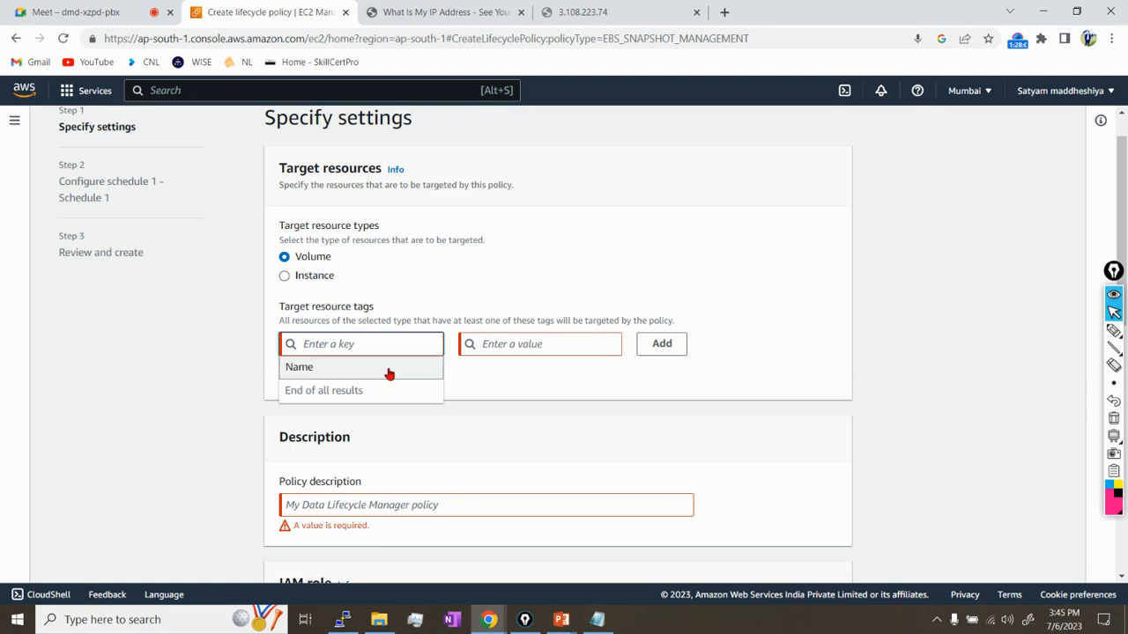
type("fsfsdf")
left_click(530, 345)
type("sfsdf")
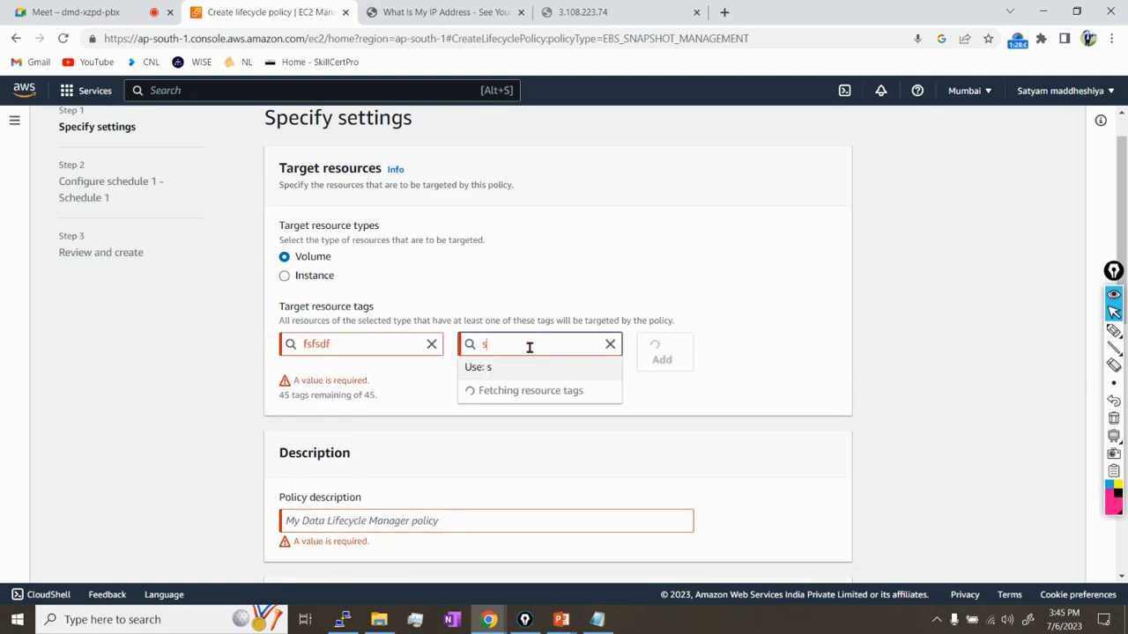
left_click(394, 508)
type("sfsdfsdf")
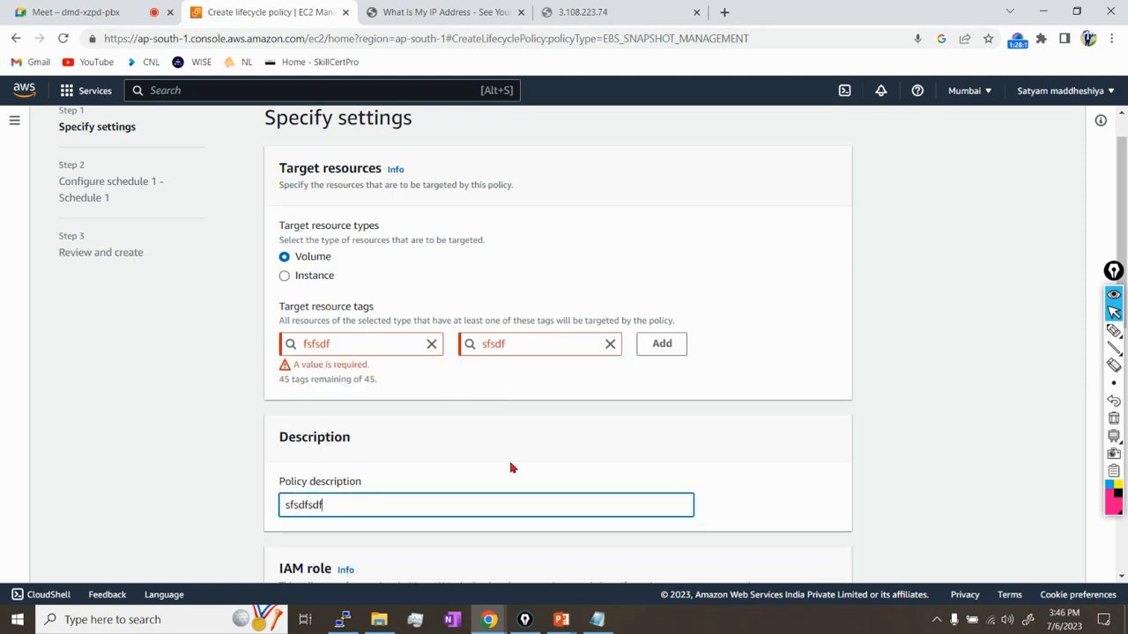
scroll(667, 448, "down", 4)
scroll(862, 558, "down", 3)
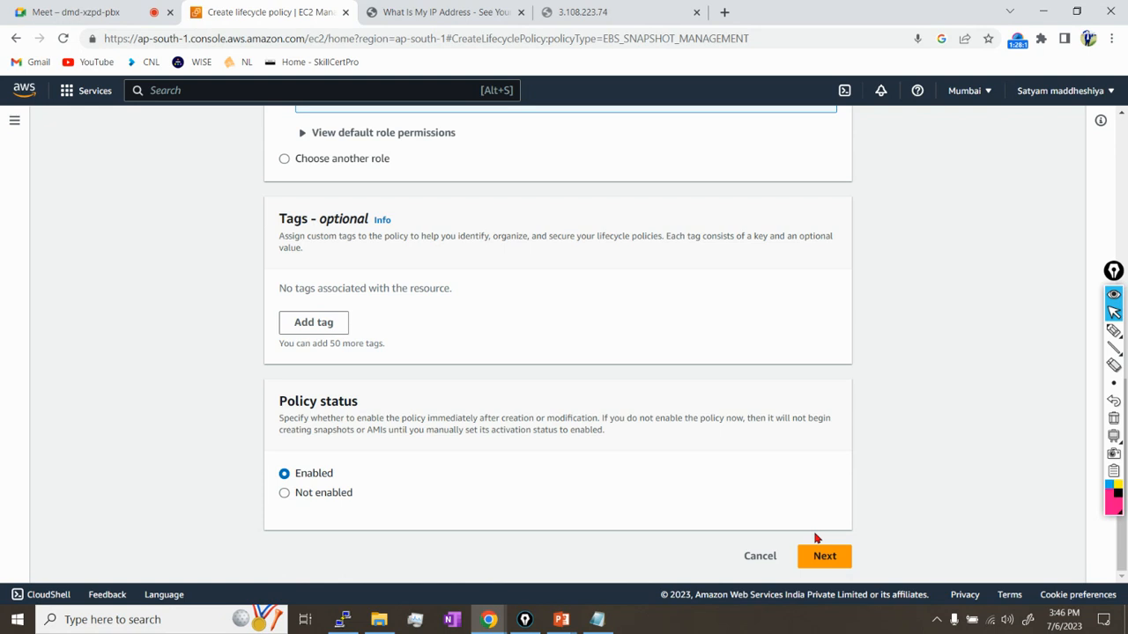
Try to continue to the schedule configuration and change the target resource tag key to Name.
left_click(824, 554)
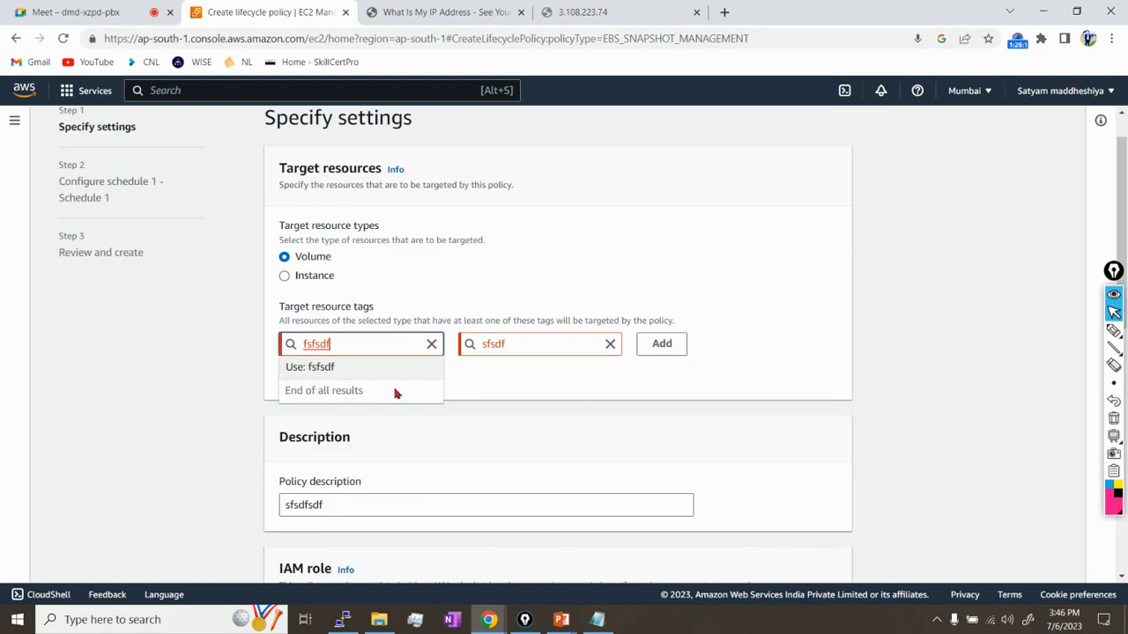
key("BackSpace")
key("BackSpace")
key("BackSpace")
key("BackSpace")
key("BackSpace")
key("BackSpace")
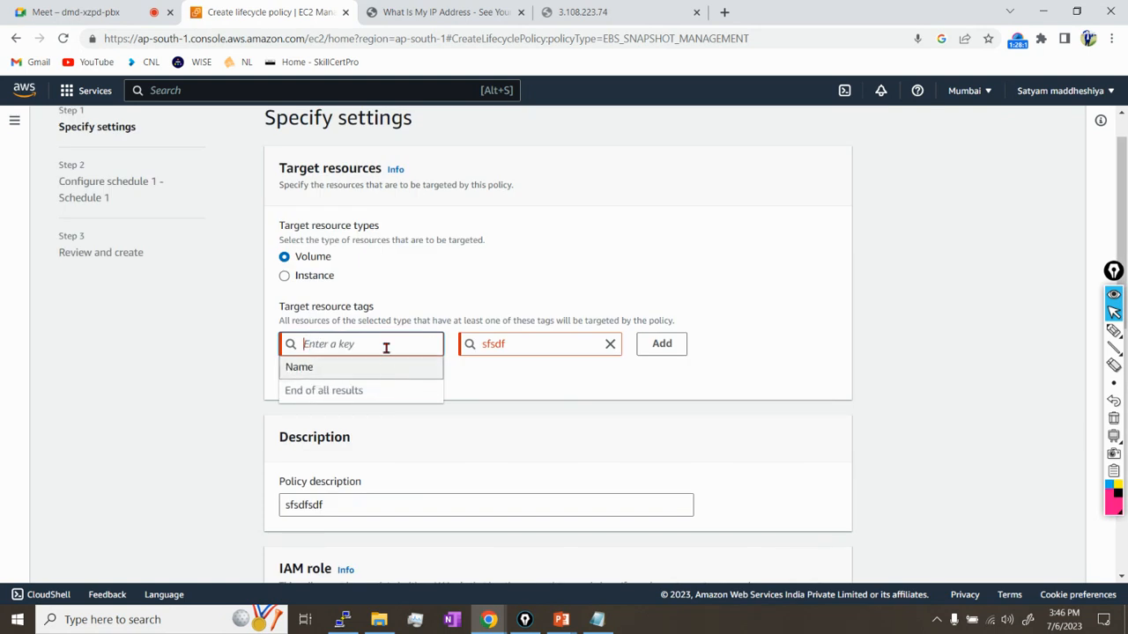
type("Name")
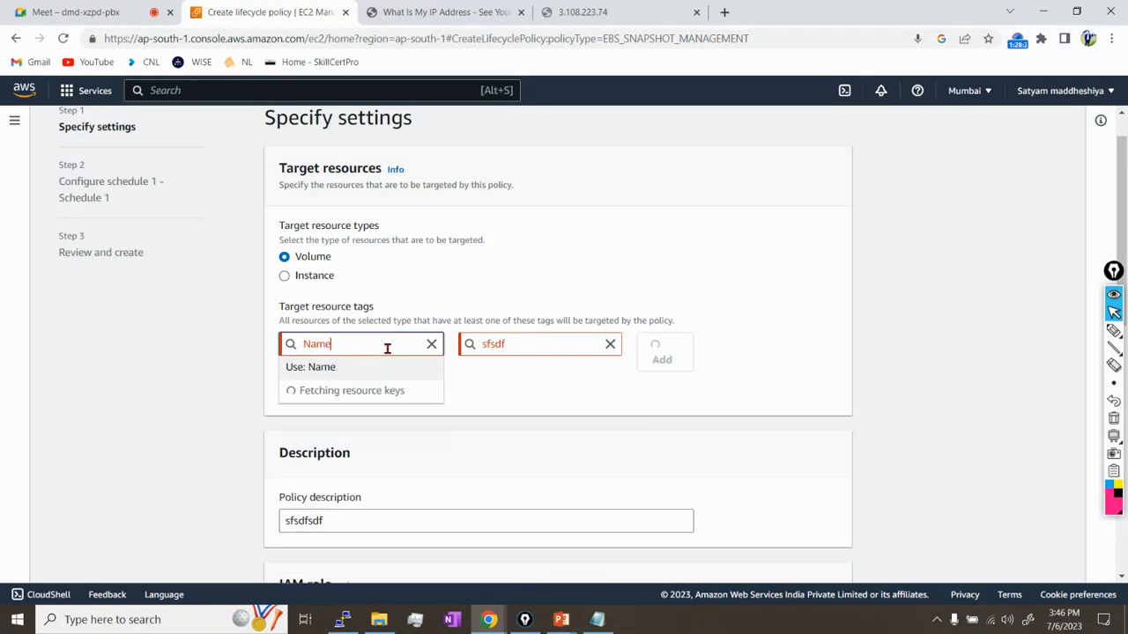
left_click(545, 389)
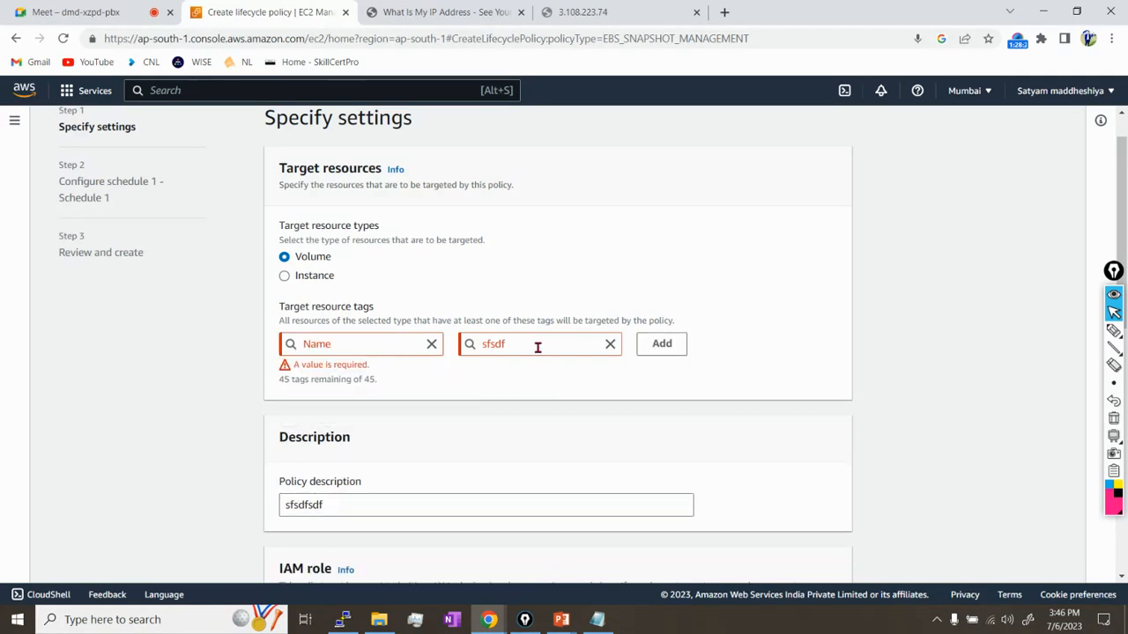
Clear the value and the key of the target resource tag.
left_click_drag(537, 347, 465, 344)
key("BackSpace")
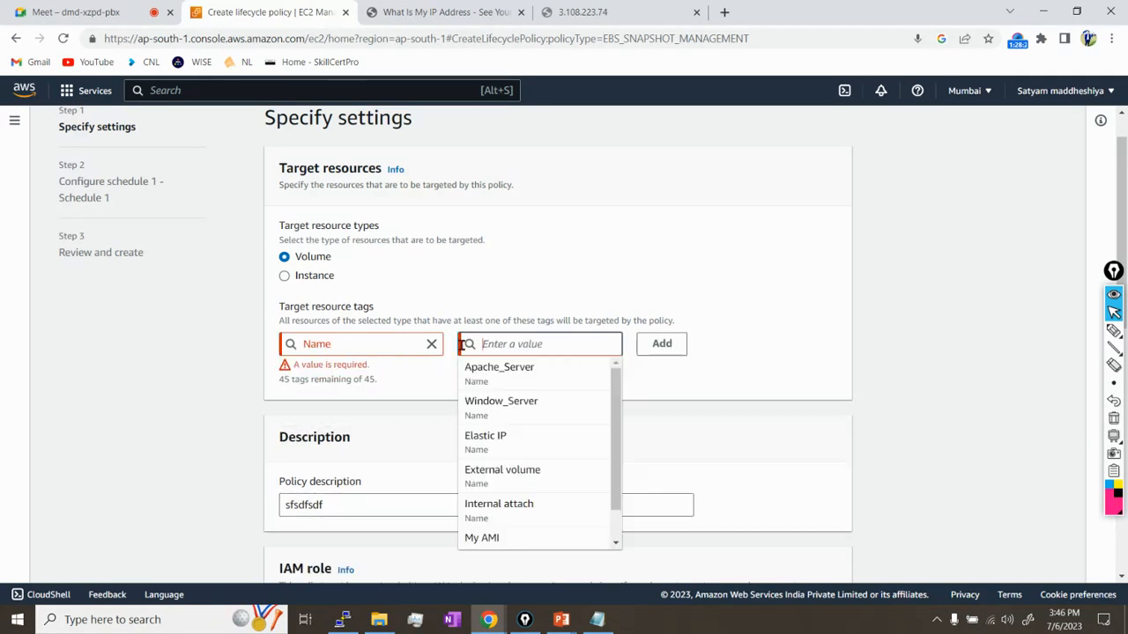
left_click(399, 398)
left_click(432, 345)
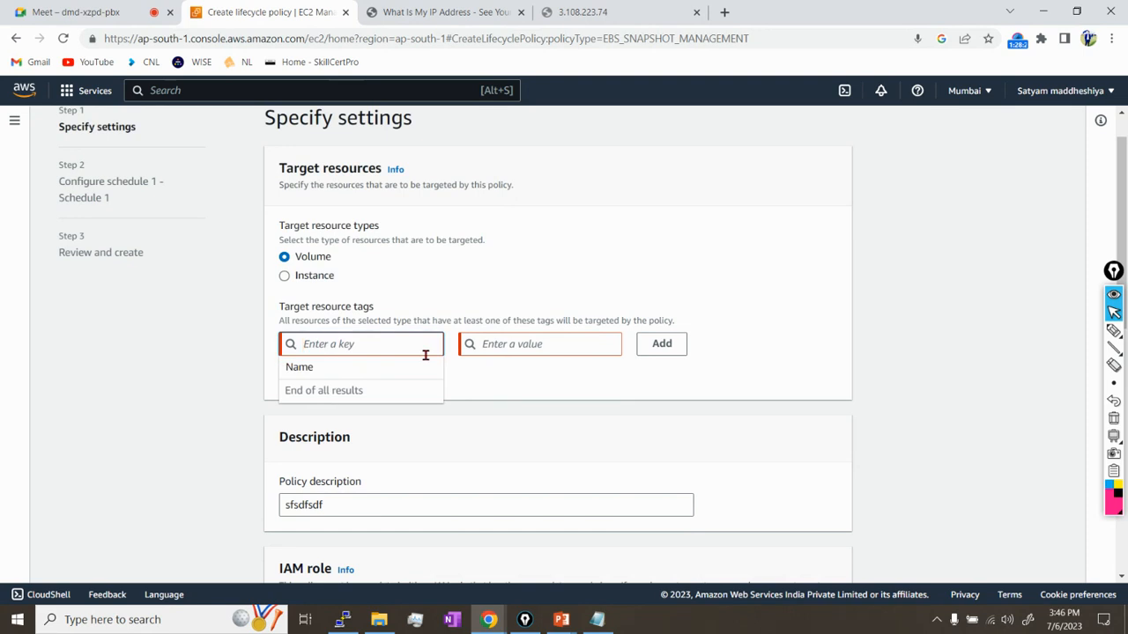
left_click(496, 386)
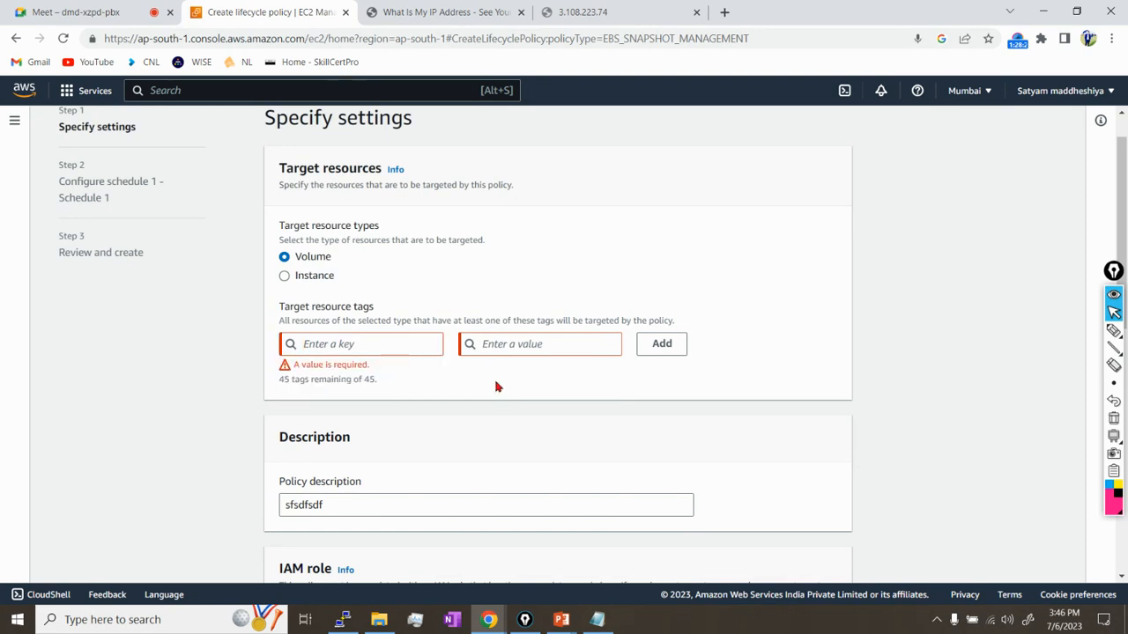
Choose Name as the target tag key, erase it again, and try to add the tag with empty fields.
left_click(363, 343)
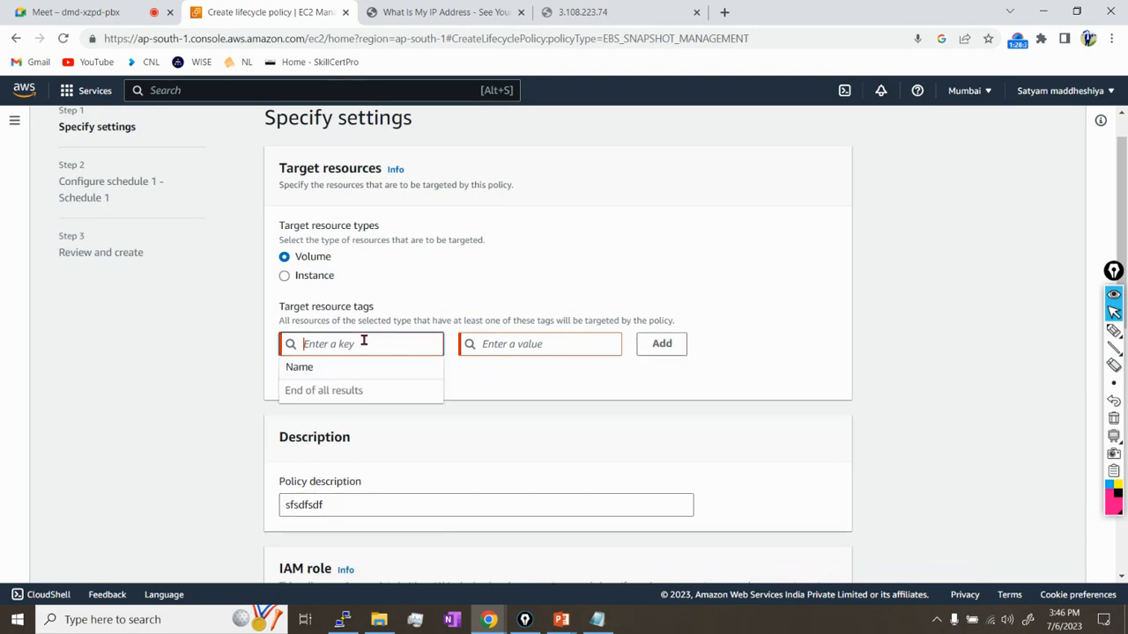
left_click(343, 368)
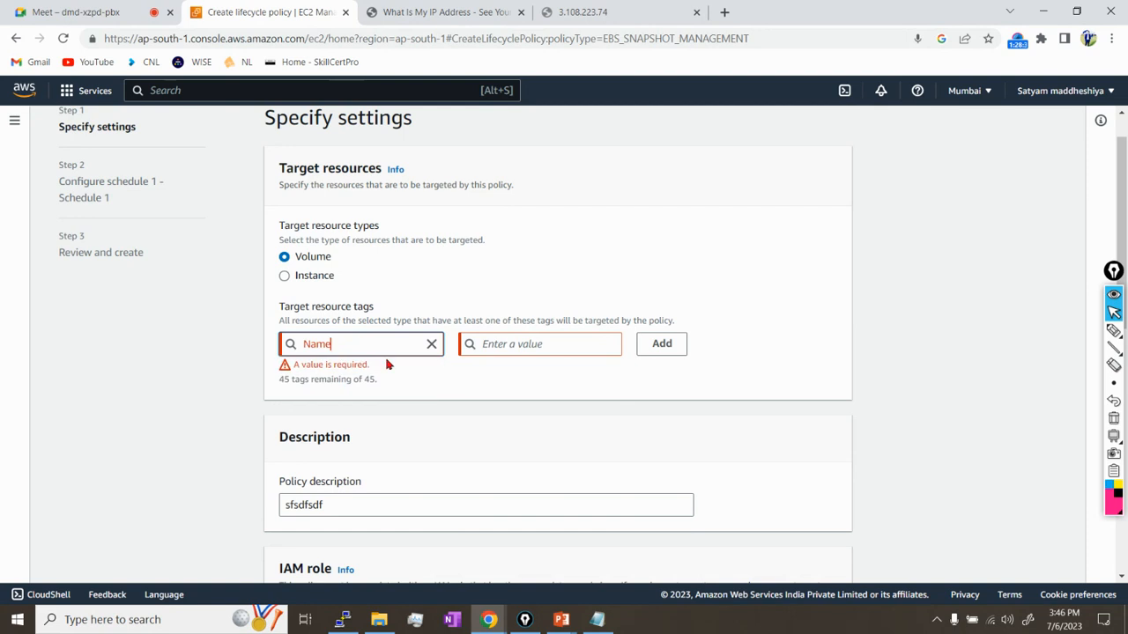
key("BackSpace")
key("BackSpace")
key("BackSpace")
key("BackSpace")
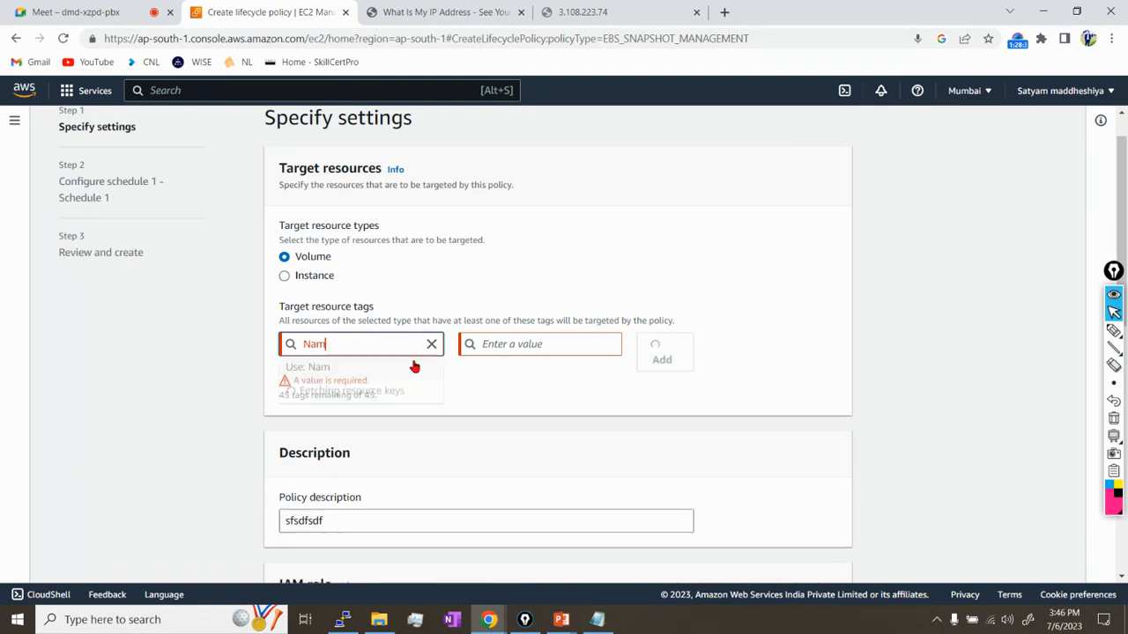
left_click(674, 350)
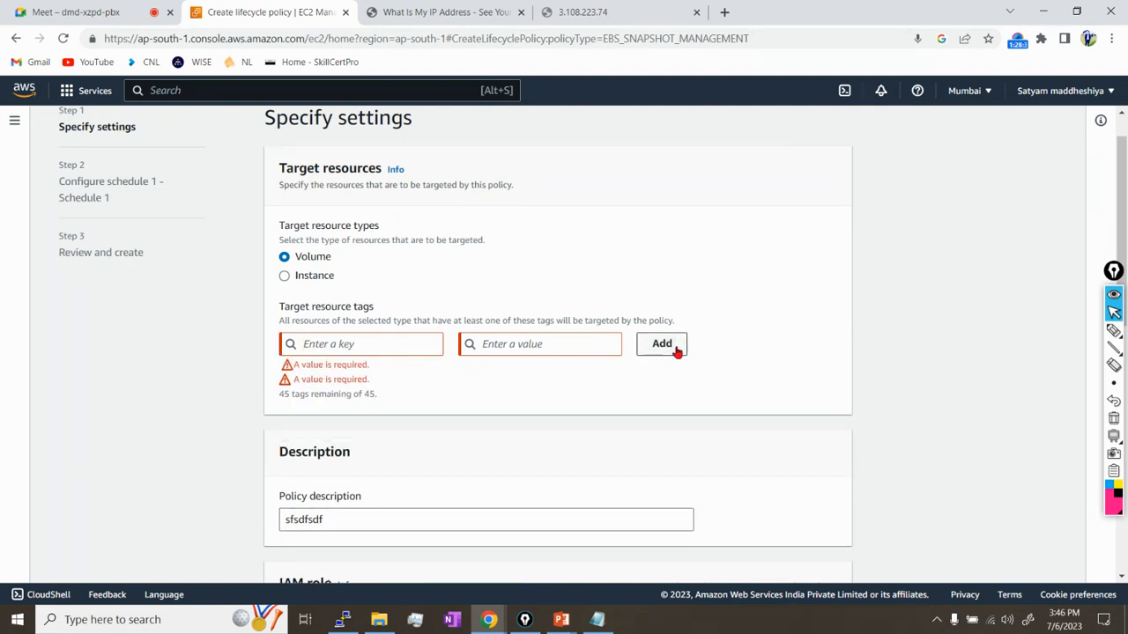
Look through the remaining policy settings, then switch the target resource type to Instance and back to Volume.
scroll(502, 376, "down", 2)
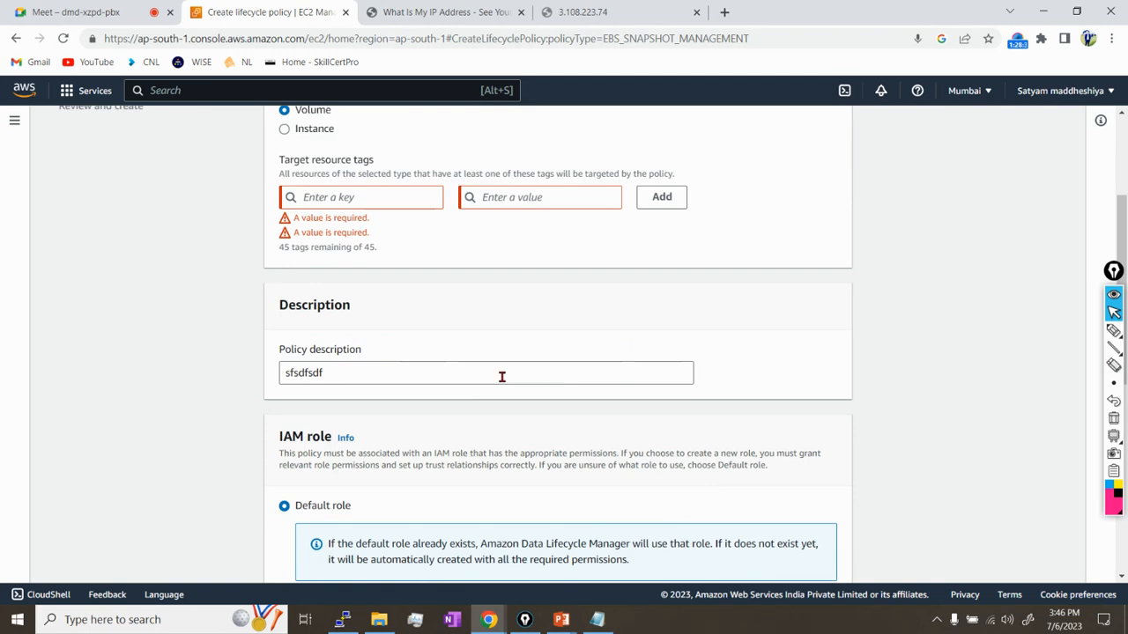
scroll(503, 377, "down", 5)
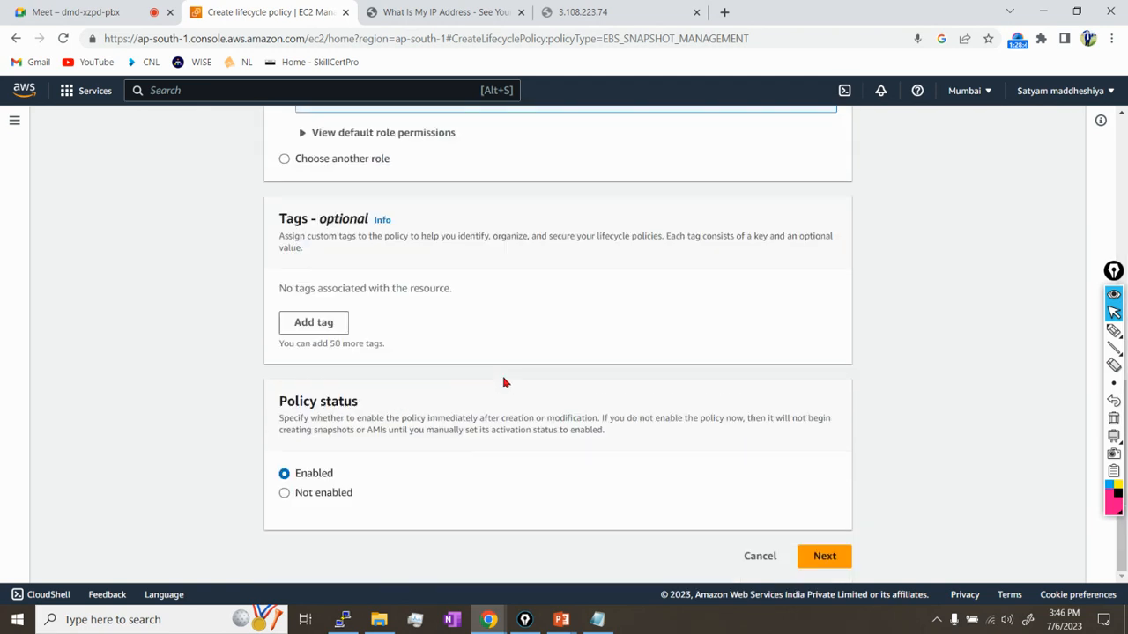
scroll(504, 383, "up", 6)
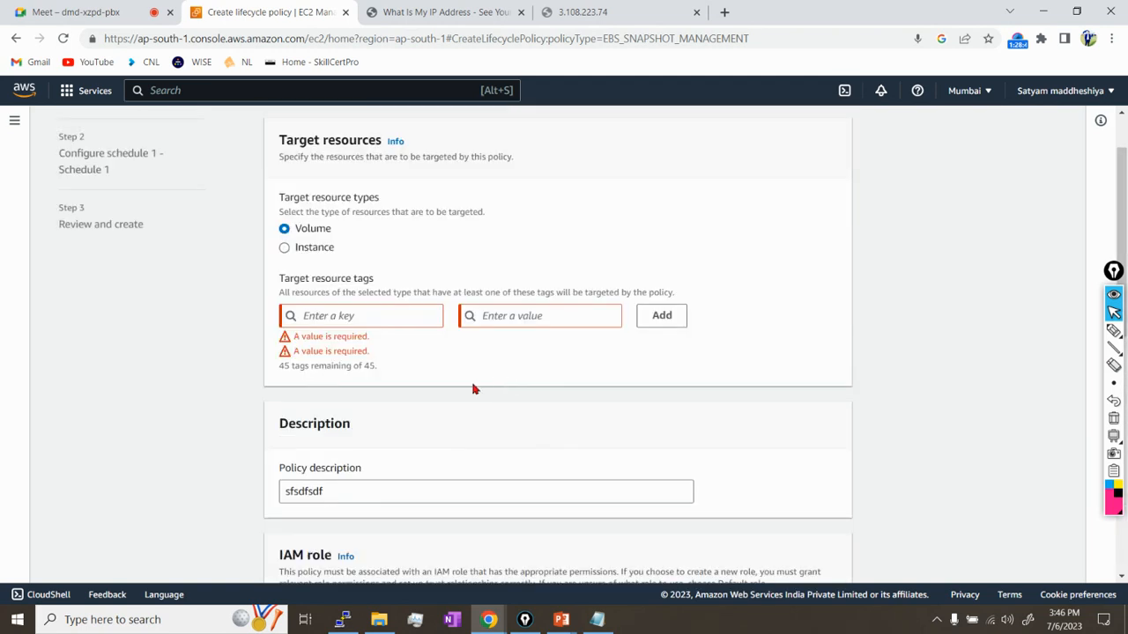
left_click(325, 252)
left_click(323, 235)
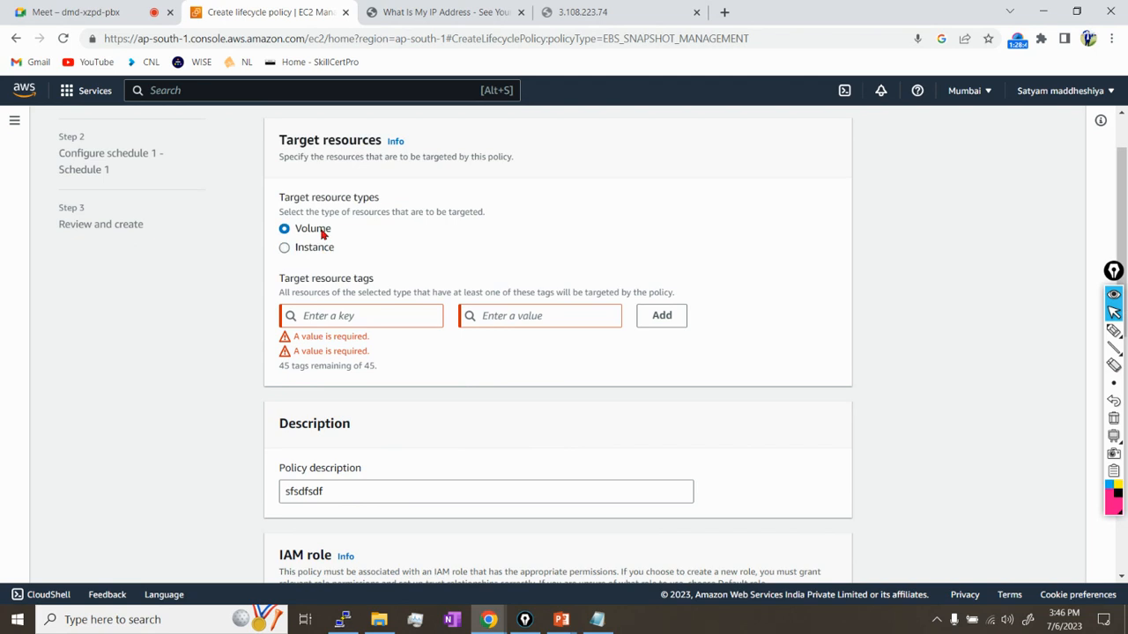
Enter the target resource tag key hfghdfghfgghdfhfgh with value fdghghdfghhdgh.
left_click(350, 319)
type("hfghdfghfgghdfhfgh")
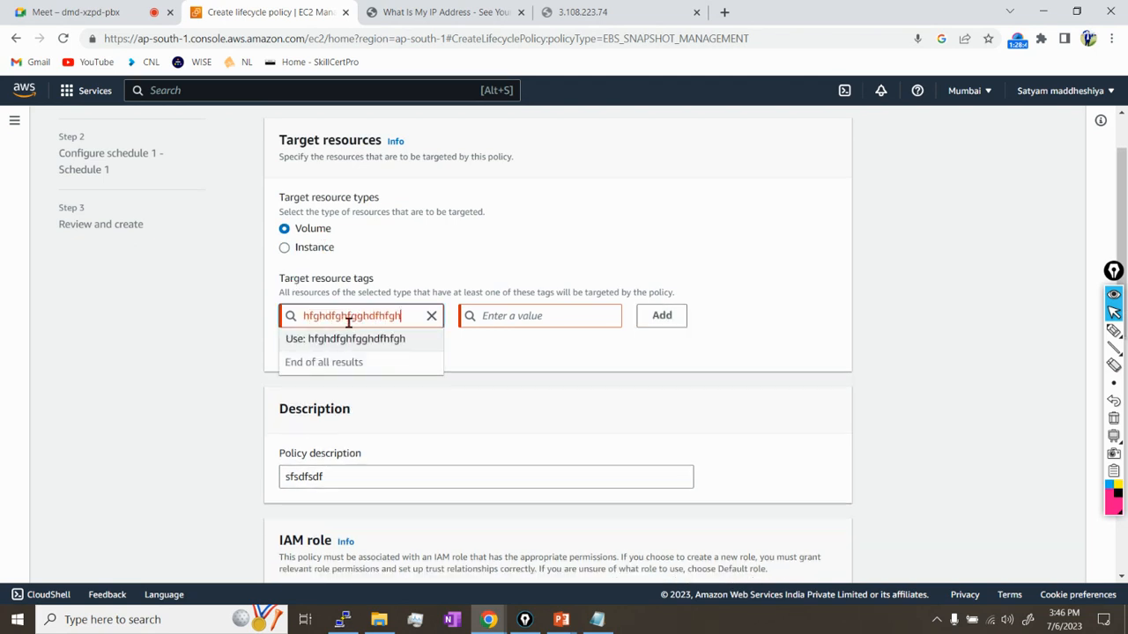
left_click(494, 348)
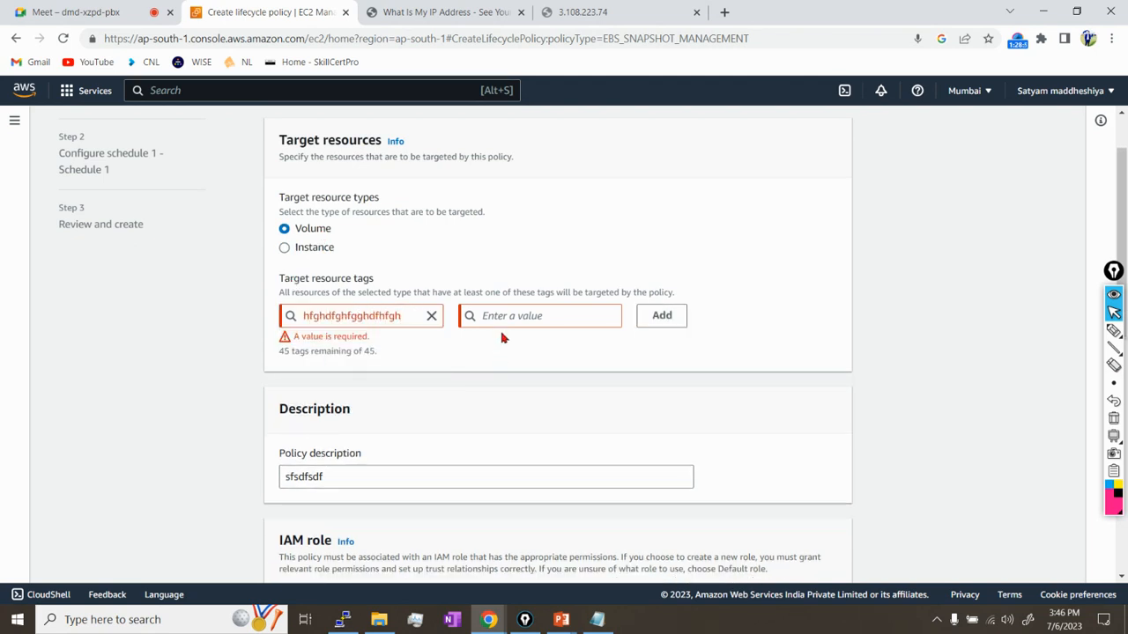
left_click(534, 319)
type("fdghghdfghhdgh")
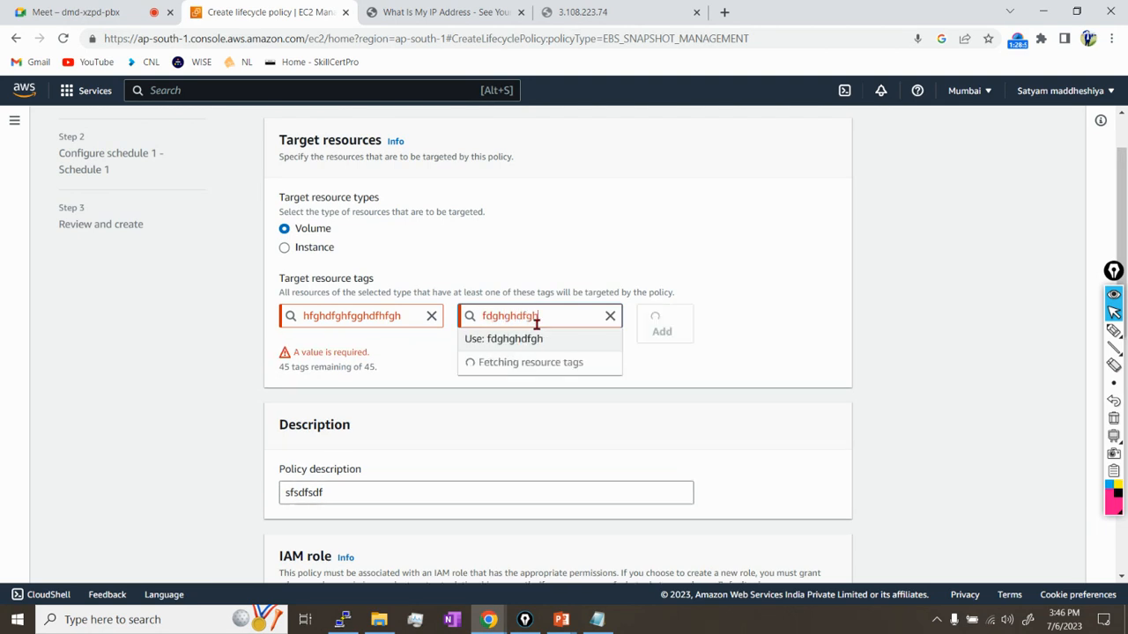
Clear the target tag's key and value, and cancel creating the lifecycle policy.
left_click(432, 317)
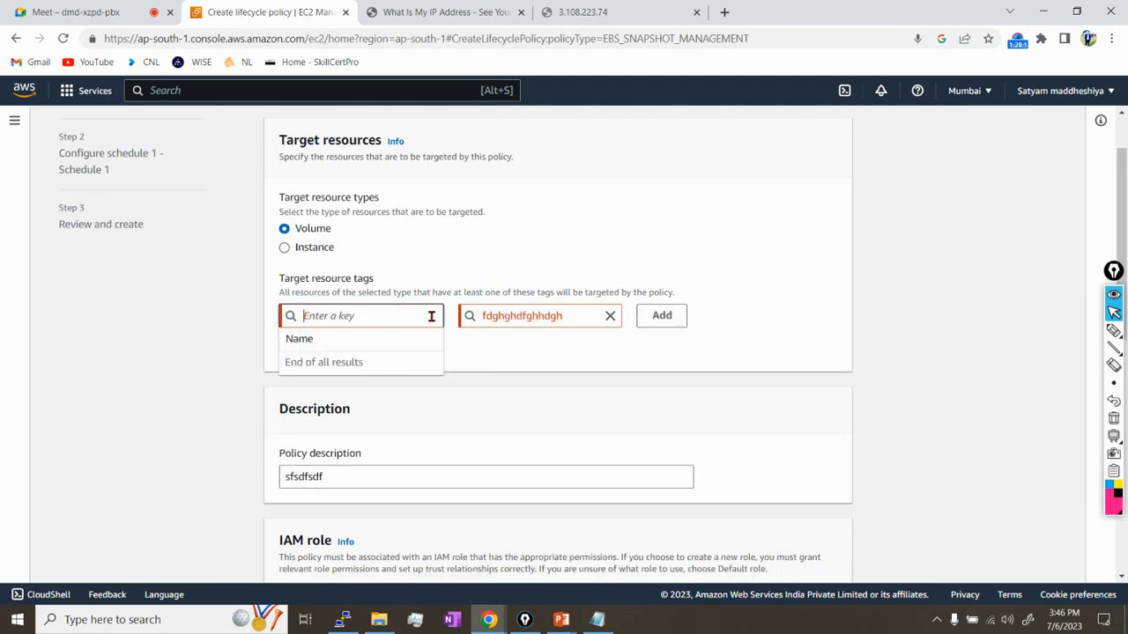
left_click(611, 317)
left_click(398, 315)
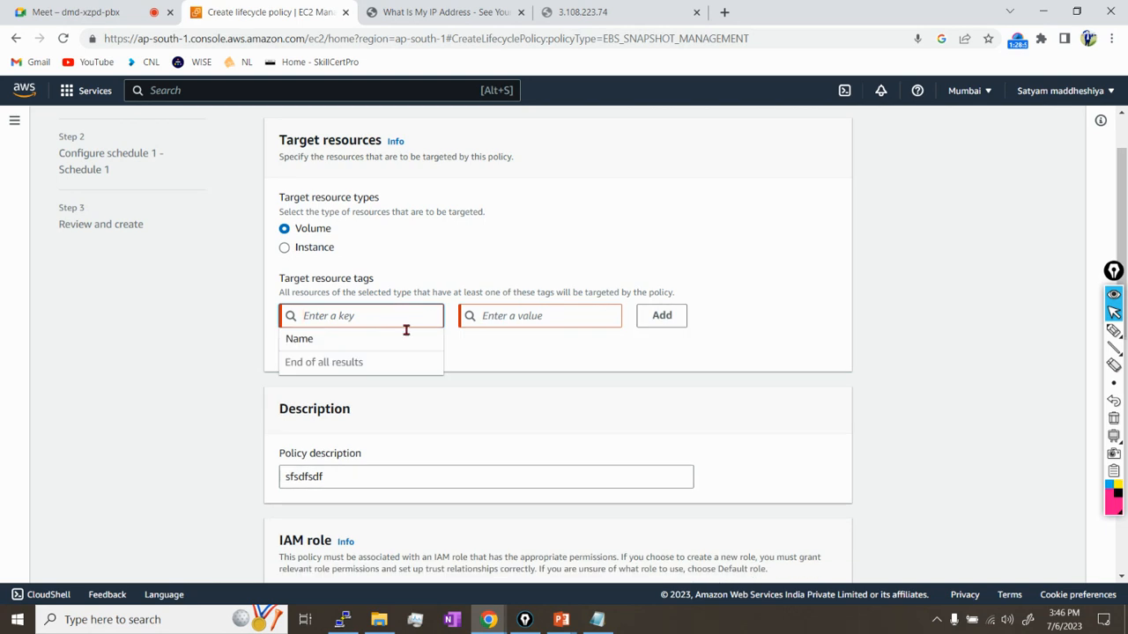
scroll(463, 353, "down", 6)
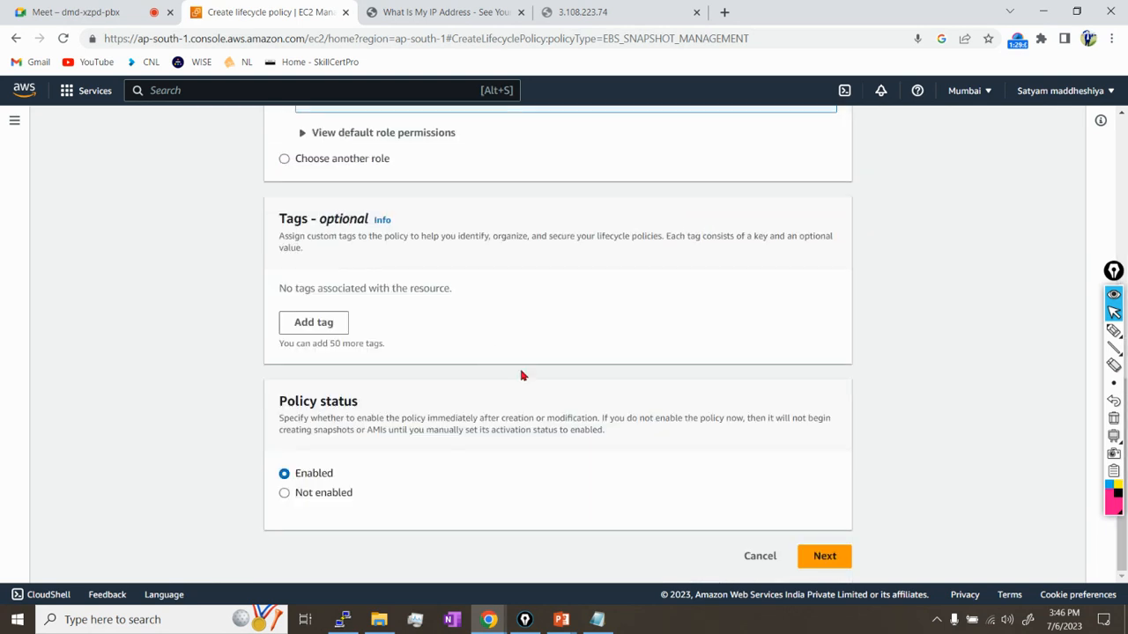
left_click(763, 556)
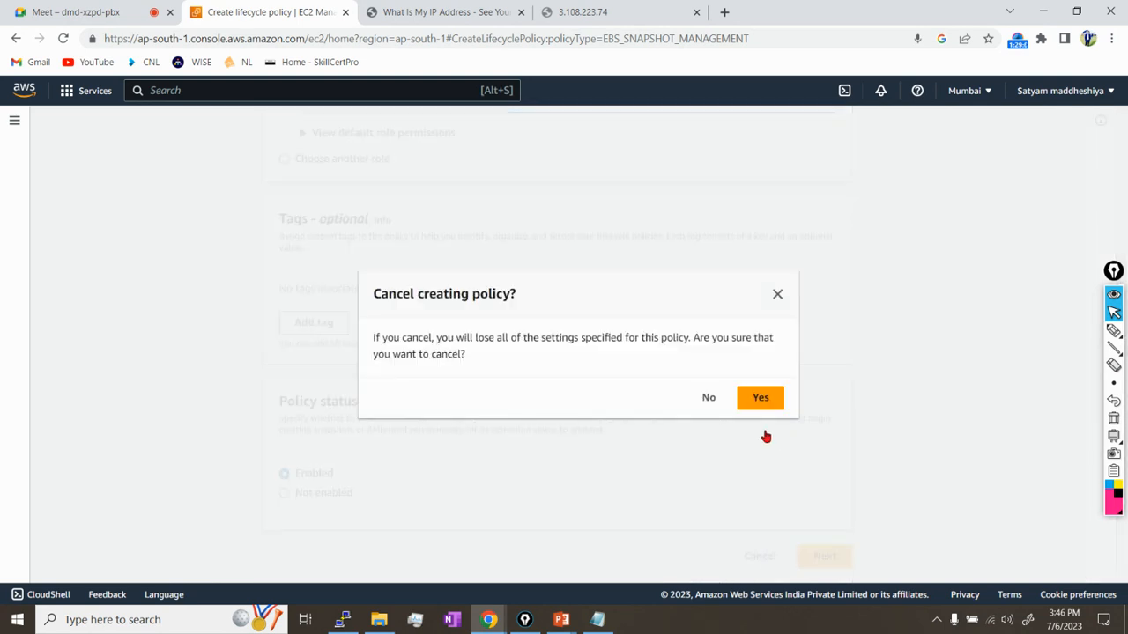
left_click(759, 396)
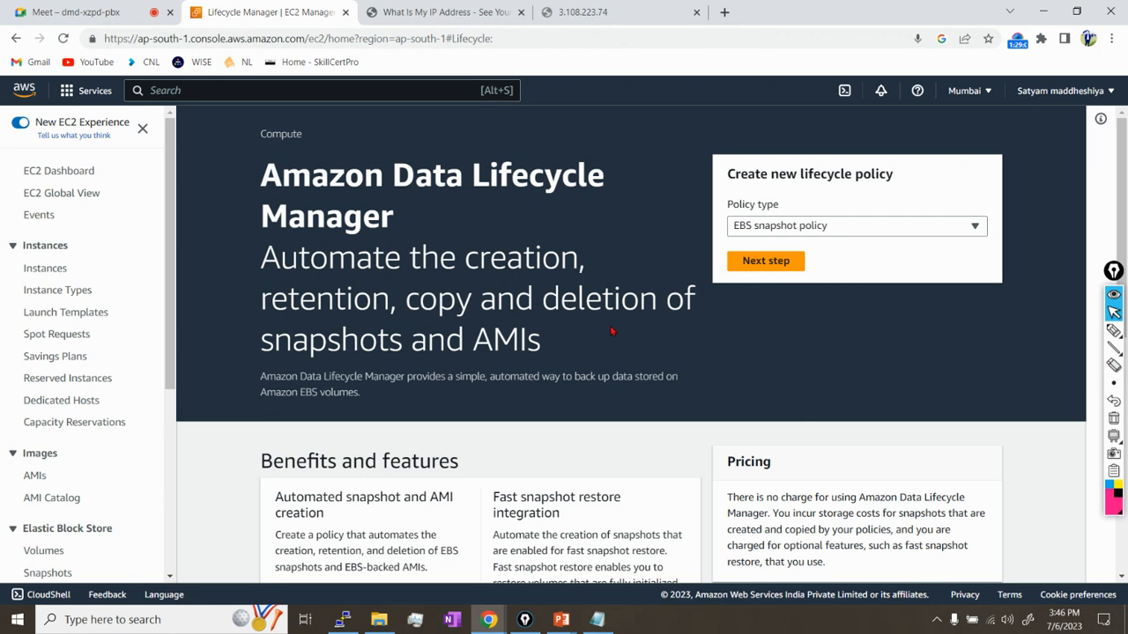
Start a new EBS snapshot policy and enter the target resource tag key Name with value 1234.
left_click(764, 265)
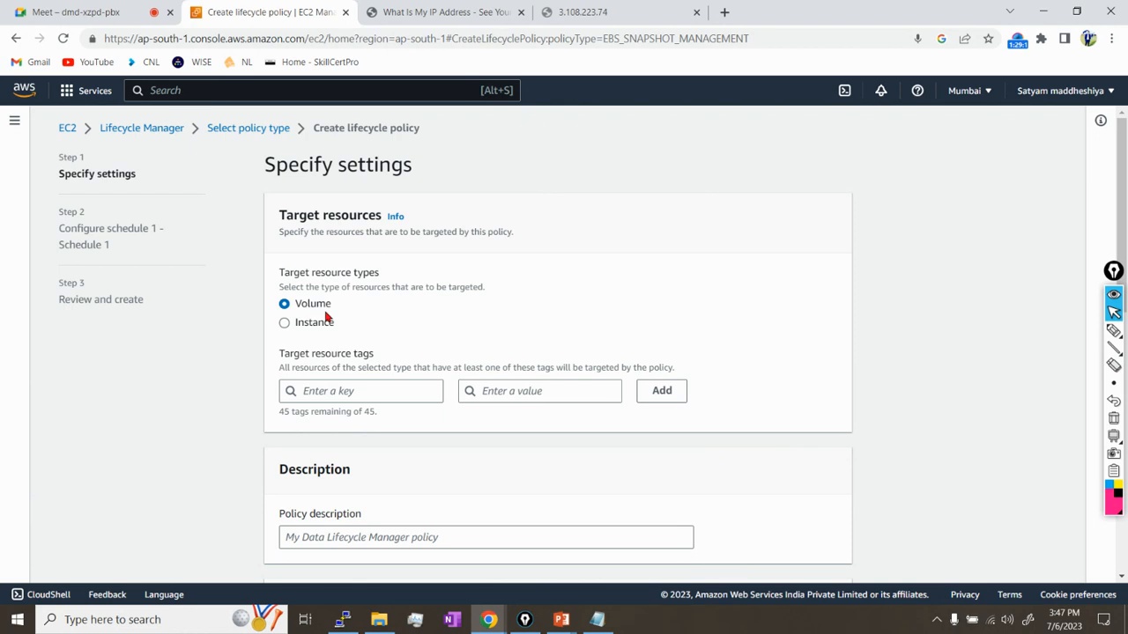
scroll(364, 347, "down", 1)
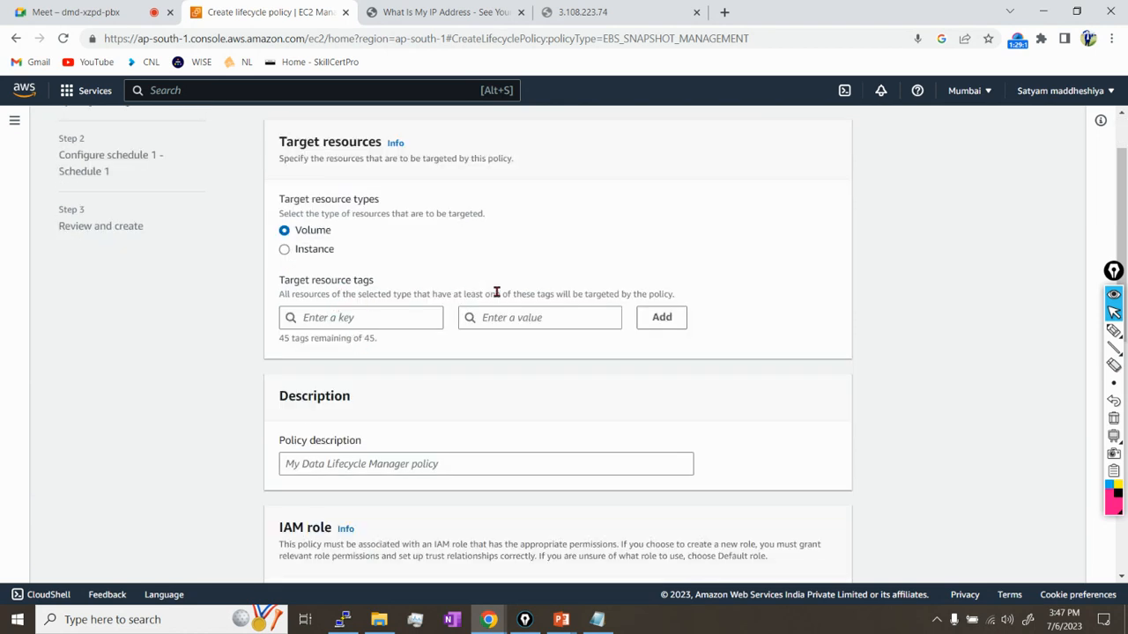
left_click(353, 321)
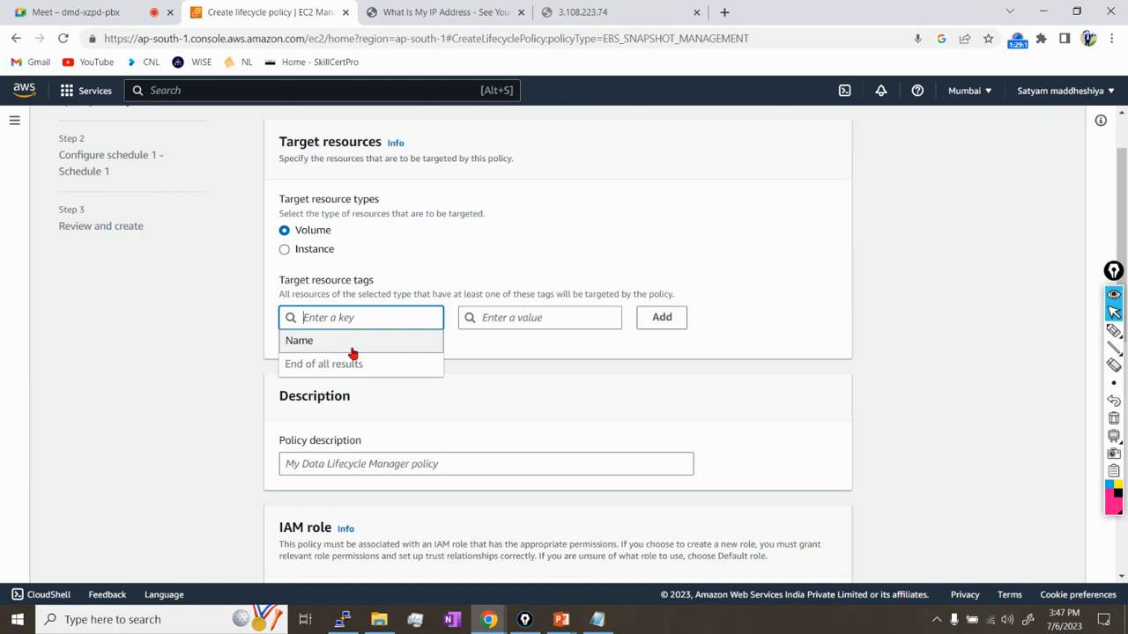
left_click(310, 343)
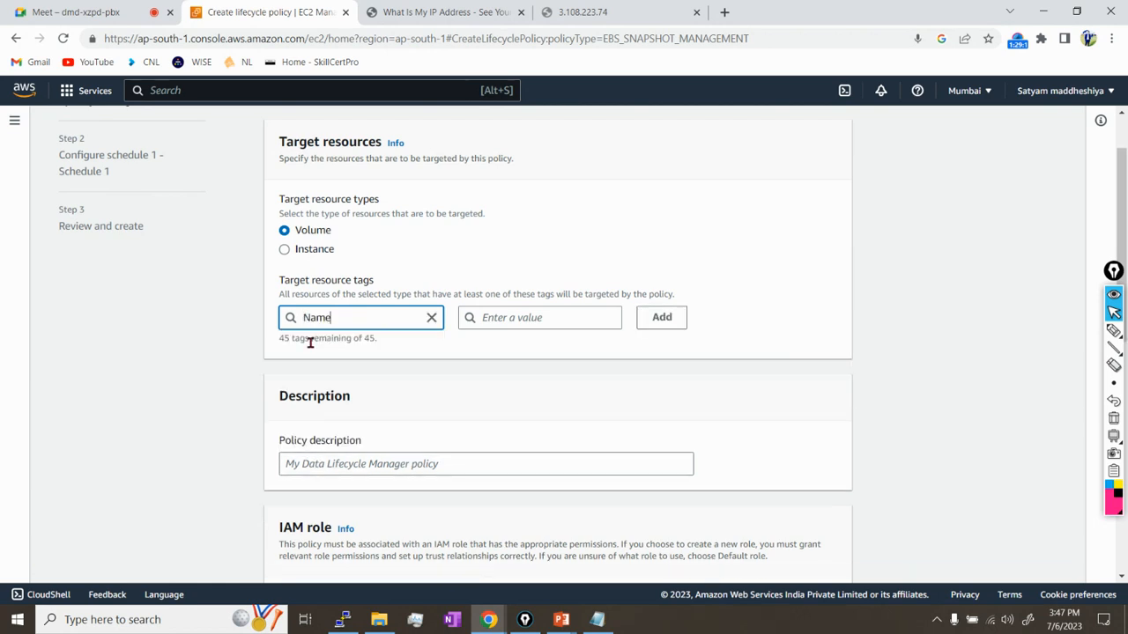
left_click(504, 325)
type("1234")
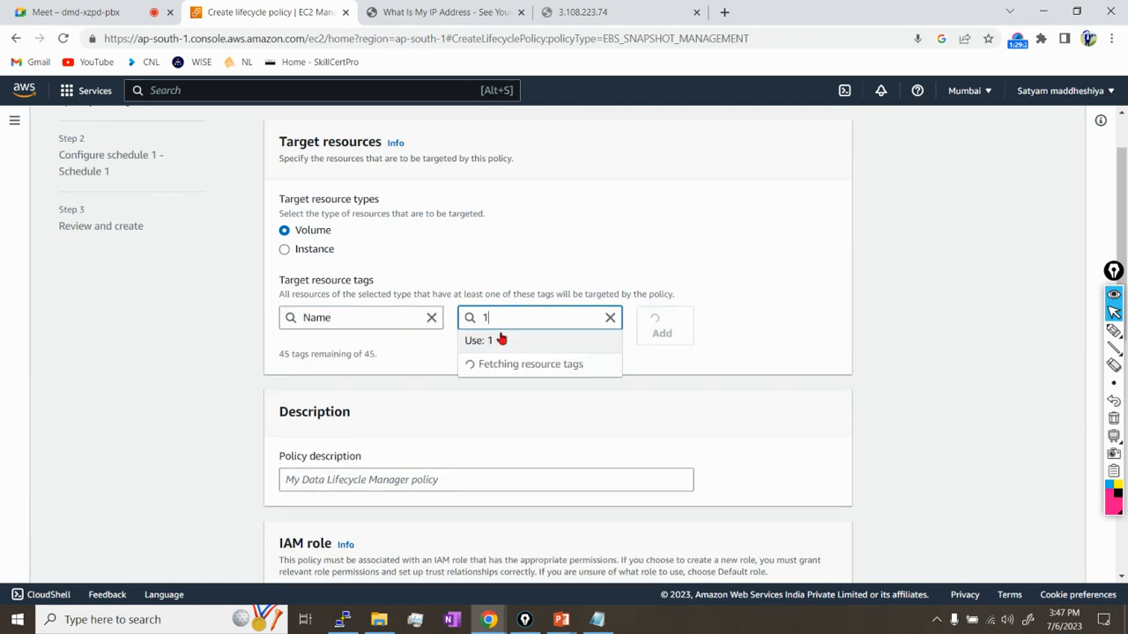
left_click(665, 381)
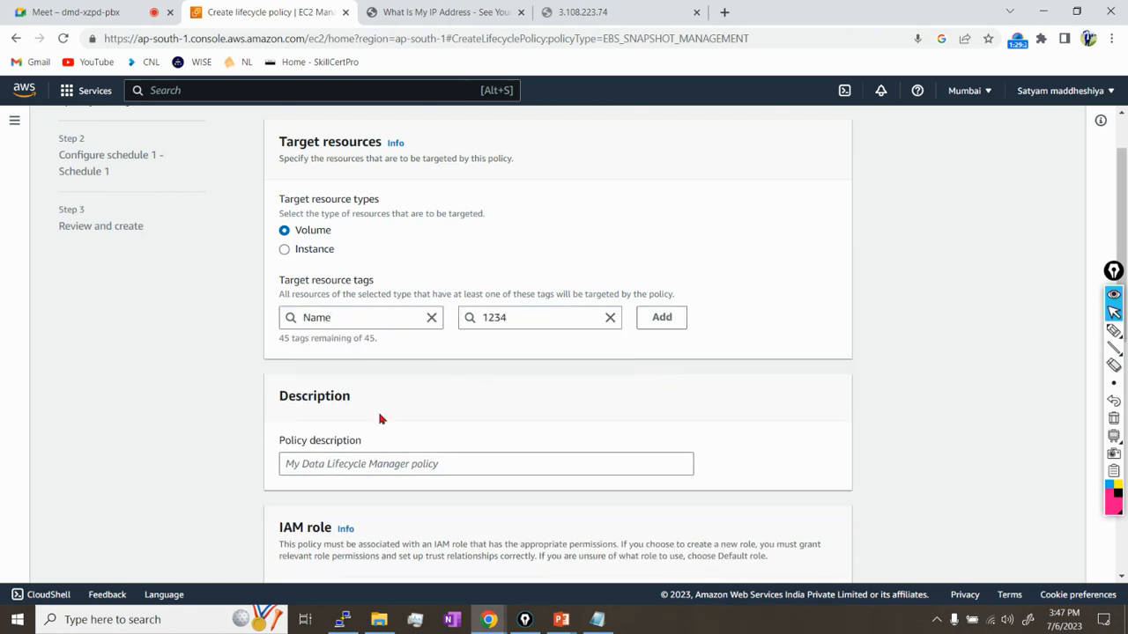
Enter mydatA as the policy description.
scroll(380, 418, "down", 3)
left_click(338, 173)
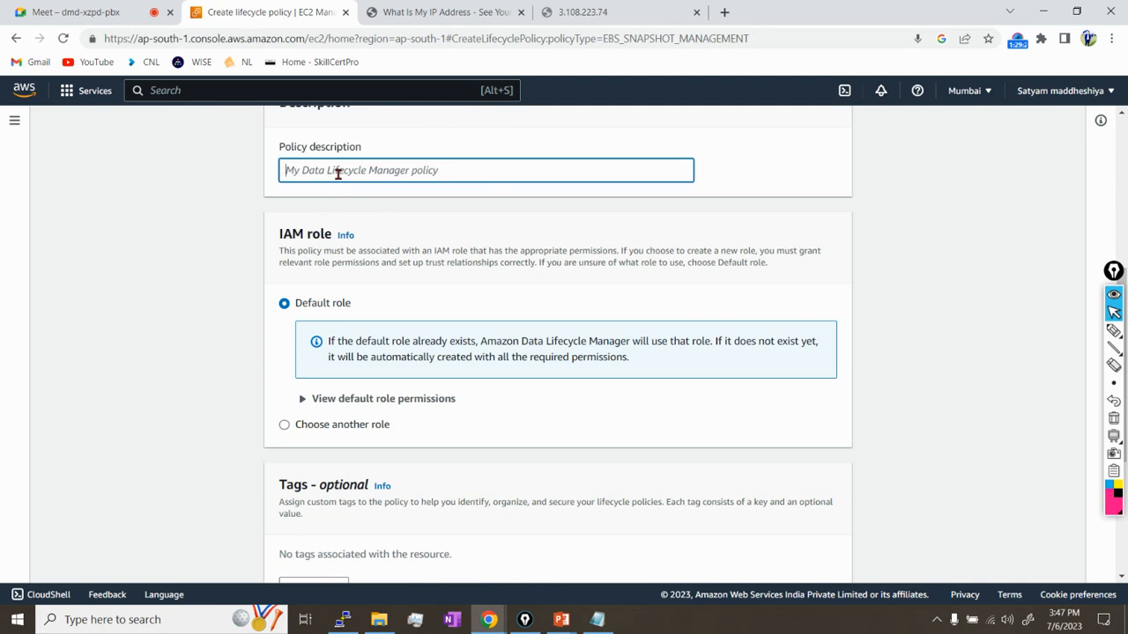
type("n")
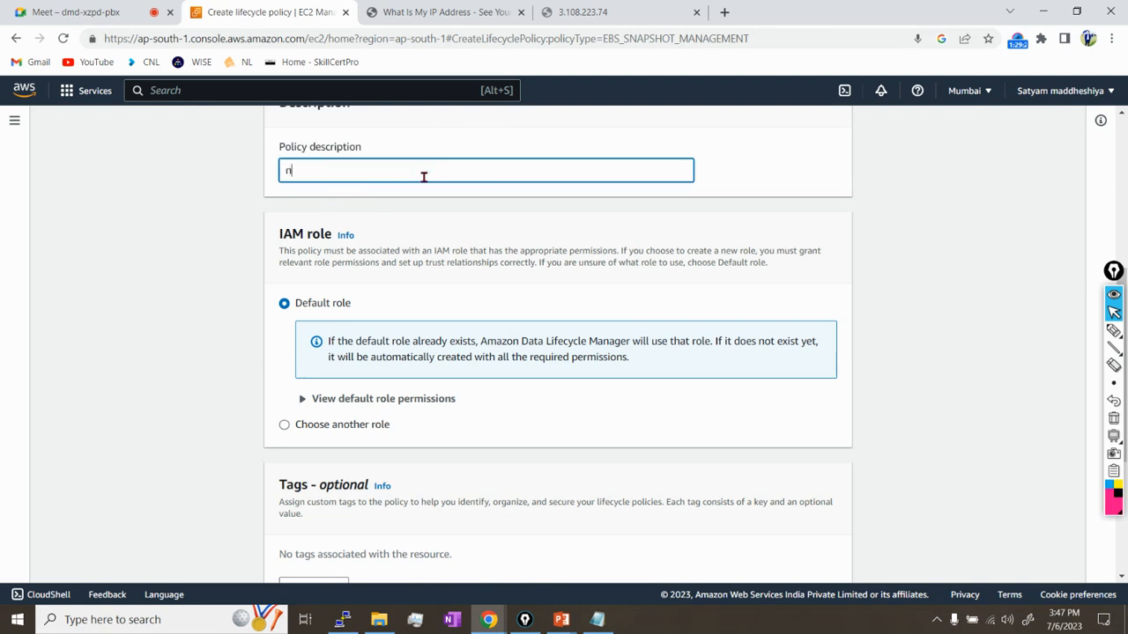
key("BackSpace")
type("mydata")
left_click(458, 229)
Try to advance the snapshot policy from its general settings to the schedule configuration.
scroll(469, 236, "down", 3)
scroll(466, 295, "down", 1)
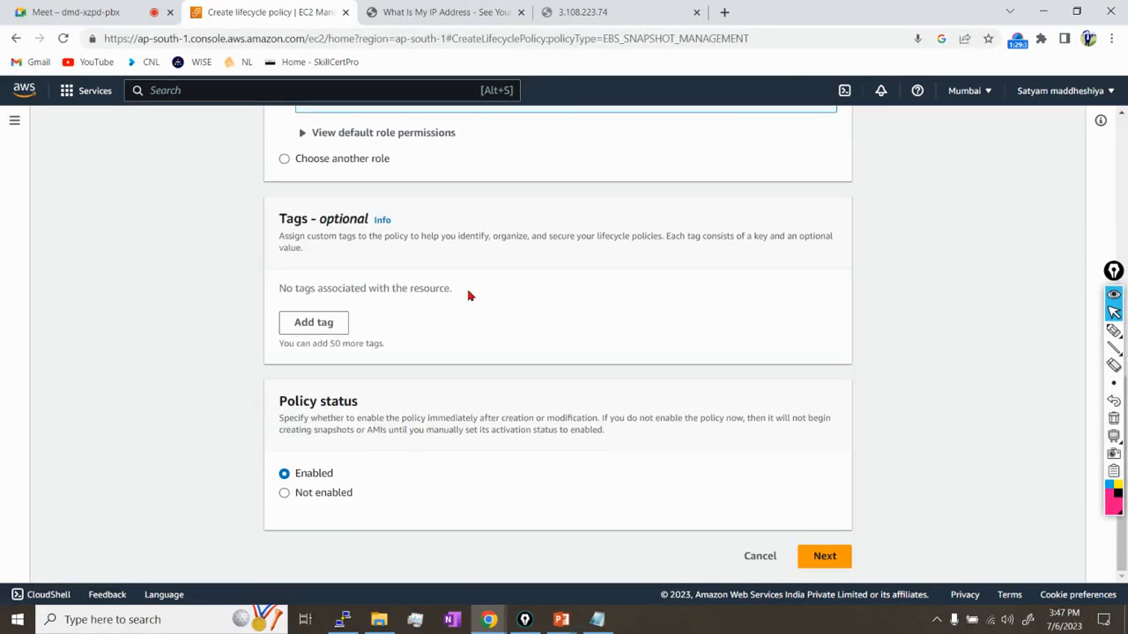
left_click(817, 557)
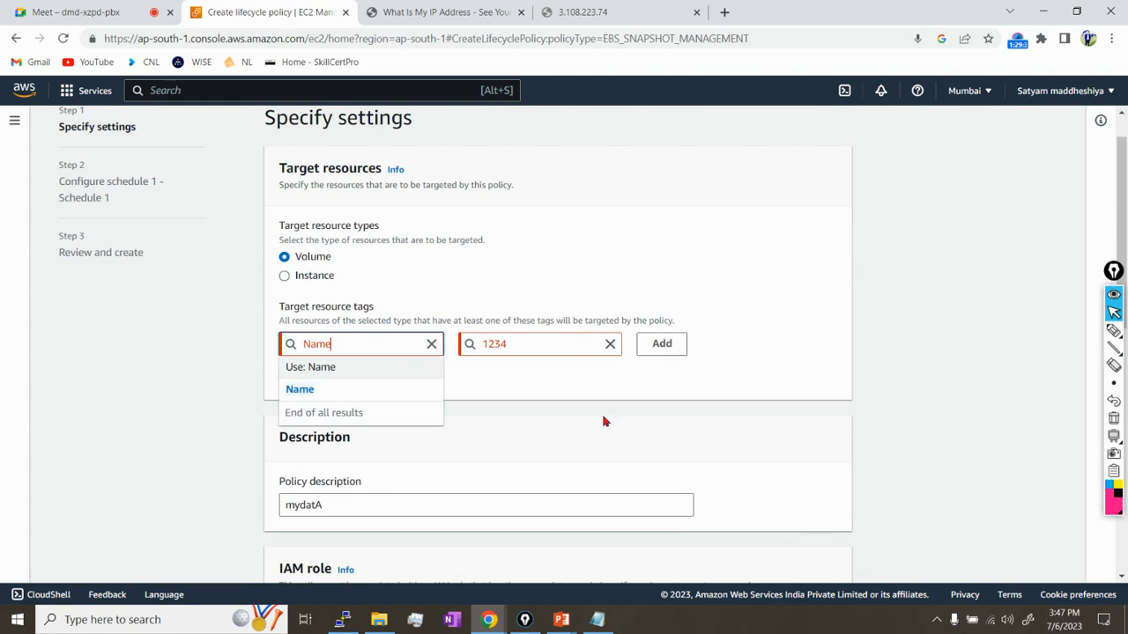
Reselect Name as the target resource tag key and try again to advance to the schedule configuration.
left_click(345, 394)
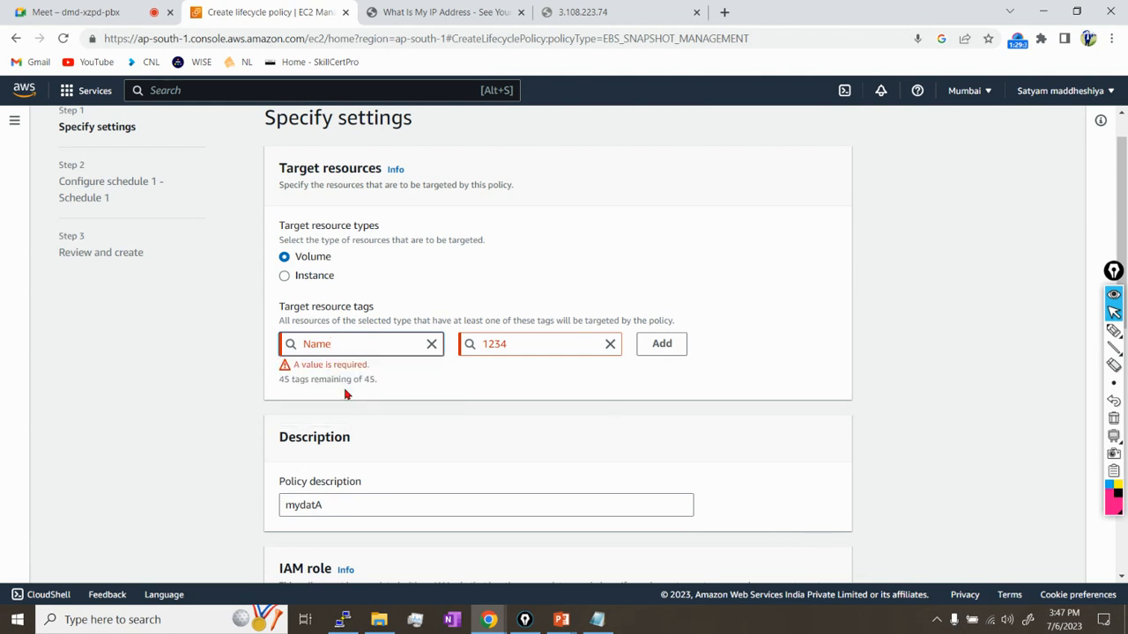
double_click(292, 348)
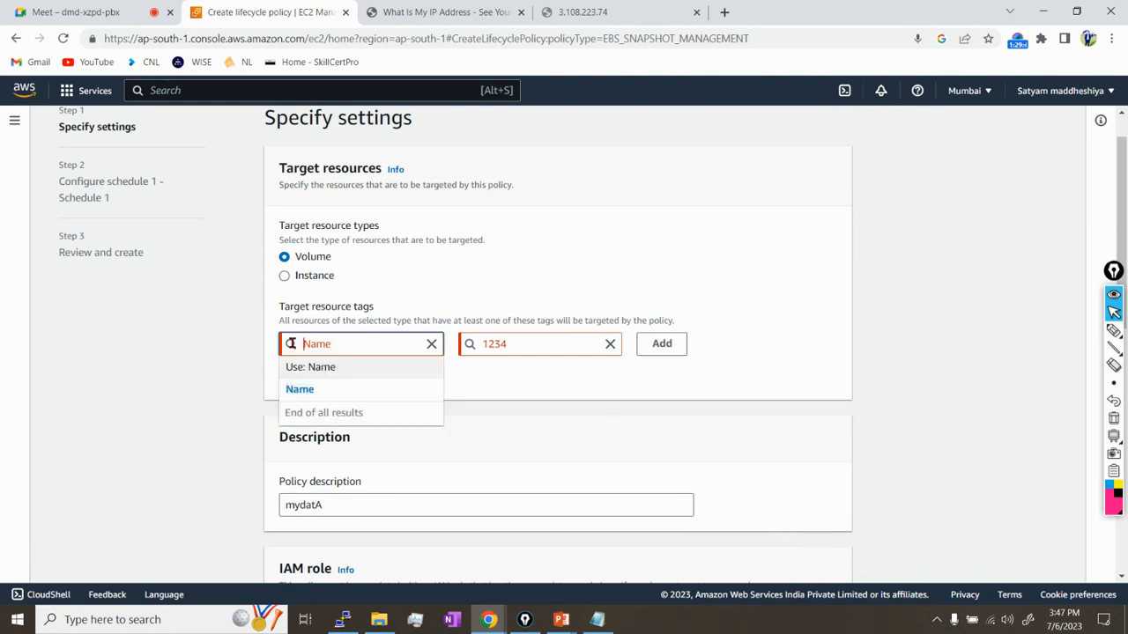
left_click(303, 393)
left_click(460, 396)
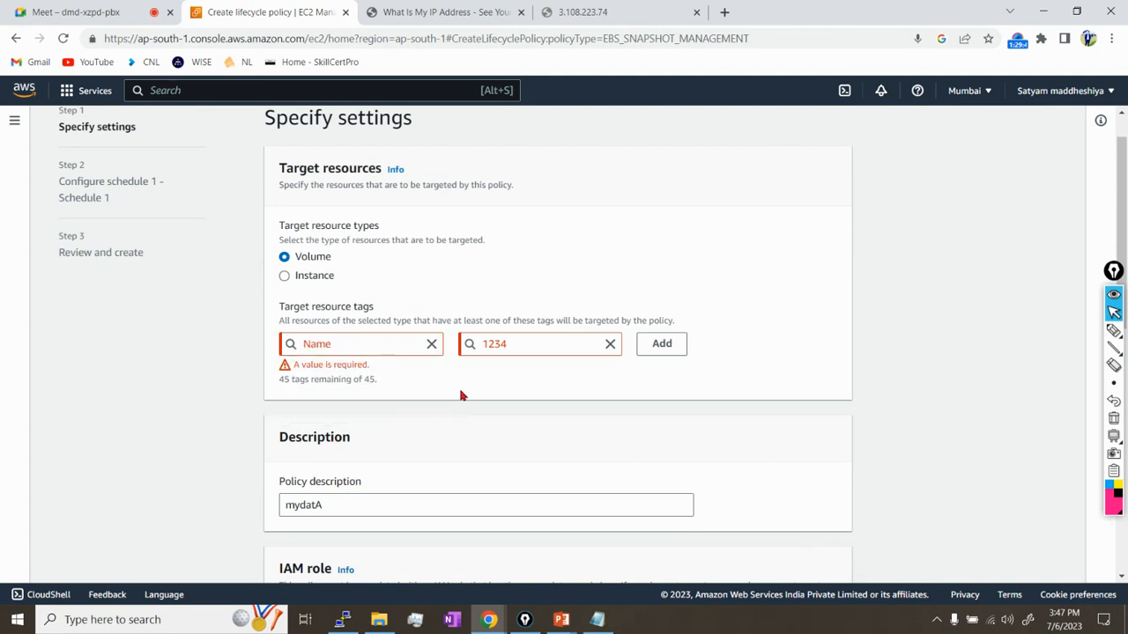
scroll(460, 396, "down", 3)
scroll(461, 395, "up", 1)
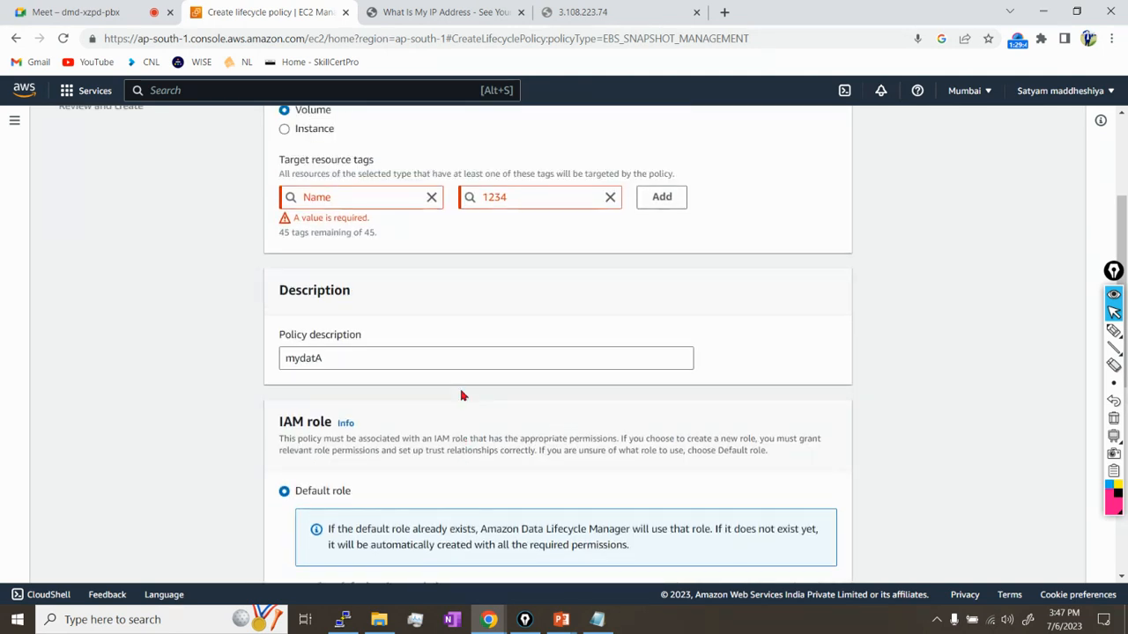
scroll(460, 397, "down", 5)
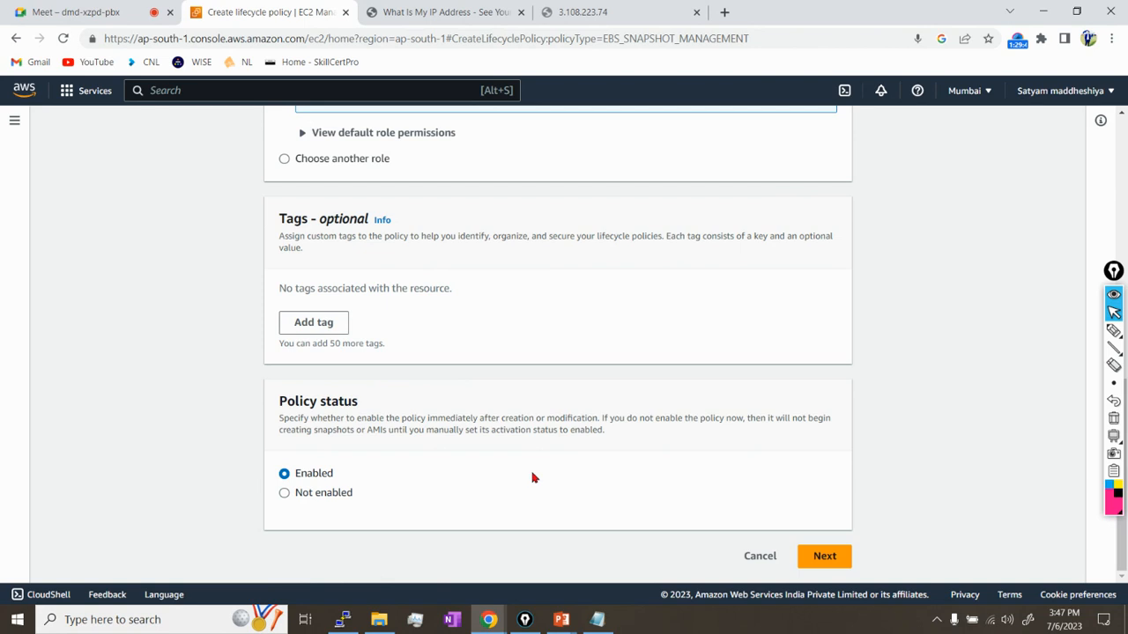
left_click(833, 556)
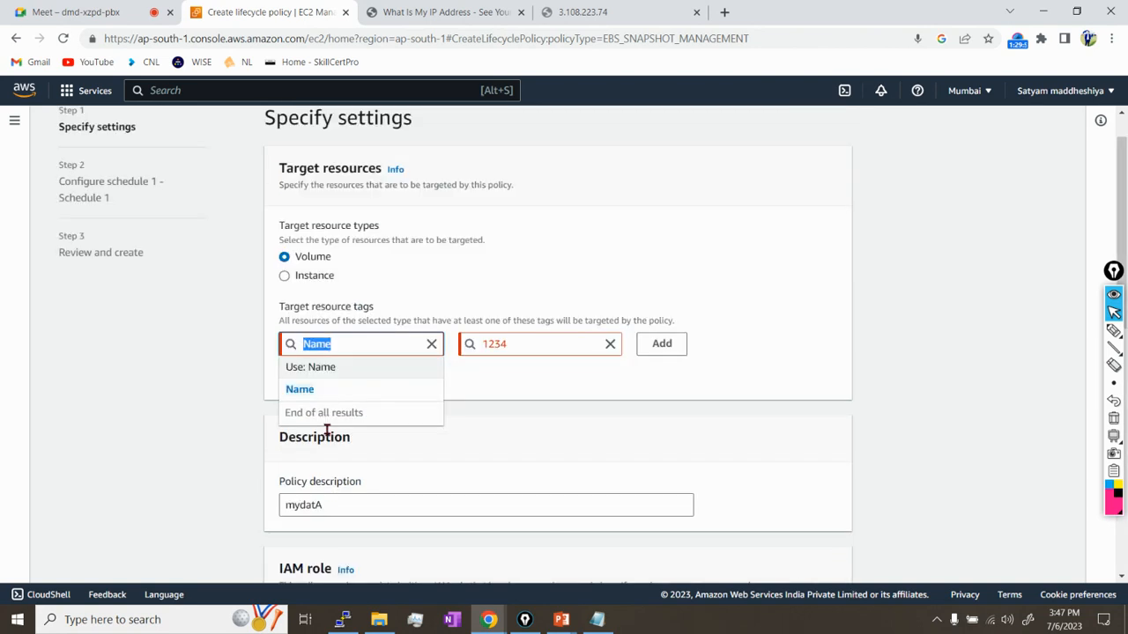
Clear the Name target tag and its value, and cancel creating the snapshot policy.
left_click(431, 344)
left_click(609, 344)
scroll(570, 424, "down", 7)
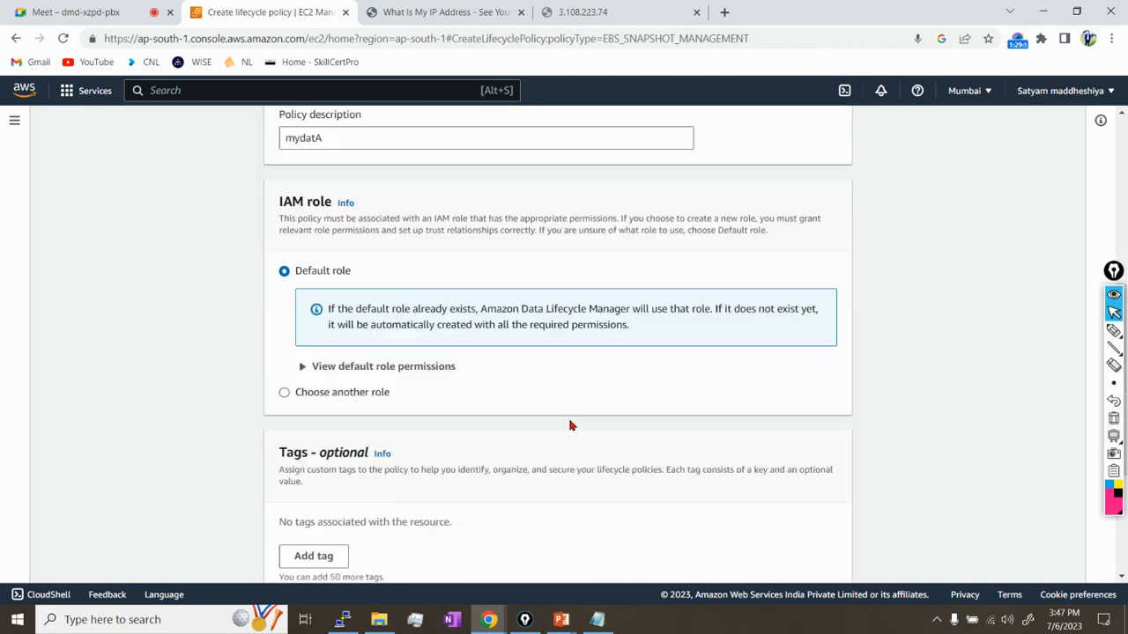
left_click(748, 559)
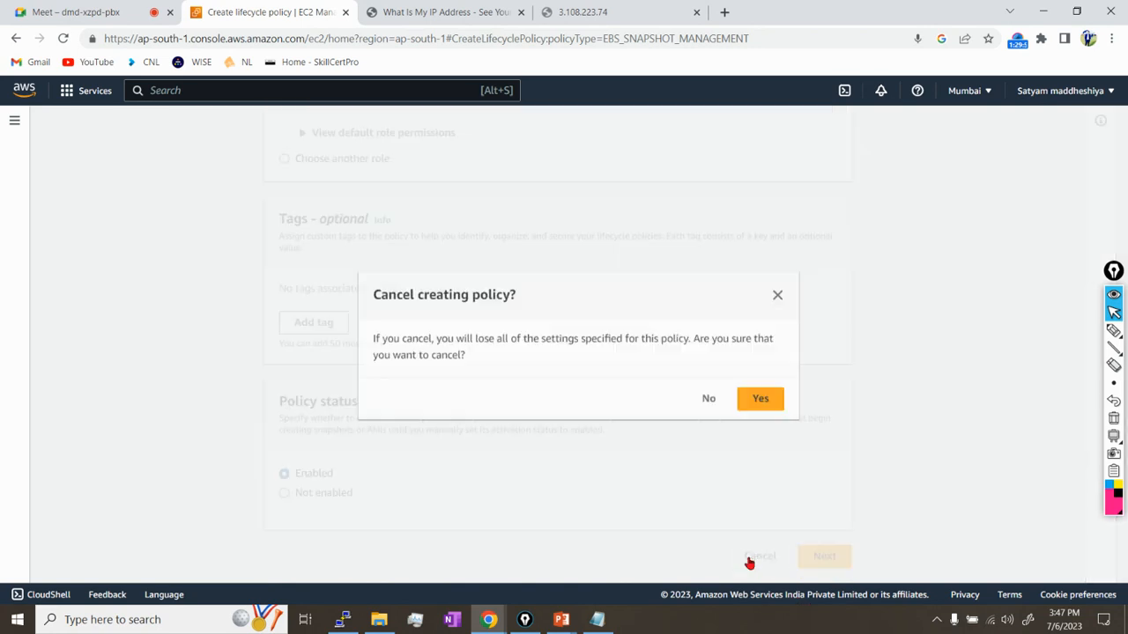
left_click(763, 401)
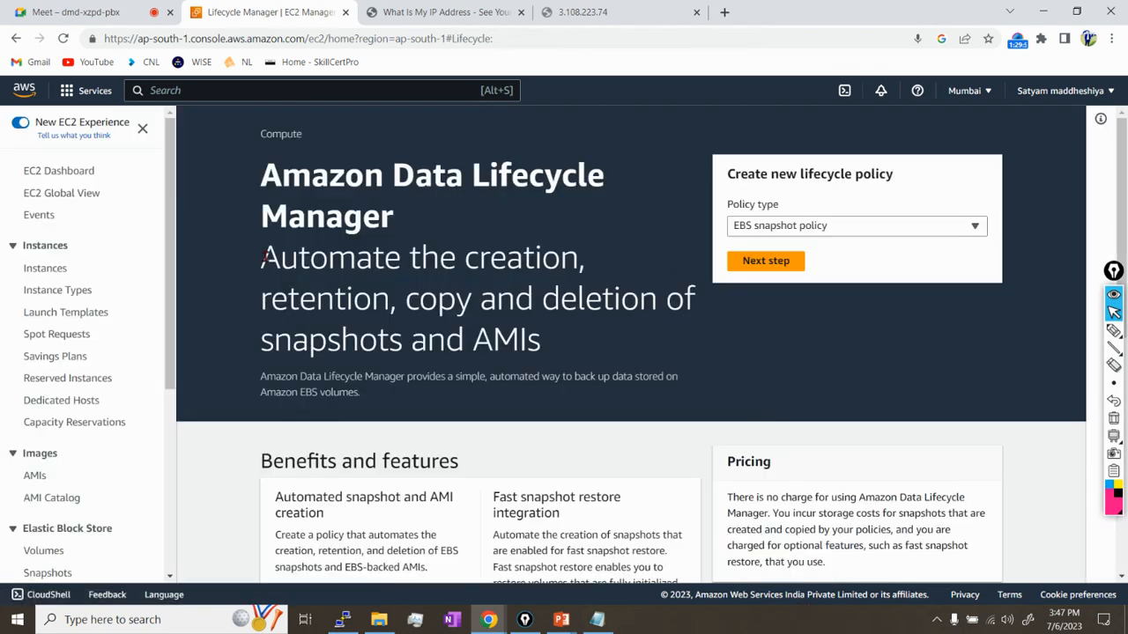
Open the list of EBS snapshots and refresh it.
scroll(51, 504, "down", 3)
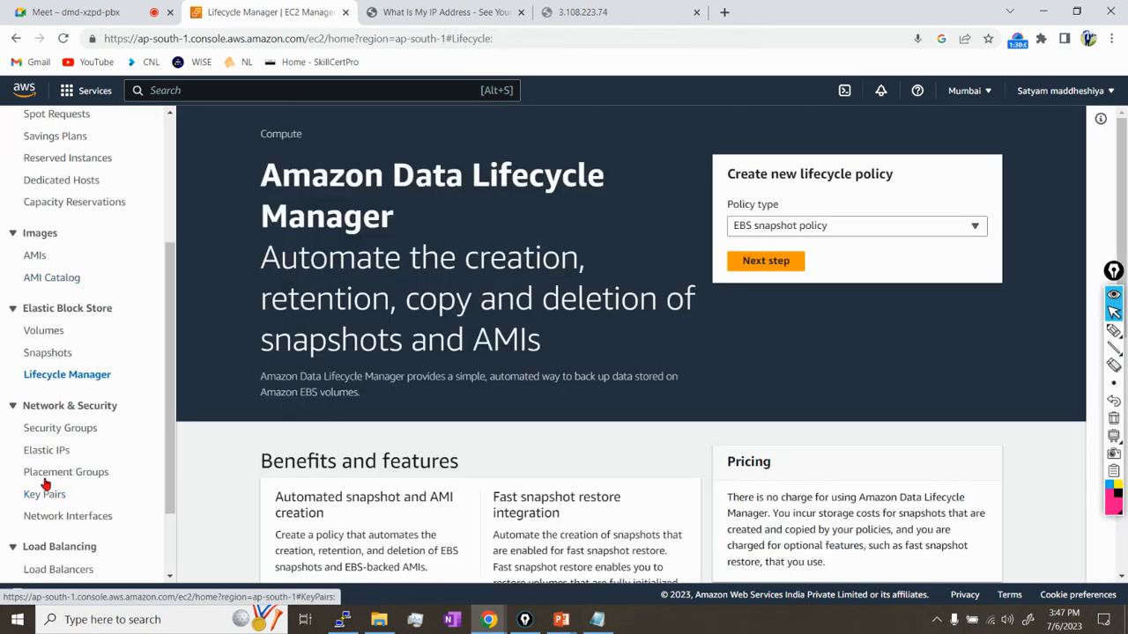
left_click(46, 354)
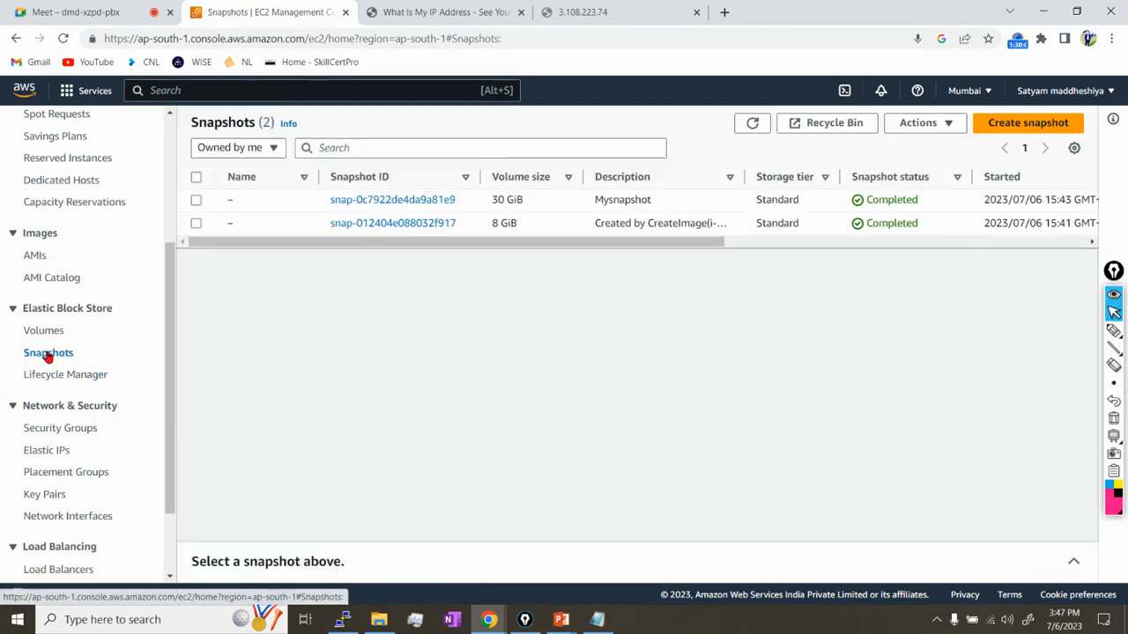
left_click(752, 122)
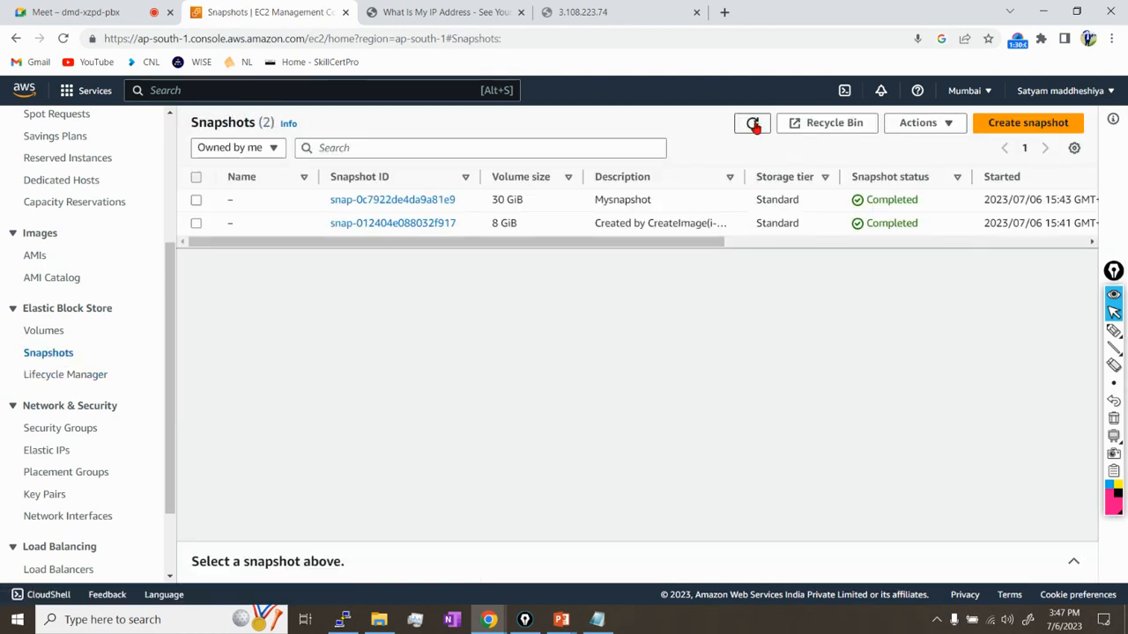
Start copying the Mysnapshot snapshot, view the available destination Regions, and cancel the copy.
left_click(195, 200)
left_click(925, 123)
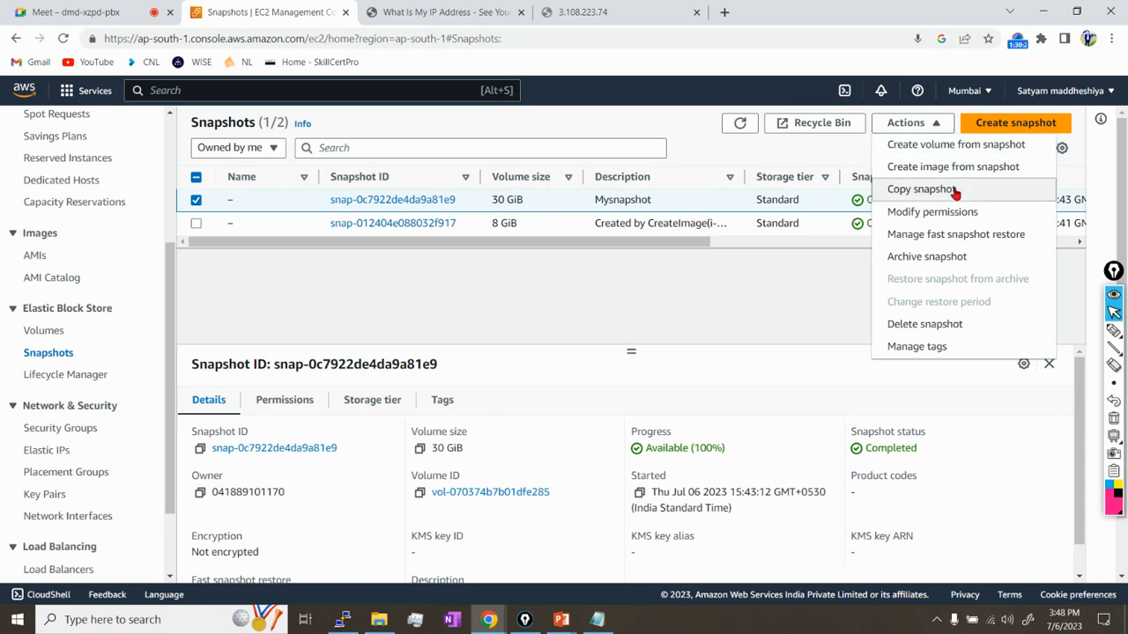
left_click(956, 191)
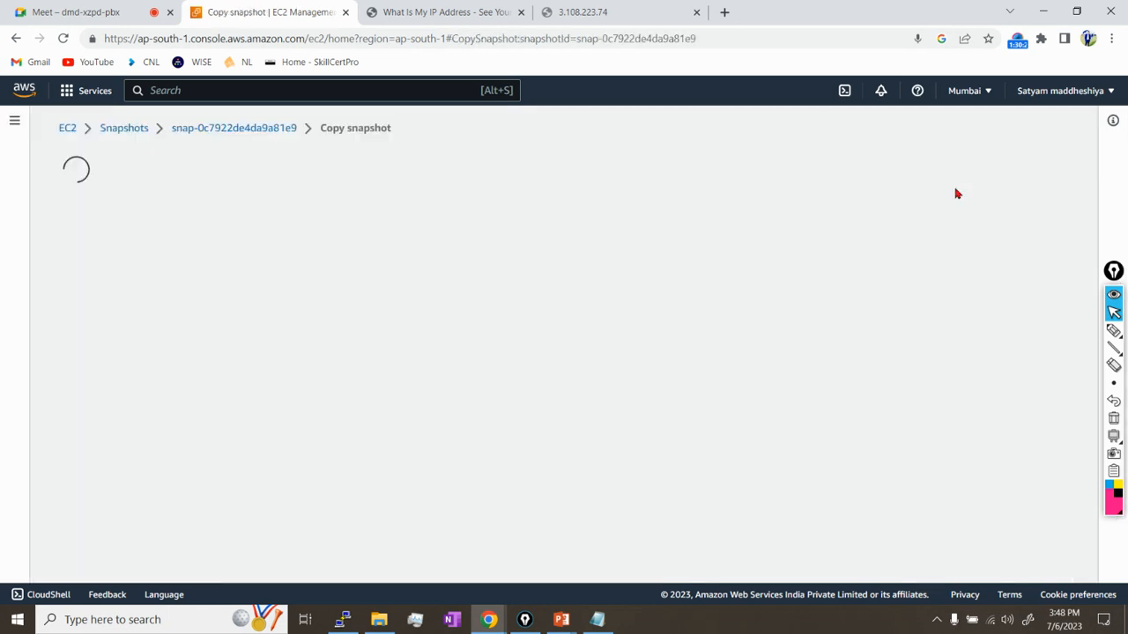
scroll(259, 382, "down", 1)
left_click(147, 444)
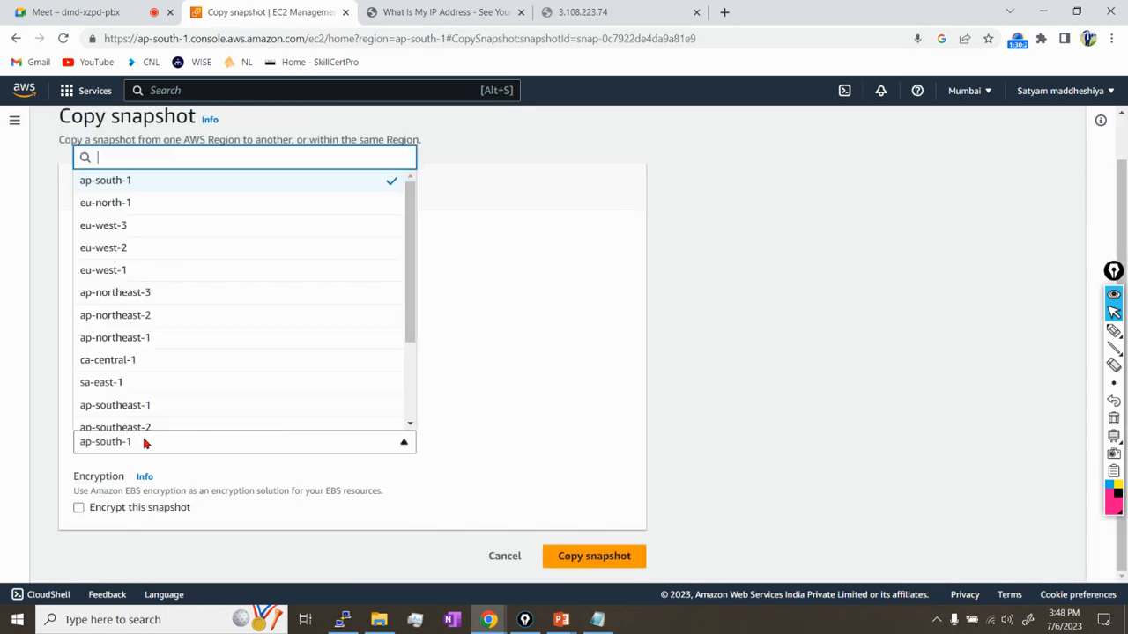
left_click(528, 404)
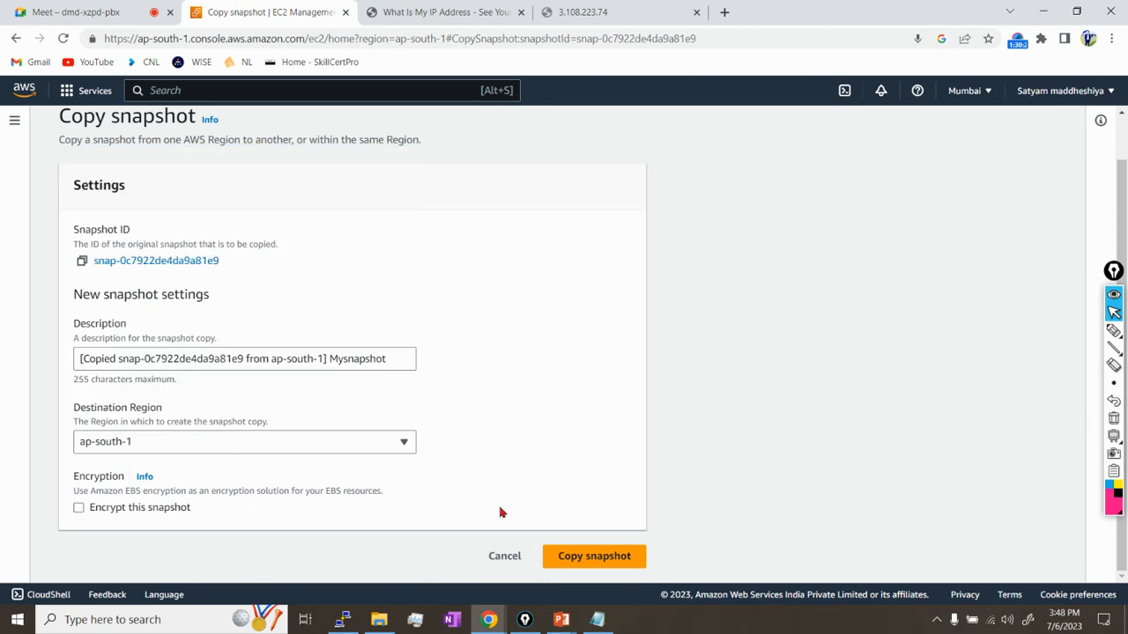
left_click(504, 556)
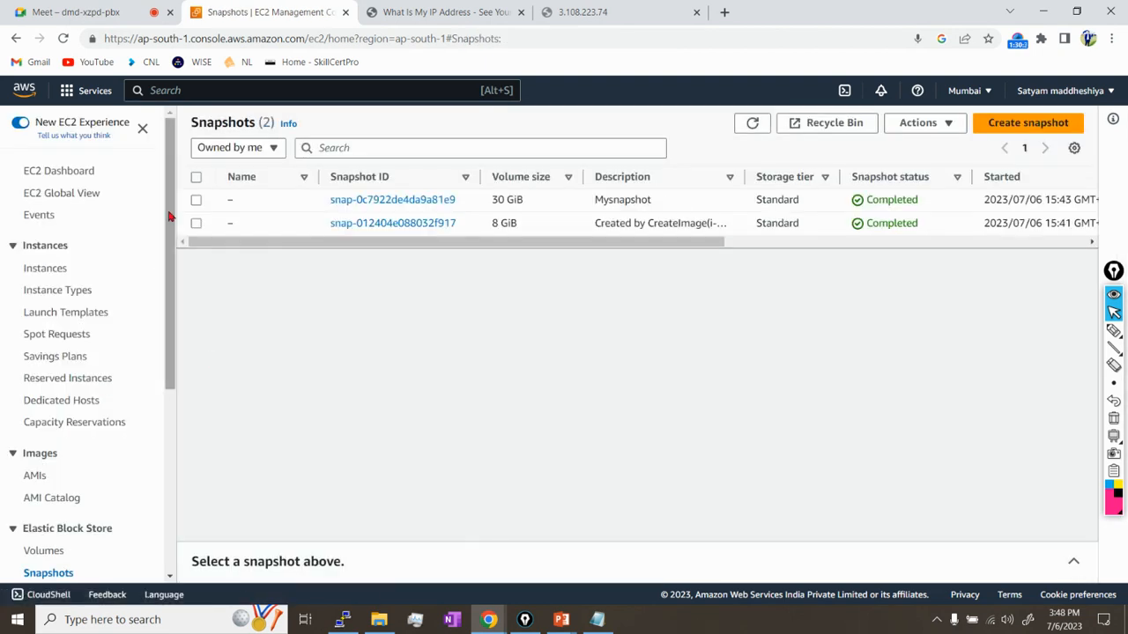
Create a volume from the Mysnapshot snapshot with General Purpose SSD (gp2), 30 GiB, and Availability Zone ap-south-1a.
left_click(196, 200)
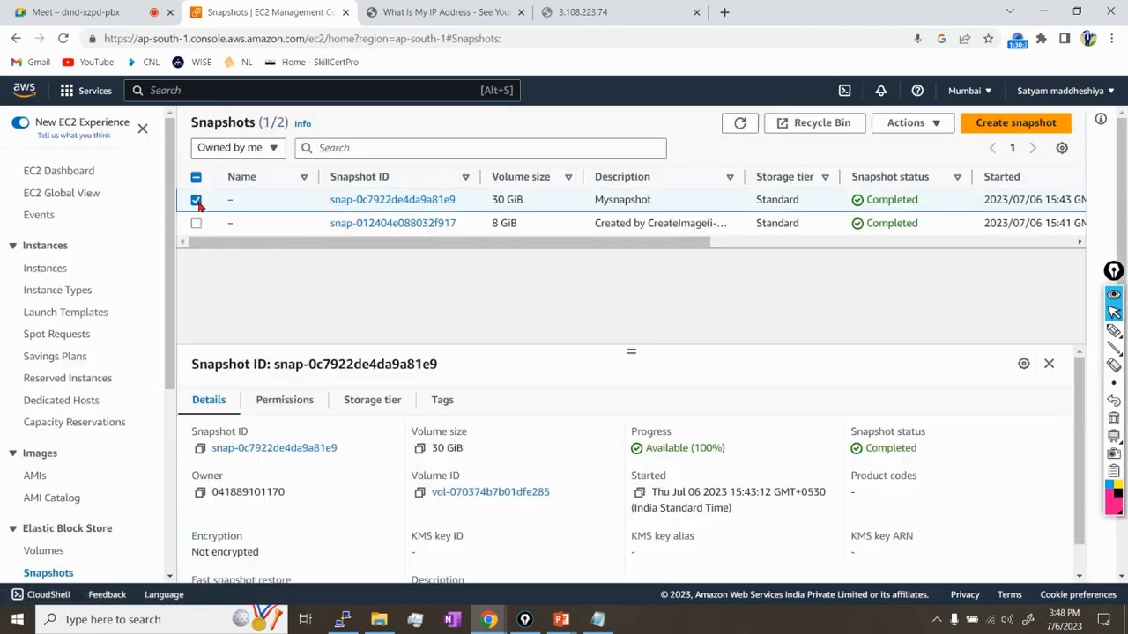
left_click(918, 126)
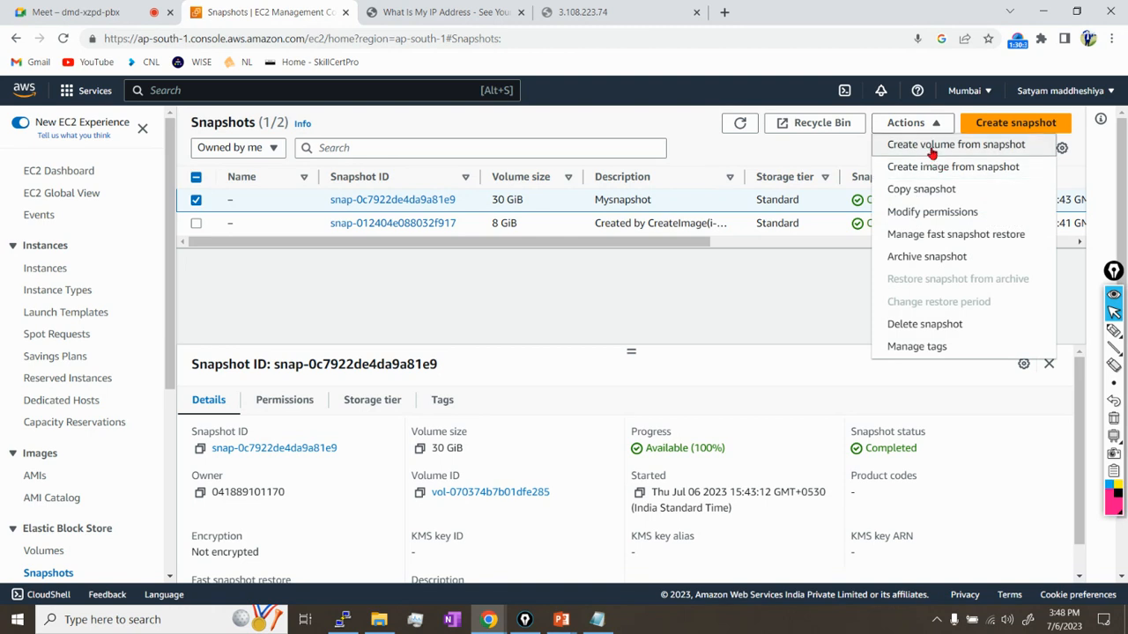
left_click(932, 148)
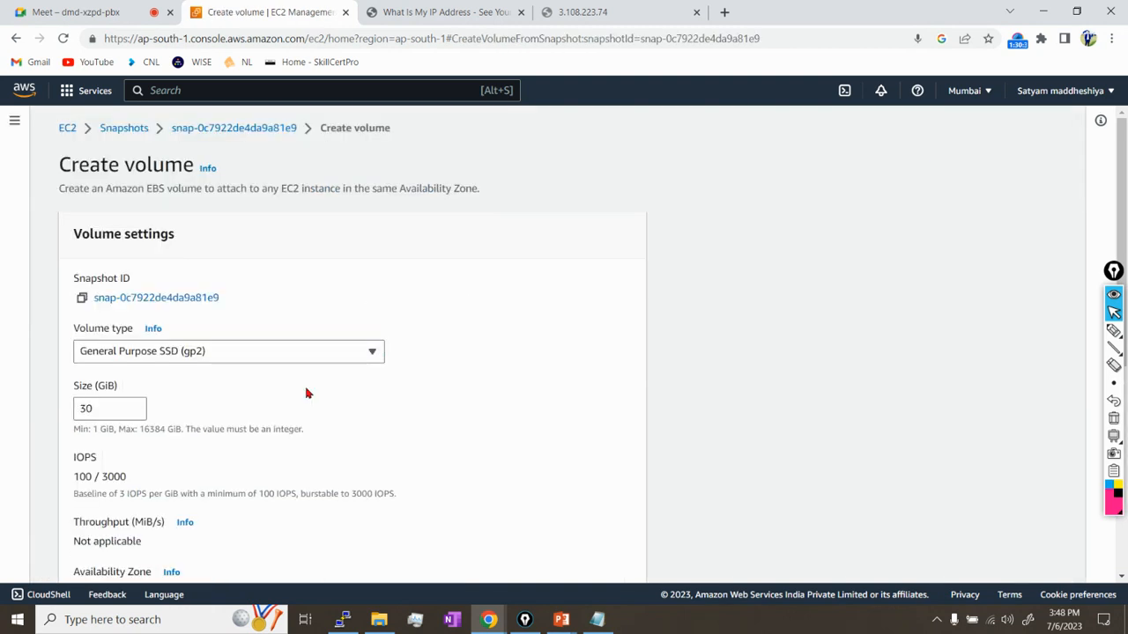
scroll(308, 391, "down", 4)
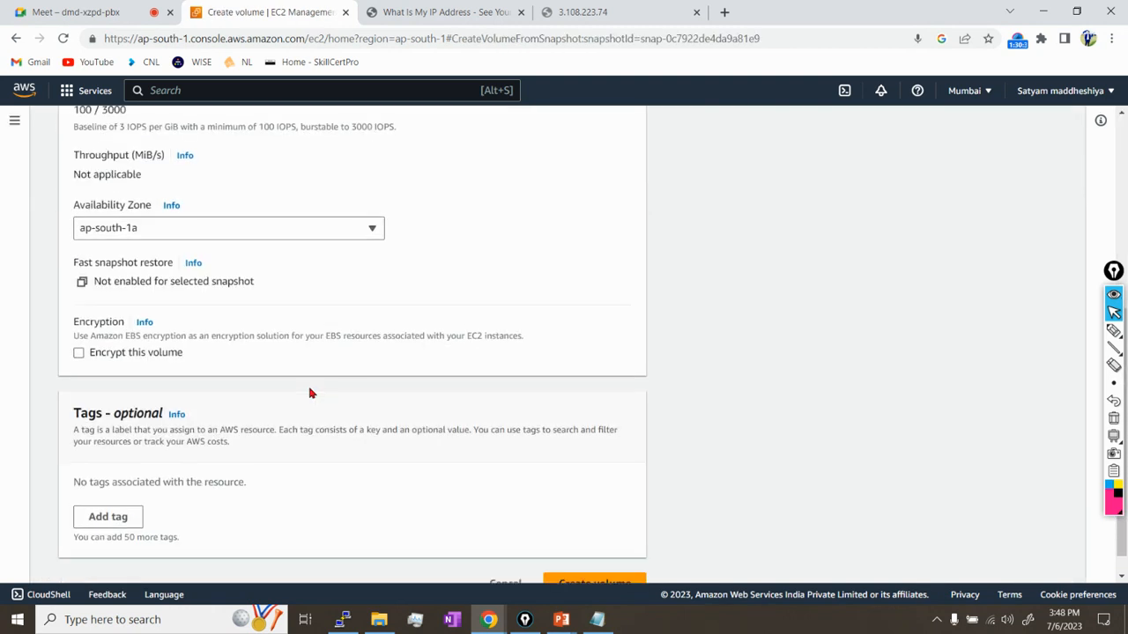
scroll(436, 476, "down", 1)
scroll(568, 529, "up", 3)
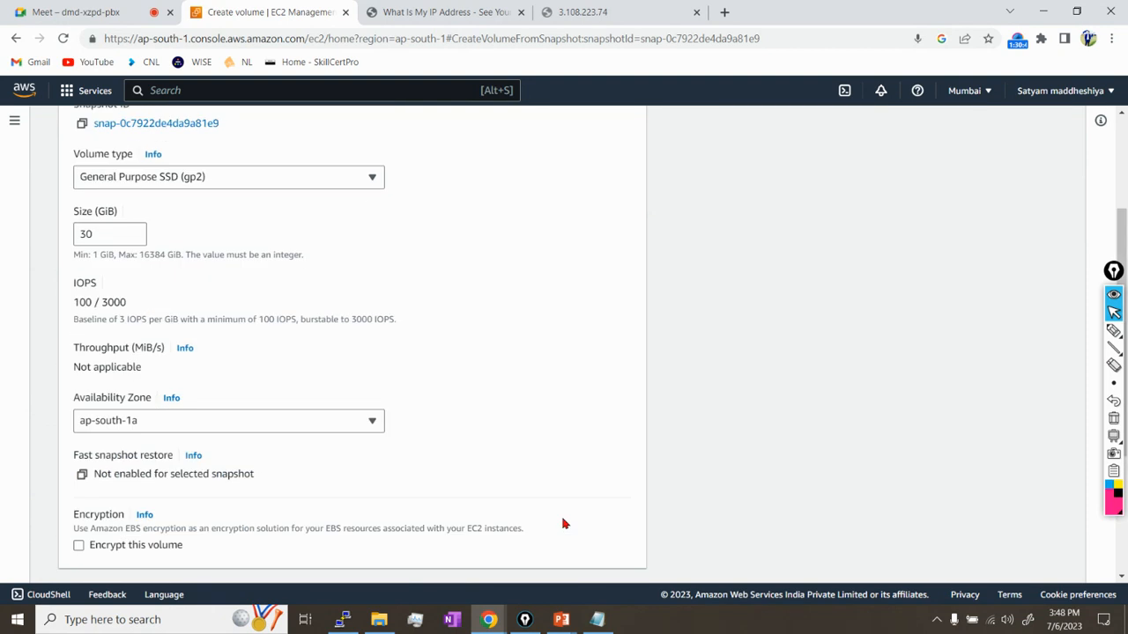
scroll(203, 264, "up", 2)
scroll(227, 281, "down", 5)
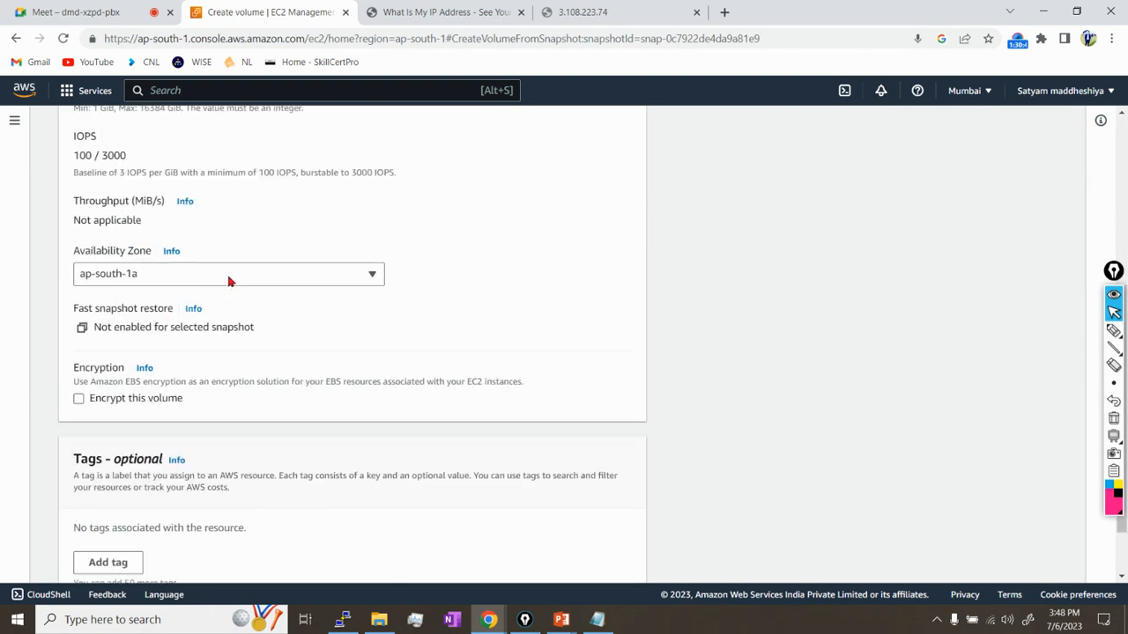
scroll(564, 474, "up", 5)
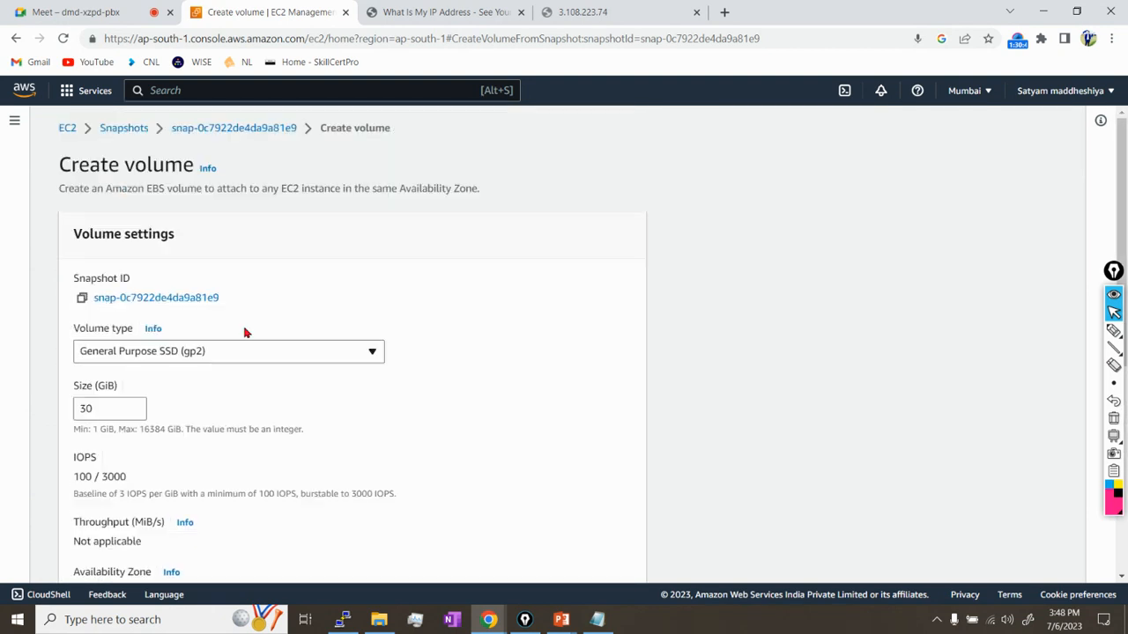
scroll(606, 287, "down", 5)
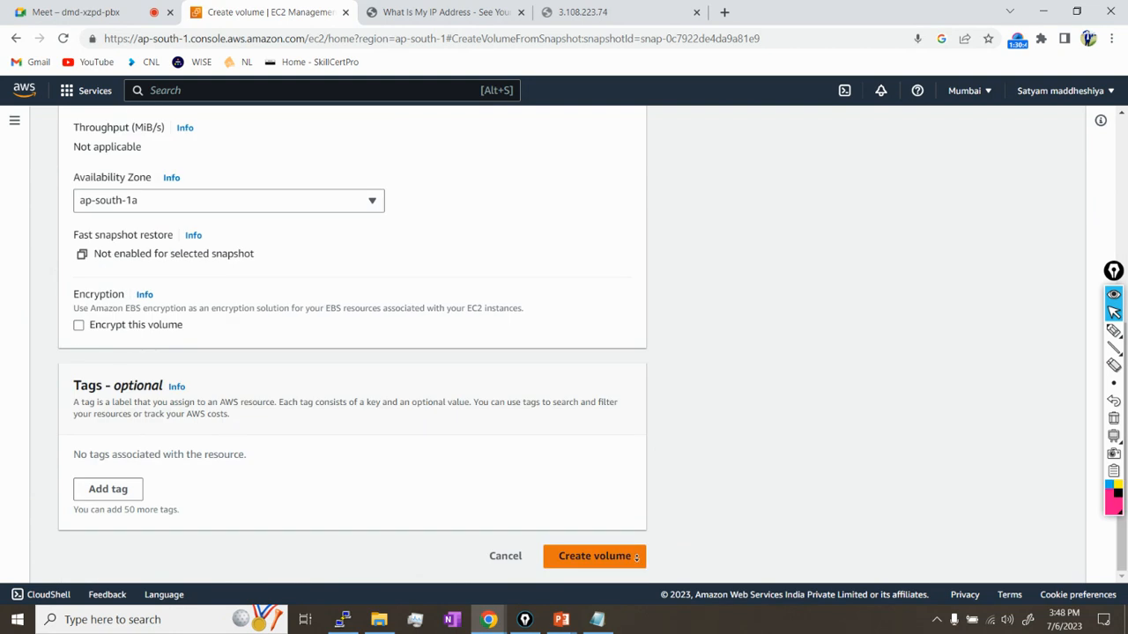
left_click(593, 564)
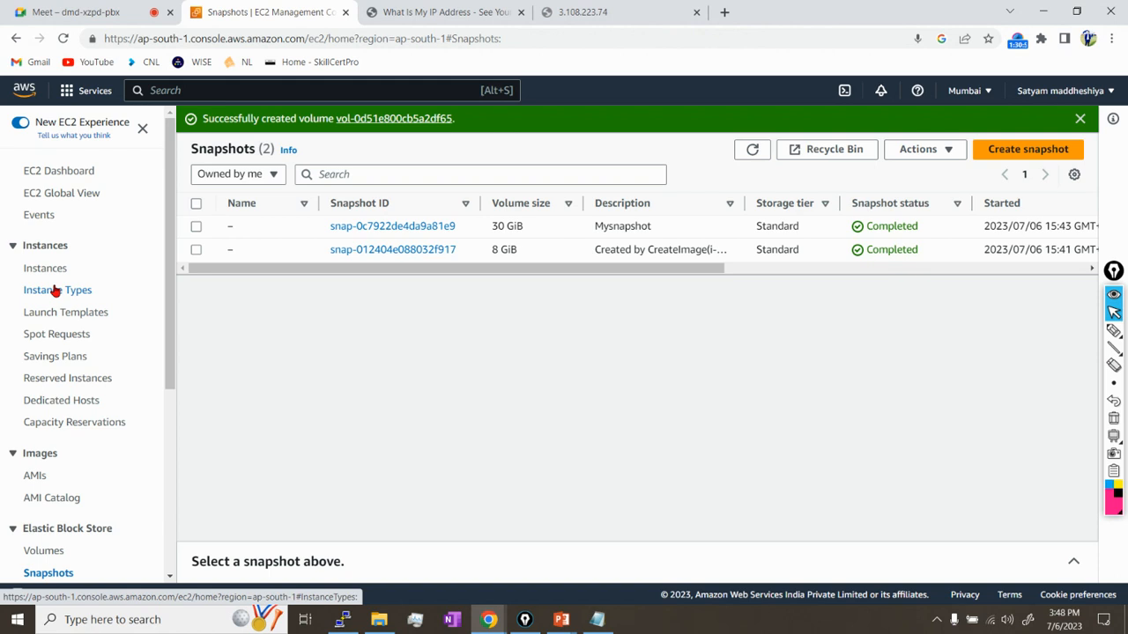
Open the volumes list, compare the volumes' states and attached instances, and select the newly created 30 GiB volume.
scroll(173, 423, "down", 3)
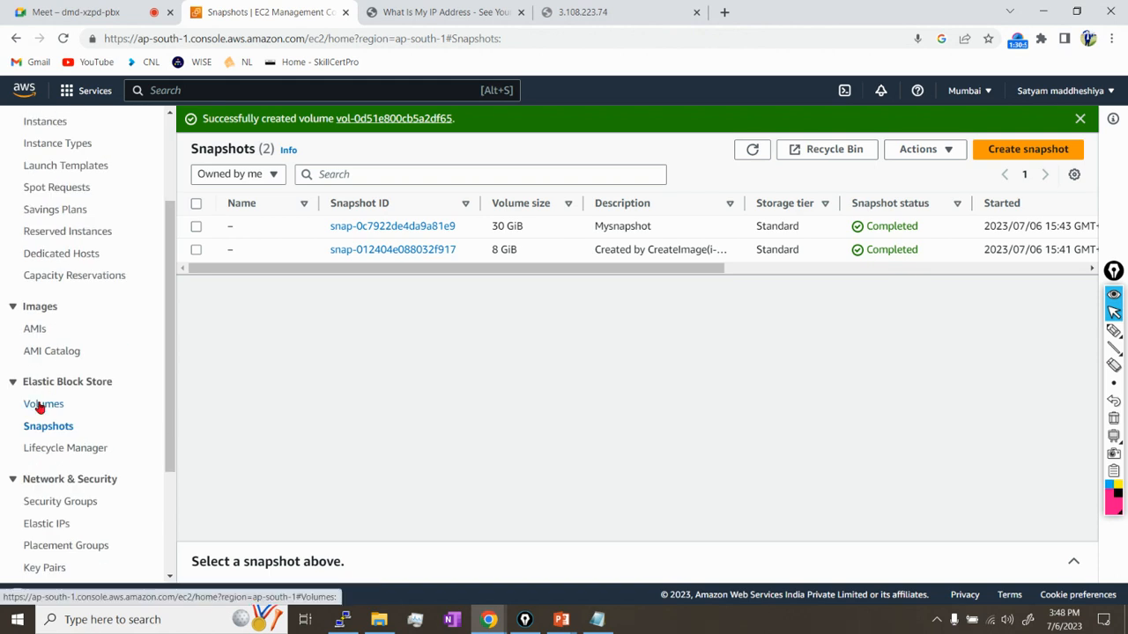
left_click(40, 405)
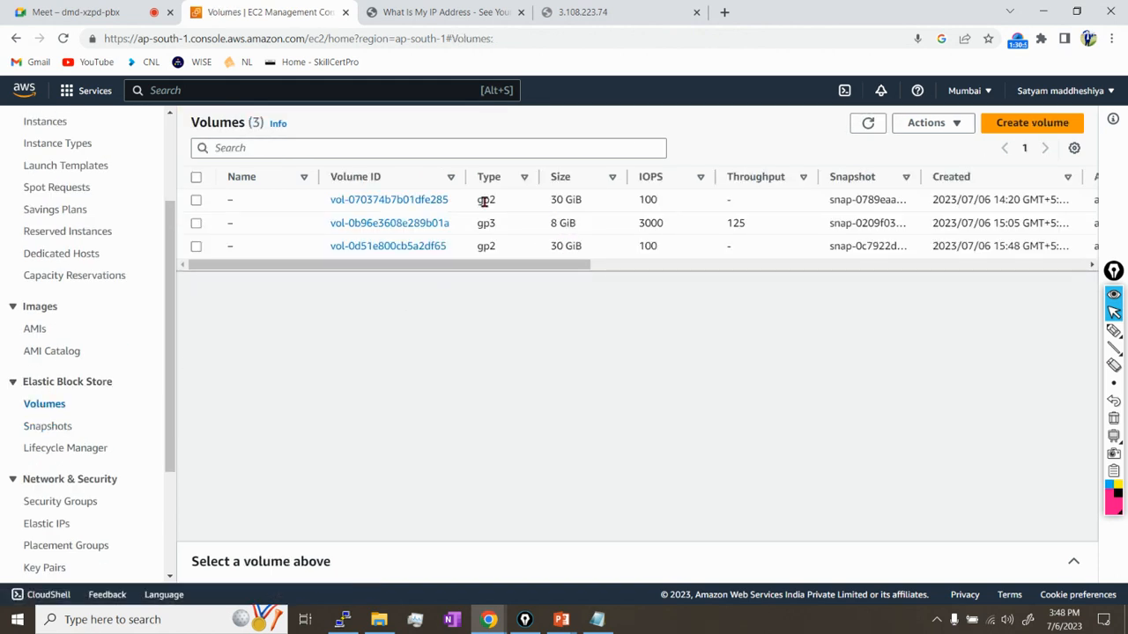
left_click_drag(534, 265, 659, 265)
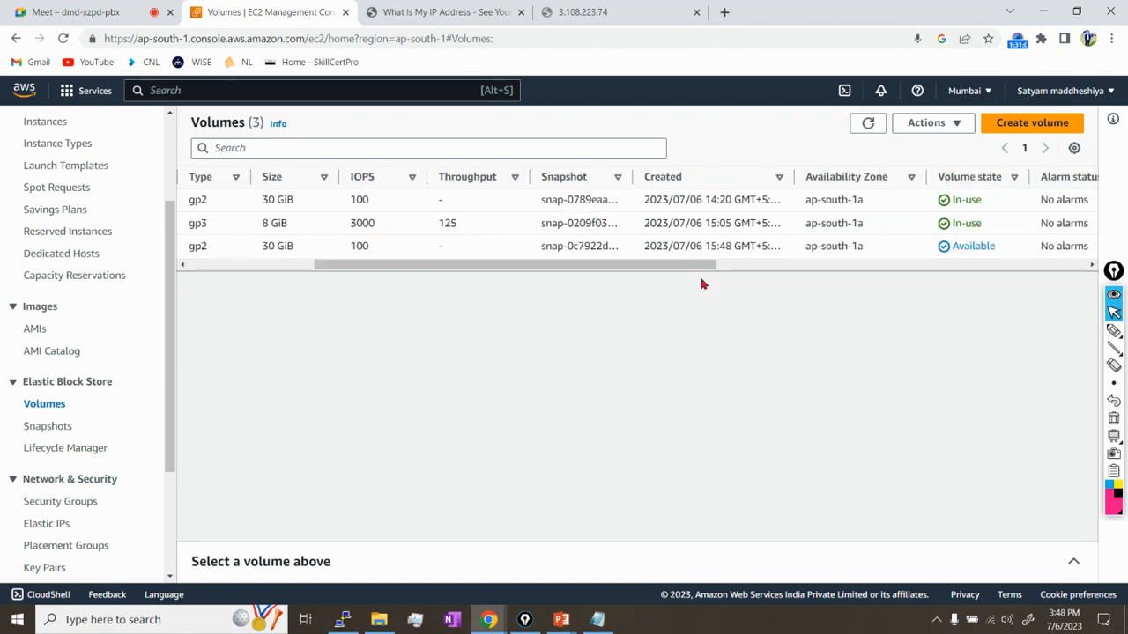
left_click_drag(684, 268, 334, 297)
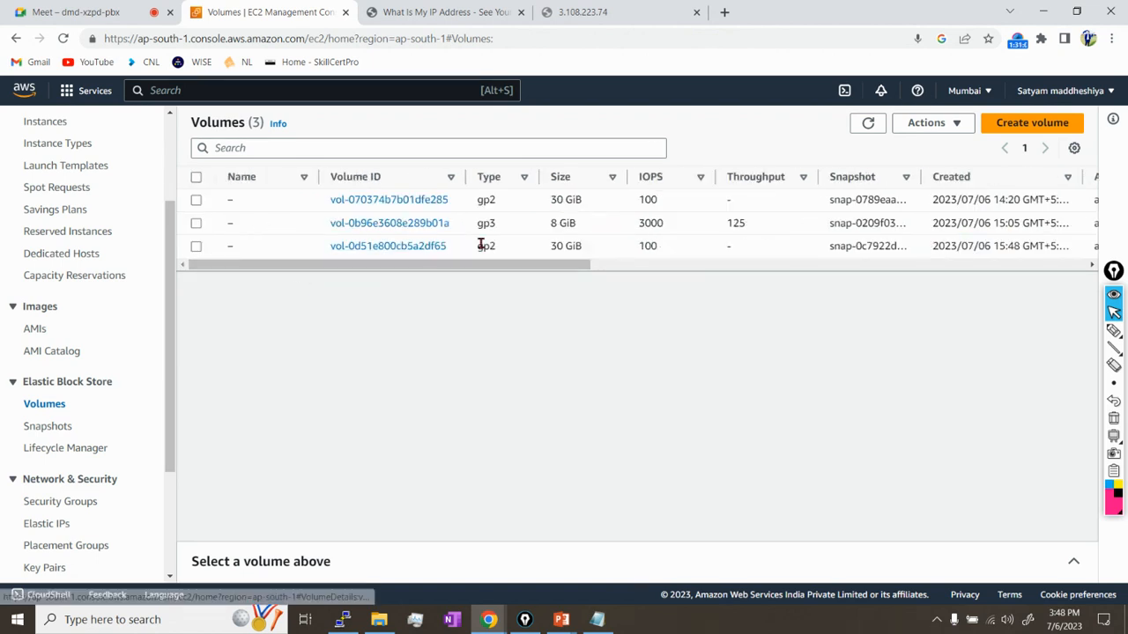
left_click_drag(568, 269, 859, 266)
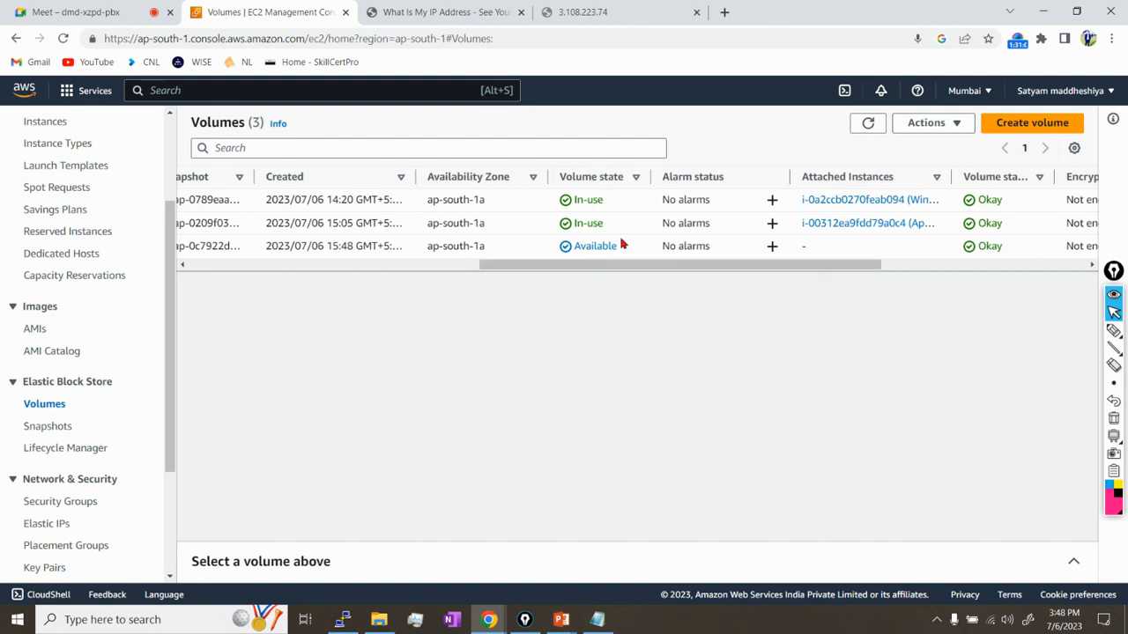
left_click_drag(562, 267, 302, 297)
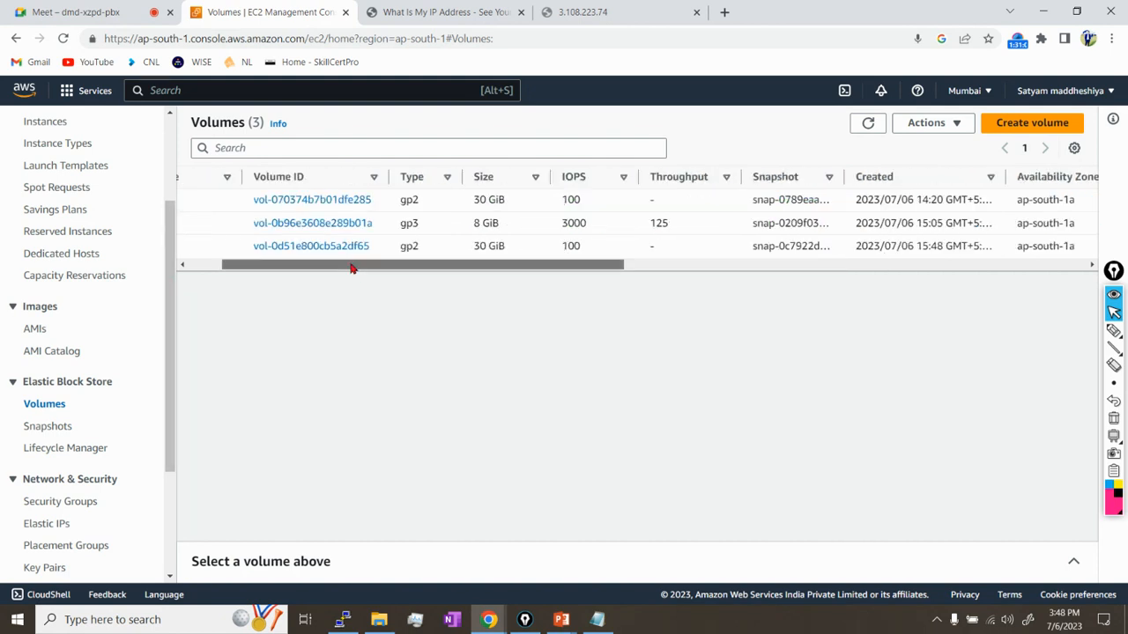
left_click(196, 247)
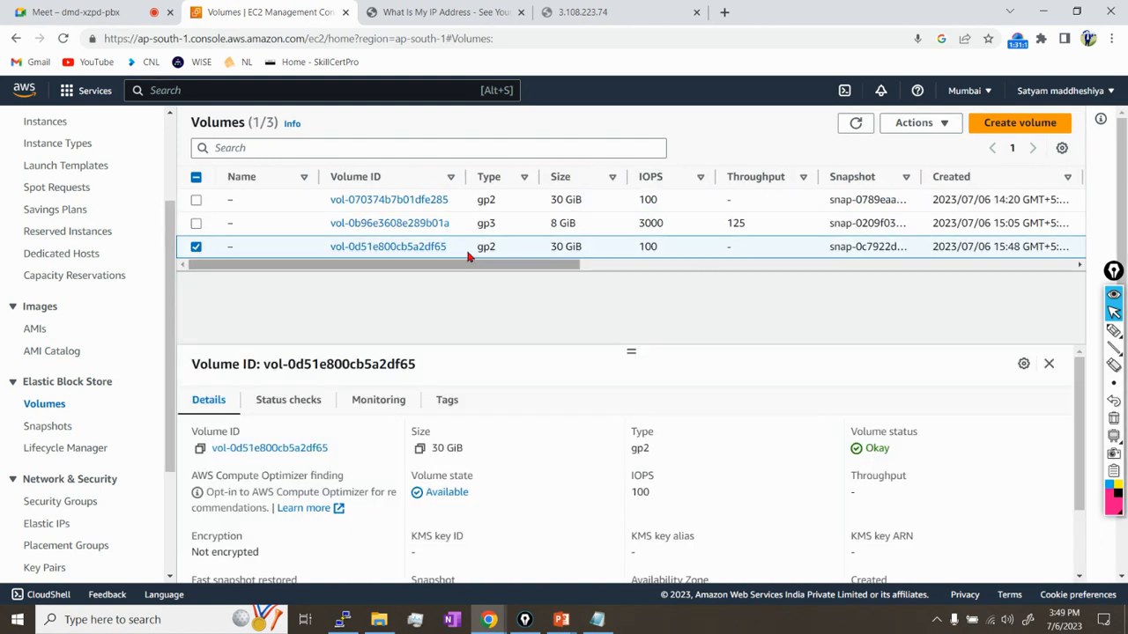
Try to create a snapshot lifecycle policy for the newly created 30 GiB volume, and check the tags assigned to that volume.
left_click(945, 124)
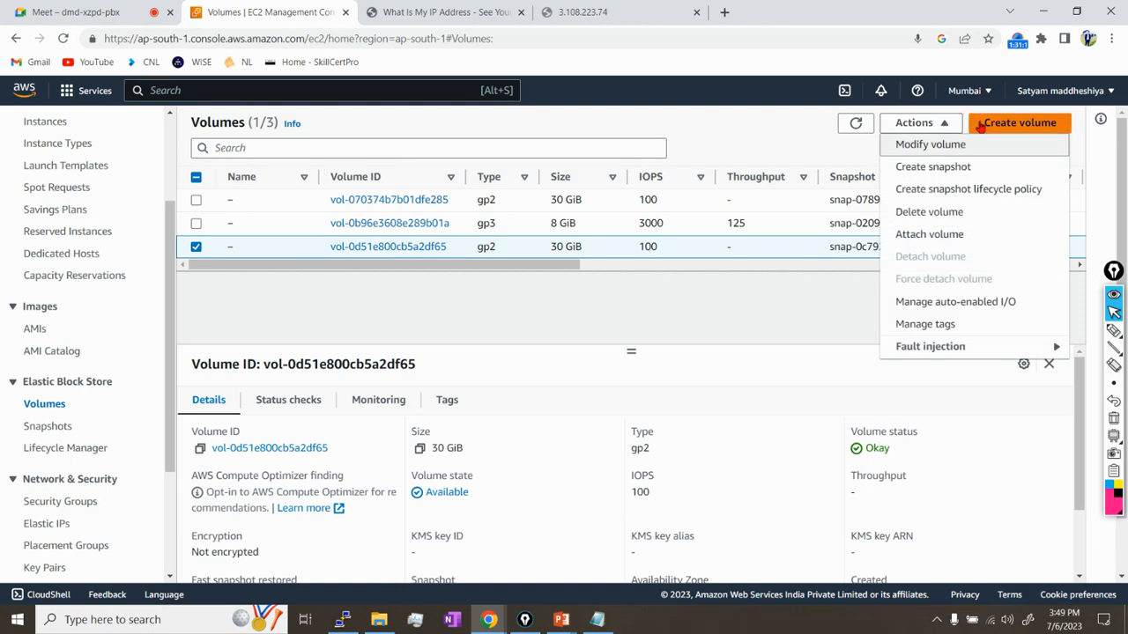
left_click(991, 191)
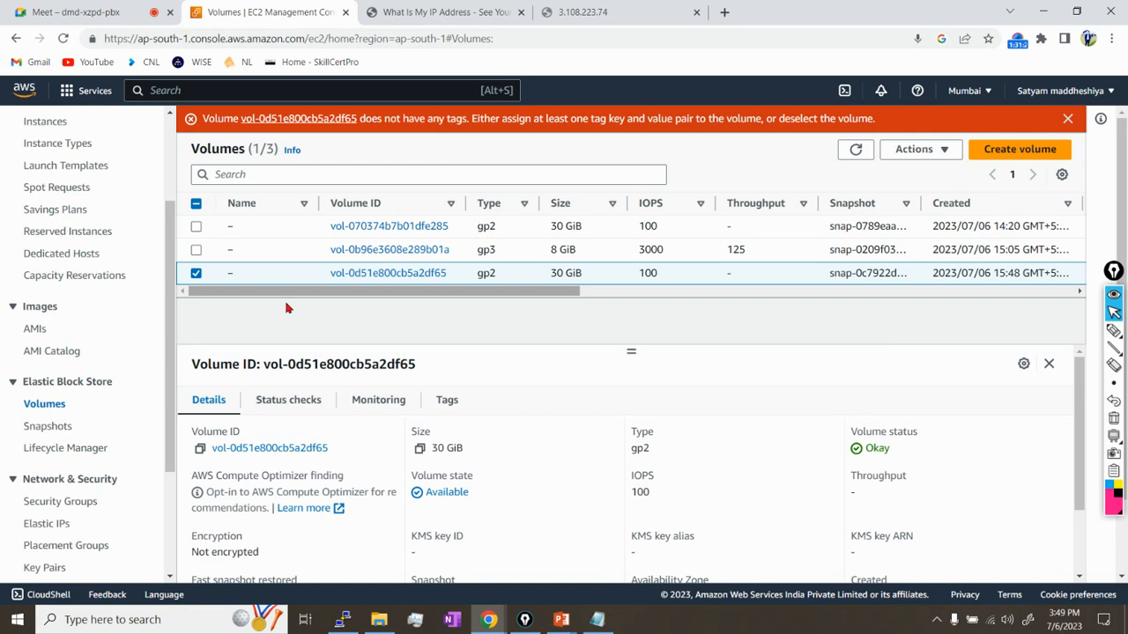
left_click(196, 274)
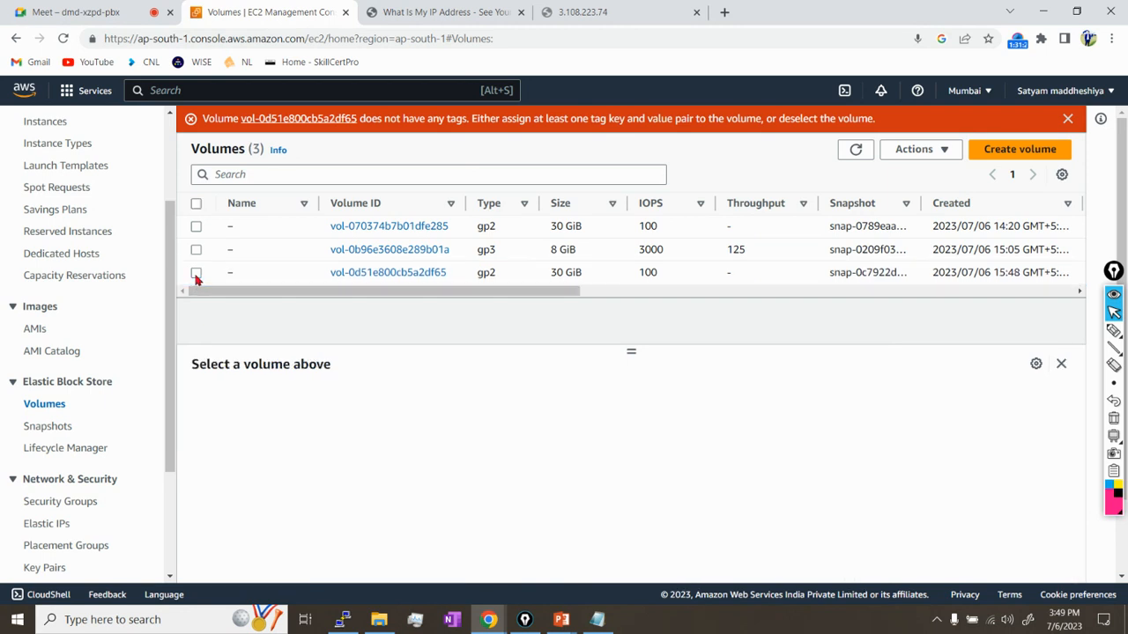
left_click(195, 274)
scroll(401, 421, "down", 1)
scroll(456, 432, "up", 1)
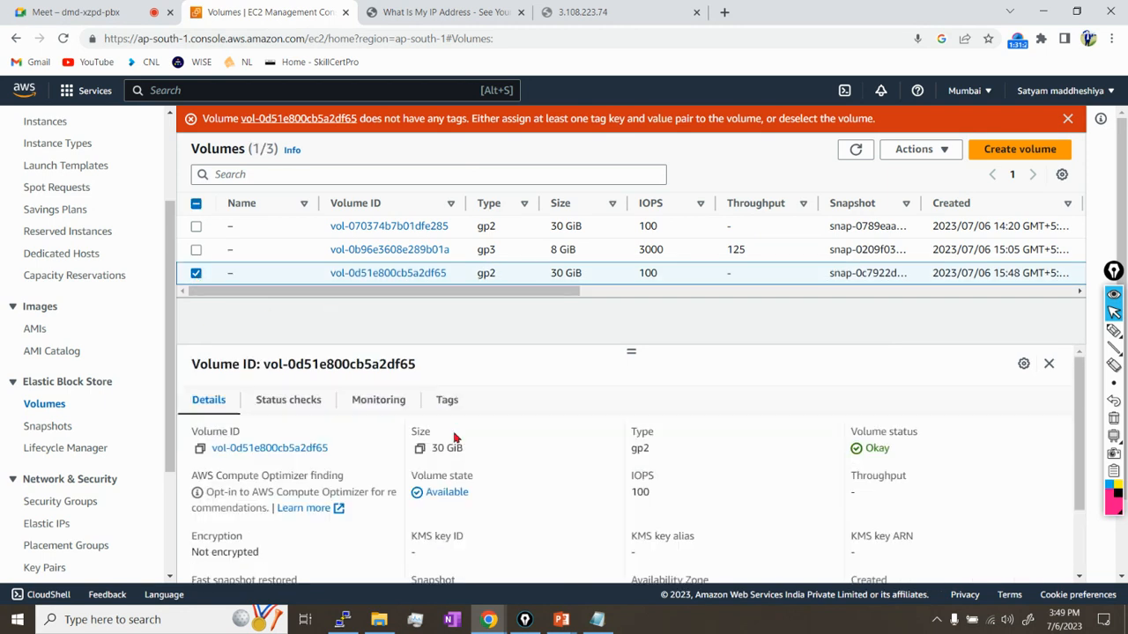
left_click(447, 403)
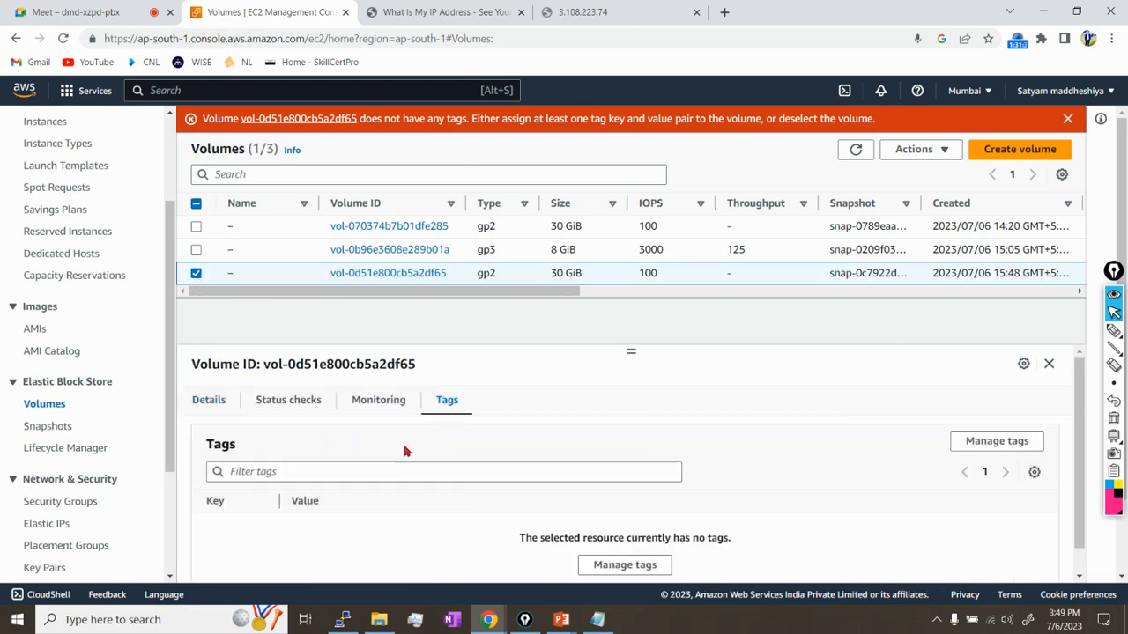
scroll(297, 465, "down", 1)
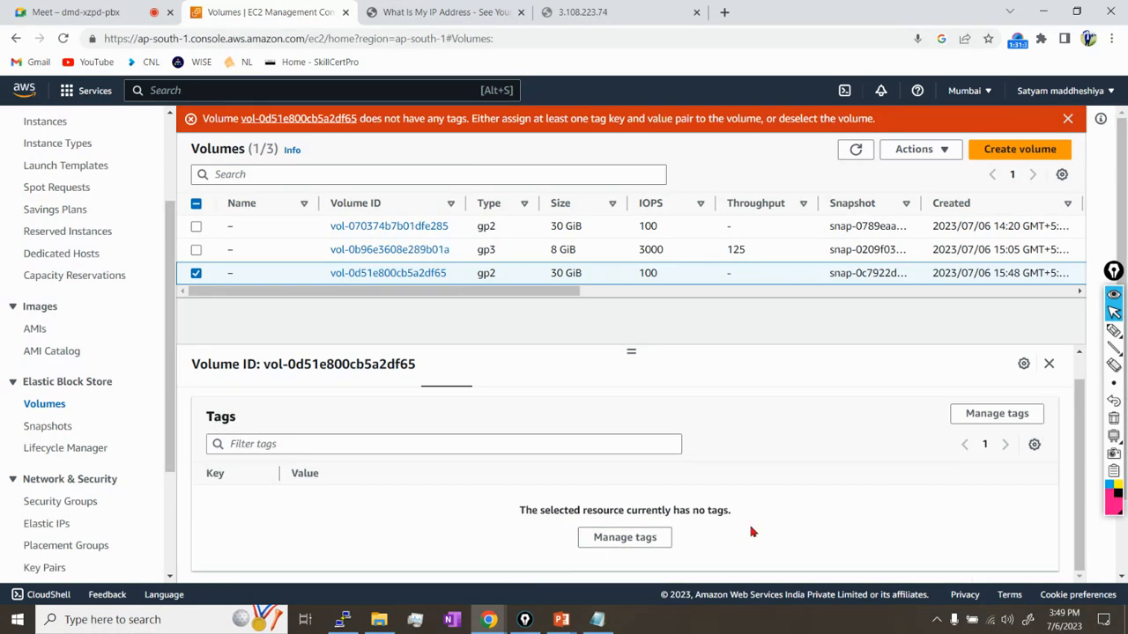
Name the newly created 30 GiB volume "sNAPSHOT VOLUME".
left_click(243, 276)
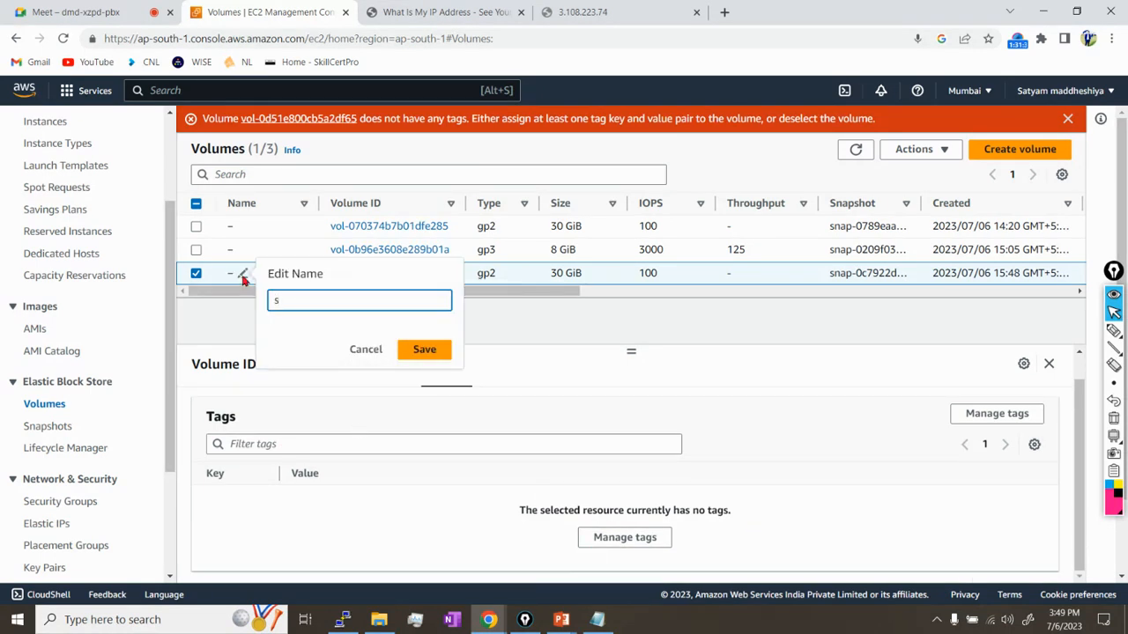
type("sNAPSHOT VO")
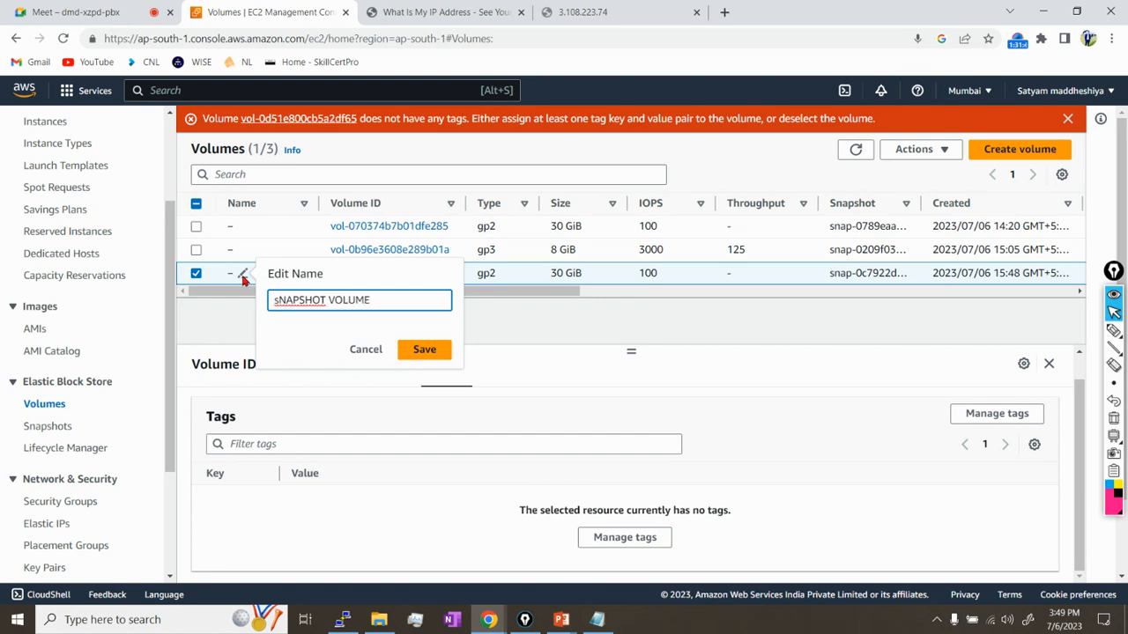
type("LUME")
left_click(425, 349)
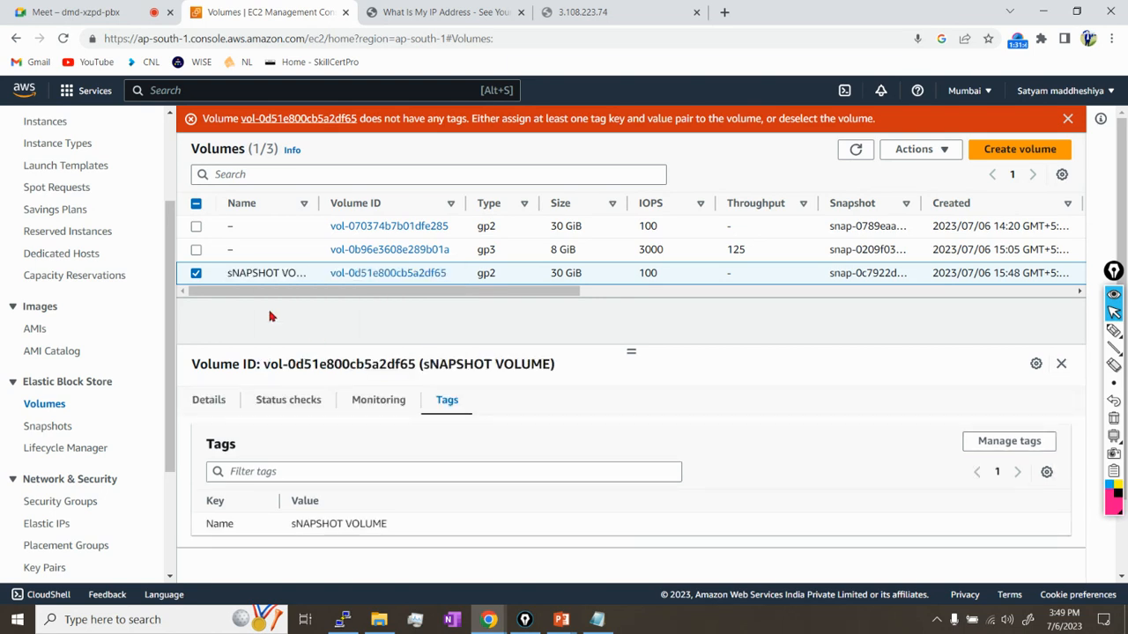
Start a snapshot lifecycle policy for the sNAPSHOT VOLUME volume, review its settings, and enter the policy description GFSDFGDSF.
left_click(936, 149)
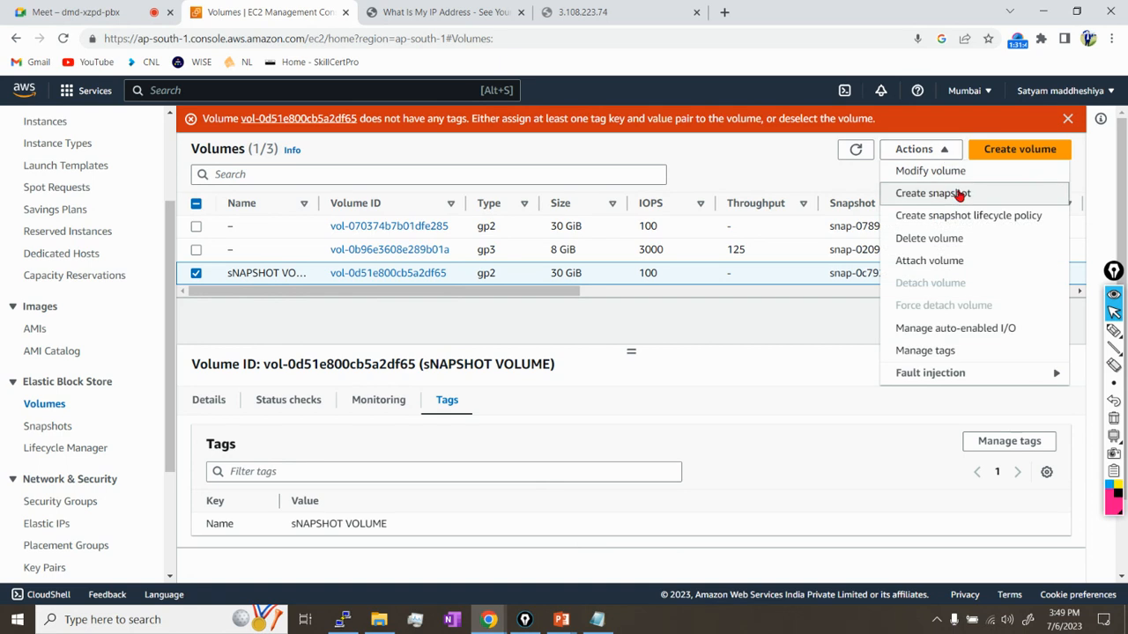
left_click(974, 217)
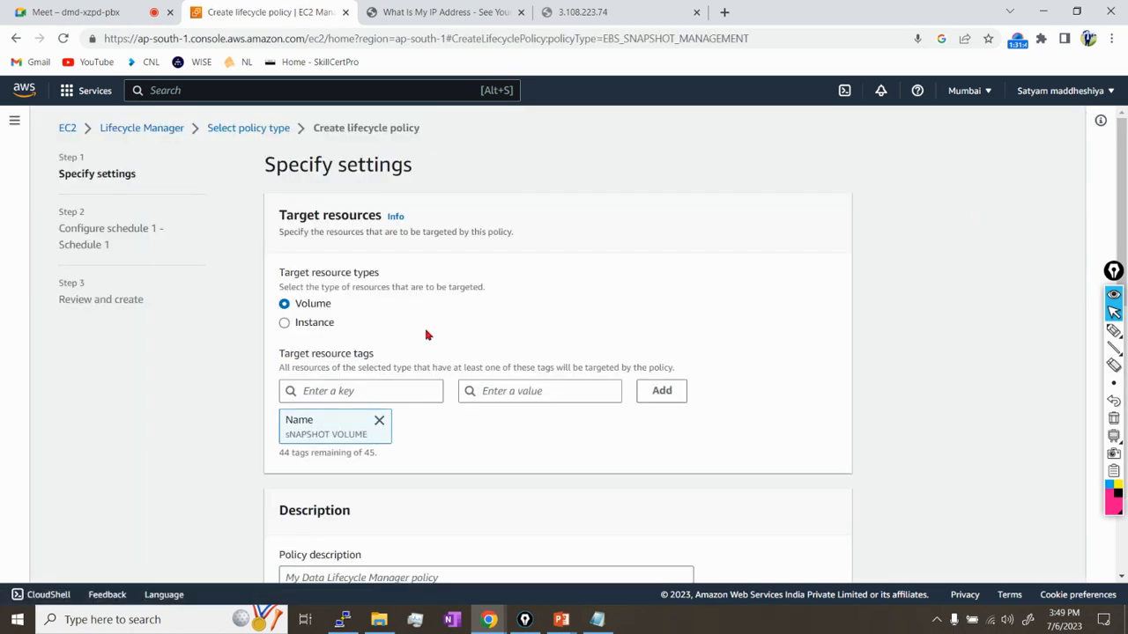
scroll(630, 432, "down", 4)
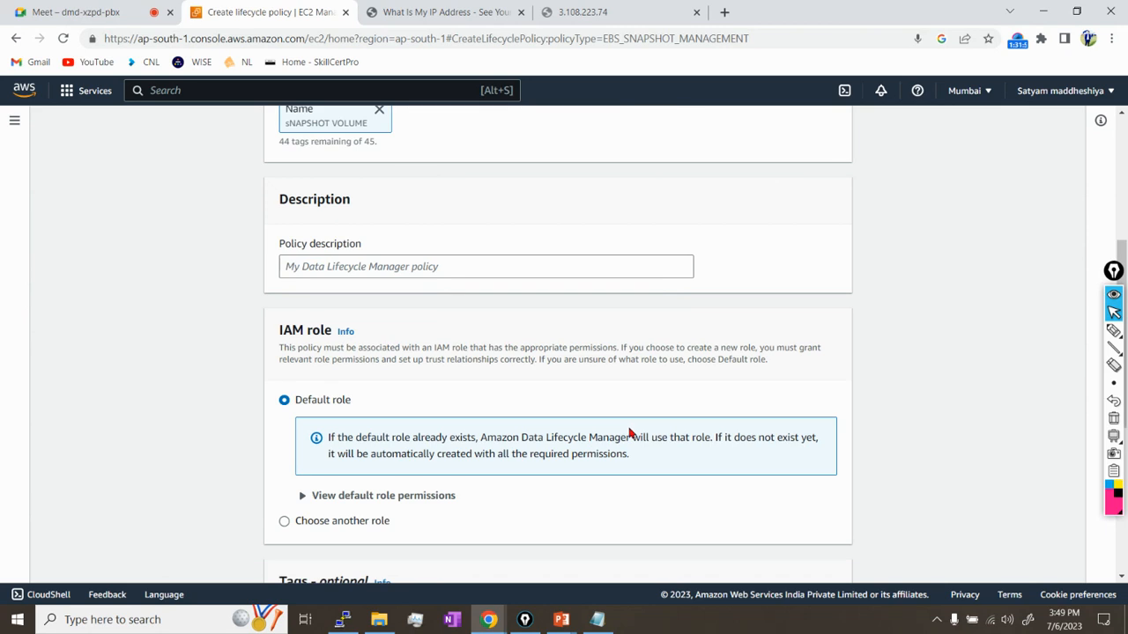
scroll(630, 433, "down", 3)
scroll(631, 433, "up", 6)
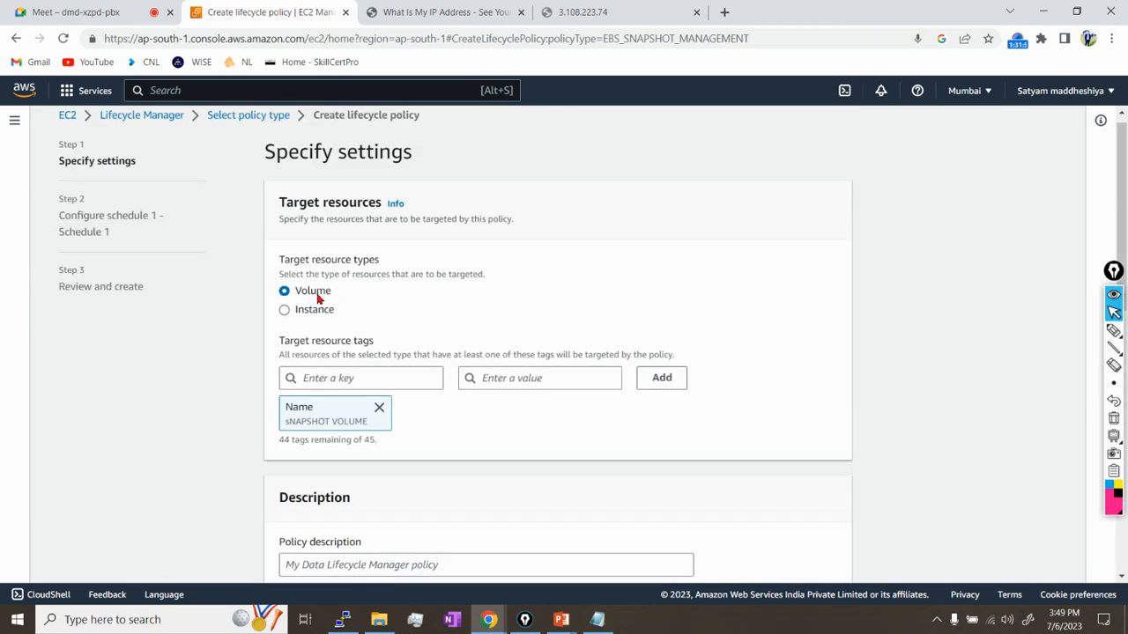
scroll(522, 471, "down", 2)
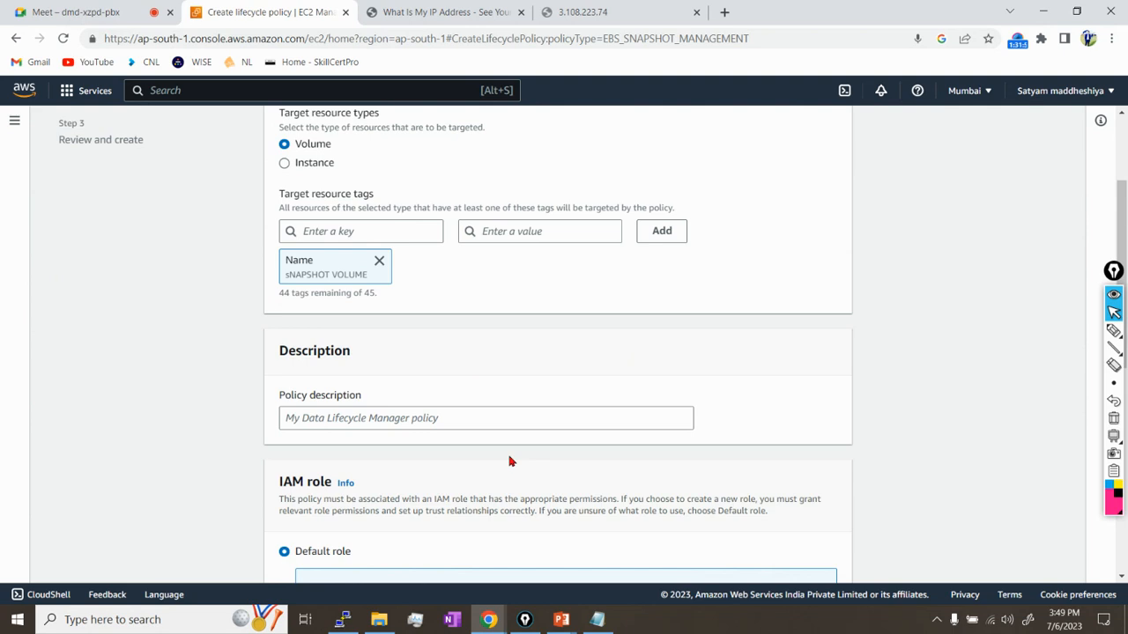
scroll(509, 461, "down", 5)
scroll(596, 428, "up", 3)
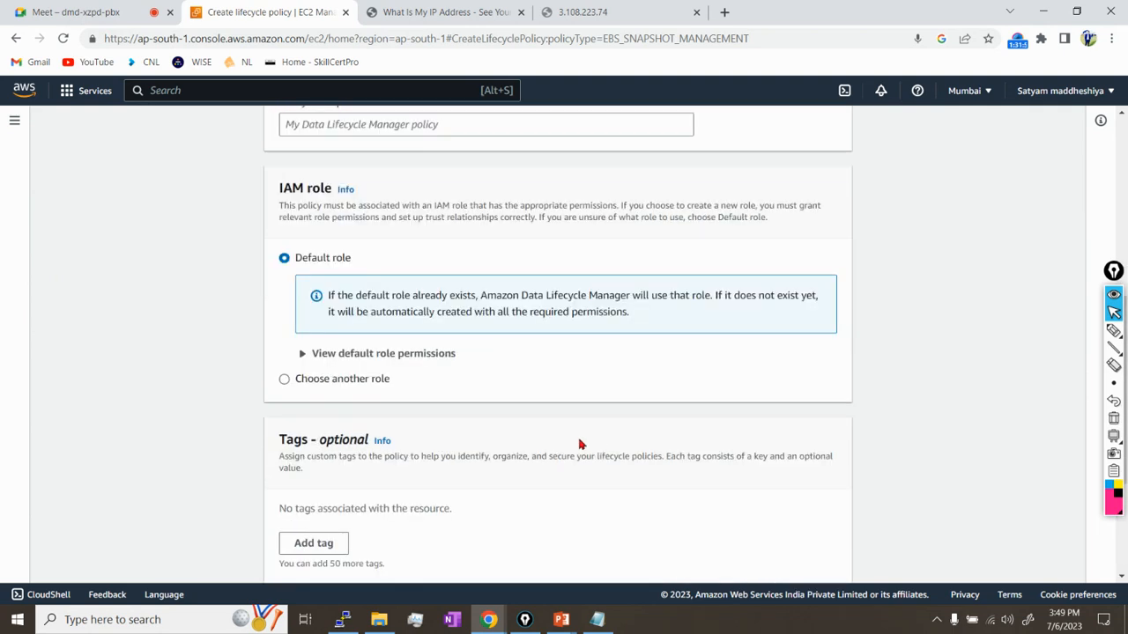
scroll(414, 328, "up", 3)
left_click(415, 345)
type("GFSDFGDSF")
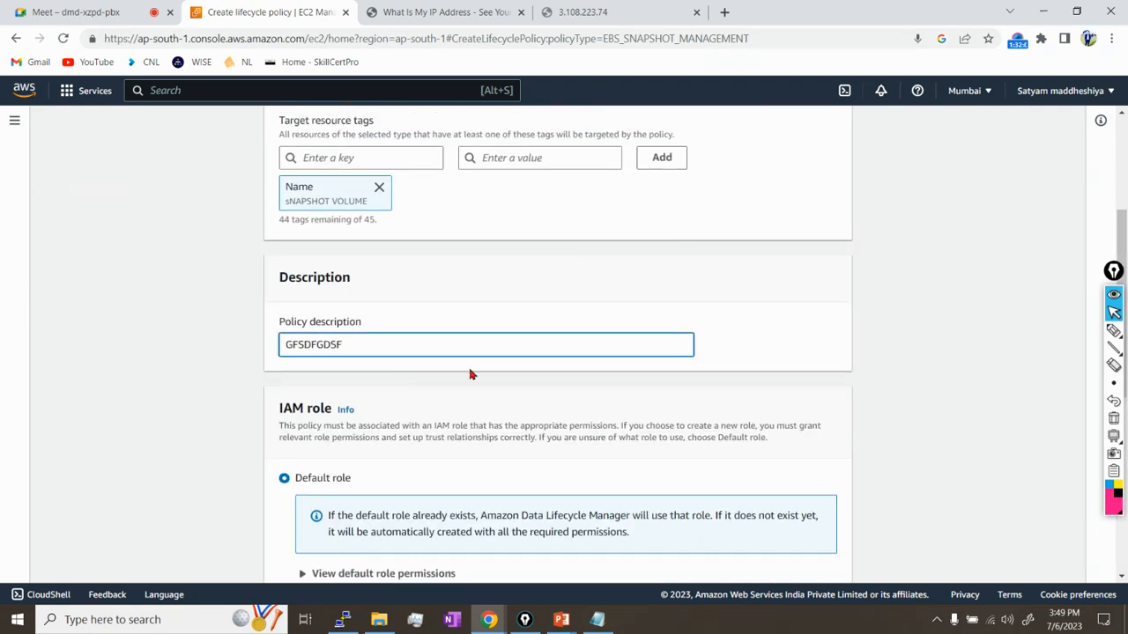
Add a policy tag with key GSDFFG and value SDGDFFG, and proceed to the schedule configuration.
scroll(611, 413, "down", 4)
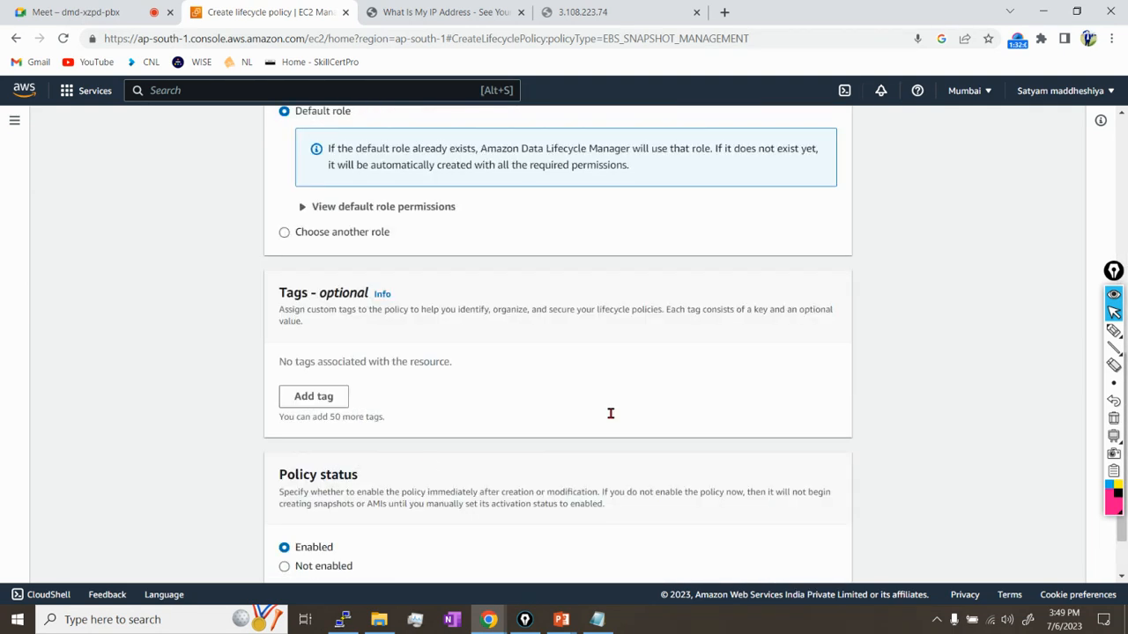
scroll(410, 457, "down", 1)
left_click(326, 323)
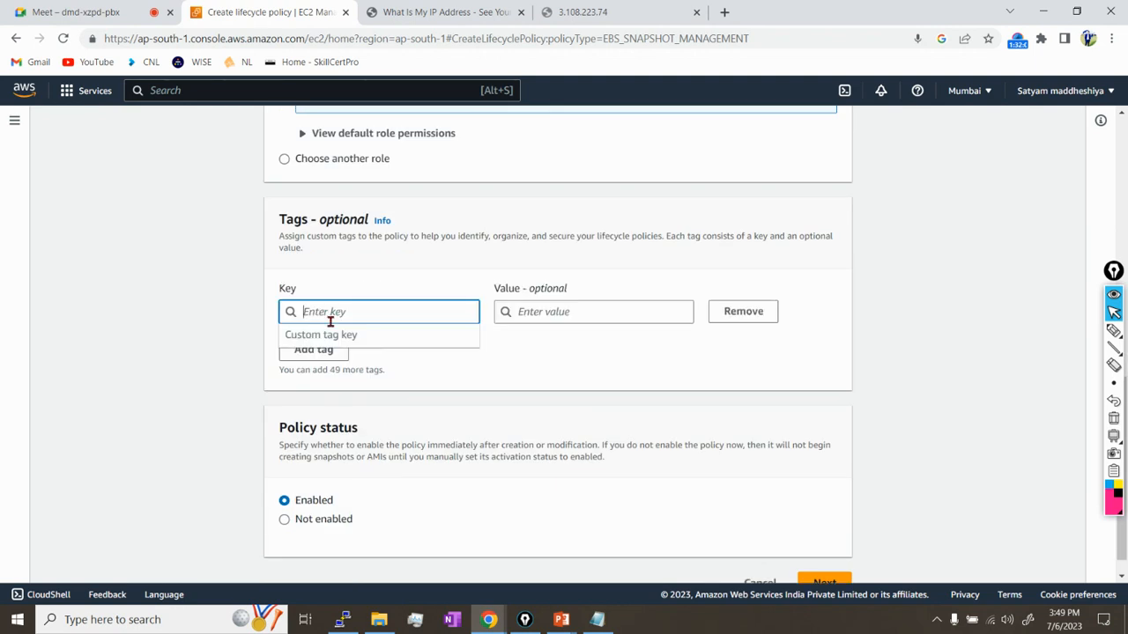
type("GSDFFG")
left_click(622, 320)
type("SDGDFFG")
left_click(714, 358)
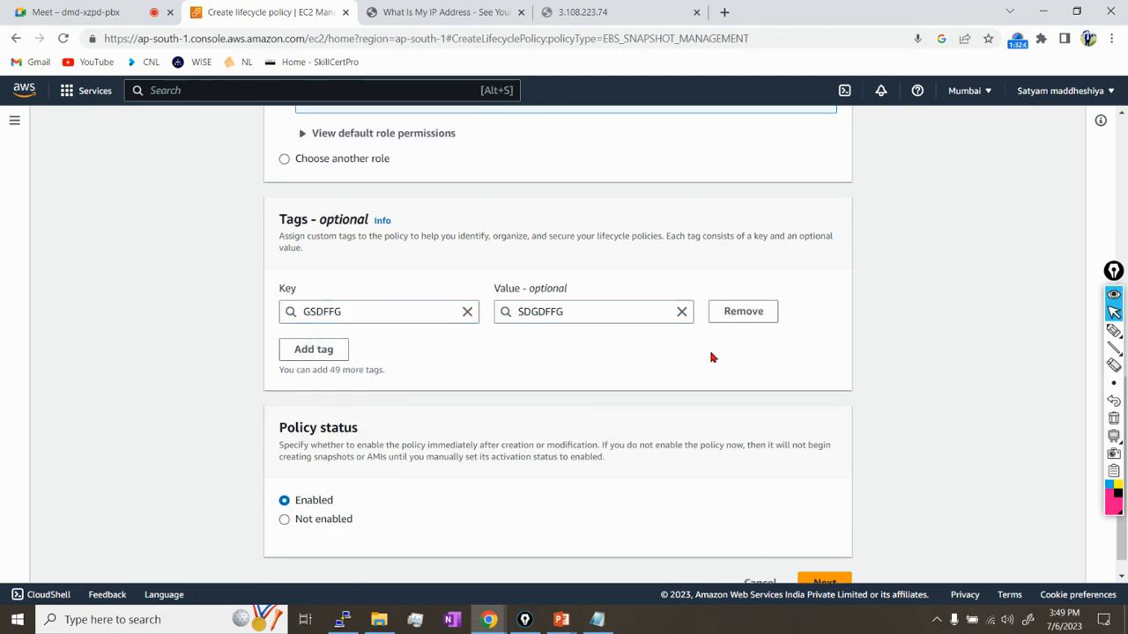
scroll(717, 358, "down", 1)
left_click(826, 557)
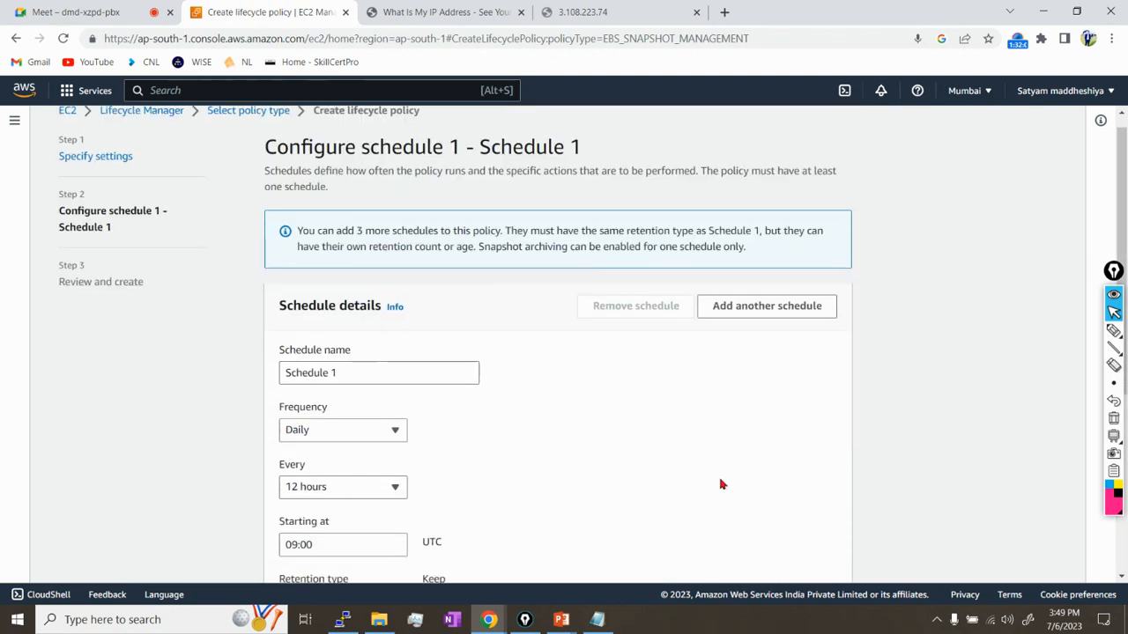
Review the schedule's frequency options and set its retention type to Age, expiring snapshots from the standard tier 10 days after creation.
scroll(720, 483, "down", 1)
left_click(322, 247)
left_click(530, 315)
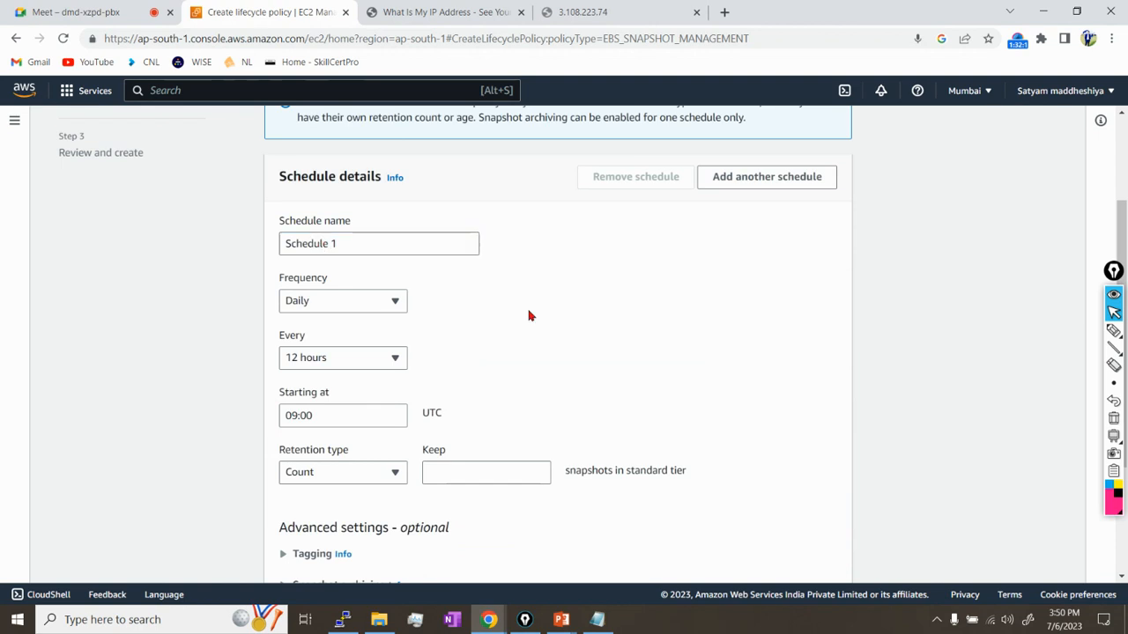
left_click(395, 302)
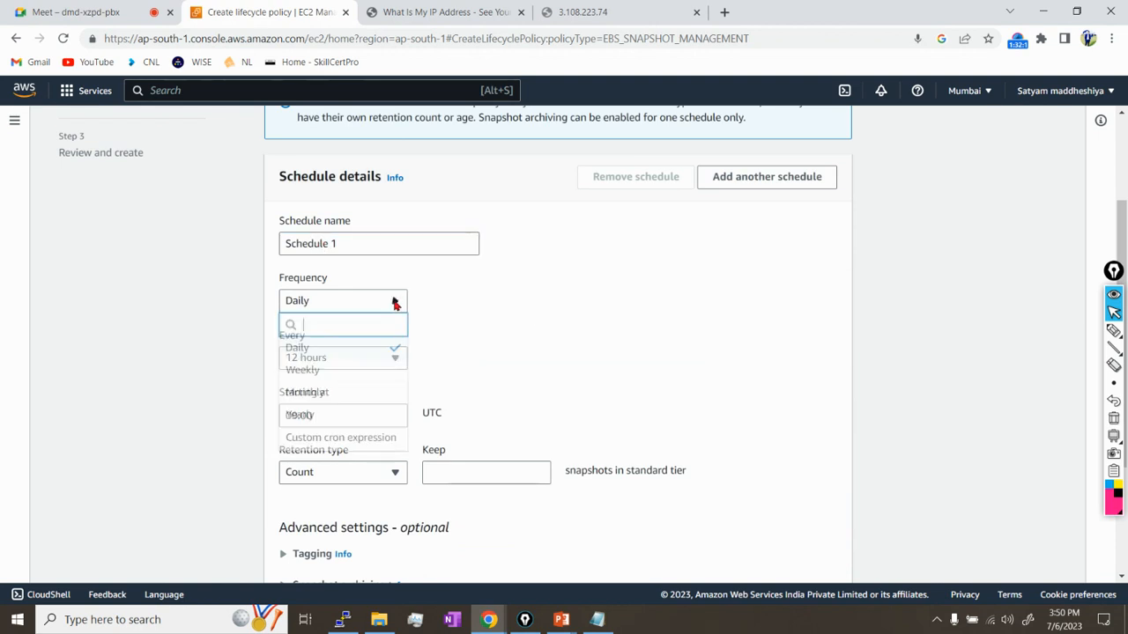
left_click(547, 340)
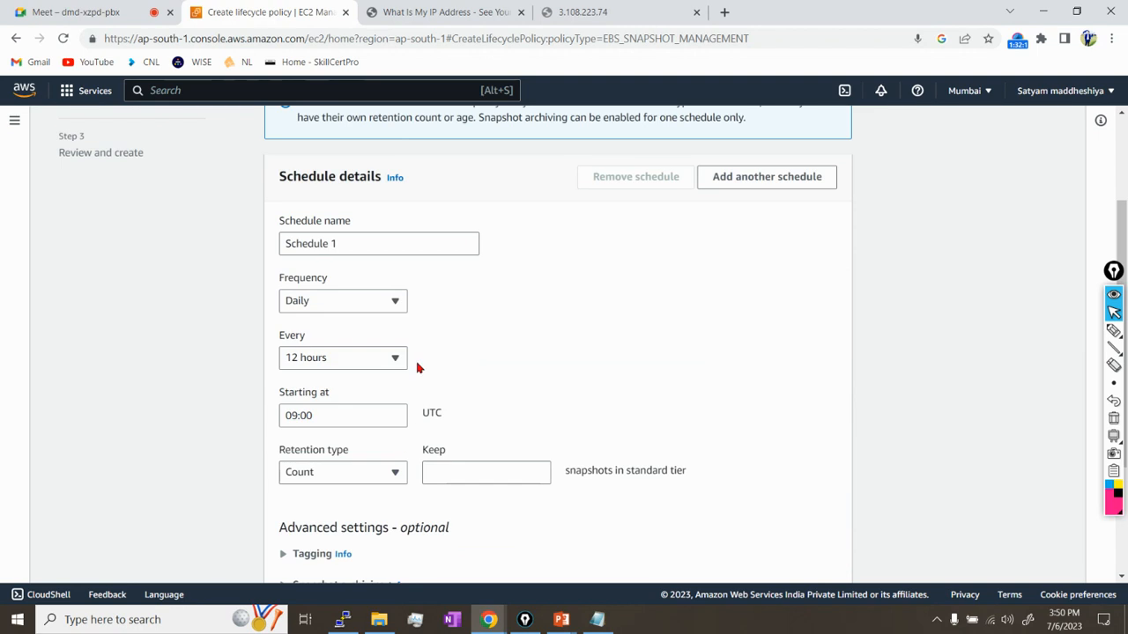
scroll(491, 406, "down", 3)
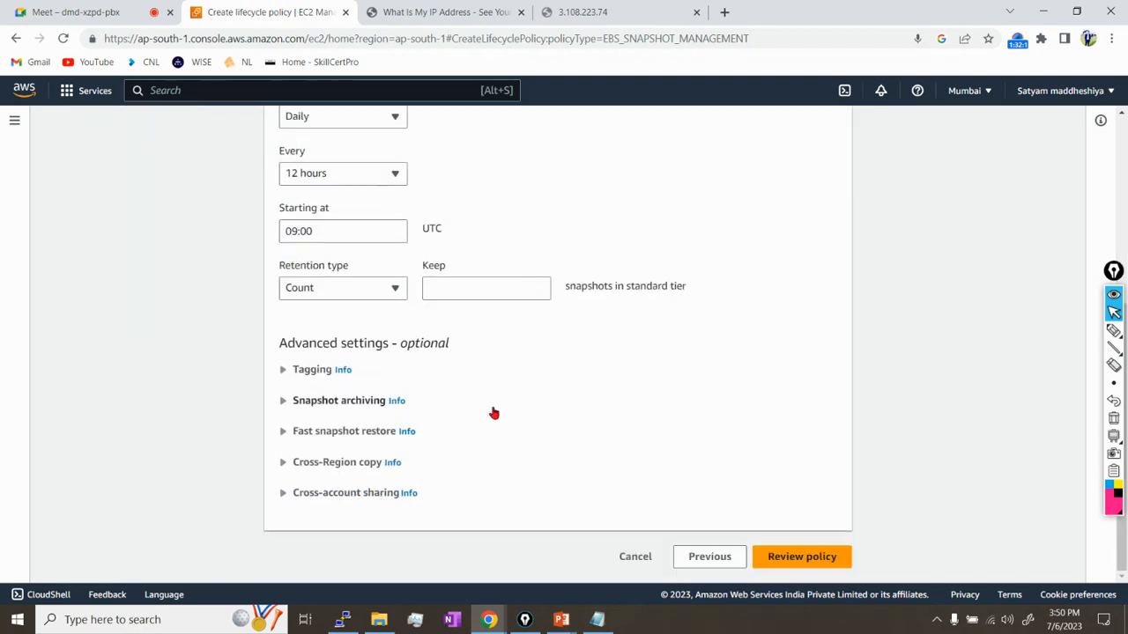
left_click(393, 290)
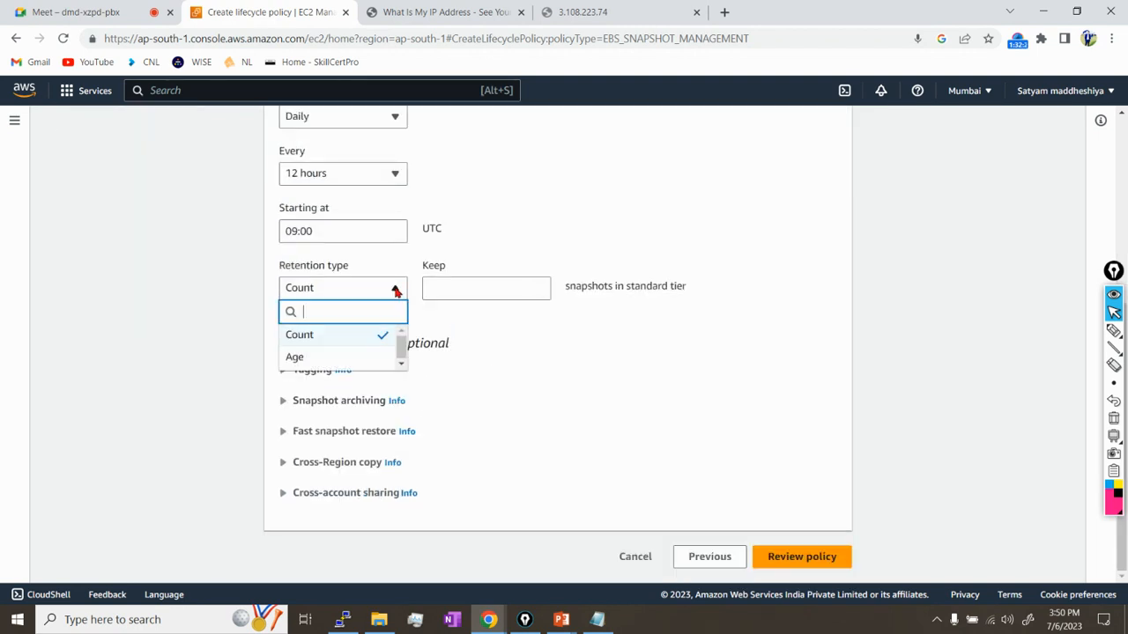
left_click(355, 357)
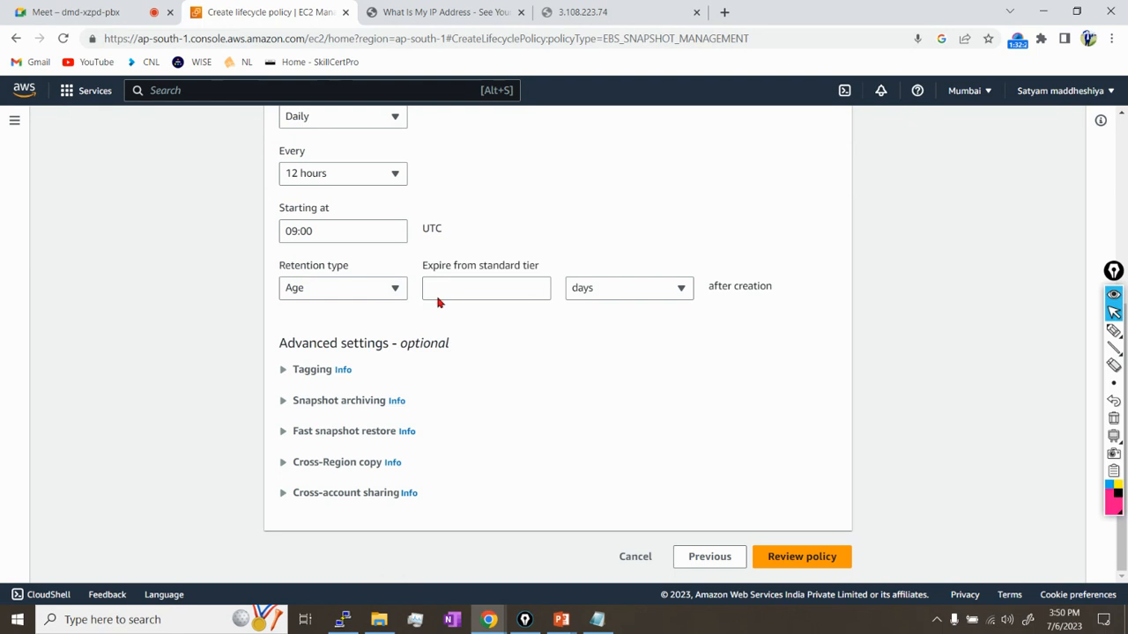
left_click(466, 281)
type("10")
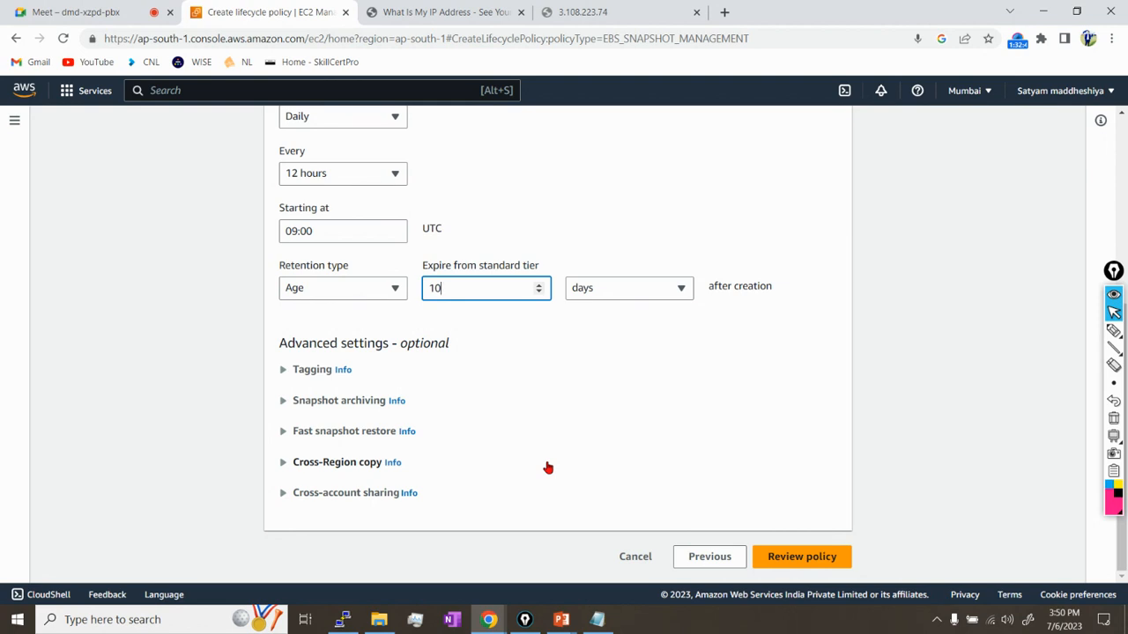
Cancel the creation of the lifecycle policy and return to the list of volumes.
scroll(493, 454, "up", 3)
scroll(453, 417, "down", 3)
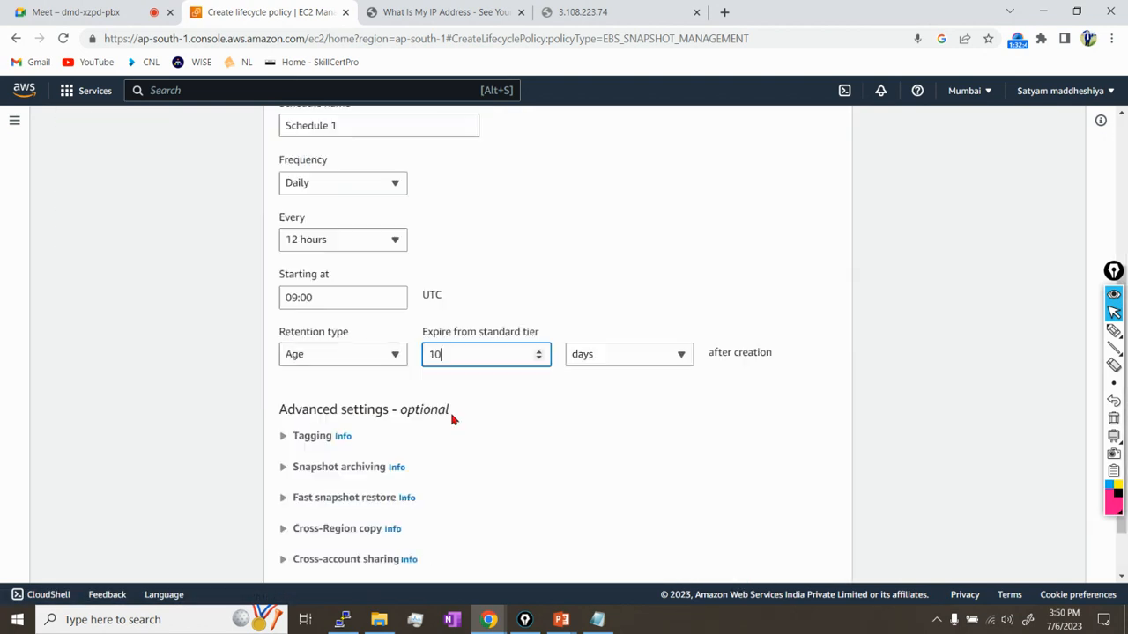
left_click(639, 558)
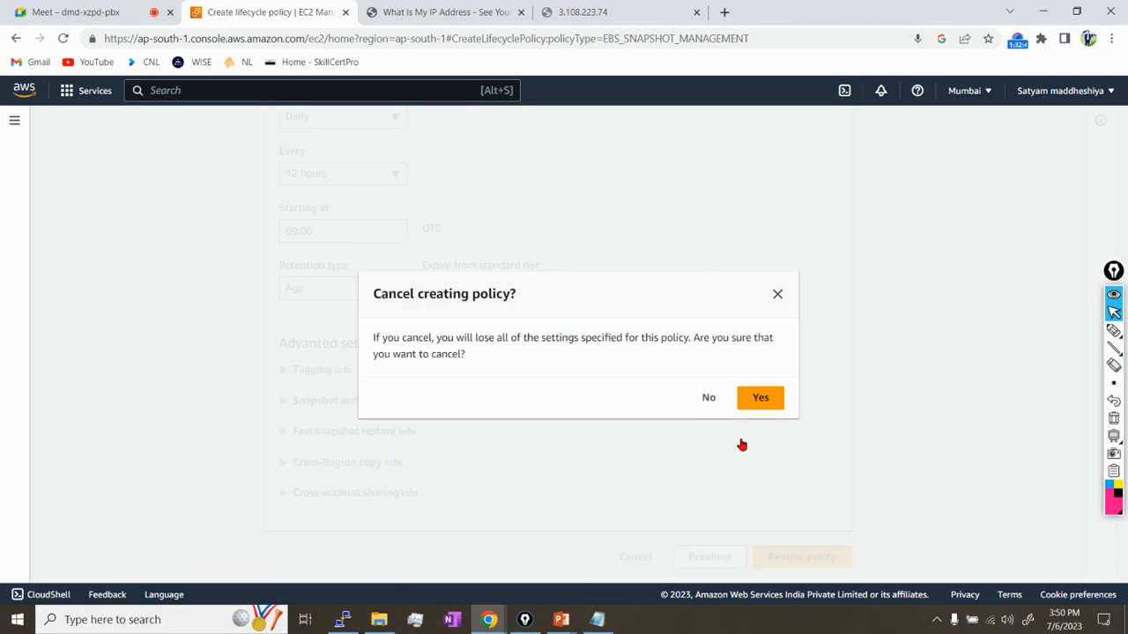
left_click(781, 400)
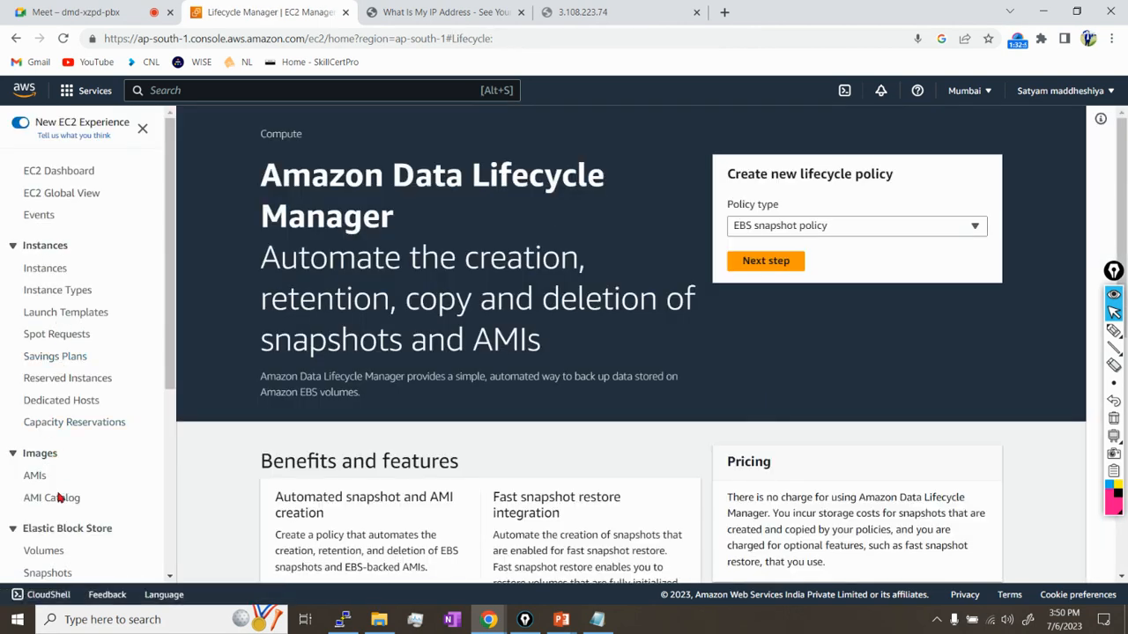
left_click(43, 551)
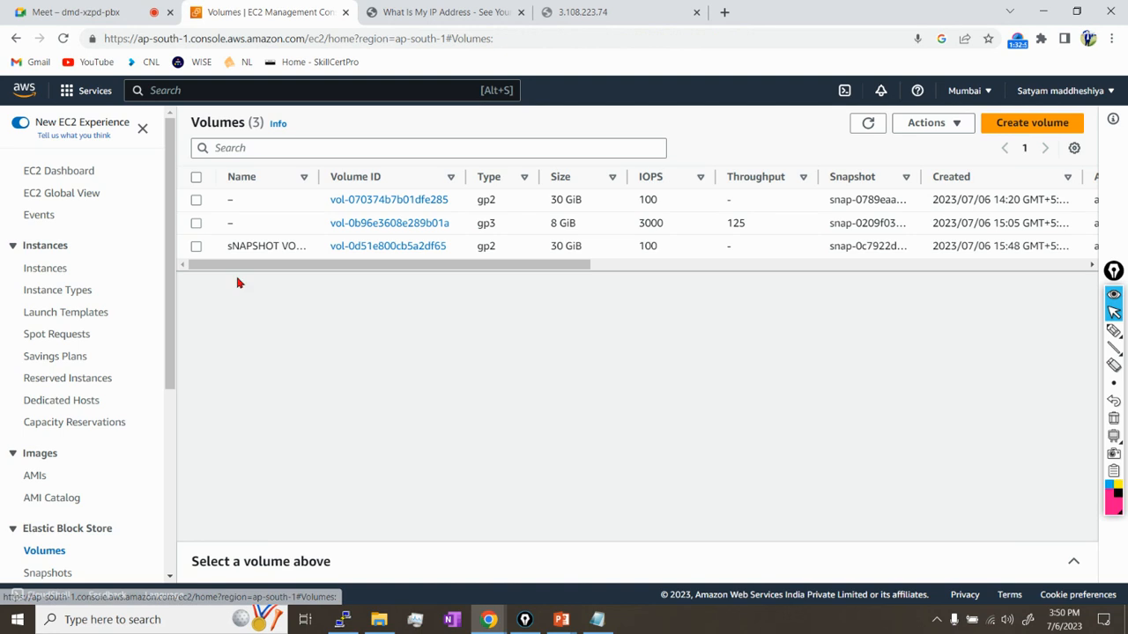
Select the sNAPSHOT VOLUME volume and view the actions available for it, including attaching it to an instance.
left_click(196, 246)
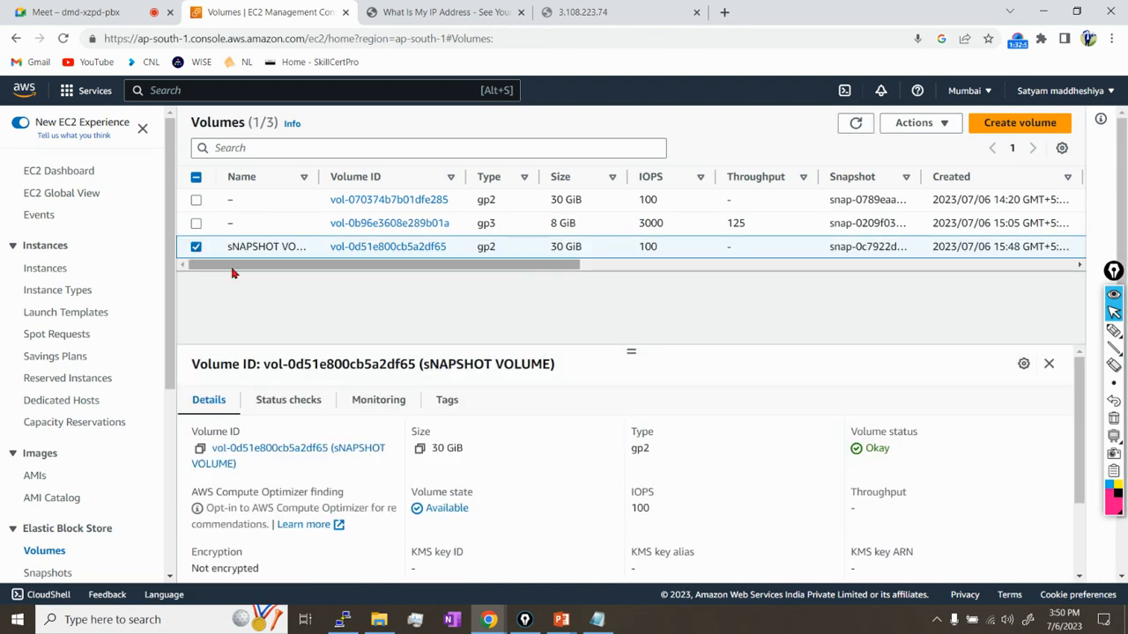
left_click(953, 132)
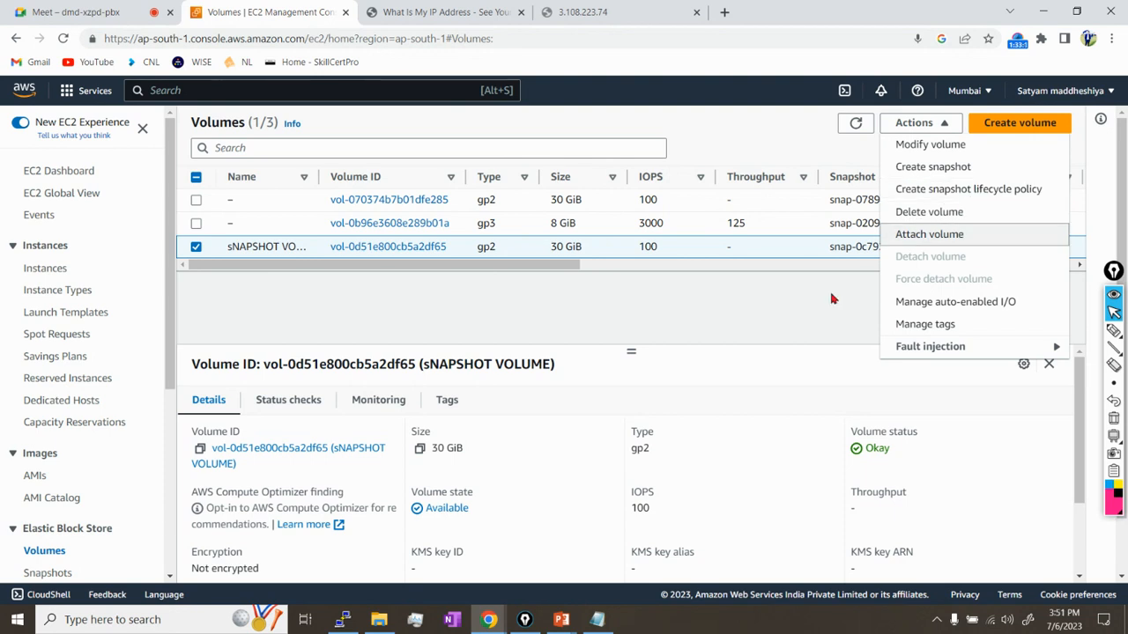
left_click(813, 314)
Create a 100 GiB General Purpose SSD (gp2) volume in availability zone ap-south-1a without using a snapshot.
left_click(1022, 123)
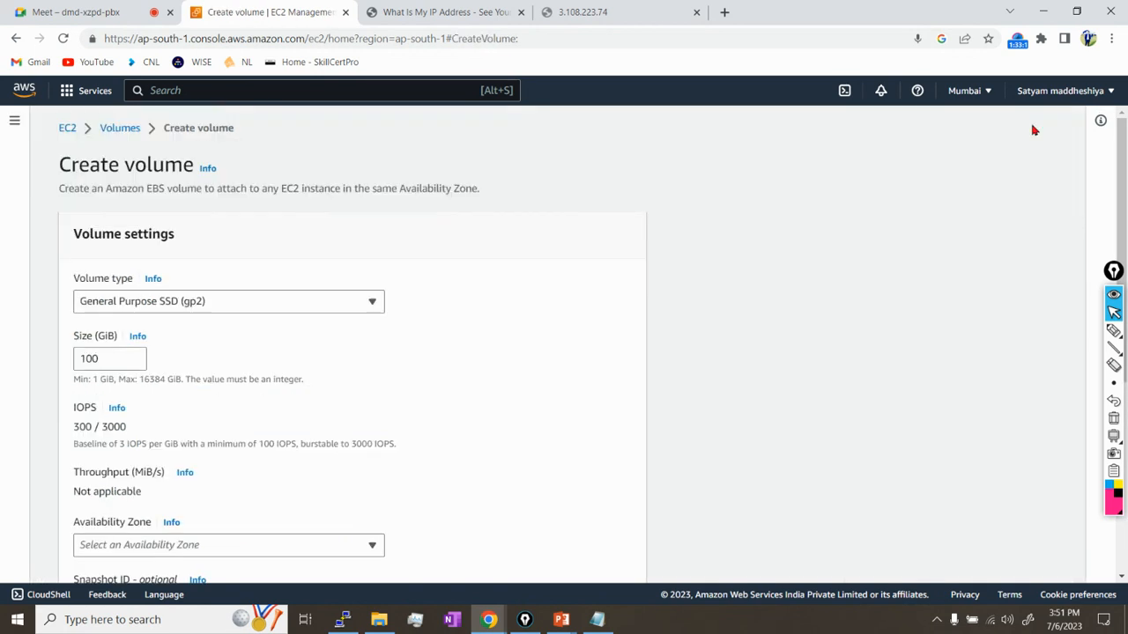
scroll(833, 219, "down", 3)
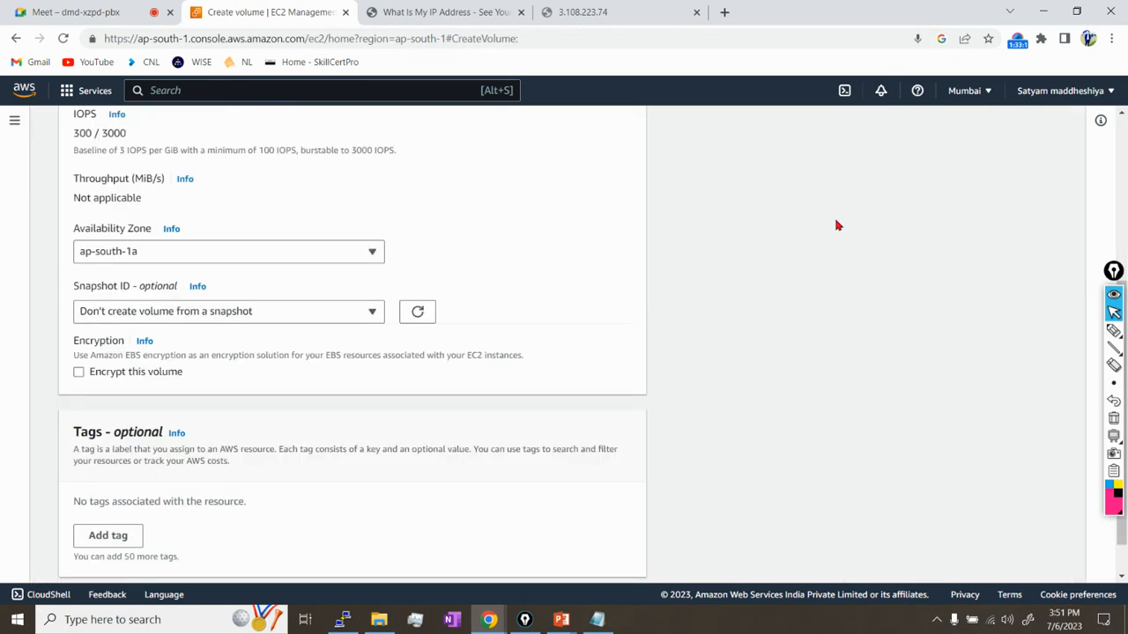
scroll(837, 226, "down", 2)
left_click(627, 559)
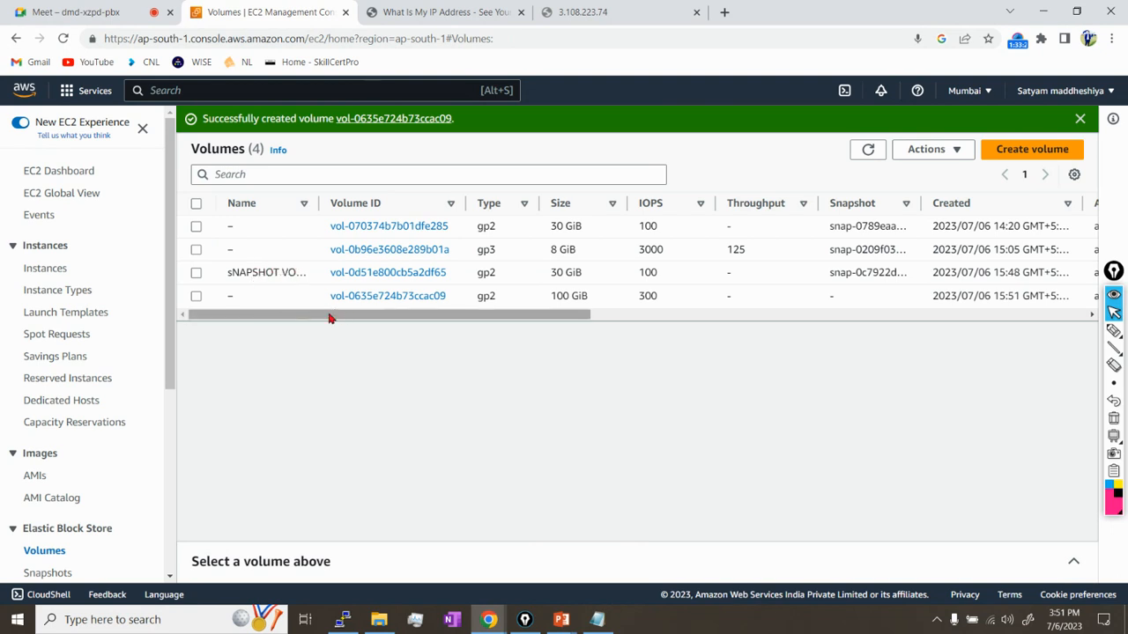
Select the sNAPSHOT VOLUME volume, review its available actions such as attaching it, and refresh the volume list.
left_click(195, 273)
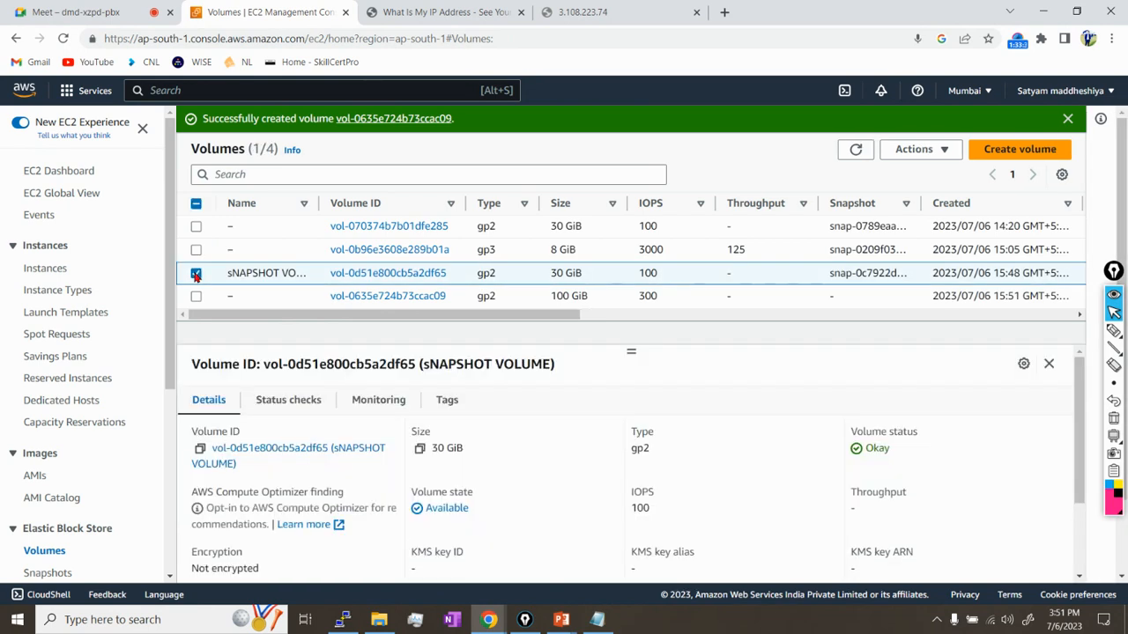
left_click(195, 273)
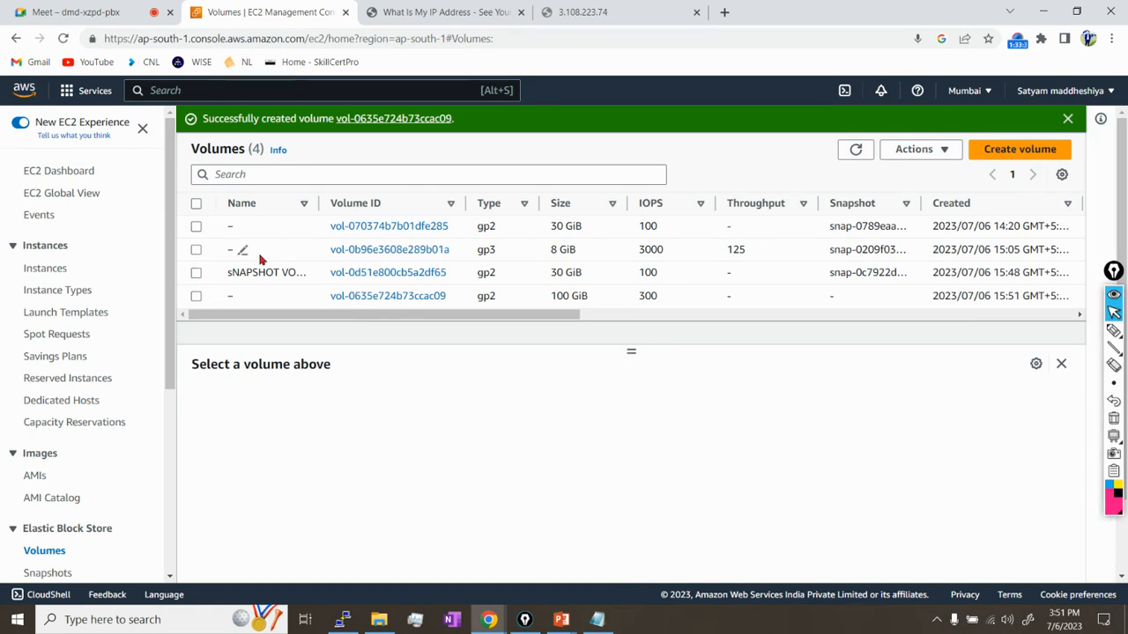
left_click(197, 274)
left_click(196, 274)
left_click(197, 274)
left_click(915, 154)
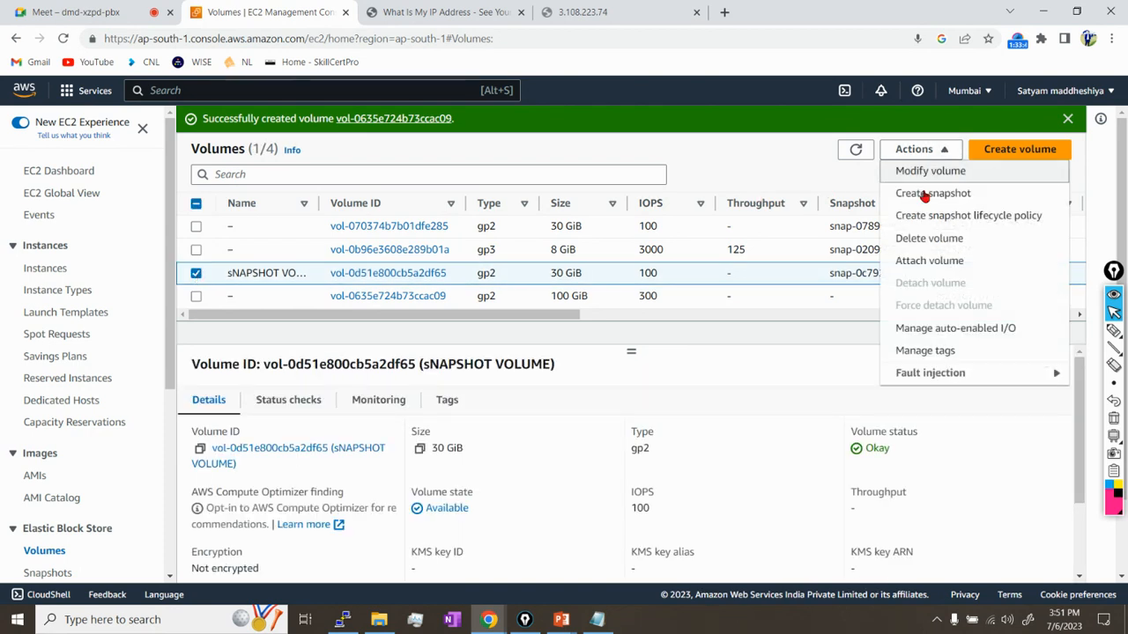
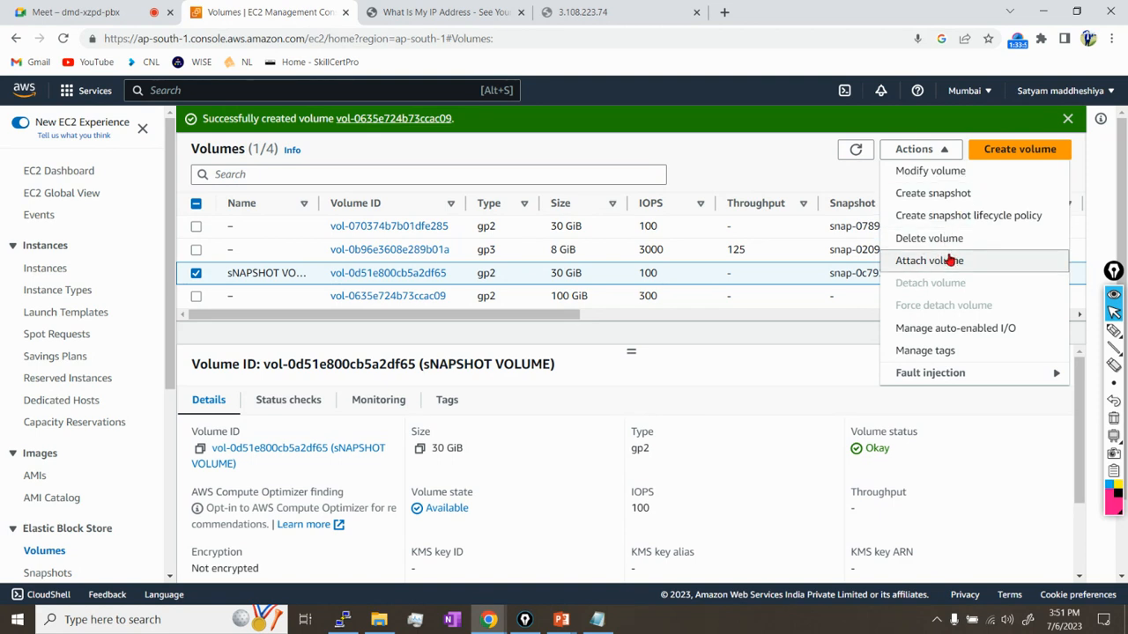
left_click(818, 172)
left_click(855, 151)
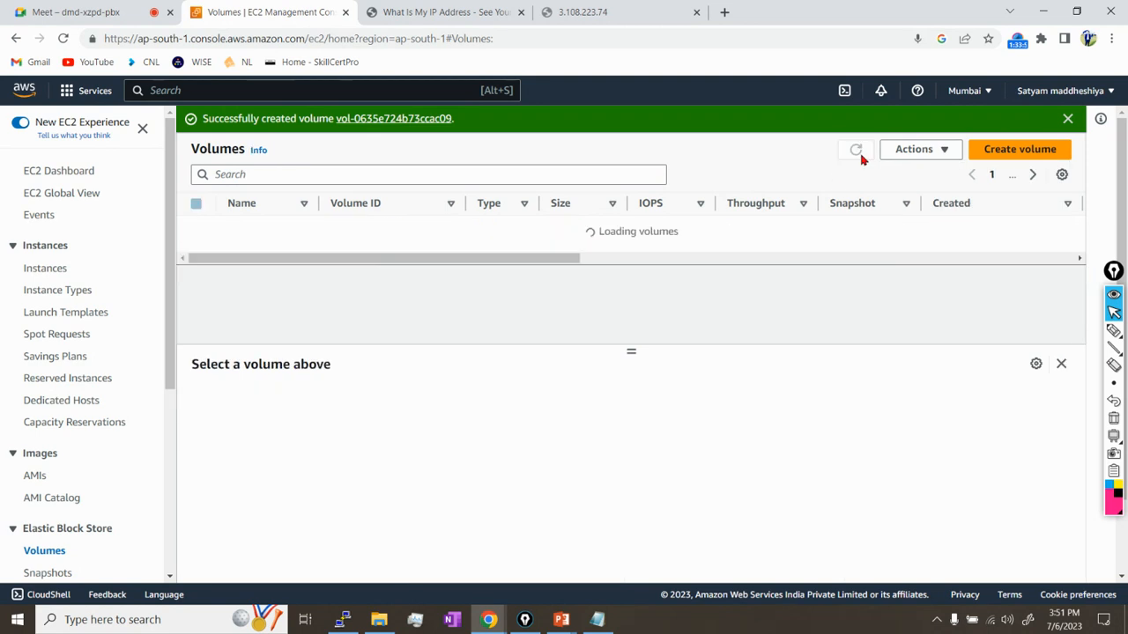
View the owned AMIs, and return to the volume list to look through the existing volumes.
left_click(34, 476)
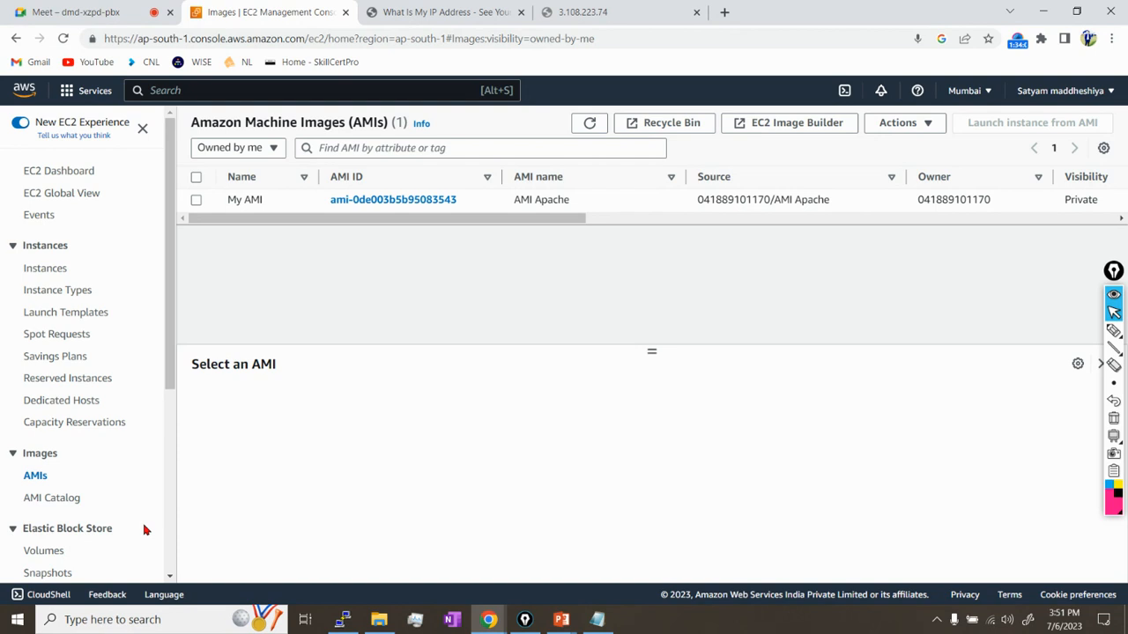
scroll(89, 511, "down", 1)
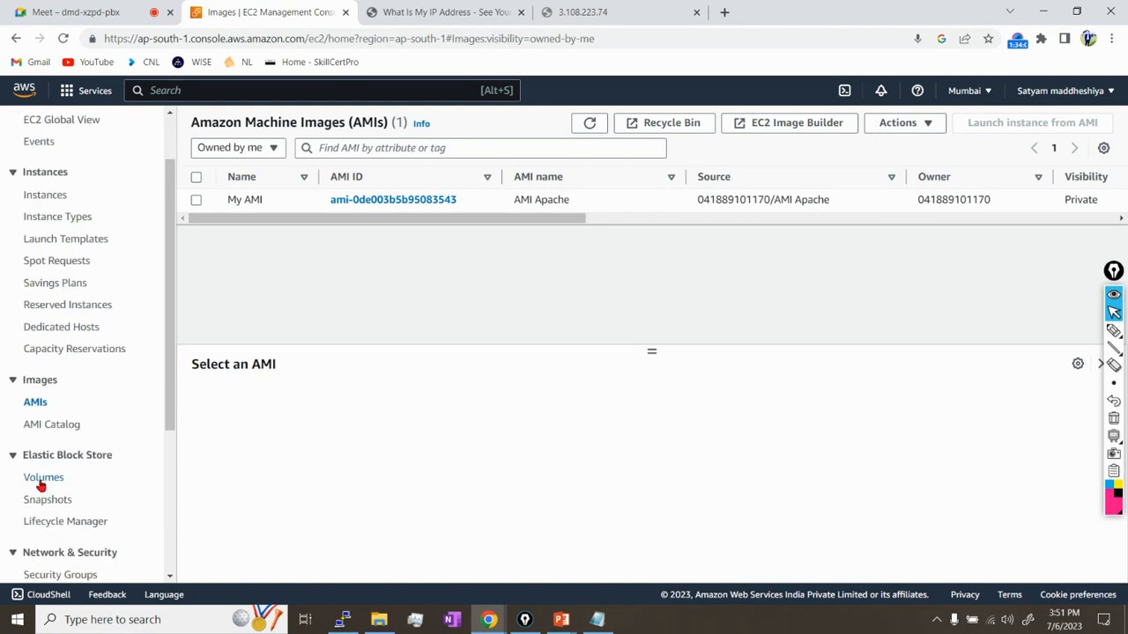
left_click(41, 484)
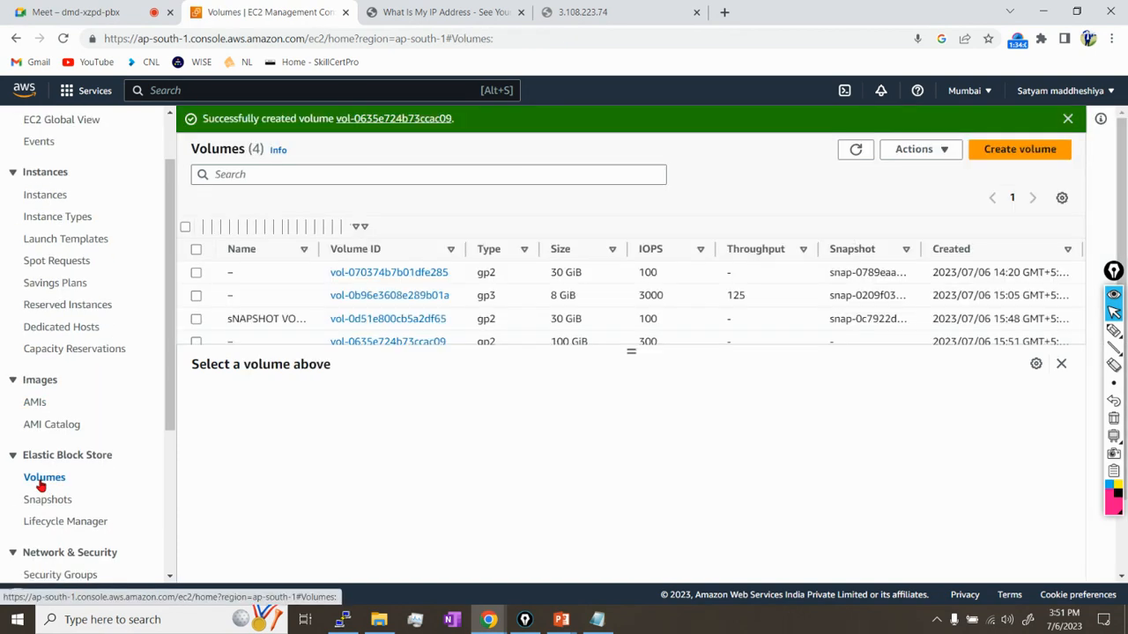
scroll(335, 291, "down", 1)
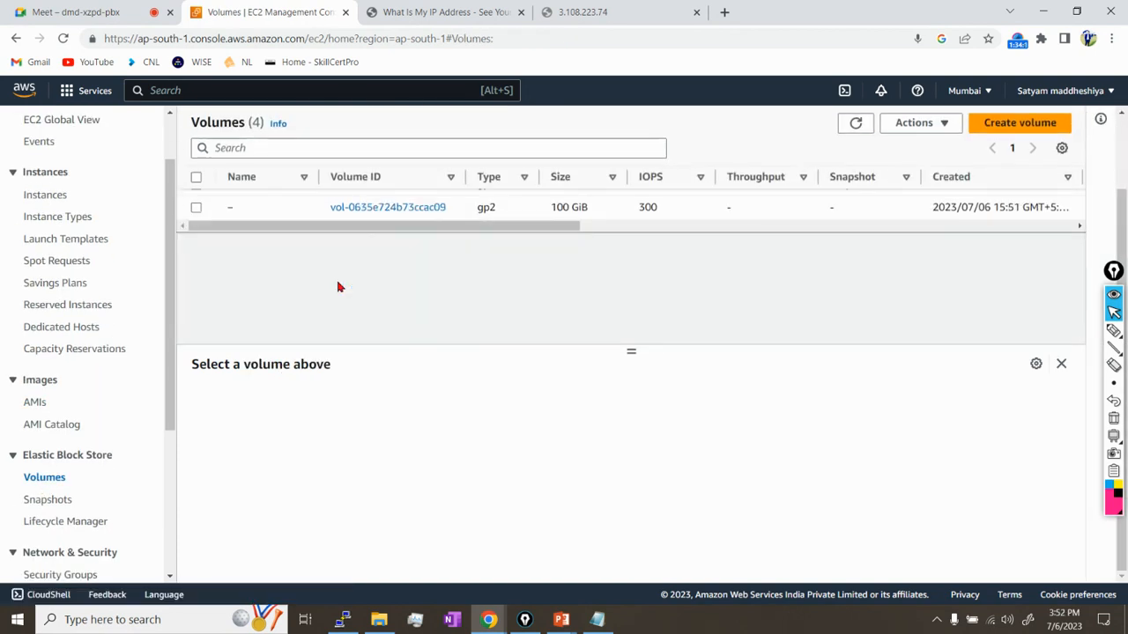
scroll(338, 286, "up", 1)
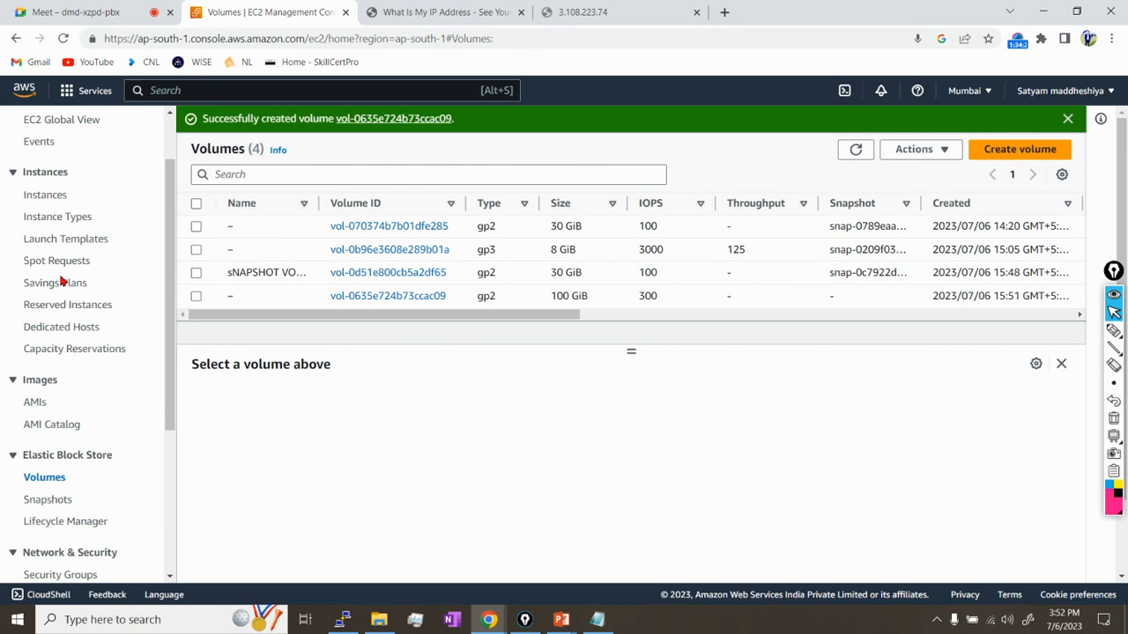
Try to release the address named Elastic IP from the Elastic IP addresses list.
scroll(63, 503, "down", 3)
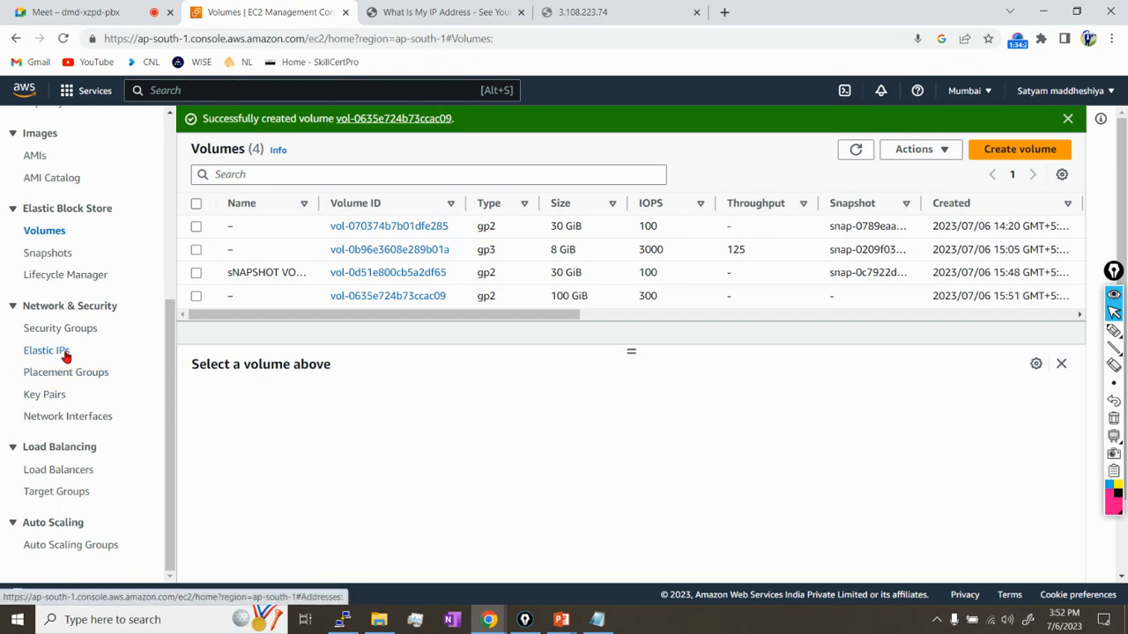
left_click(47, 351)
left_click(871, 179)
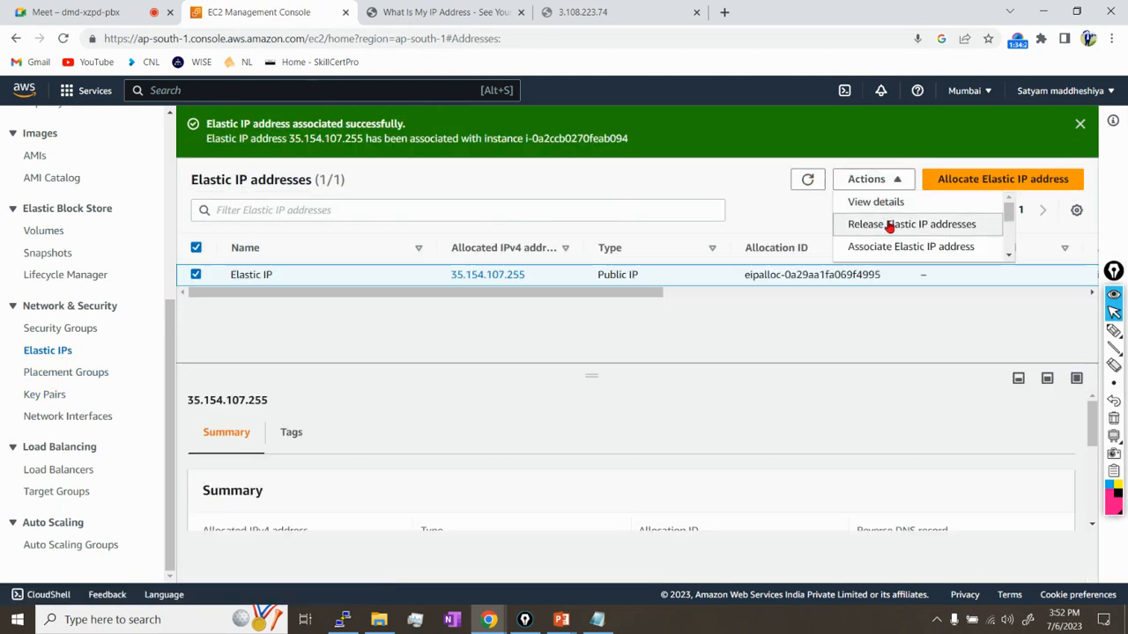
left_click(890, 226)
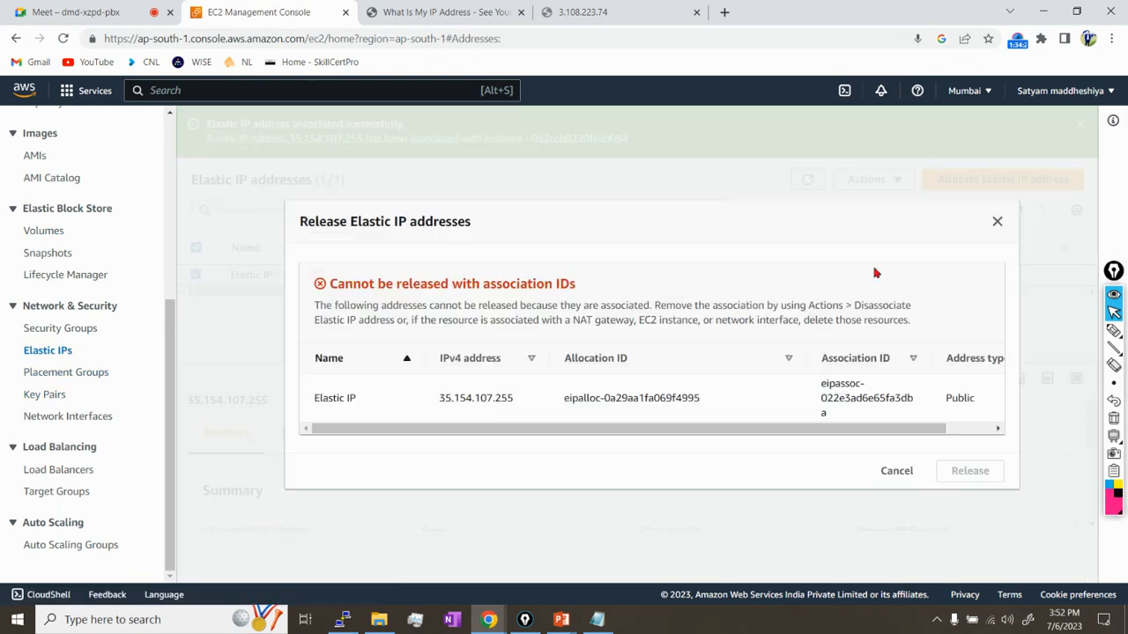
left_click(897, 474)
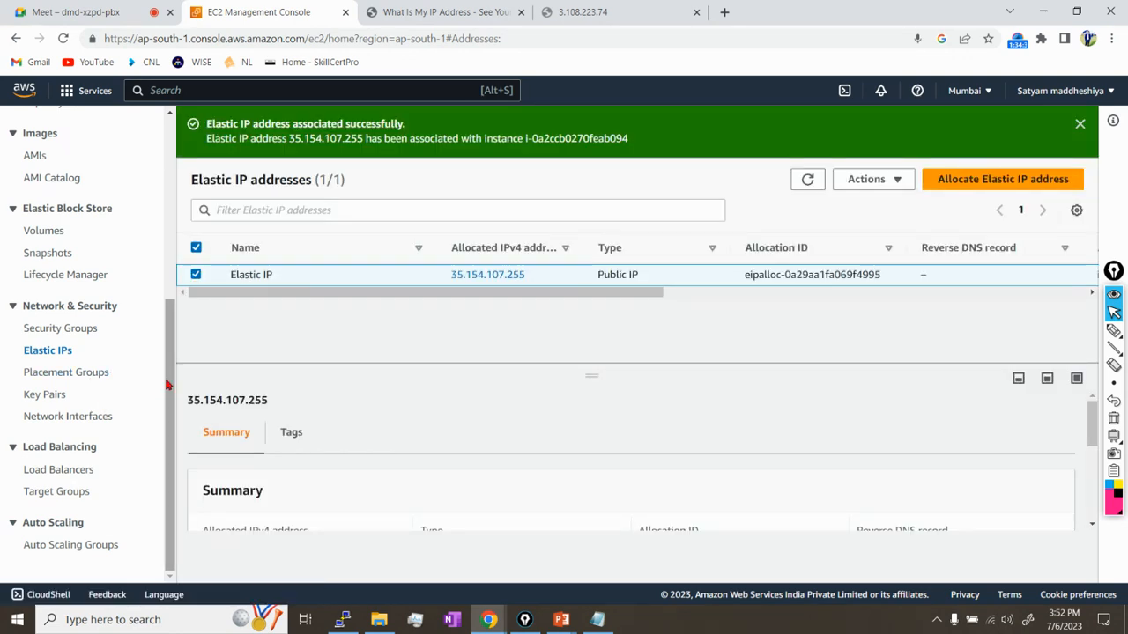
Terminate the running Window_Server and Apache_Server instances together.
scroll(128, 218, "up", 3)
left_click(46, 189)
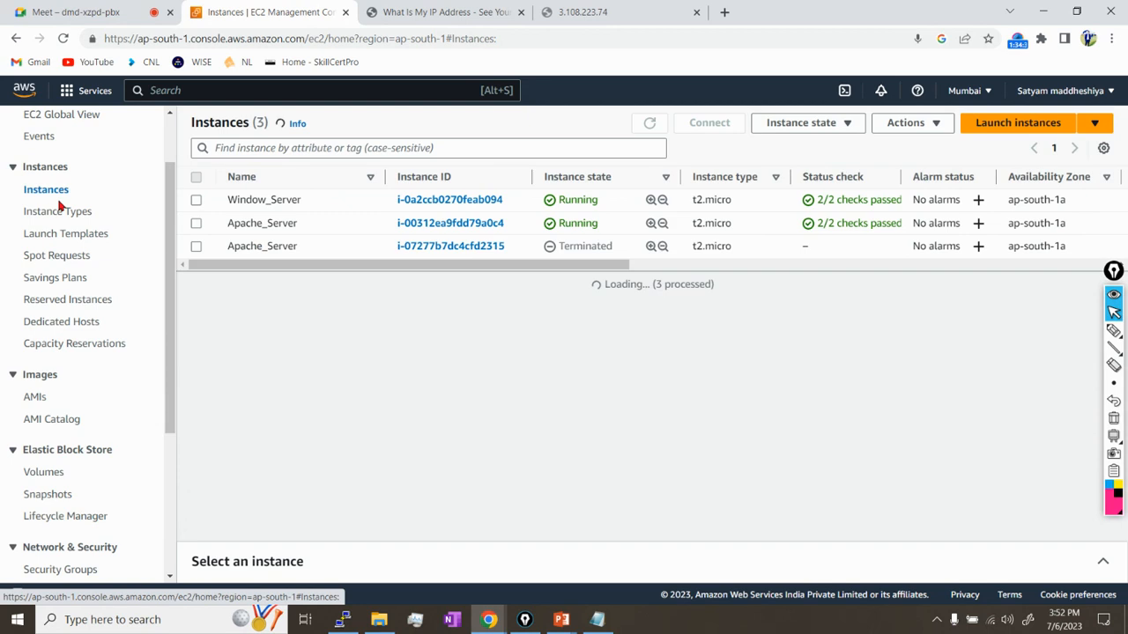
left_click(196, 200)
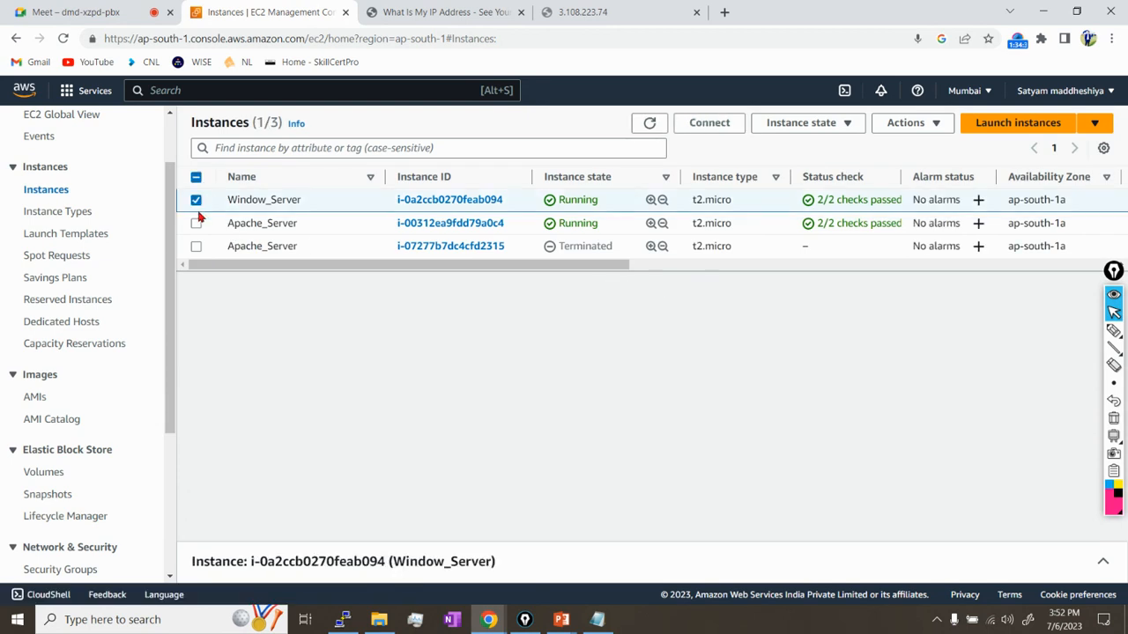
left_click(198, 225)
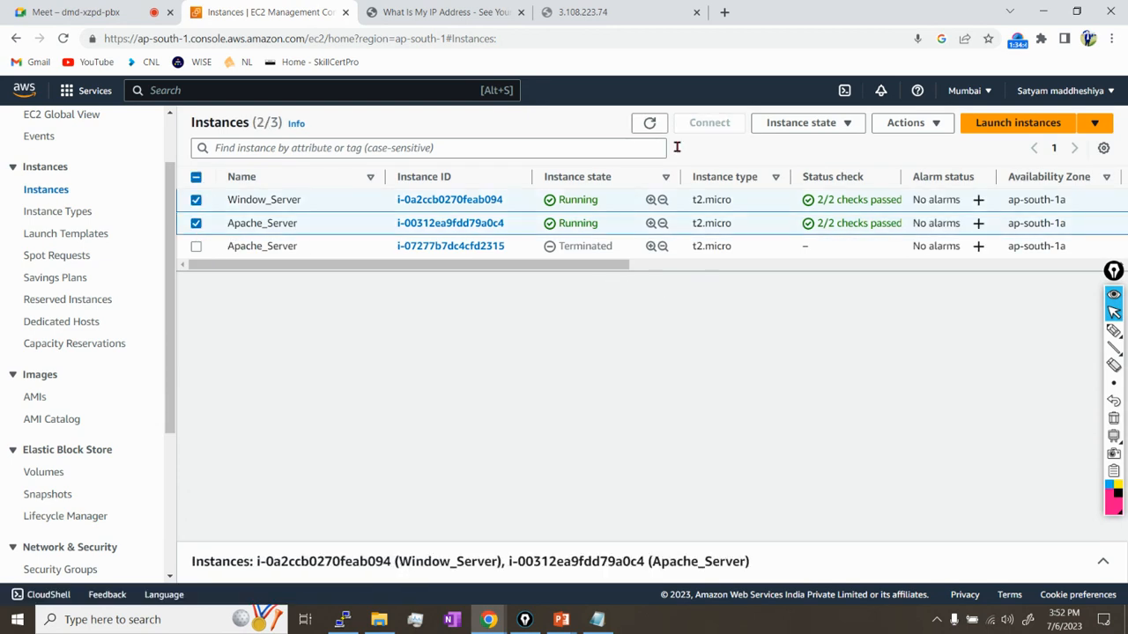
left_click(844, 128)
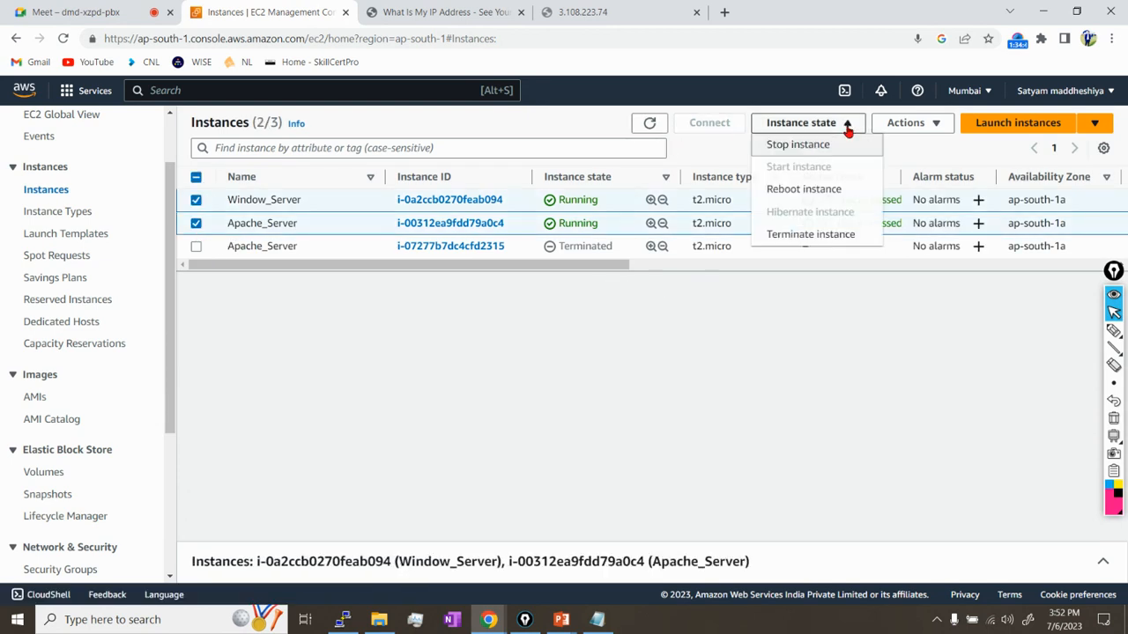
left_click(841, 236)
left_click(817, 492)
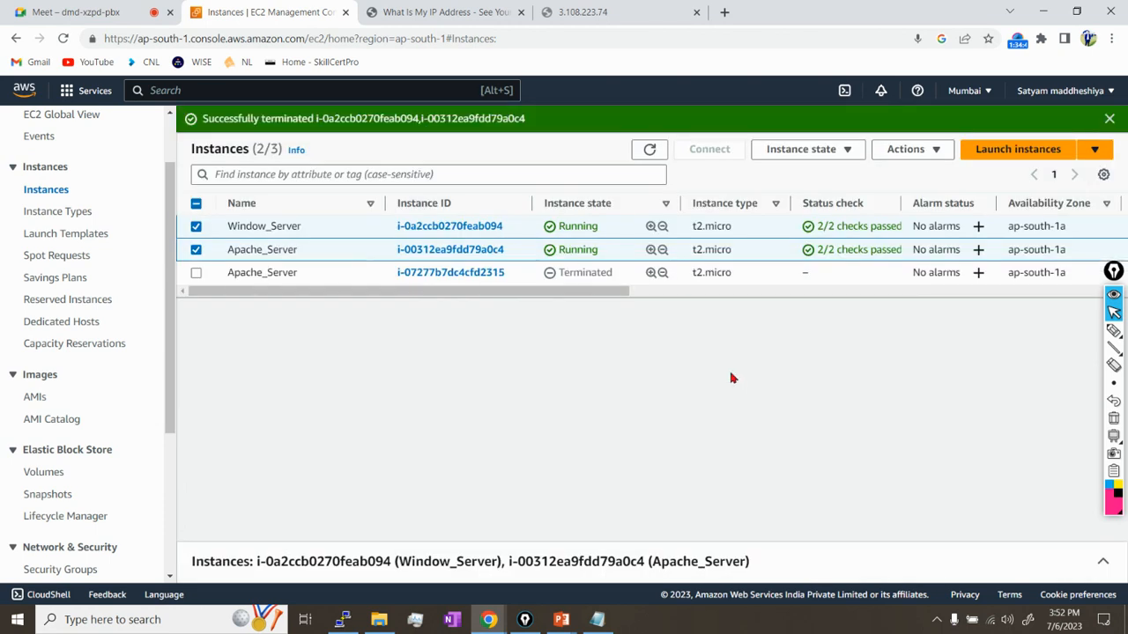
Open the network interfaces list and examine each interface's security group, instance, status and IP address columns.
scroll(78, 396, "down", 3)
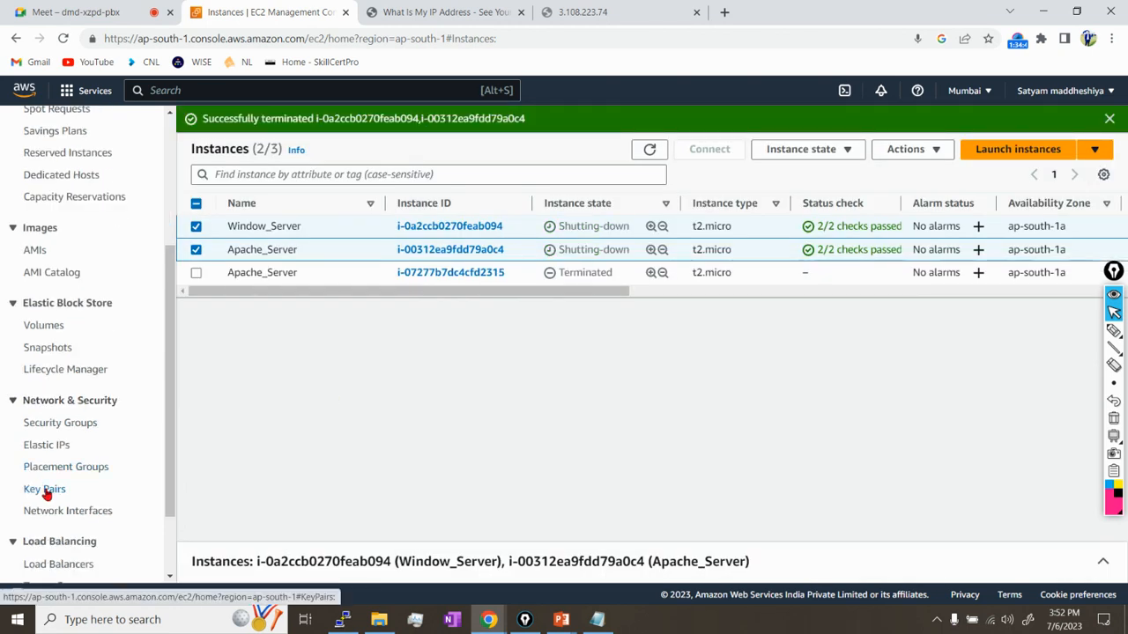
scroll(49, 493, "down", 1)
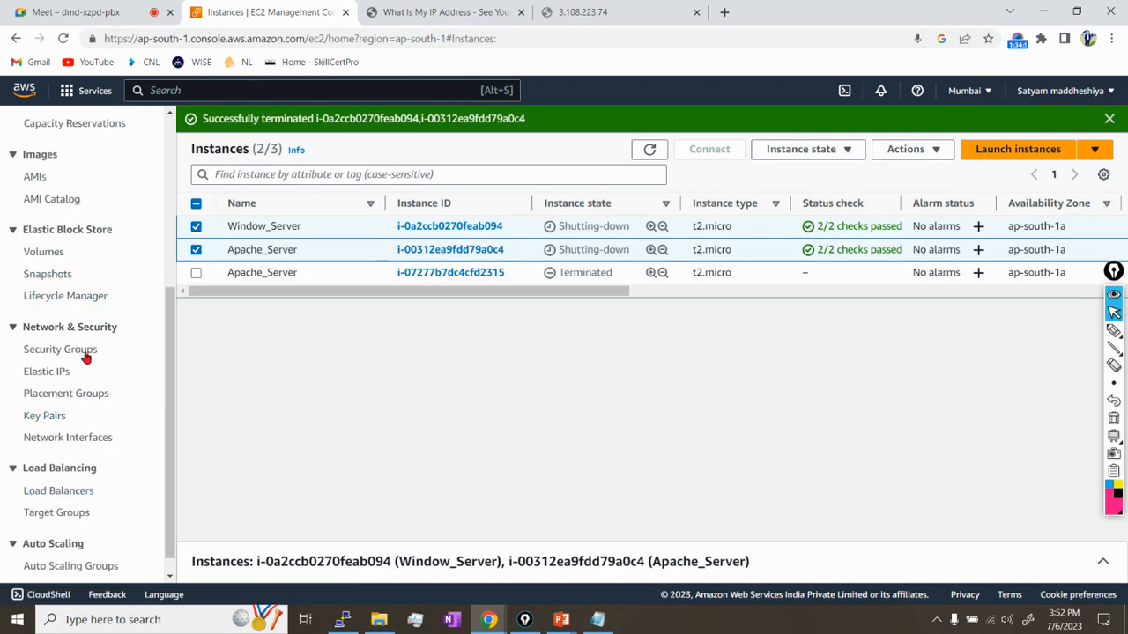
left_click(100, 445)
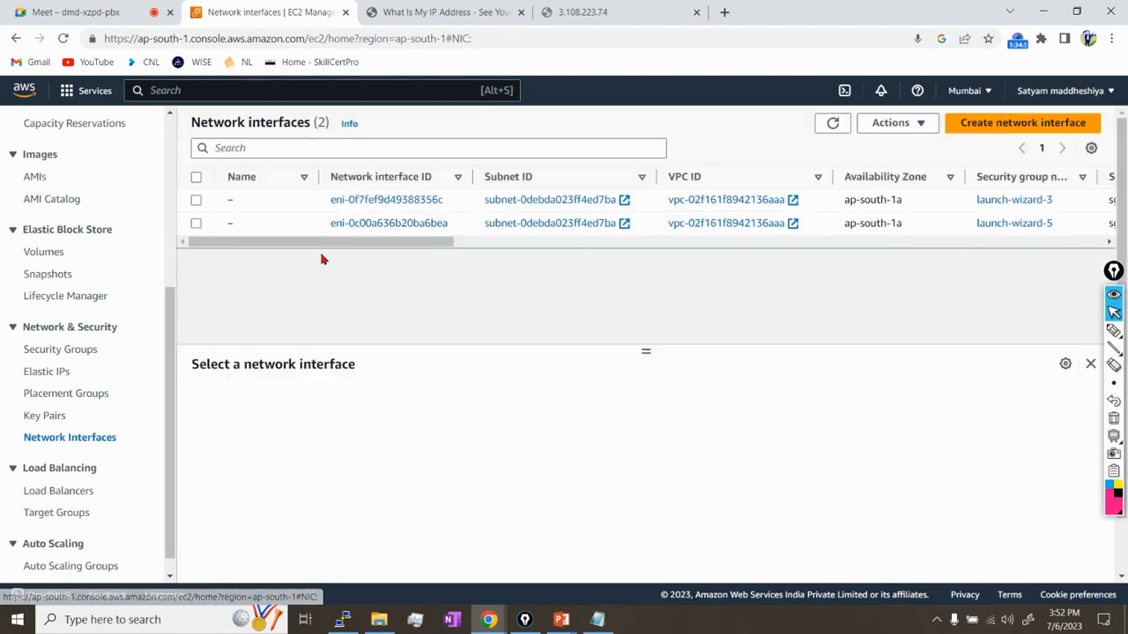
left_click_drag(346, 245, 568, 233)
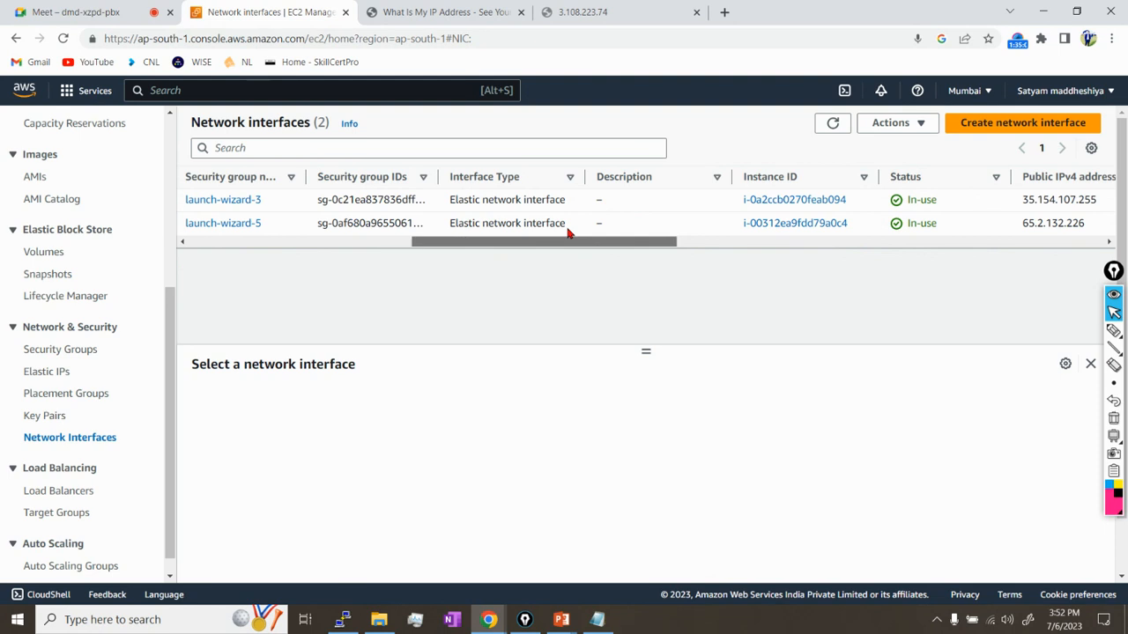
left_click_drag(569, 233, 703, 236)
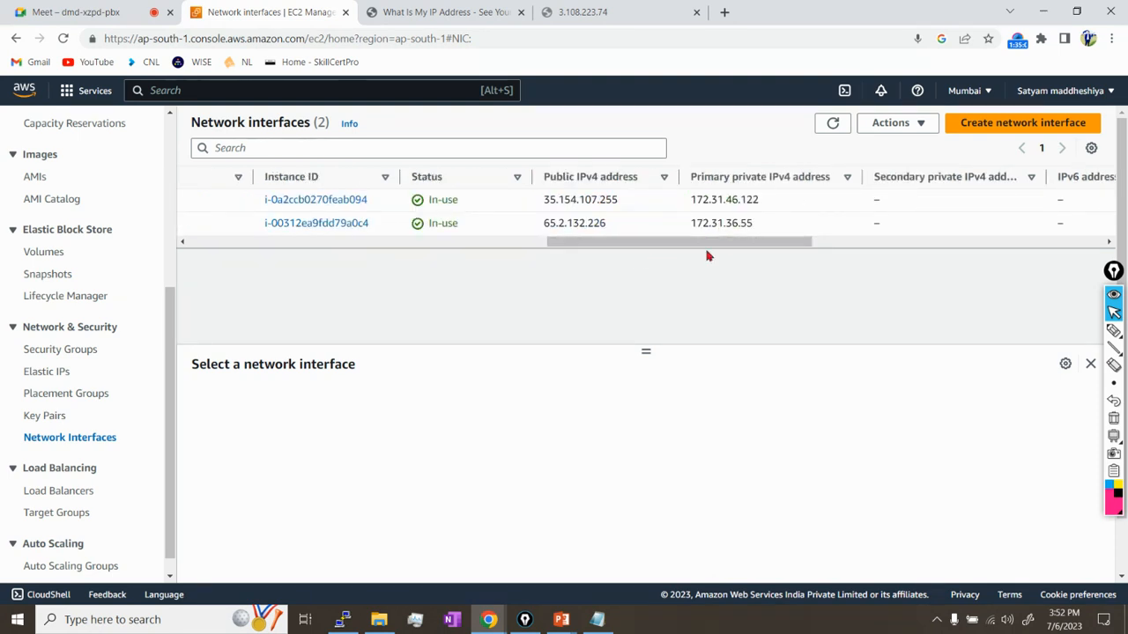
left_click_drag(705, 242, 187, 239)
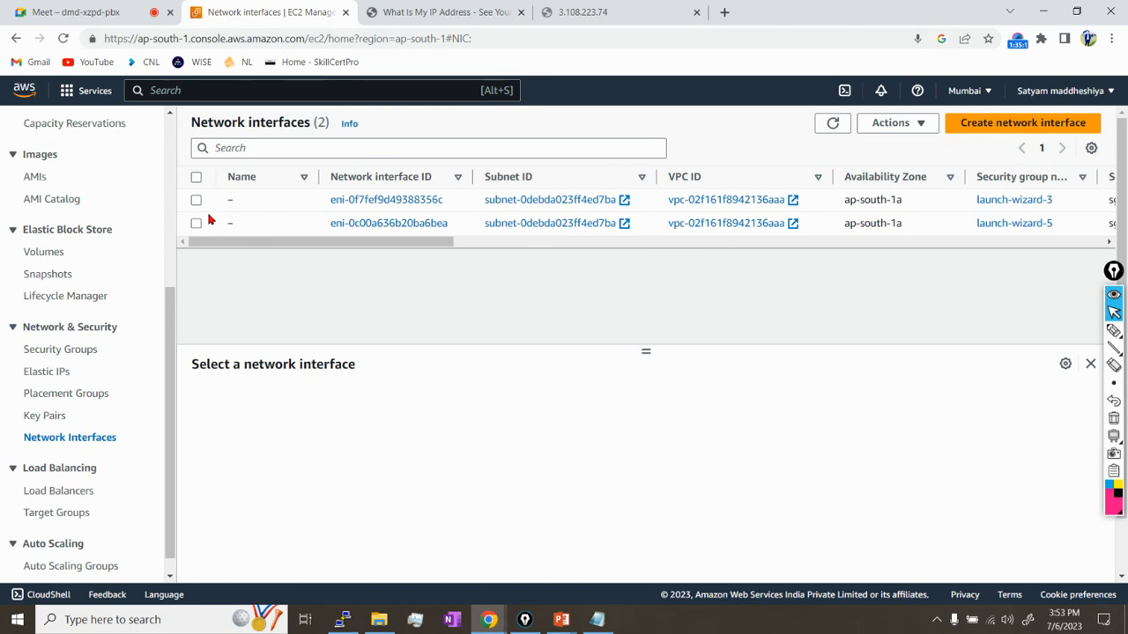
Open the form for creating a network interface and review its description, subnet, private IPv4 address and tag settings.
left_click(962, 126)
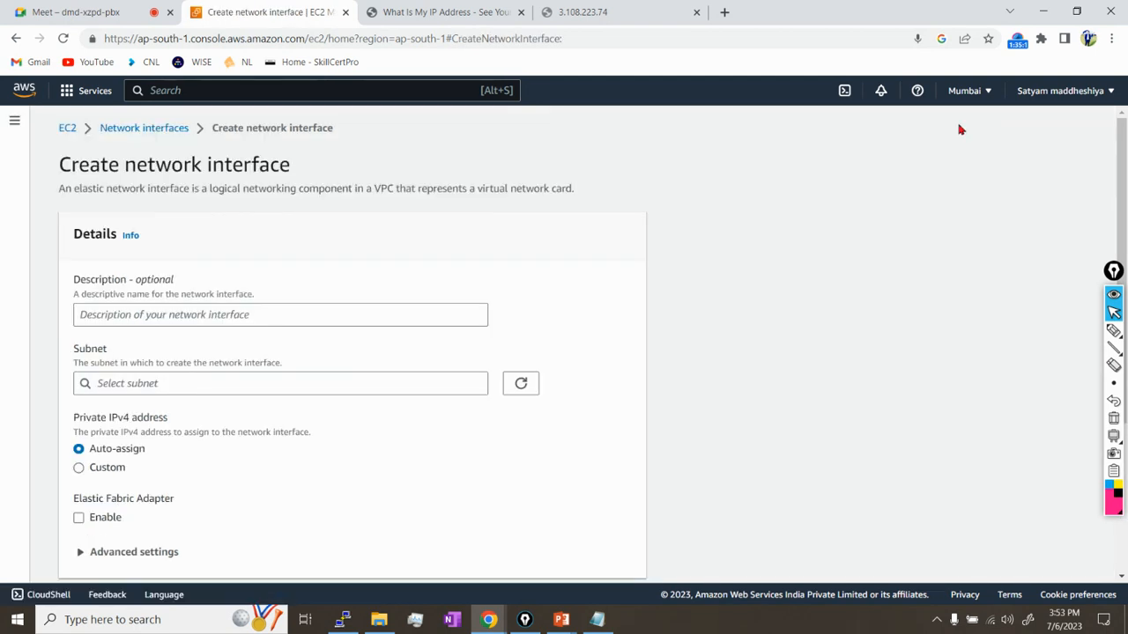
left_click(264, 317)
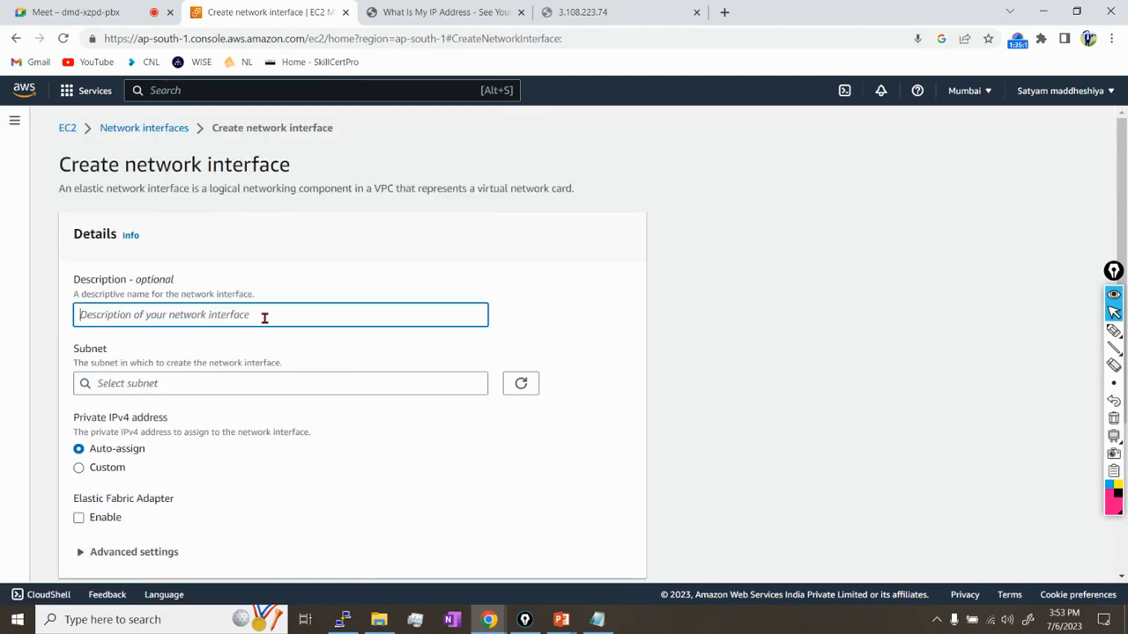
left_click(112, 385)
left_click(581, 348)
scroll(328, 452, "down", 1)
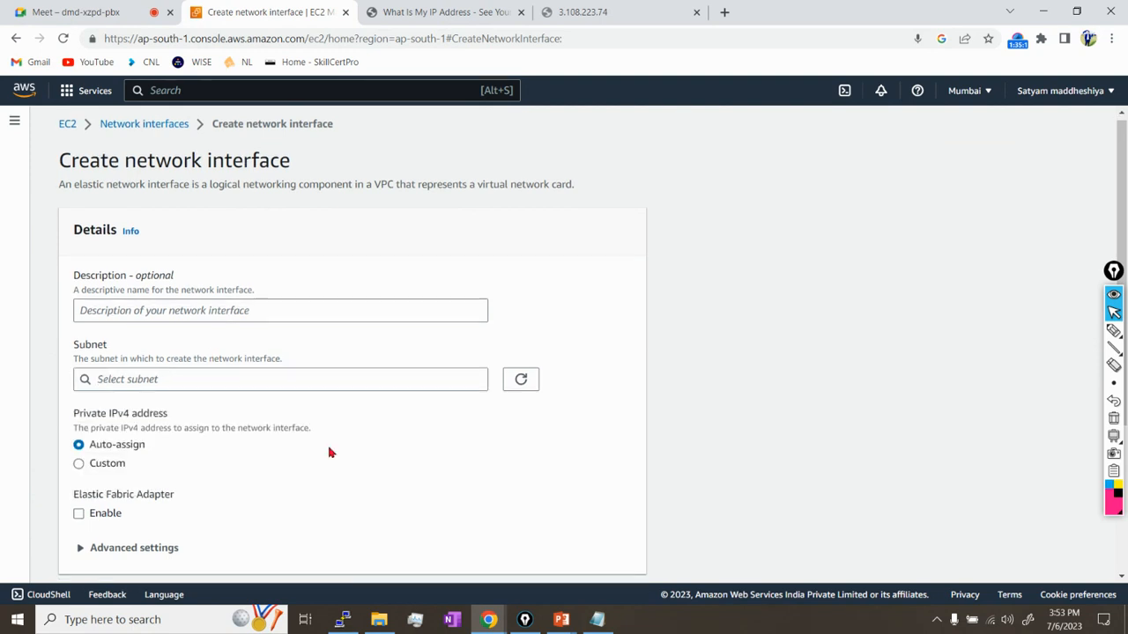
scroll(329, 452, "down", 2)
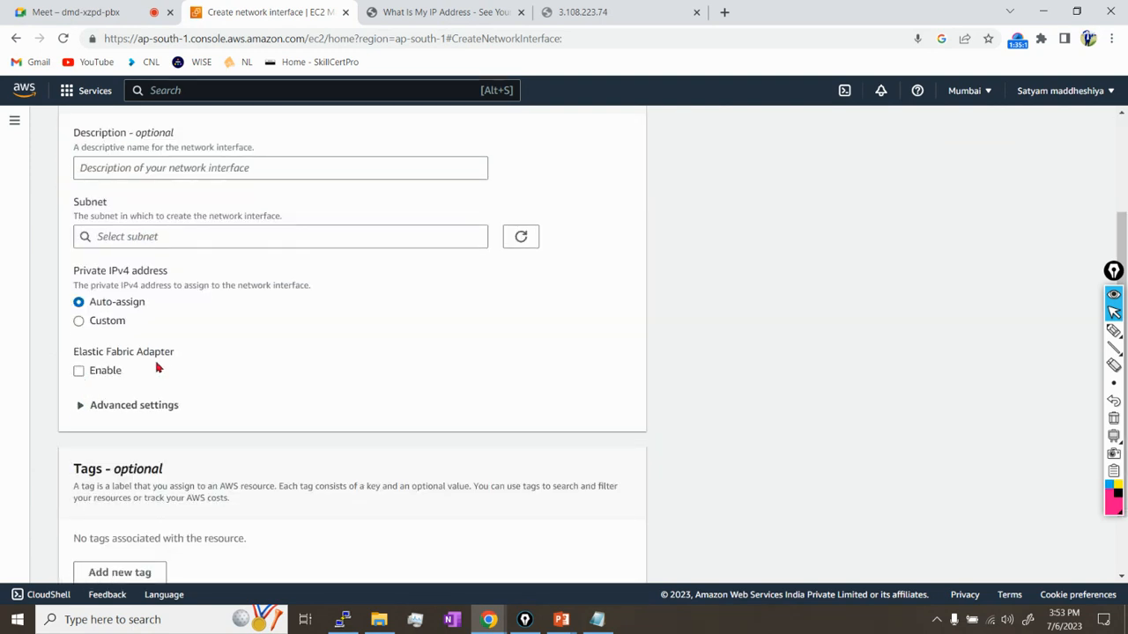
scroll(157, 368, "down", 1)
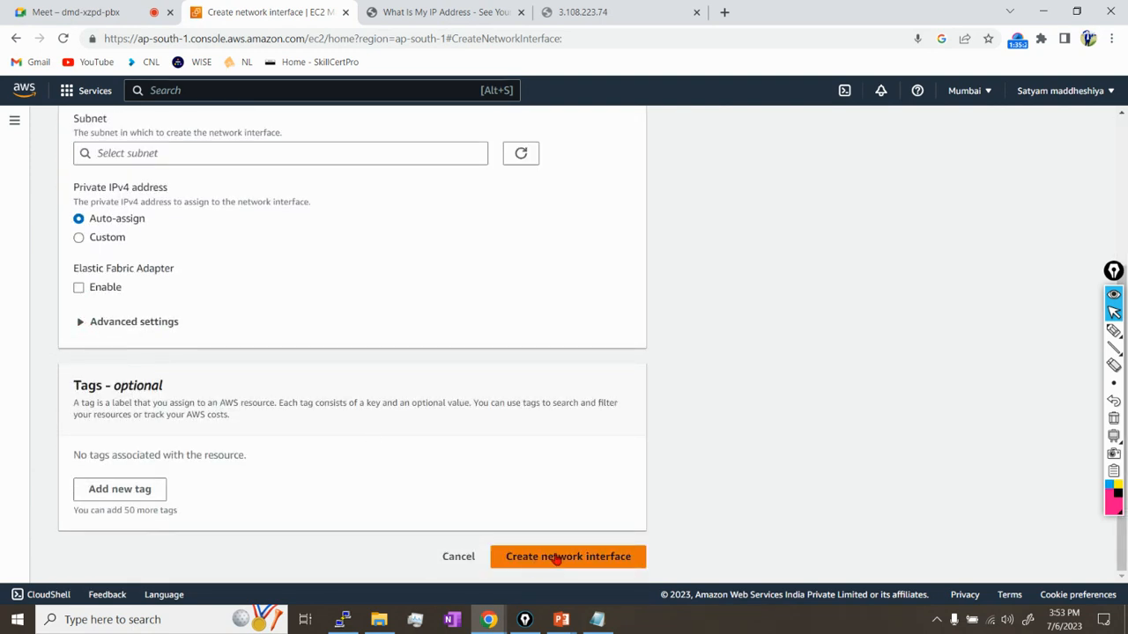
scroll(360, 373, "up", 3)
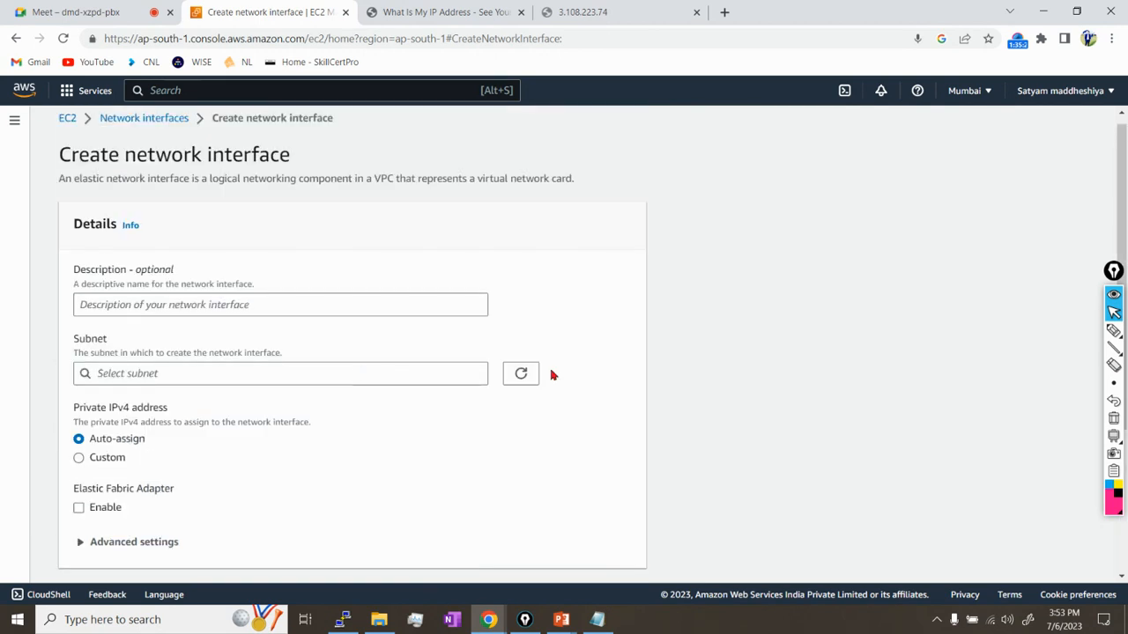
Search Google in a new browser tab for "eni CARD IMAGES AWS".
left_click(726, 17)
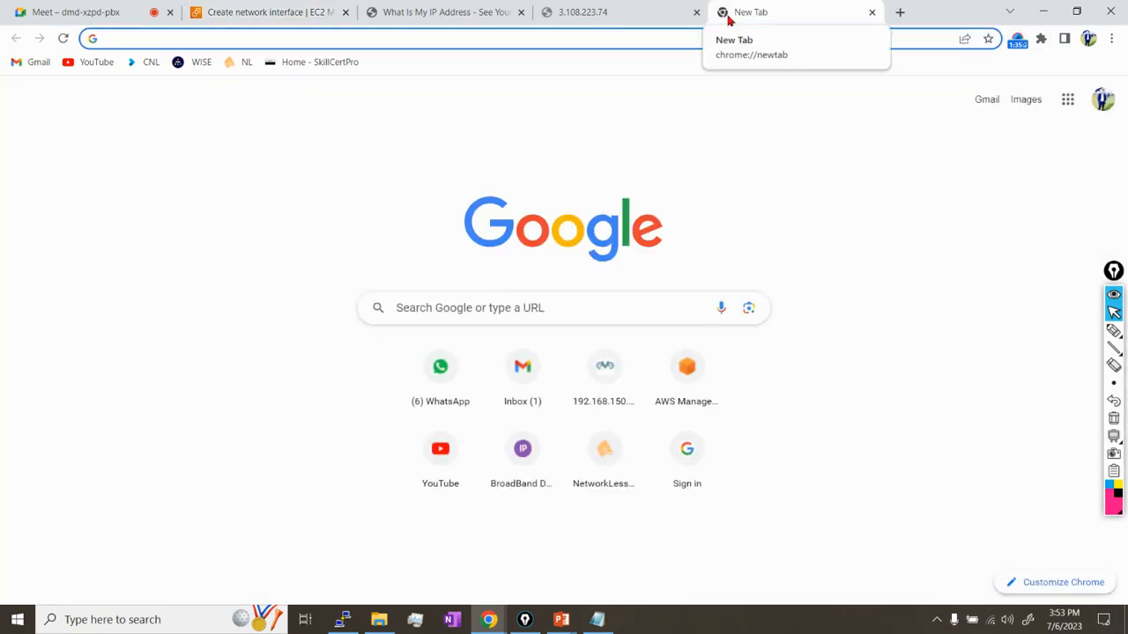
type("en")
key("BackSpace")
key("BackSpace")
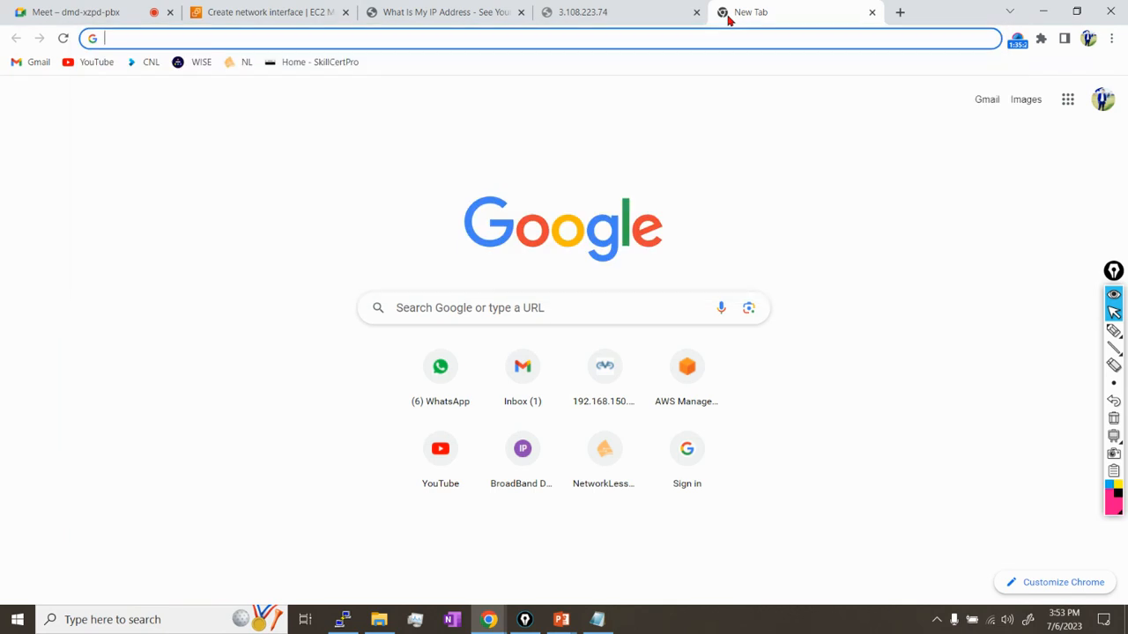
type("eni CXA")
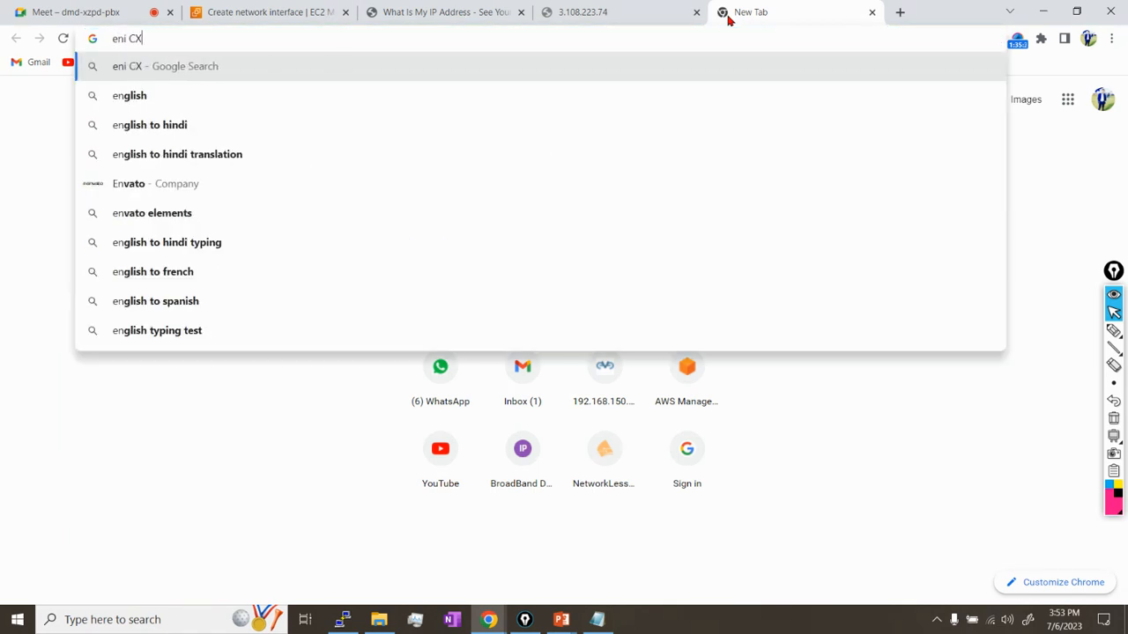
key("BackSpace")
key("BackSpace")
key("BackSpace")
type("C")
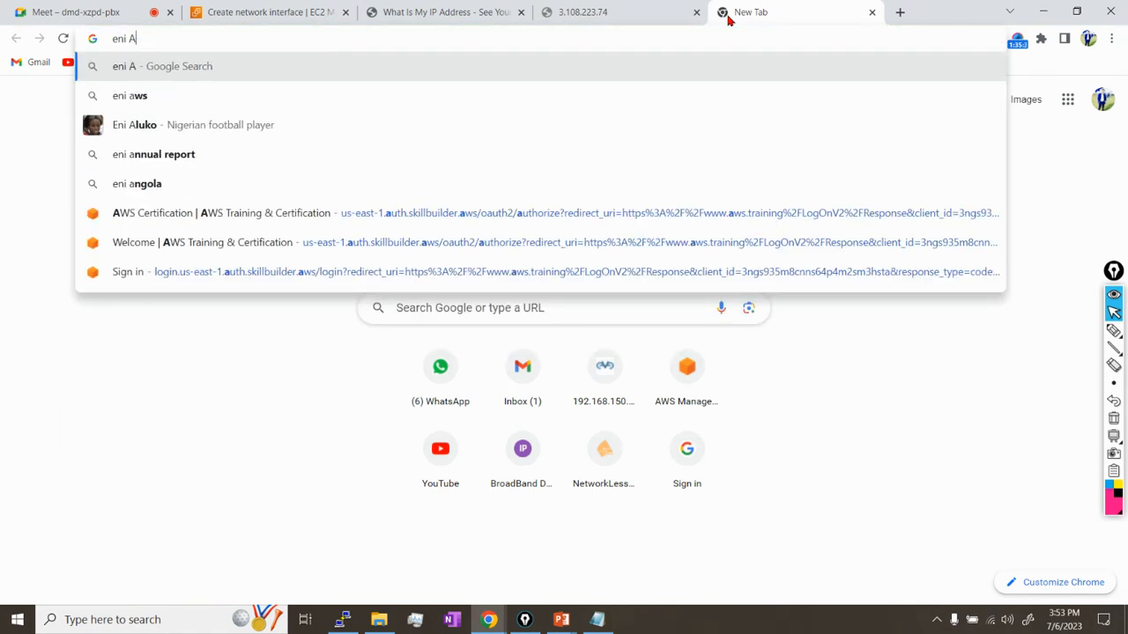
type("ARD IMAGE")
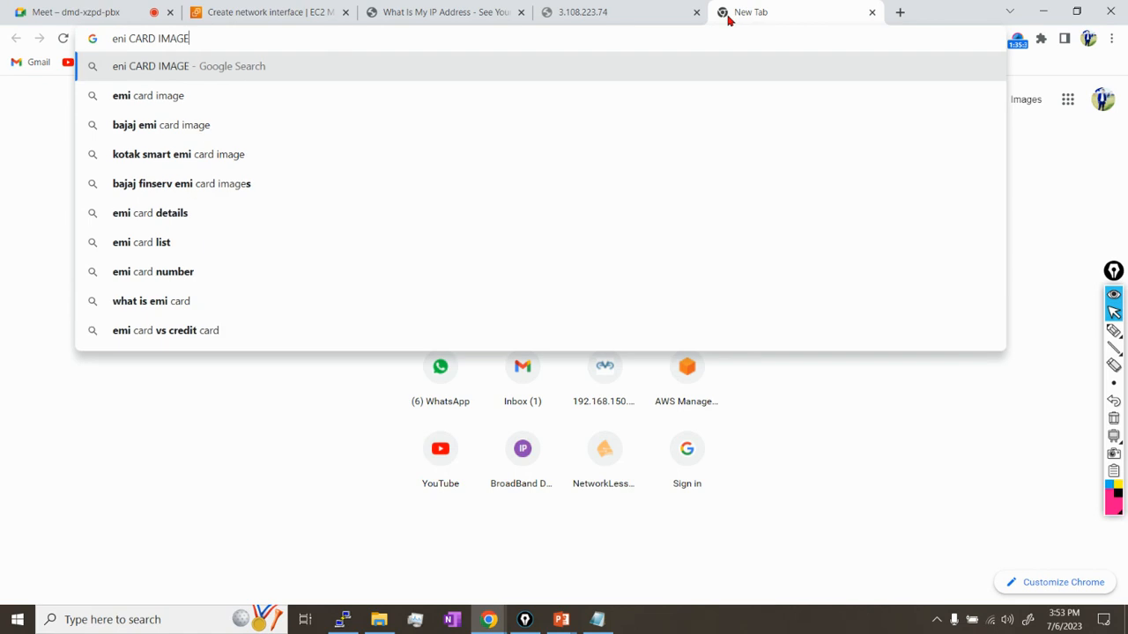
type("S AWS")
key("Return")
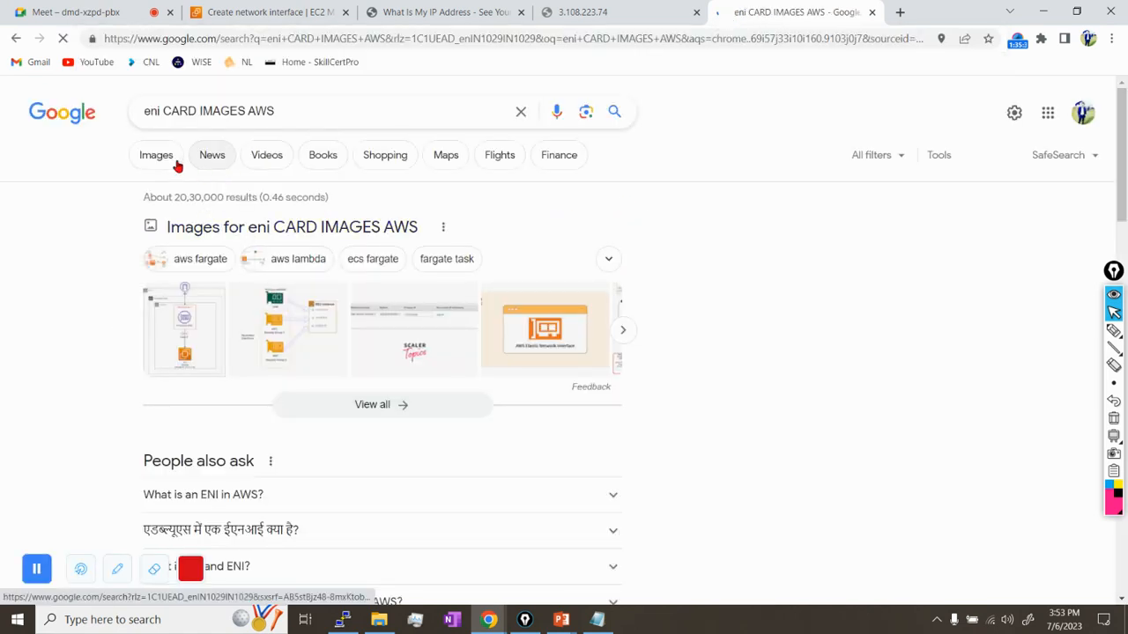
Show the image results and preview the round orange Elastic Network Interfaces icon from Freshers.in.
left_click(158, 158)
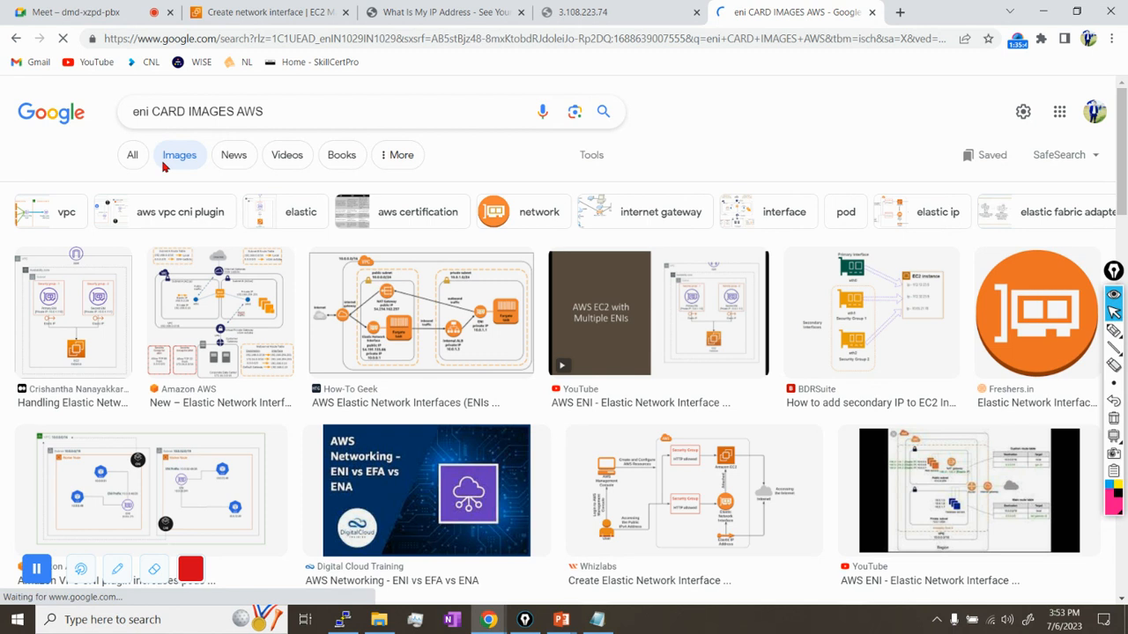
scroll(147, 324, "down", 1)
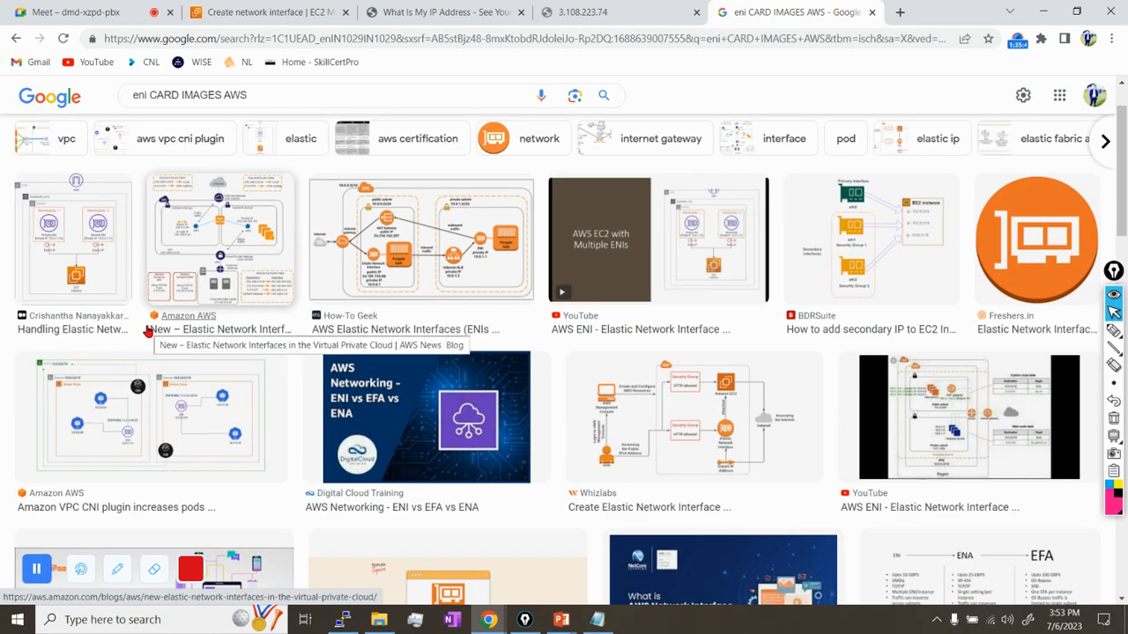
left_click(1050, 263)
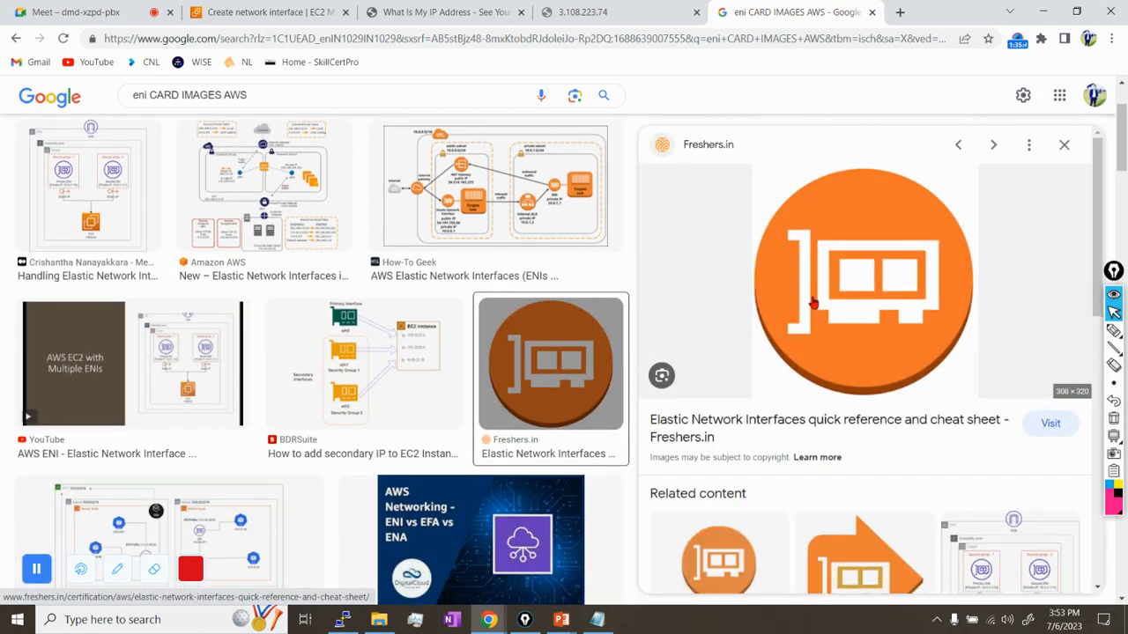
scroll(857, 302, "down", 2)
scroll(876, 330, "up", 2)
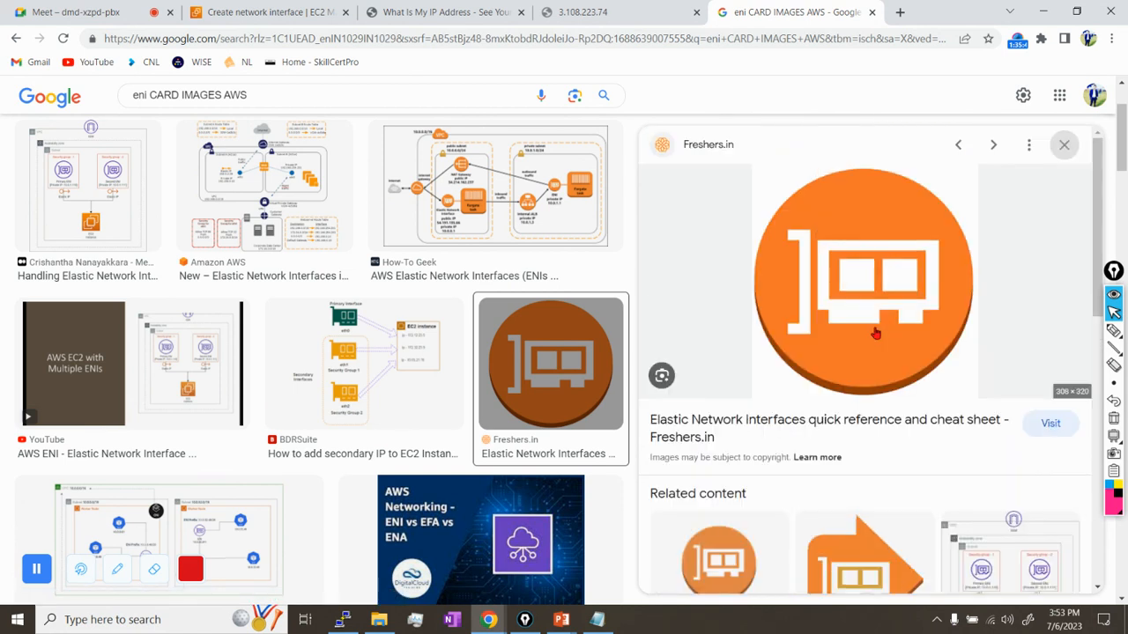
Search Google in another new browser tab for "LAPTOP NIC CATRD".
left_click(899, 12)
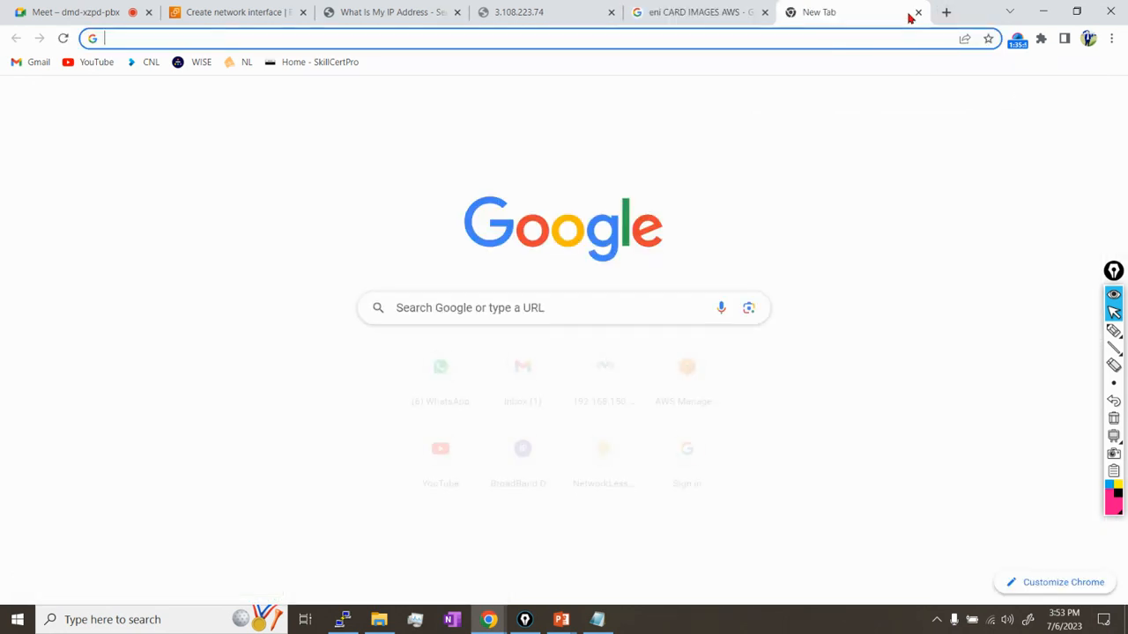
type("LA[")
key("BackSpace")
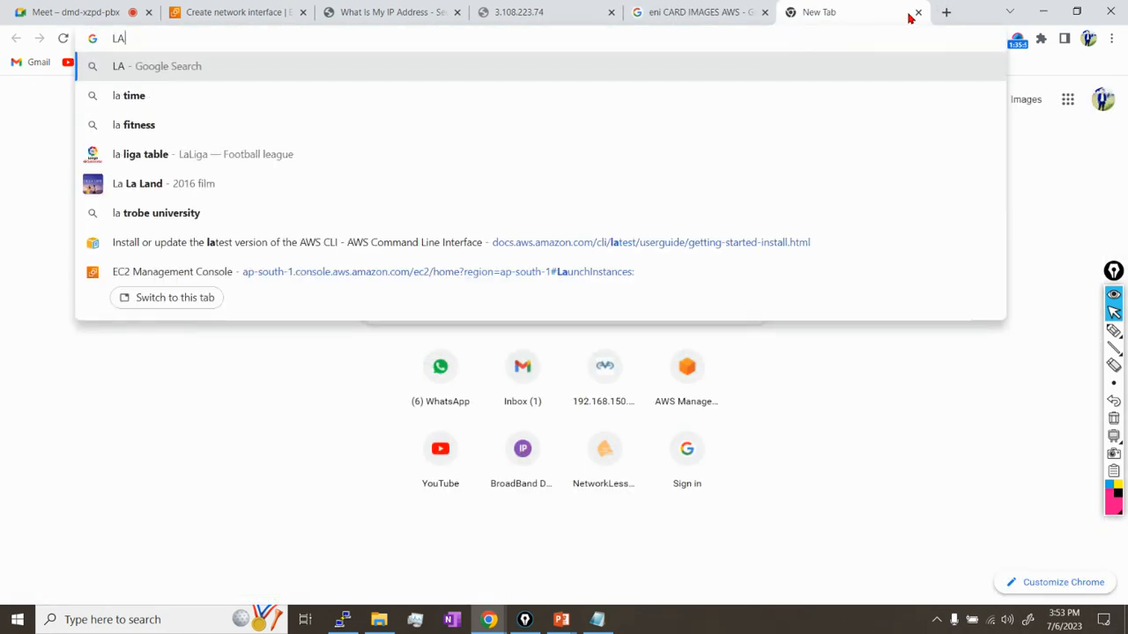
type("PTOOP")
key("BackSpace")
key("BackSpace")
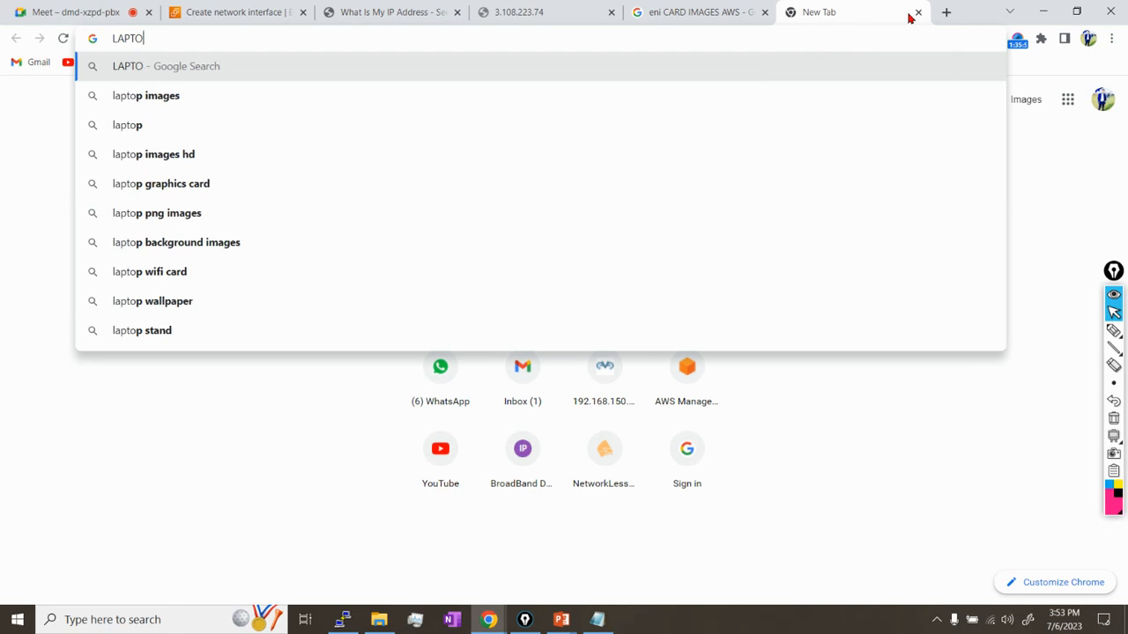
type("P NIC CATRD")
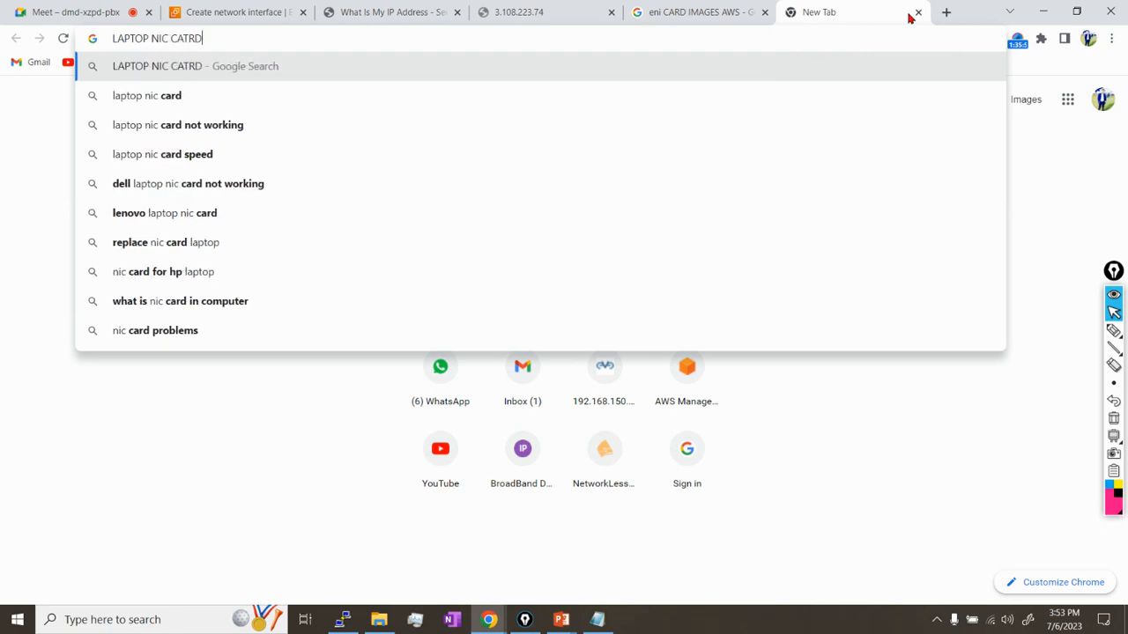
key("Return")
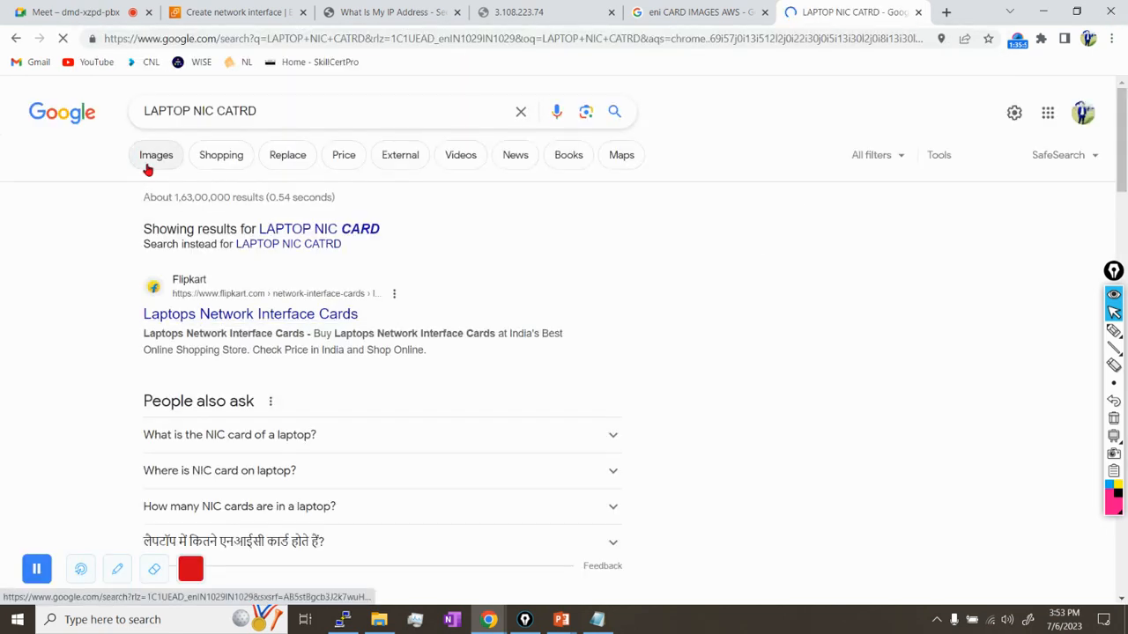
Preview the Techbuyer network interface card picture among the image results and compare it with the orange Elastic Network Interfaces icon.
left_click(156, 159)
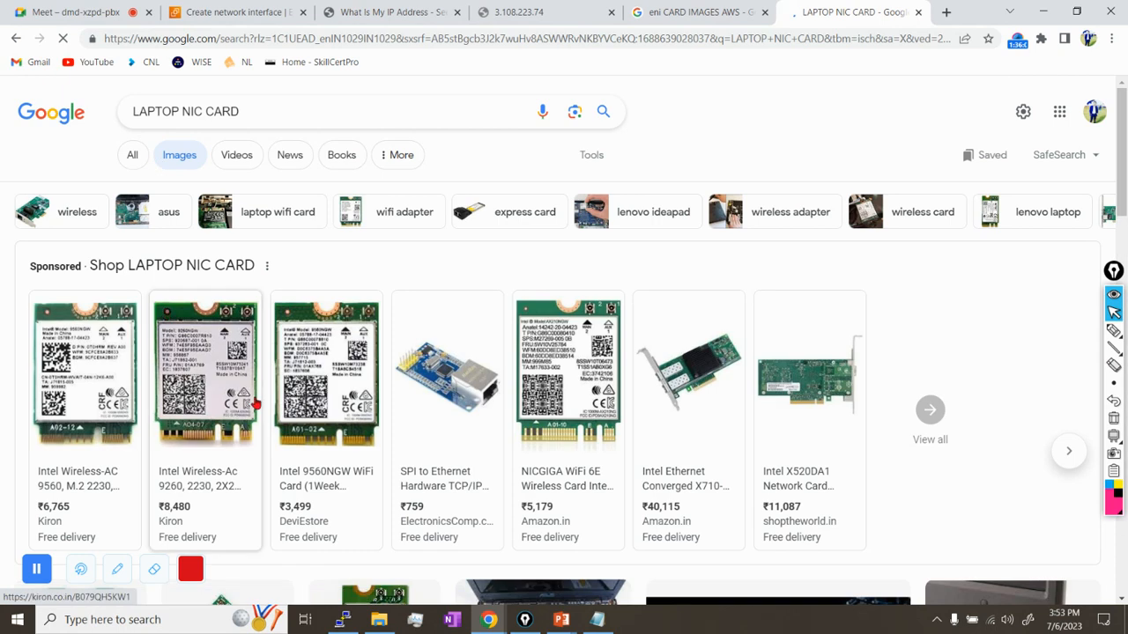
scroll(458, 396, "down", 2)
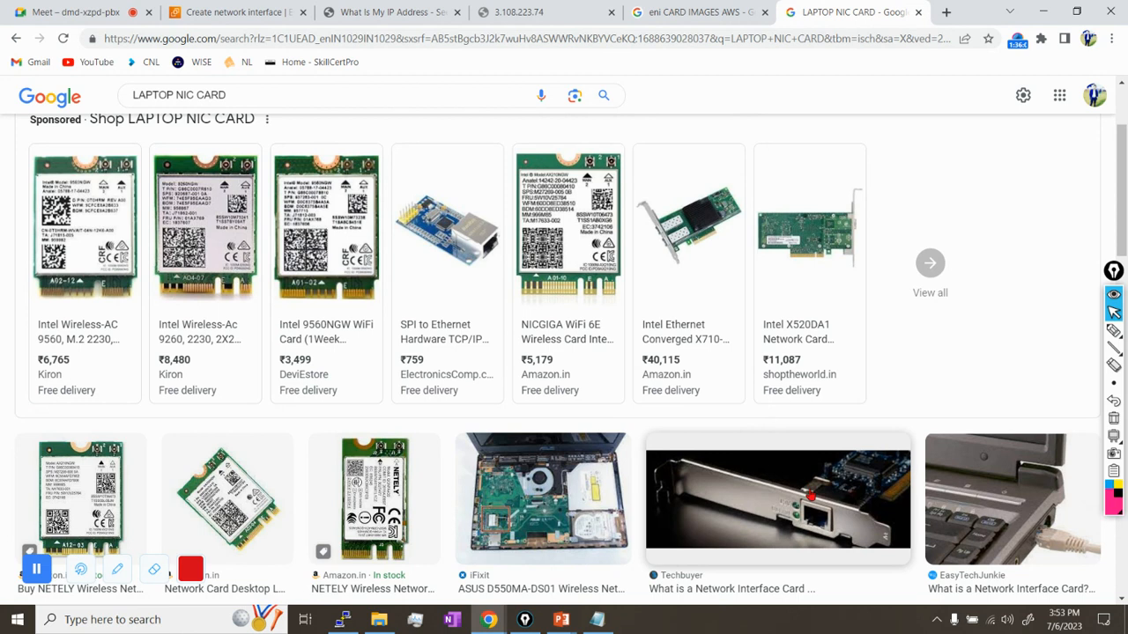
left_click(811, 496)
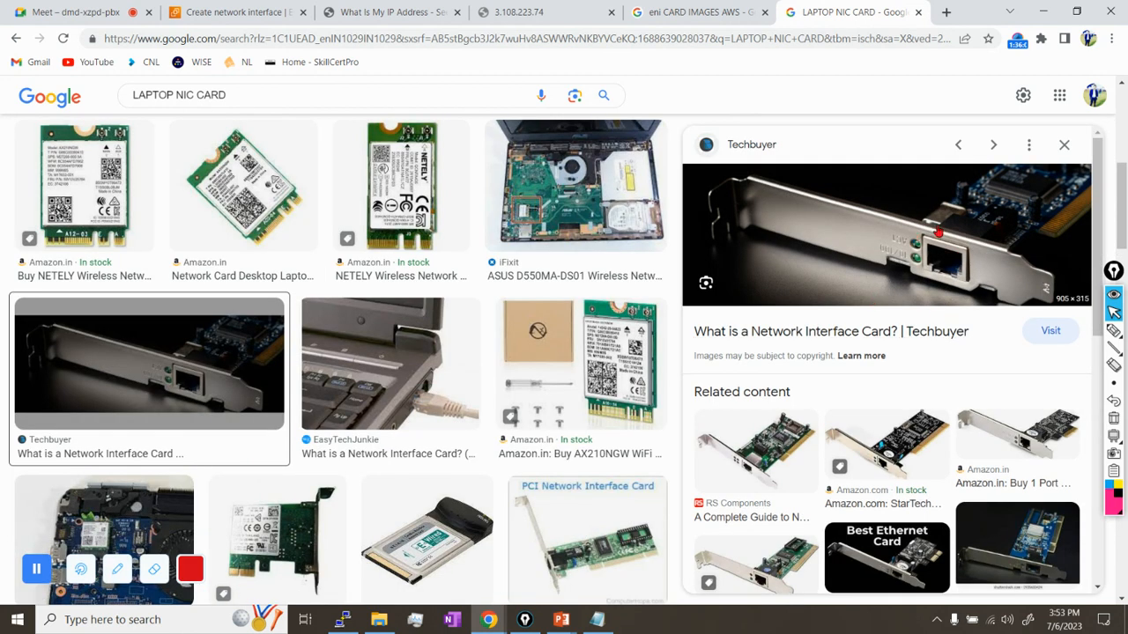
left_click(689, 11)
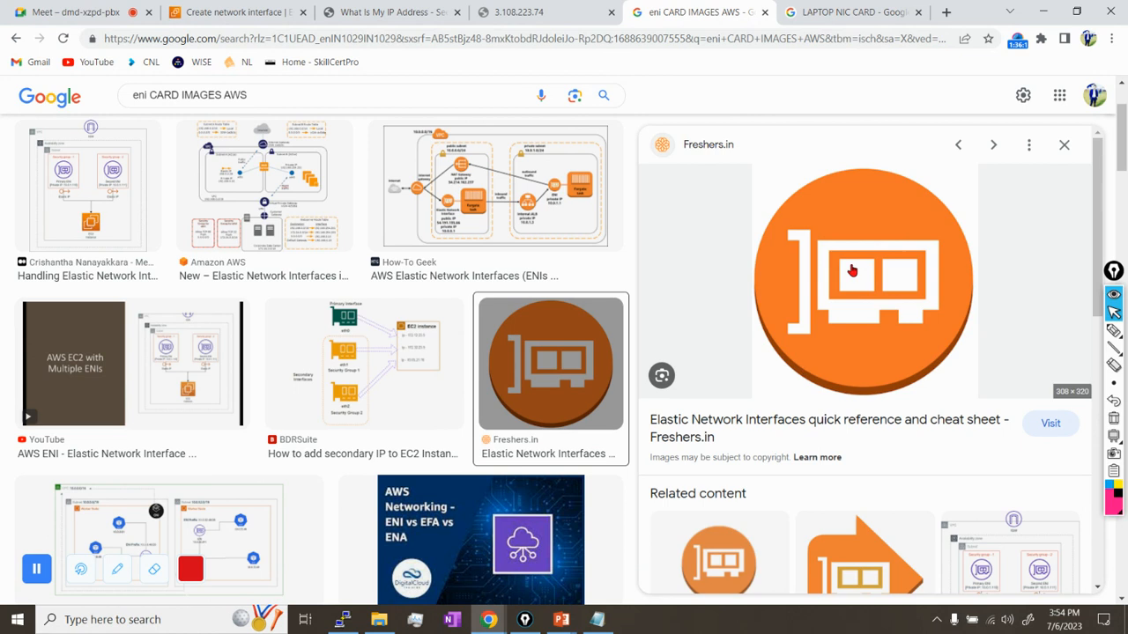
key("ctrl+Tab")
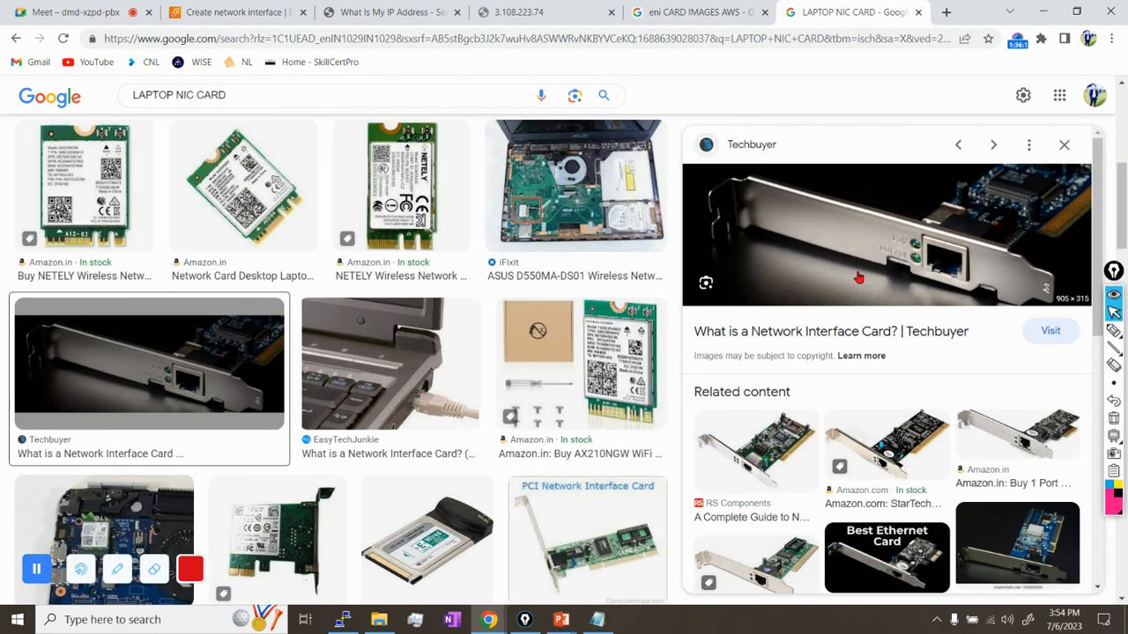
key("ctrl+shift+Tab")
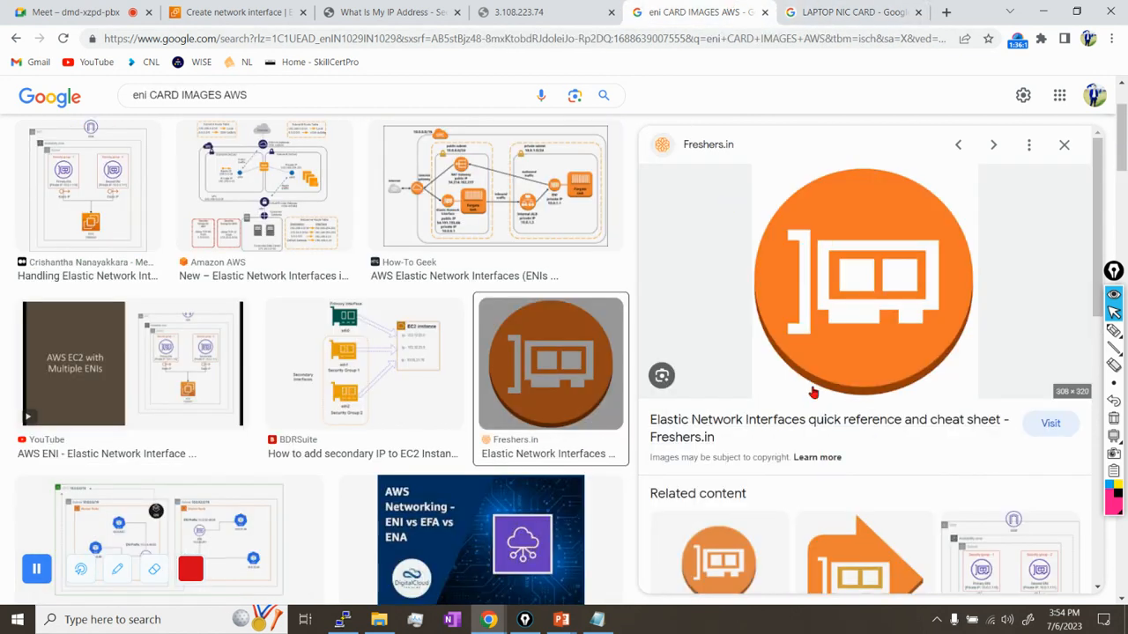
Close the 3.108.223.74 and What Is My IP Address browser tabs and return to the network interface creation form.
left_click(508, 15)
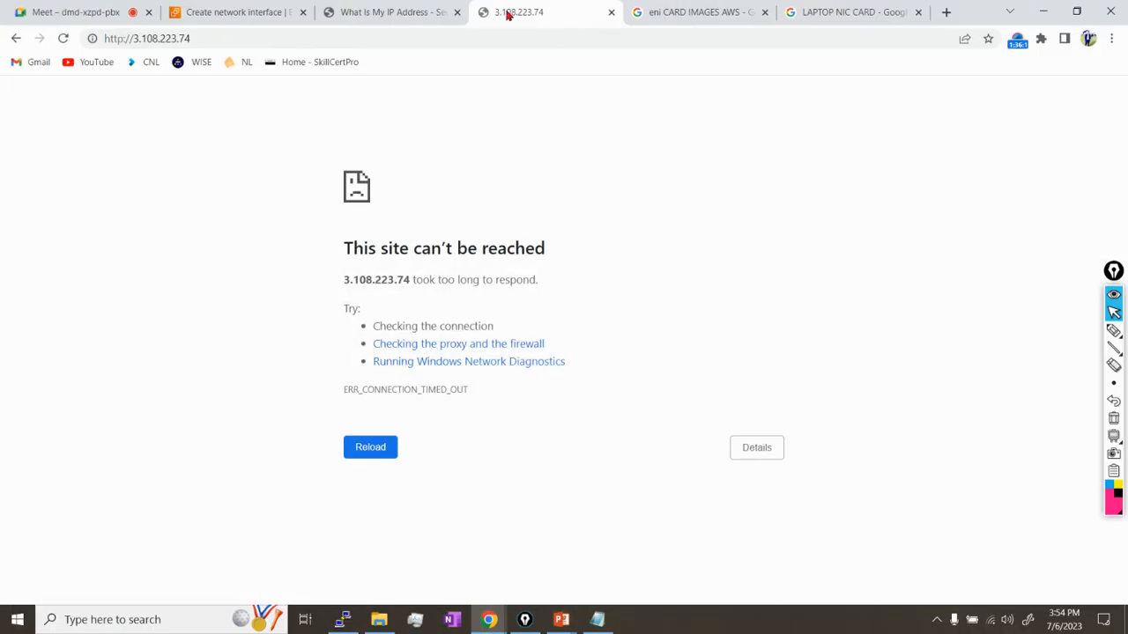
left_click(611, 13)
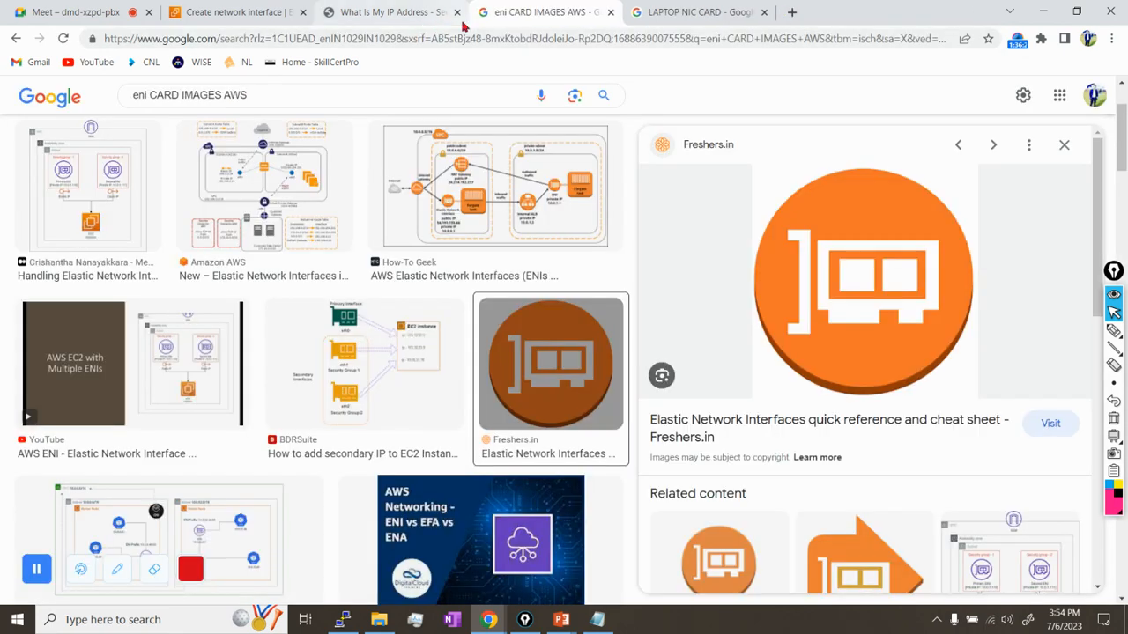
left_click(457, 12)
left_click(238, 12)
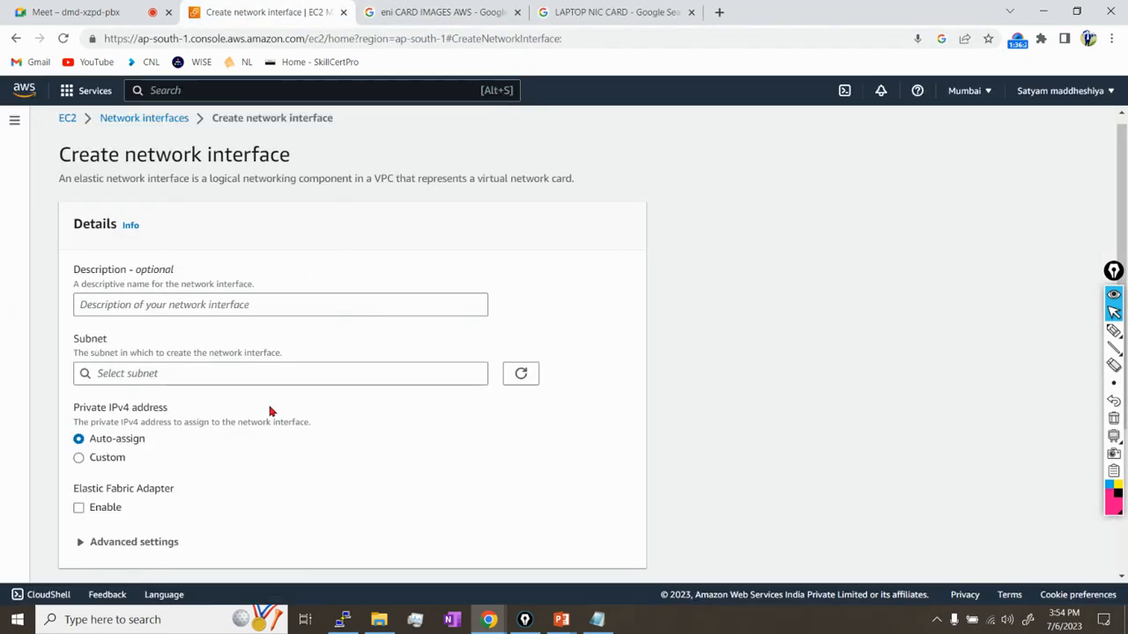
Review the form's advanced IPv4 prefix delegation options and tag section, and cancel creating the network interface.
scroll(269, 422, "down", 3)
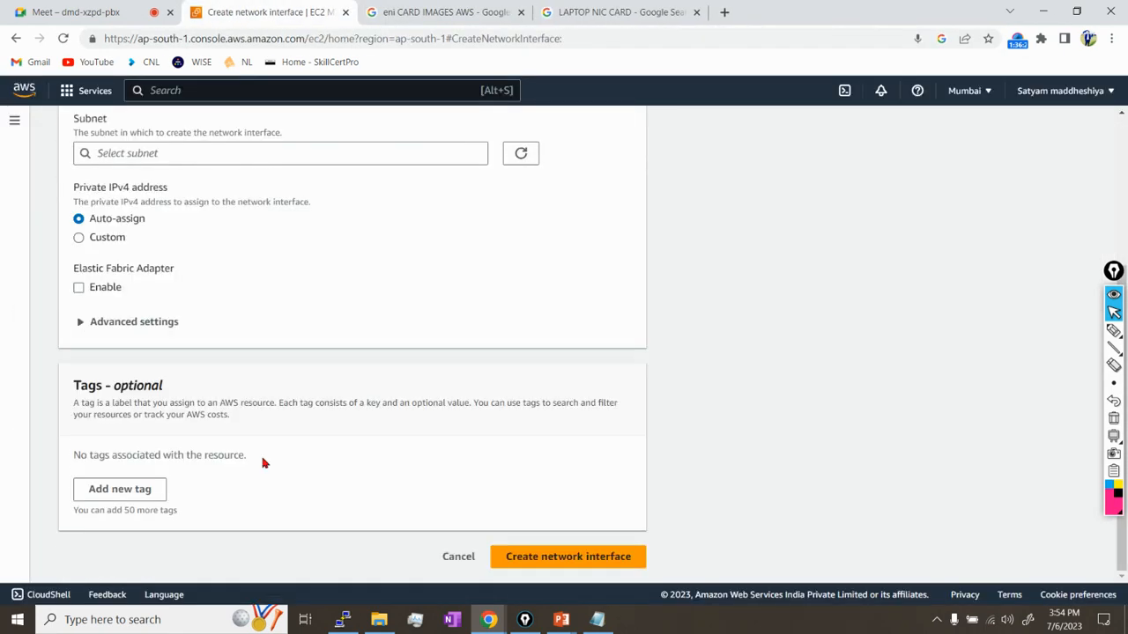
left_click(90, 322)
scroll(456, 395, "down", 2)
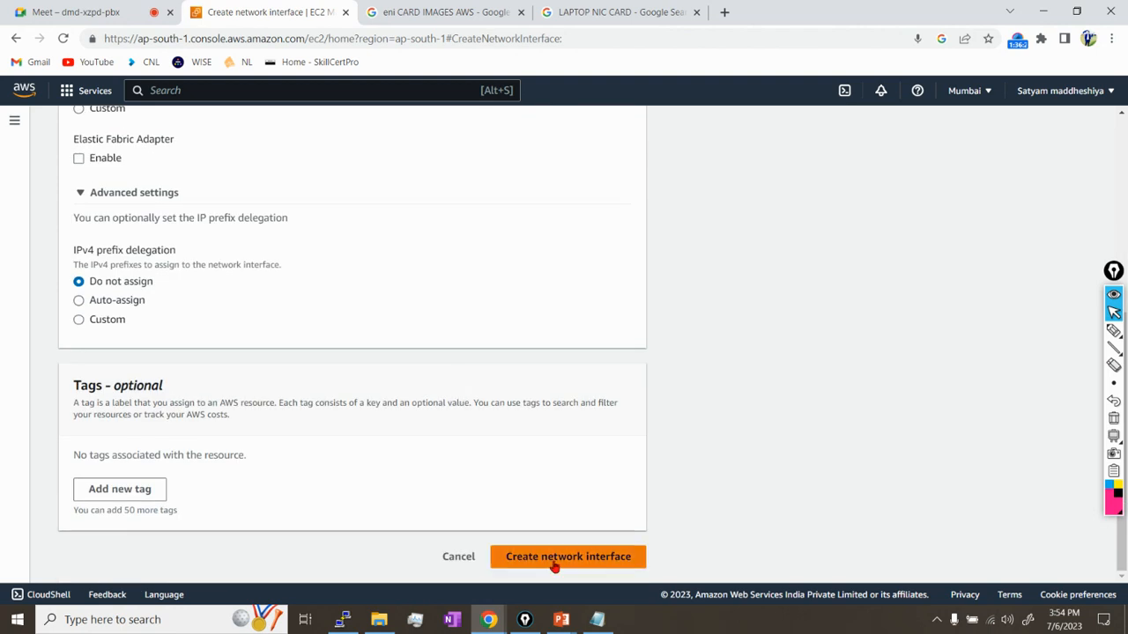
left_click(469, 560)
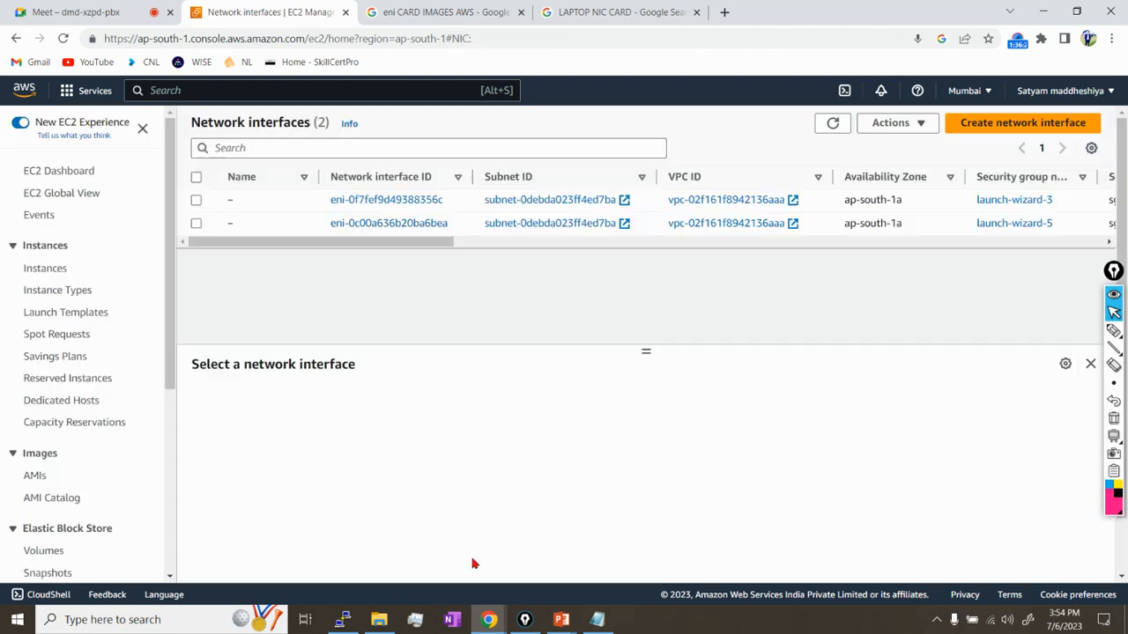
Review the actions available for the network interface in security group launch-wizard-5 and refresh the network interfaces list.
left_click(196, 224)
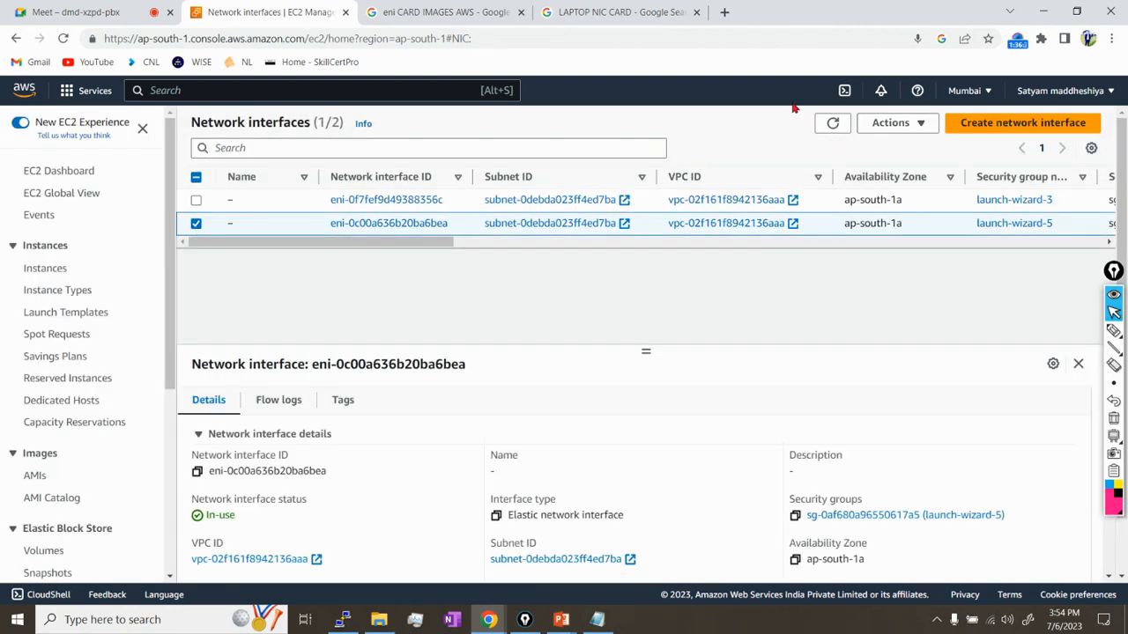
left_click(892, 123)
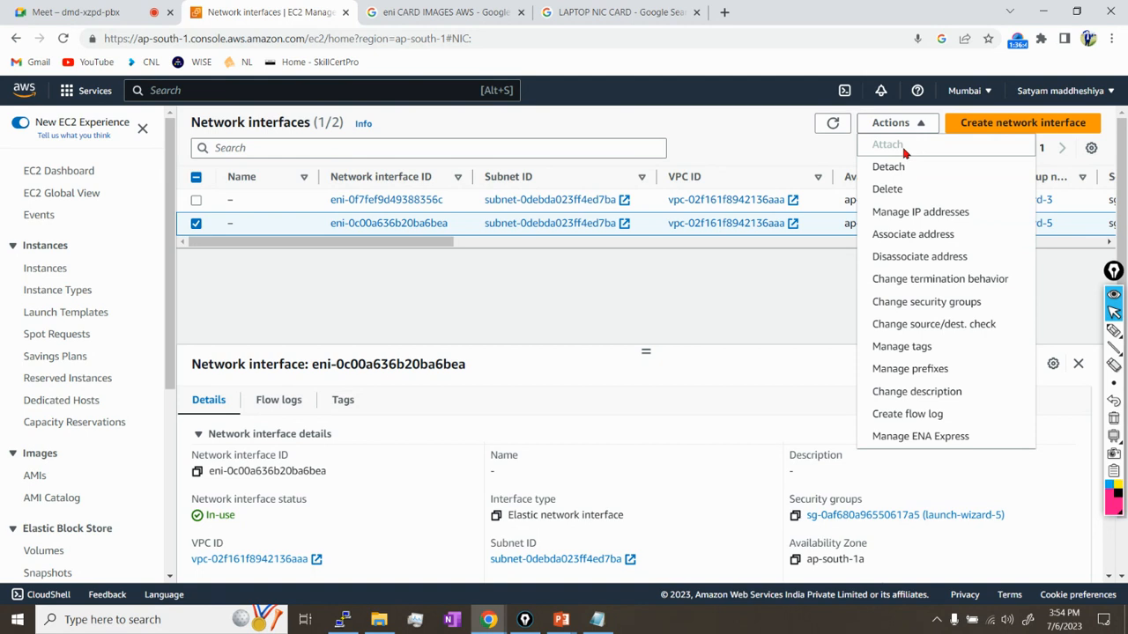
left_click(837, 126)
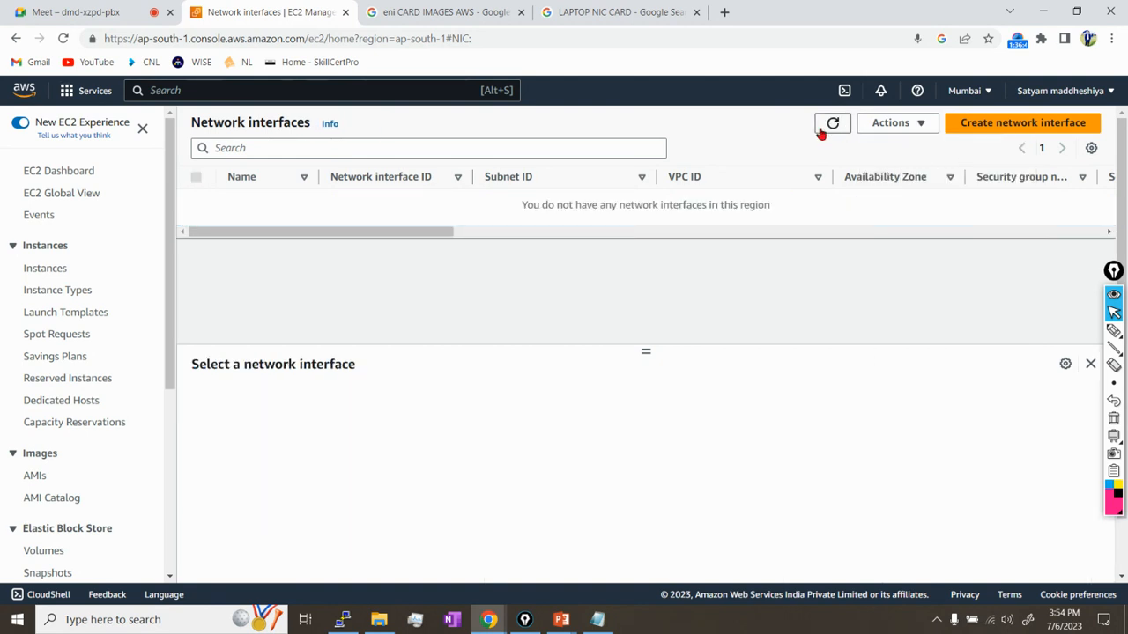
Open the EC2 instances list and refresh it to check each instance's state.
left_click(45, 270)
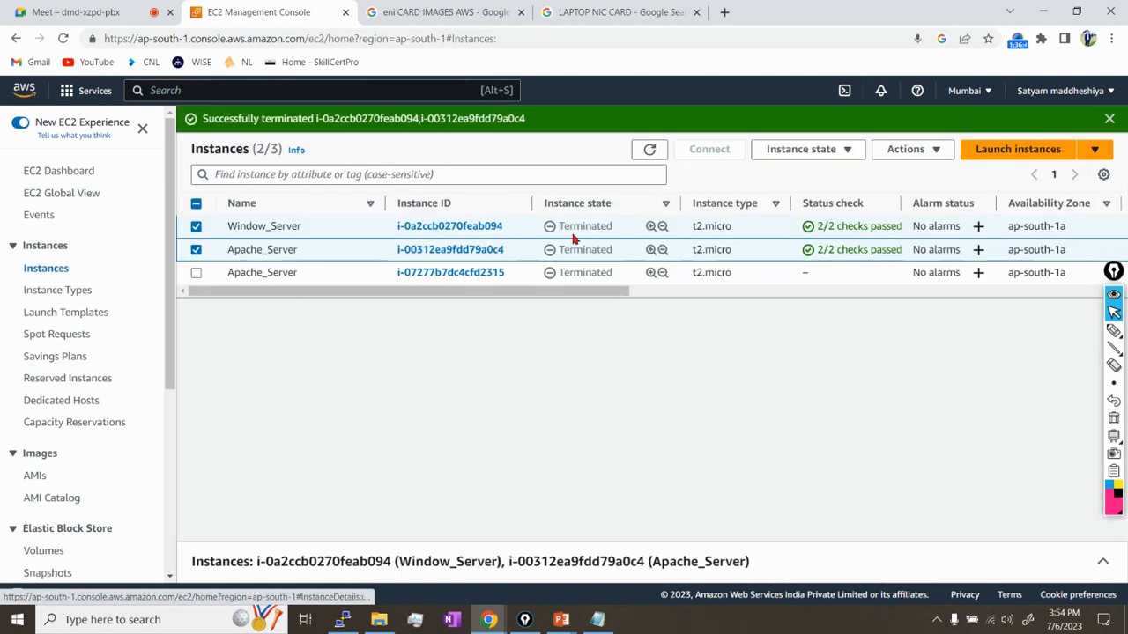
left_click(649, 150)
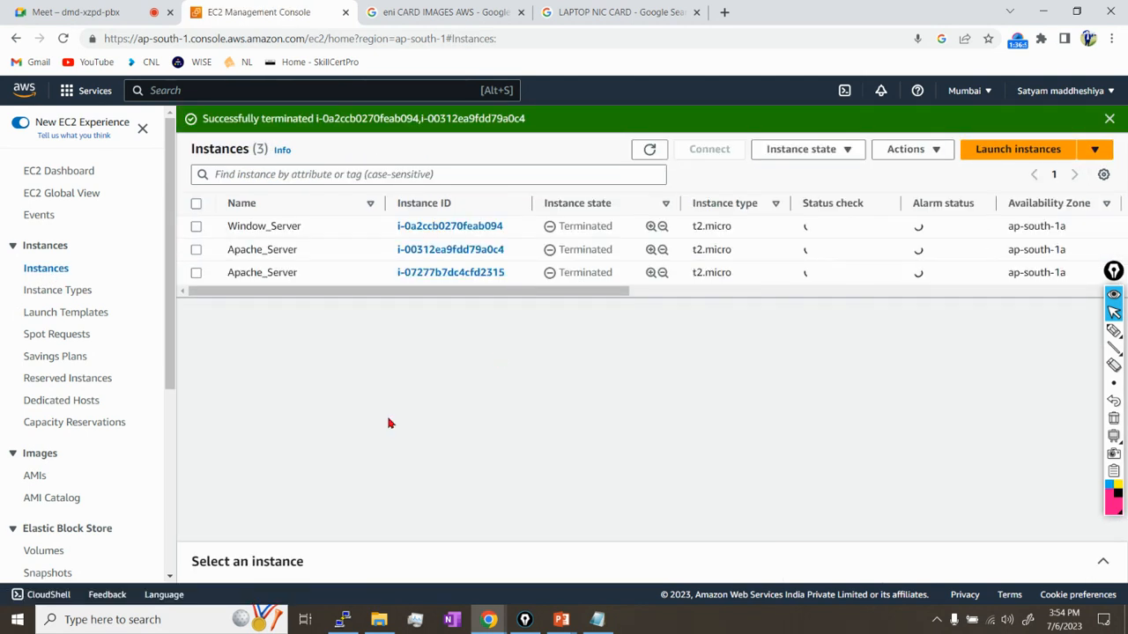
Look through the EC2 Instance Types, Launch Templates, Spot Requests, Savings Plans and Dedicated Hosts pages.
left_click(61, 291)
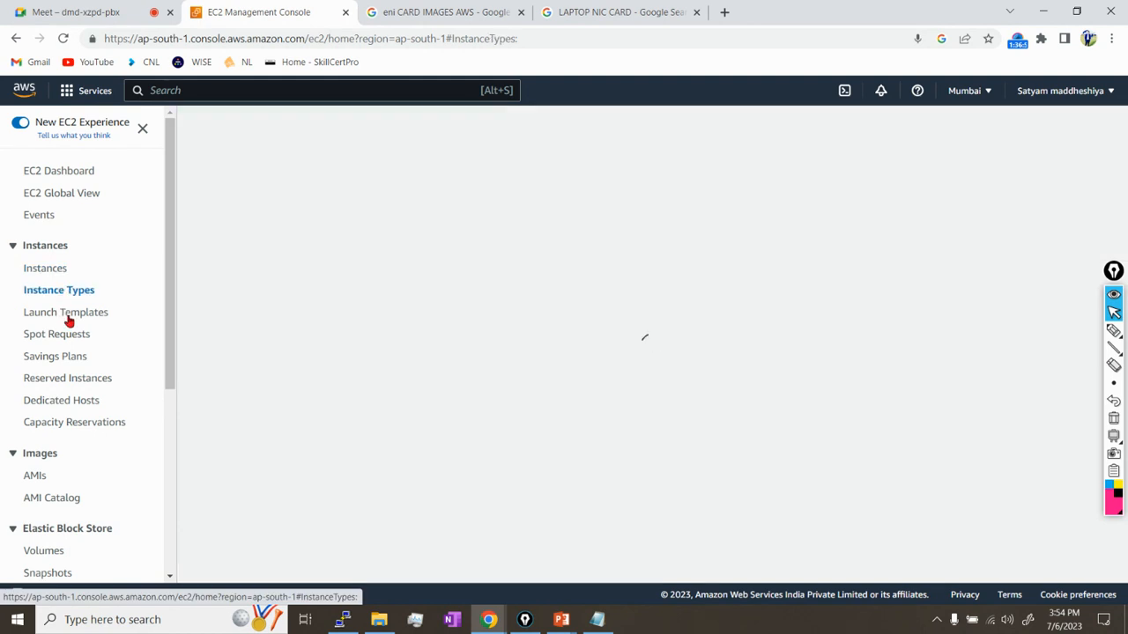
left_click(66, 315)
left_click(57, 335)
left_click(55, 358)
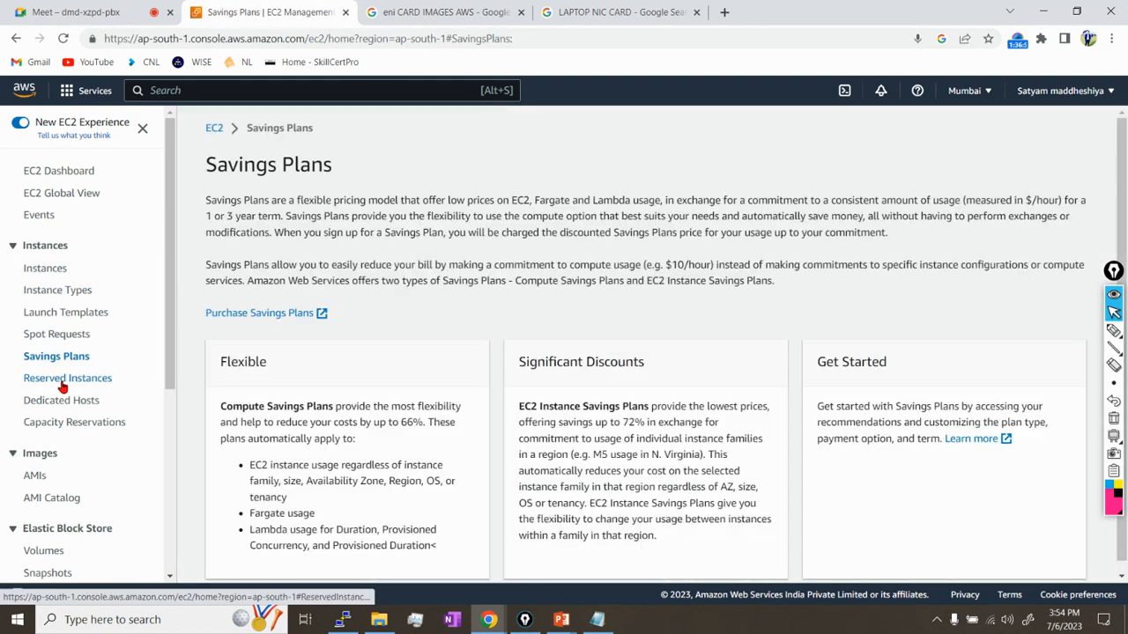
left_click(57, 408)
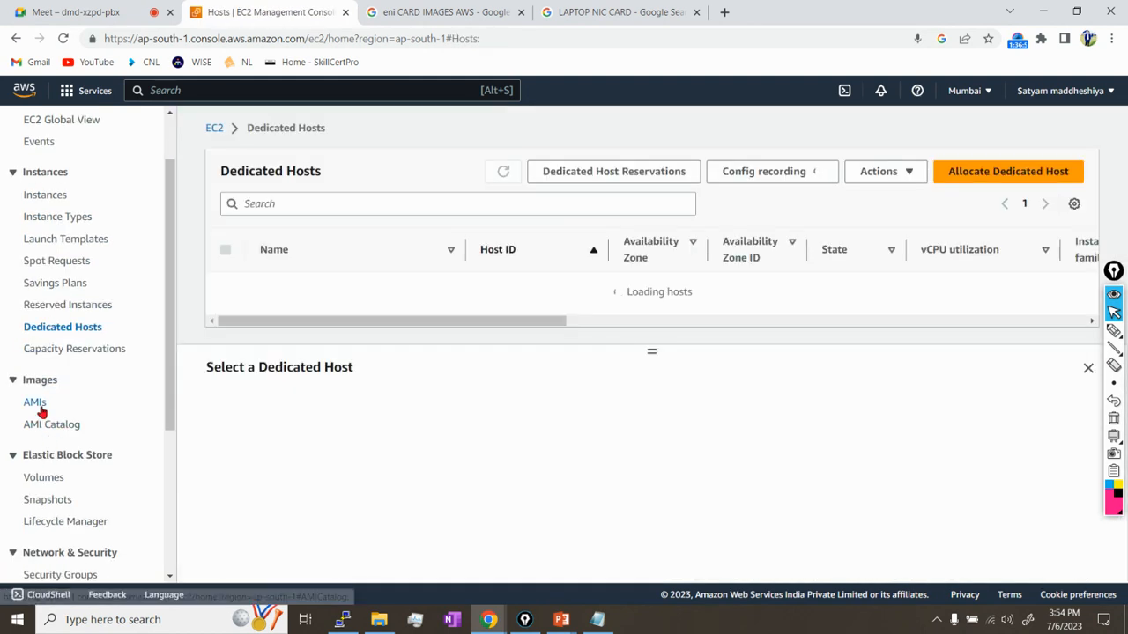
Deregister the custom image My AMI from the list of owned Amazon Machine Images.
left_click(39, 409)
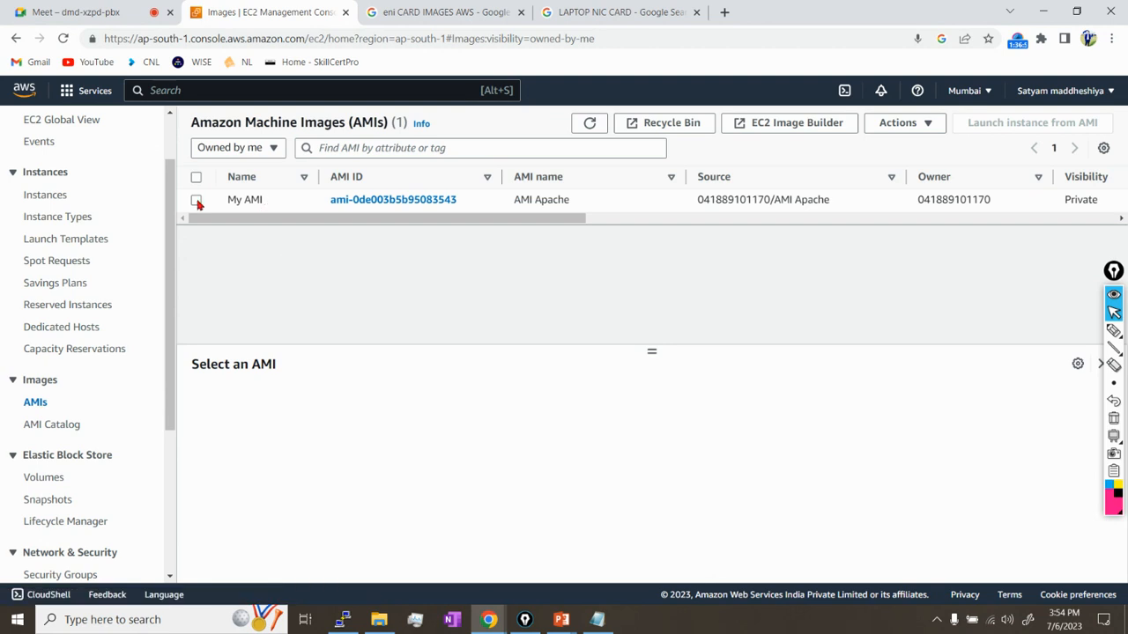
left_click(195, 200)
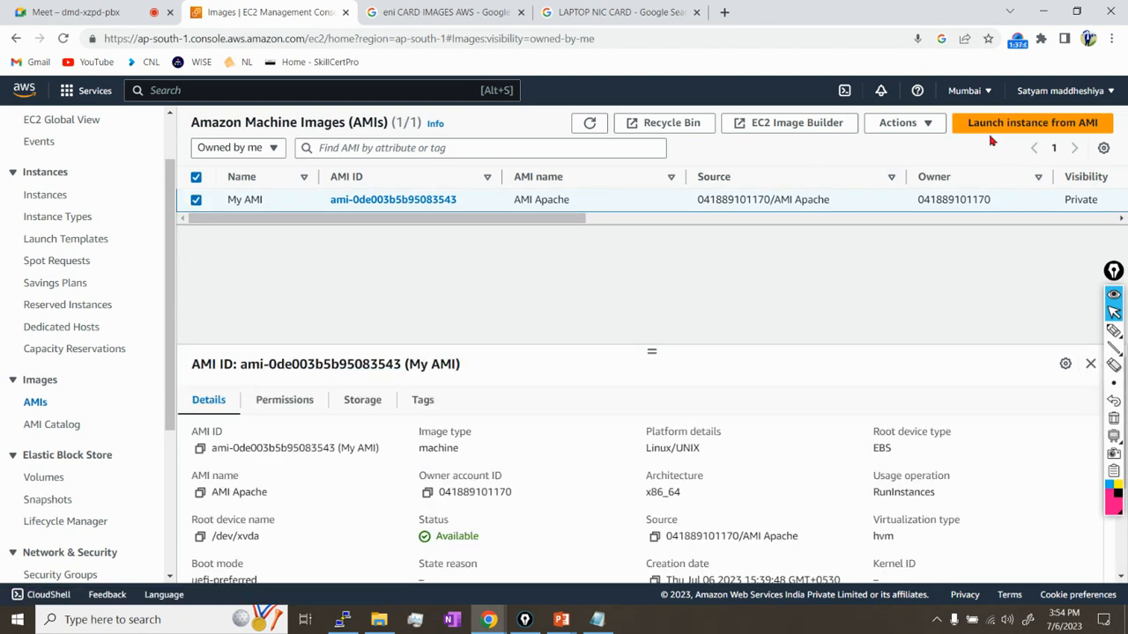
left_click(921, 123)
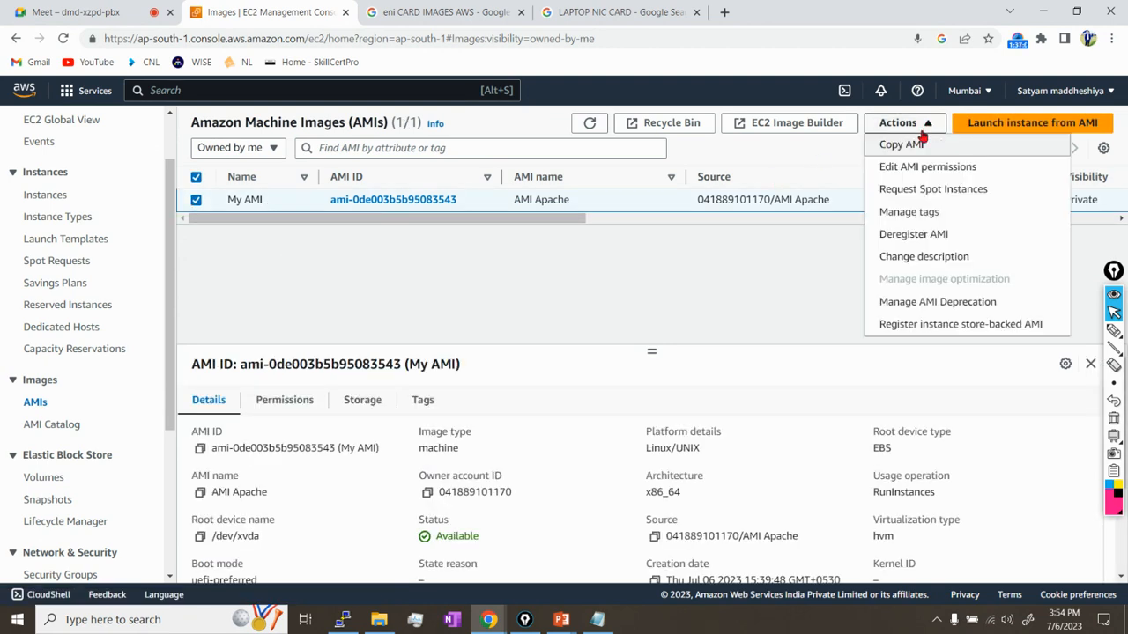
left_click(925, 234)
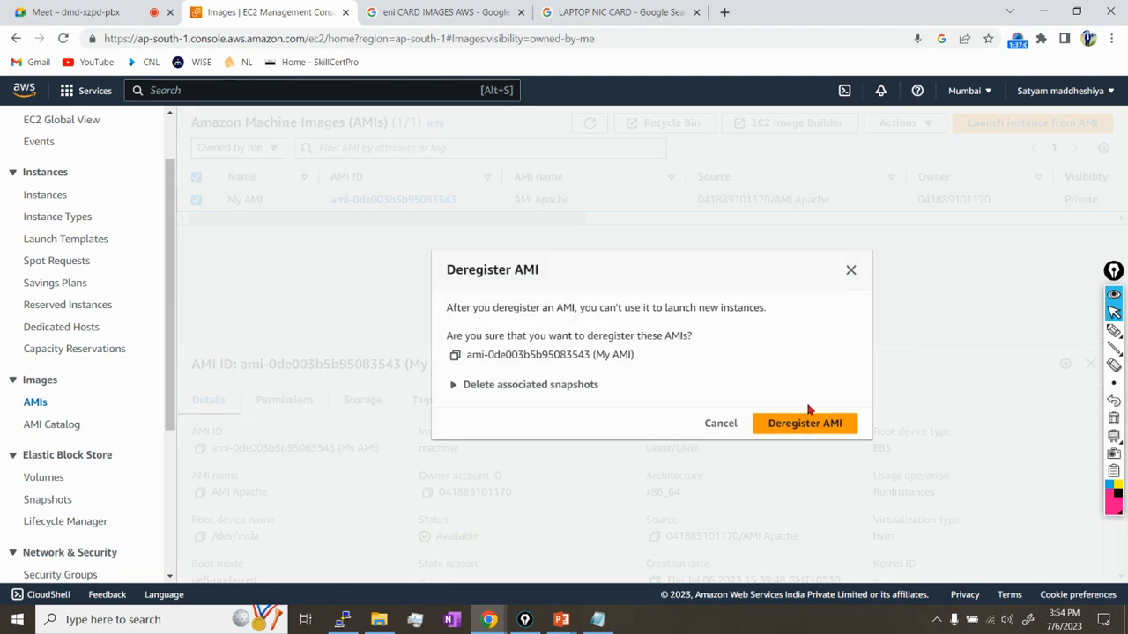
left_click(811, 423)
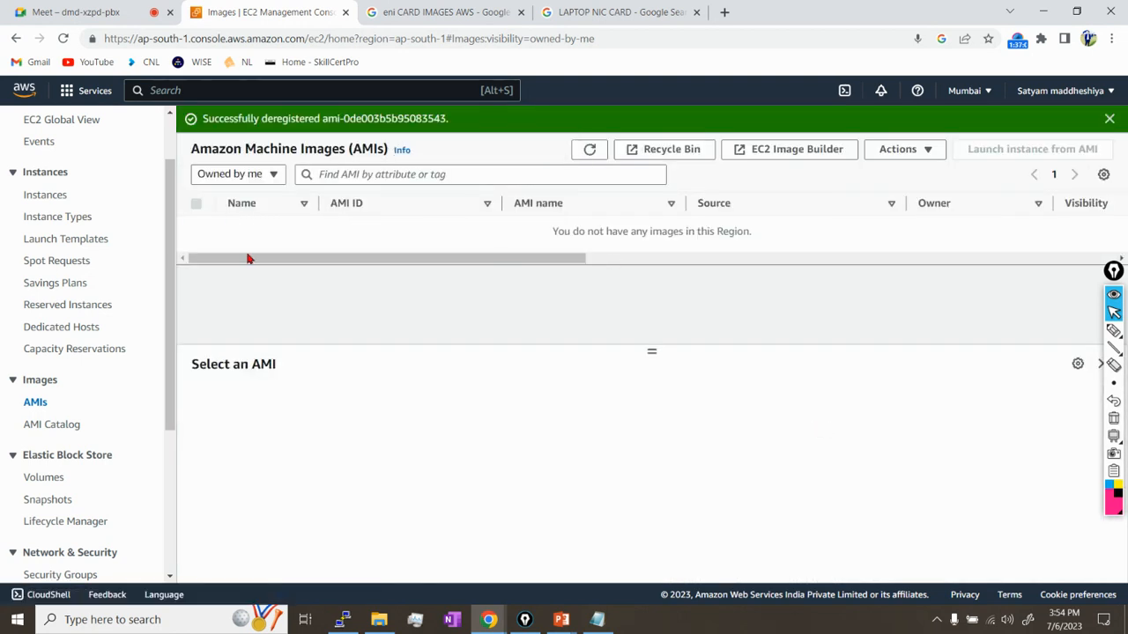
Browse the quickstart images in the AMI Catalog and review the Elastic Block Store section of the navigation.
left_click(60, 427)
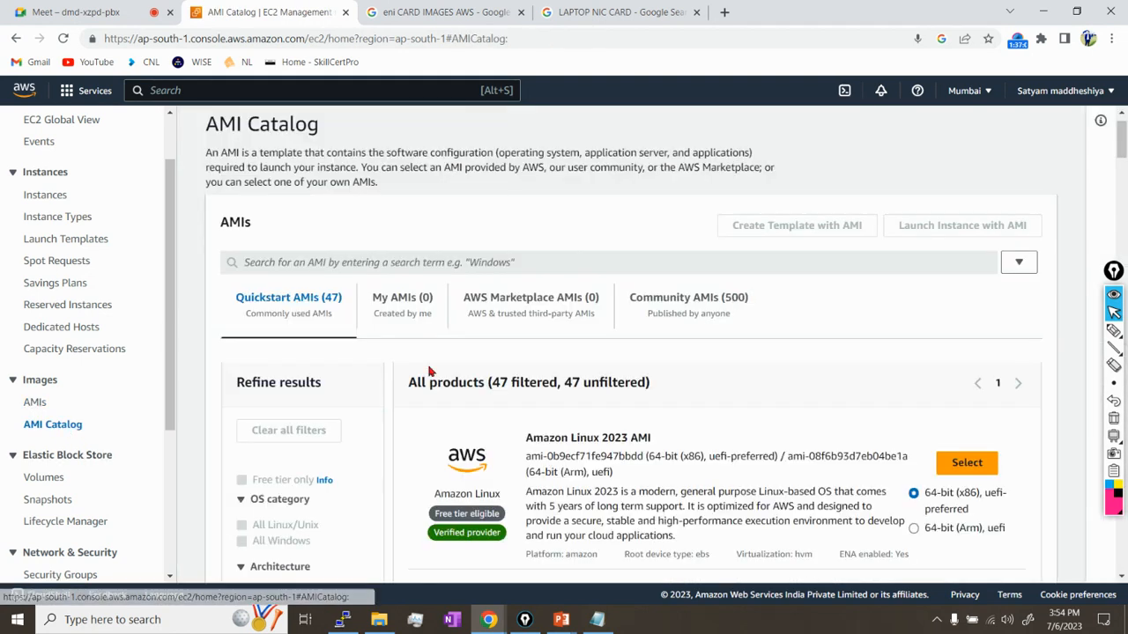
scroll(431, 372, "down", 8)
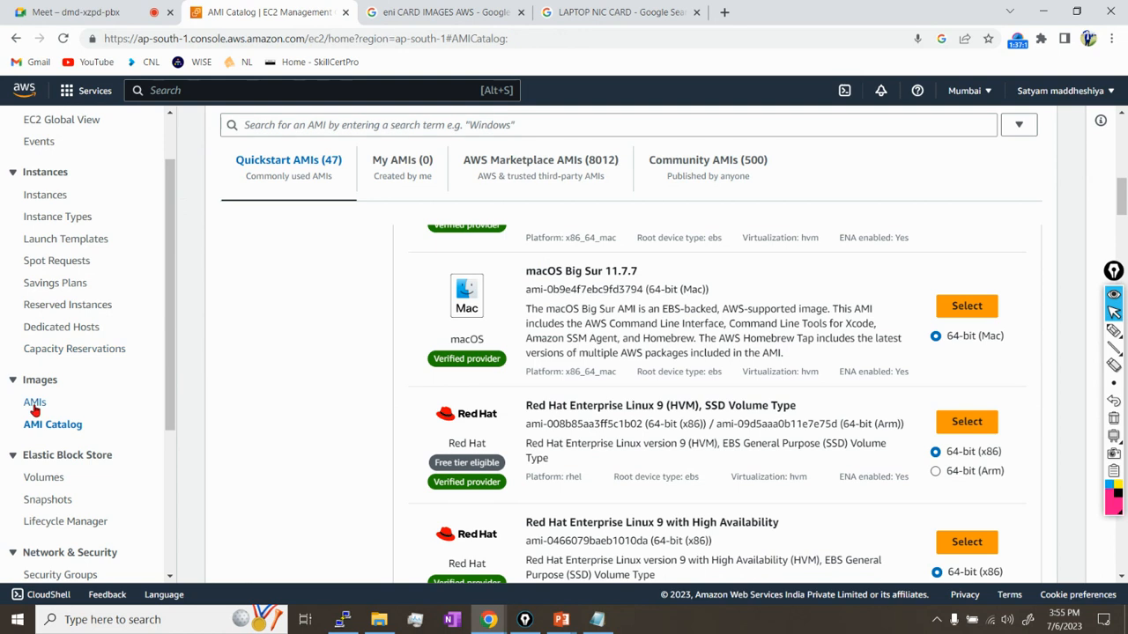
scroll(43, 419, "down", 3)
left_click(48, 241)
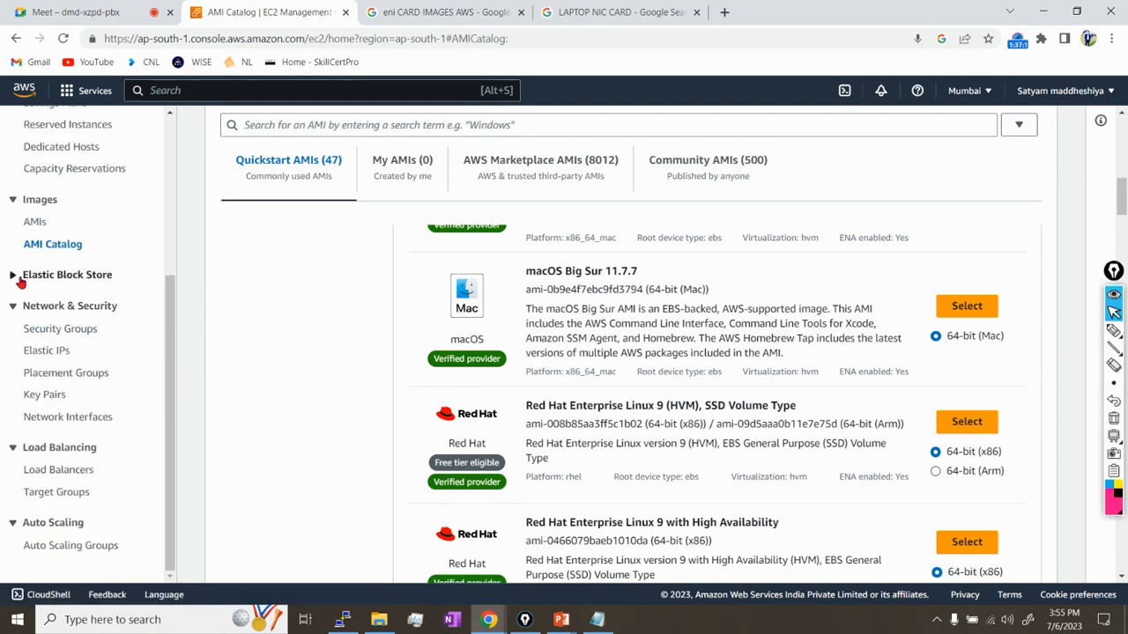
left_click(15, 277)
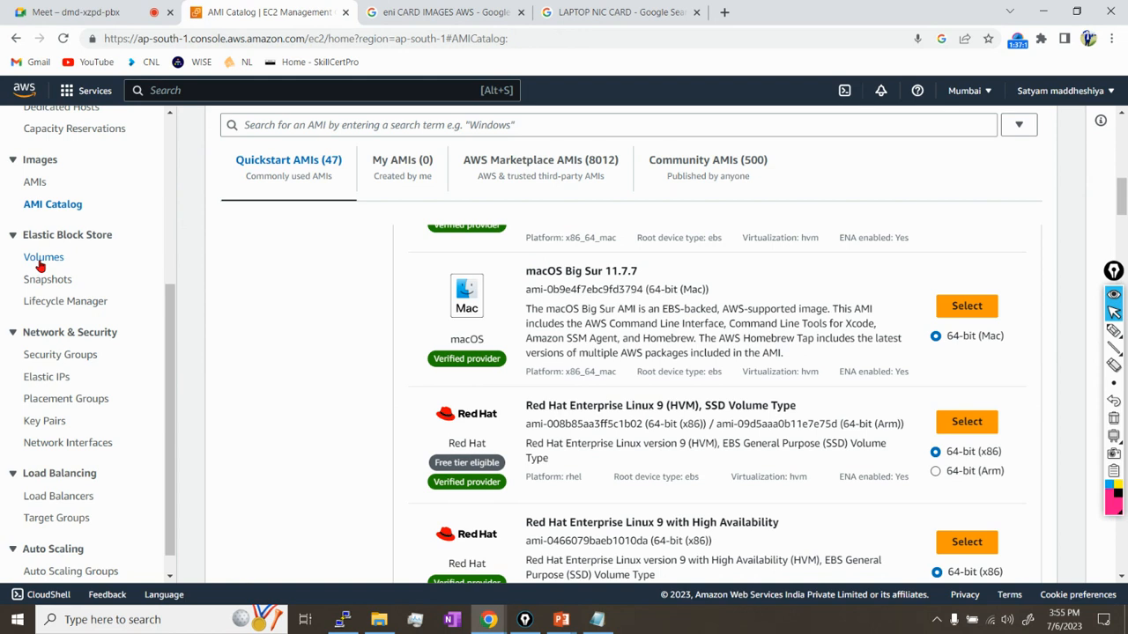
Delete both EBS volumes, the 30 GiB SNAPSHOT VOLUME and the unnamed 100 GiB one, confirming with "delete".
left_click(40, 259)
double_click(857, 150)
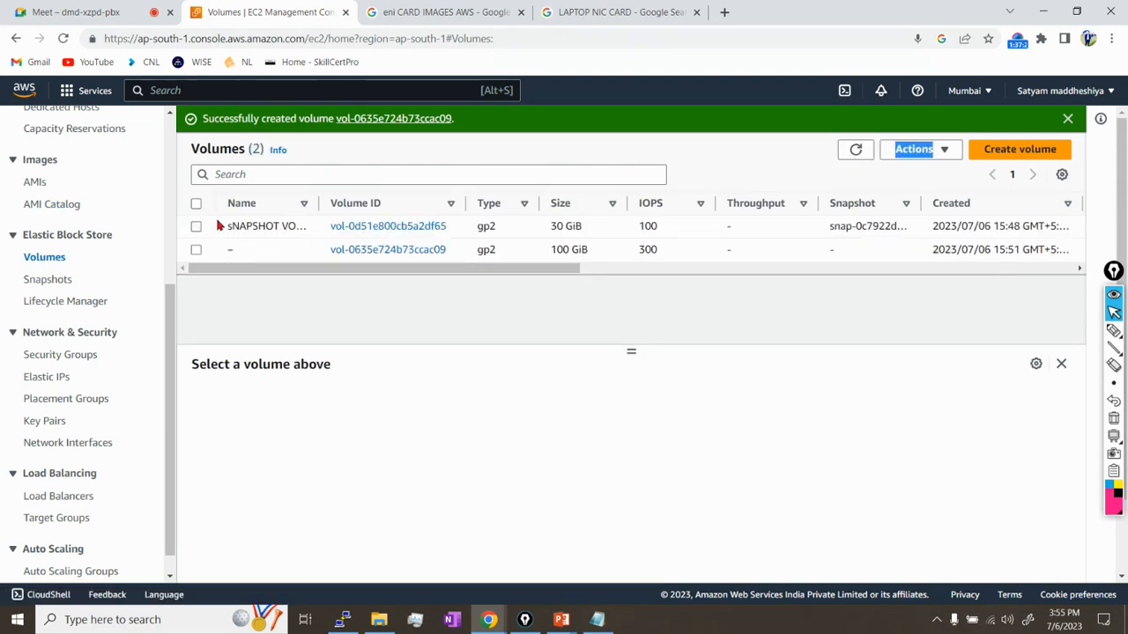
left_click(198, 227)
left_click(197, 250)
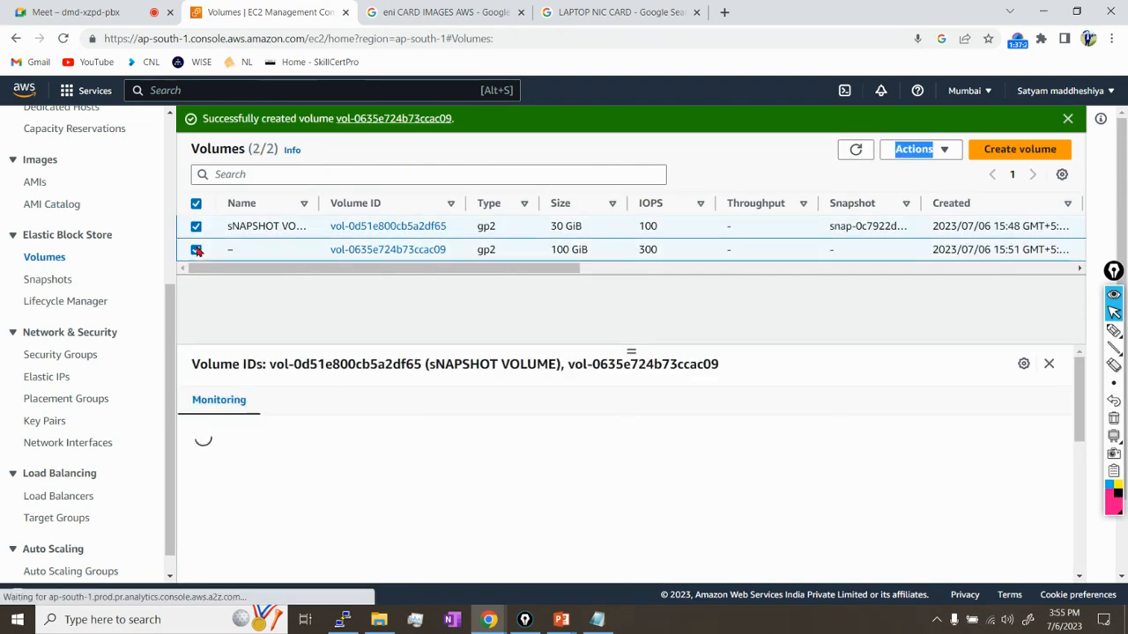
left_click(938, 150)
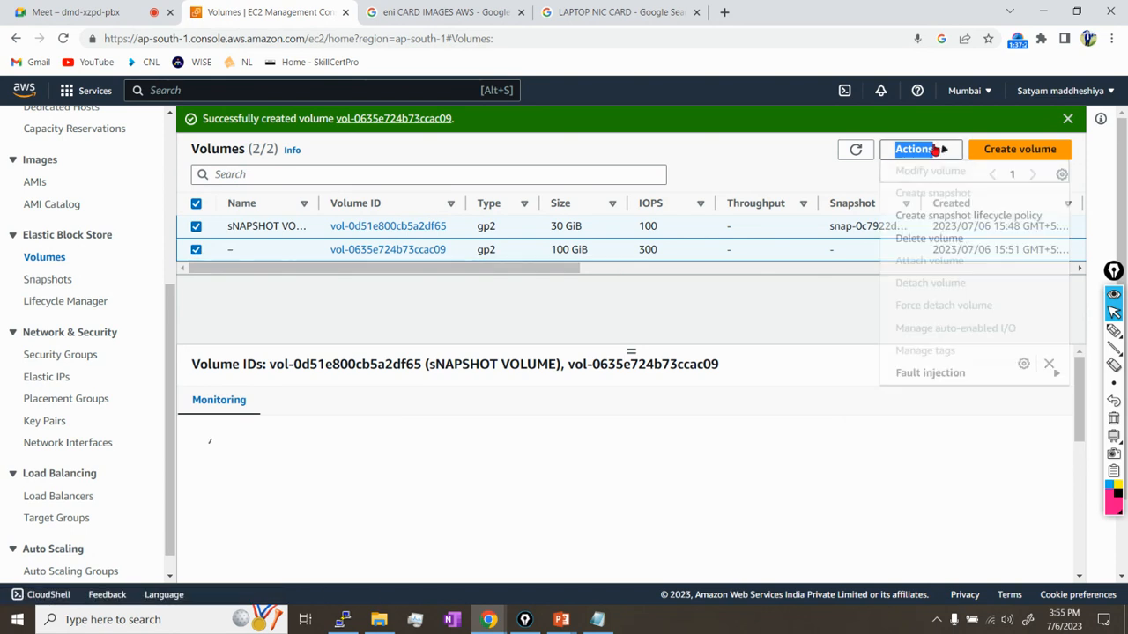
left_click(929, 238)
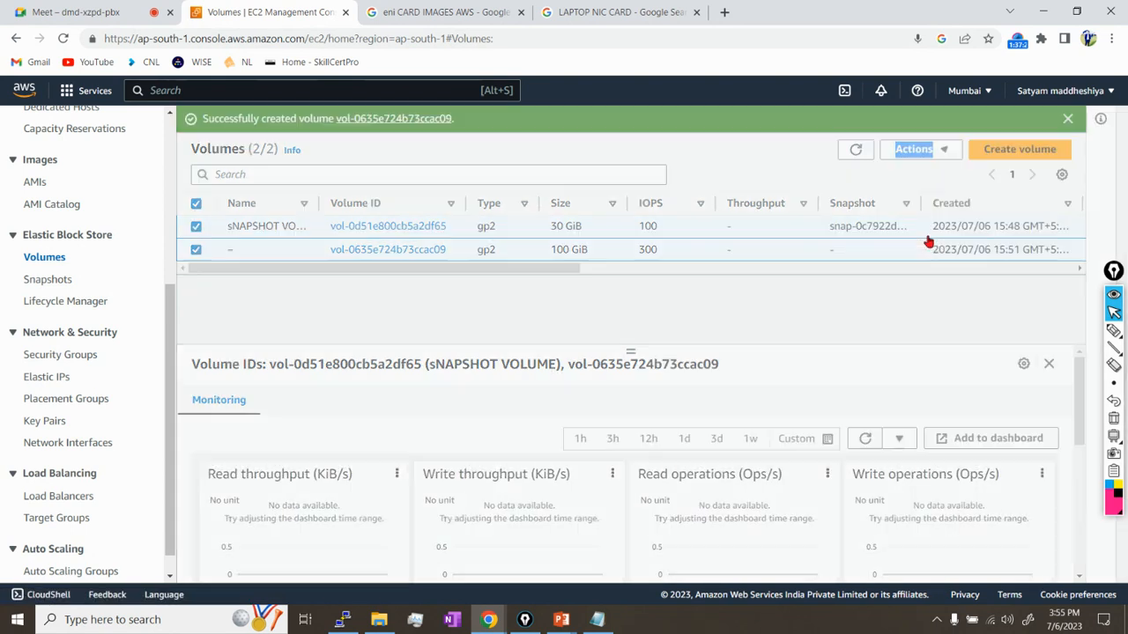
left_click(478, 417)
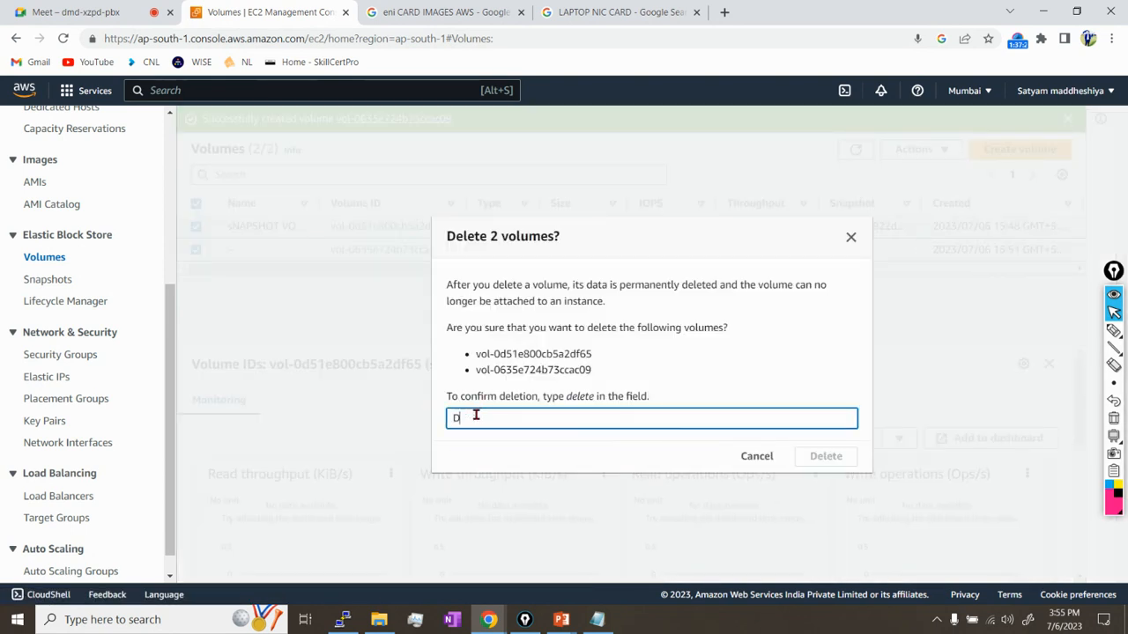
type("DELETE")
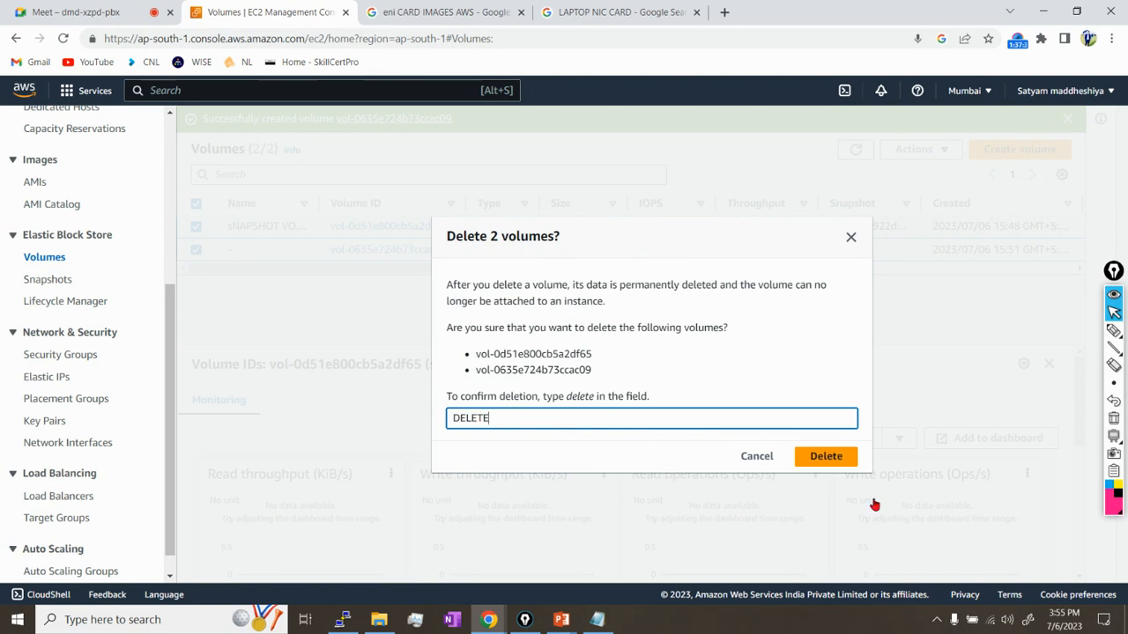
left_click(819, 463)
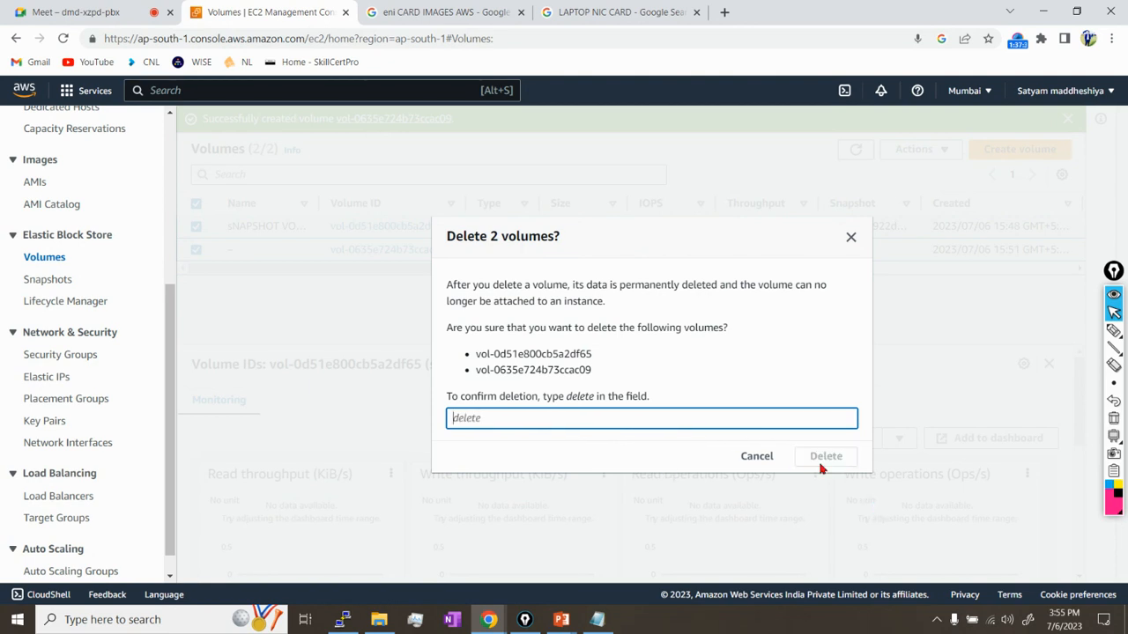
type("delete")
left_click(798, 460)
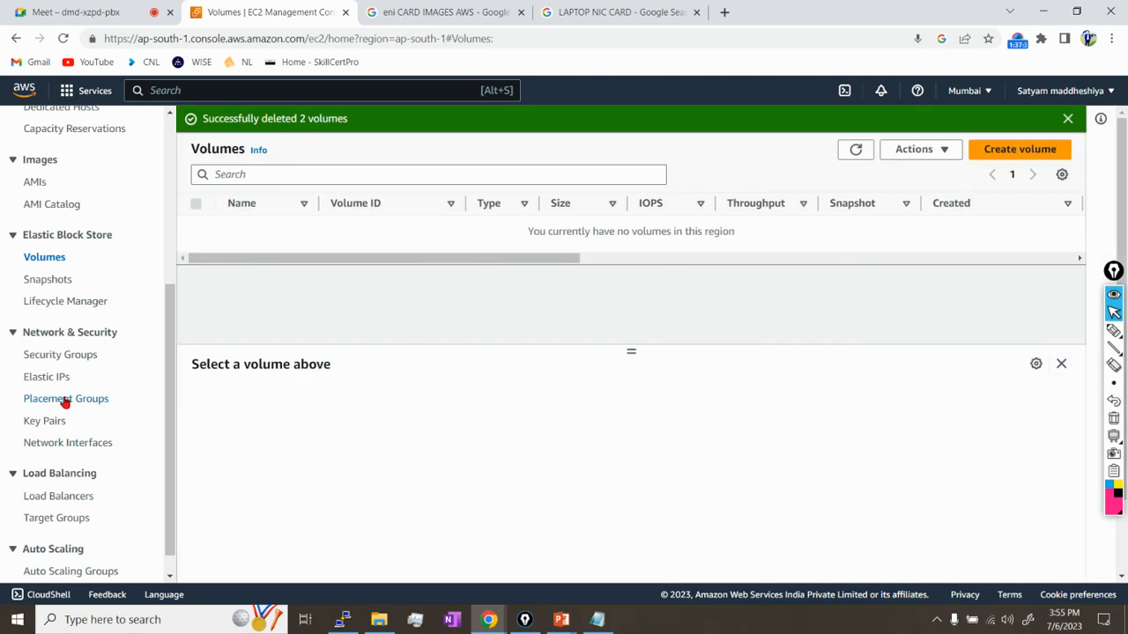
Delete both owned snapshots, the 30 GiB Mysnapshot and the 8 GiB CreateImage one, confirming with "delete".
left_click(52, 282)
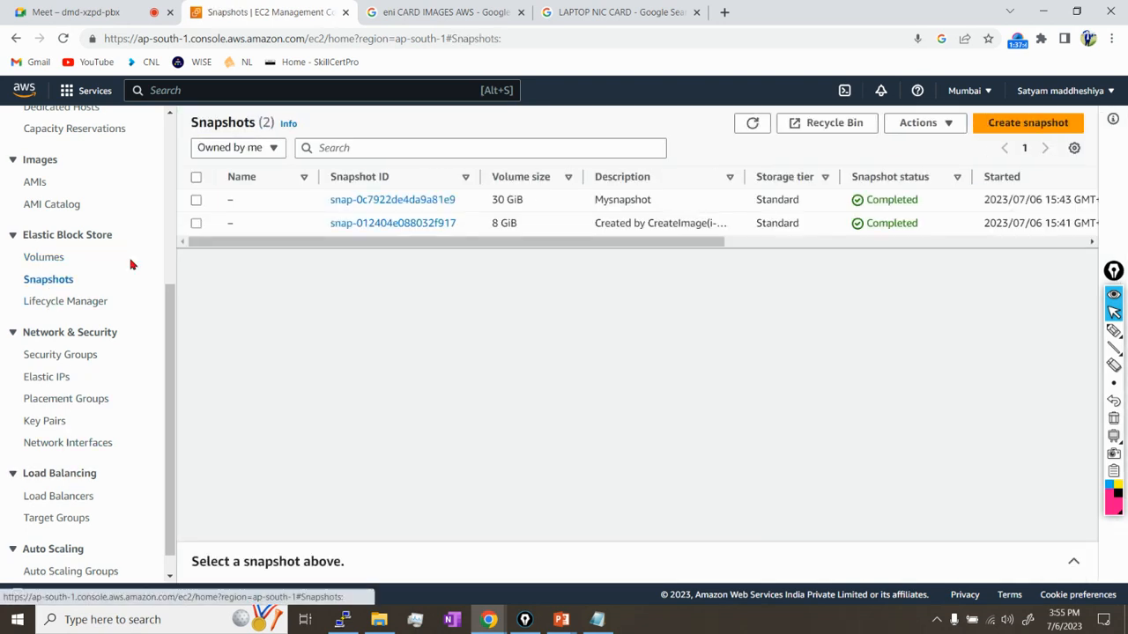
left_click(195, 223)
left_click(197, 201)
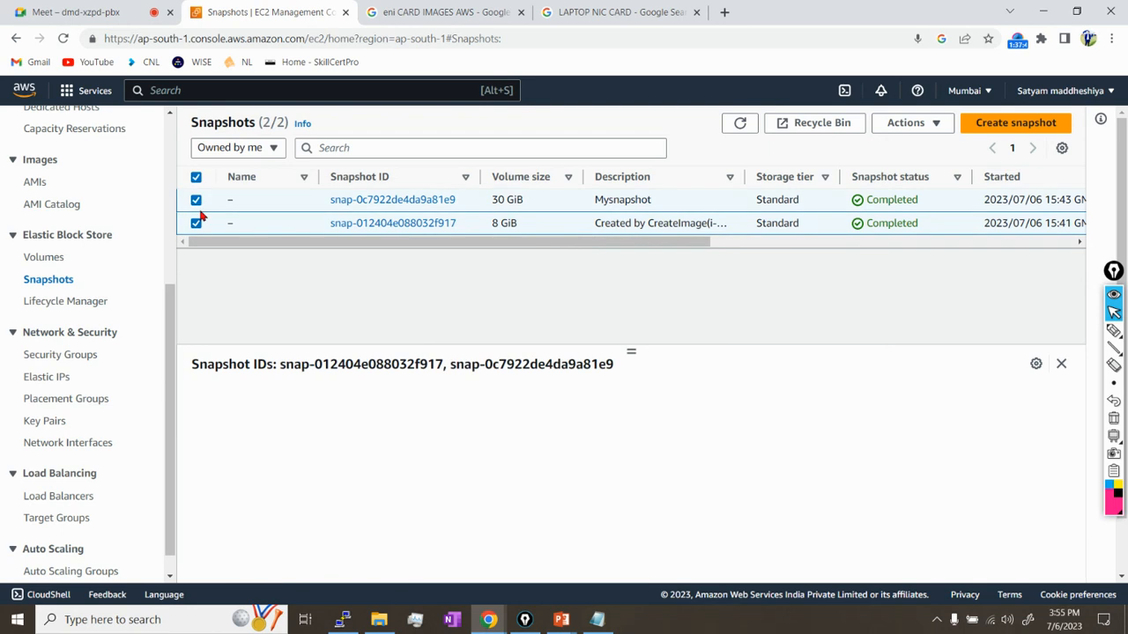
left_click(942, 127)
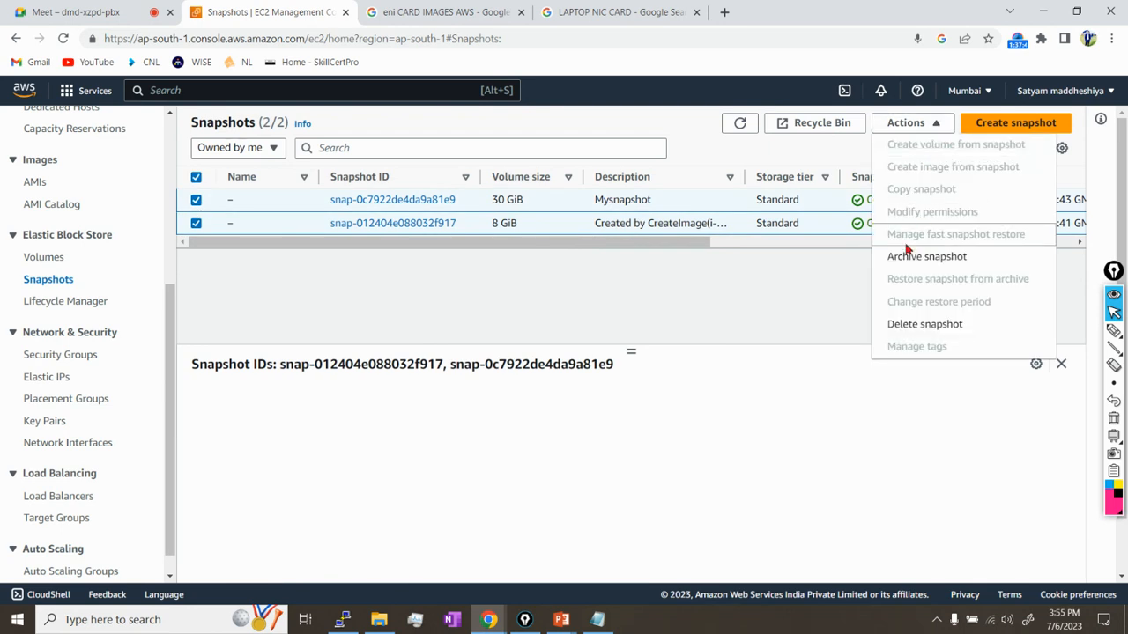
left_click(925, 326)
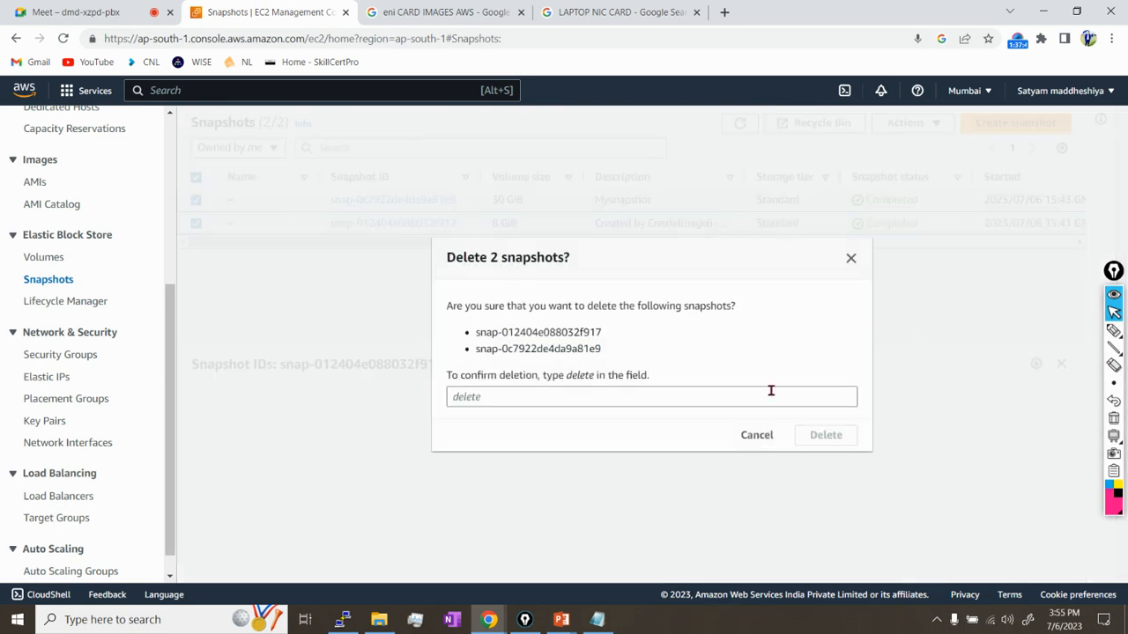
left_click(660, 396)
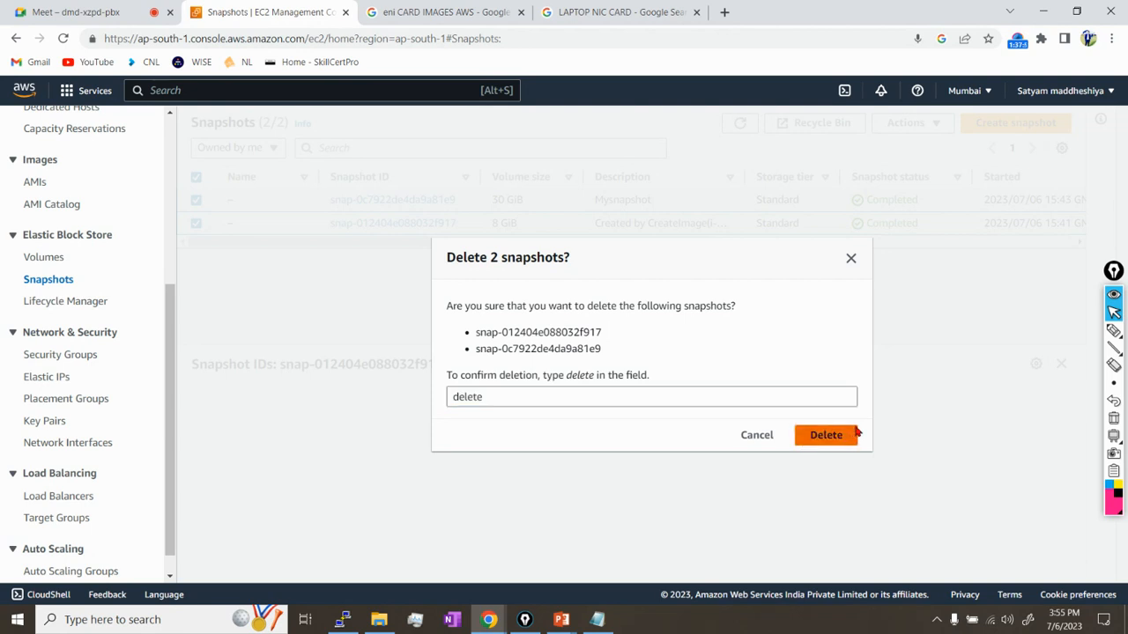
left_click(846, 437)
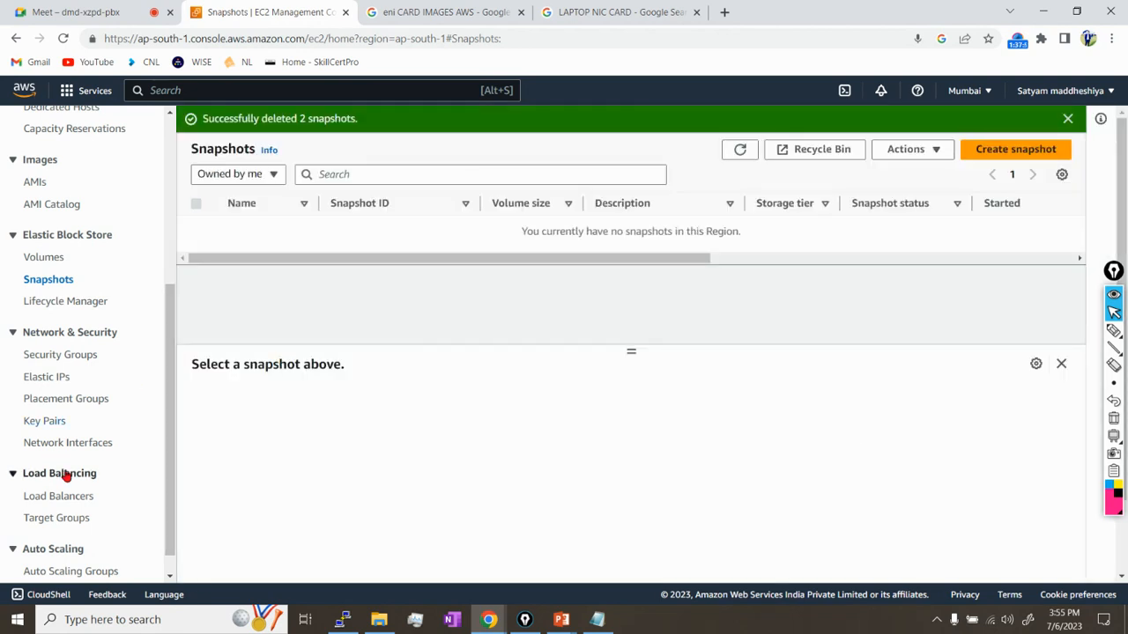
Release the Elastic IP address 35.154.107.255 and refresh the Elastic IP addresses list.
scroll(71, 473, "down", 1)
left_click(51, 351)
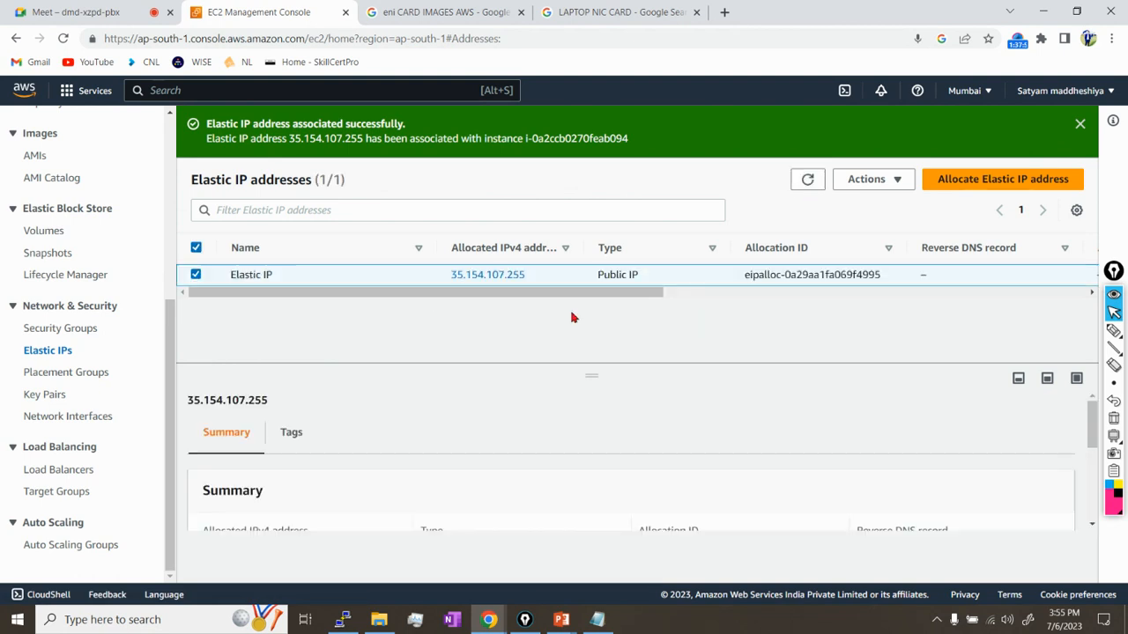
left_click(872, 180)
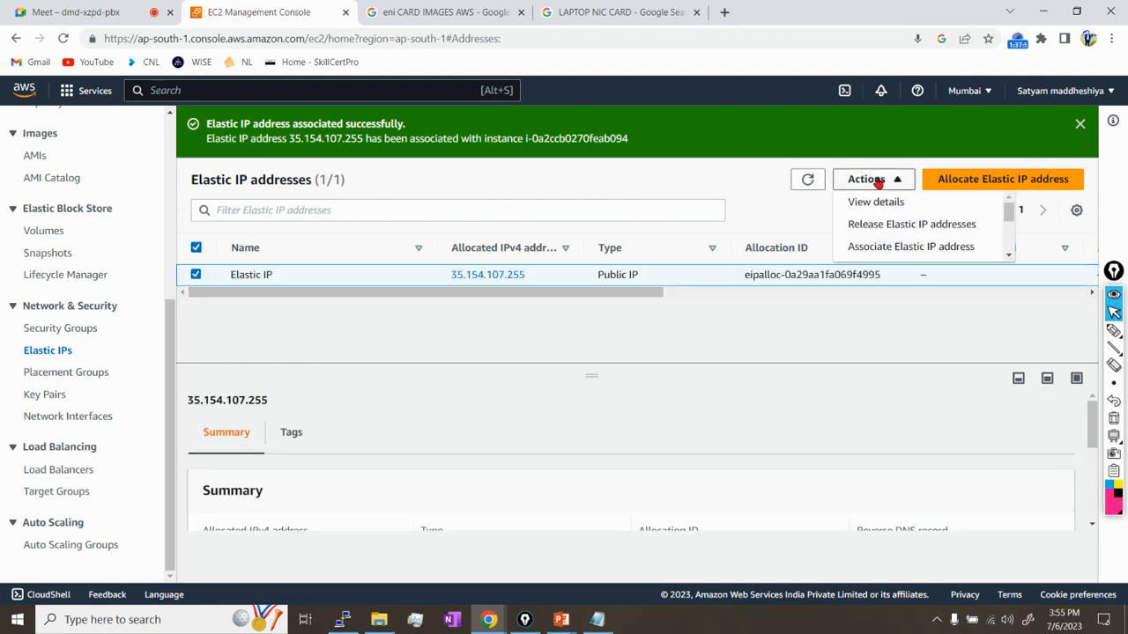
left_click(900, 228)
left_click(958, 455)
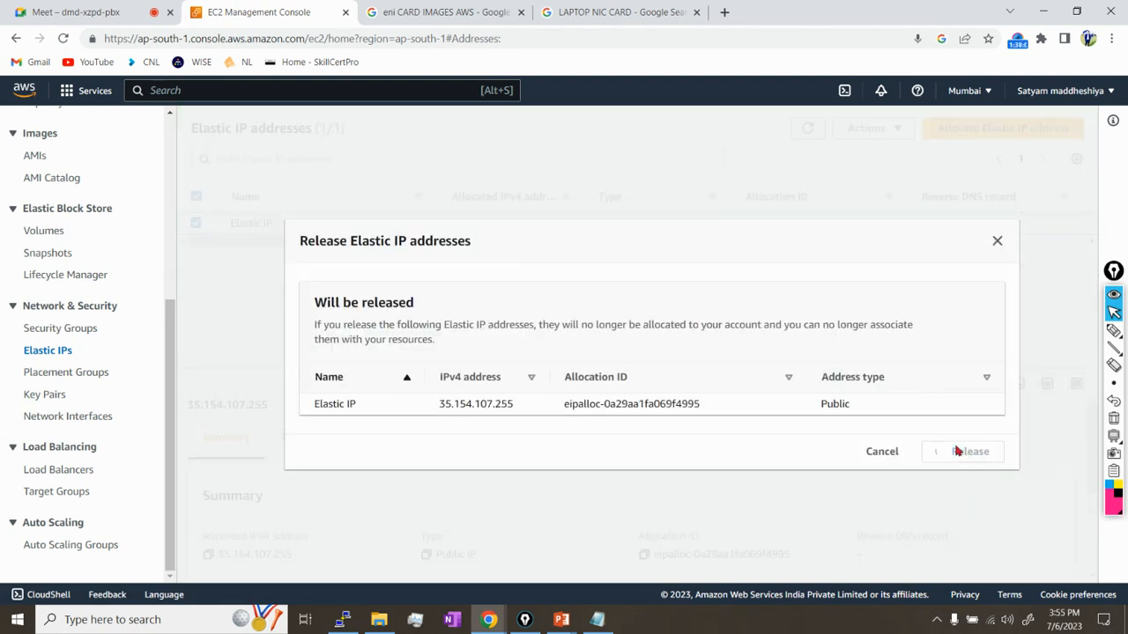
left_click_drag(572, 293, 417, 294)
left_click(807, 180)
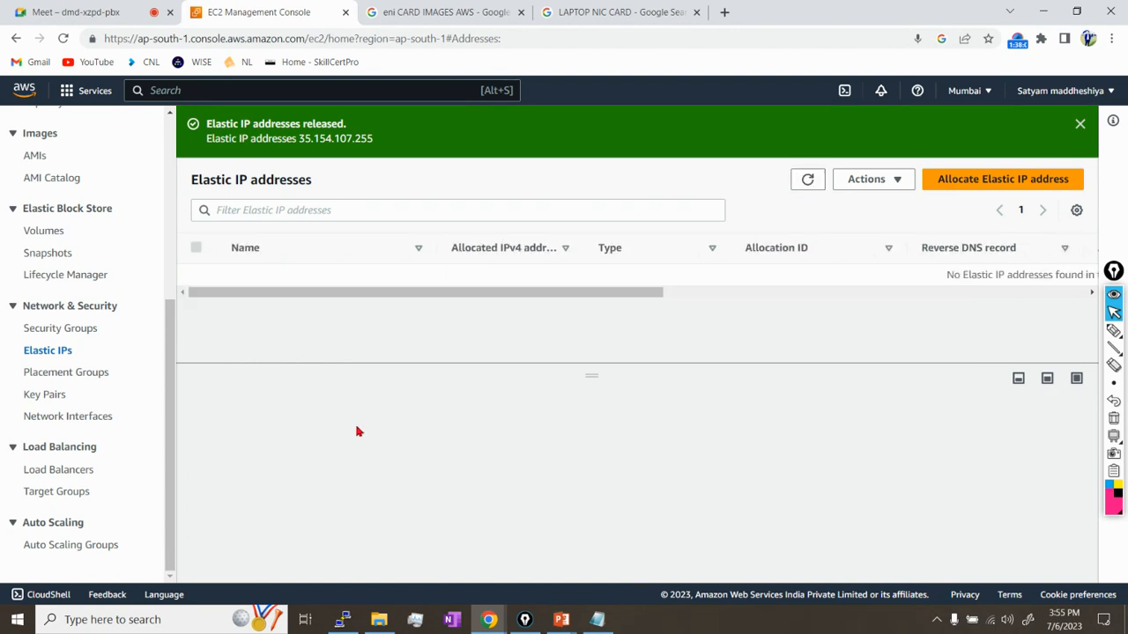
Close the two Google network card search tabs and refresh the EC2 instances list.
scroll(62, 324, "up", 4)
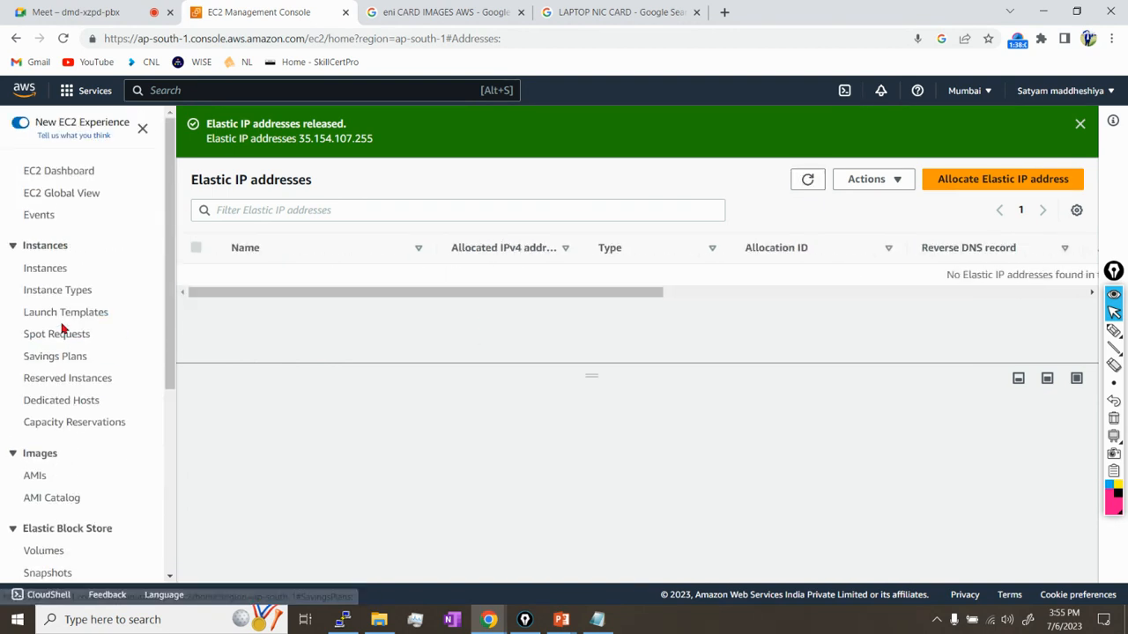
left_click(55, 268)
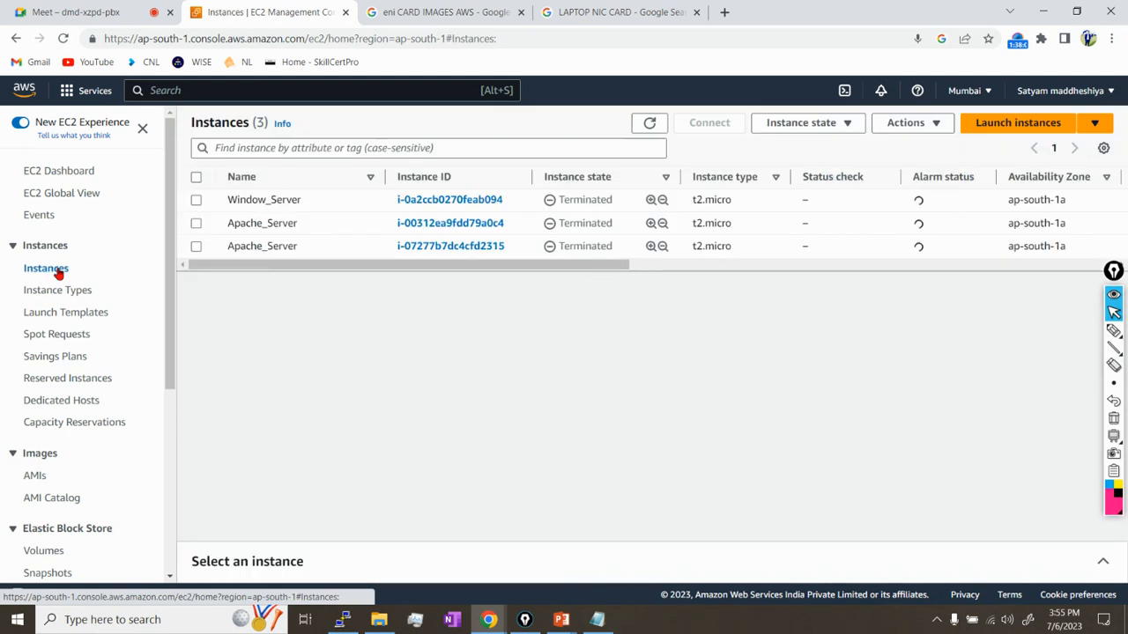
left_click(445, 12)
left_click(521, 12)
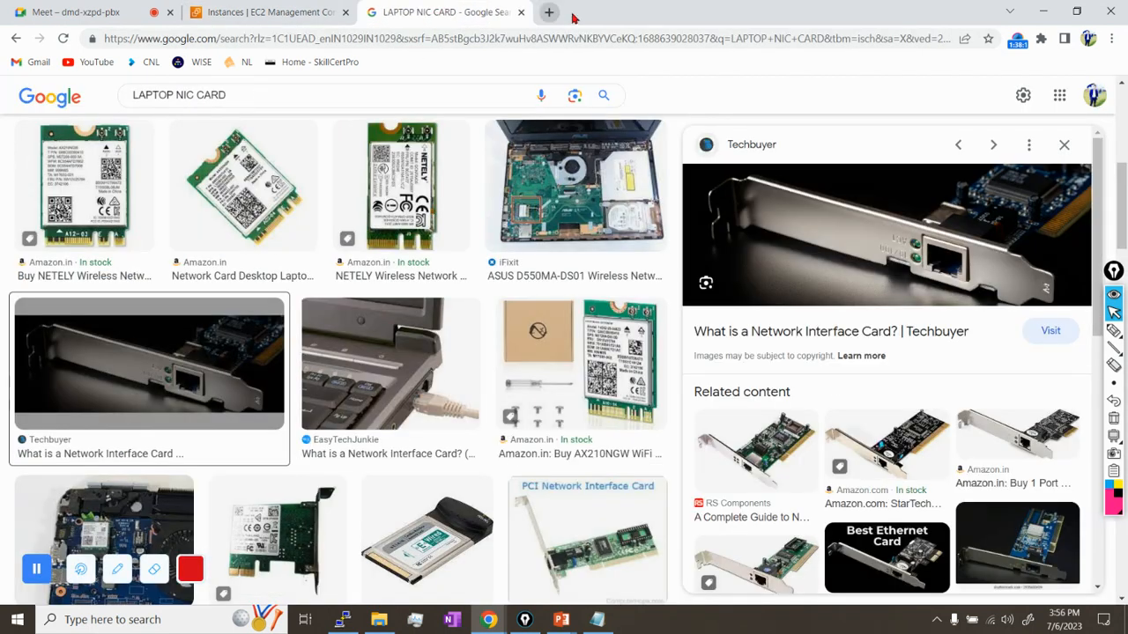
left_click(521, 12)
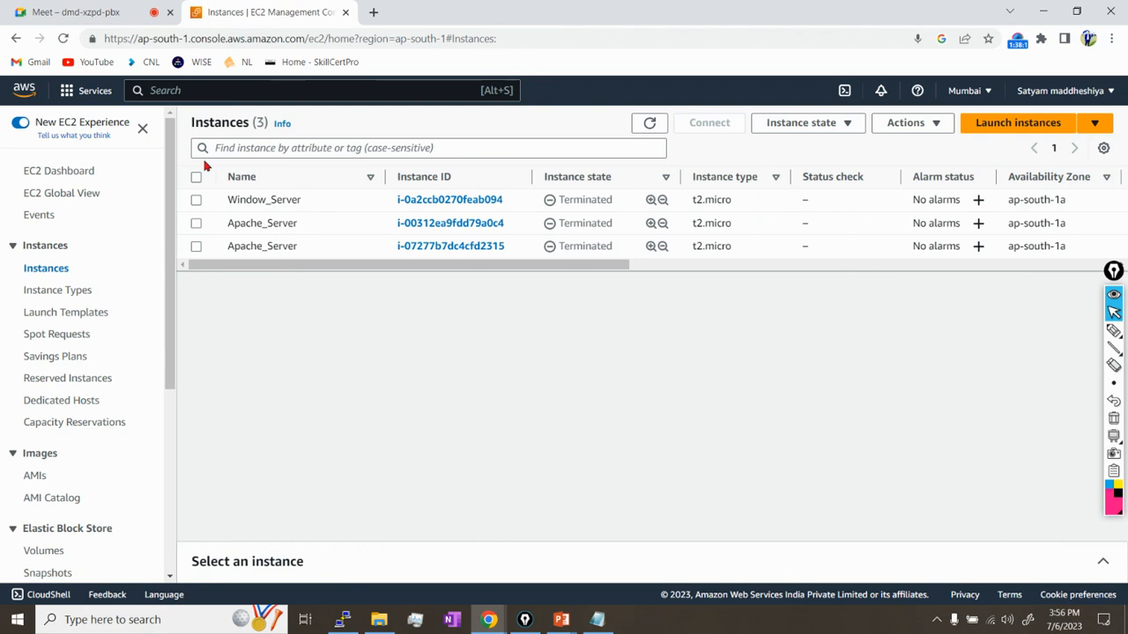
left_click(651, 123)
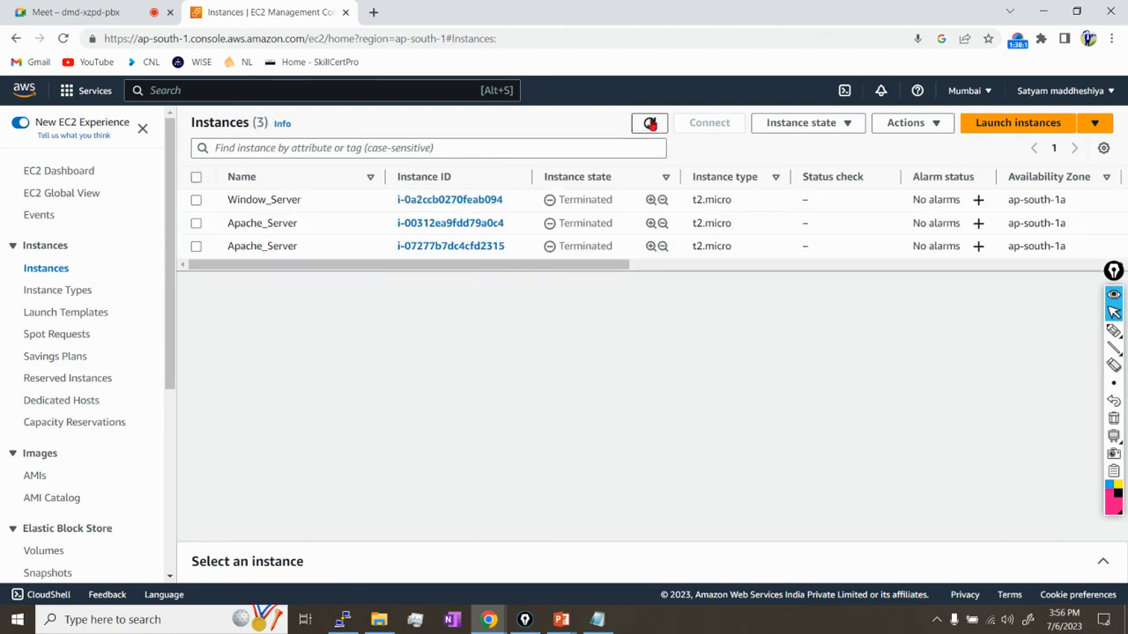